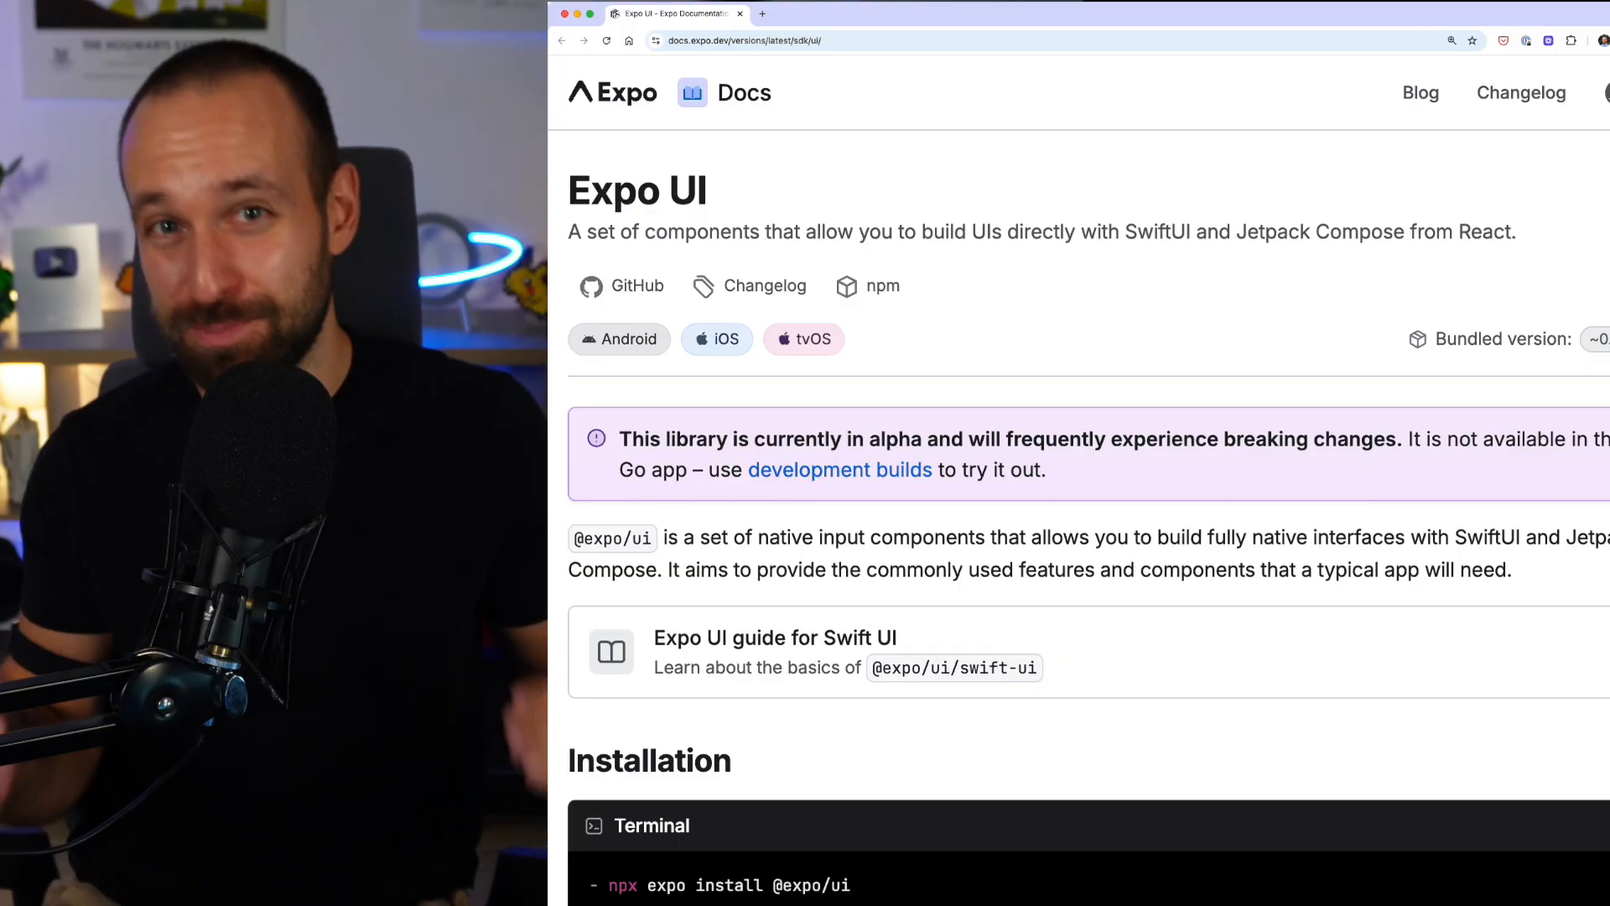
pyautogui.scroll(-10, 1083, 503)
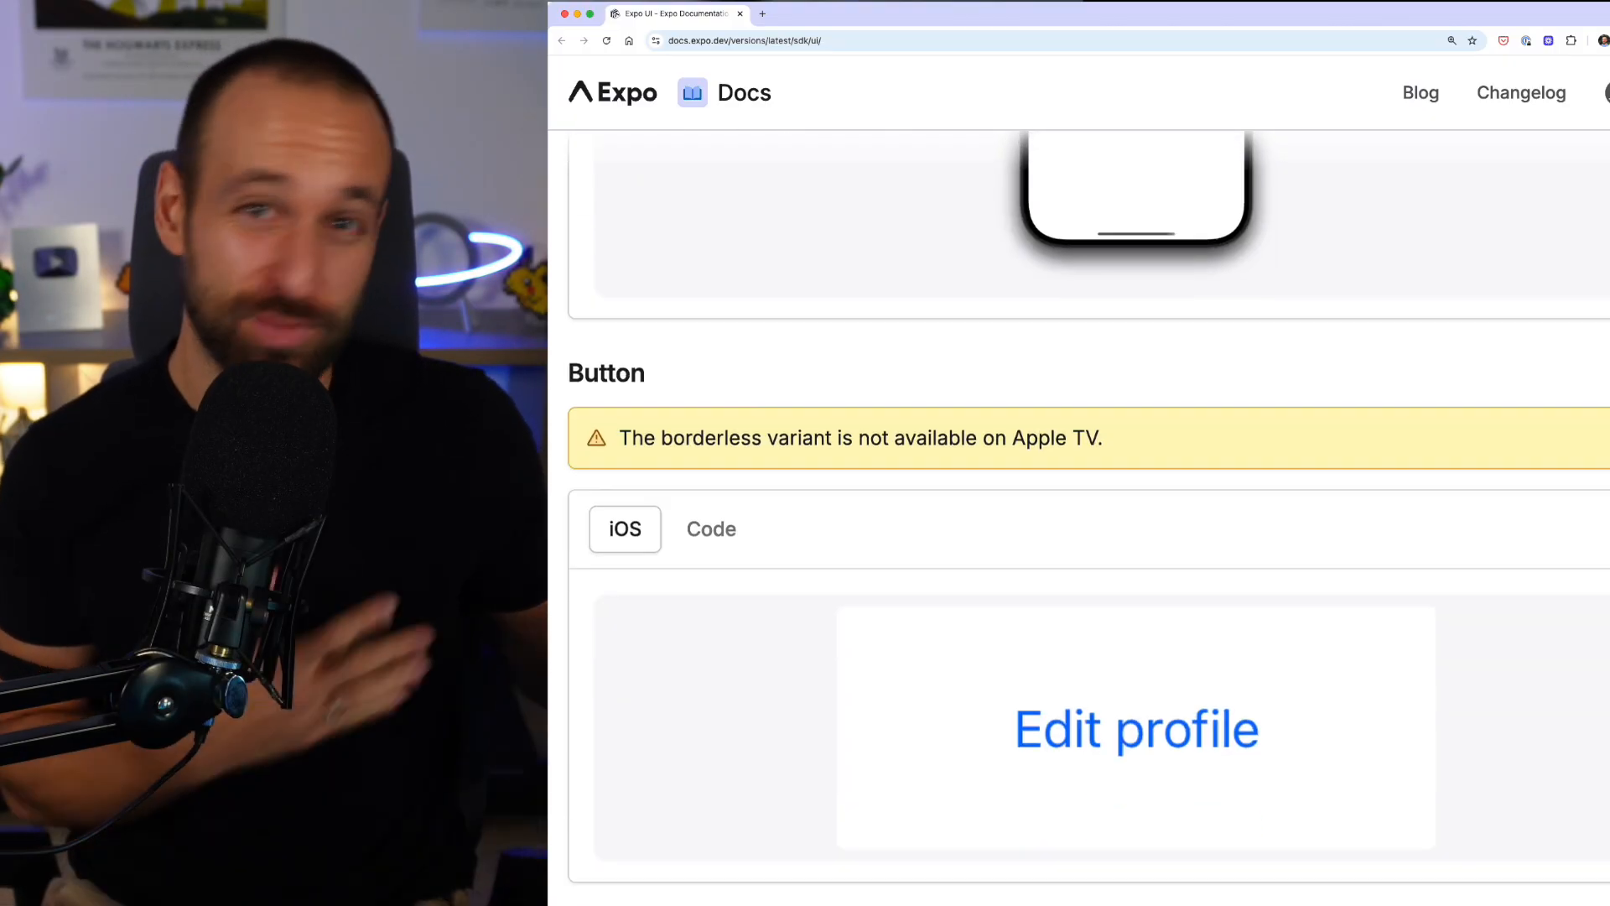
pyautogui.scroll(-5, 1083, 504)
pyautogui.scroll(-5, 1083, 503)
pyautogui.scroll(-5, 1082, 503)
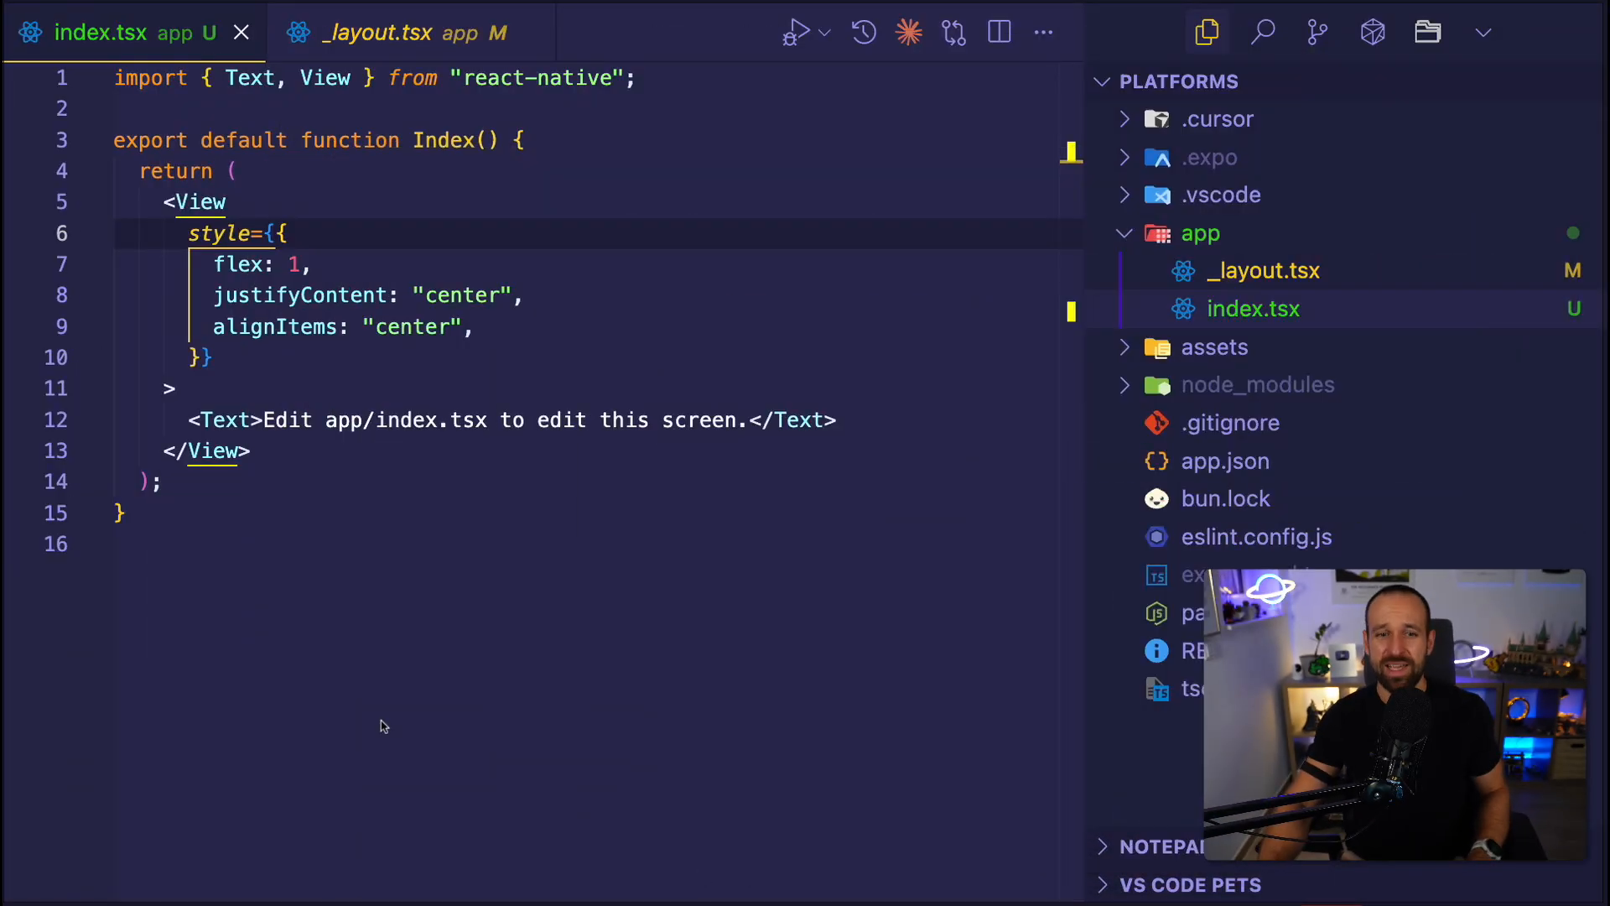
pyautogui.moveTo(1298, 139); pyautogui.dragTo(1284, 191)
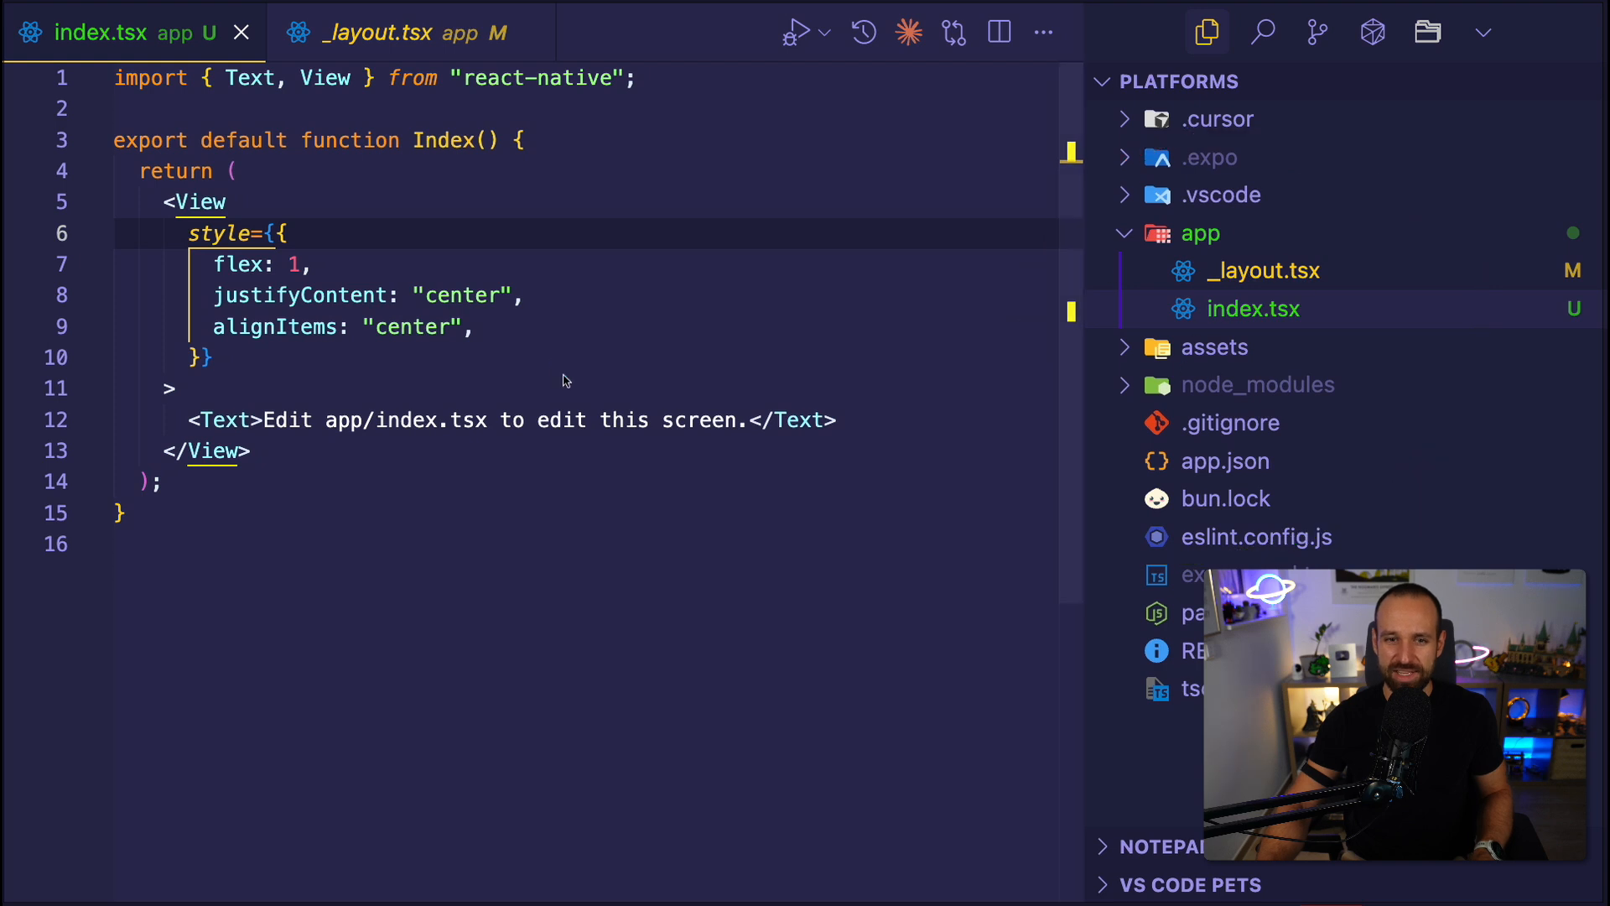
pyautogui.click(629, 389)
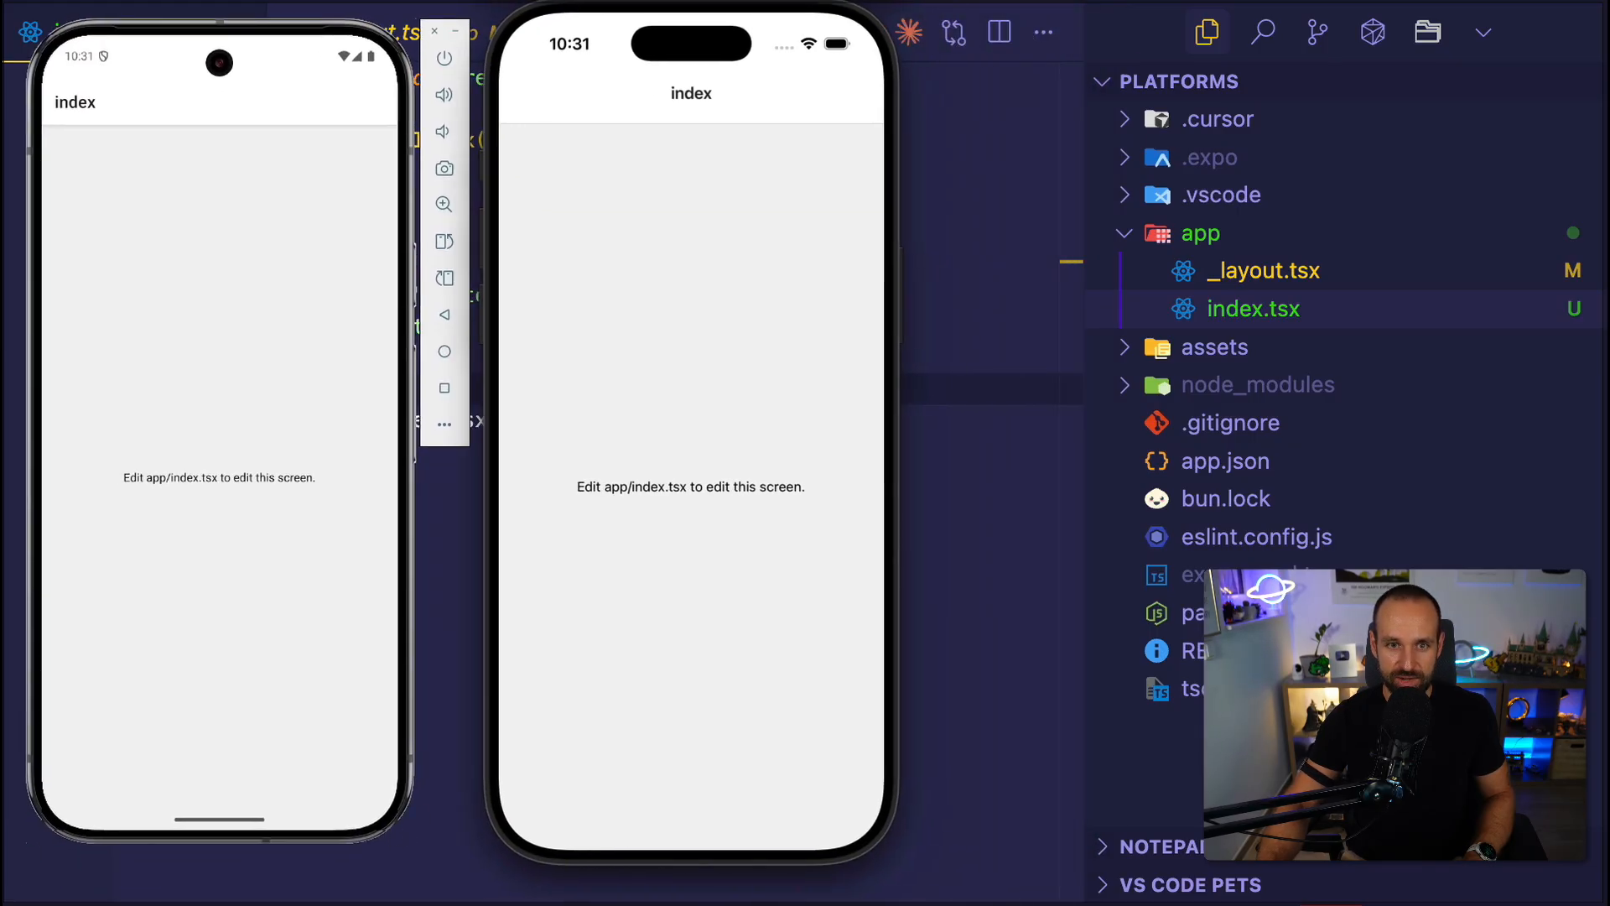
# Move the Chrome localhost:8081 preview beside the simulators and resize it to a tall, narrow phone-like shape.
pyautogui.moveTo(841, 243); pyautogui.dragTo(1311, 26)
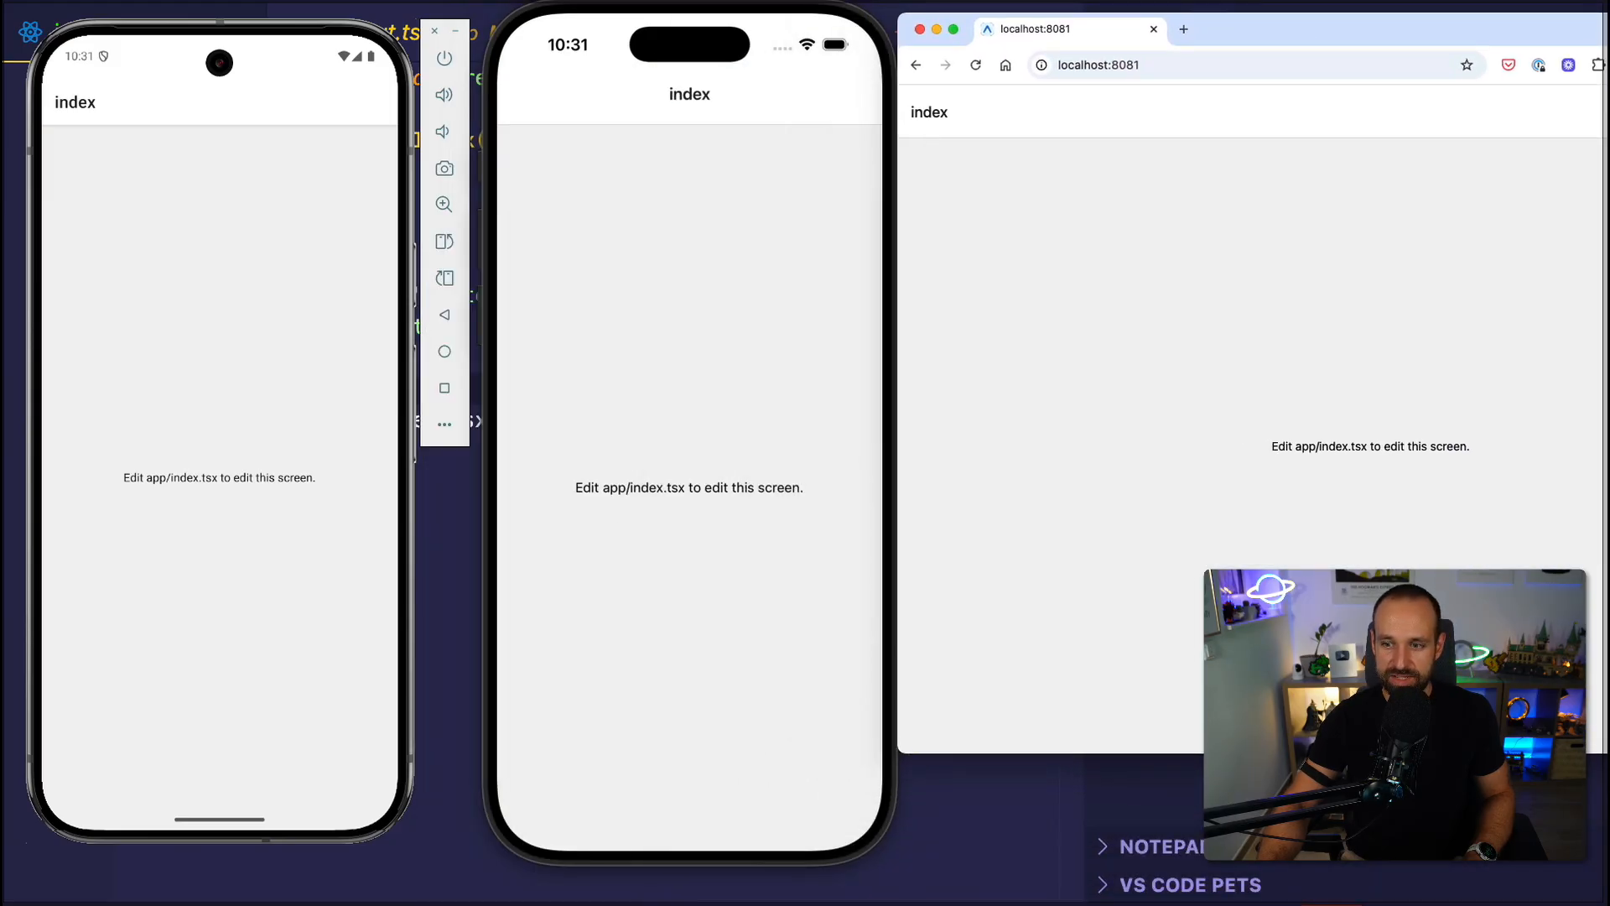
pyautogui.moveTo(1605, 753); pyautogui.dragTo(1409, 863)
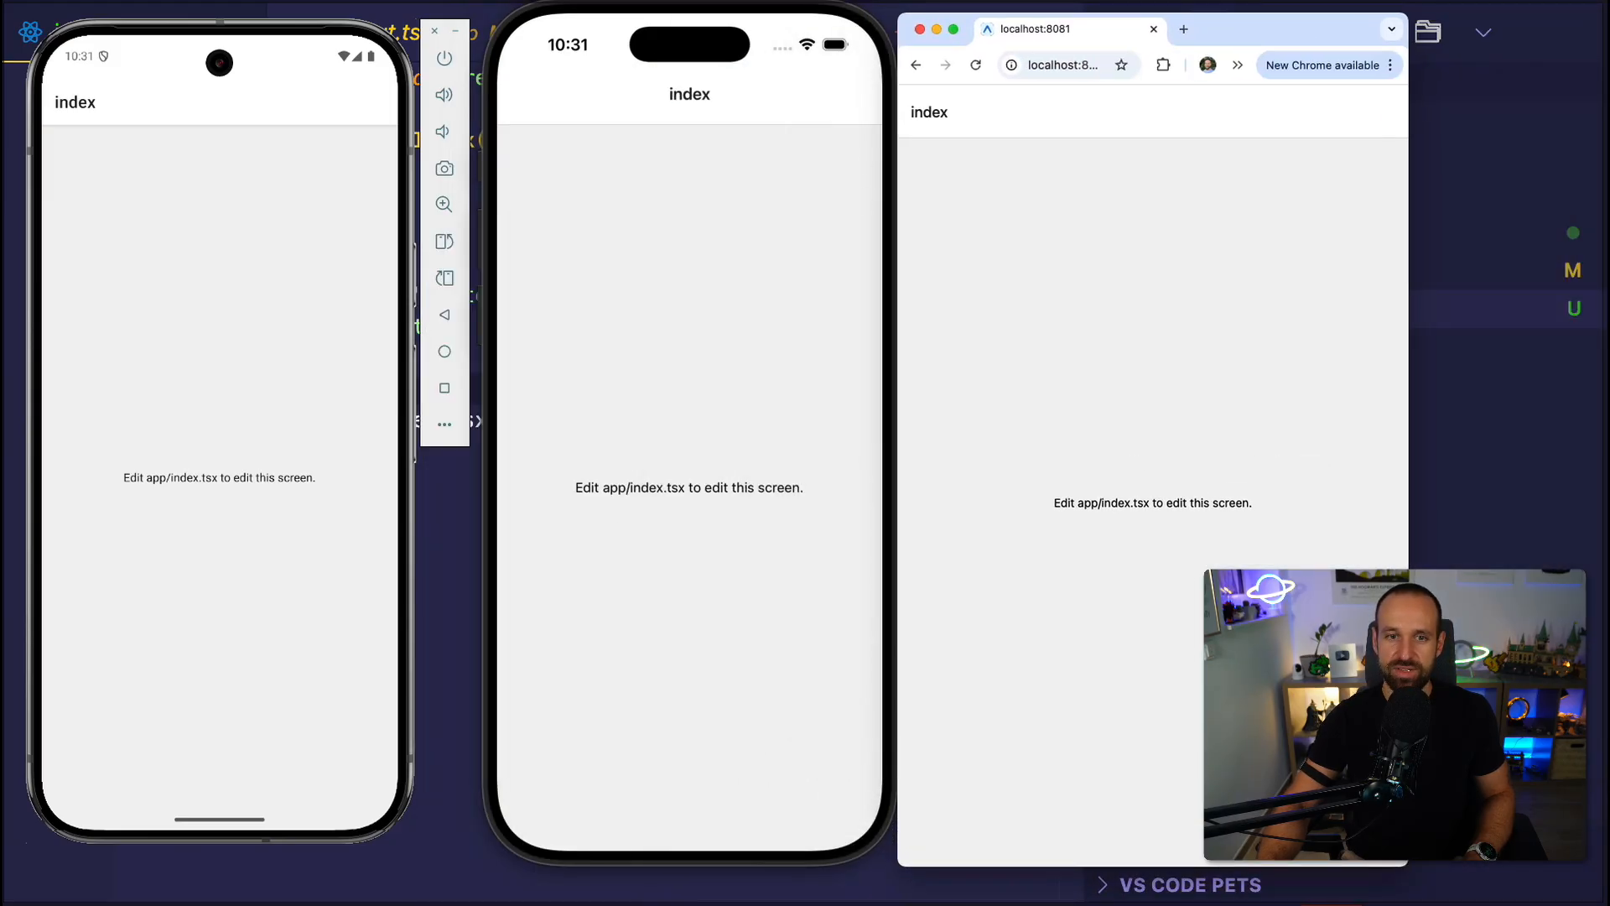
pyautogui.moveTo(1287, 37); pyautogui.dragTo(1247, 31)
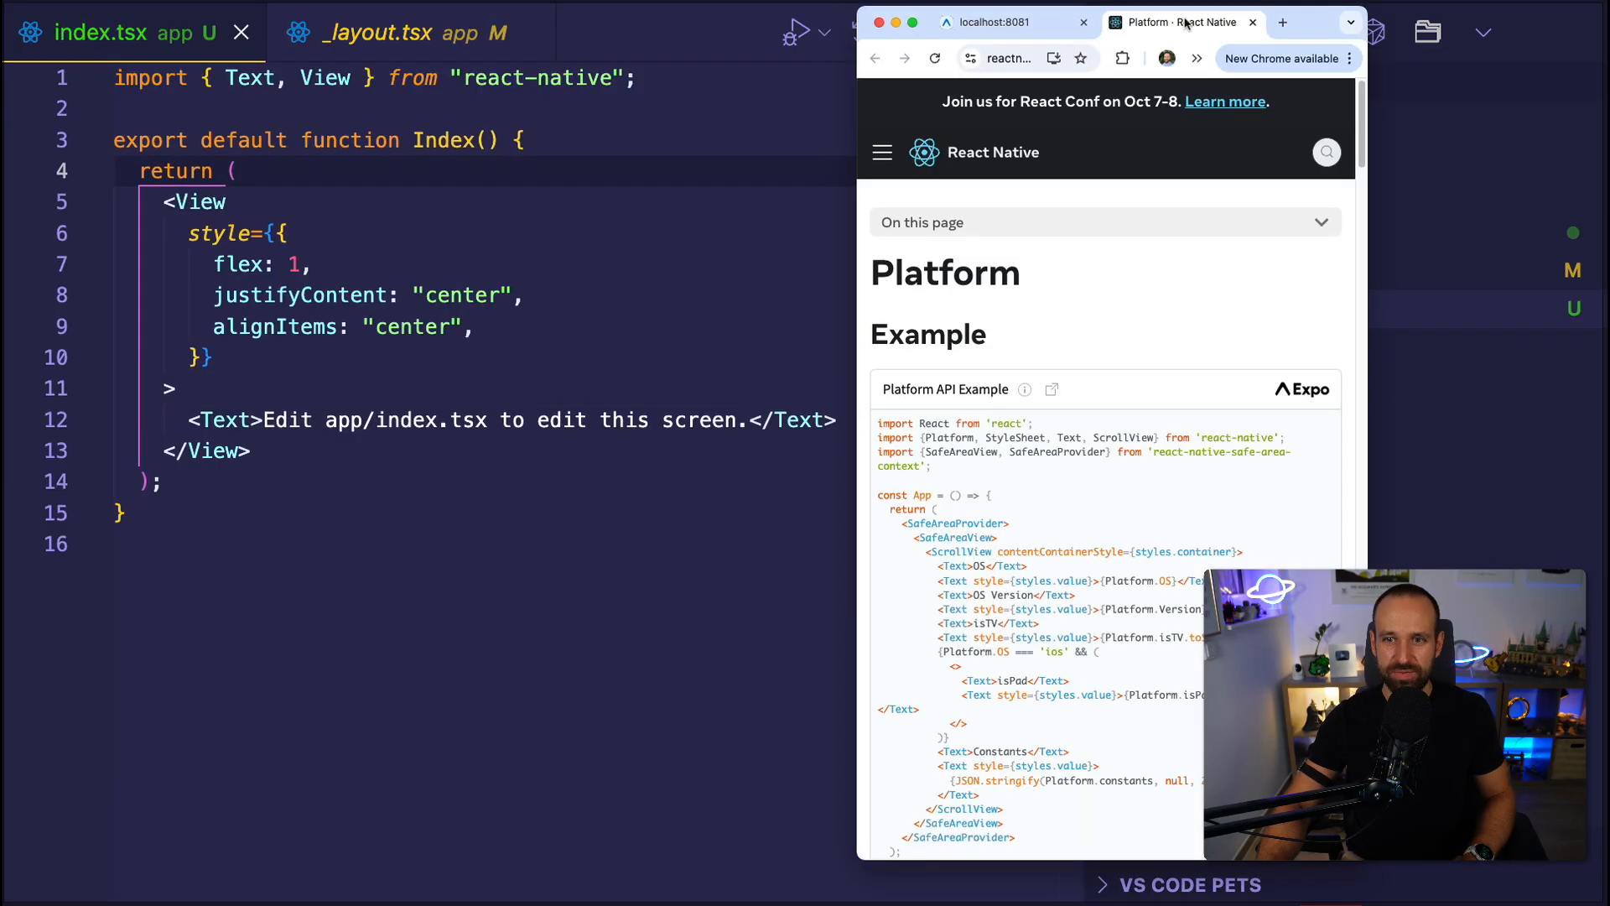
# Pull the Platform docs into their own widened window, then move them out of the way.
pyautogui.moveTo(1164, 22); pyautogui.dragTo(227, 30)
pyautogui.moveTo(584, 237); pyautogui.dragTo(1384, 239)
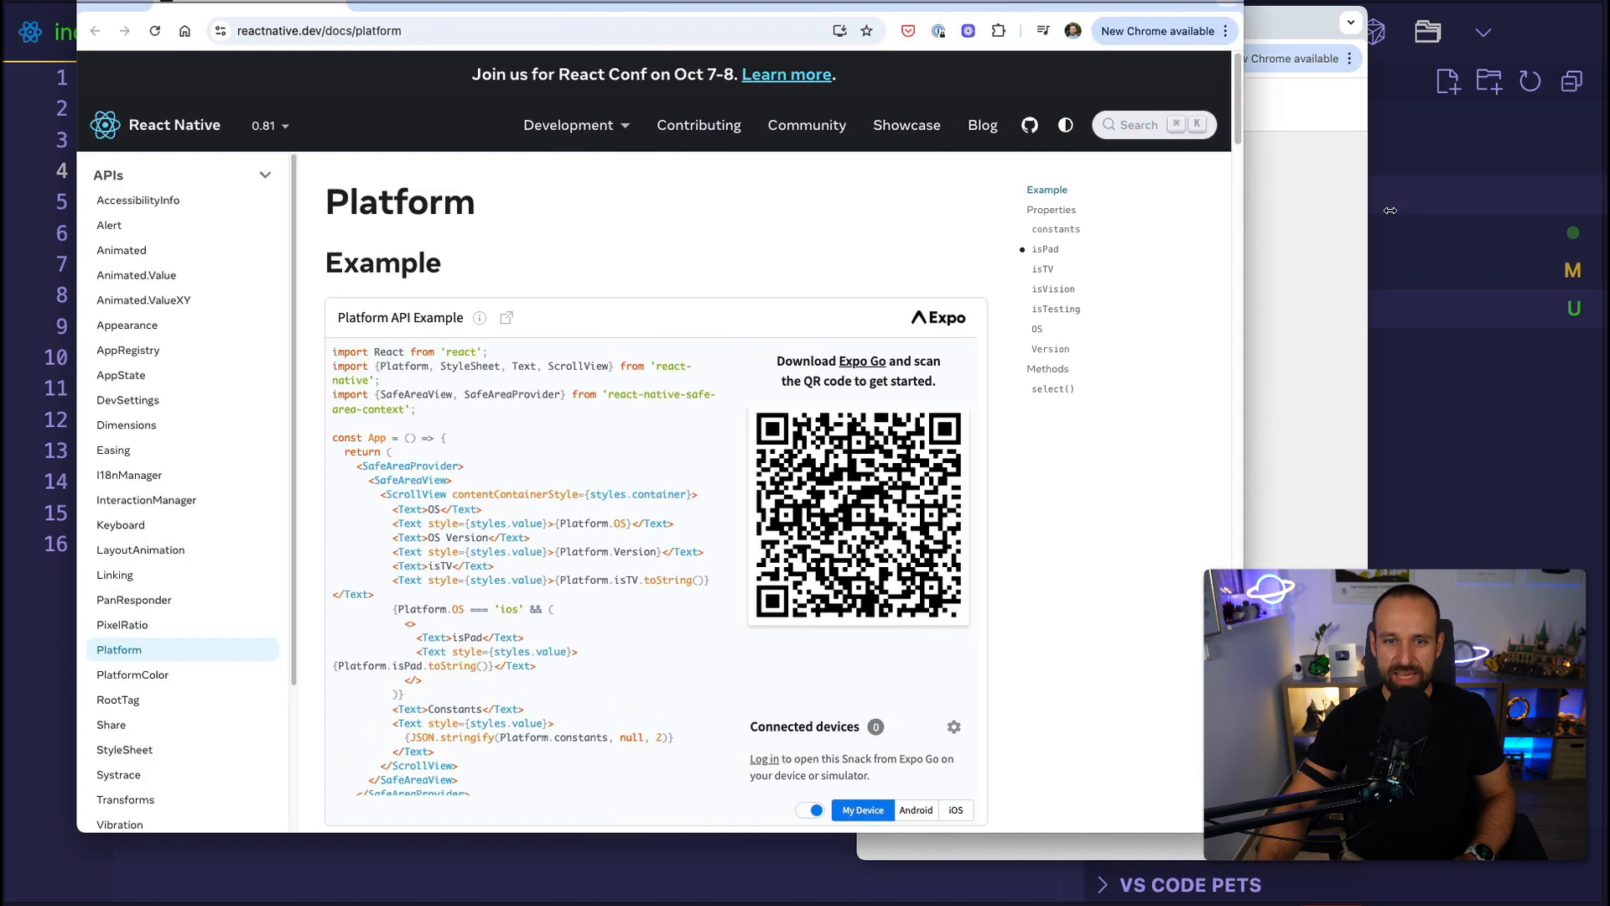
pyautogui.moveTo(706, 11); pyautogui.dragTo(623, 21)
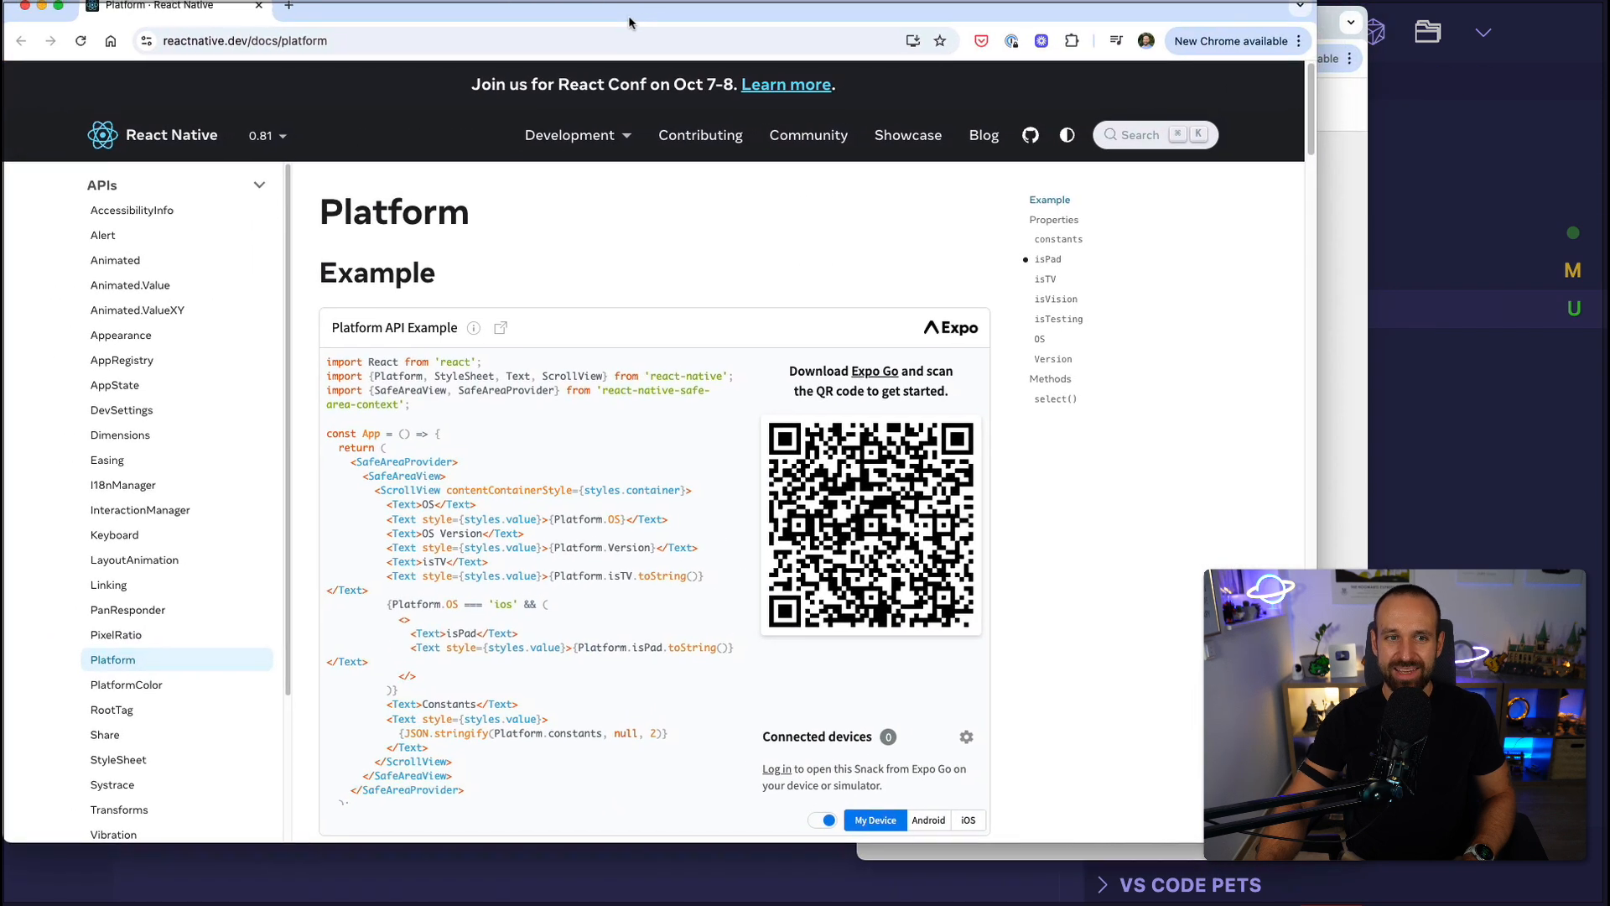
pyautogui.scroll(-3, 1123, 443)
pyautogui.scroll(-3, 1151, 449)
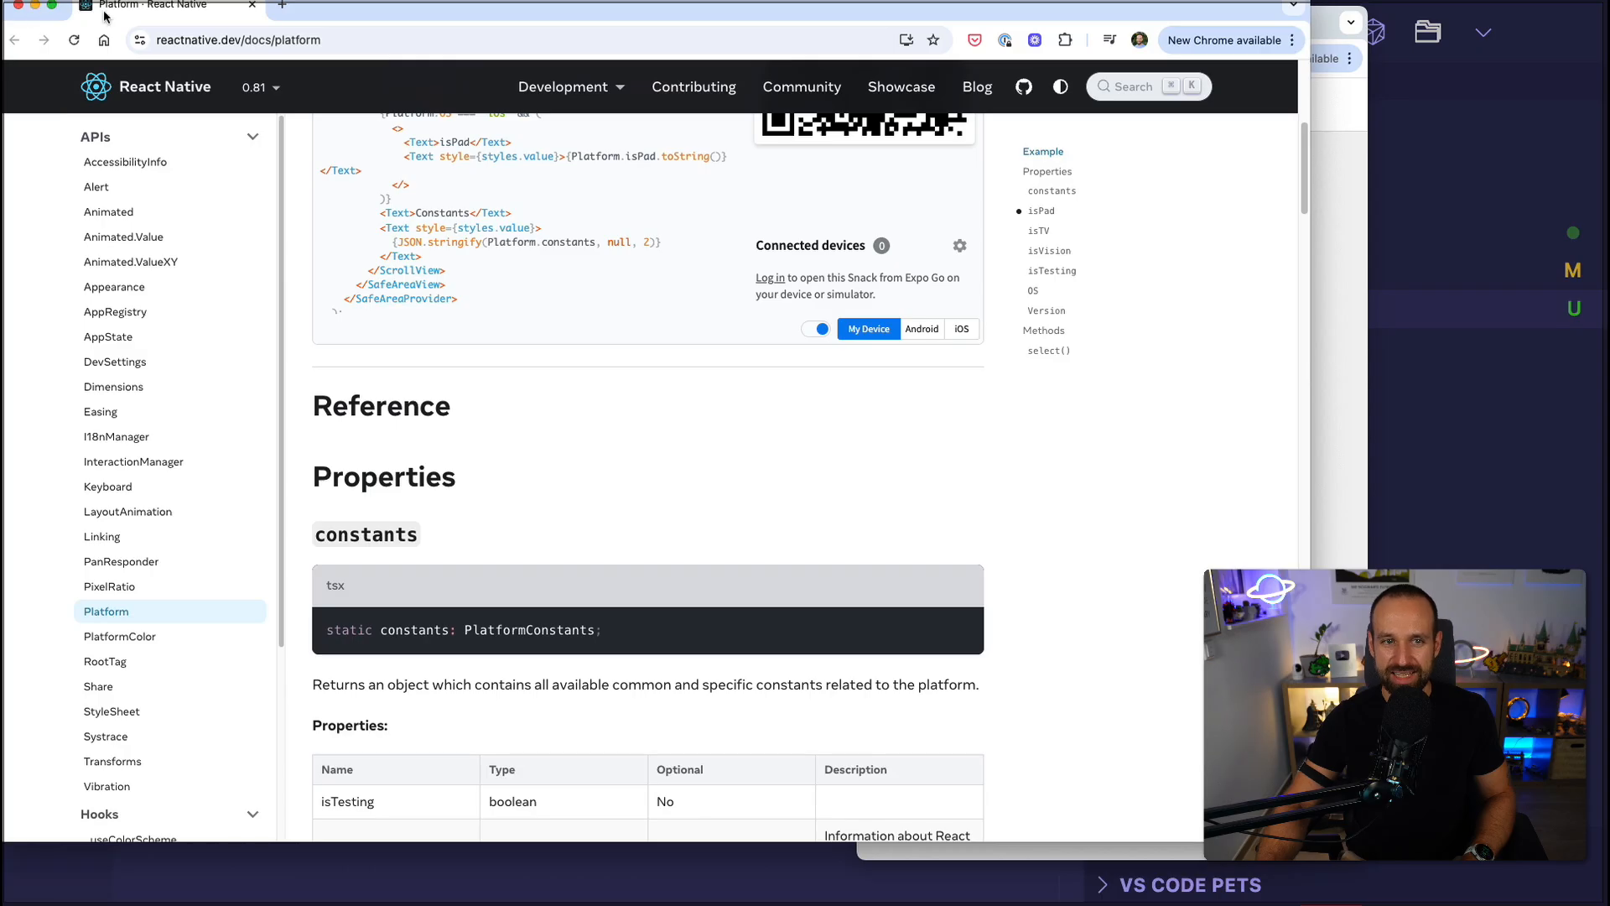
pyautogui.moveTo(103, 17)
pyautogui.mouseDown()
pyautogui.moveTo(86, 405)
pyautogui.moveTo(13, 529)
pyautogui.mouseUp()
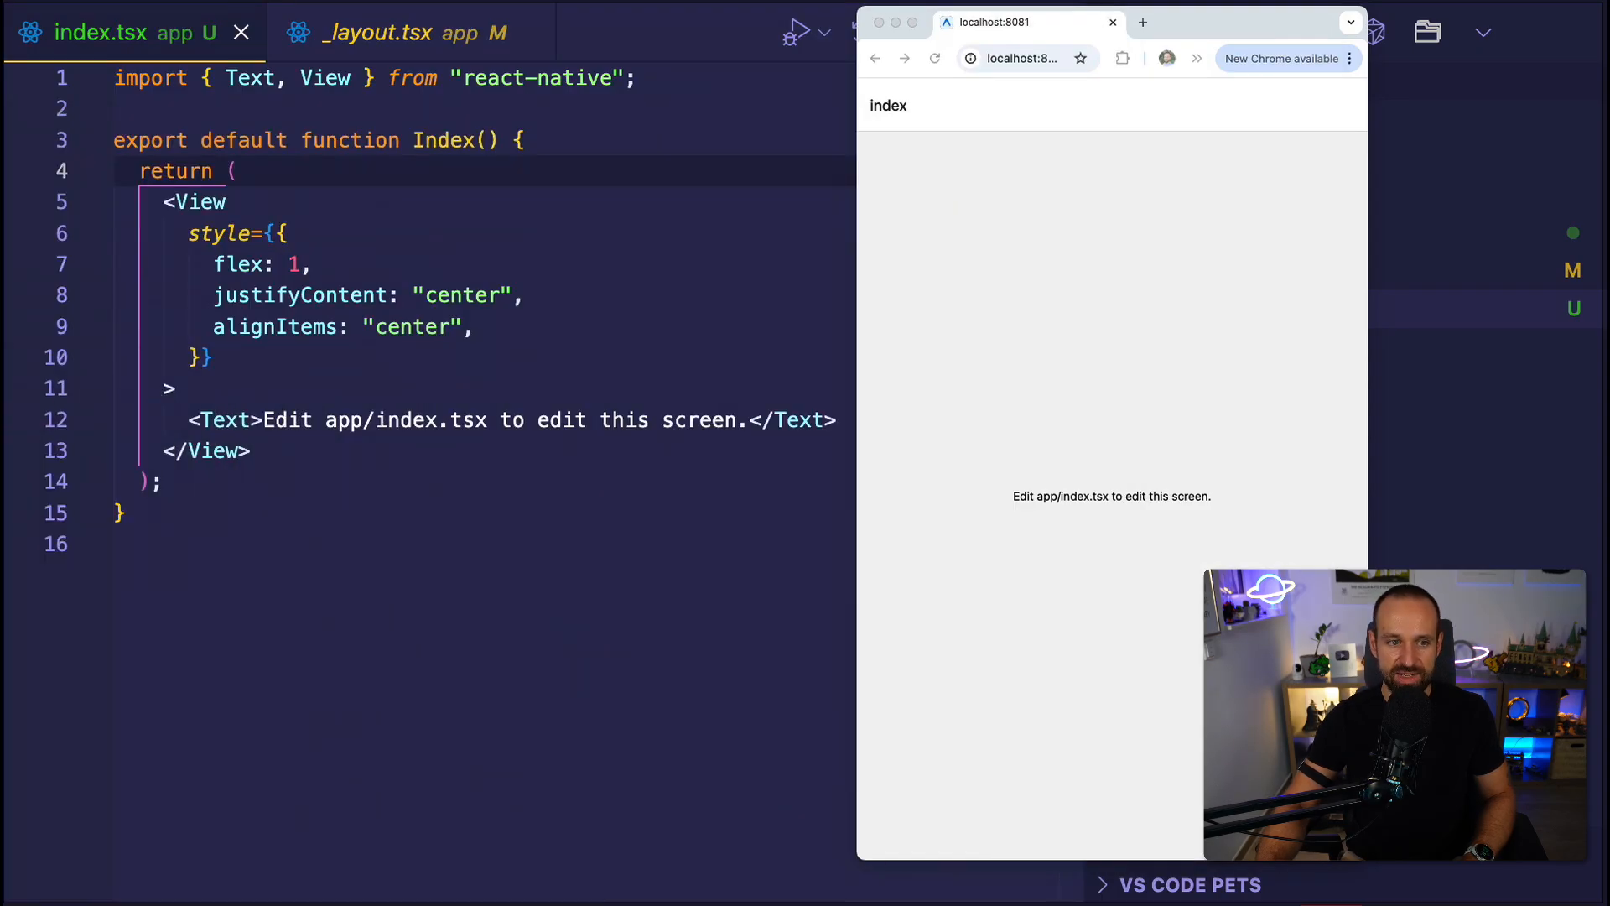
# Remove the placeholder Text element from index.tsx.
pyautogui.click(362, 336)
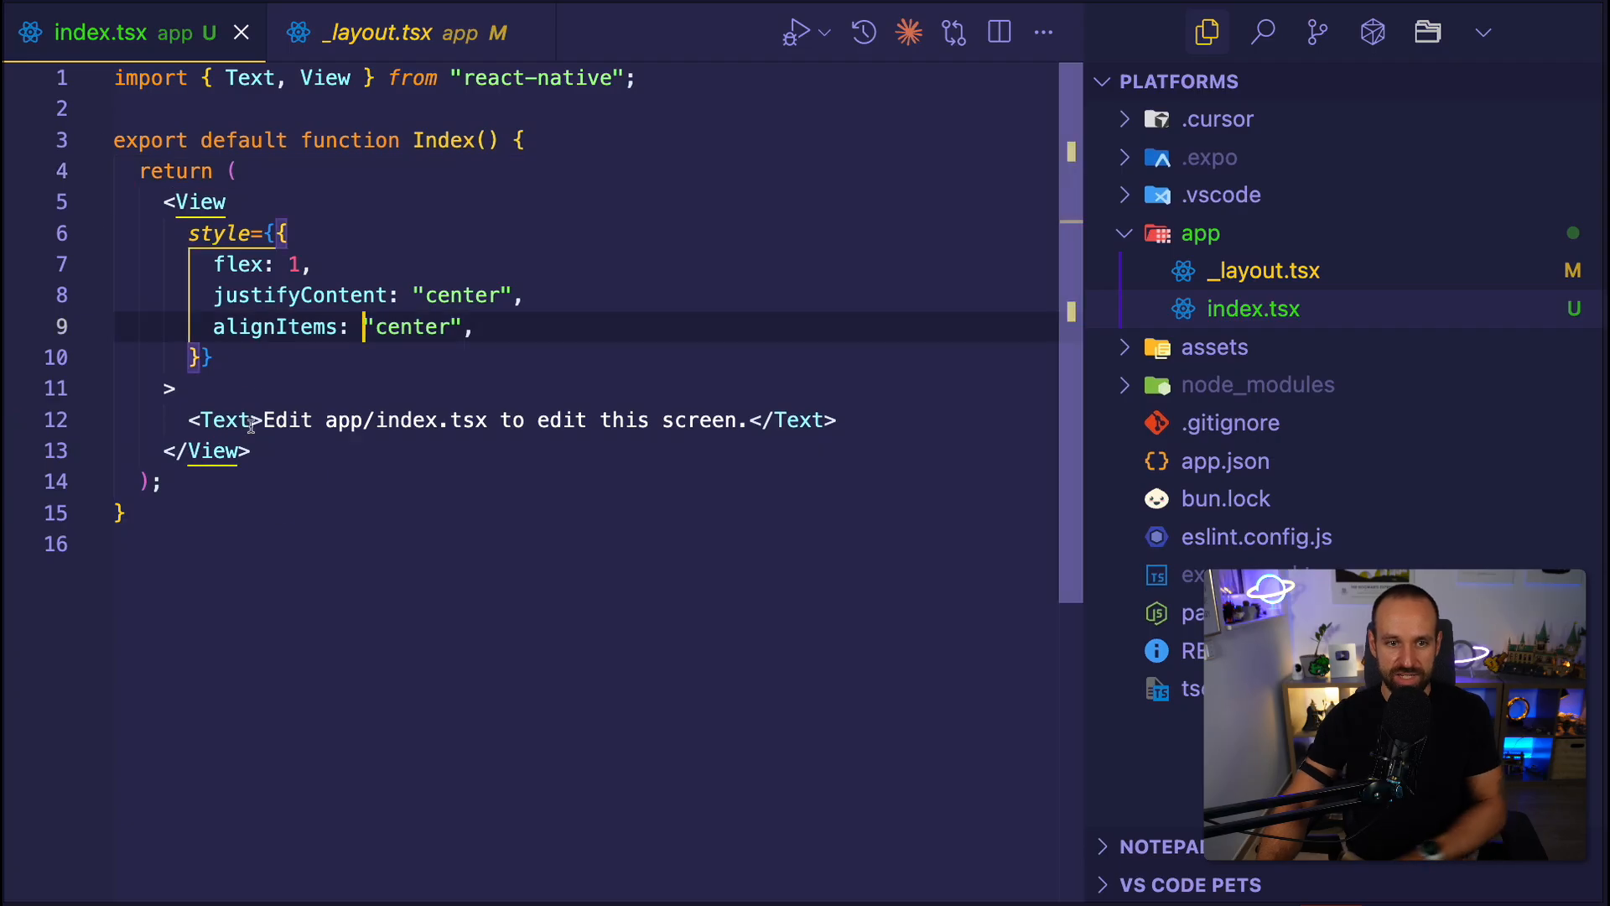
pyautogui.click(201, 420)
pyautogui.click(745, 421)
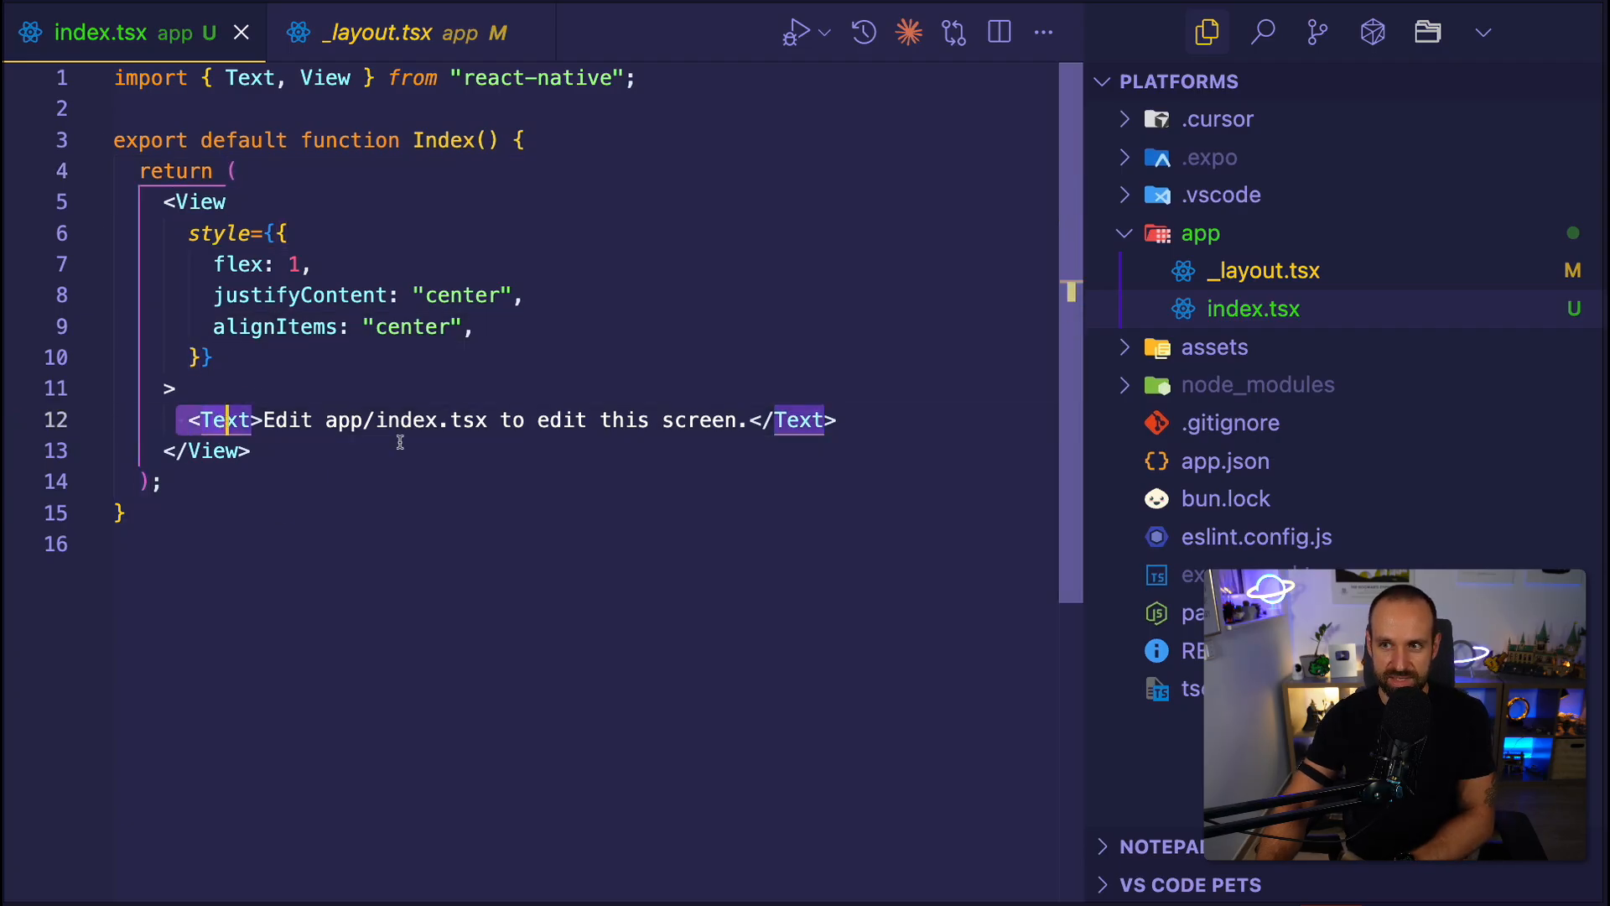
pyautogui.moveTo(868, 417); pyautogui.dragTo(197, 403)
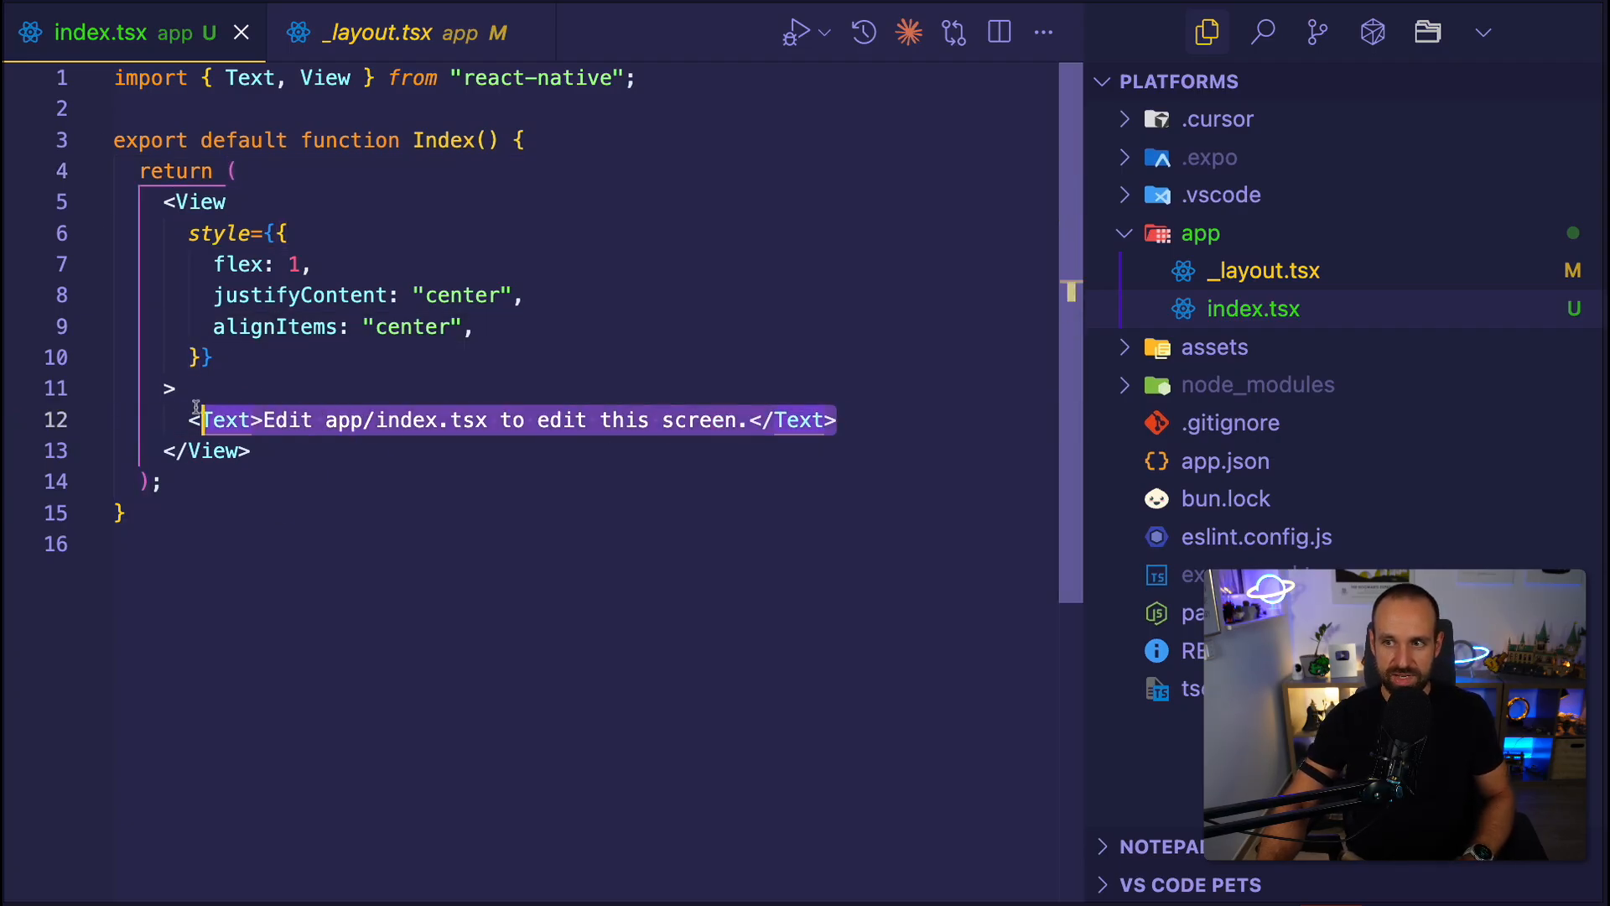
pyautogui.press('BackSpace')
pyautogui.write('{Pla')
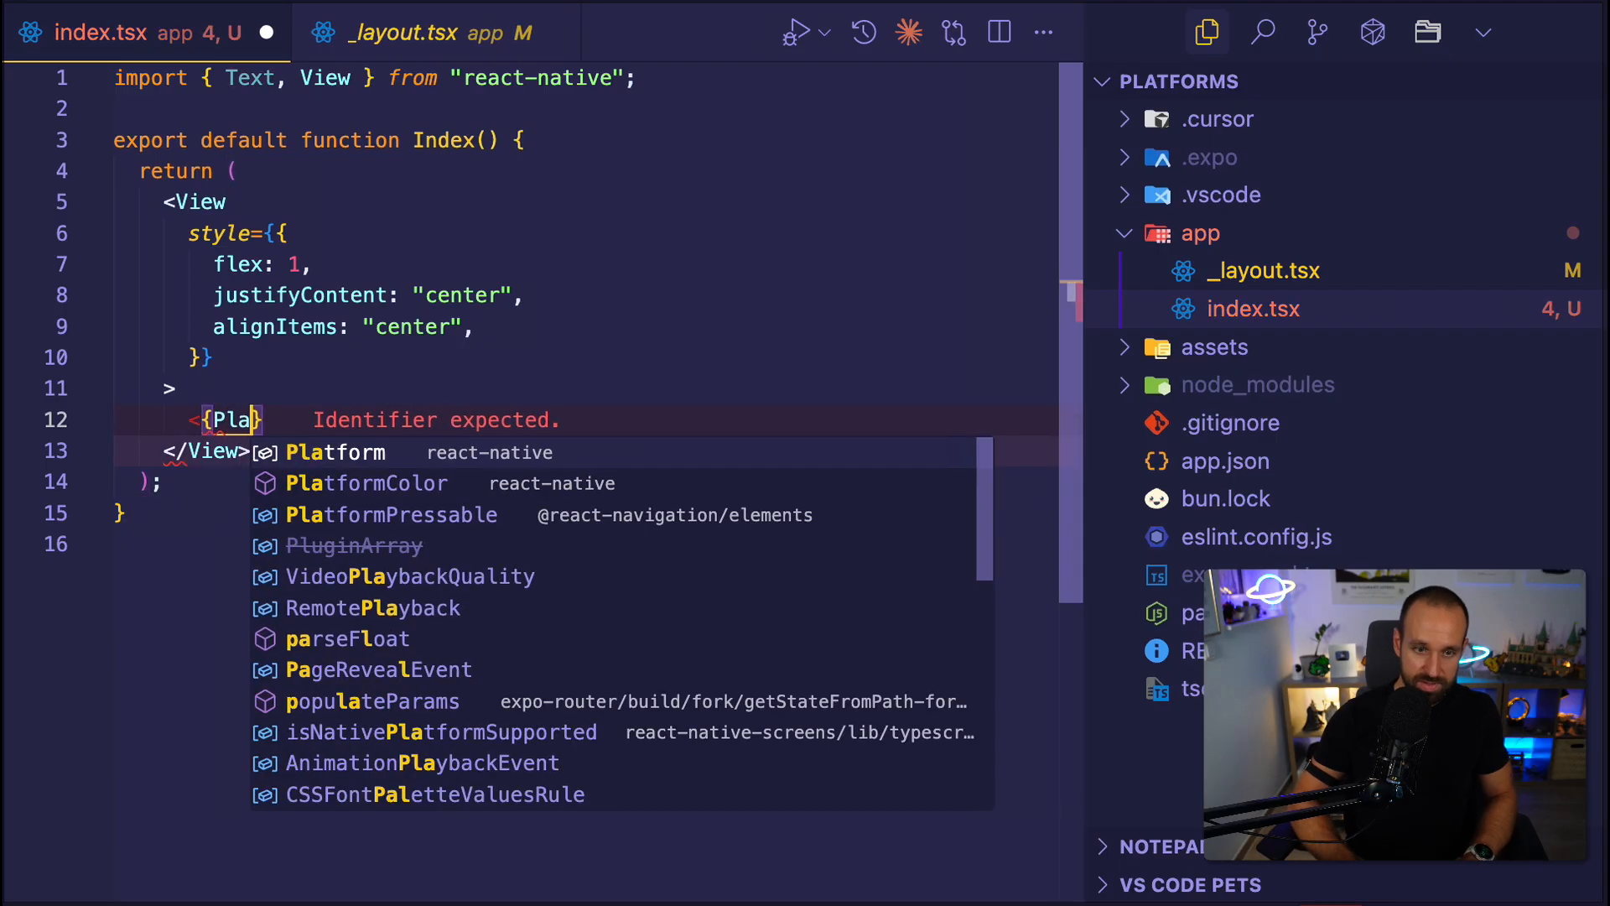
# Write a Platform.OS === 'ios' check returning a Text element reading 'I am an iOS box', auto-importing Platform.
pyautogui.press('Tab')
pyautogui.write('.')
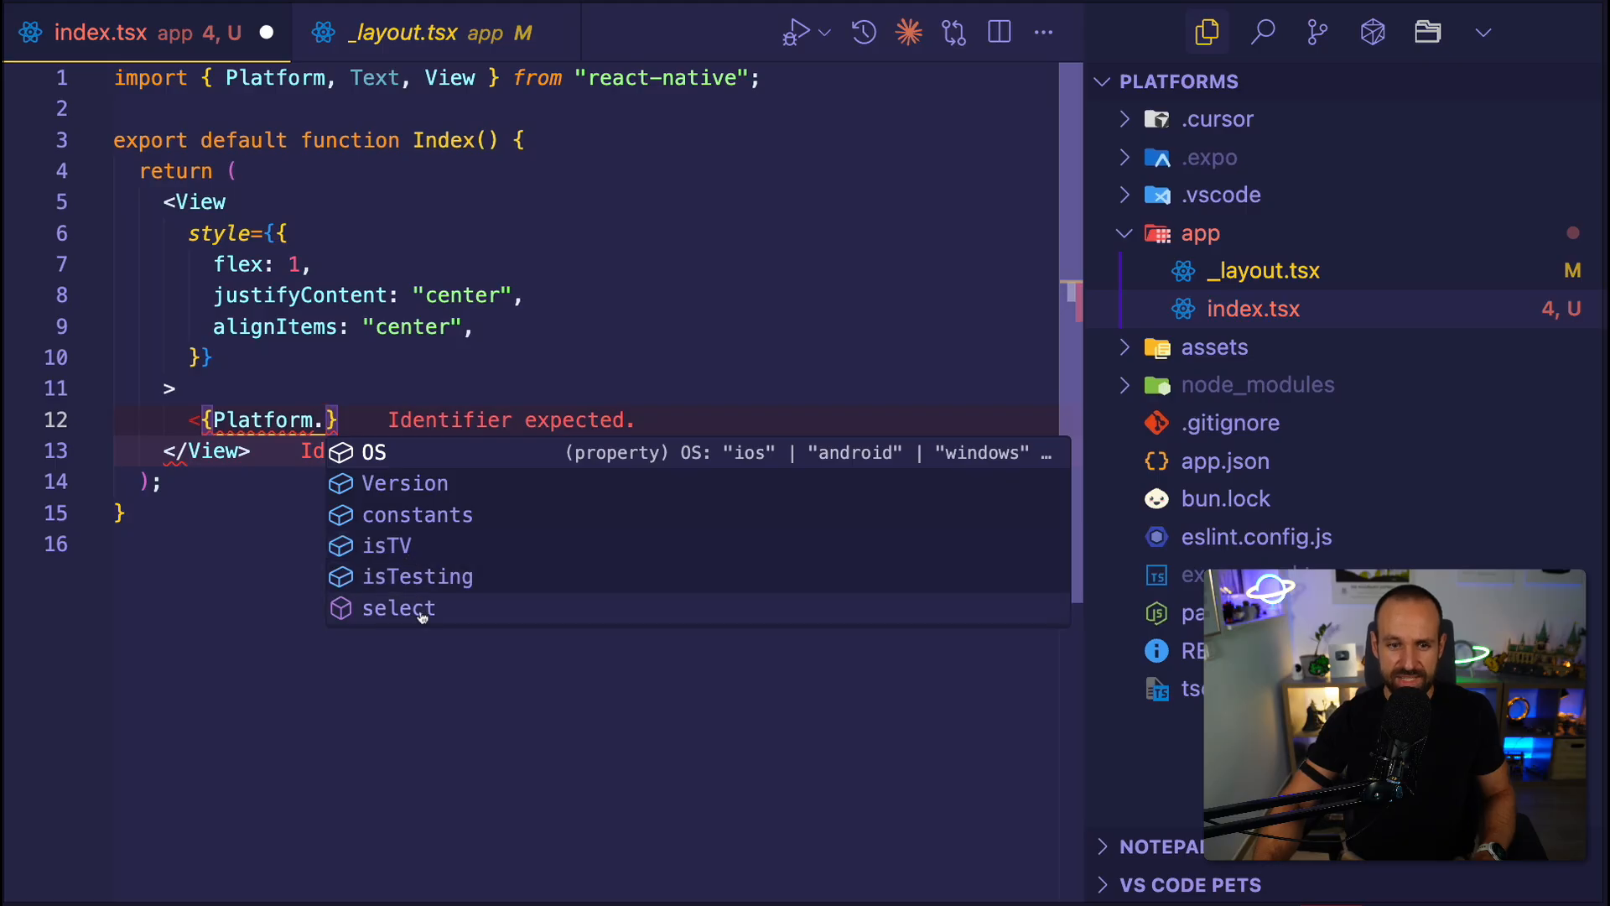
pyautogui.write('OS')
pyautogui.press('Return')
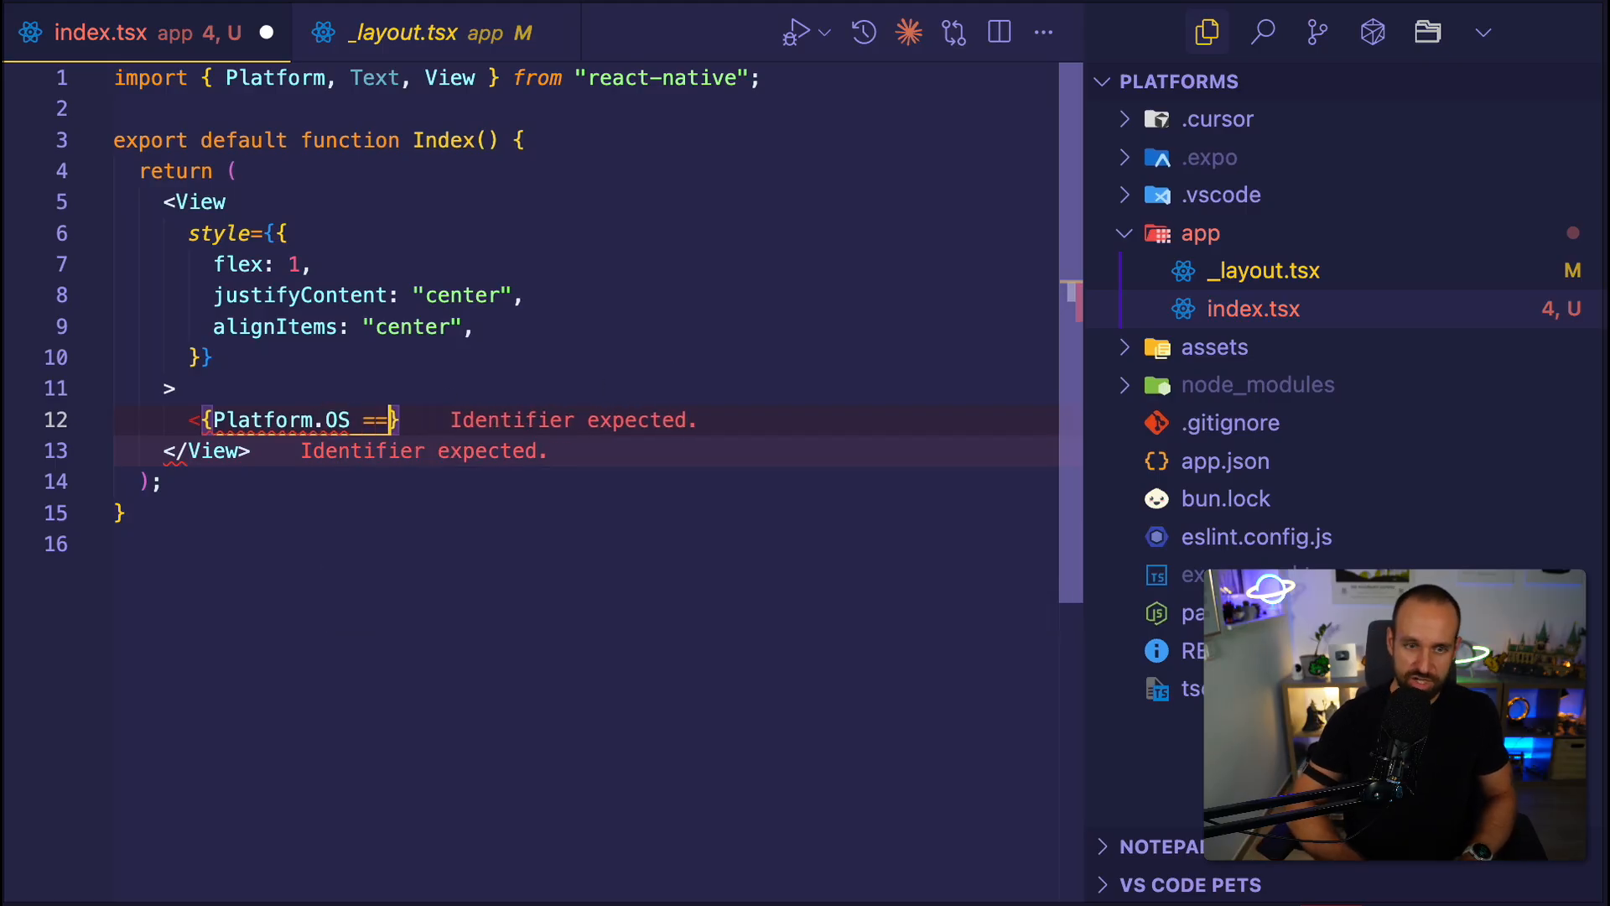
pyautogui.write("=== '")
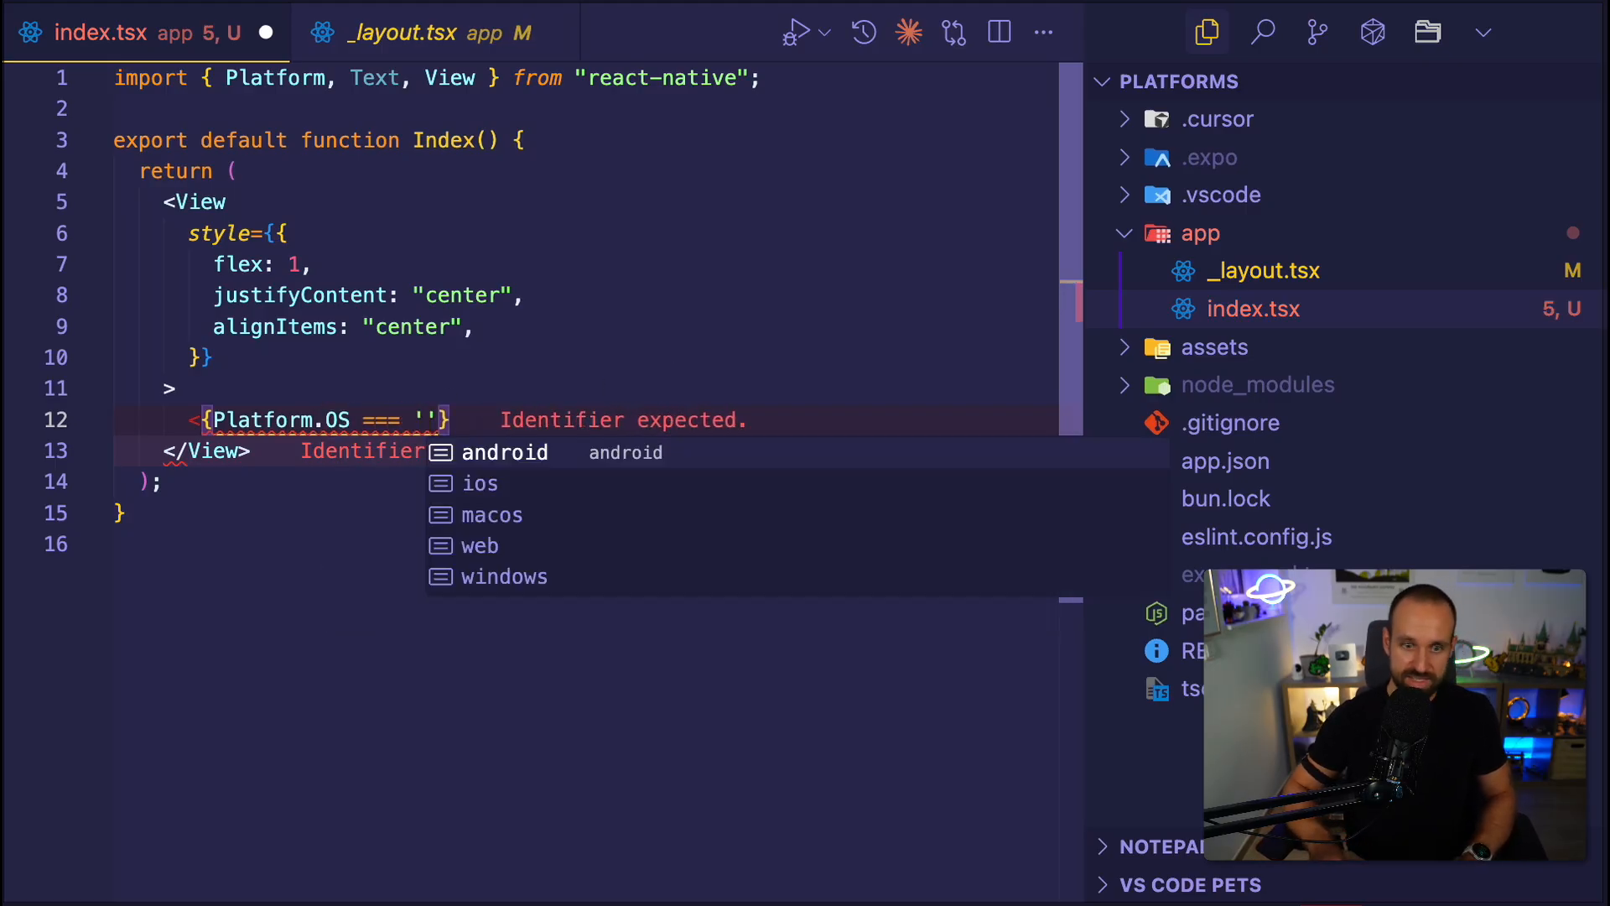
pyautogui.press('Down')
pyautogui.press('Down')
pyautogui.press('Down')
pyautogui.press('Down')
pyautogui.press('Up')
pyautogui.press('Up')
pyautogui.press('Up')
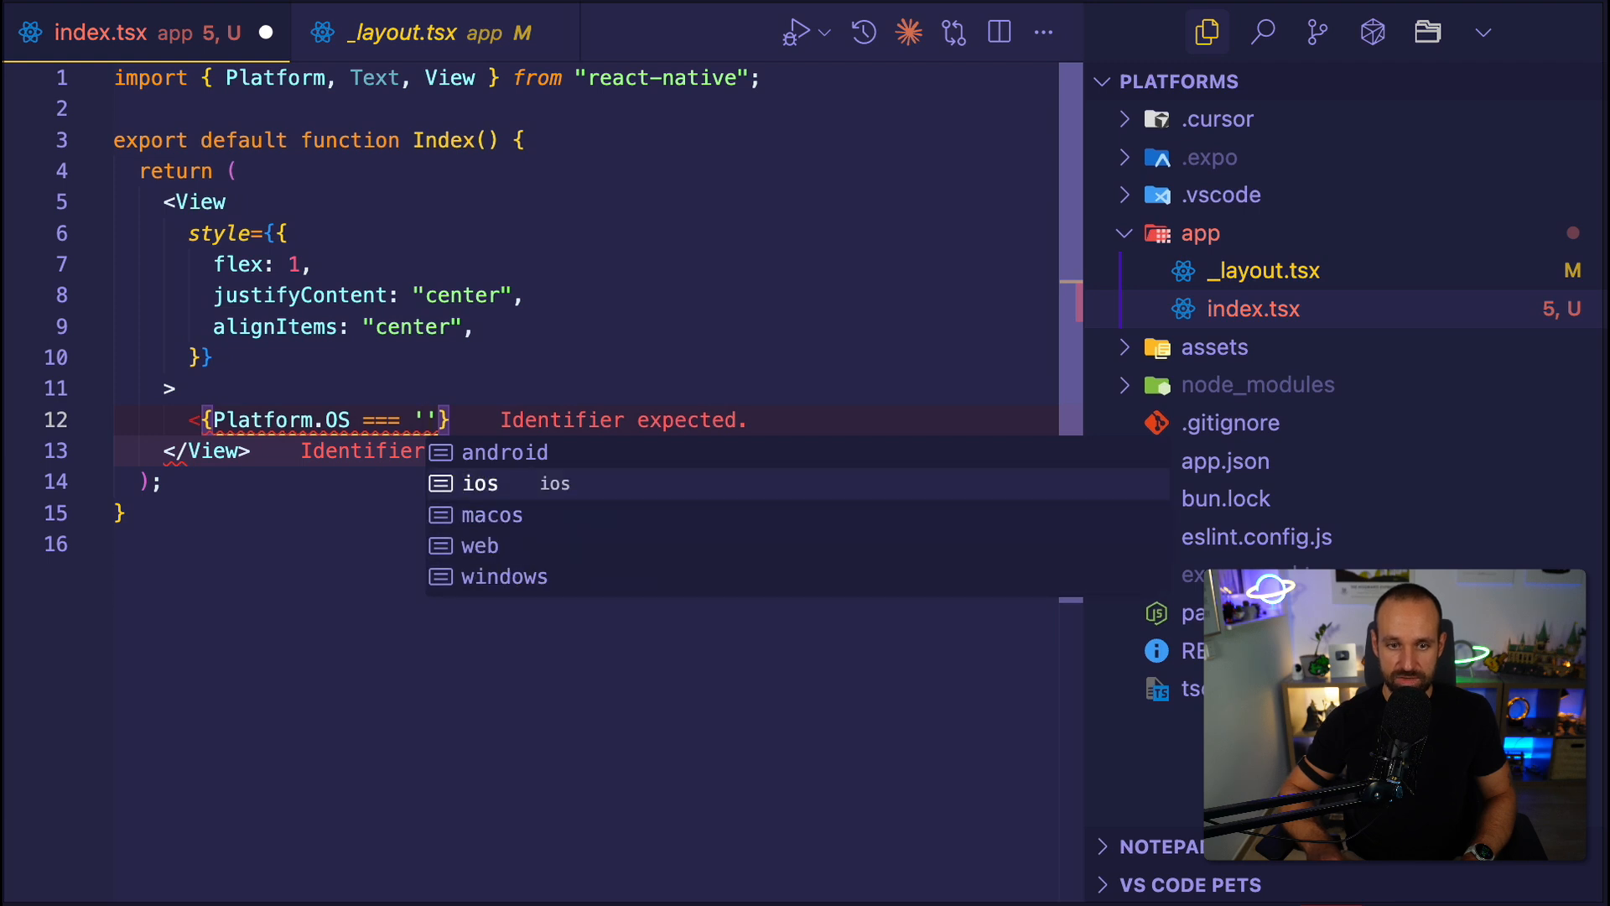
pyautogui.press('Return')
pyautogui.write("' <")
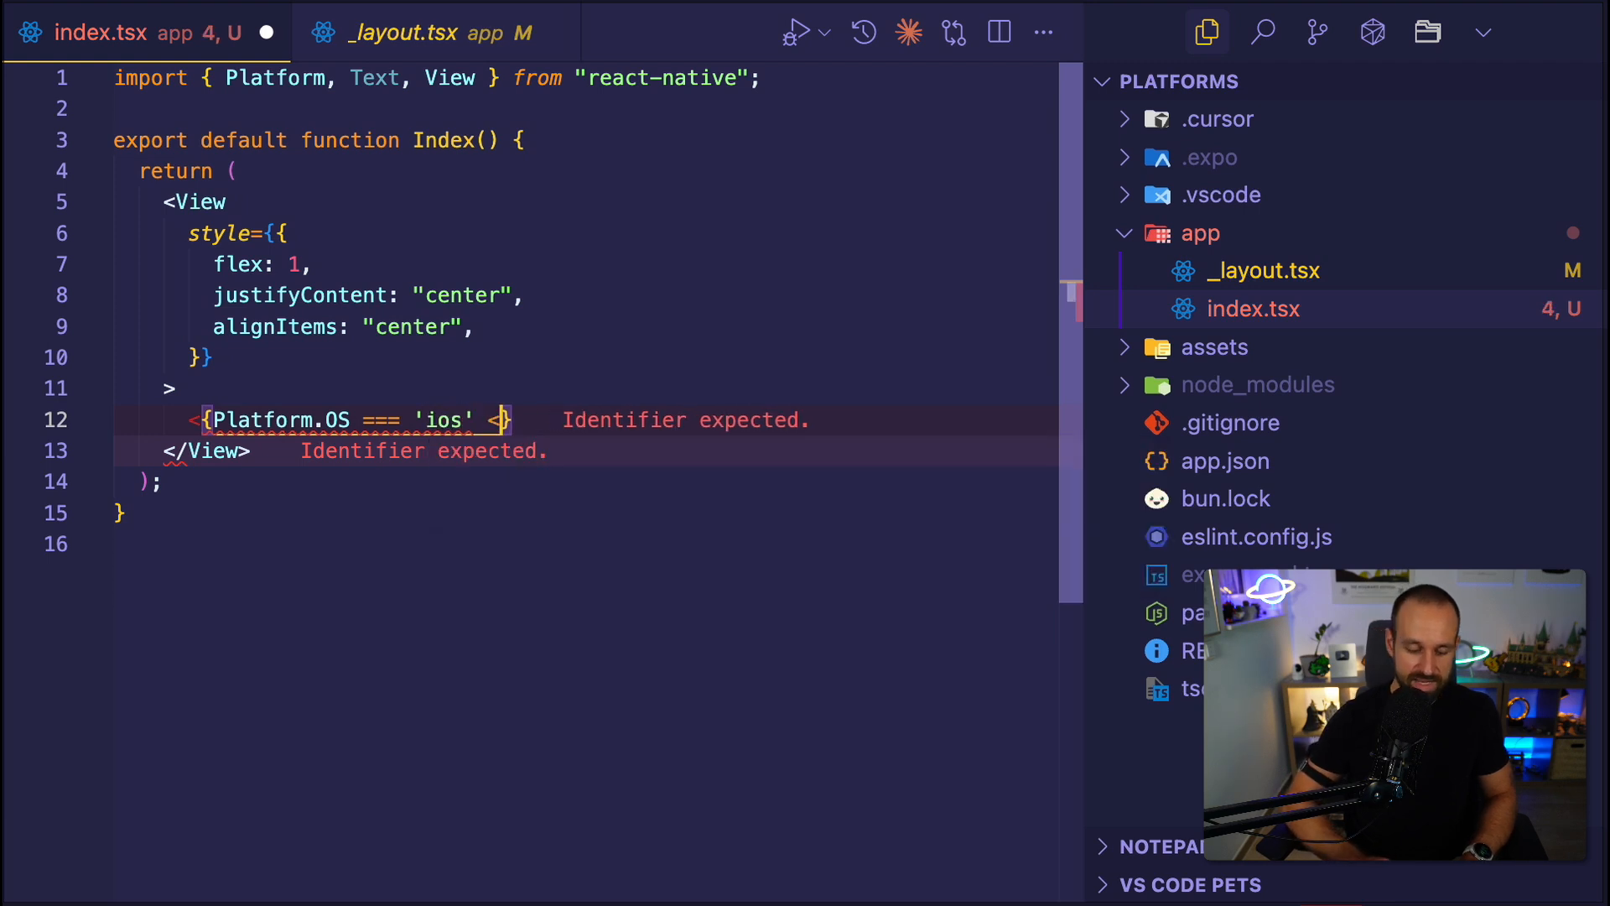
pyautogui.write('Te')
pyautogui.press('Return')
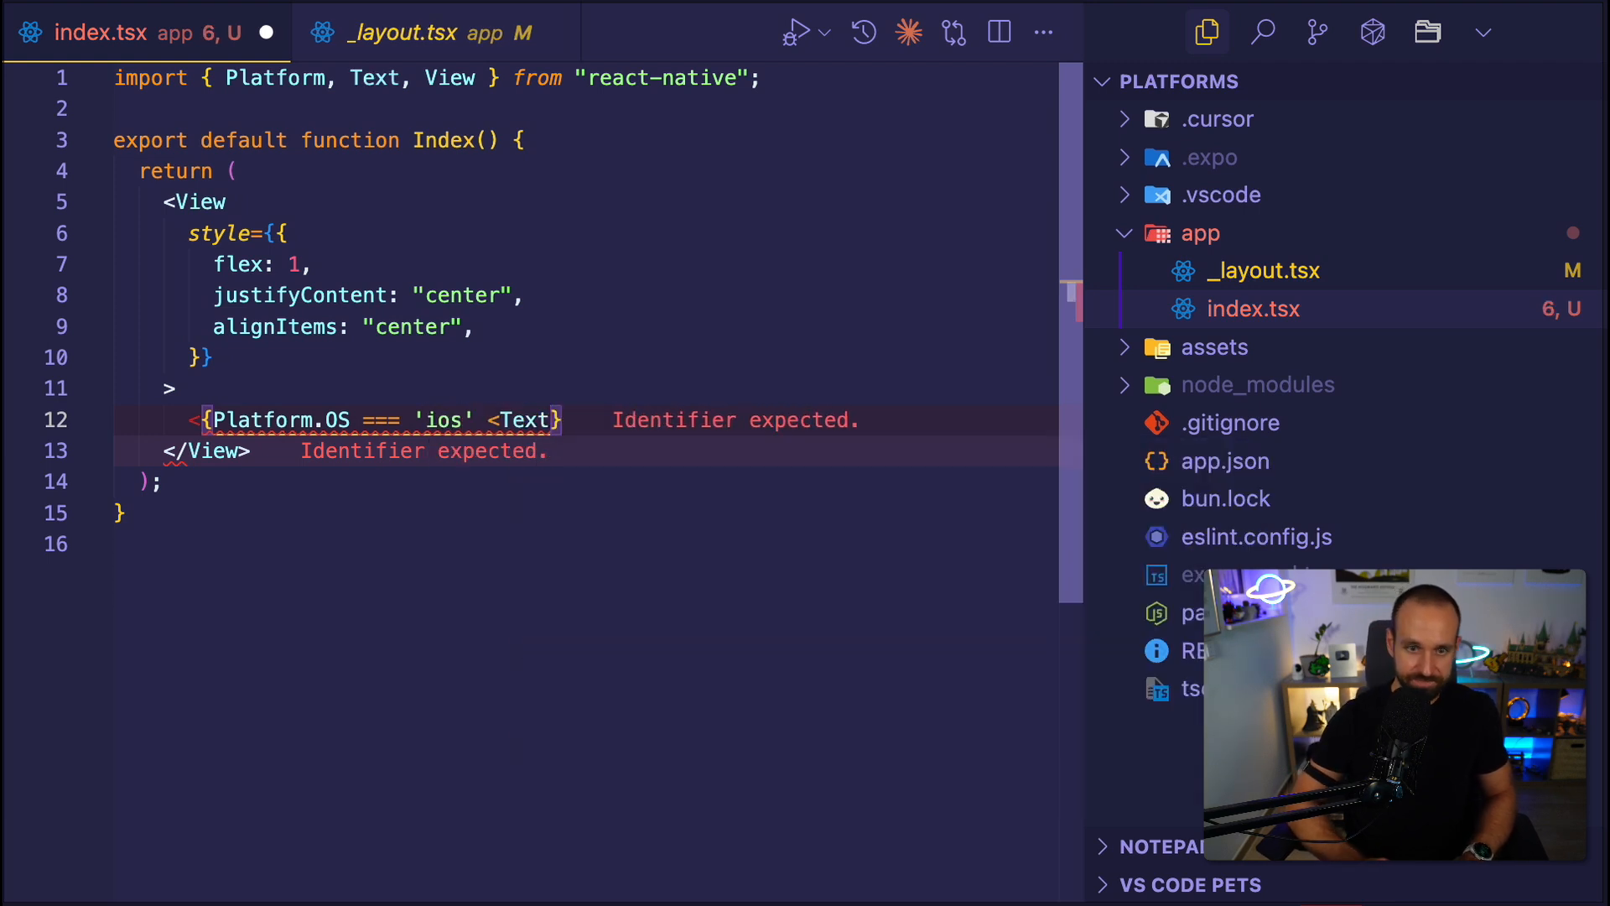
pyautogui.write('I am a')
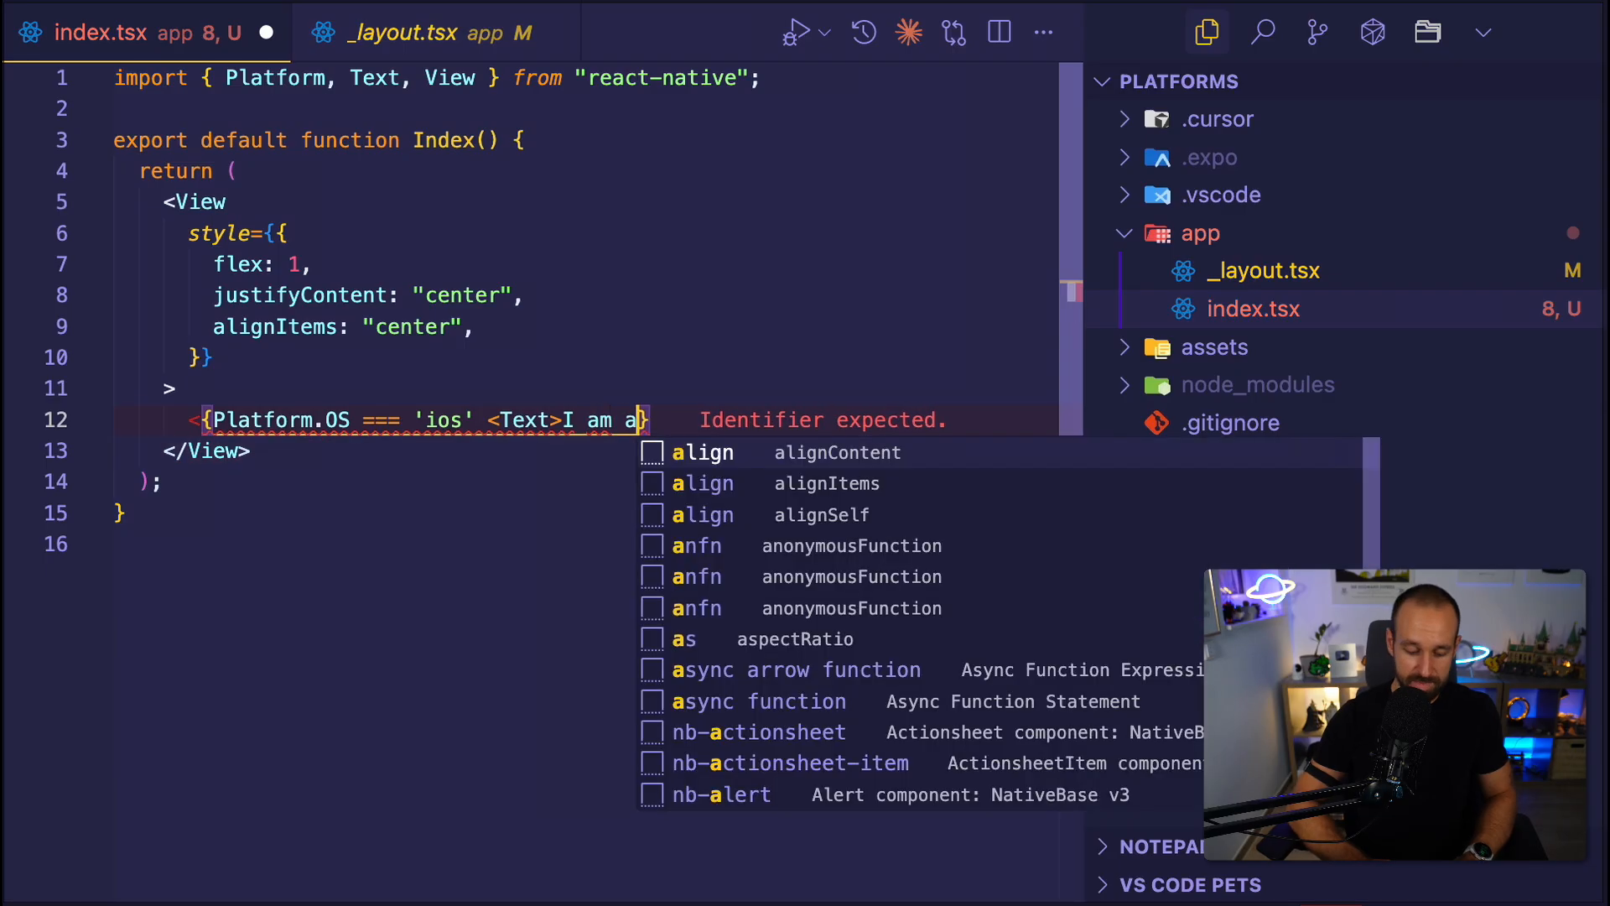
pyautogui.write('n iOS bo')
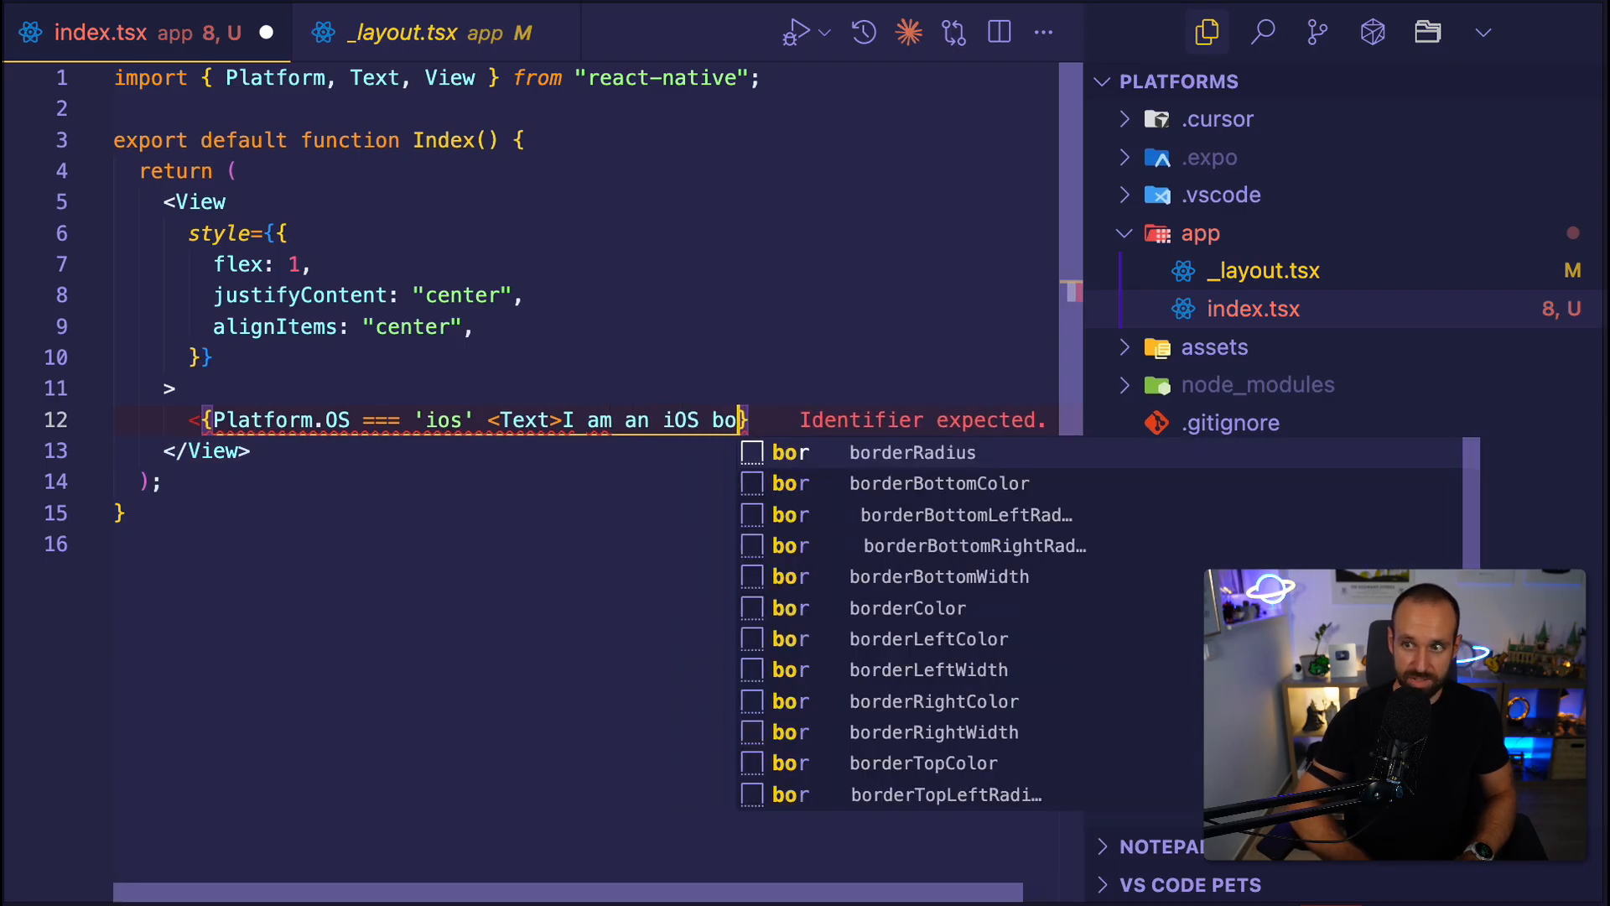
pyautogui.write('x')
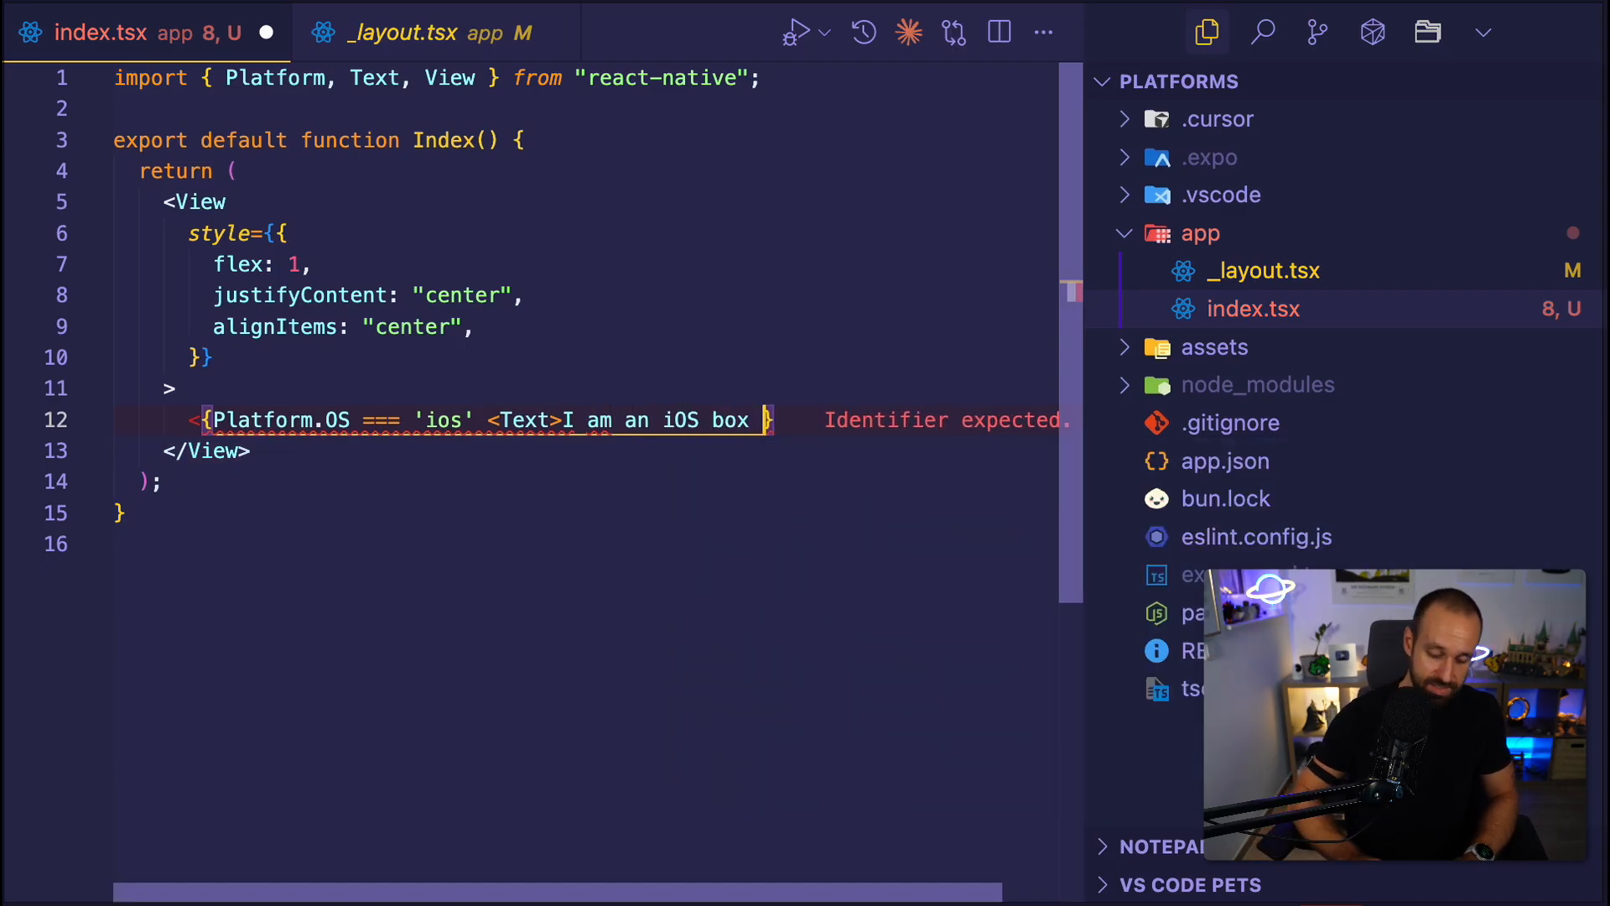
pyautogui.click(475, 420)
pyautogui.write('? ')
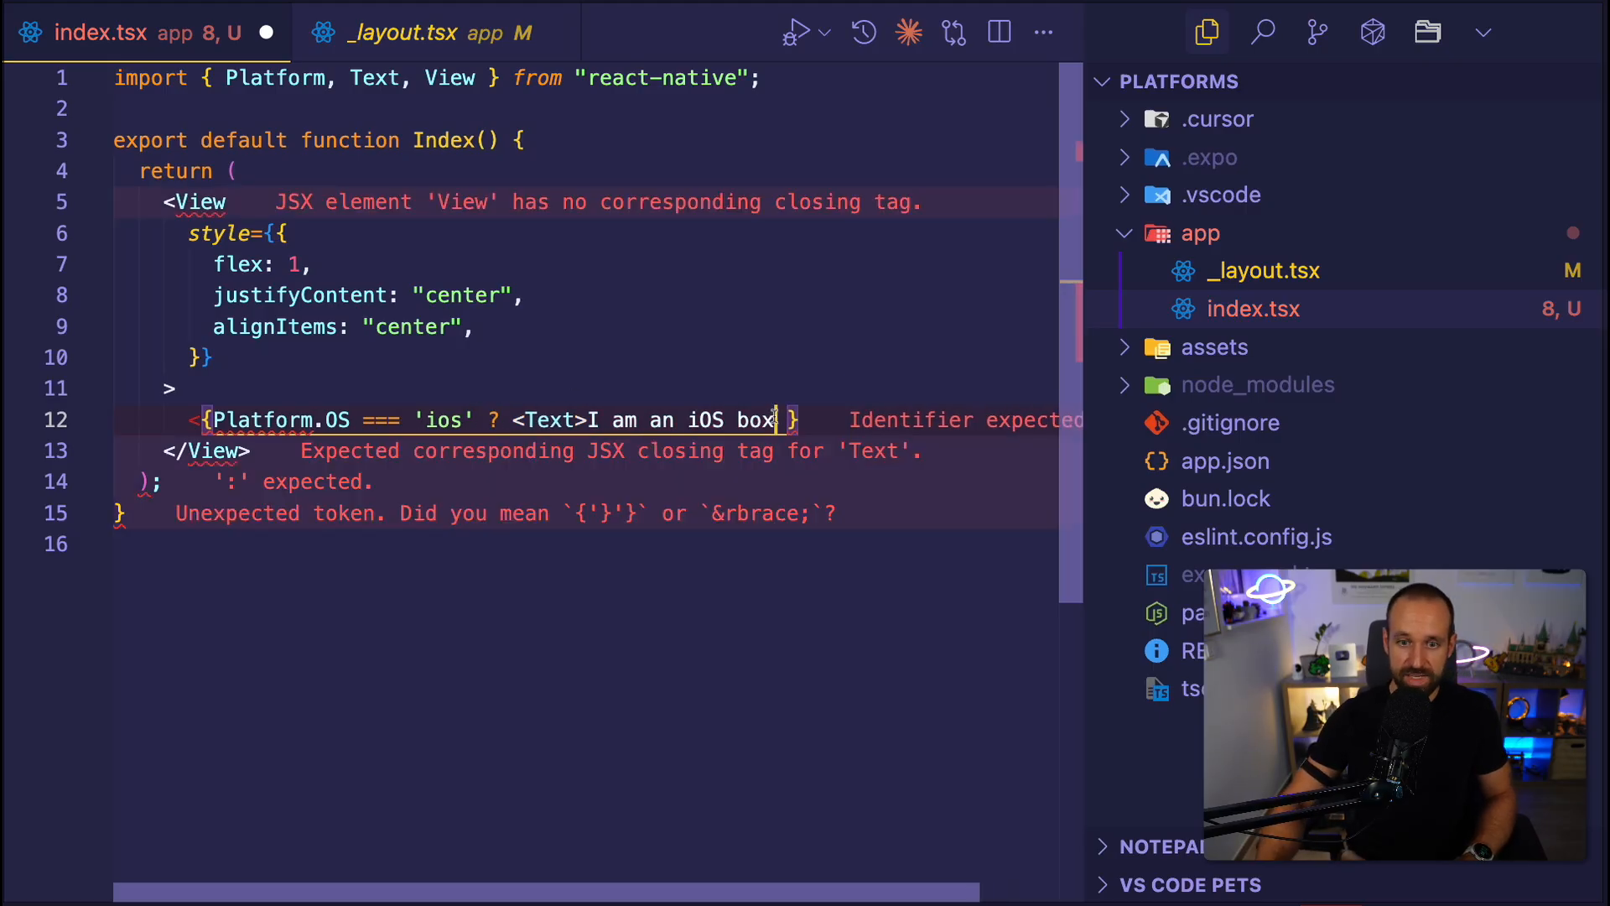
pyautogui.write(' </Text> ')
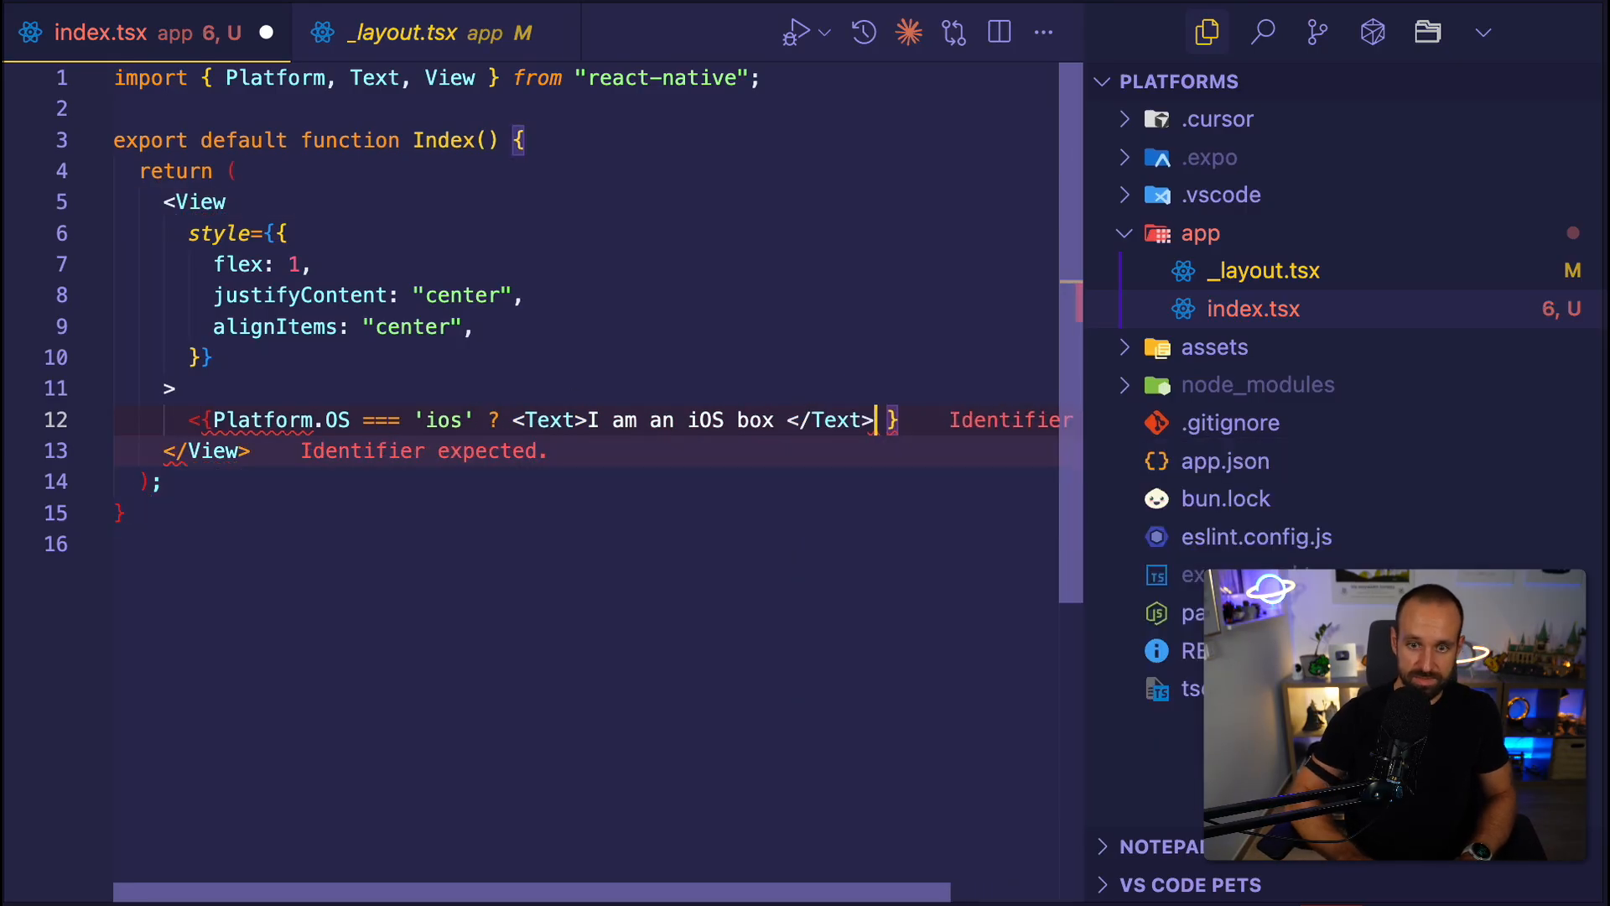
pyautogui.write(':')
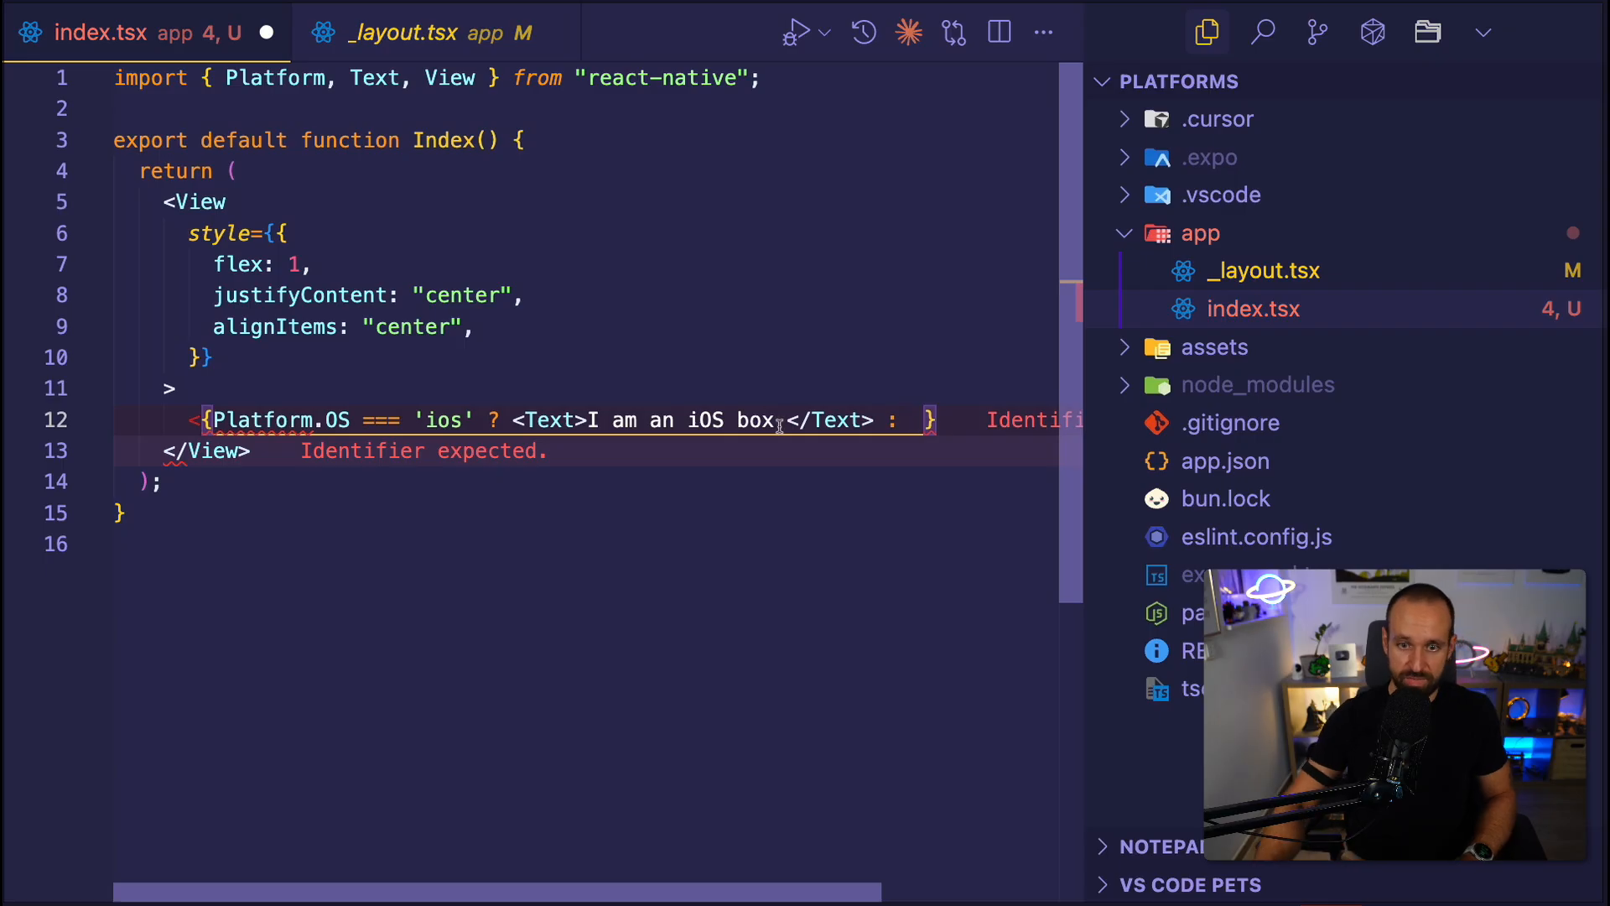
# Copy the iOS Text element as the else branch and correct it to read 'I am a box'.
pyautogui.moveTo(876, 420); pyautogui.dragTo(501, 421)
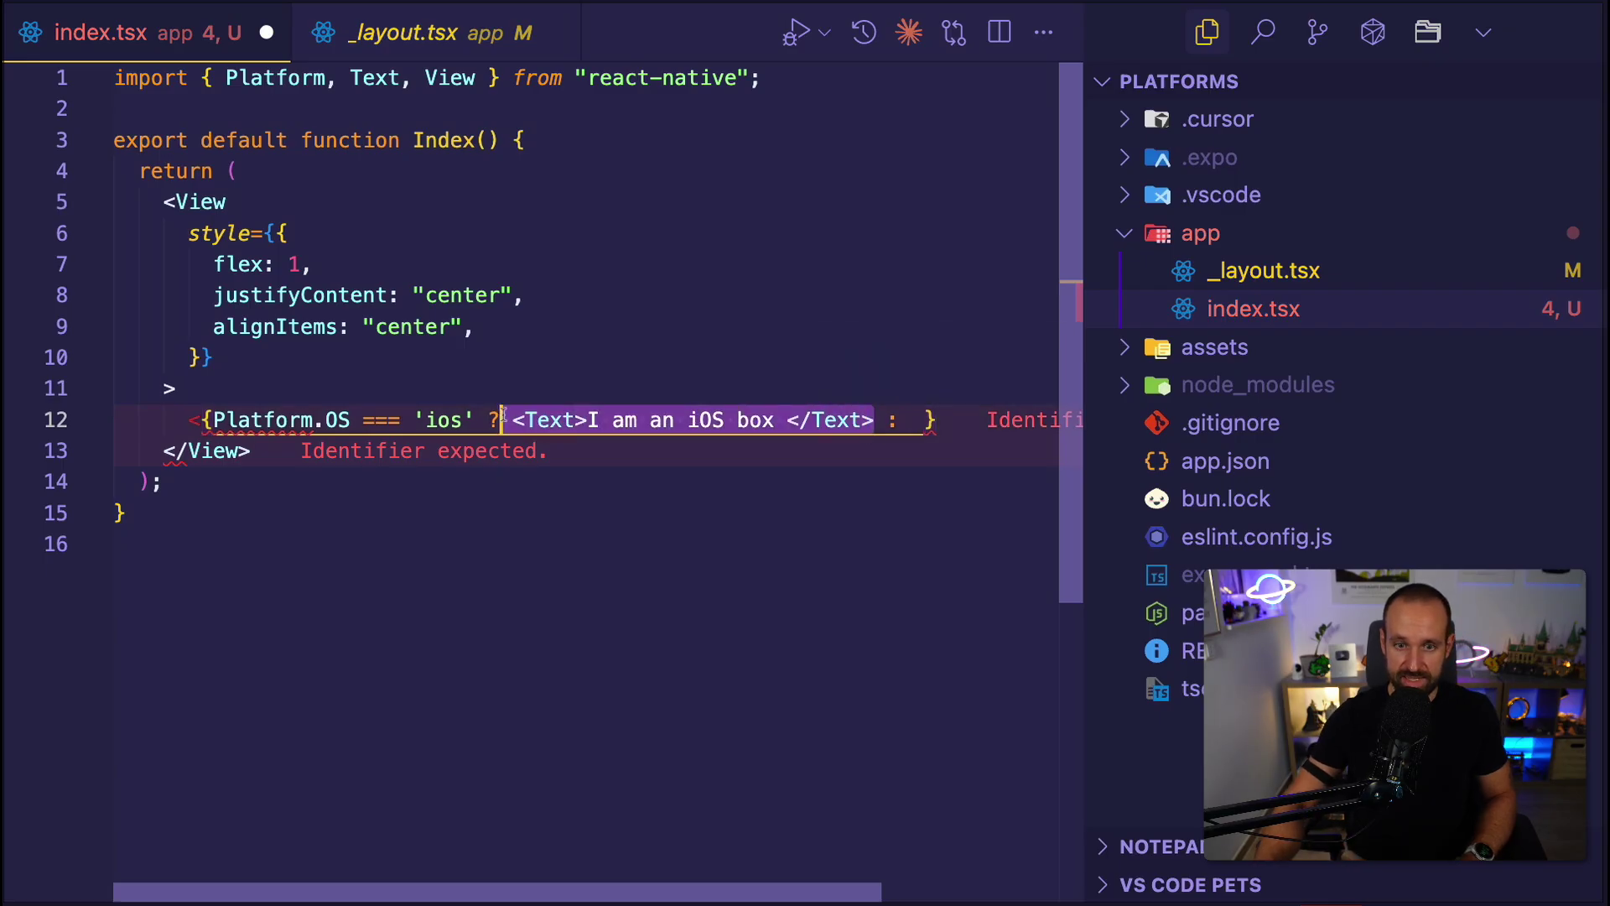
pyautogui.hotkey('ctrl', 'c')
pyautogui.click(909, 420)
pyautogui.hotkey('ctrl', 'v')
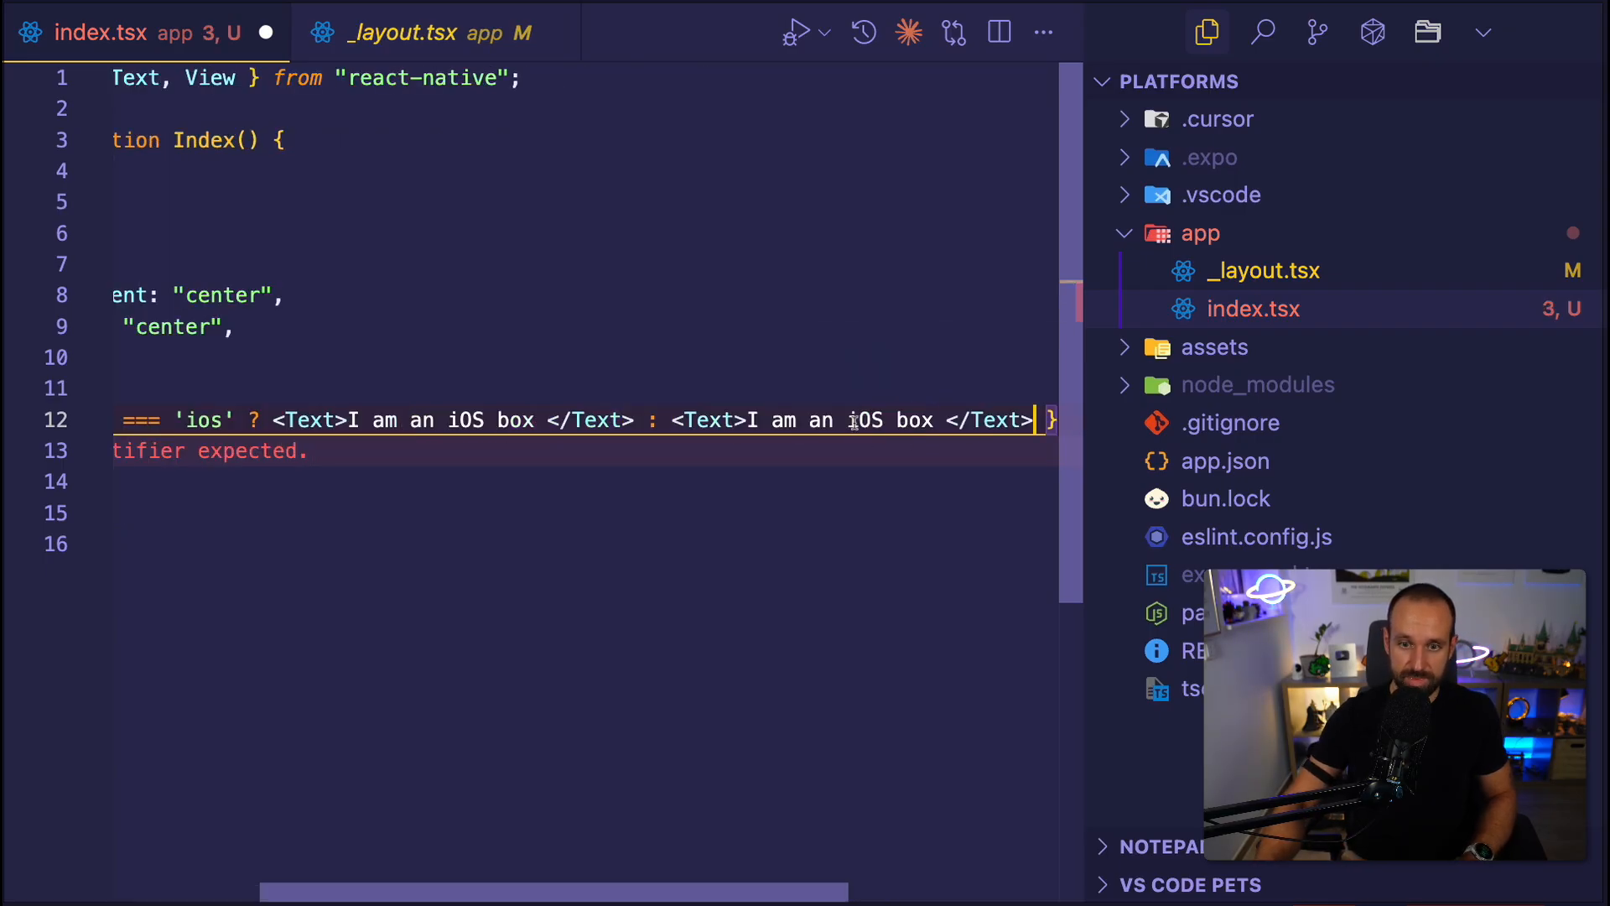
pyautogui.press('Right')
pyautogui.press('Right')
pyautogui.press('Right')
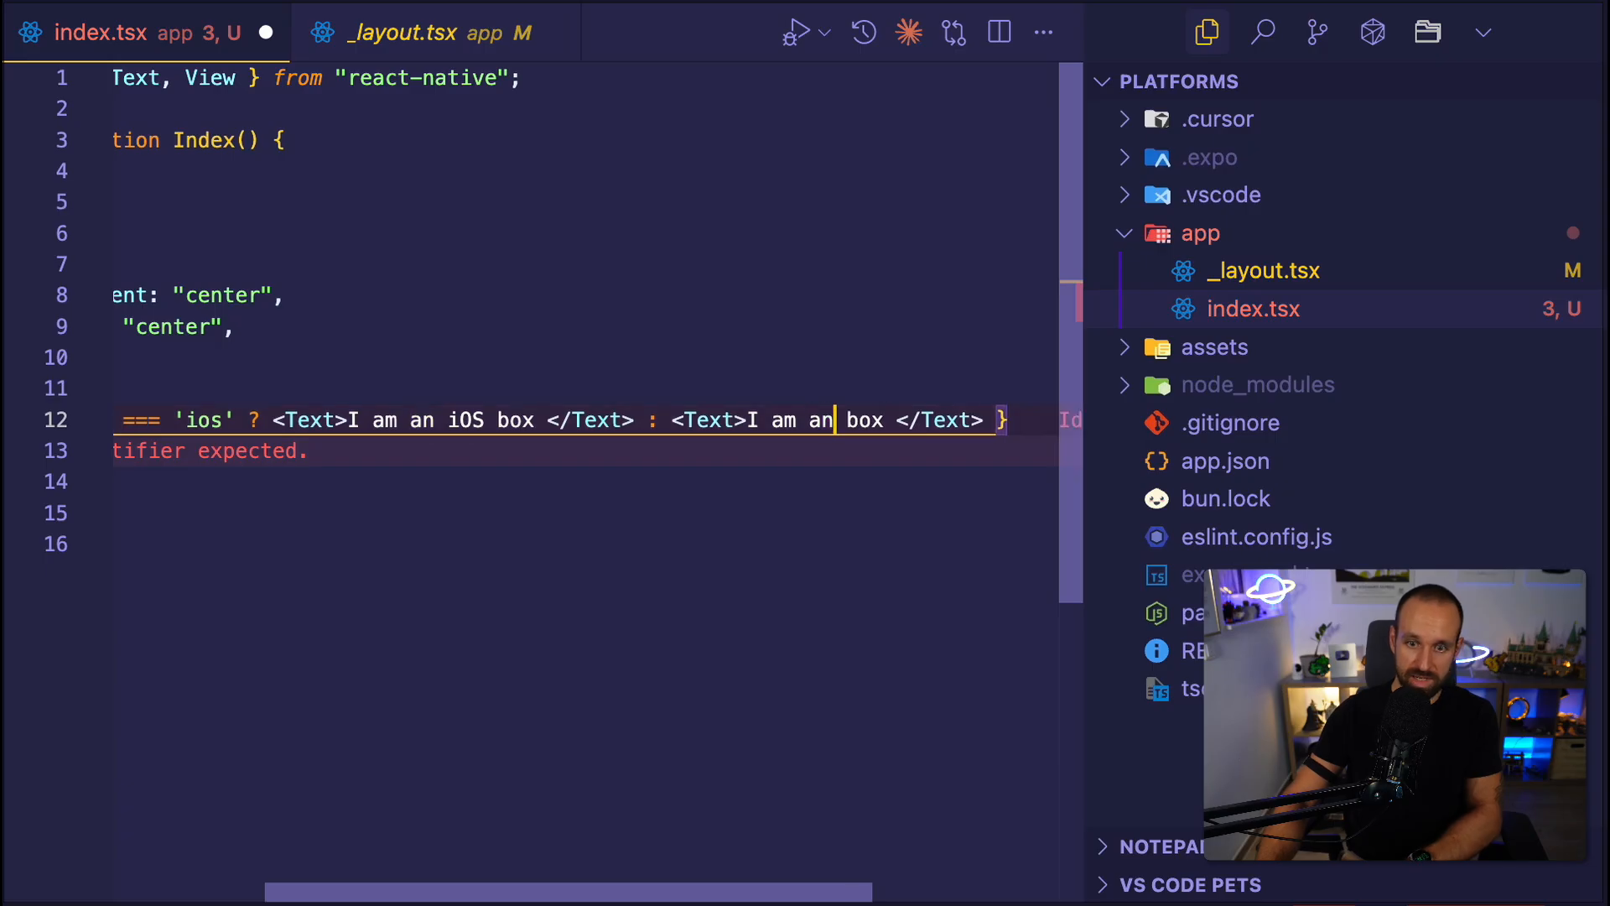
pyautogui.press('BackSpace')
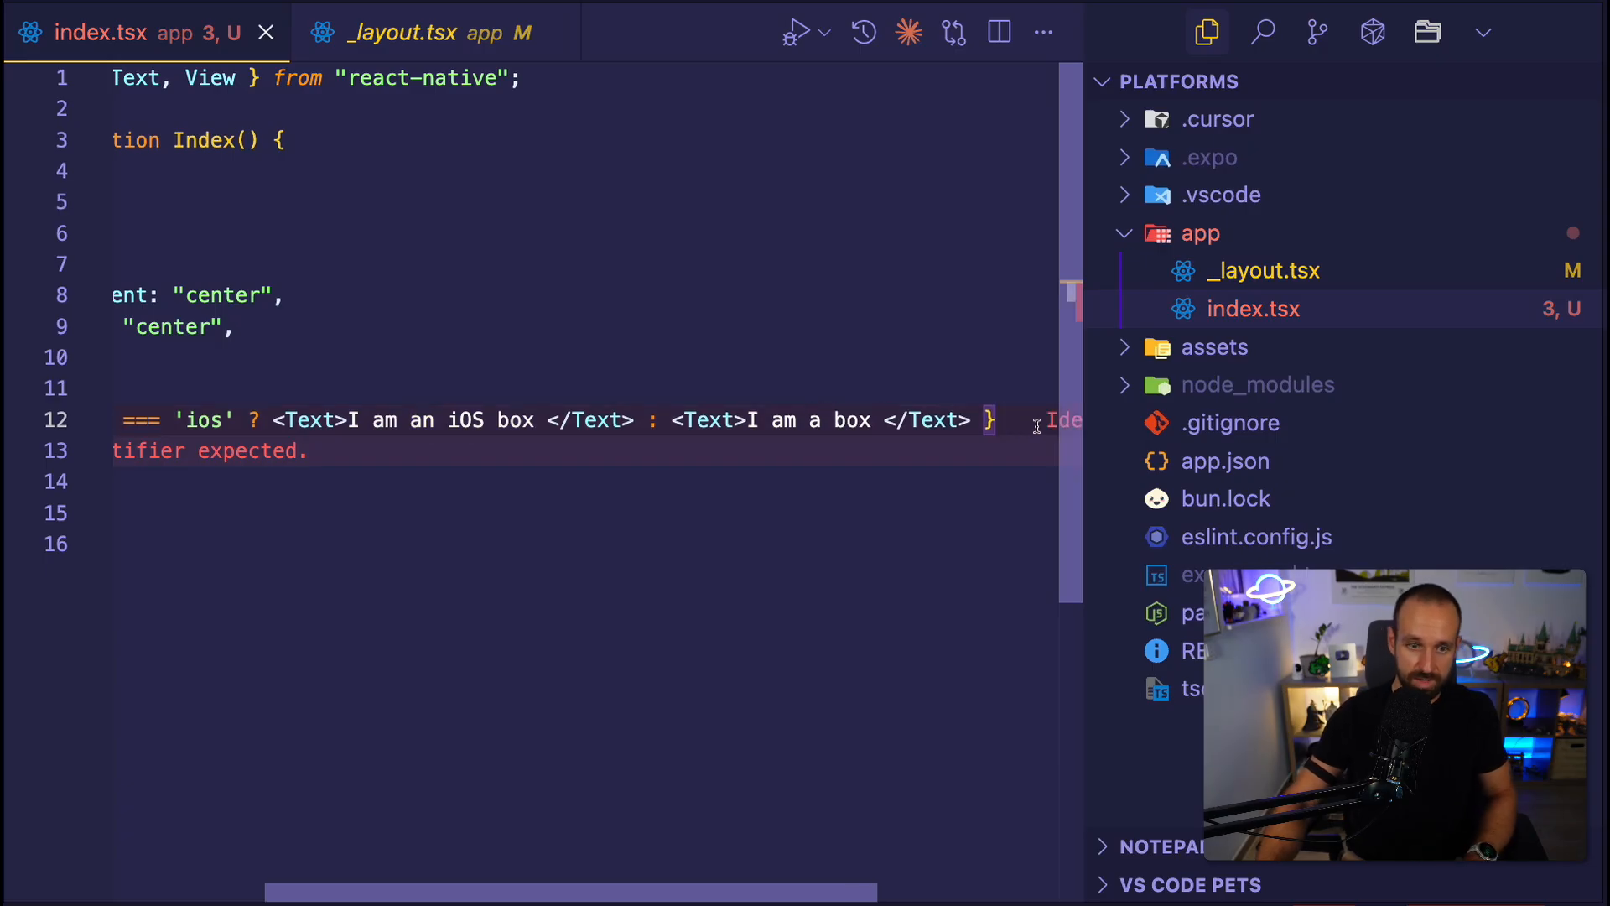
# Hide the sidebar and check the Platform import and the platform check line.
pyautogui.hotkey('ctrl', 'b')
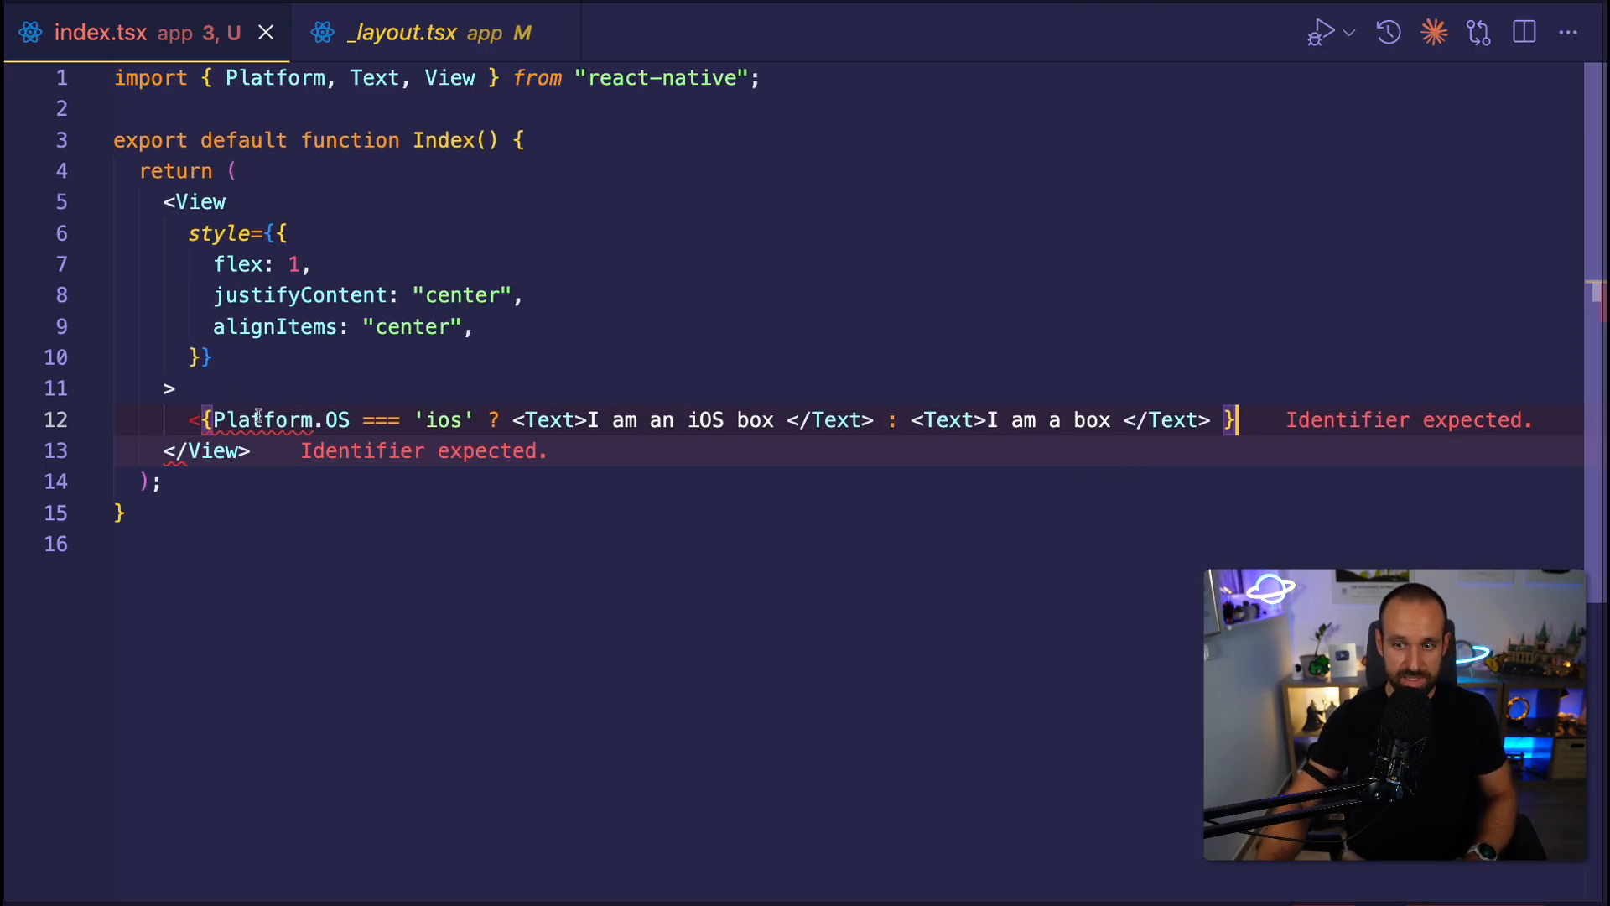
pyautogui.click(293, 78)
pyautogui.click(351, 420)
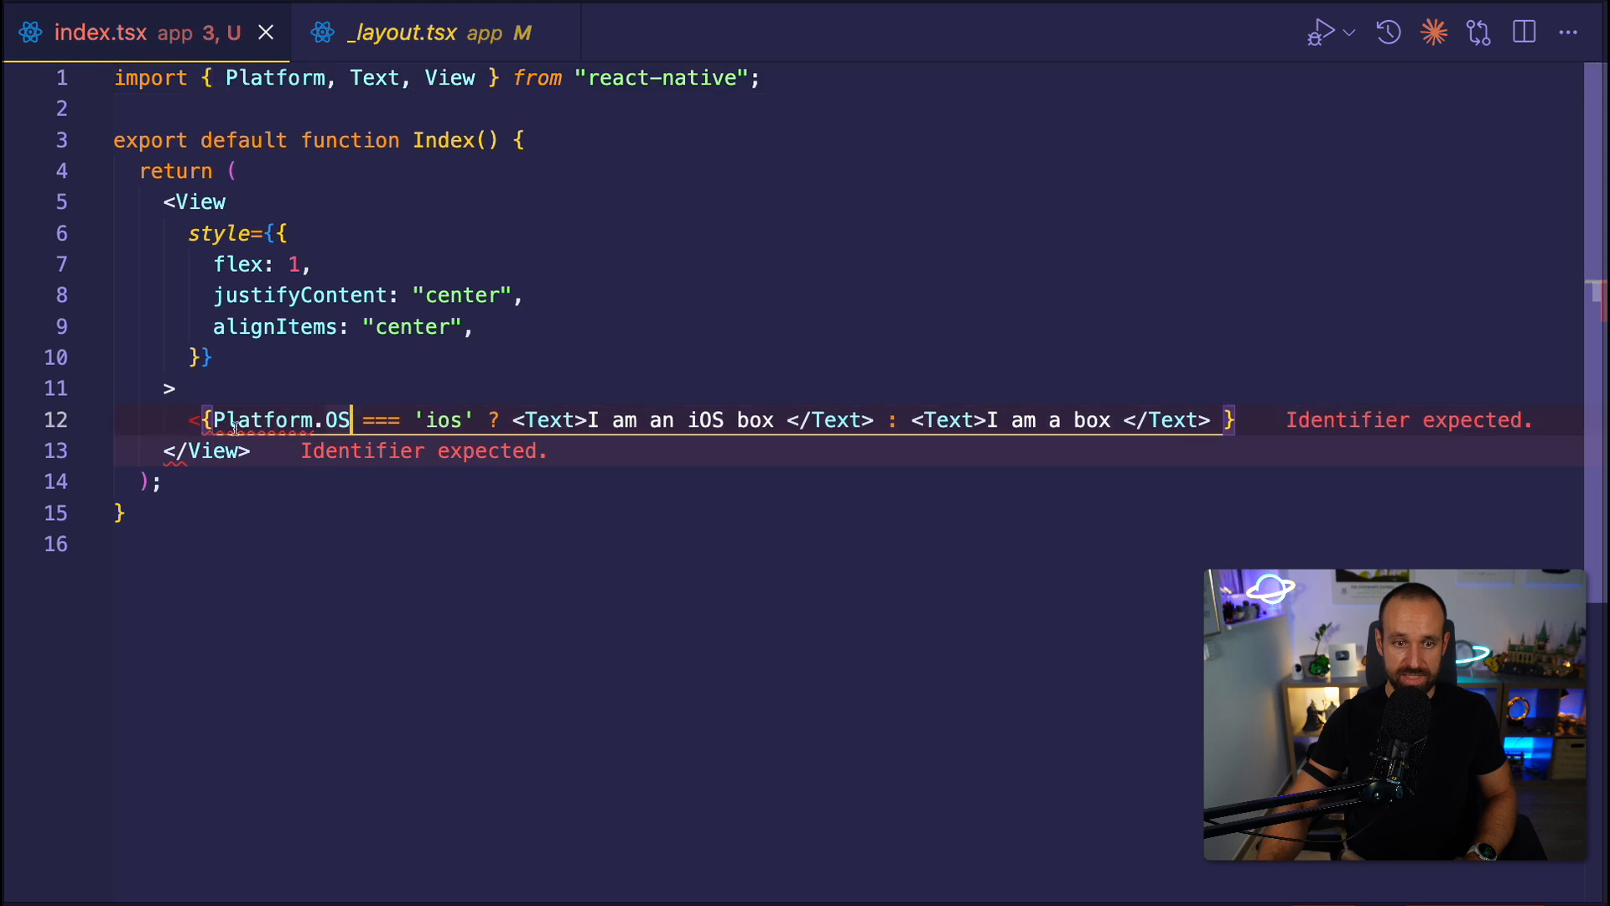
pyautogui.click(208, 421)
# Delete the stray '<' before Platform.OS, save to auto-format, and review the 'ios' condition.
pyautogui.press('BackSpace')
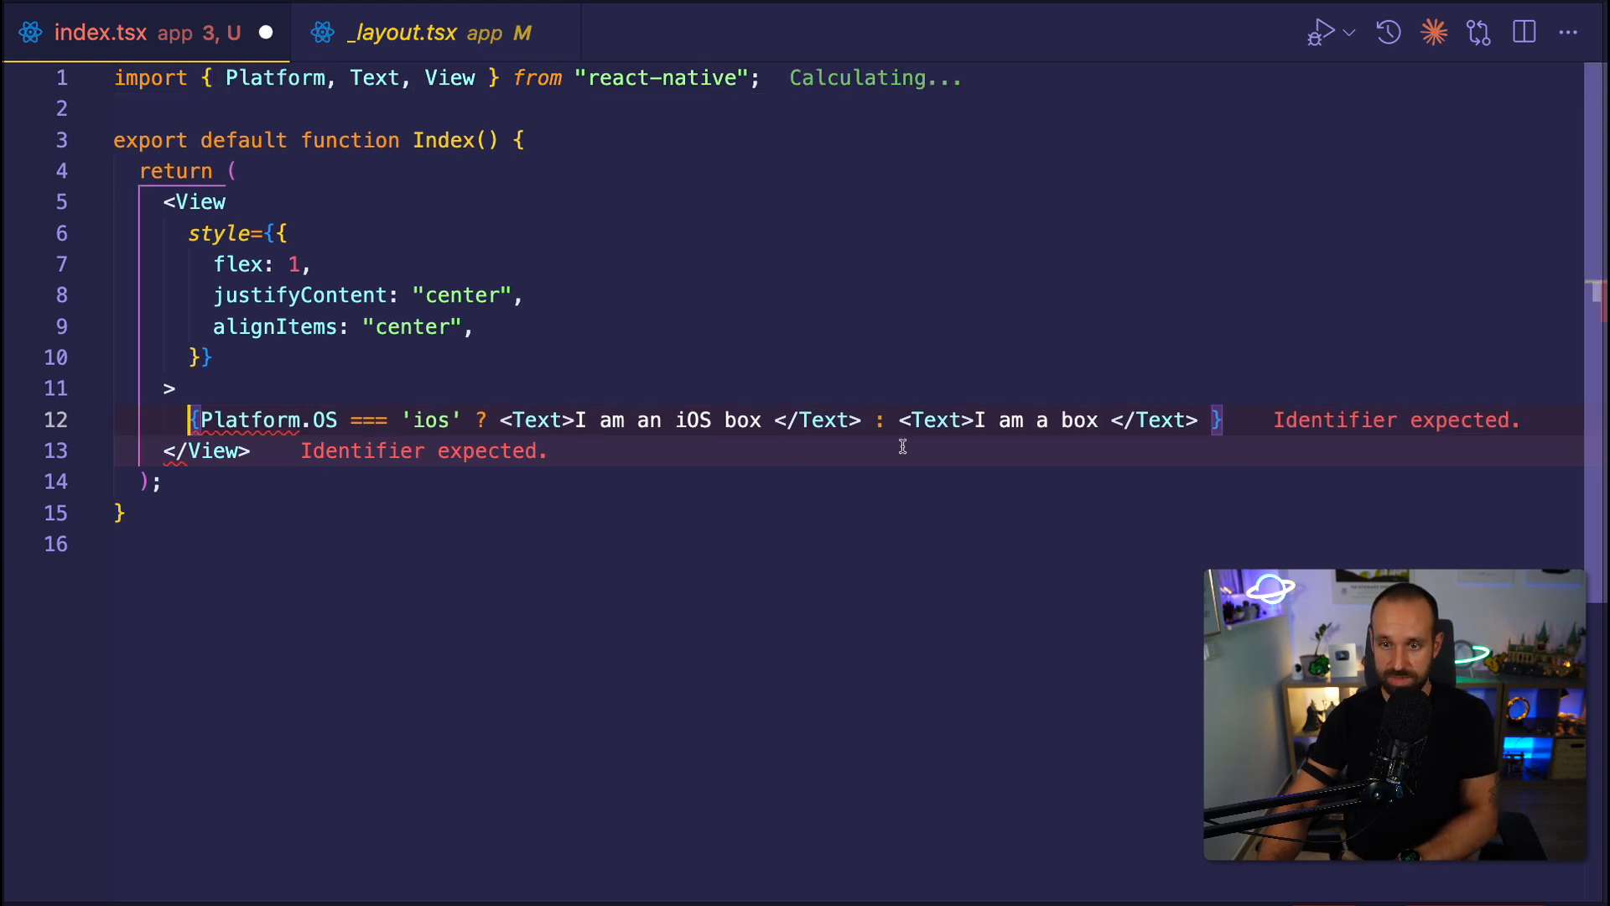
pyautogui.hotkey('ctrl', 's')
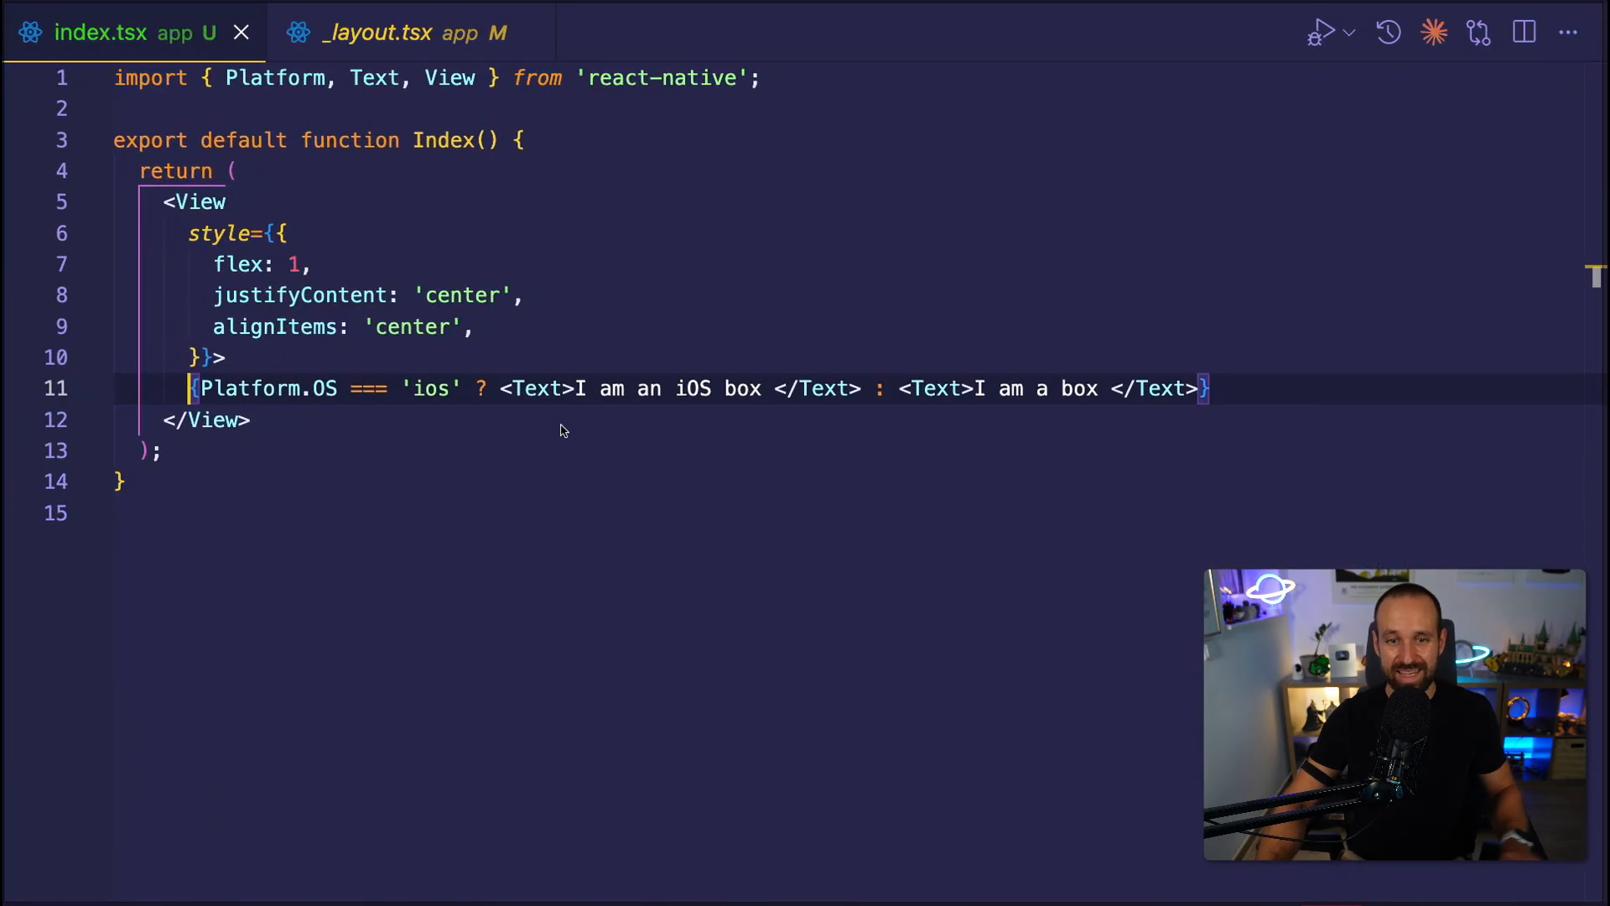
pyautogui.moveTo(192, 387); pyautogui.dragTo(468, 388)
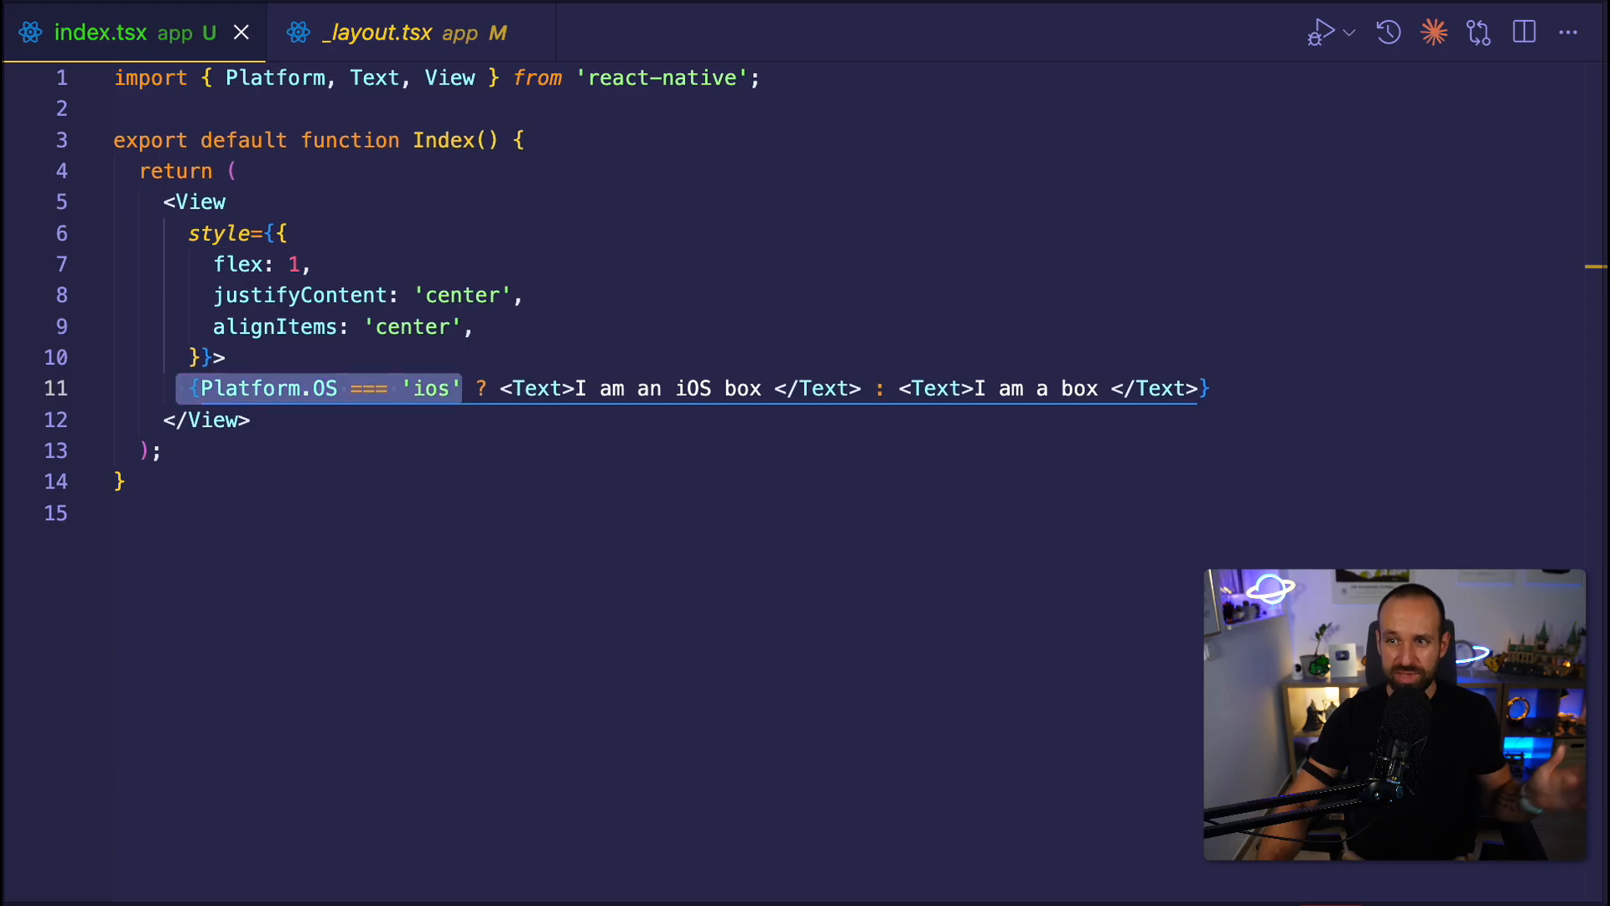
pyautogui.click(565, 140)
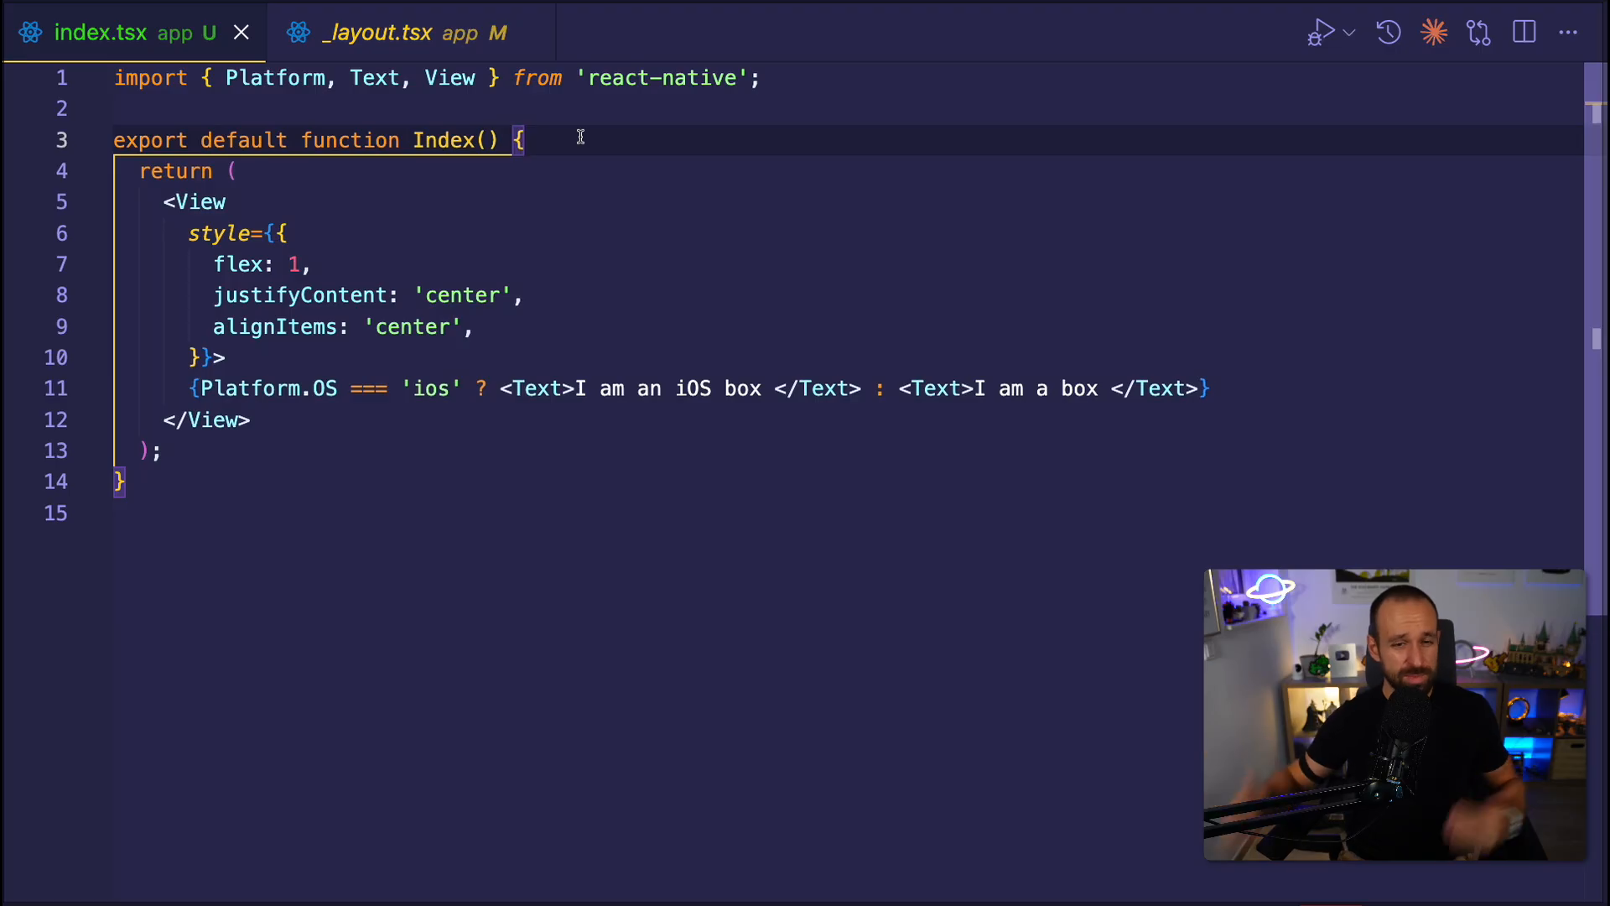
pyautogui.moveTo(201, 388); pyautogui.dragTo(428, 388)
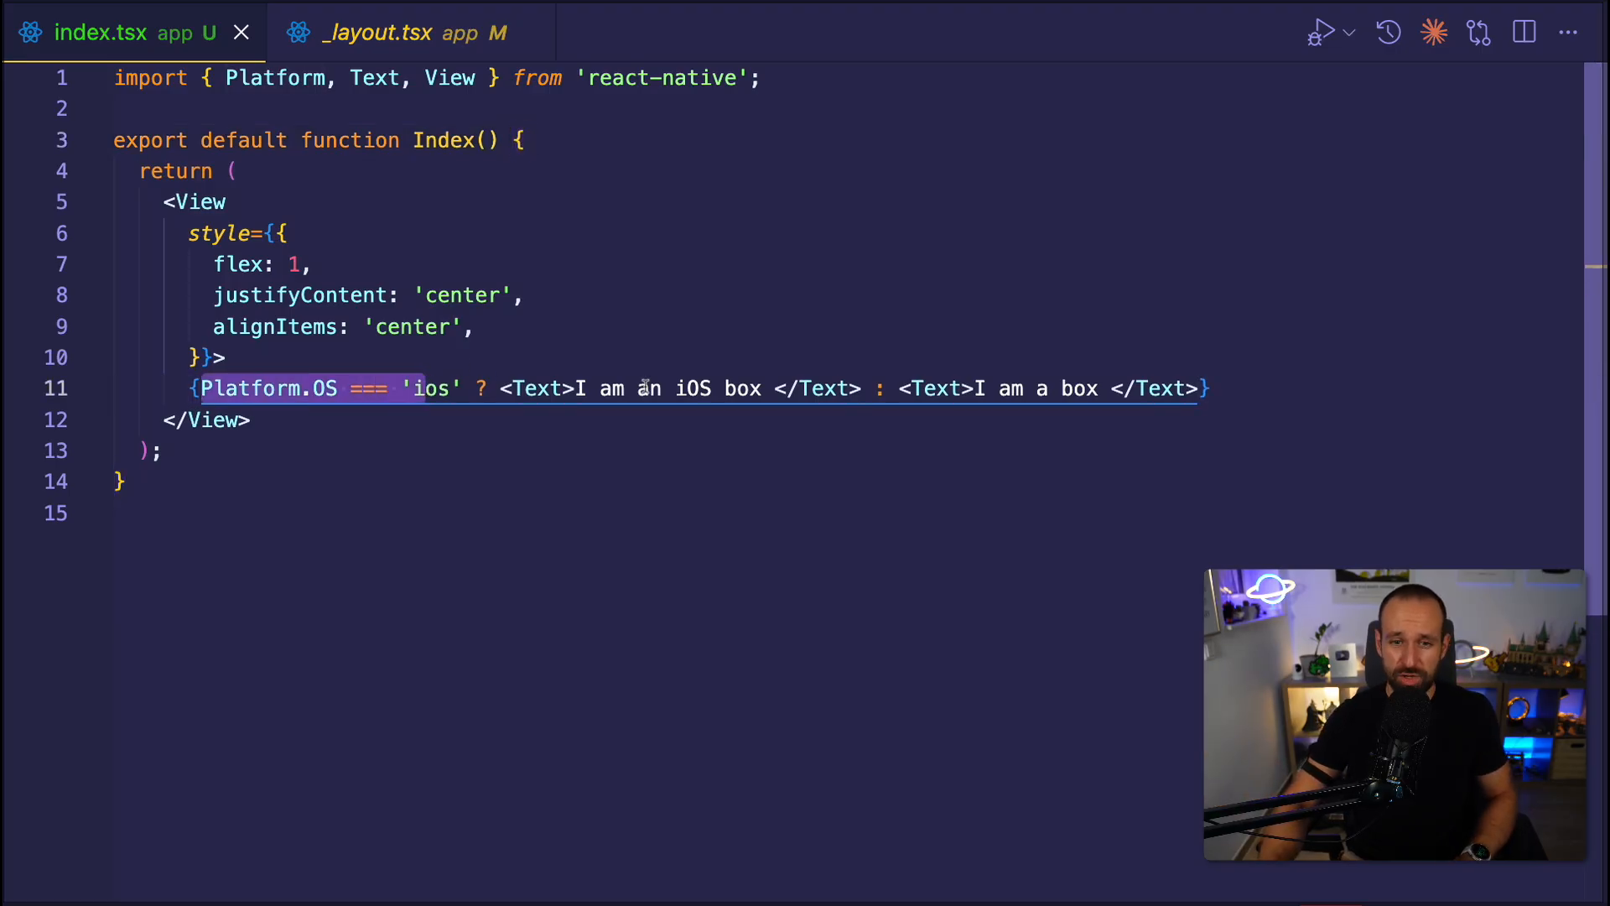
pyautogui.click(1281, 391)
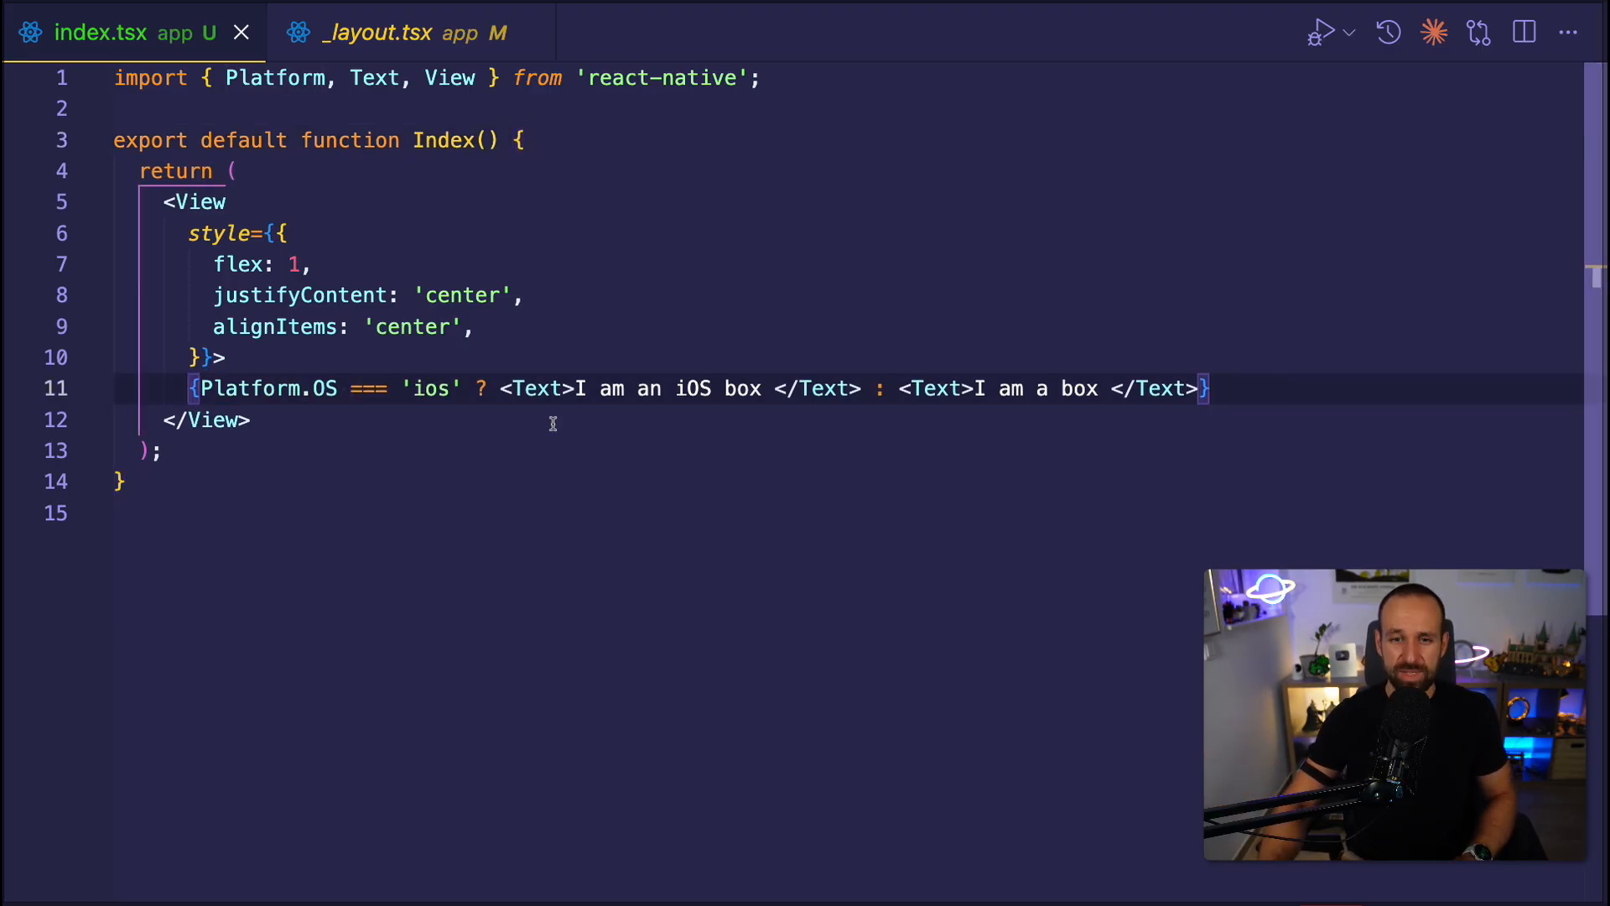
# Comment out the old platform check and paste a Platform.select block below it.
pyautogui.hotkey('ctrl', '/')
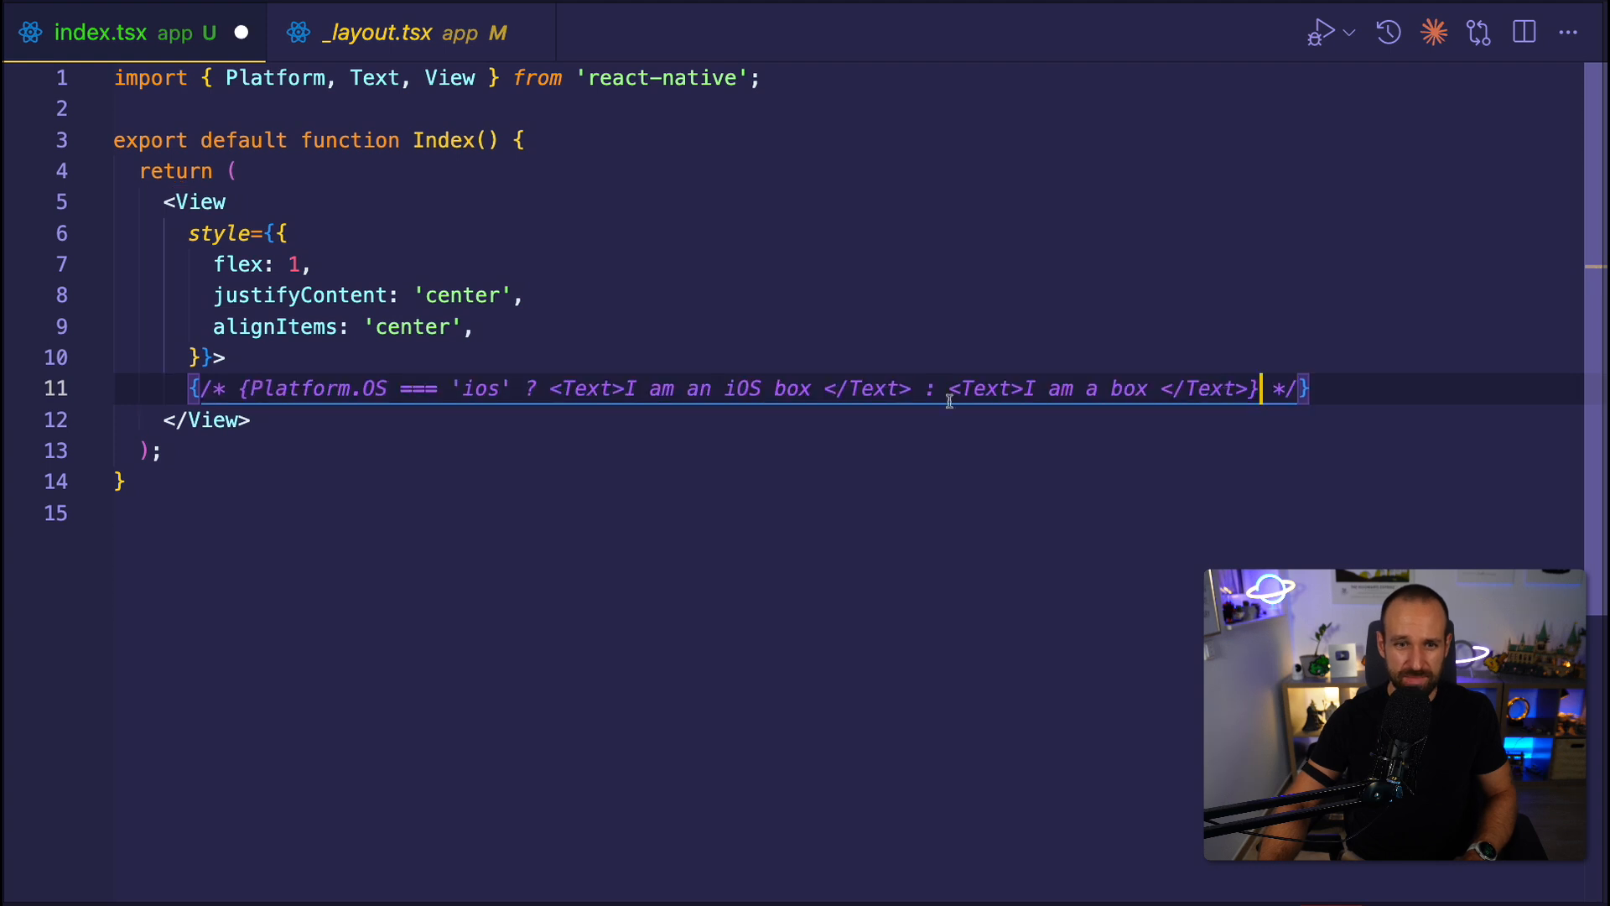
pyautogui.scroll(-1, 1377, 390)
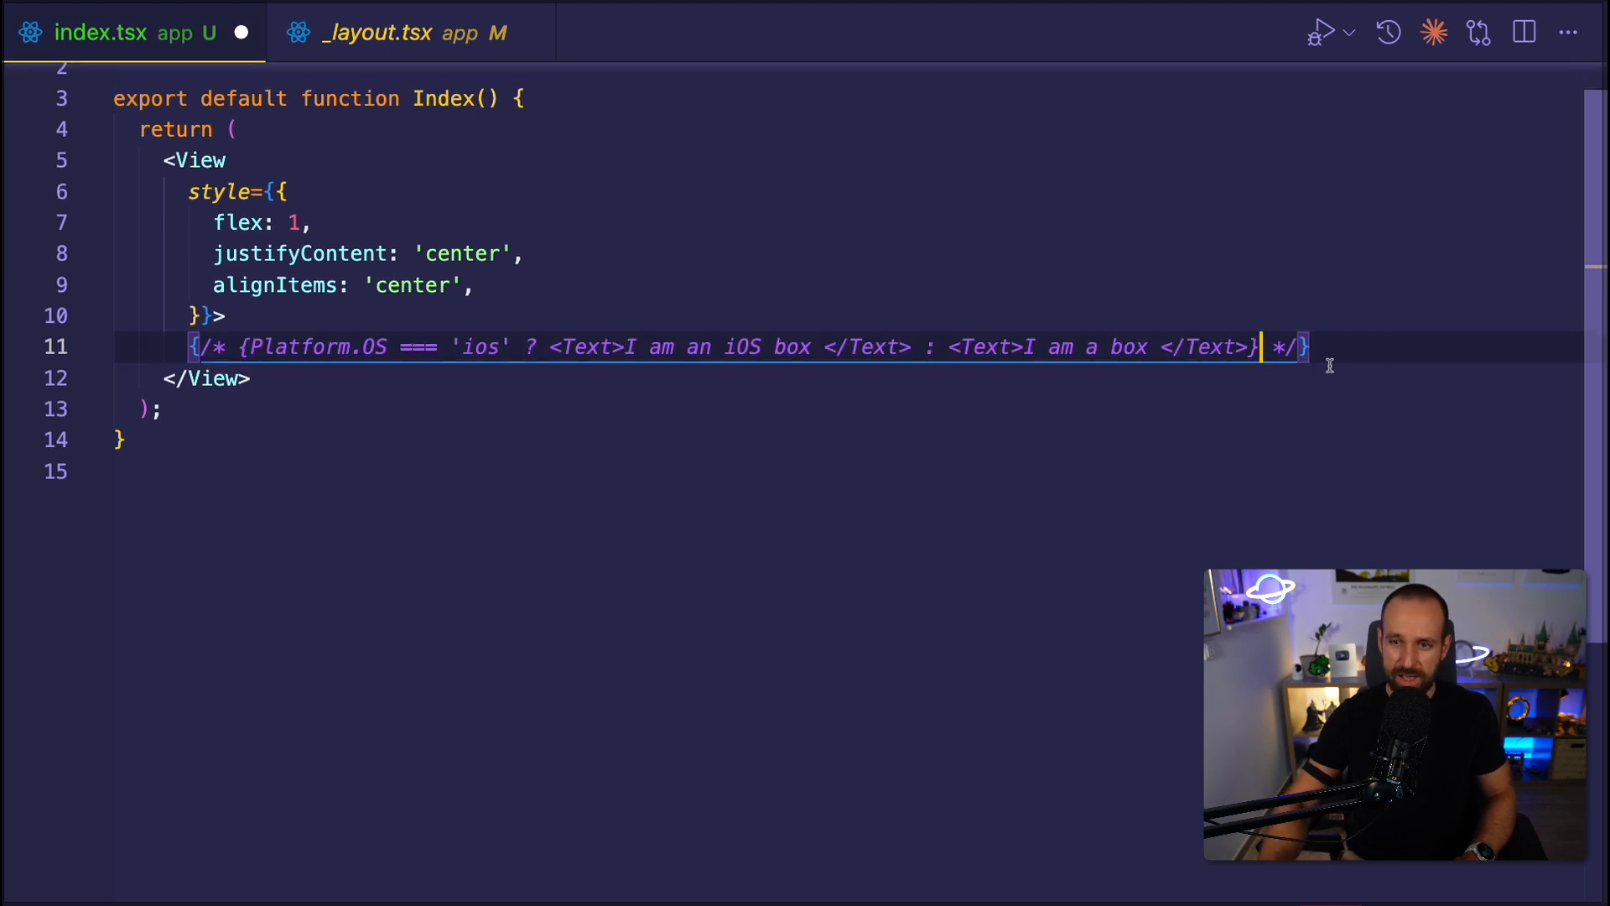
pyautogui.press('Return')
pyautogui.write('{Platform.select({       ios: <Text>I am an iOS box</Text>,       android: <Text>I am an Android box</Text>,       default: <Text>I am a default box</Text>,     })}')
pyautogui.press('Return')
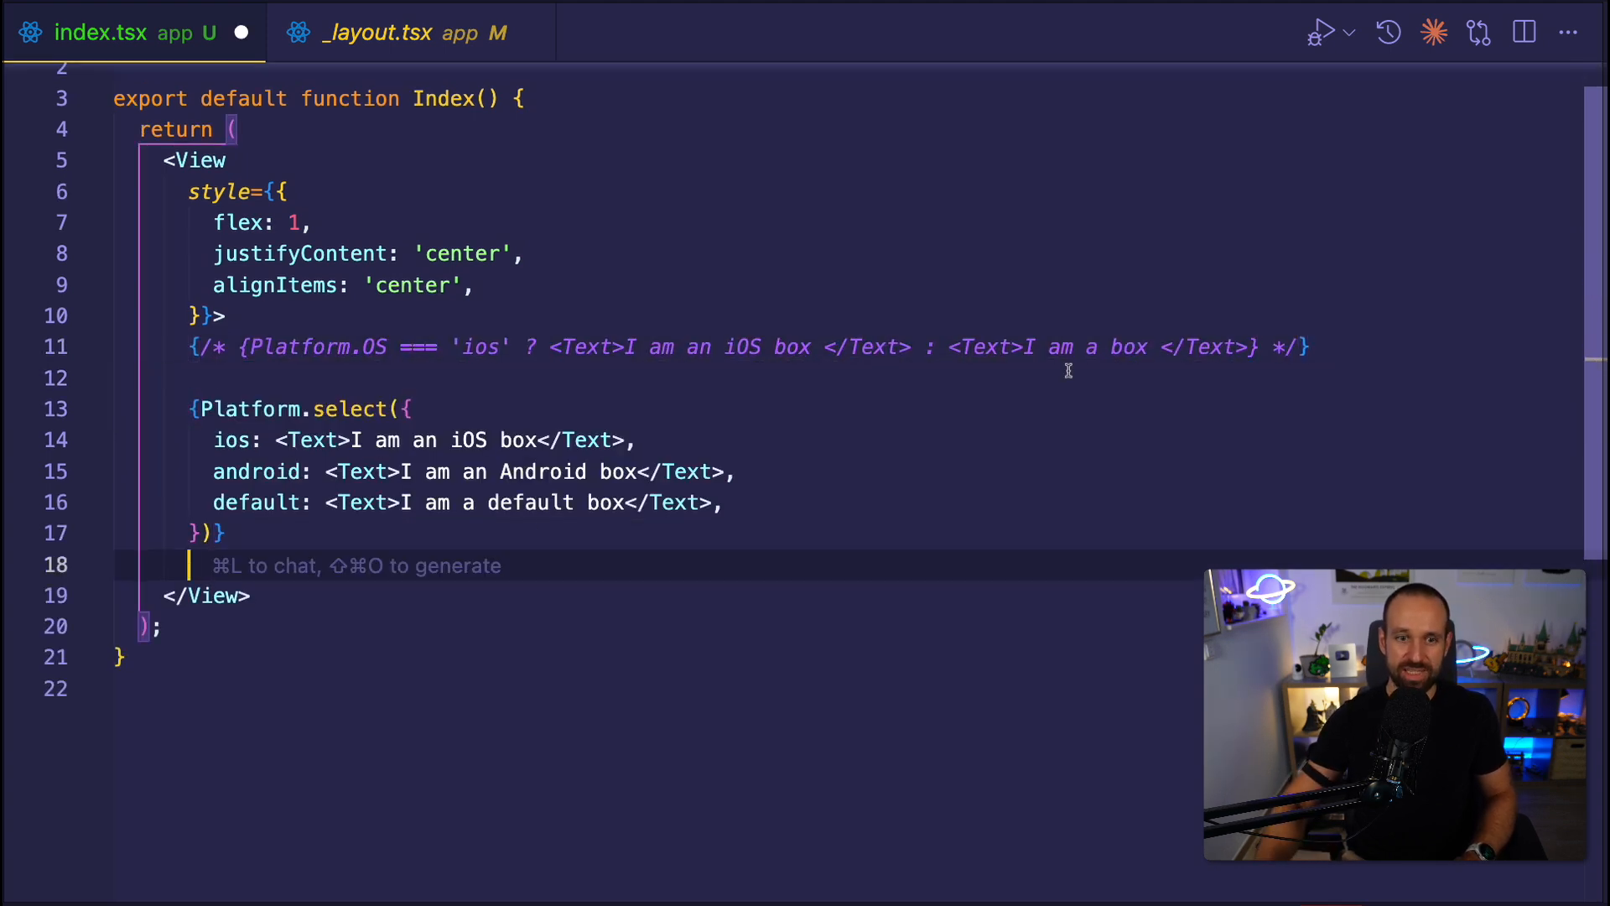
# Peek the type definition of Platform.select and return to its options.
pyautogui.click(306, 439)
pyautogui.click(325, 409)
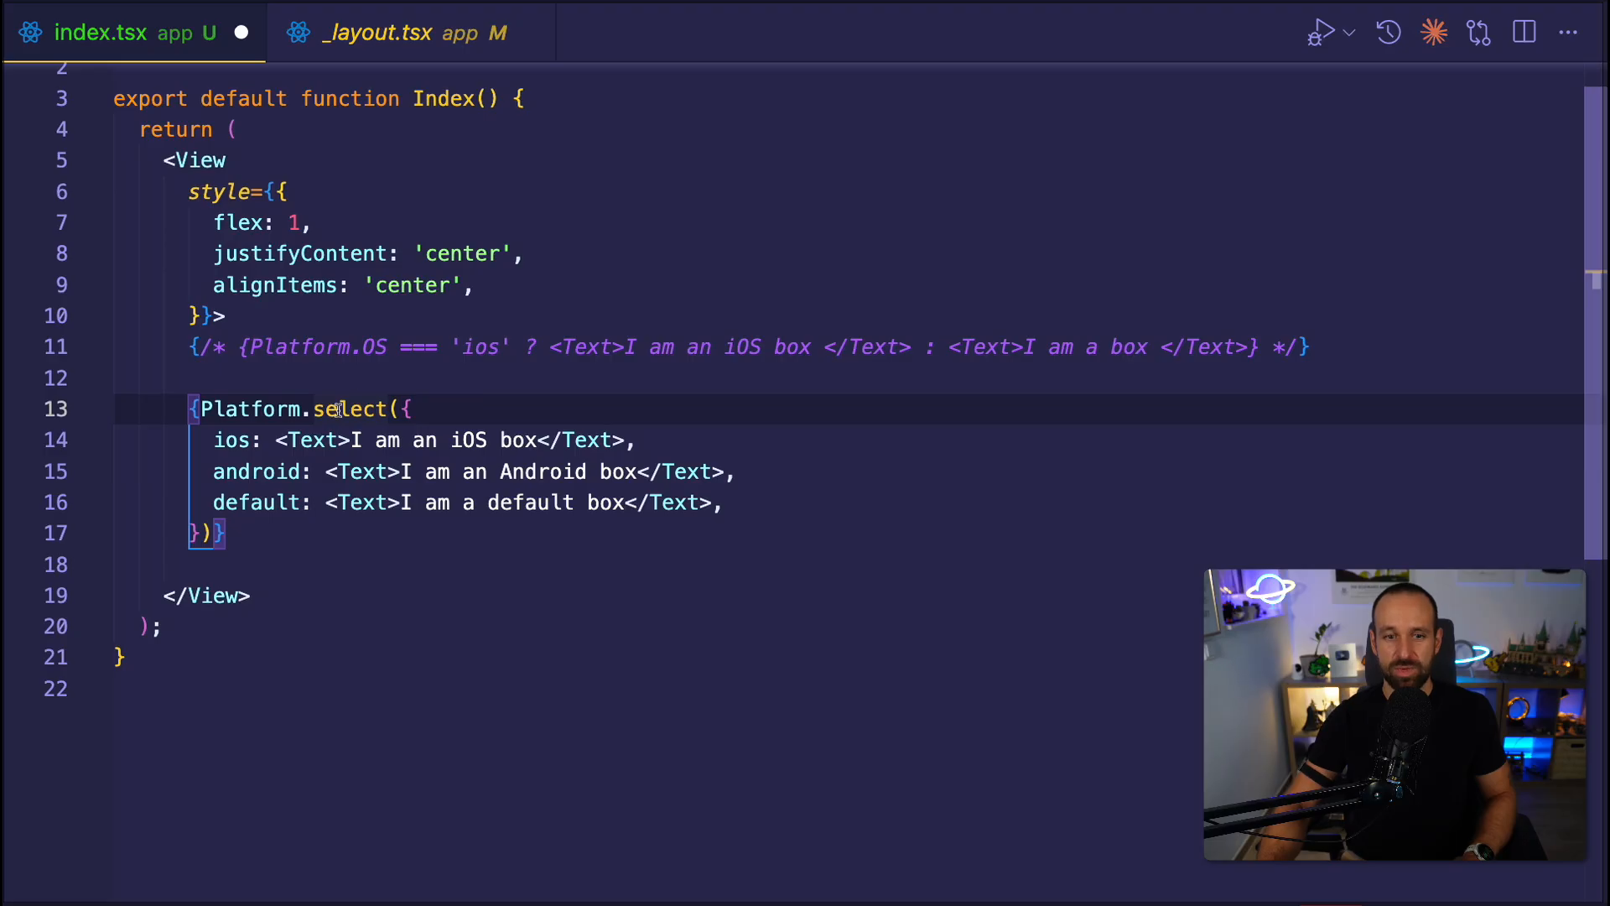
pyautogui.keyDown('ctrl'); pyautogui.click(330, 408); pyautogui.keyUp('ctrl')
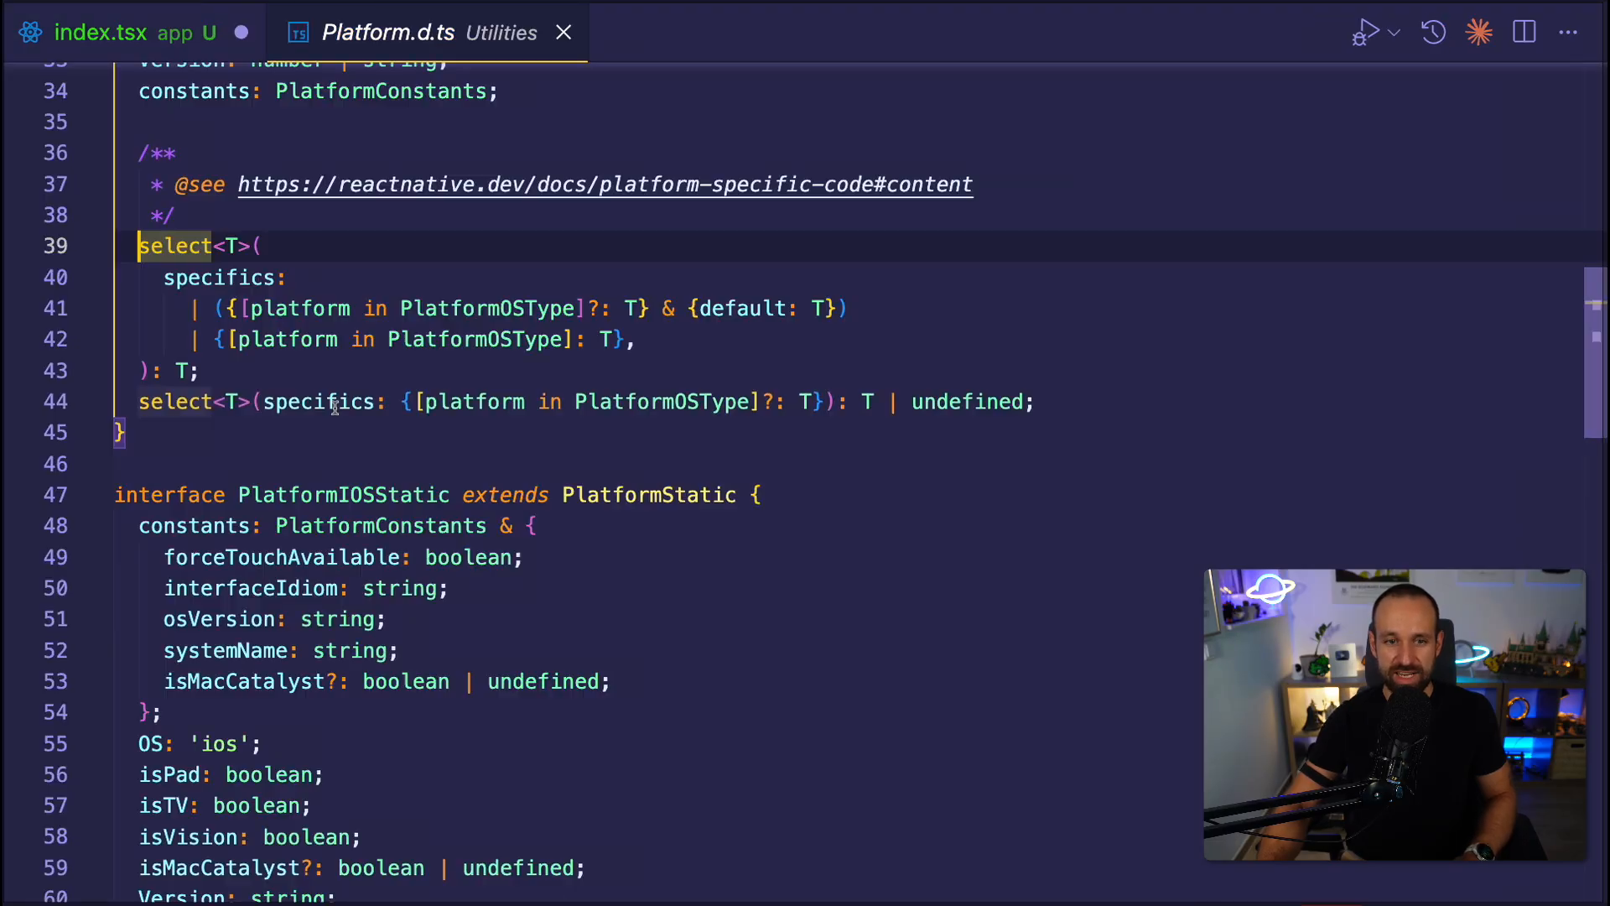
pyautogui.hotkey('ctrl', 'w')
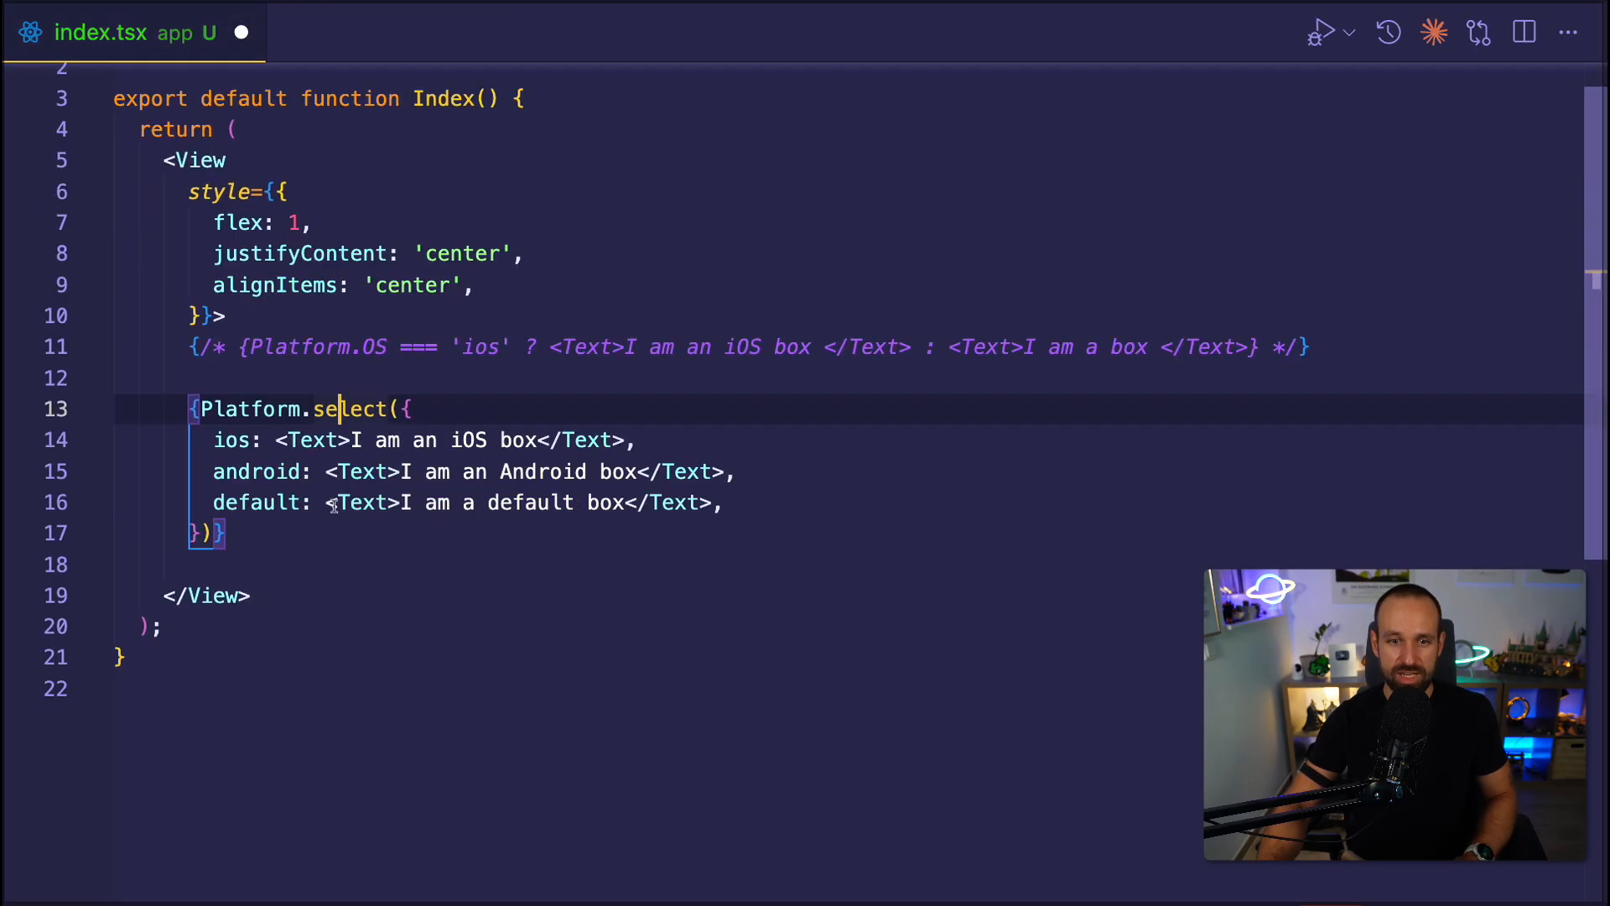
pyautogui.click(215, 470)
# Start a web option after default, then remove the unfinished web line.
pyautogui.click(727, 505)
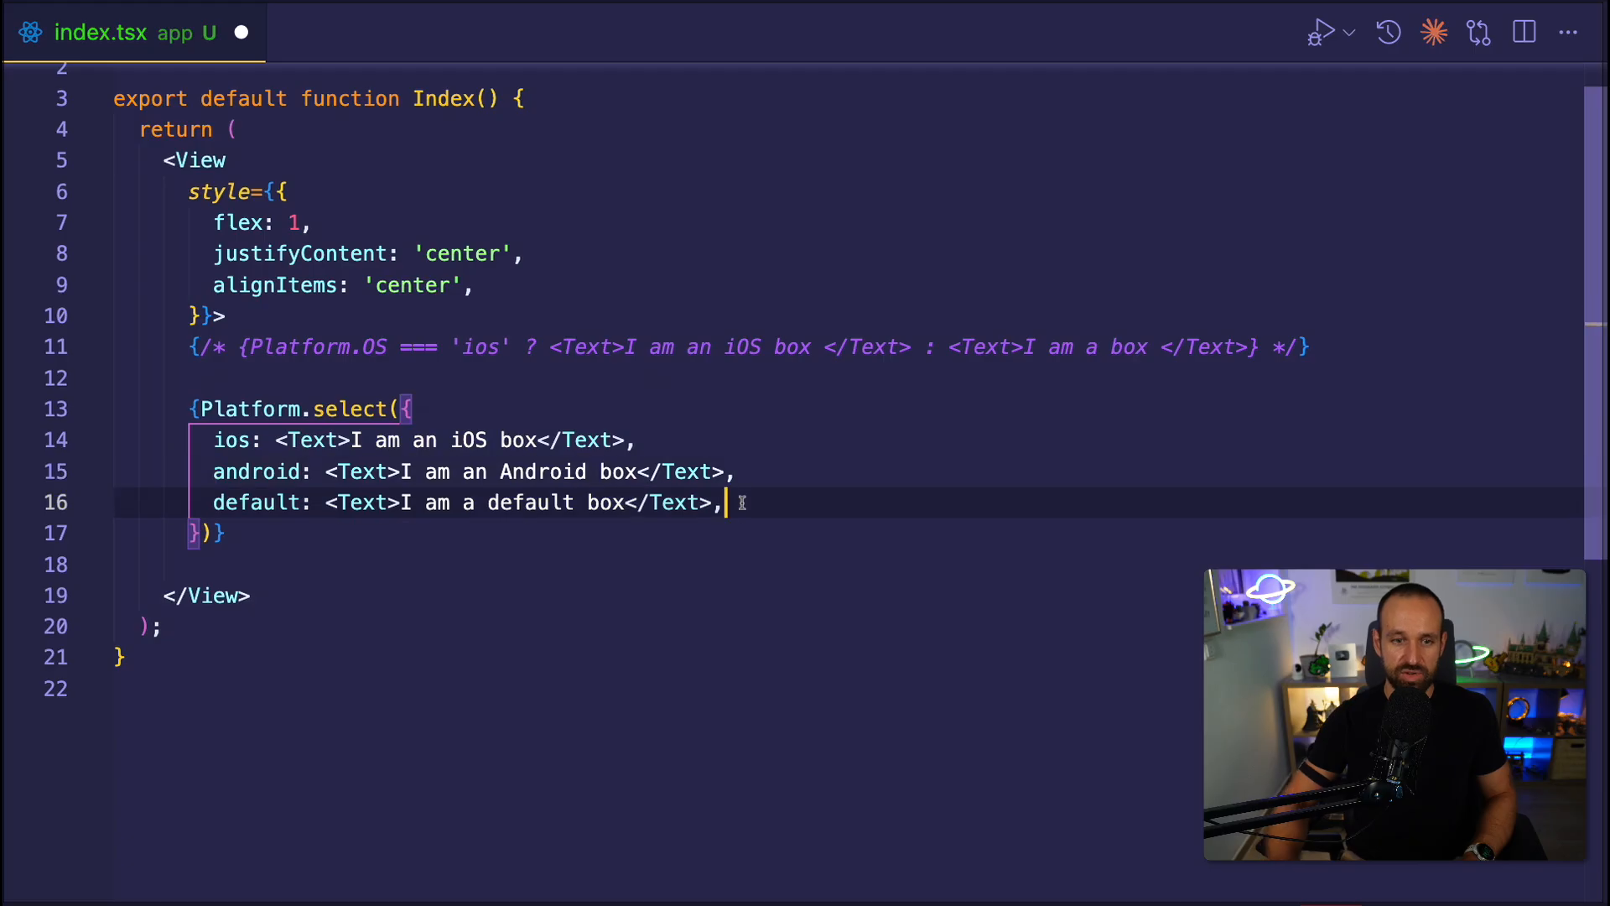
pyautogui.press('Return')
pyautogui.write('w')
pyautogui.press('Down')
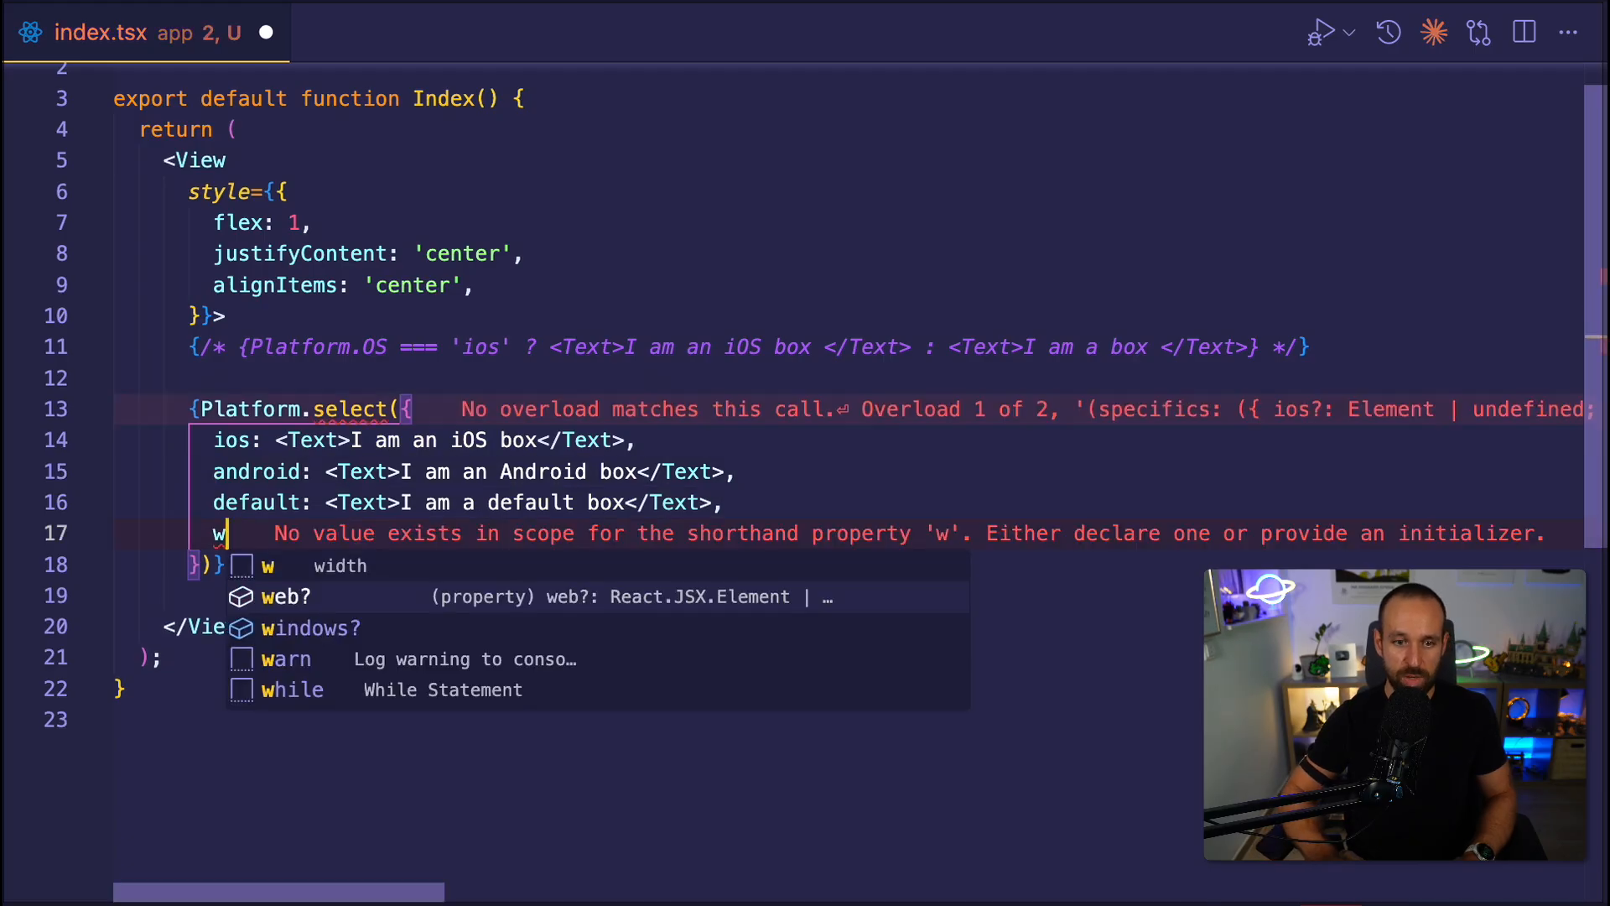
pyautogui.press('Return')
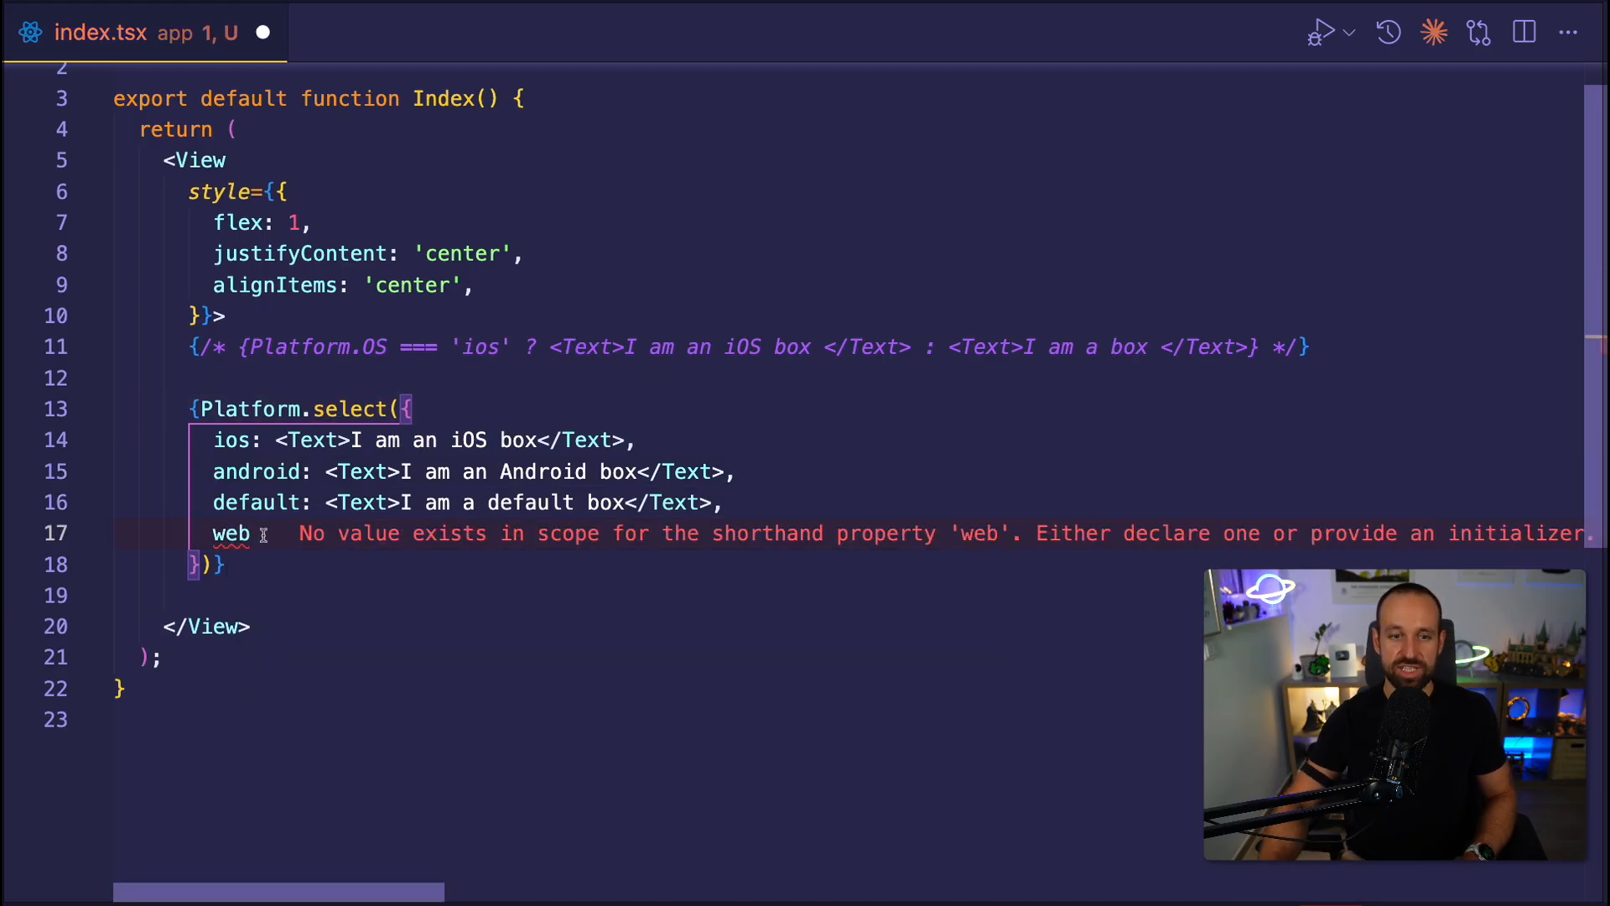
pyautogui.doubleClick(231, 533)
pyautogui.press('BackSpace')
pyautogui.press('BackSpace')
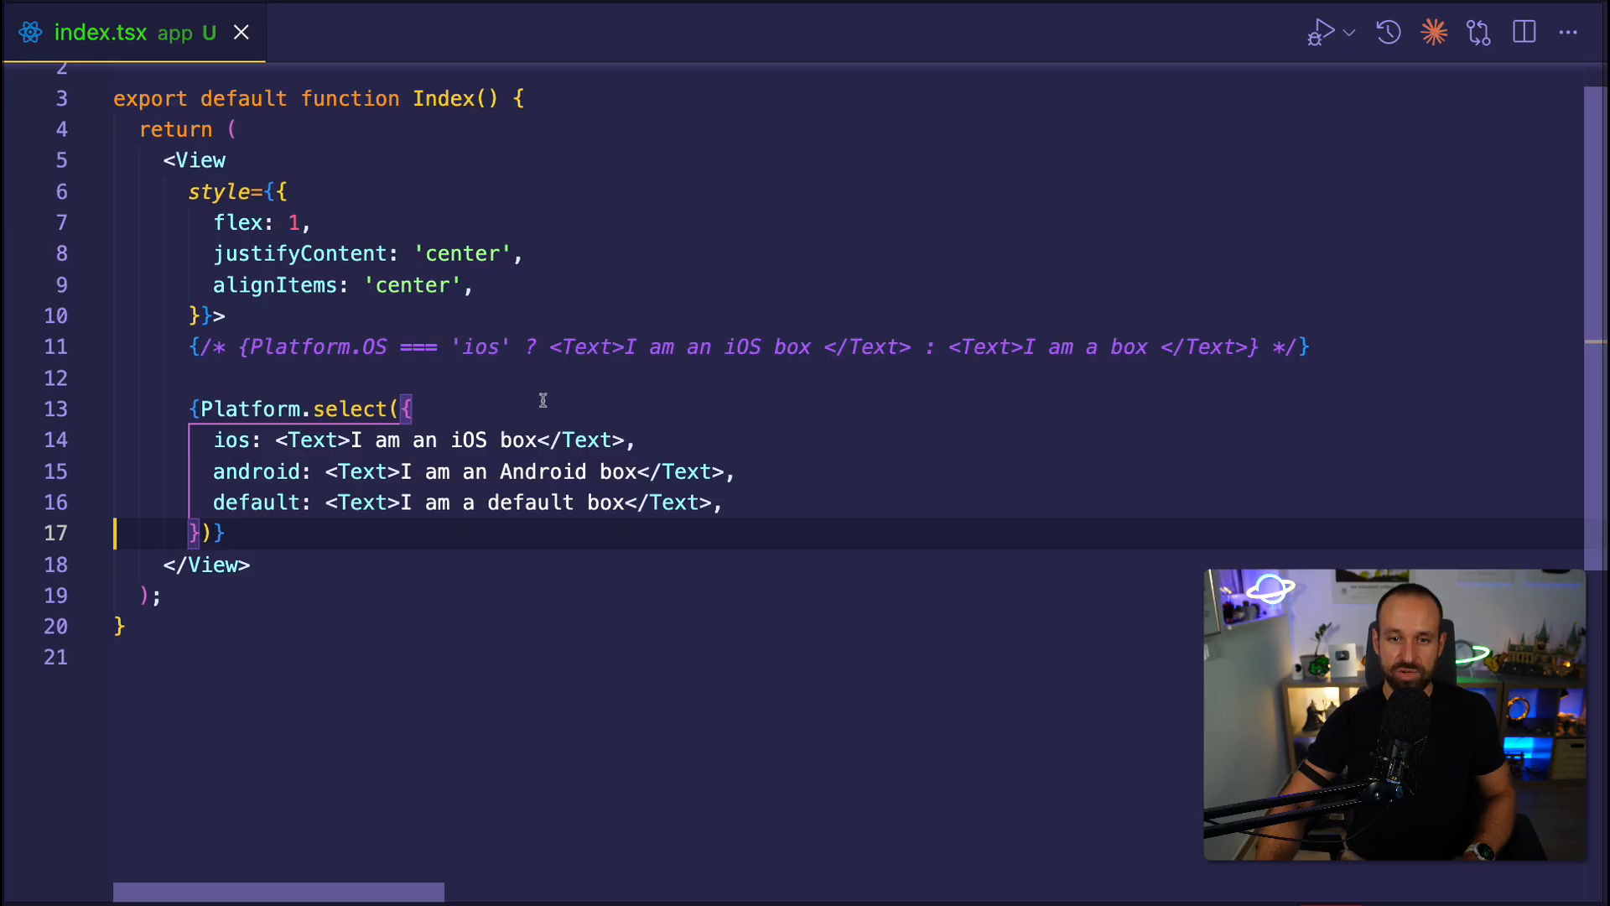
# Highlight the whole Platform.select block with its ios, android and default texts.
pyautogui.click(199, 377)
pyautogui.moveTo(190, 409); pyautogui.dragTo(227, 535)
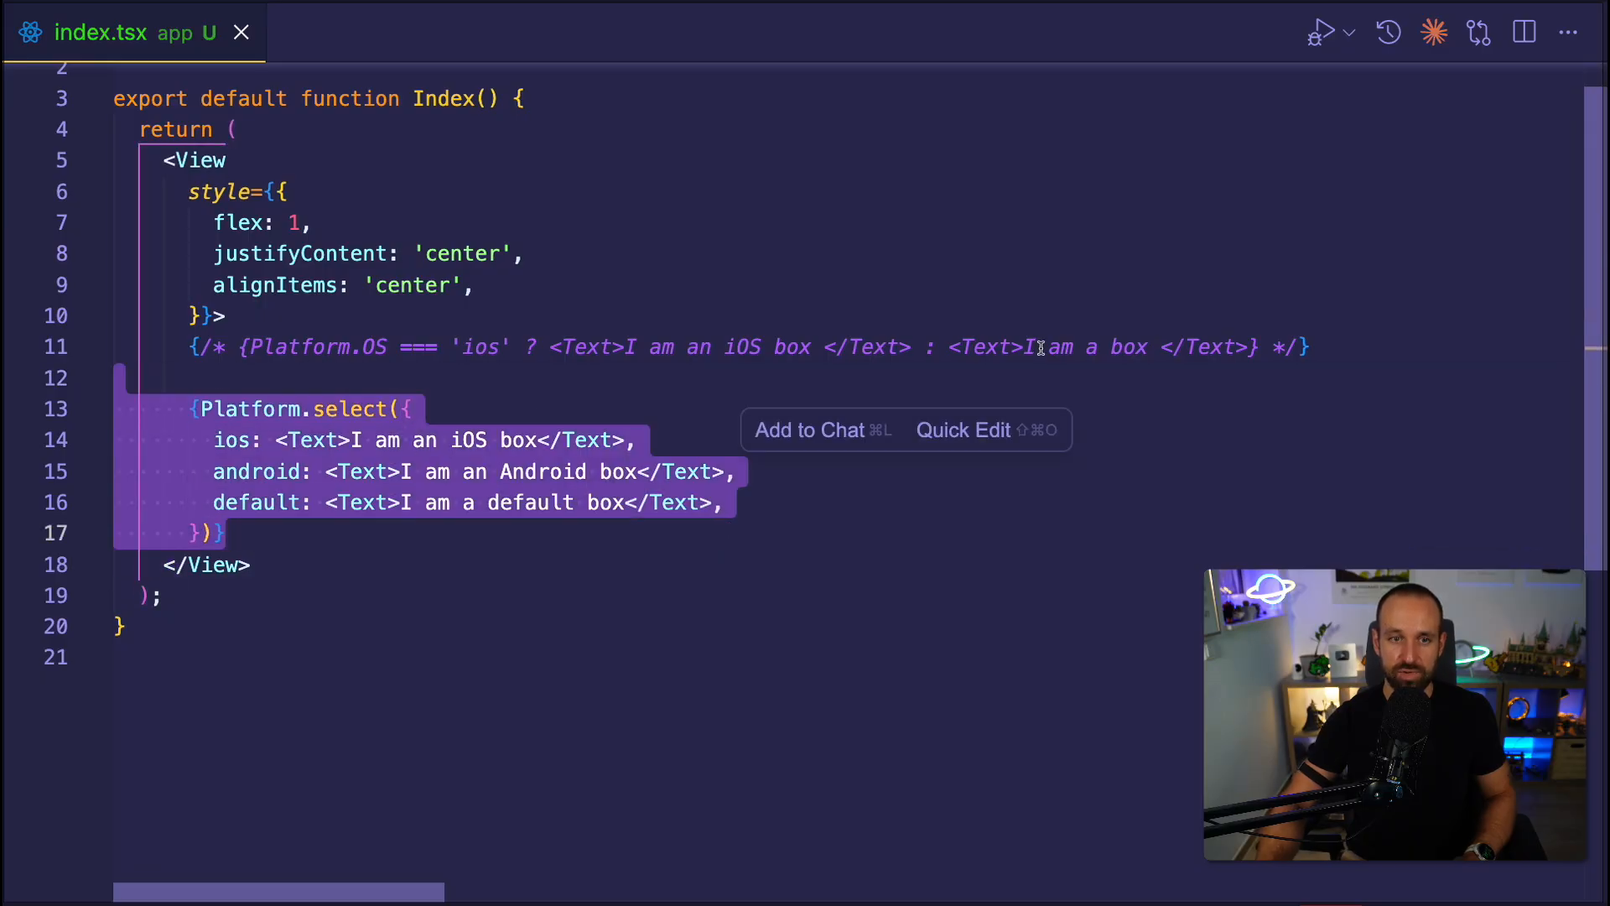
pyautogui.click(776, 235)
pyautogui.hotkey('alt', 'Tab')
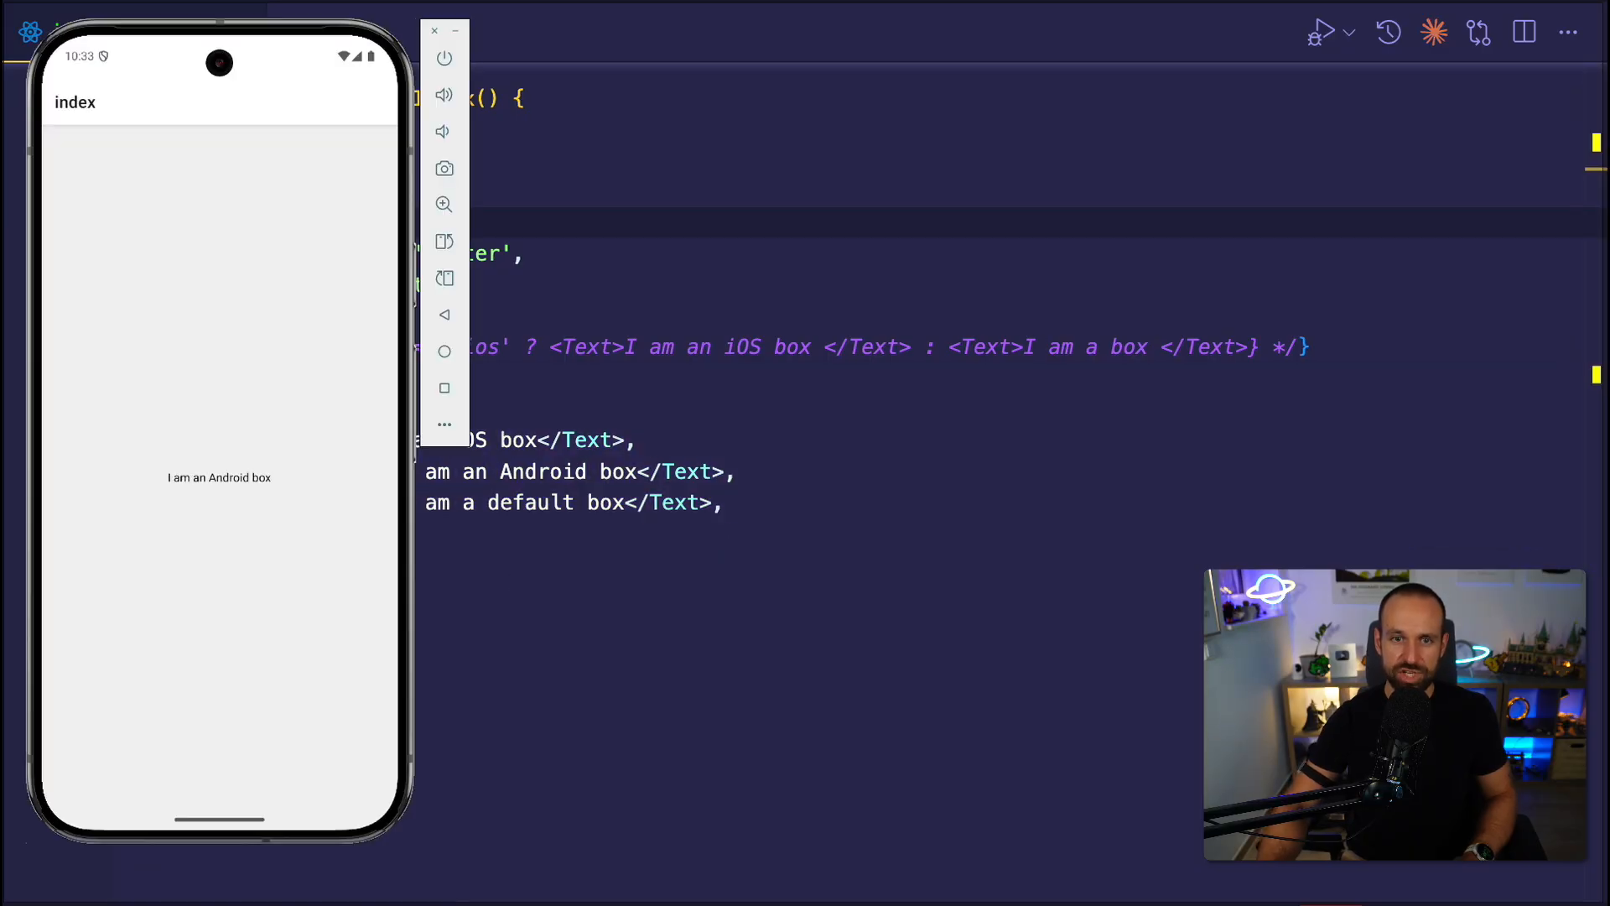
pyautogui.hotkey('alt', 'Tab')
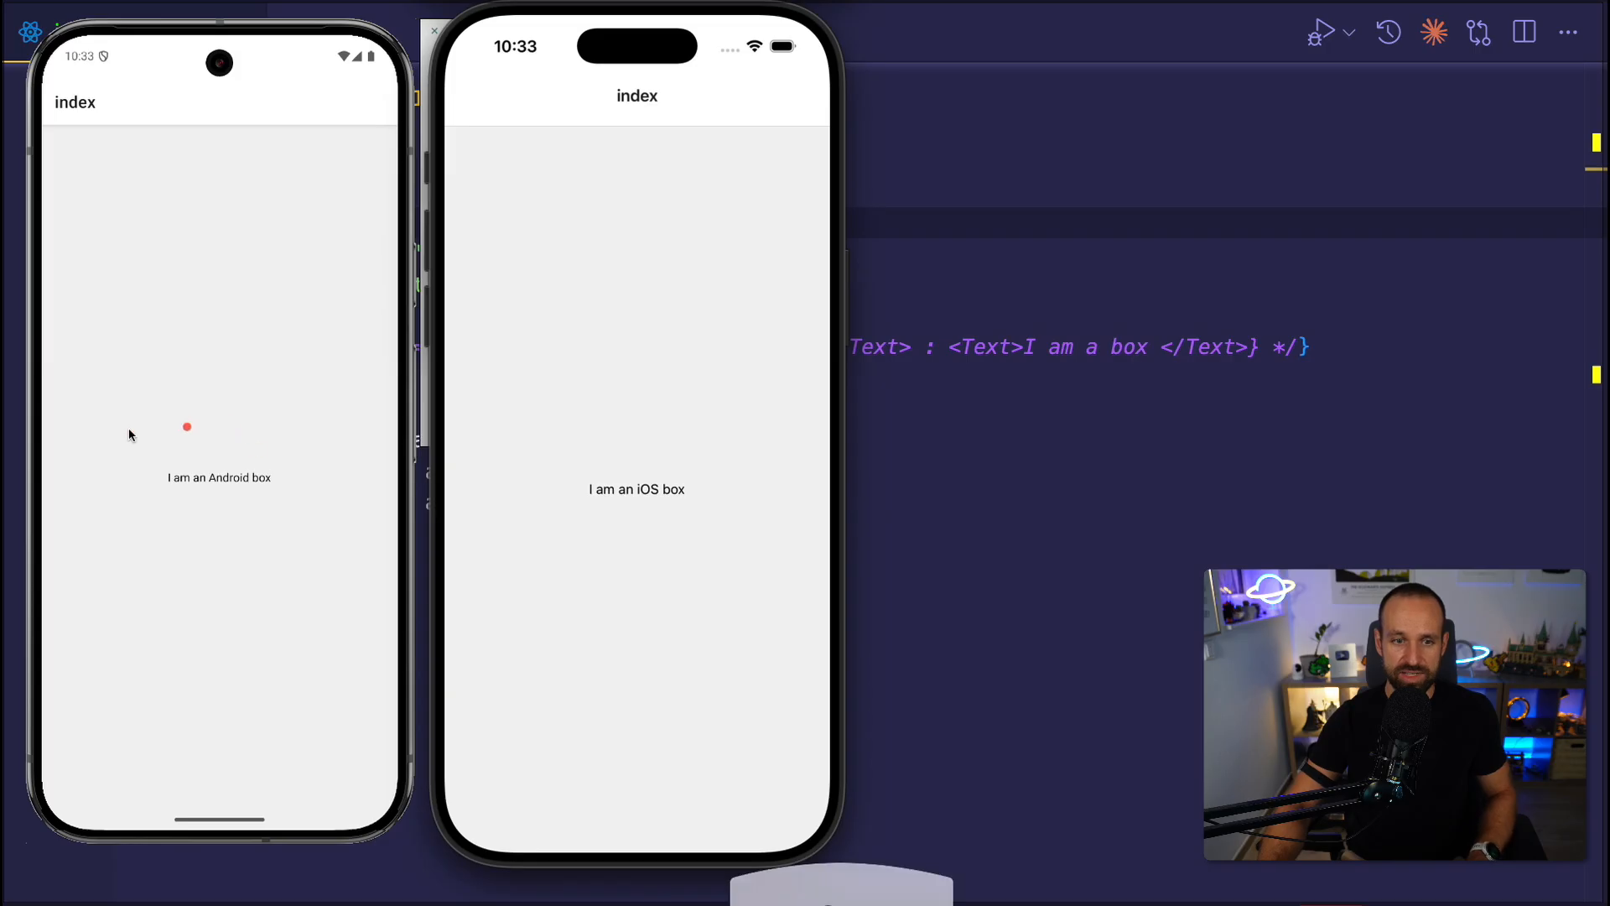
pyautogui.moveTo(176, 478); pyautogui.dragTo(263, 427)
pyautogui.moveTo(581, 438); pyautogui.dragTo(667, 503)
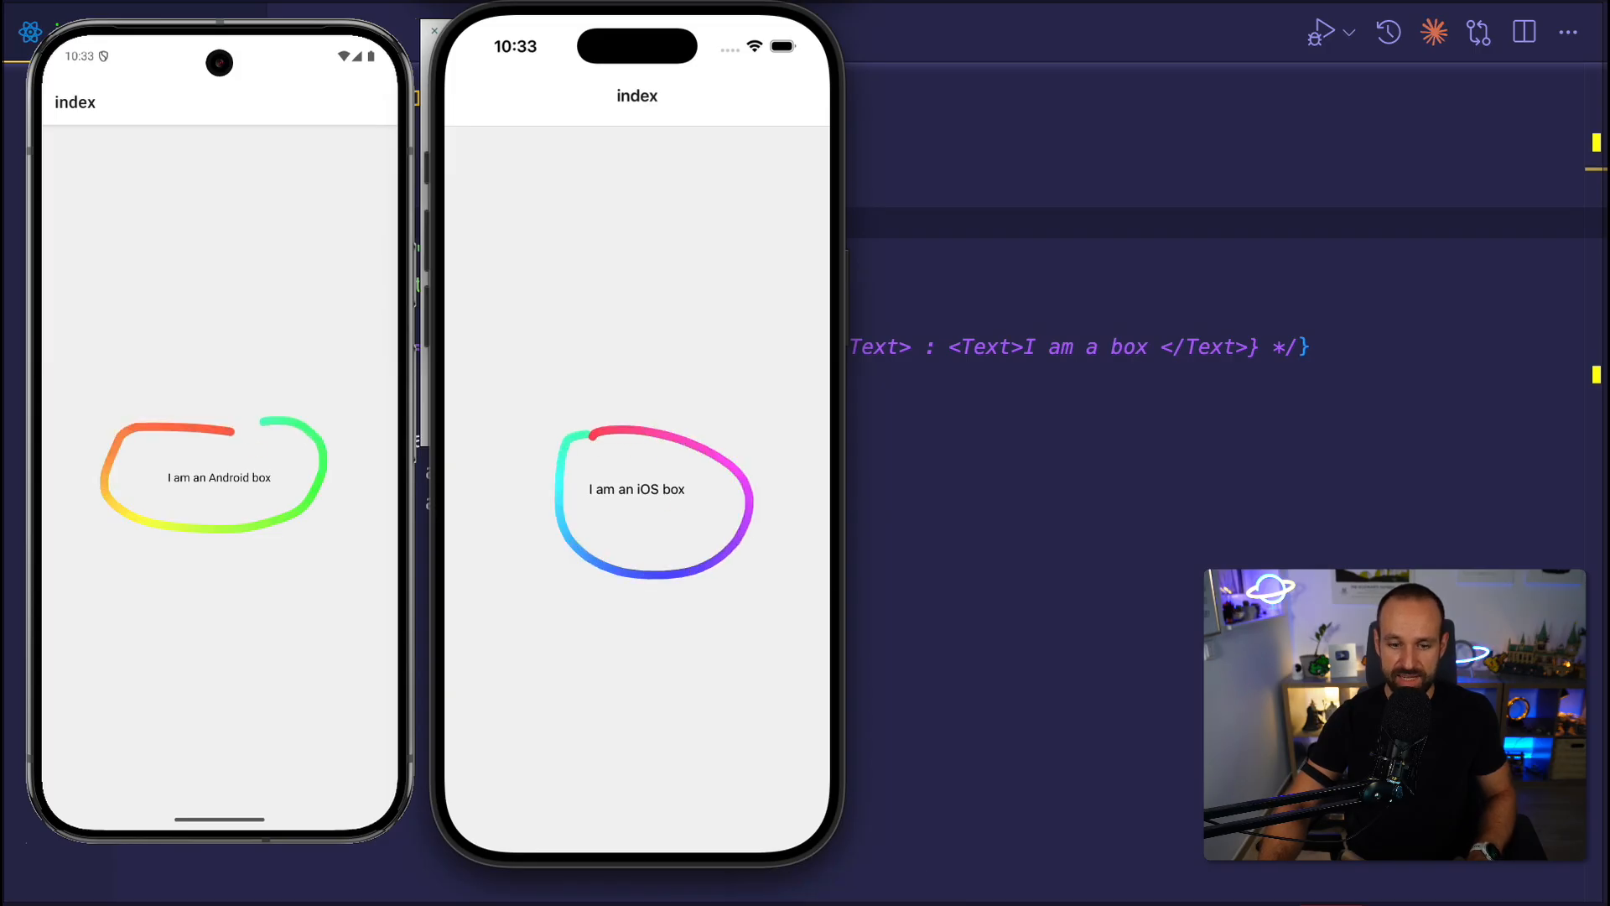
pyautogui.hotkey('alt', 'Tab')
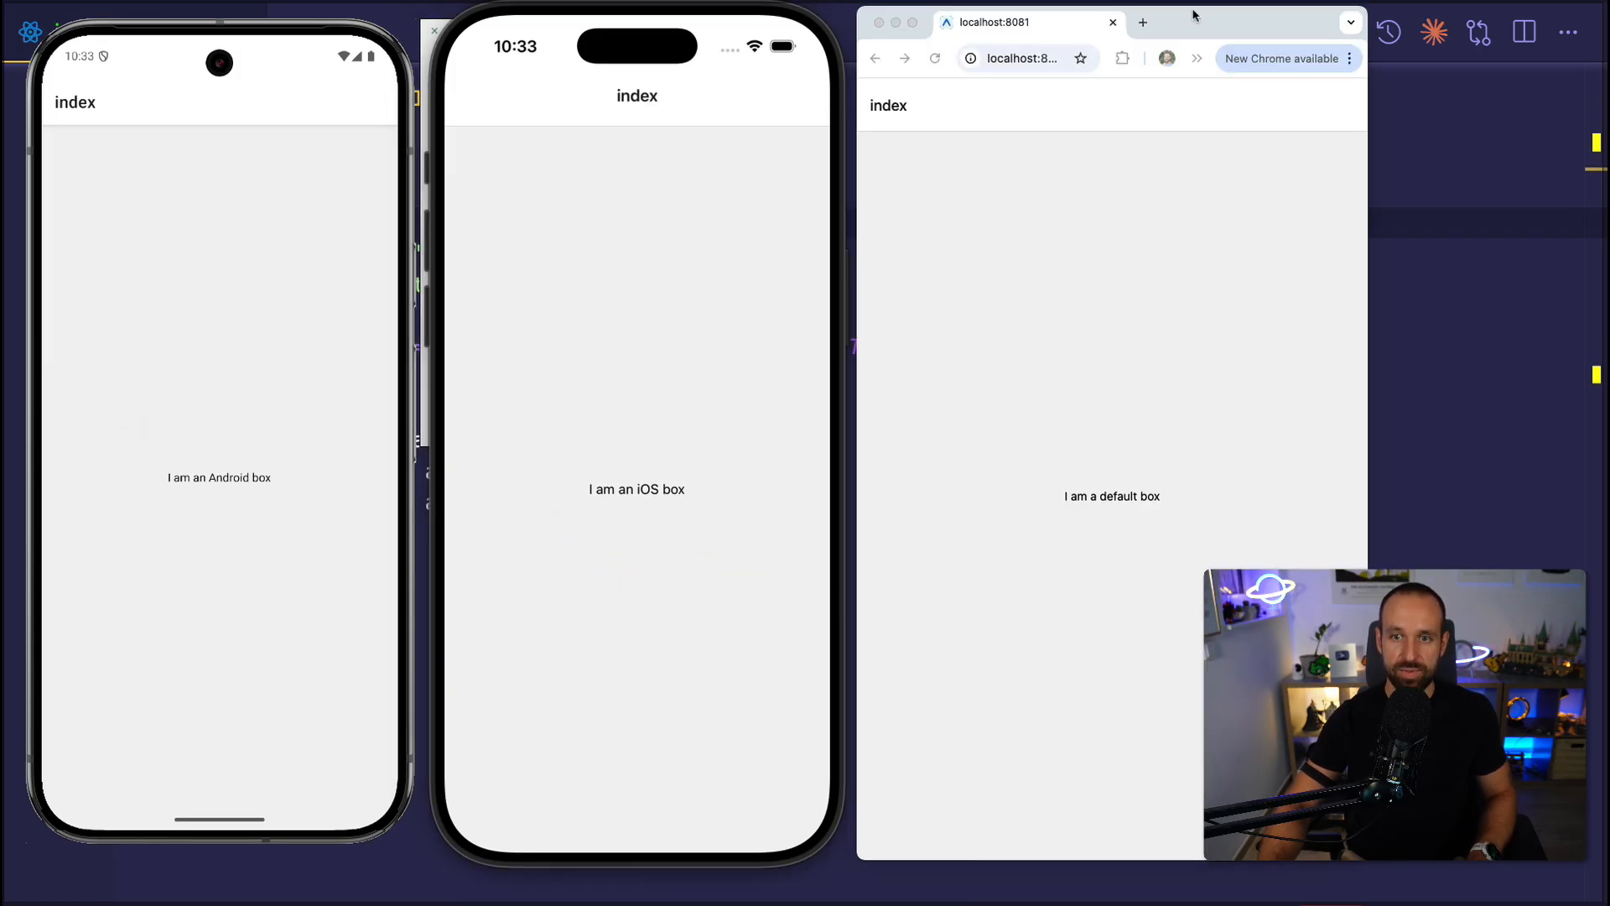
pyautogui.moveTo(1195, 15)
pyautogui.mouseDown()
pyautogui.moveTo(1195, 1)
pyautogui.moveTo(1195, 39)
pyautogui.mouseUp()
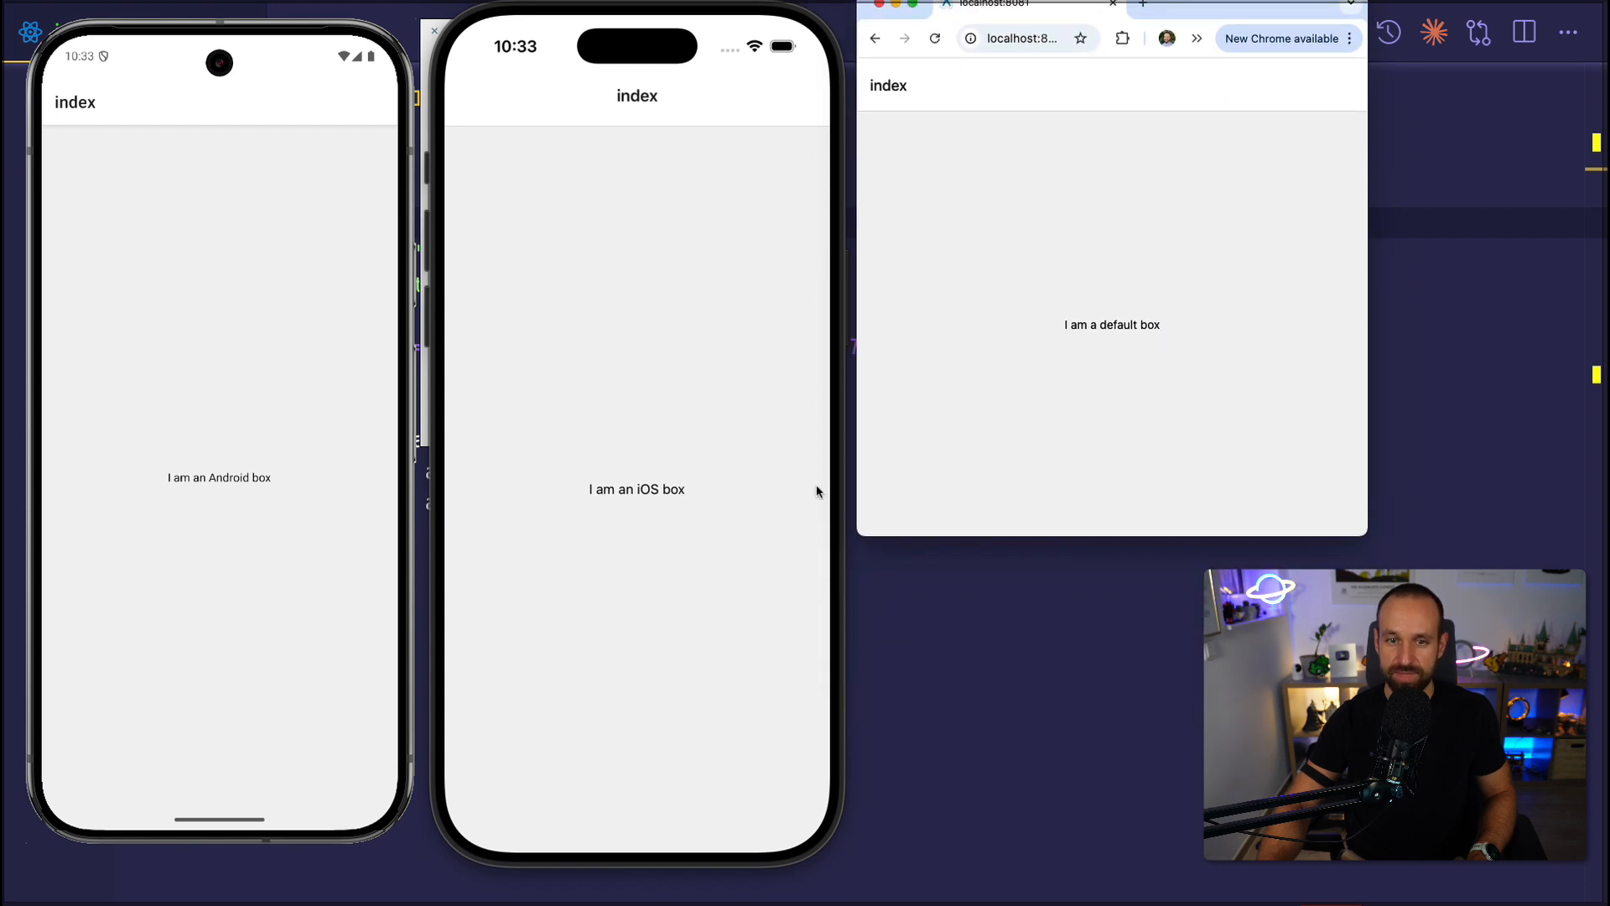
pyautogui.click(1002, 658)
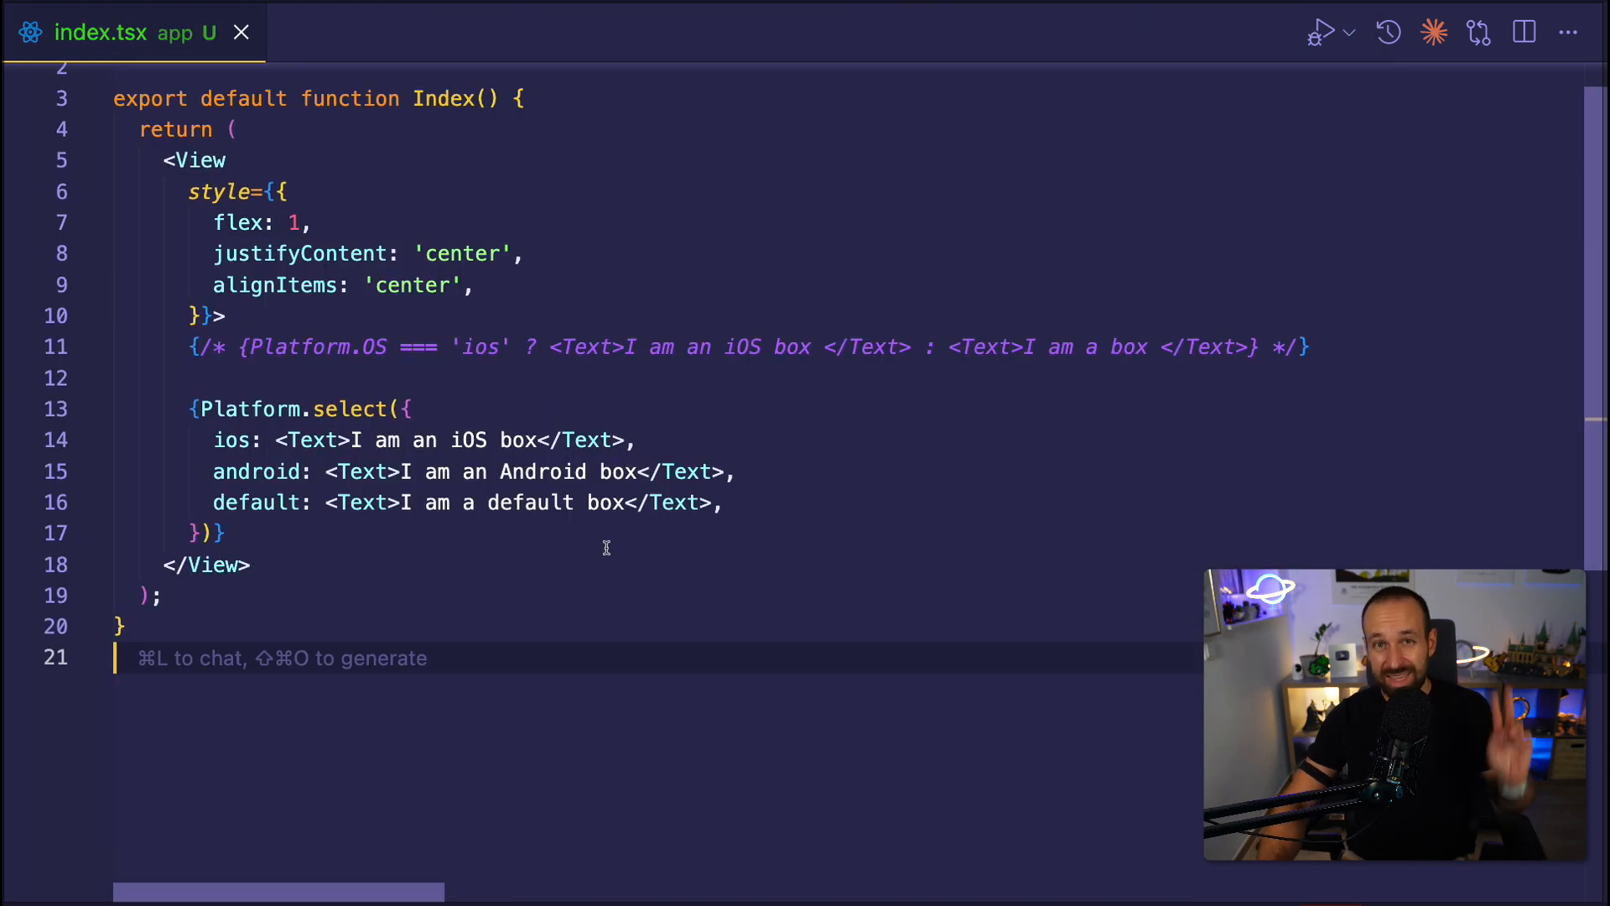
# Click through the Platform.select lines of index.tsx and collapse the app folder in the Explorer.
pyautogui.click(367, 347)
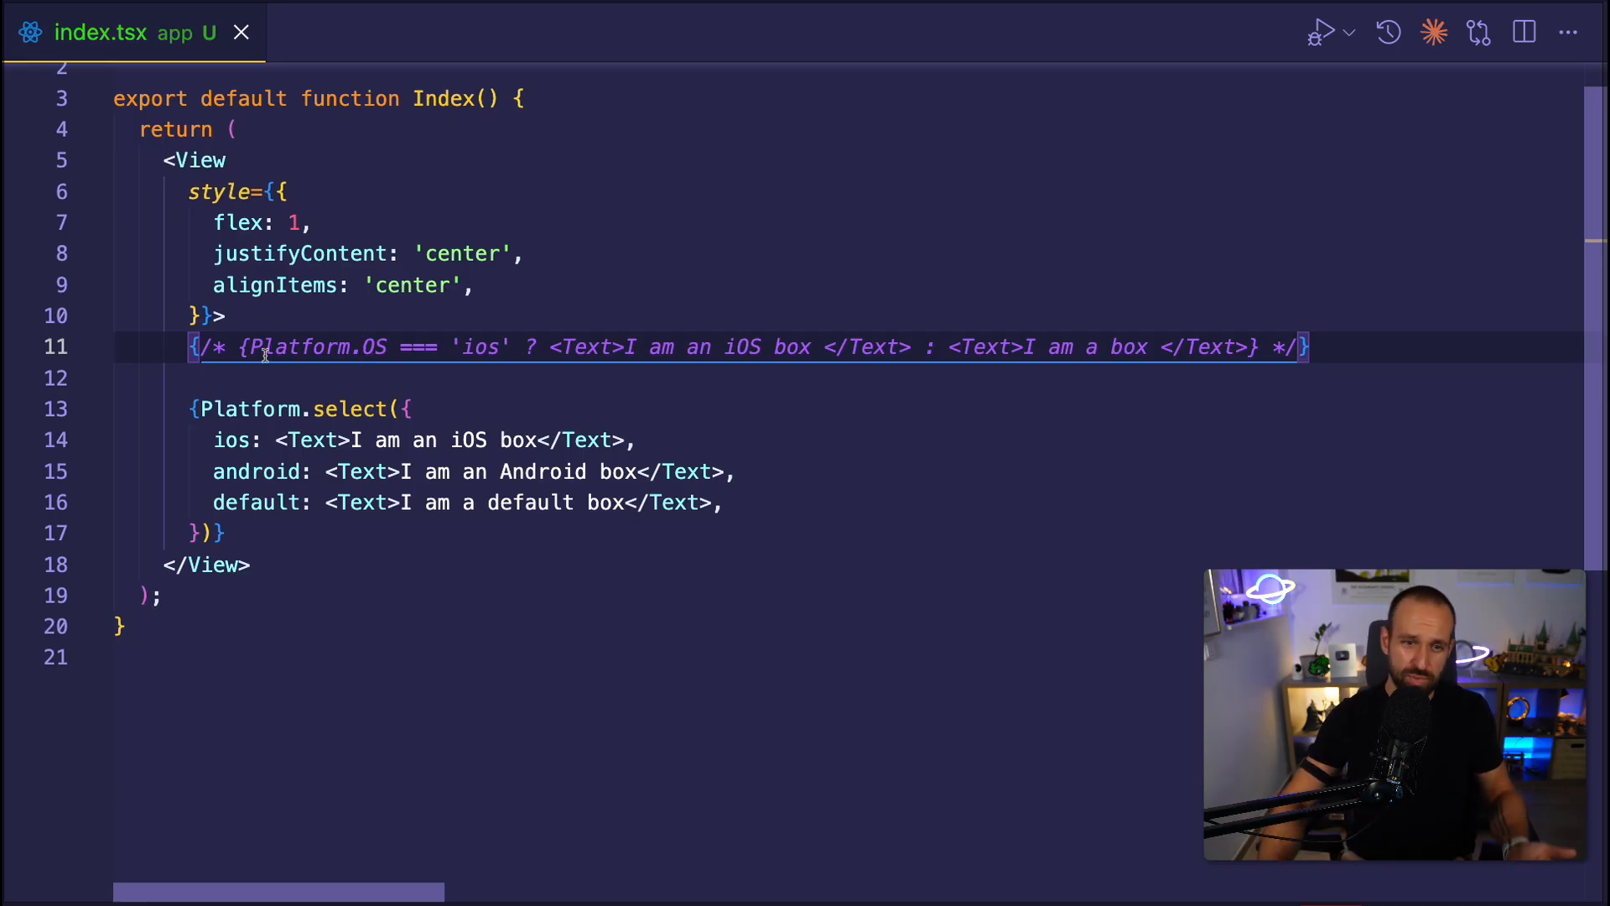
pyautogui.click(482, 384)
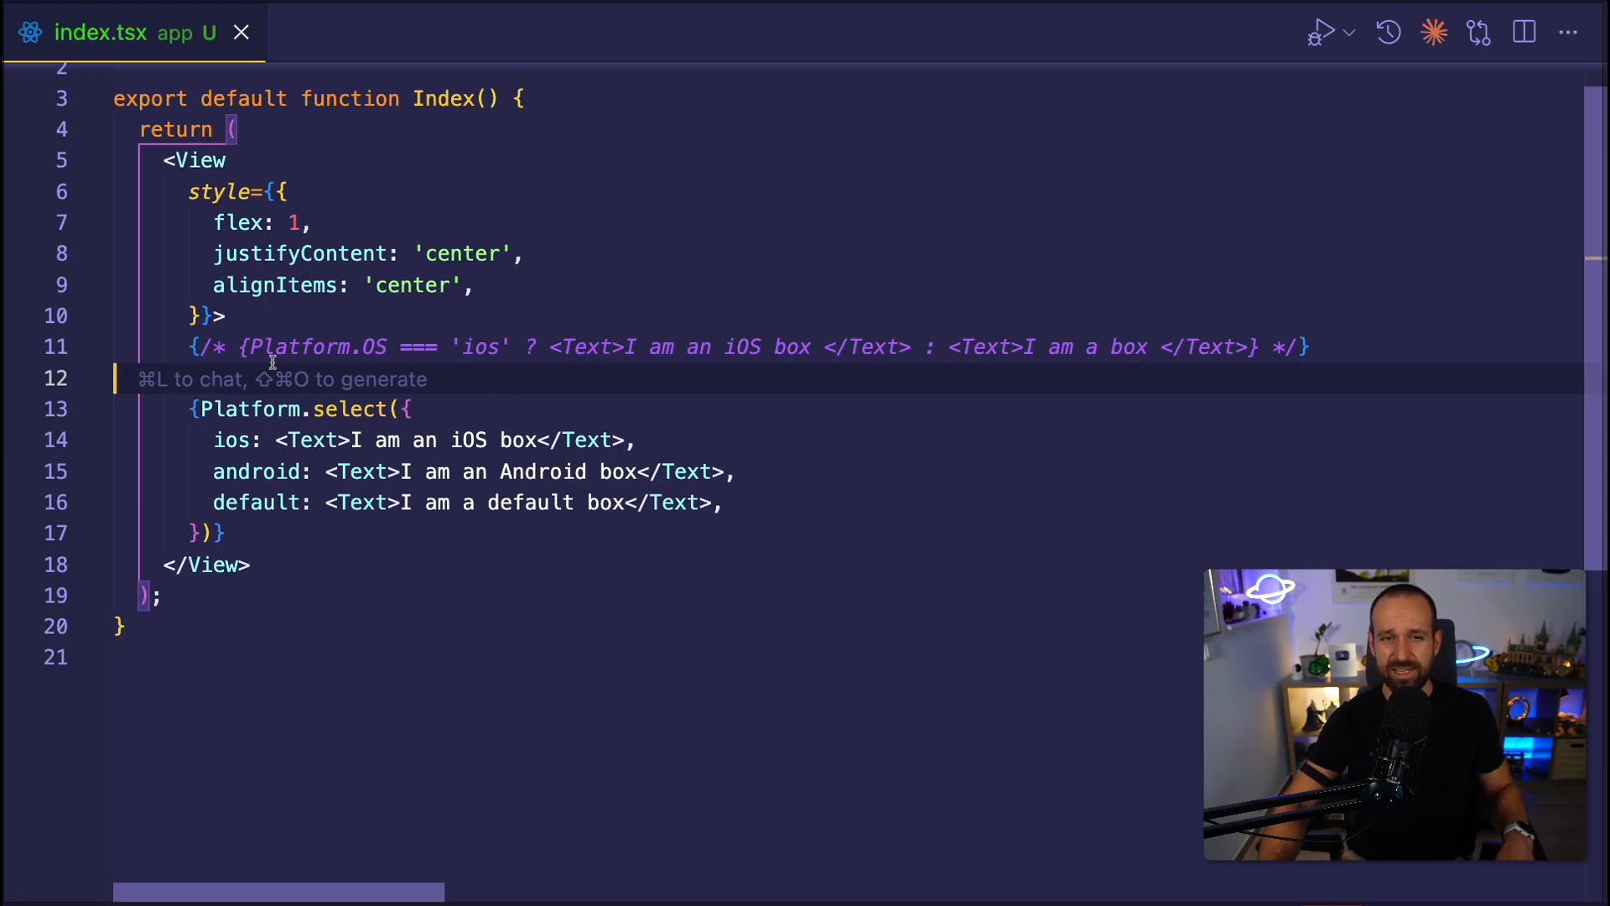
pyautogui.moveTo(302, 347)
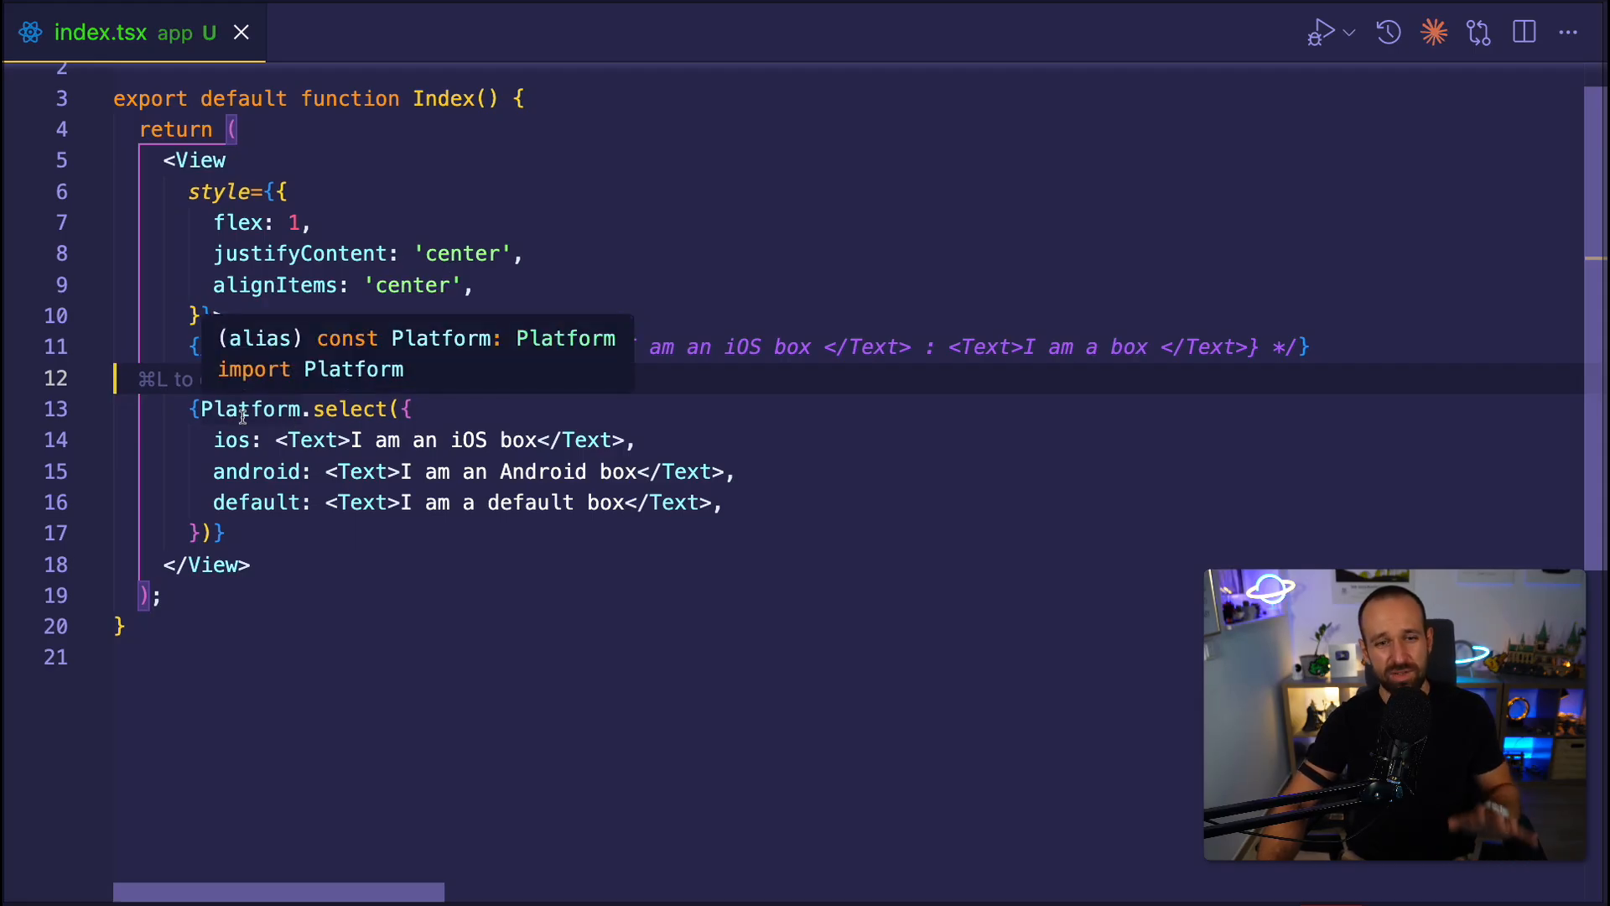
pyautogui.click(252, 528)
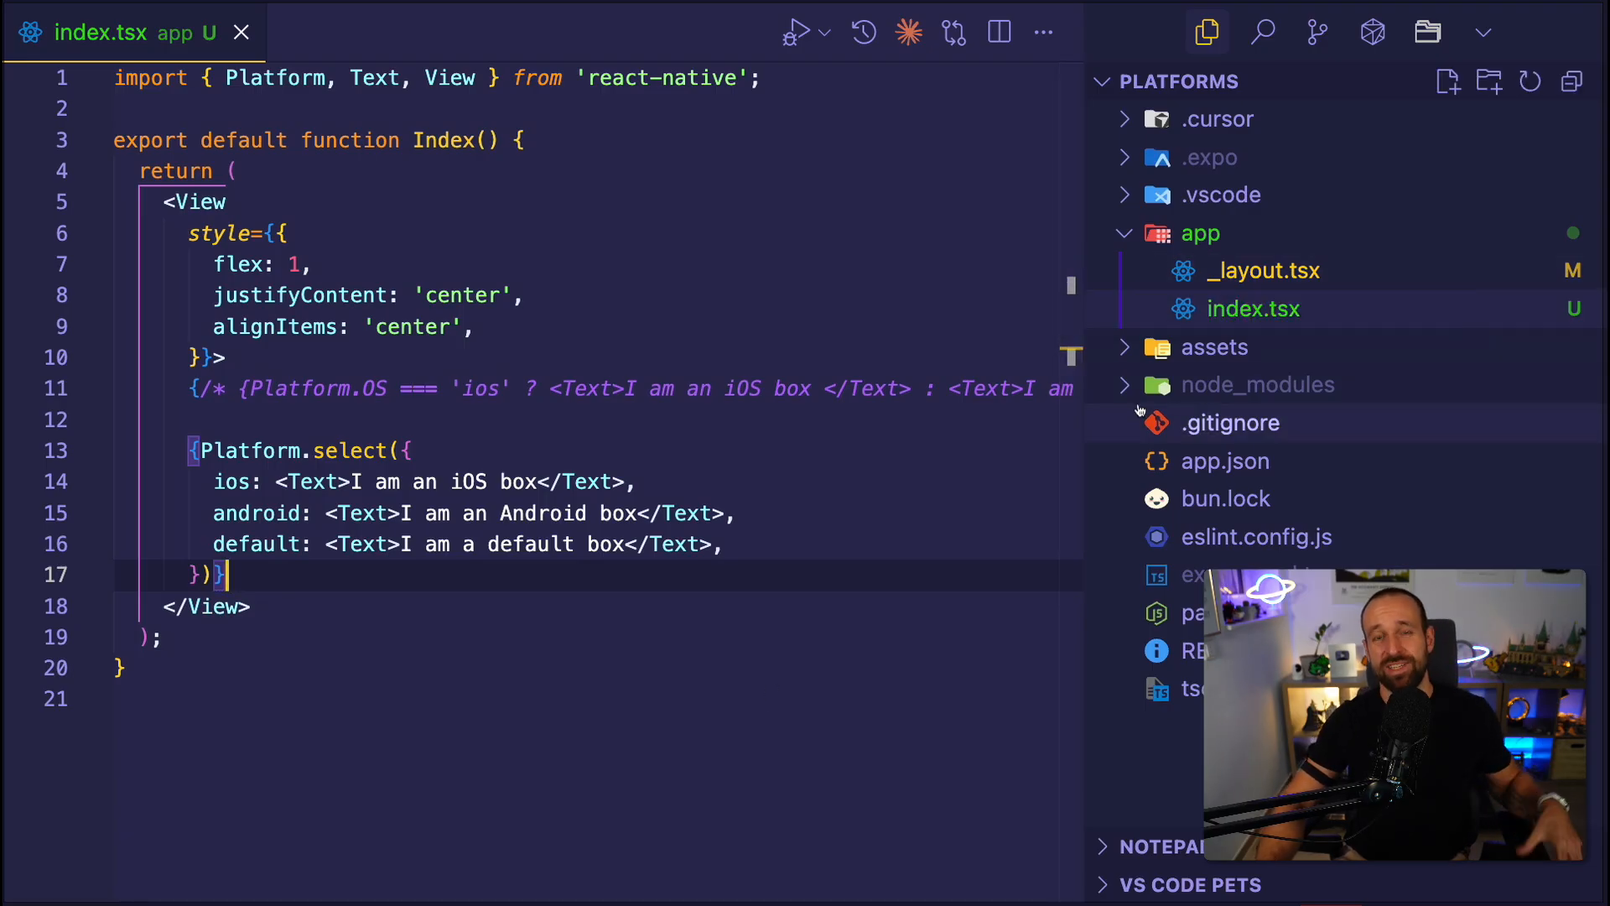
pyautogui.click(1167, 234)
# Create a components folder and a new box.tsx file inside it.
pyautogui.click(1488, 81)
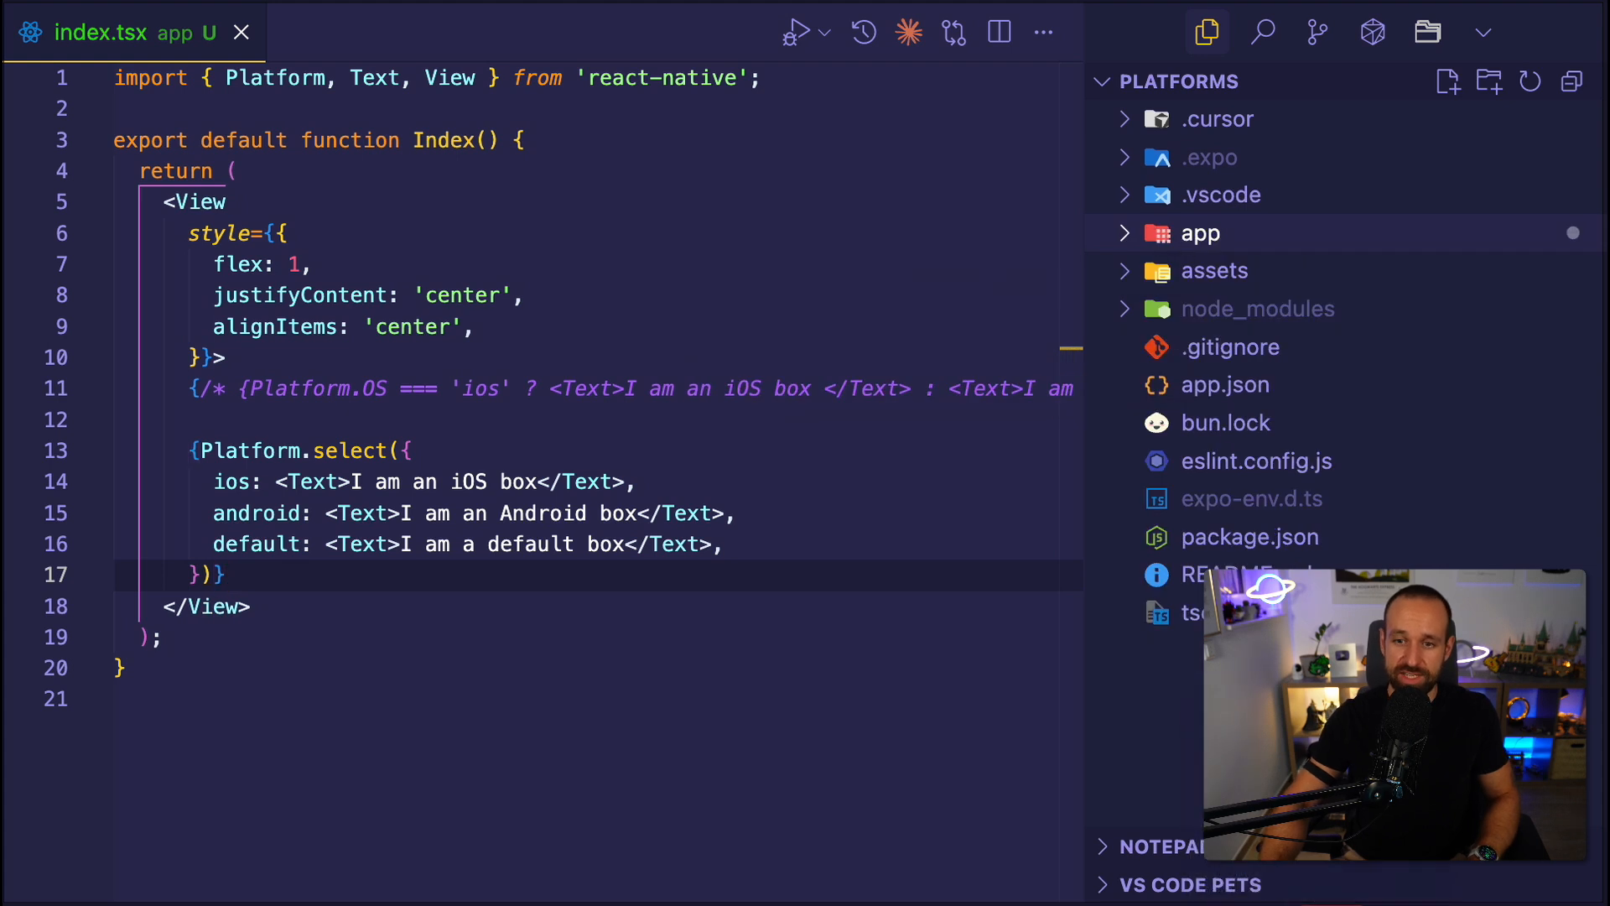
pyautogui.write('components')
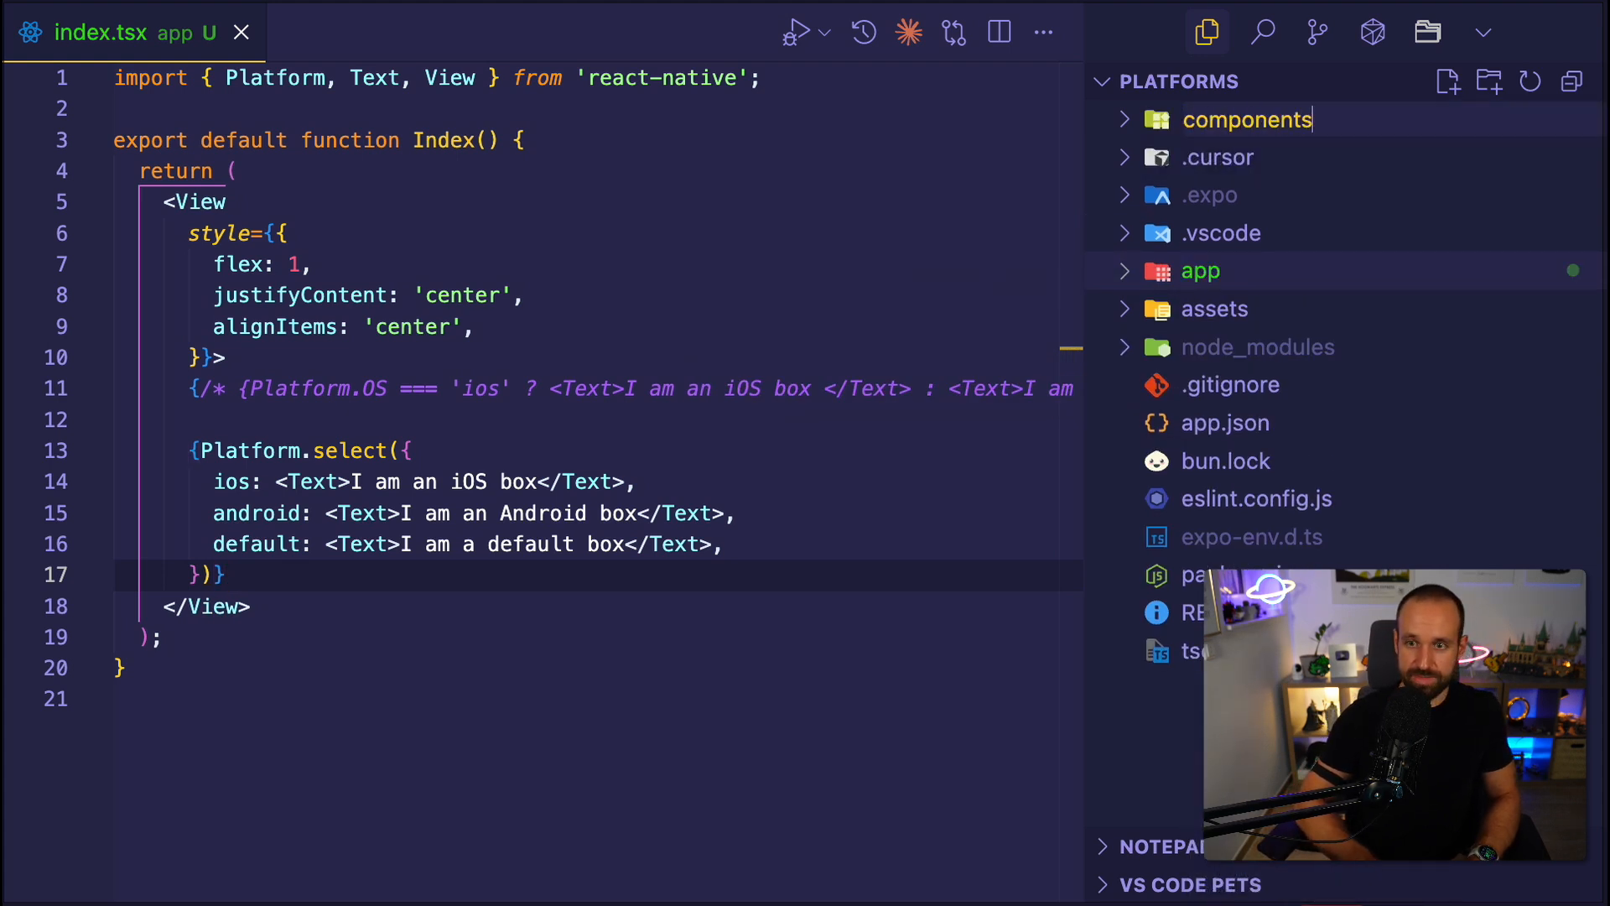
pyautogui.press('Return')
pyautogui.rightClick(1268, 309)
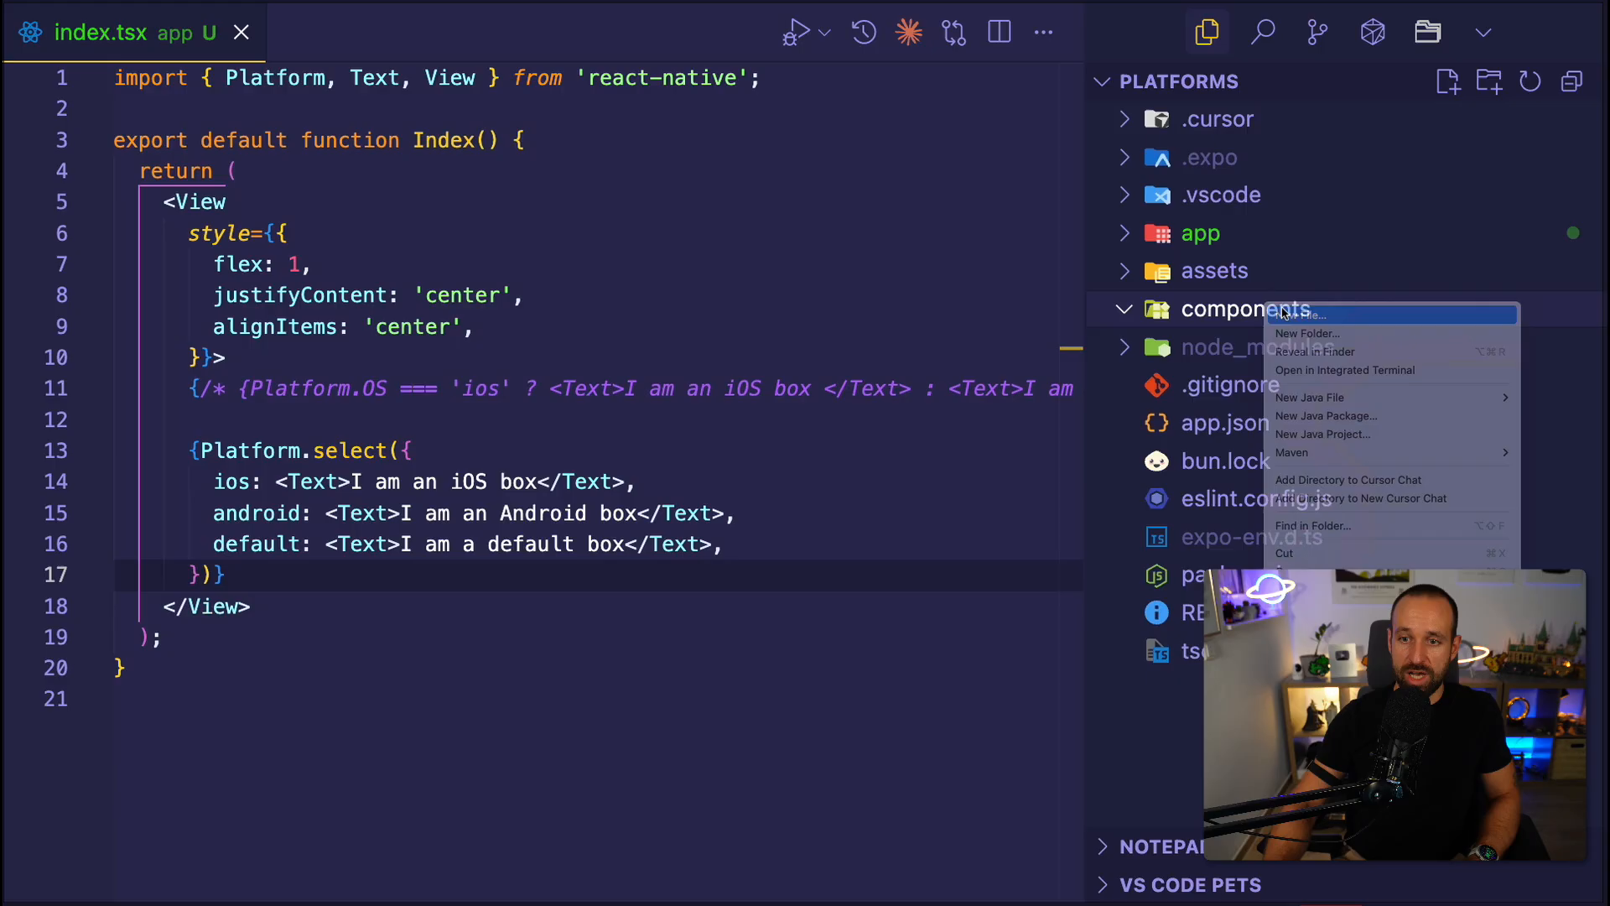
pyautogui.click(1295, 316)
pyautogui.write('box.tsx')
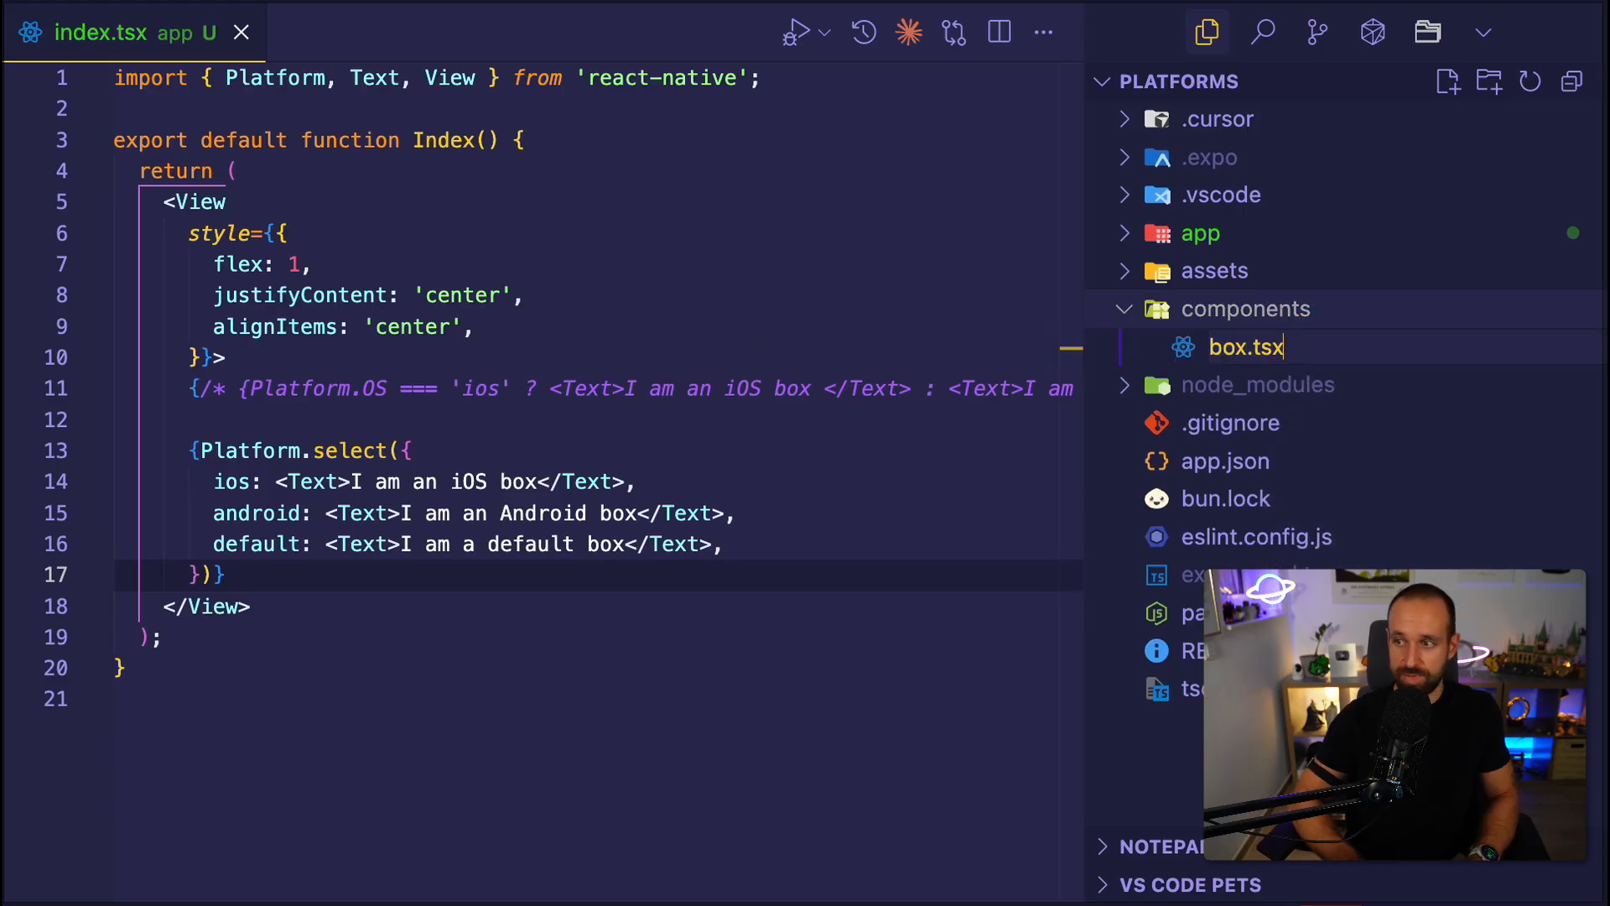
pyautogui.press('Return')
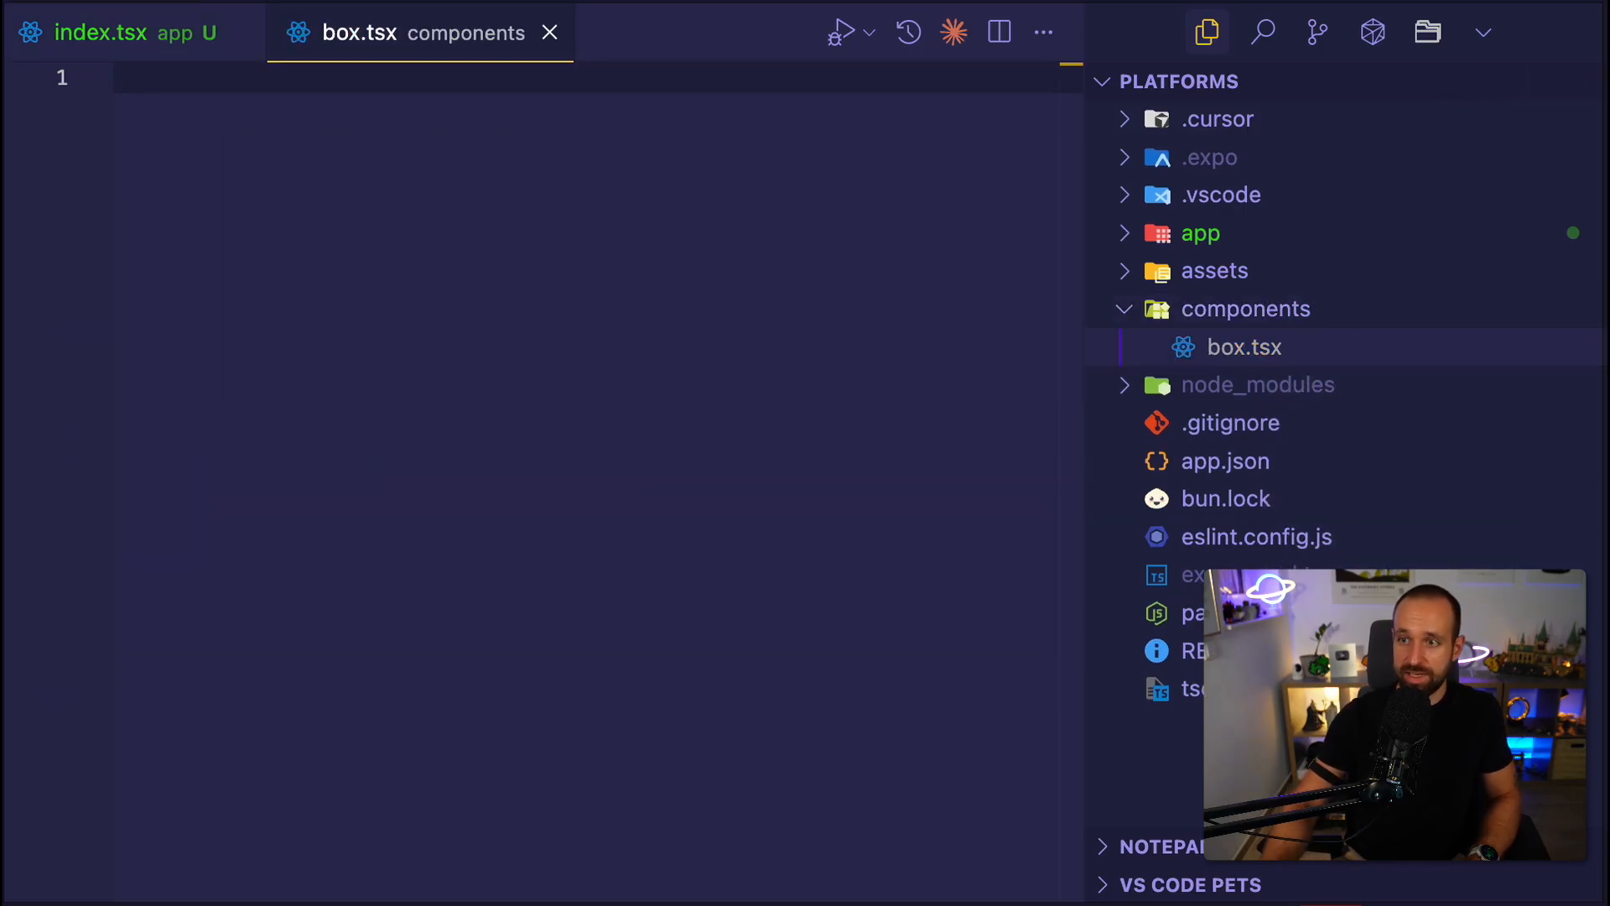
# Paste the styled Box component, trim its label from 'Web Box' to 'Box', and reopen app/index.tsx.
pyautogui.press('super+v')
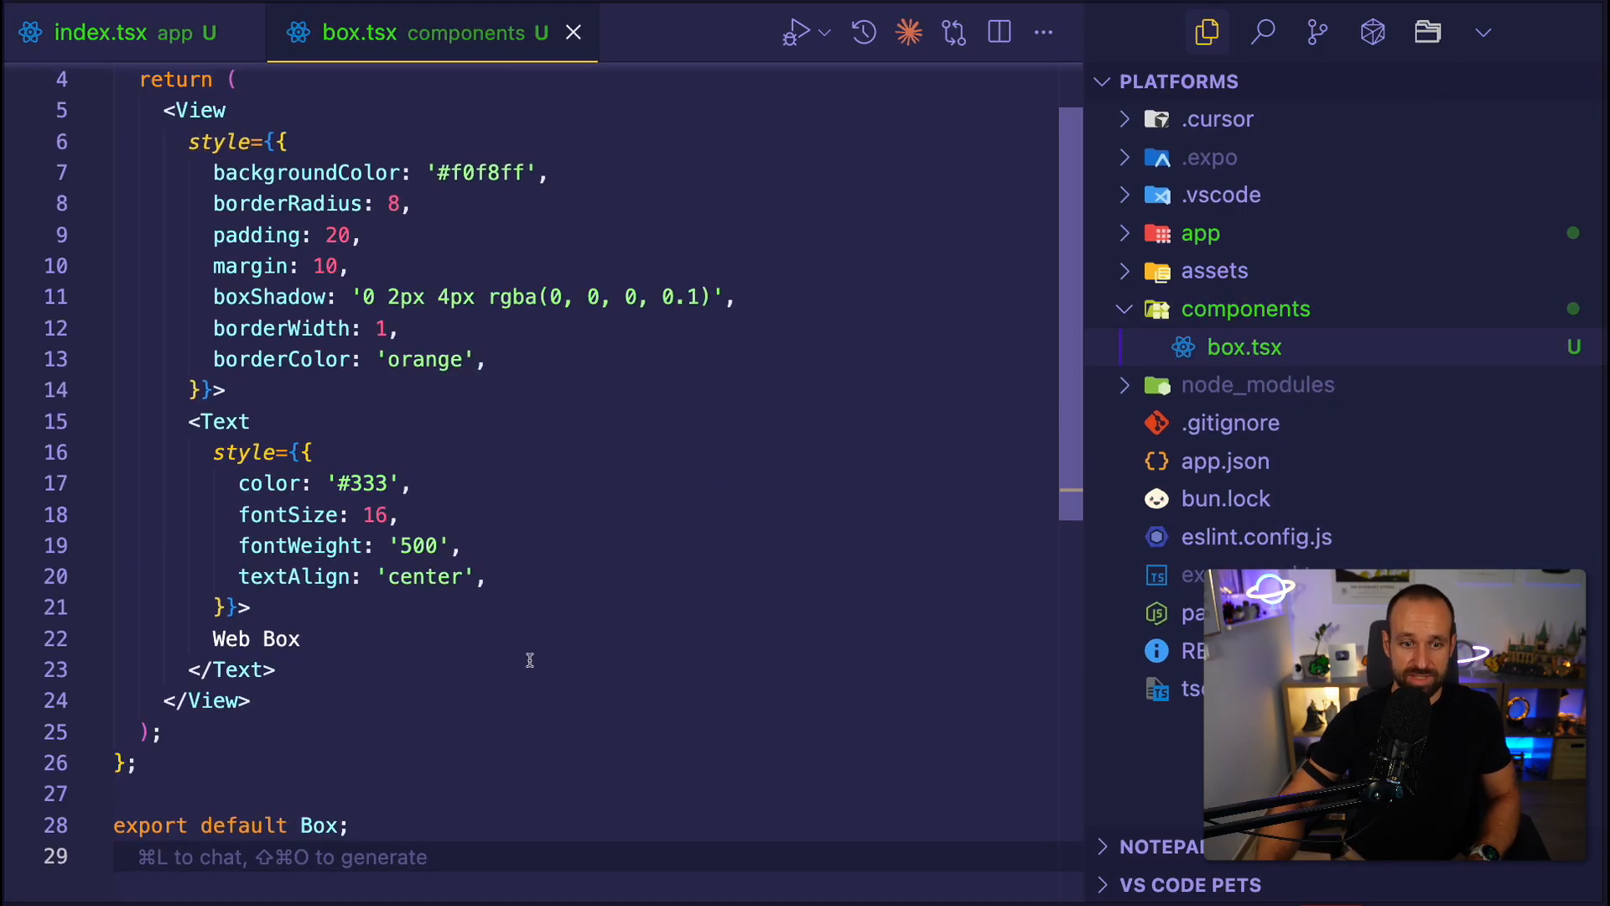
pyautogui.doubleClick(234, 638)
pyautogui.press('BackSpace')
pyautogui.press('Delete')
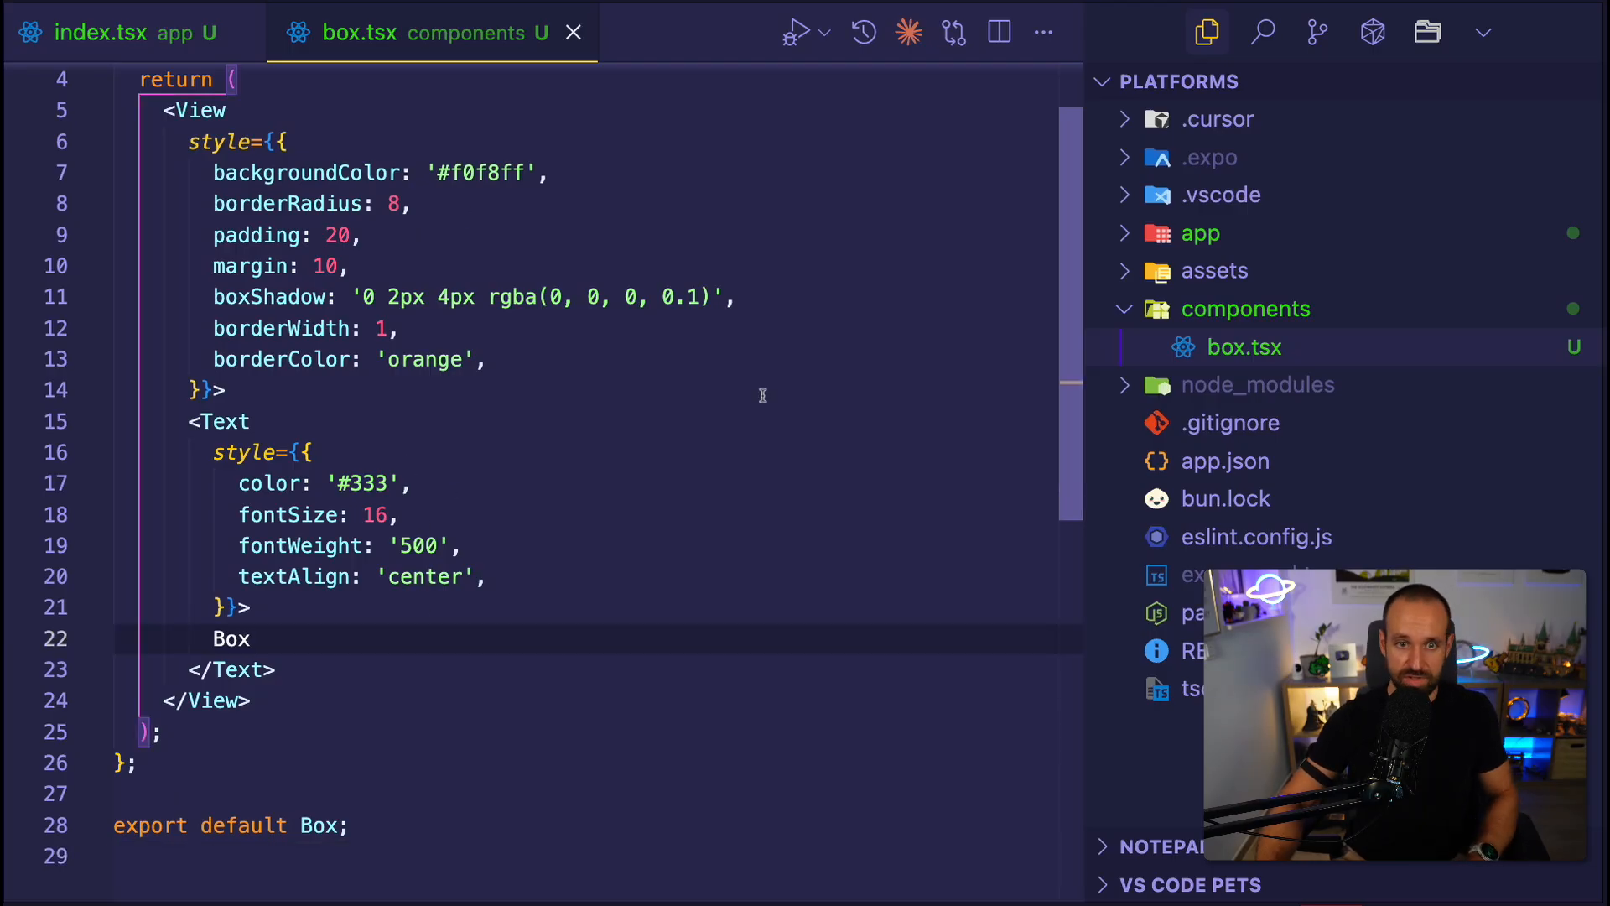
pyautogui.click(1200, 233)
pyautogui.click(1253, 308)
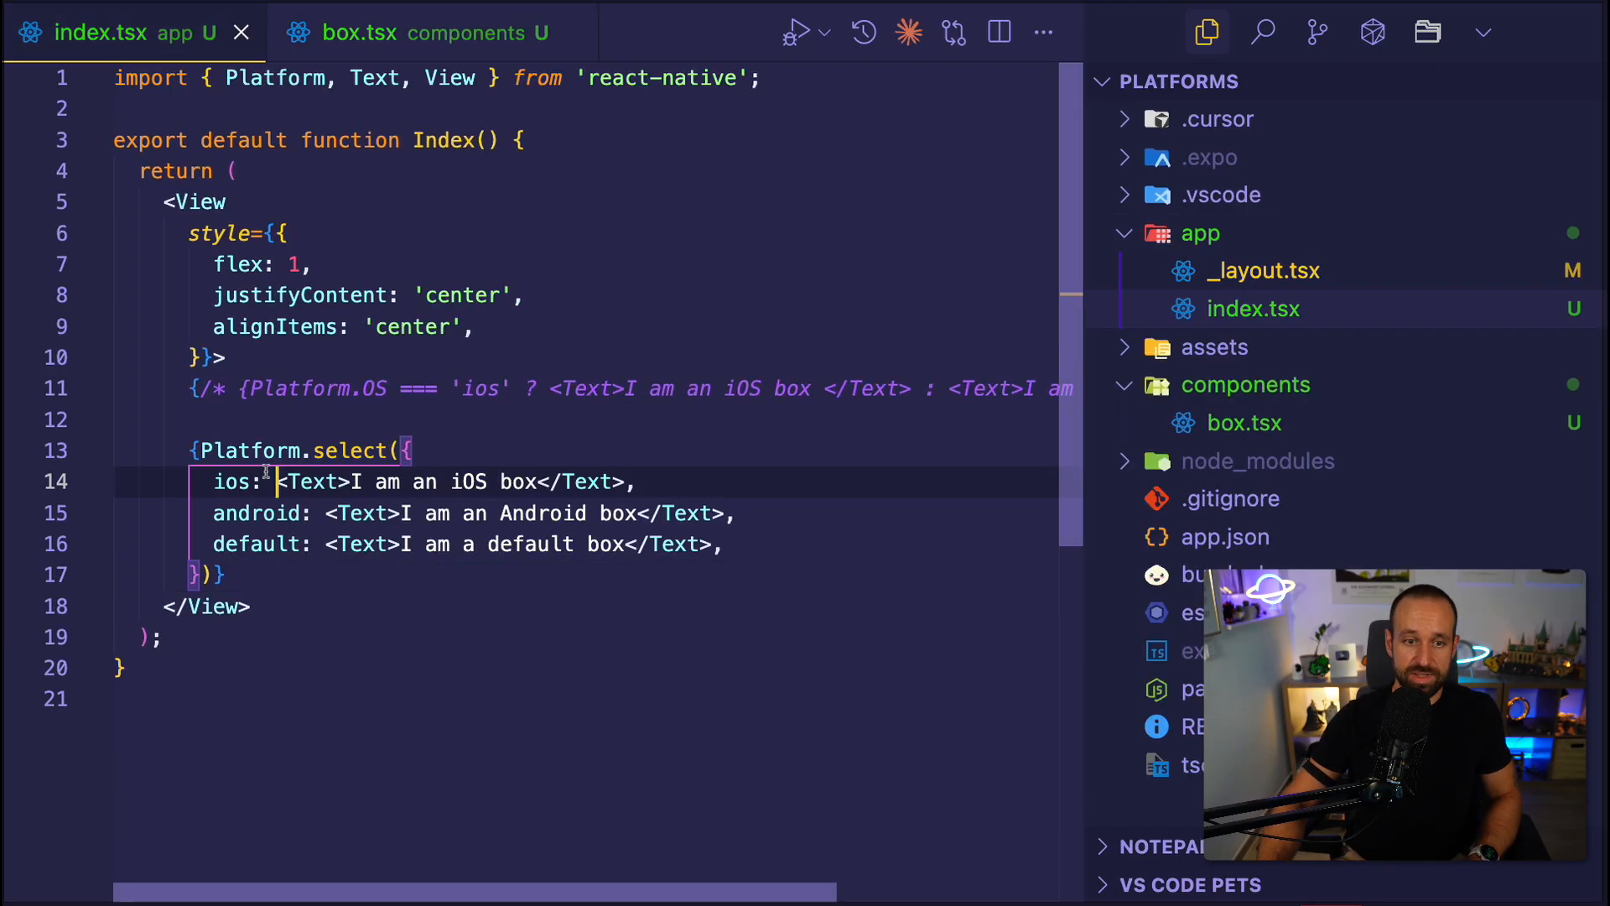
# Render <Box /> above Platform.select with its auto-import, save, and check the previews.
pyautogui.click(192, 450)
pyautogui.press('super+shift+Return')
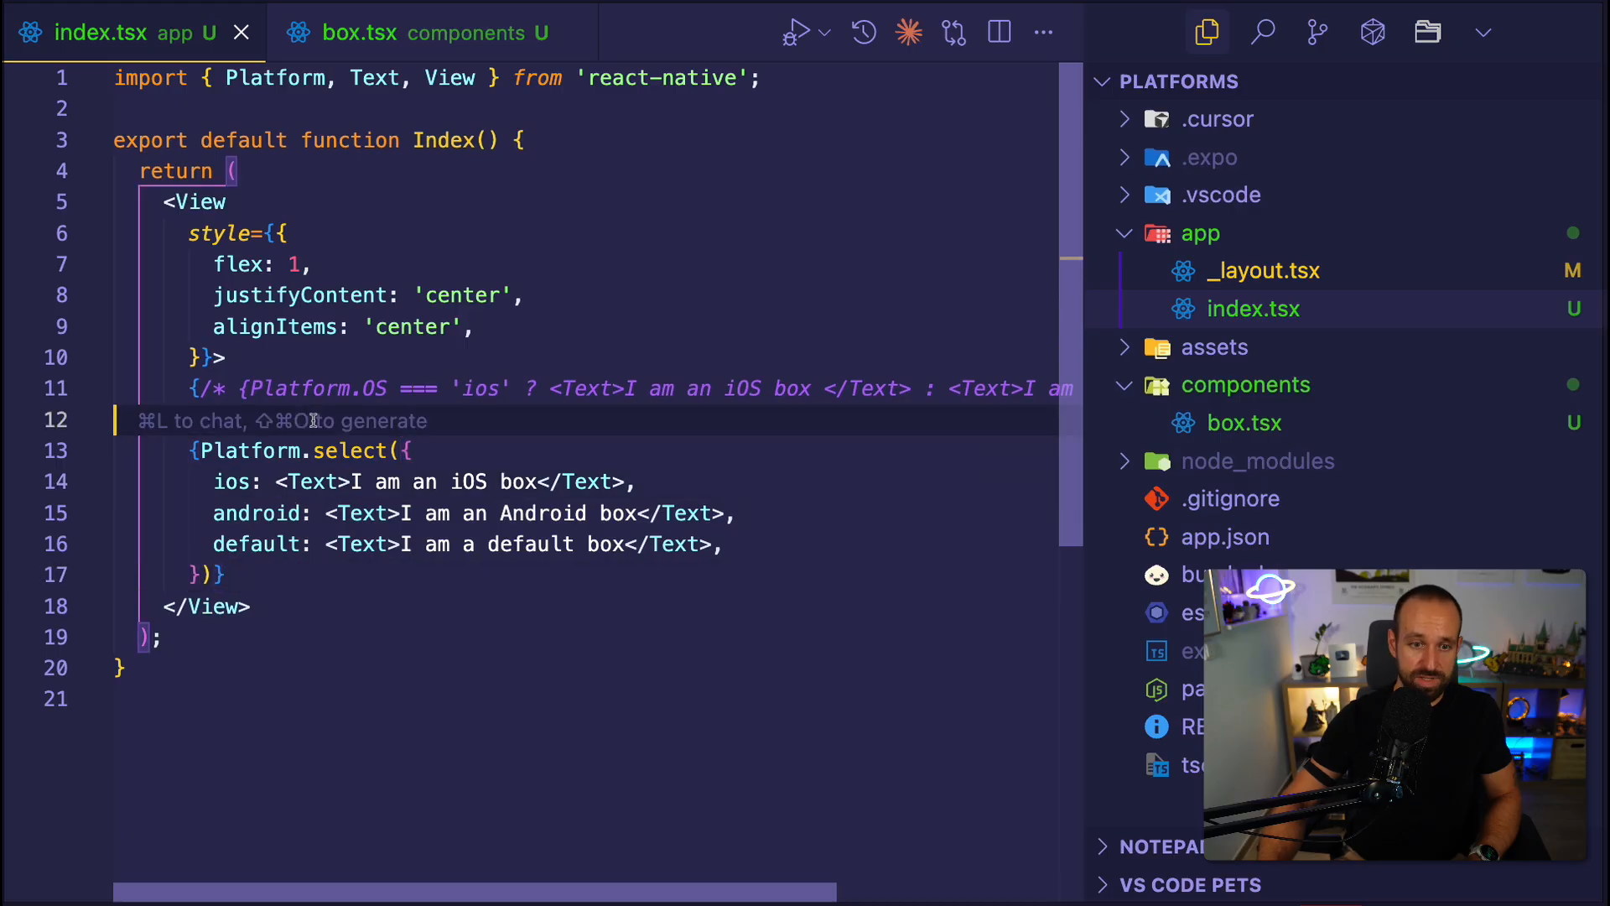
pyautogui.write('<Box')
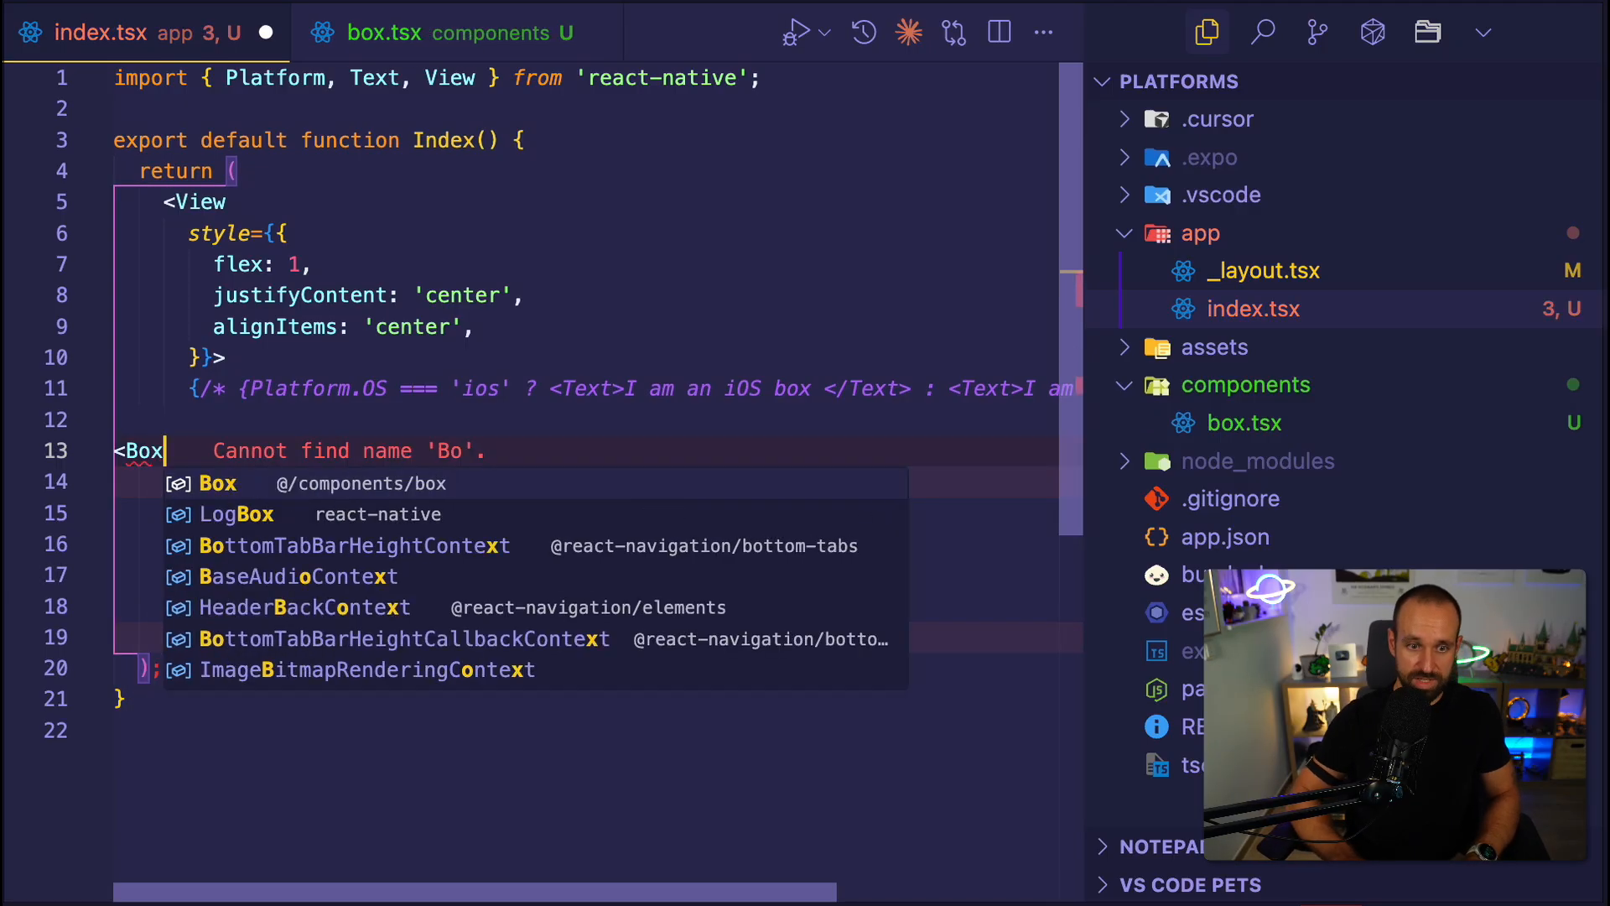
pyautogui.press('Return')
pyautogui.write('/>')
pyautogui.press('super+s')
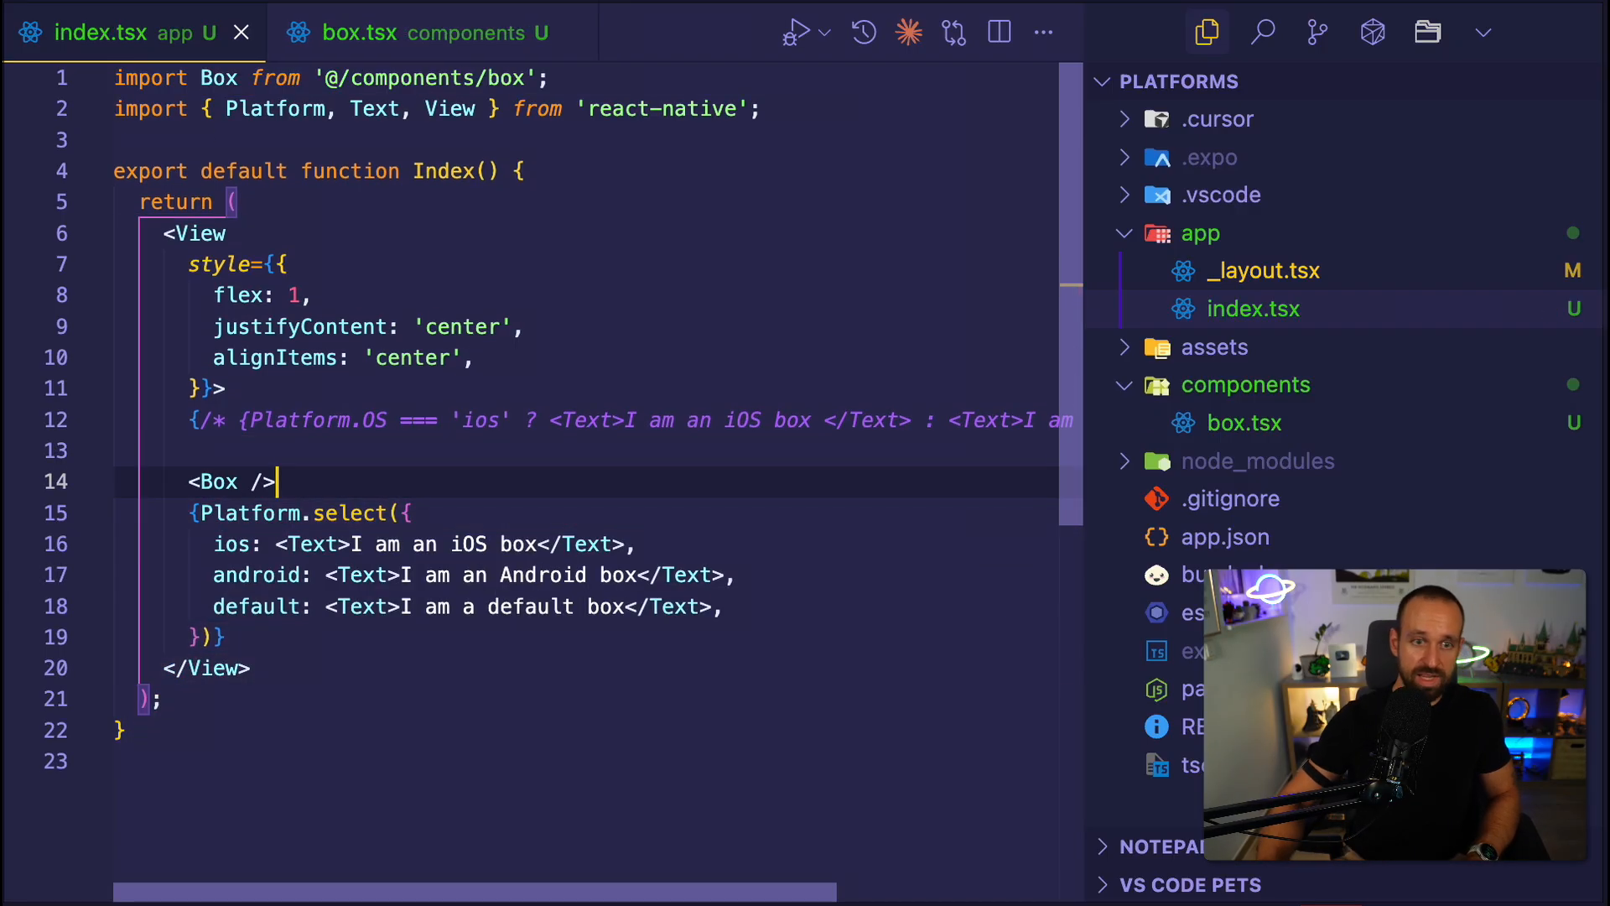
pyautogui.press('super+Tab')
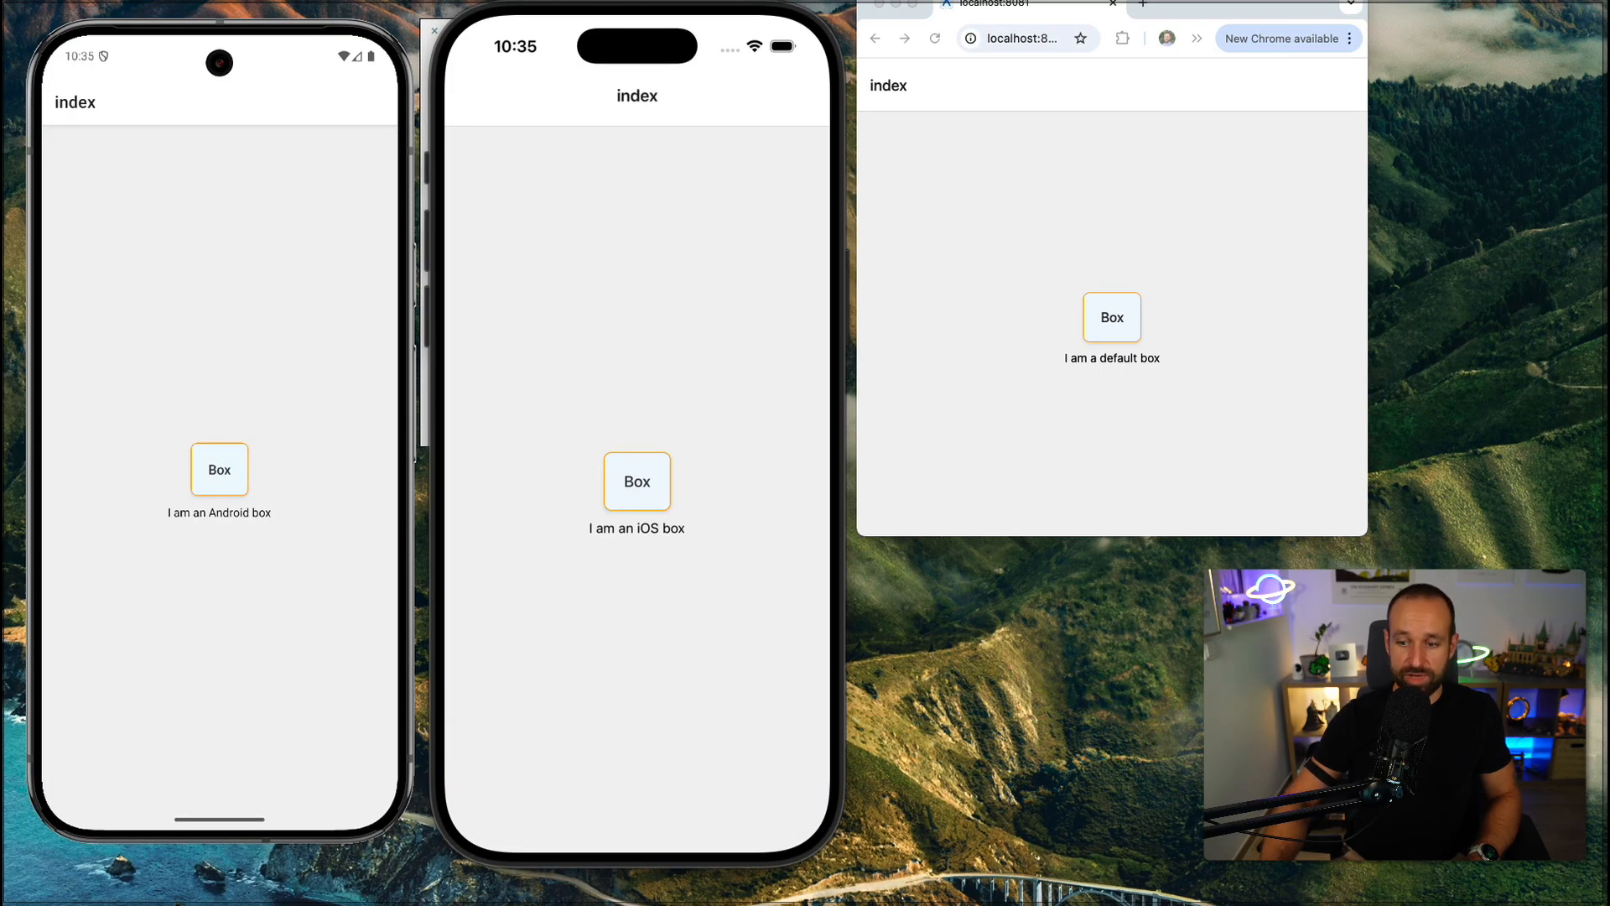
pyautogui.press('super+Tab')
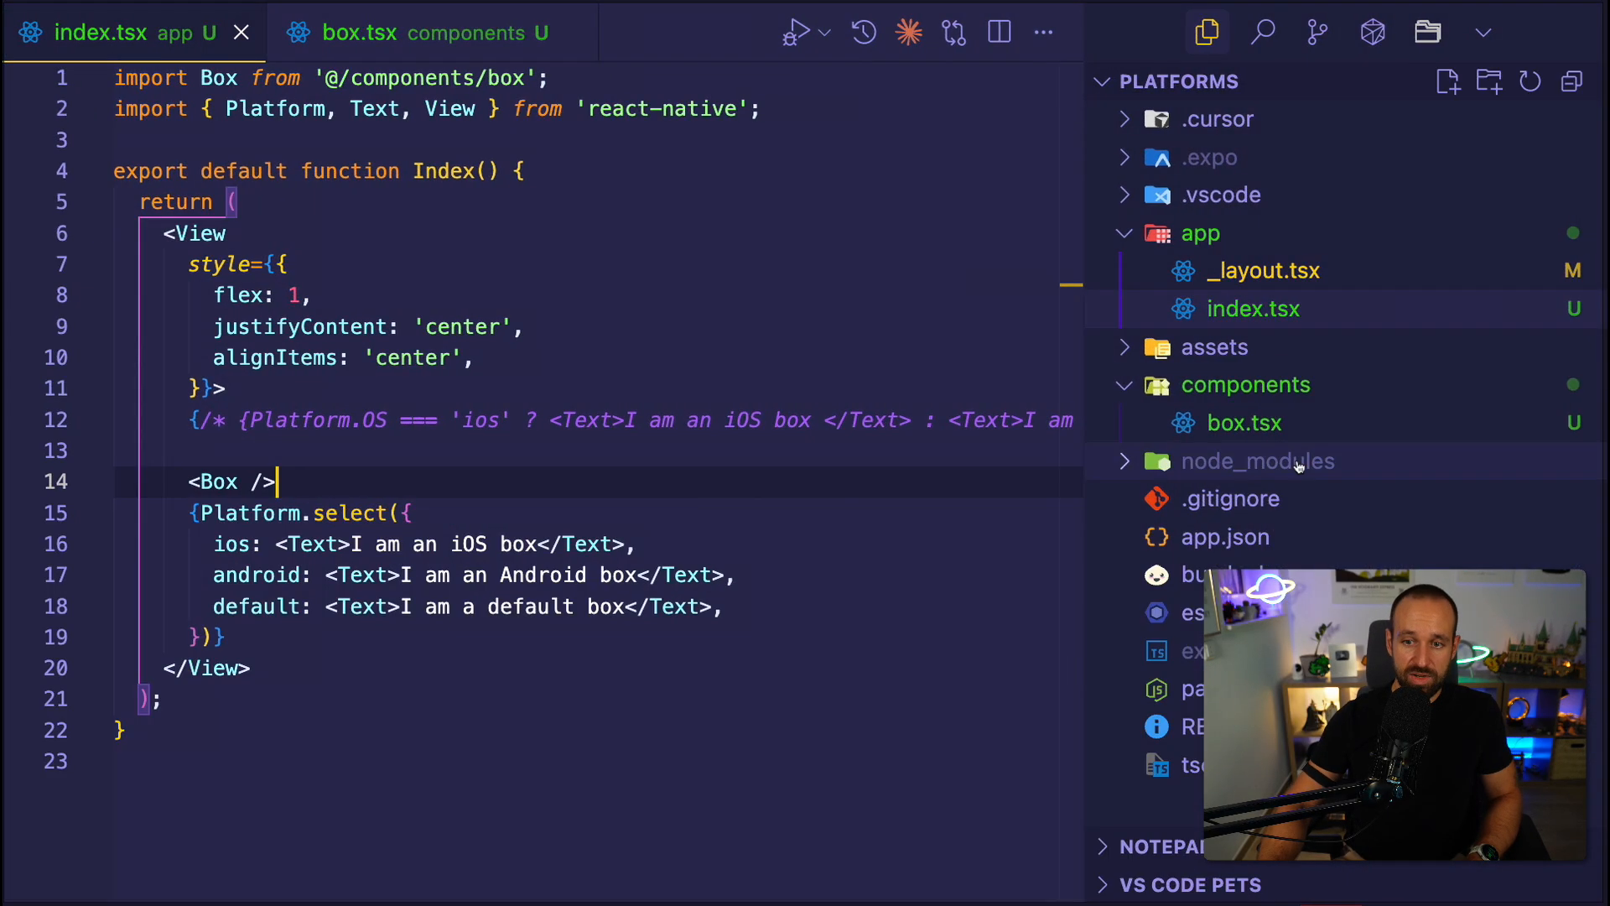
# Create box.ios.tsx and box.android.tsx in components with each platform's Box component code.
pyautogui.rightClick(1293, 386)
pyautogui.click(1321, 403)
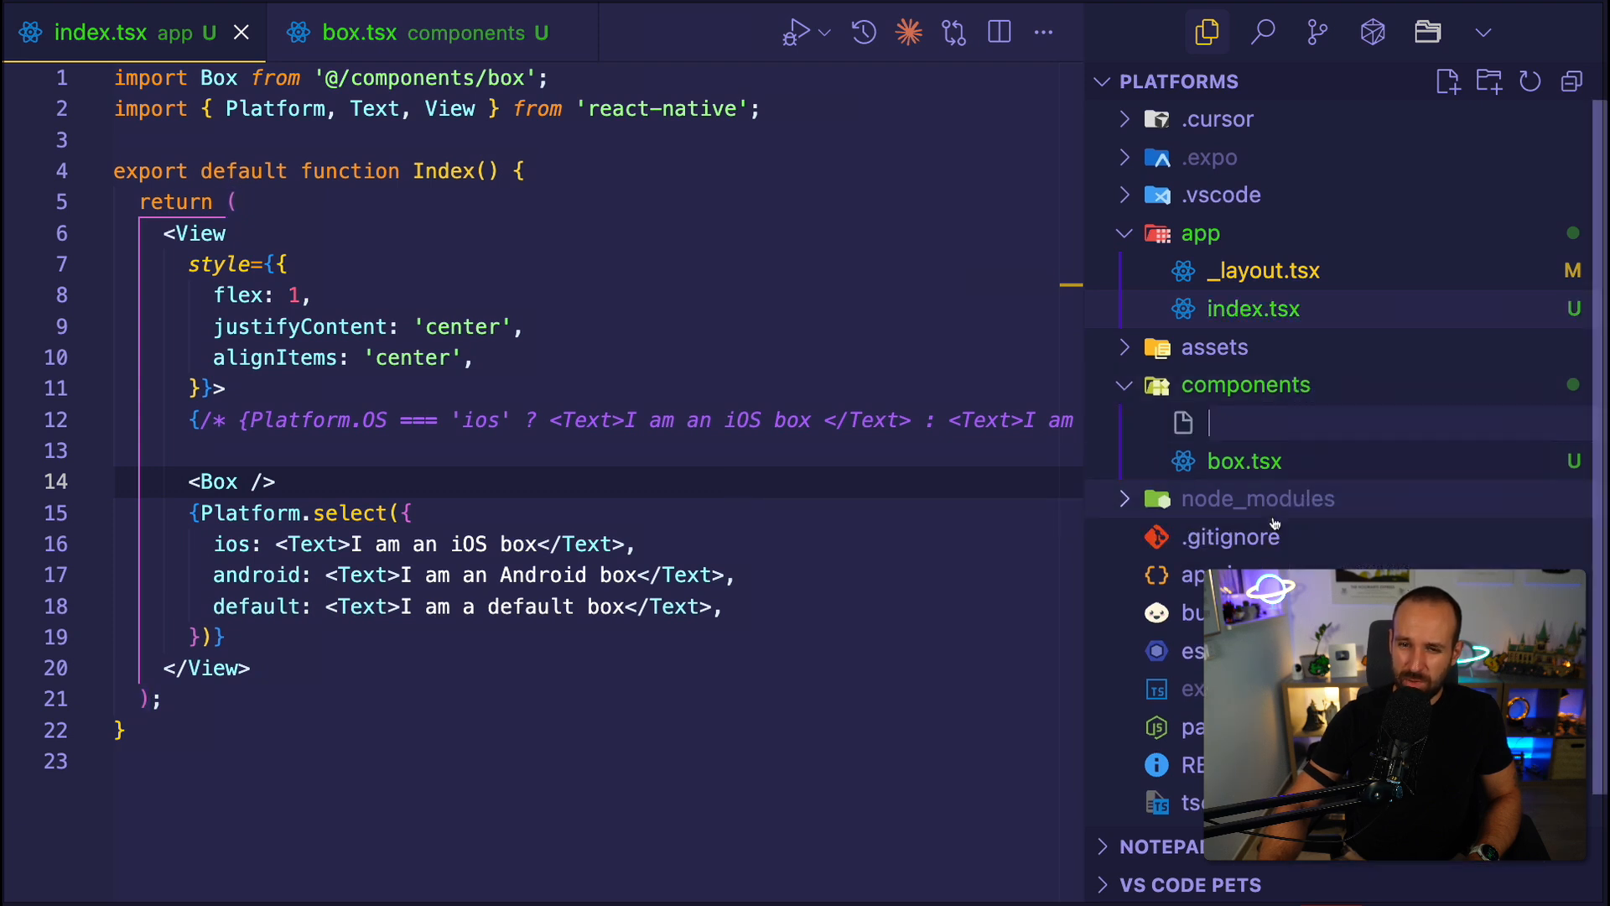
pyautogui.write('box.ios')
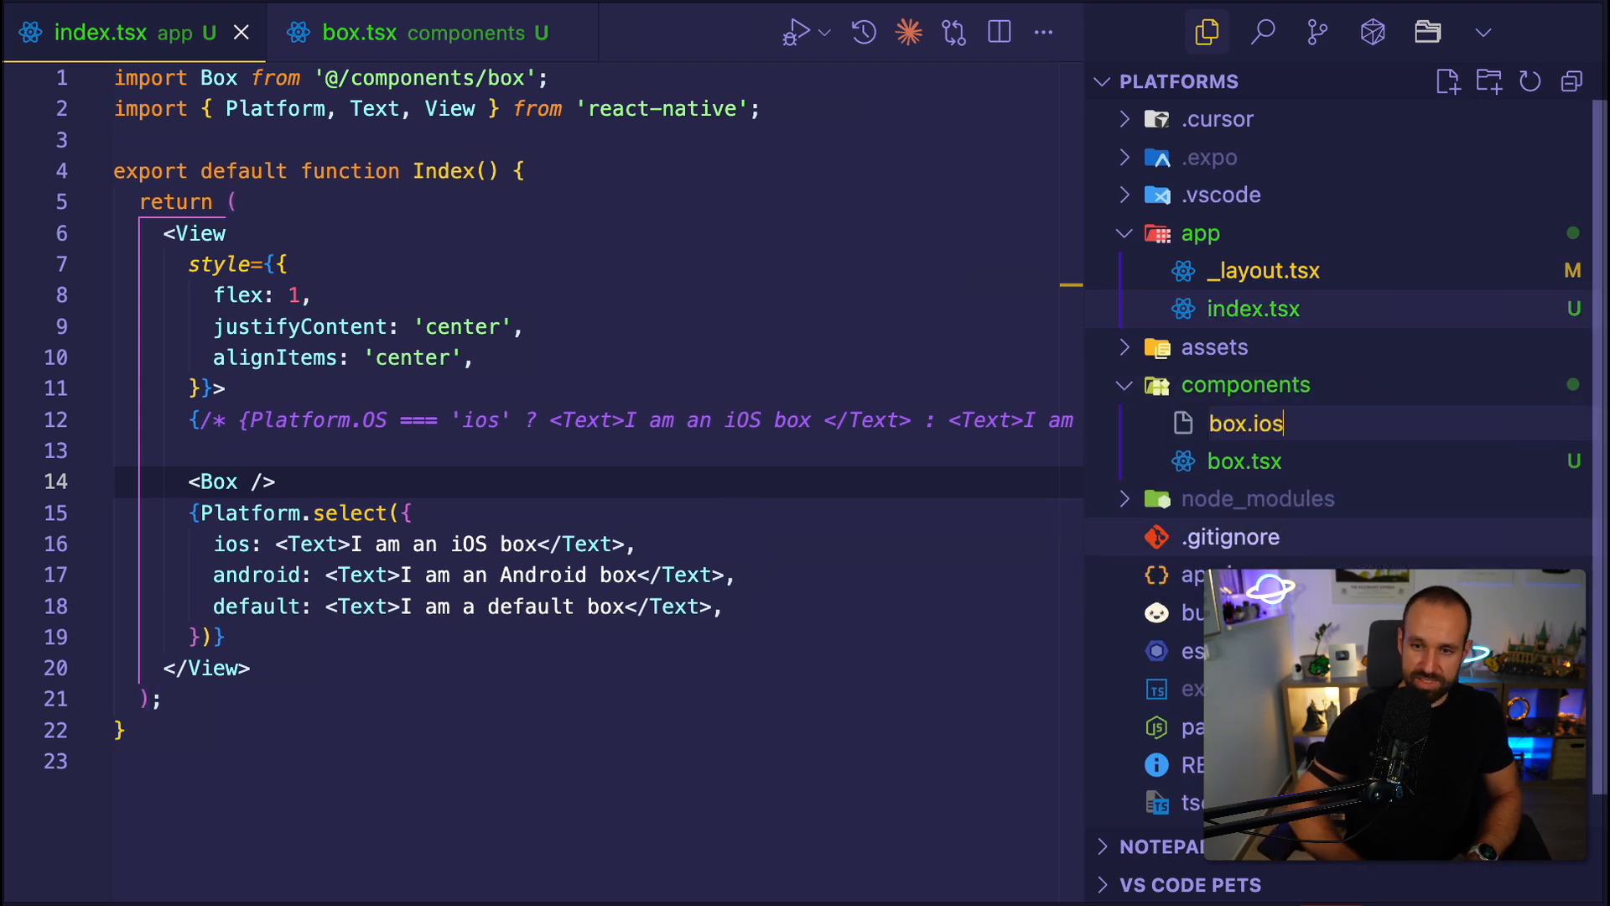
pyautogui.write('.tsx')
pyautogui.press('Return')
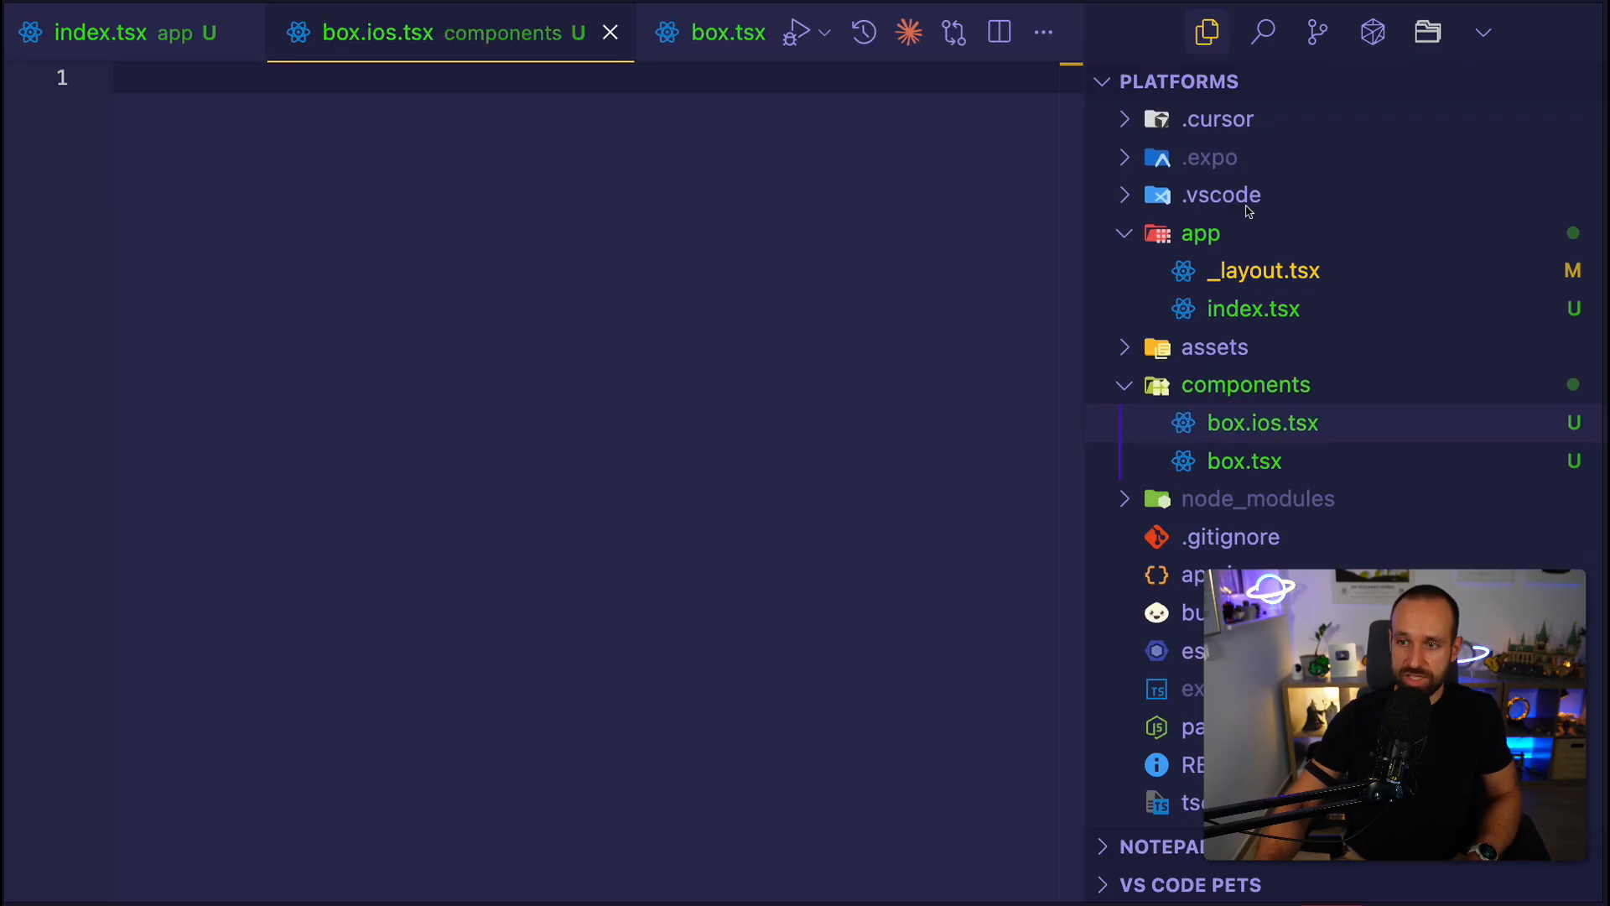
pyautogui.hotkey('ctrl', 'v')
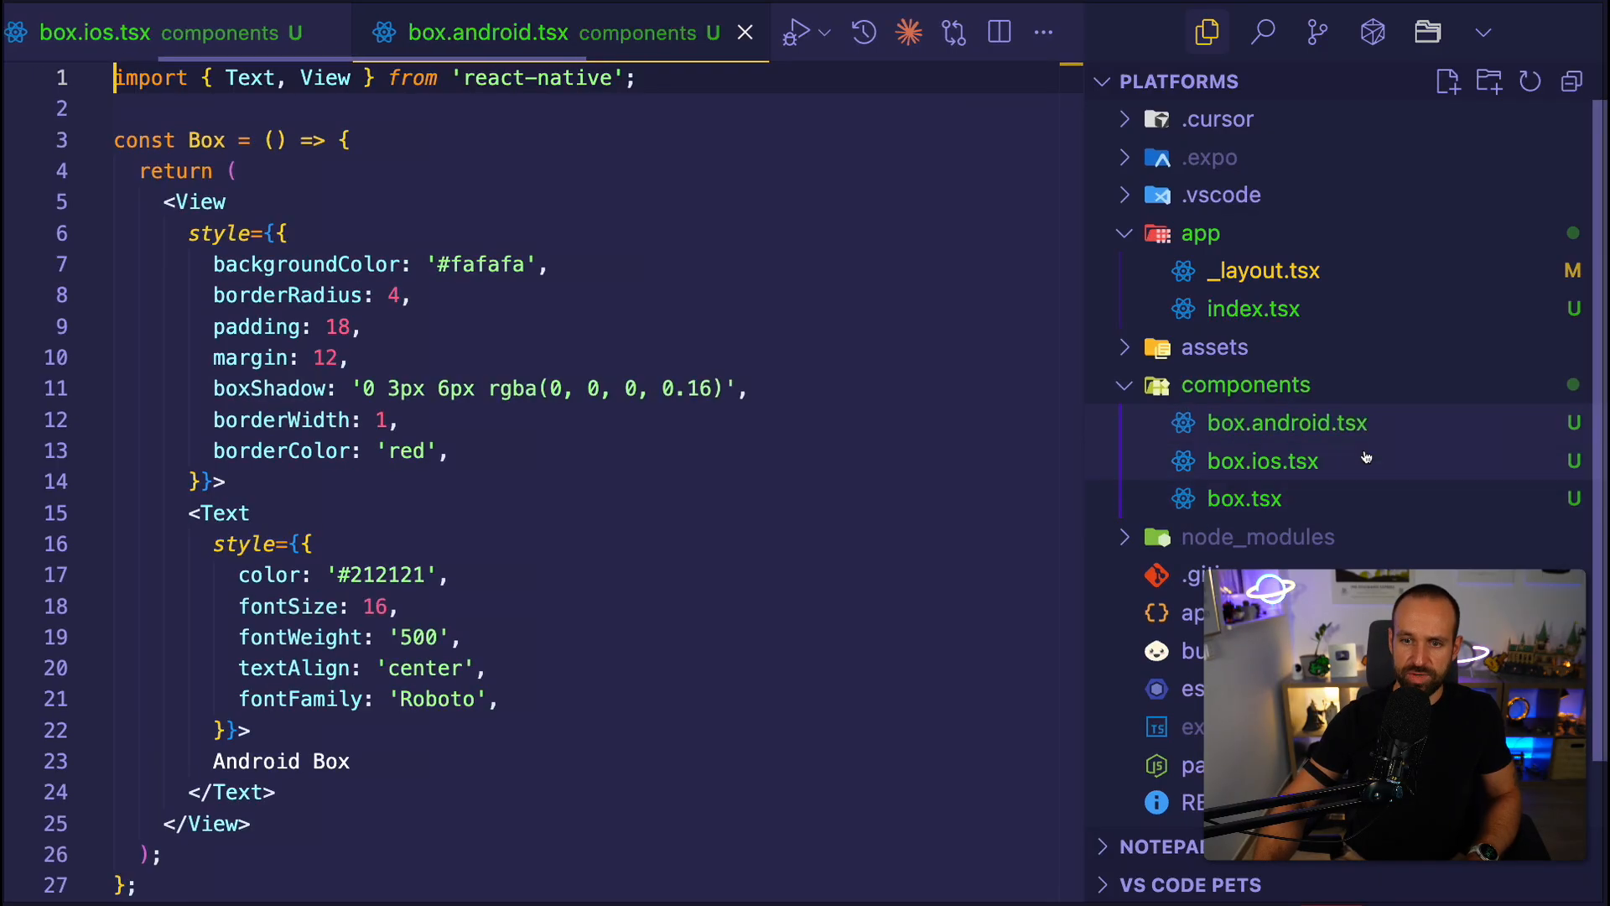
pyautogui.scroll(-1, 1258, 443)
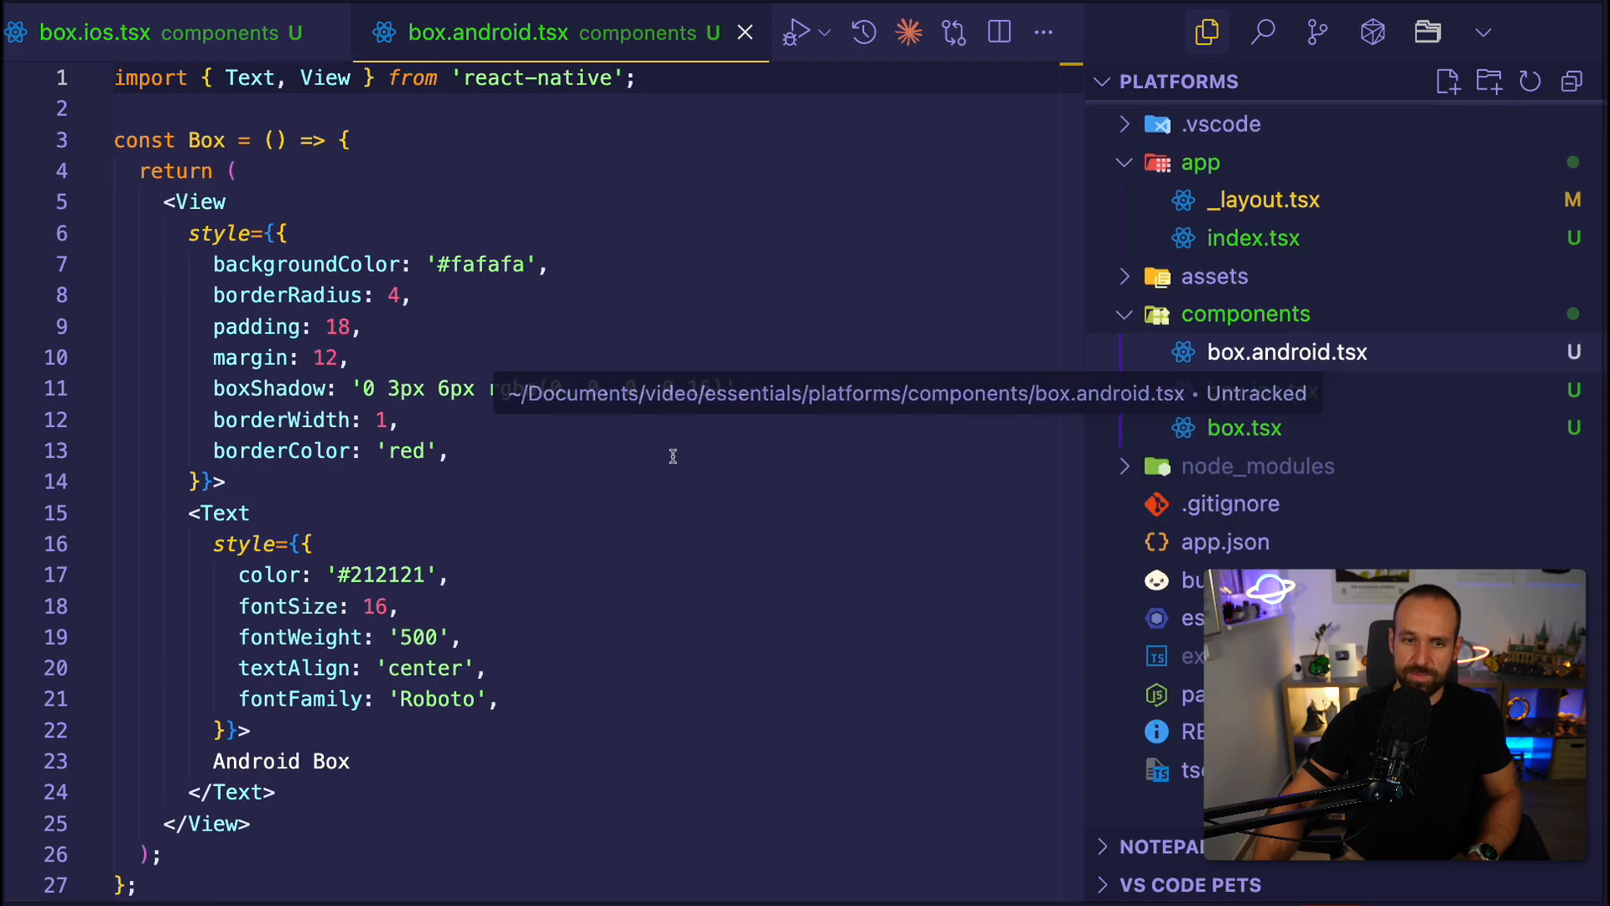
pyautogui.click(665, 484)
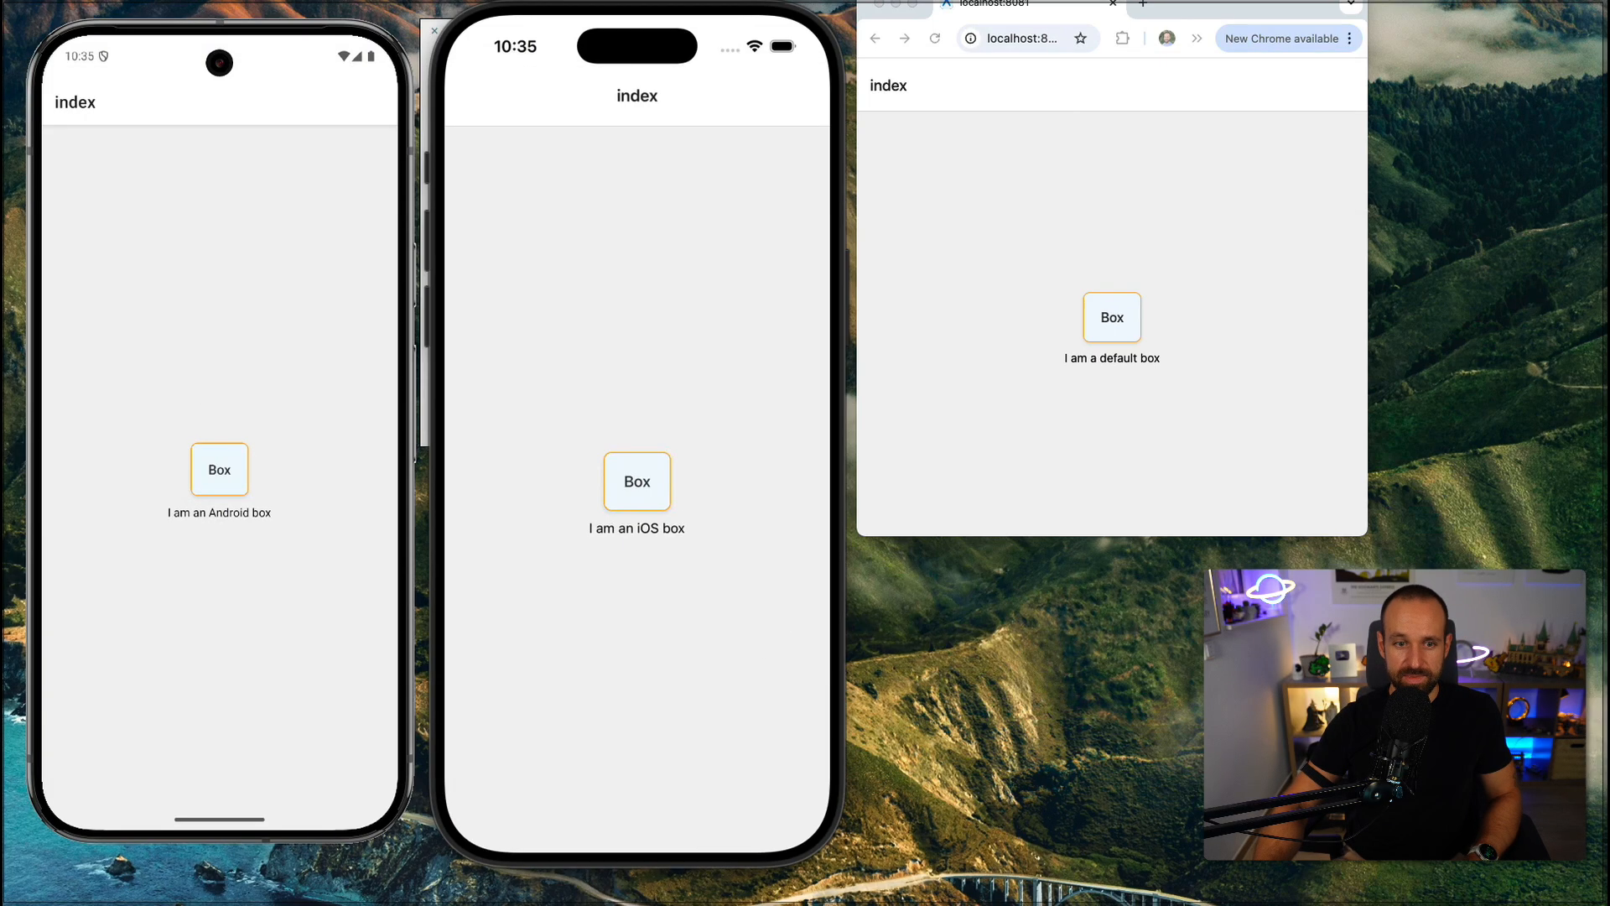
# Bring the previews forward to compare Android Box, iOS Box and Web Box renderings.
pyautogui.click(210, 288)
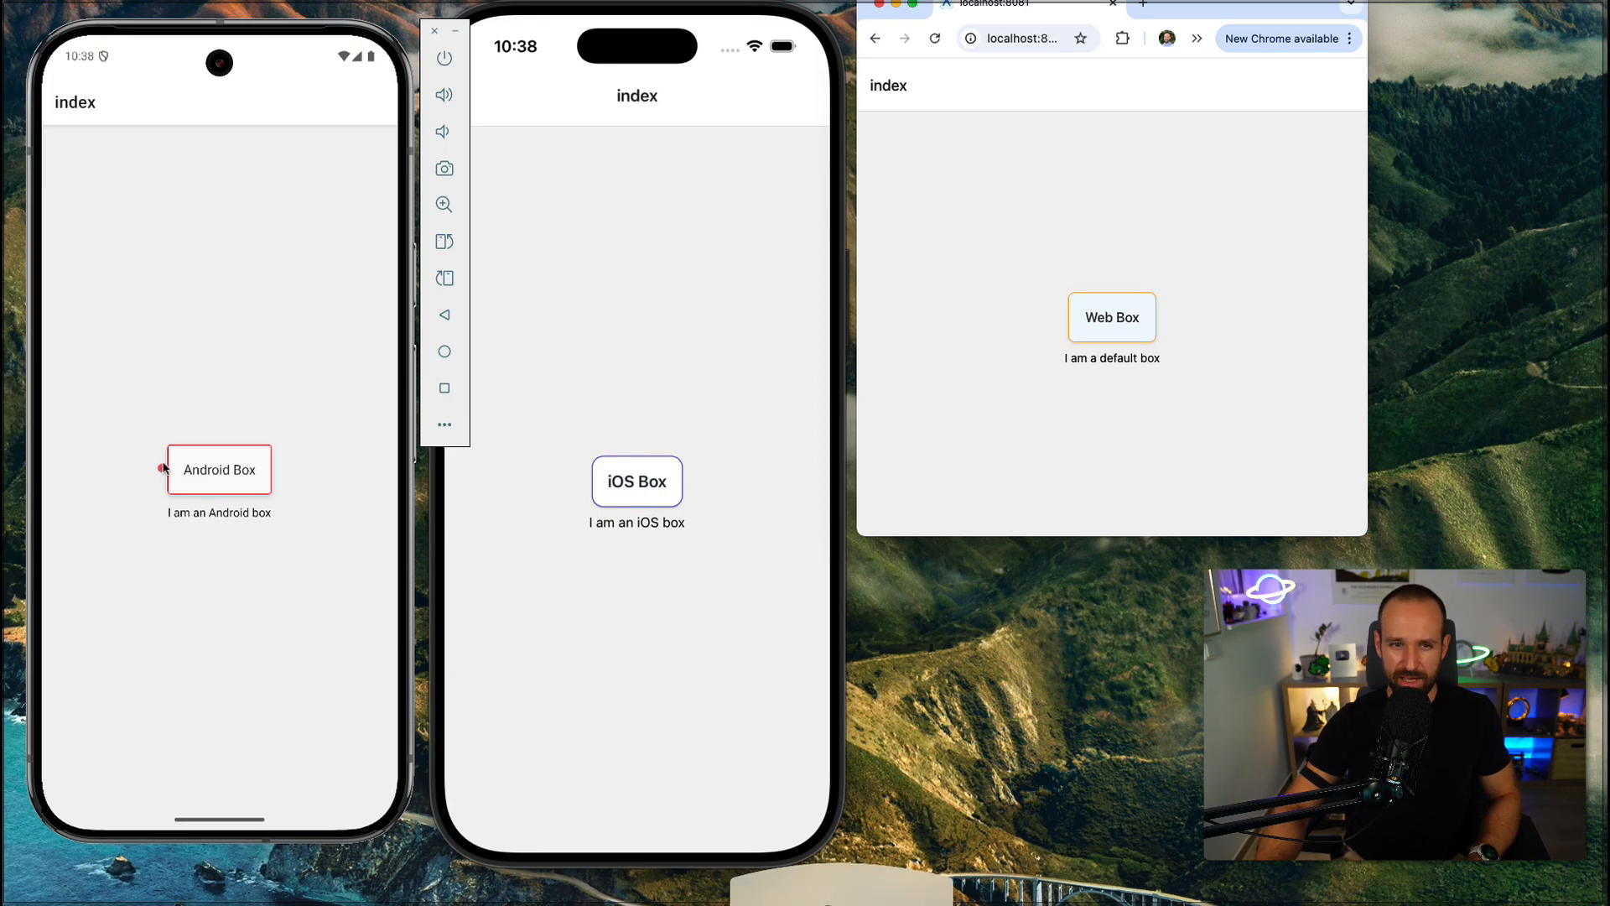
pyautogui.moveTo(190, 397)
pyautogui.mouseDown()
pyautogui.moveTo(252, 673)
pyautogui.moveTo(179, 393)
pyautogui.mouseUp()
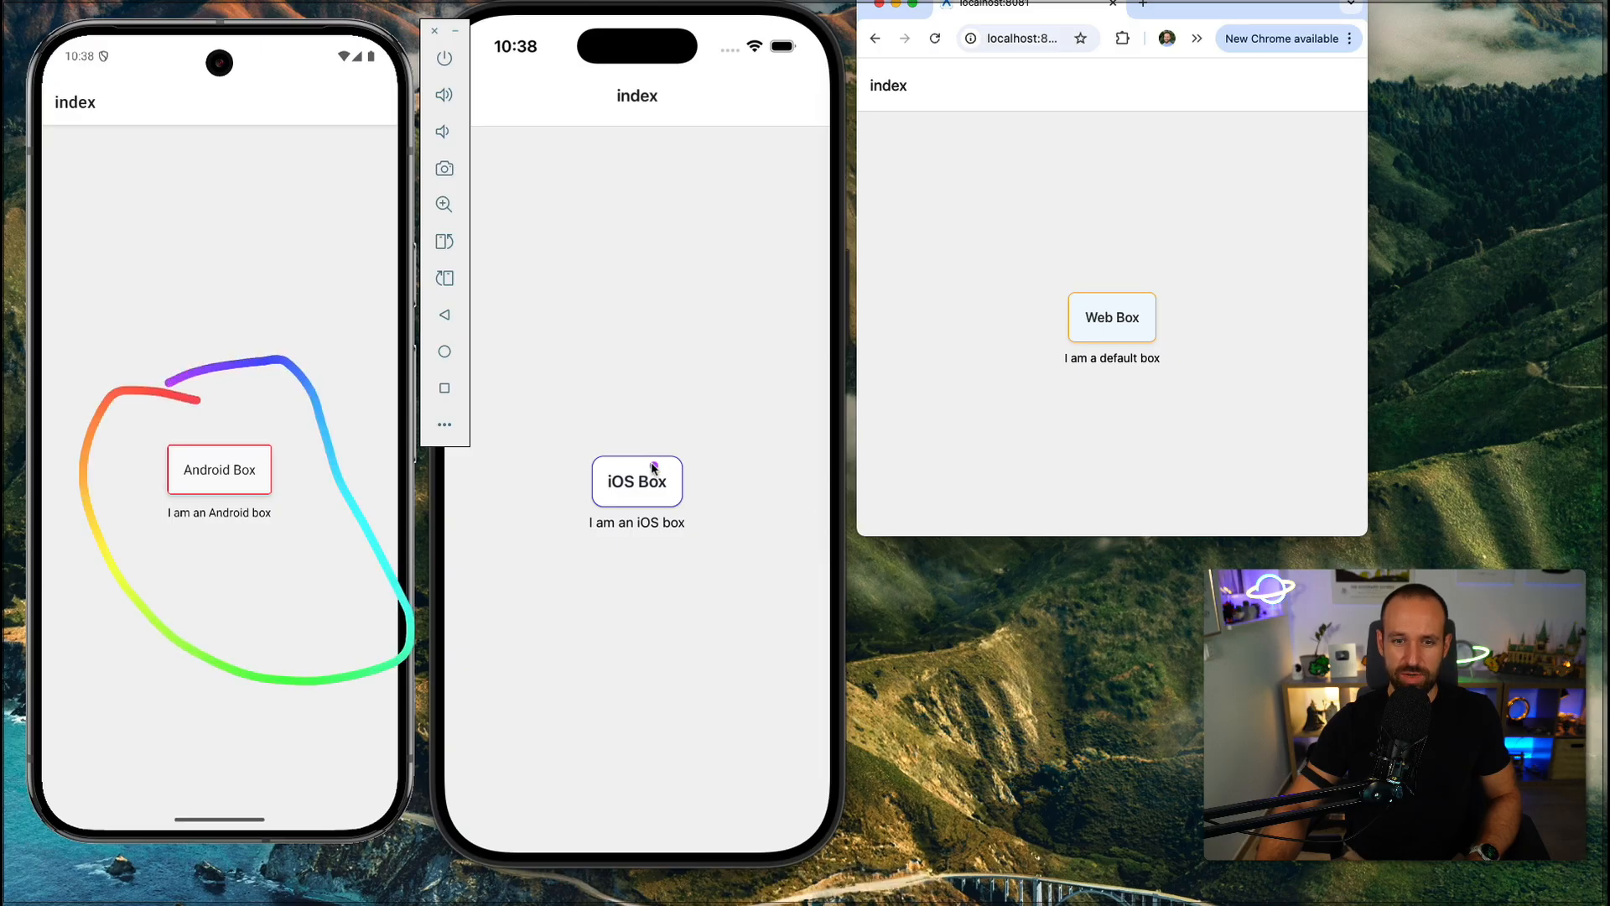
pyautogui.moveTo(624, 420)
pyautogui.mouseDown()
pyautogui.moveTo(562, 542)
pyautogui.moveTo(658, 420)
pyautogui.mouseUp()
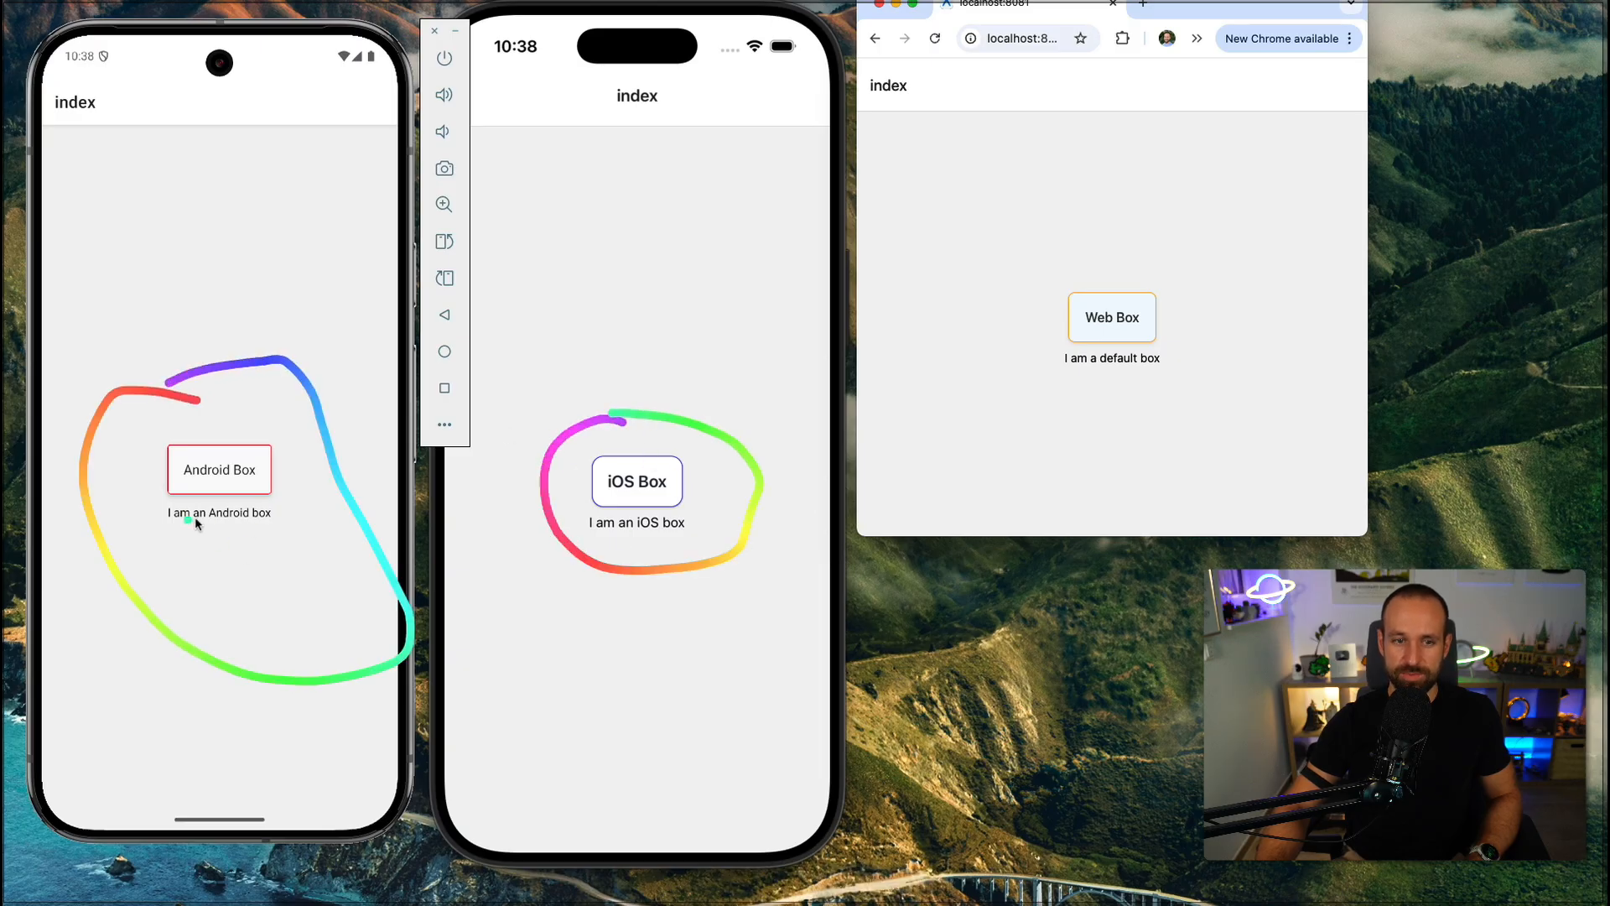
pyautogui.moveTo(1093, 264)
pyautogui.mouseDown()
pyautogui.moveTo(1308, 341)
pyautogui.moveTo(1034, 247)
pyautogui.mouseUp()
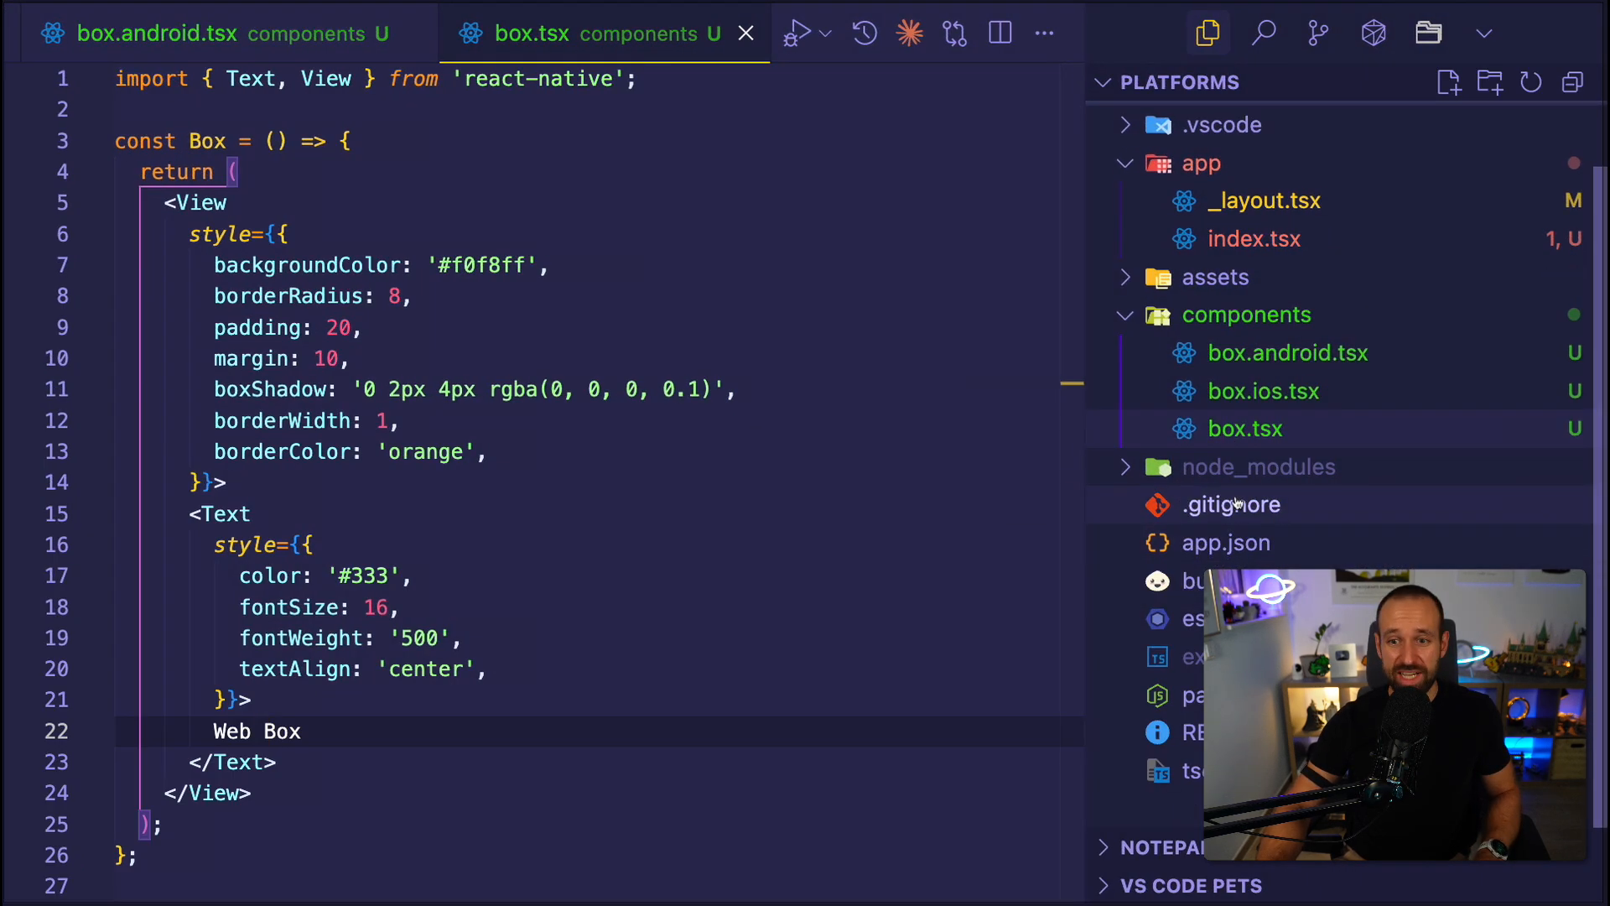
pyautogui.moveTo(1344, 302)
pyautogui.mouseDown()
pyautogui.moveTo(1284, 303)
pyautogui.moveTo(1346, 305)
pyautogui.mouseUp()
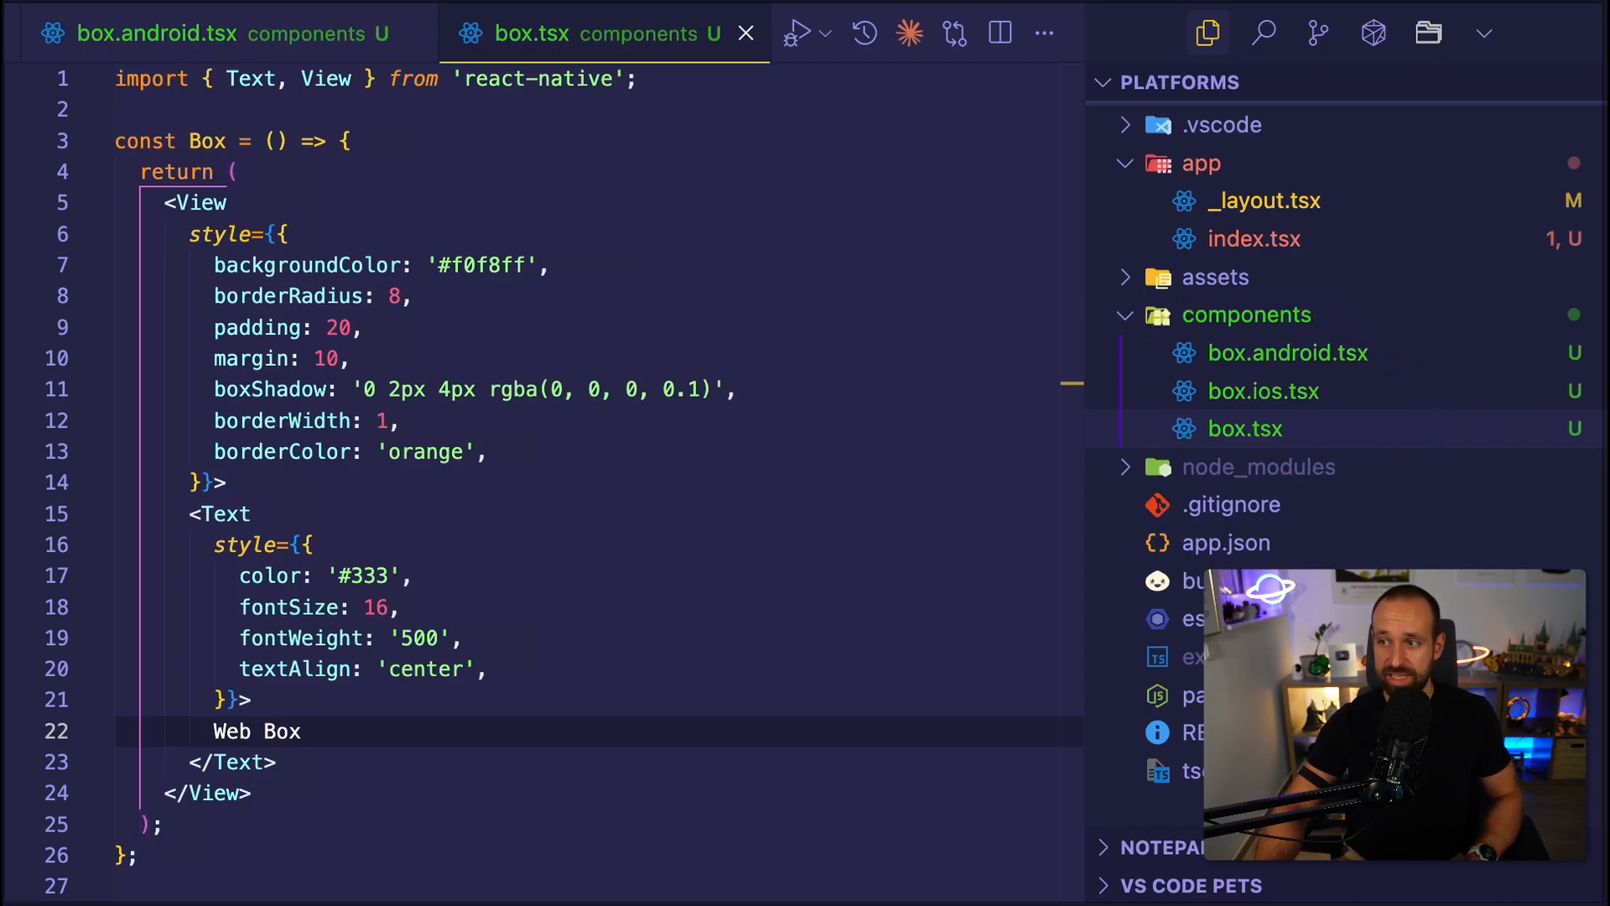
pyautogui.moveTo(1288, 303); pyautogui.dragTo(1258, 321)
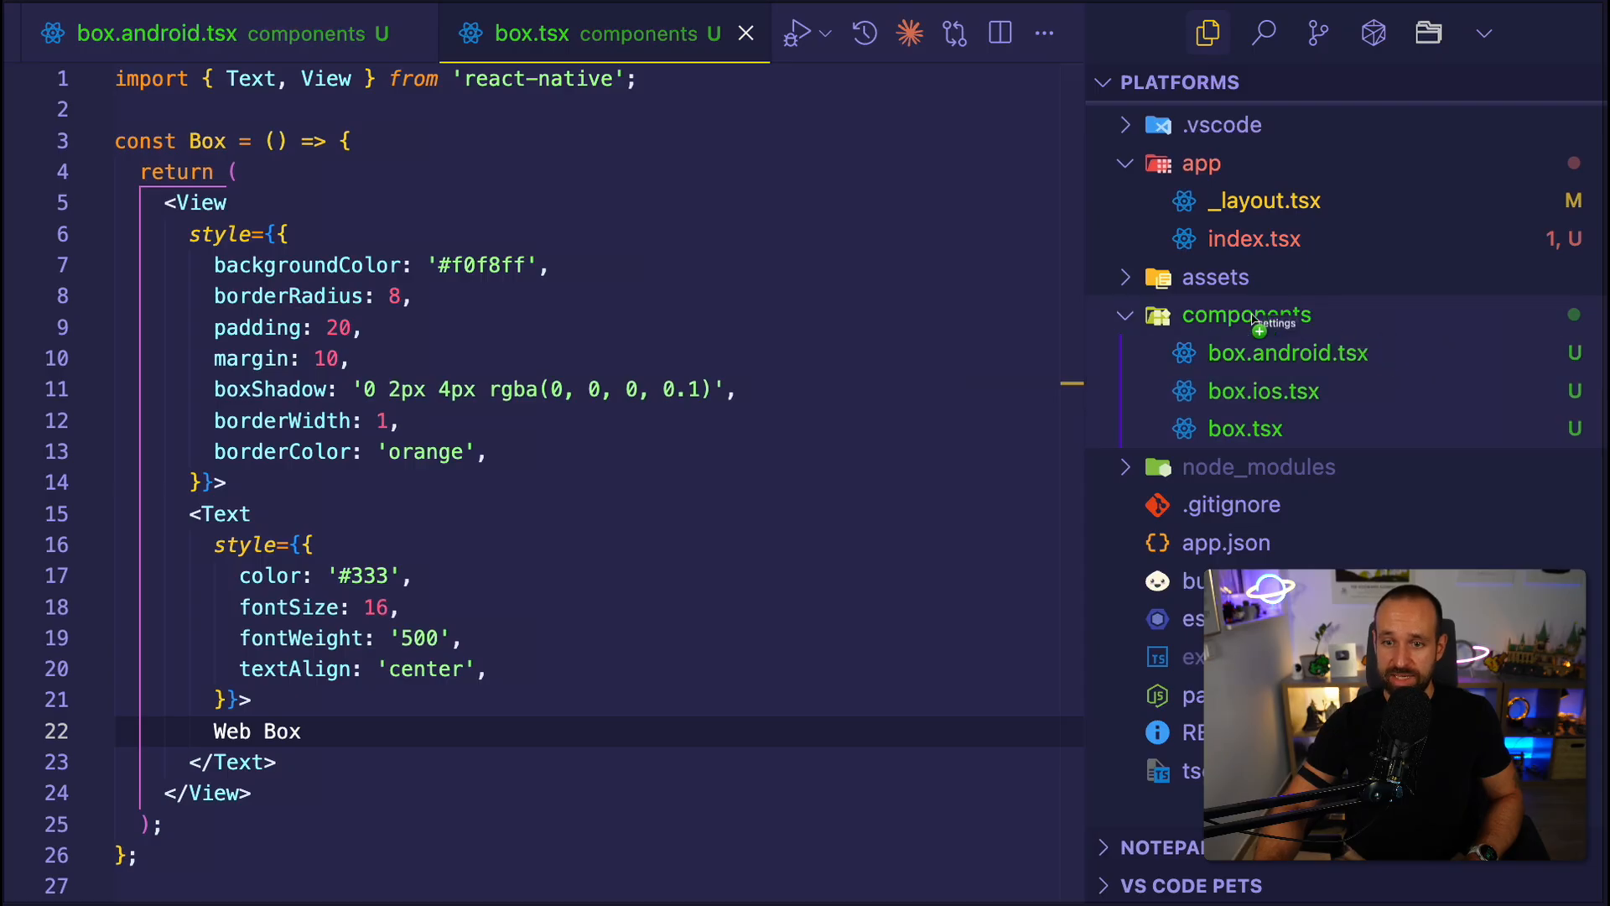
# Review page.native.tsx and page.tsx inside the new components/settings folder.
pyautogui.click(1249, 353)
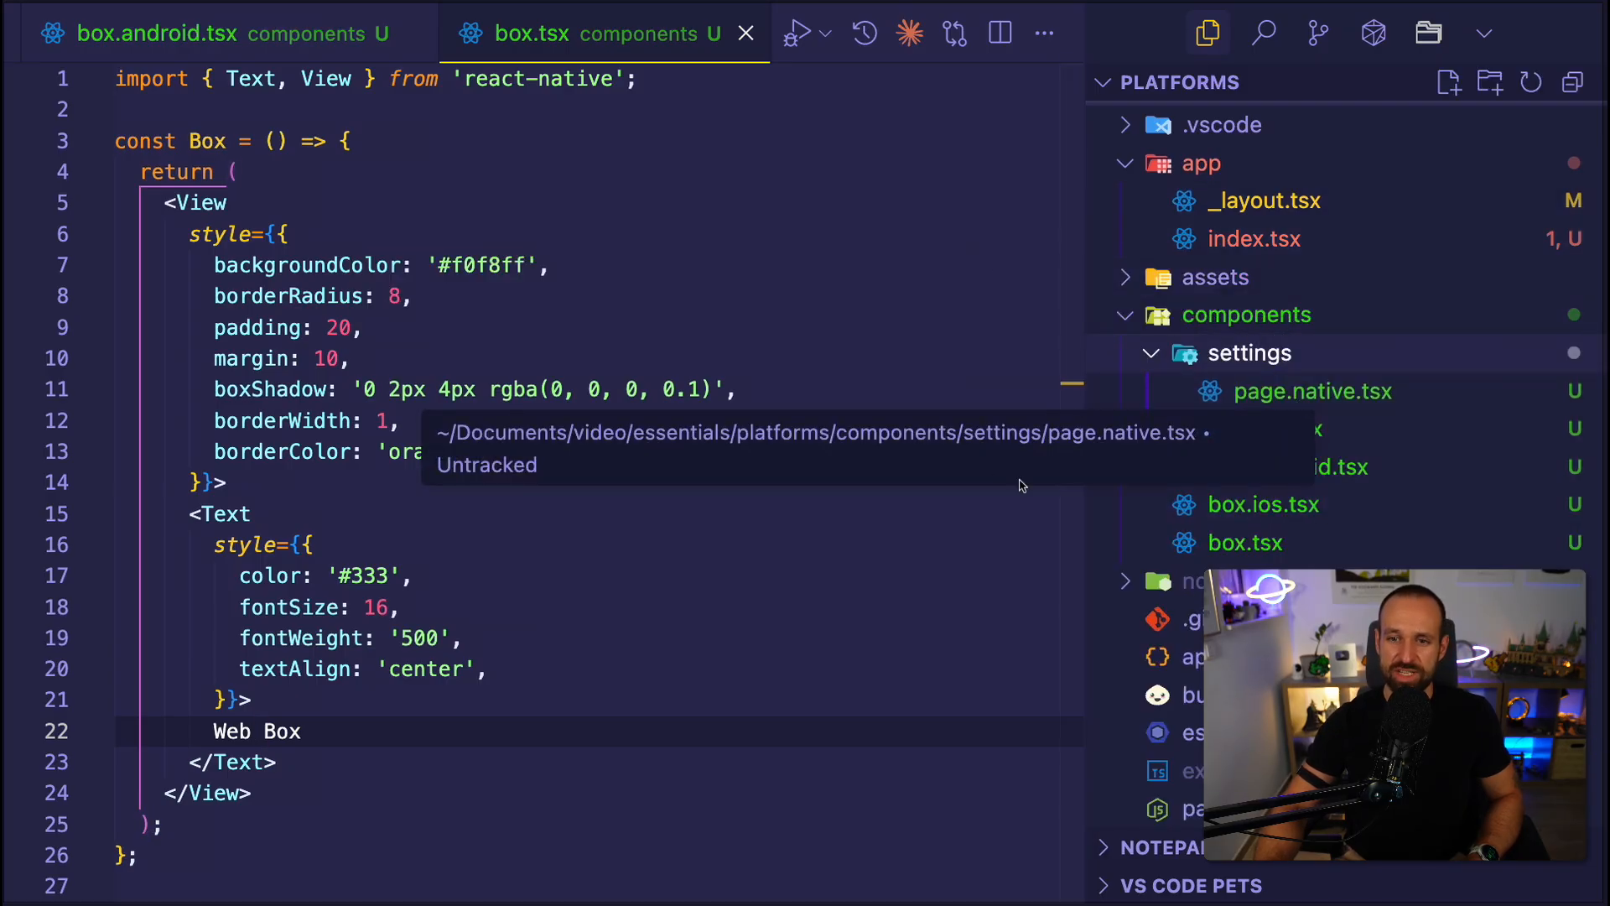
pyautogui.click(1308, 390)
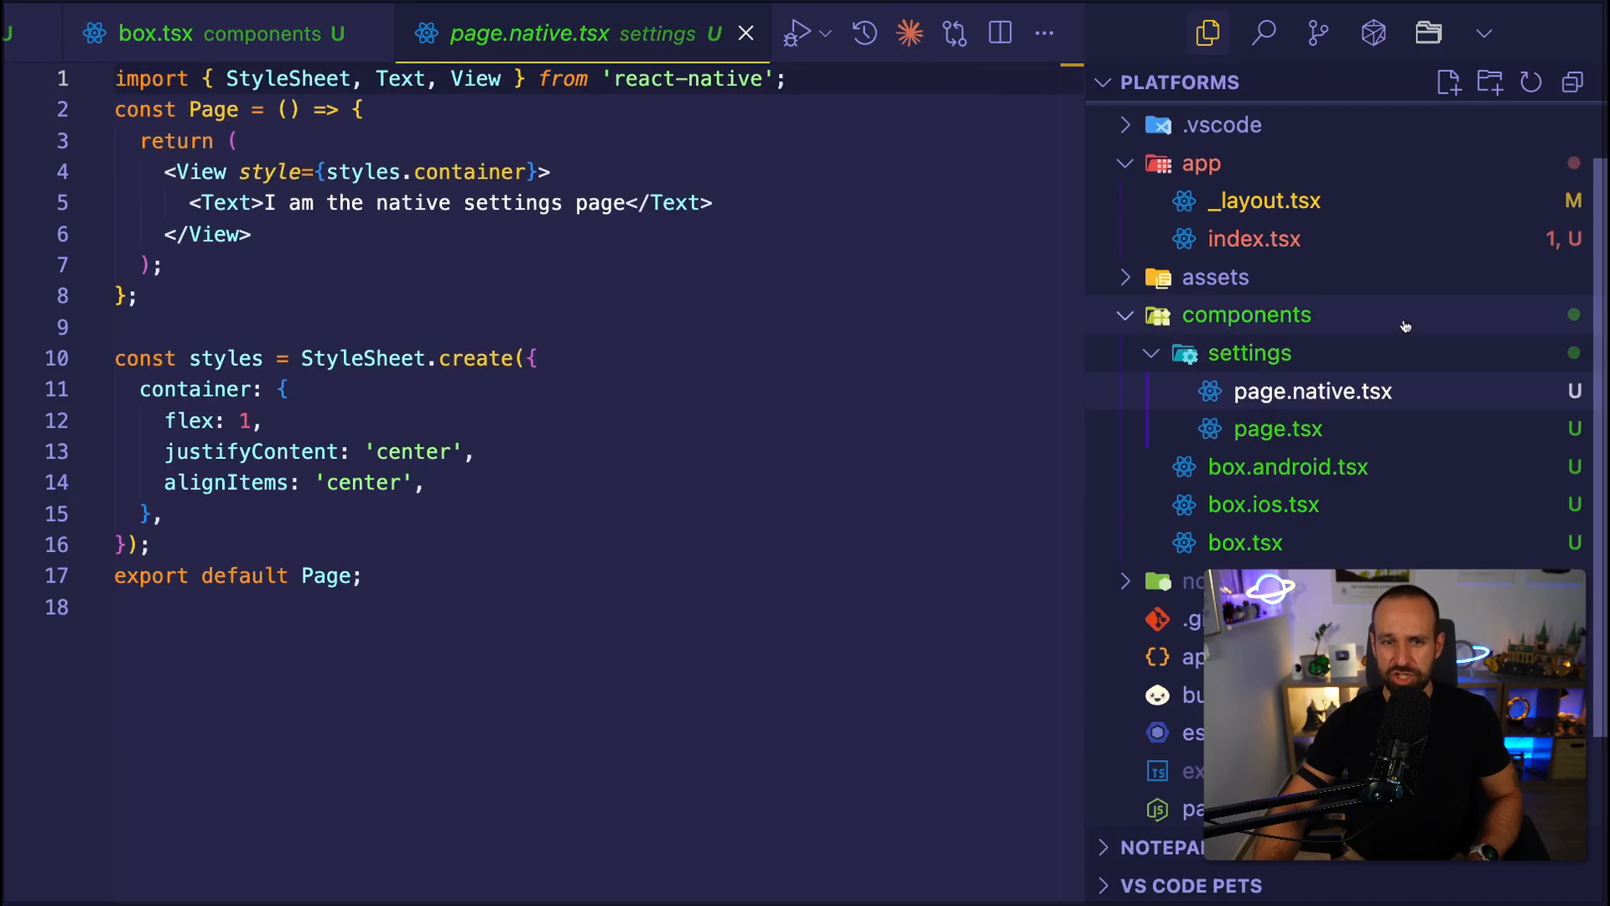
pyautogui.click(1278, 429)
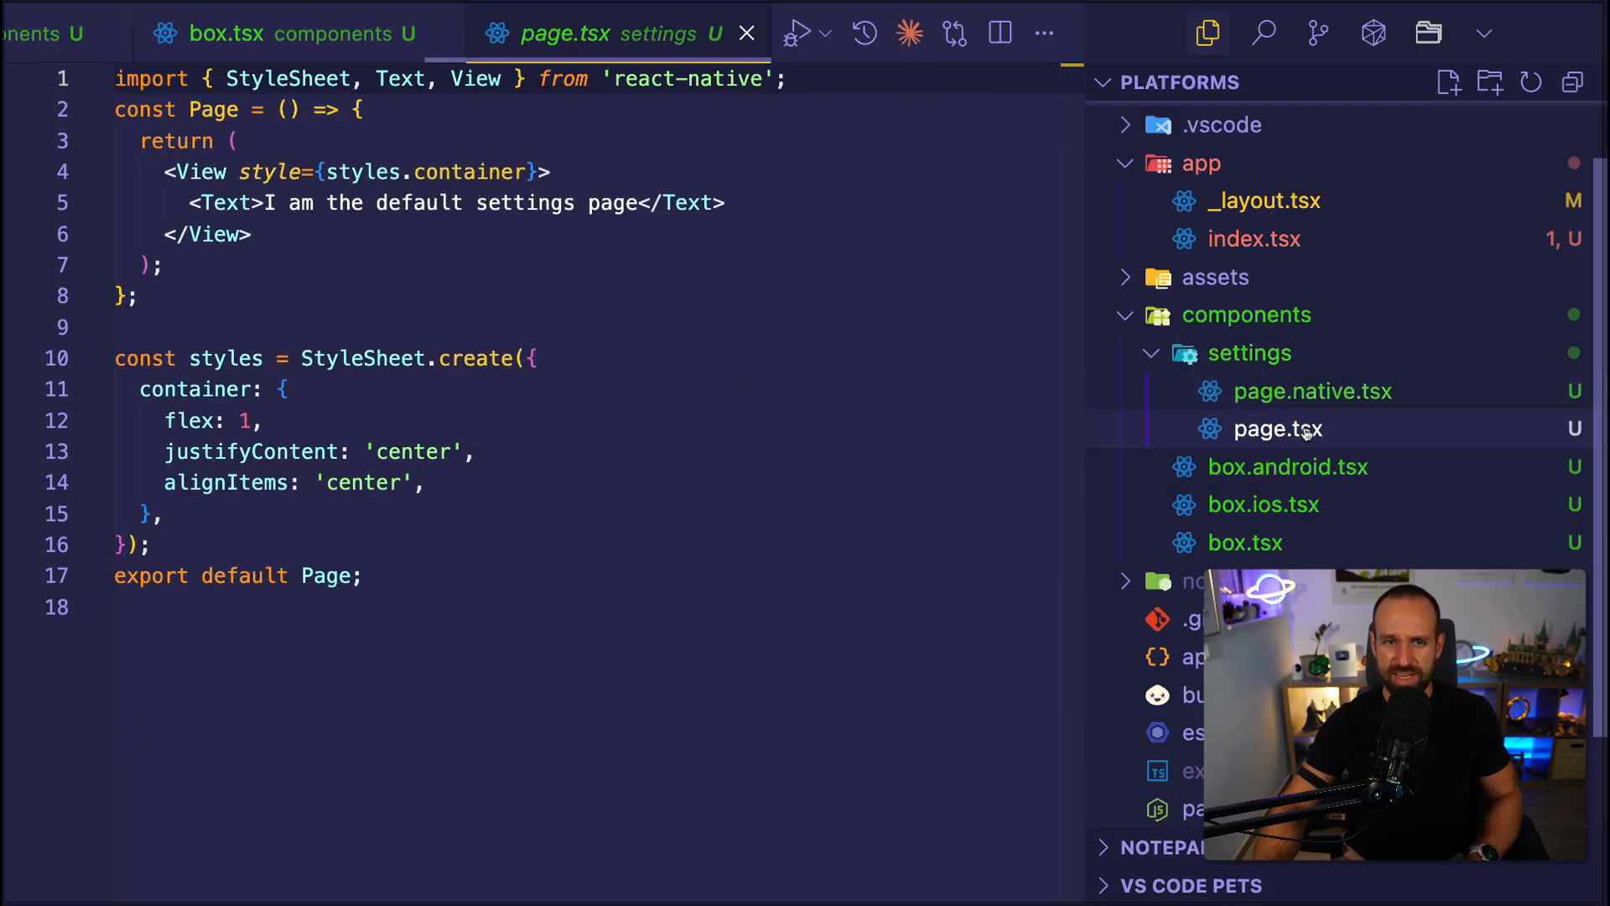
pyautogui.click(1248, 352)
pyautogui.click(574, 363)
pyautogui.hotkey('alt', 'Tab')
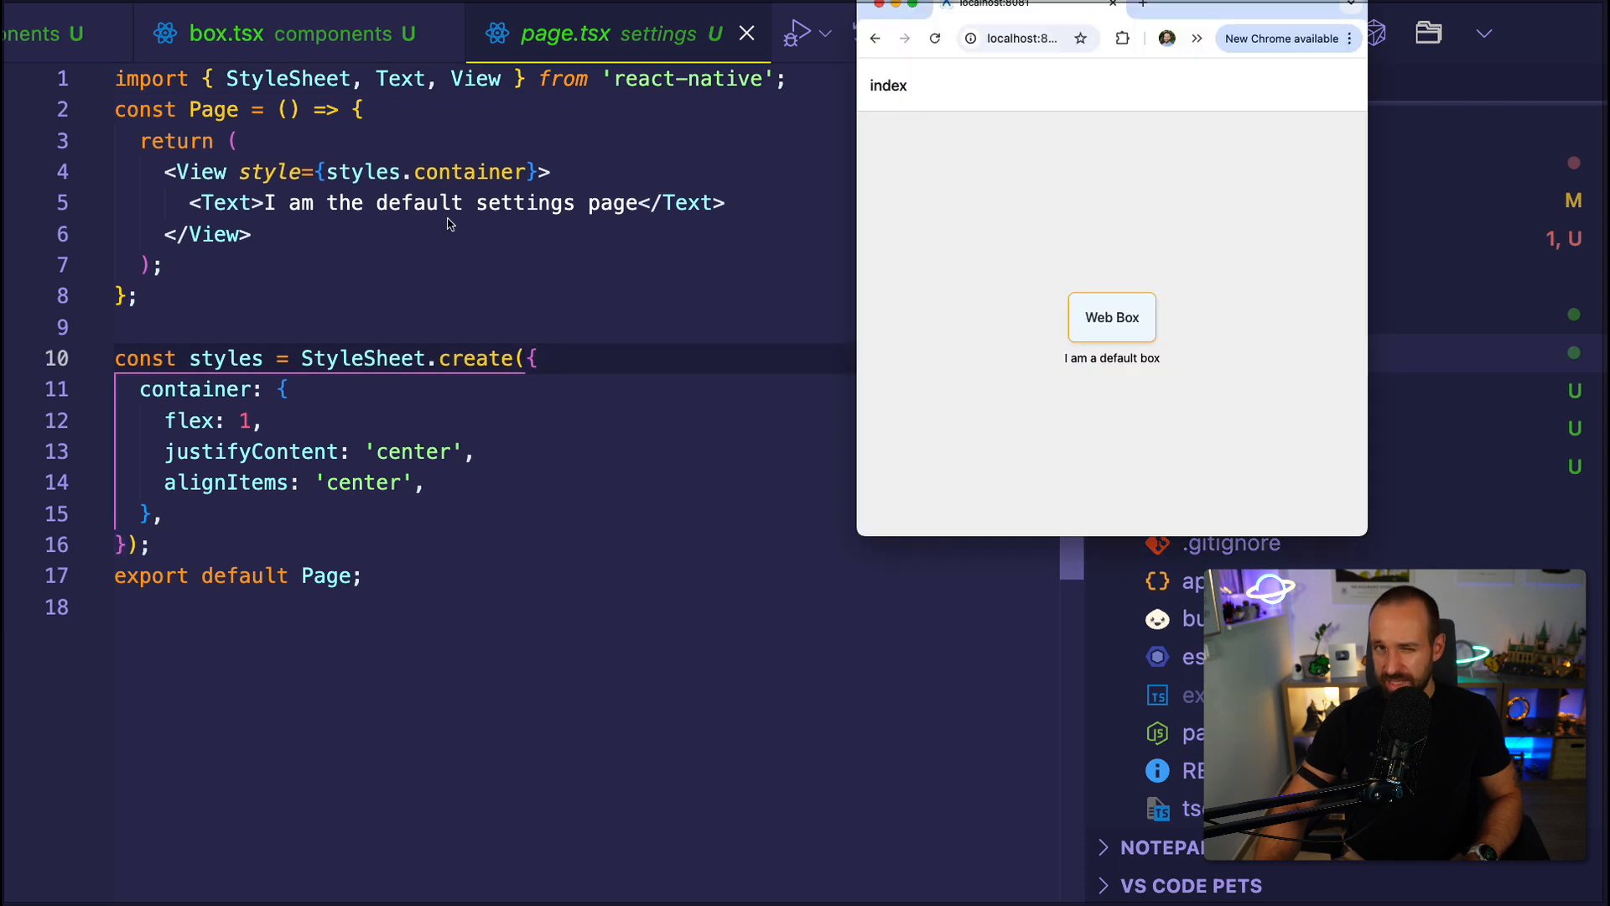
pyautogui.hotkey('alt', 'Tab')
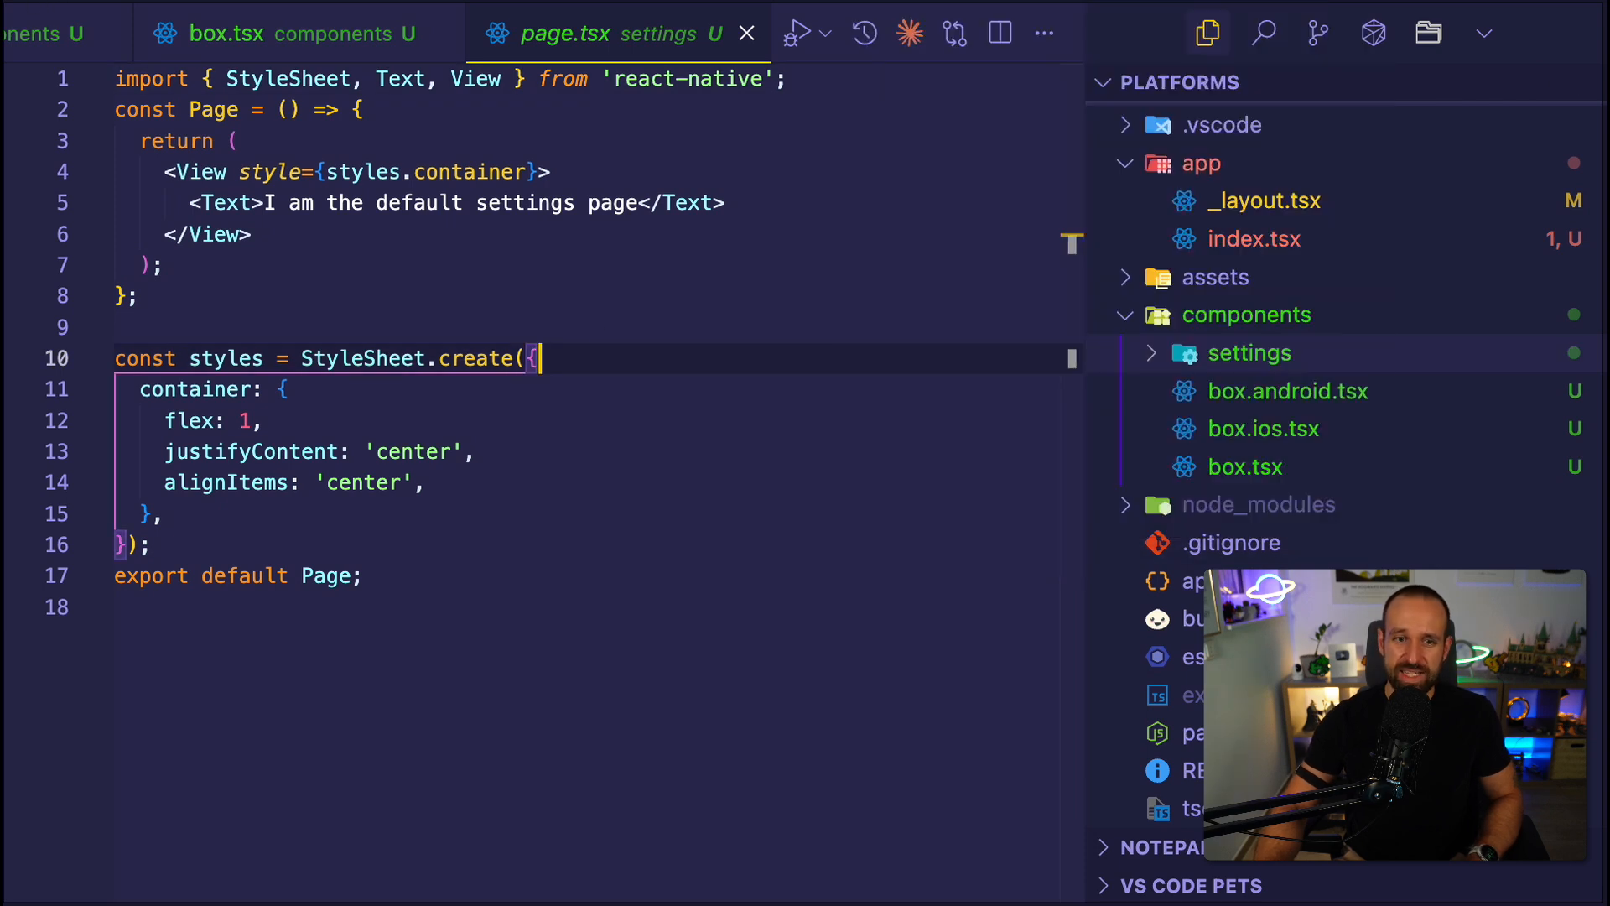
# Select the <Box /> usage in app/index.tsx and bring up file actions on the app folder.
pyautogui.click(1214, 238)
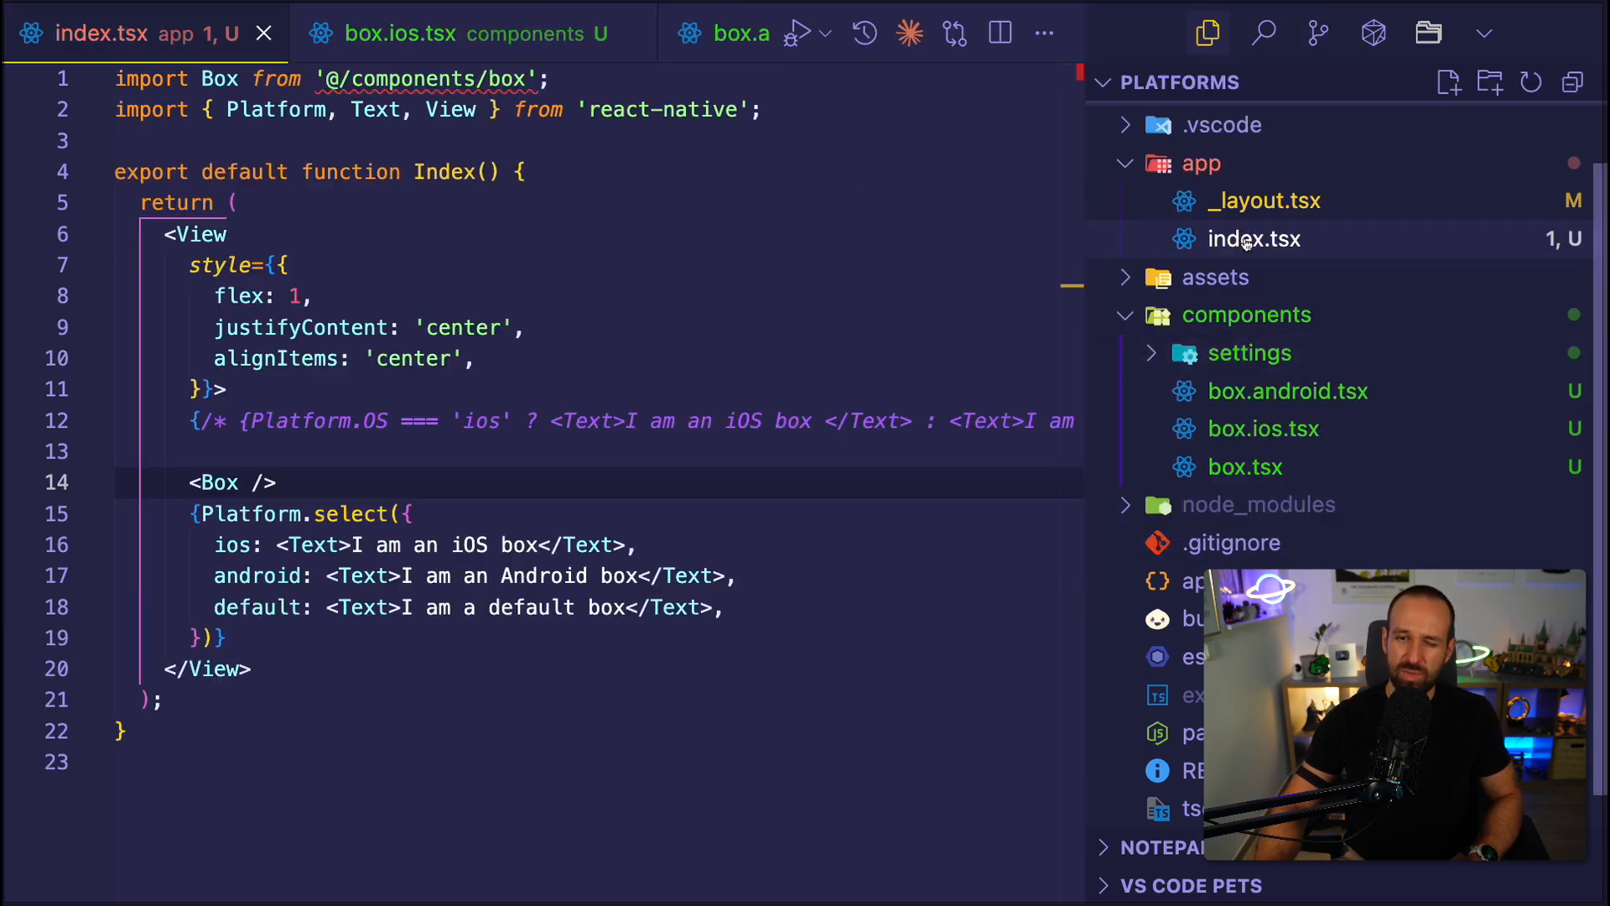
pyautogui.moveTo(189, 482); pyautogui.dragTo(277, 482)
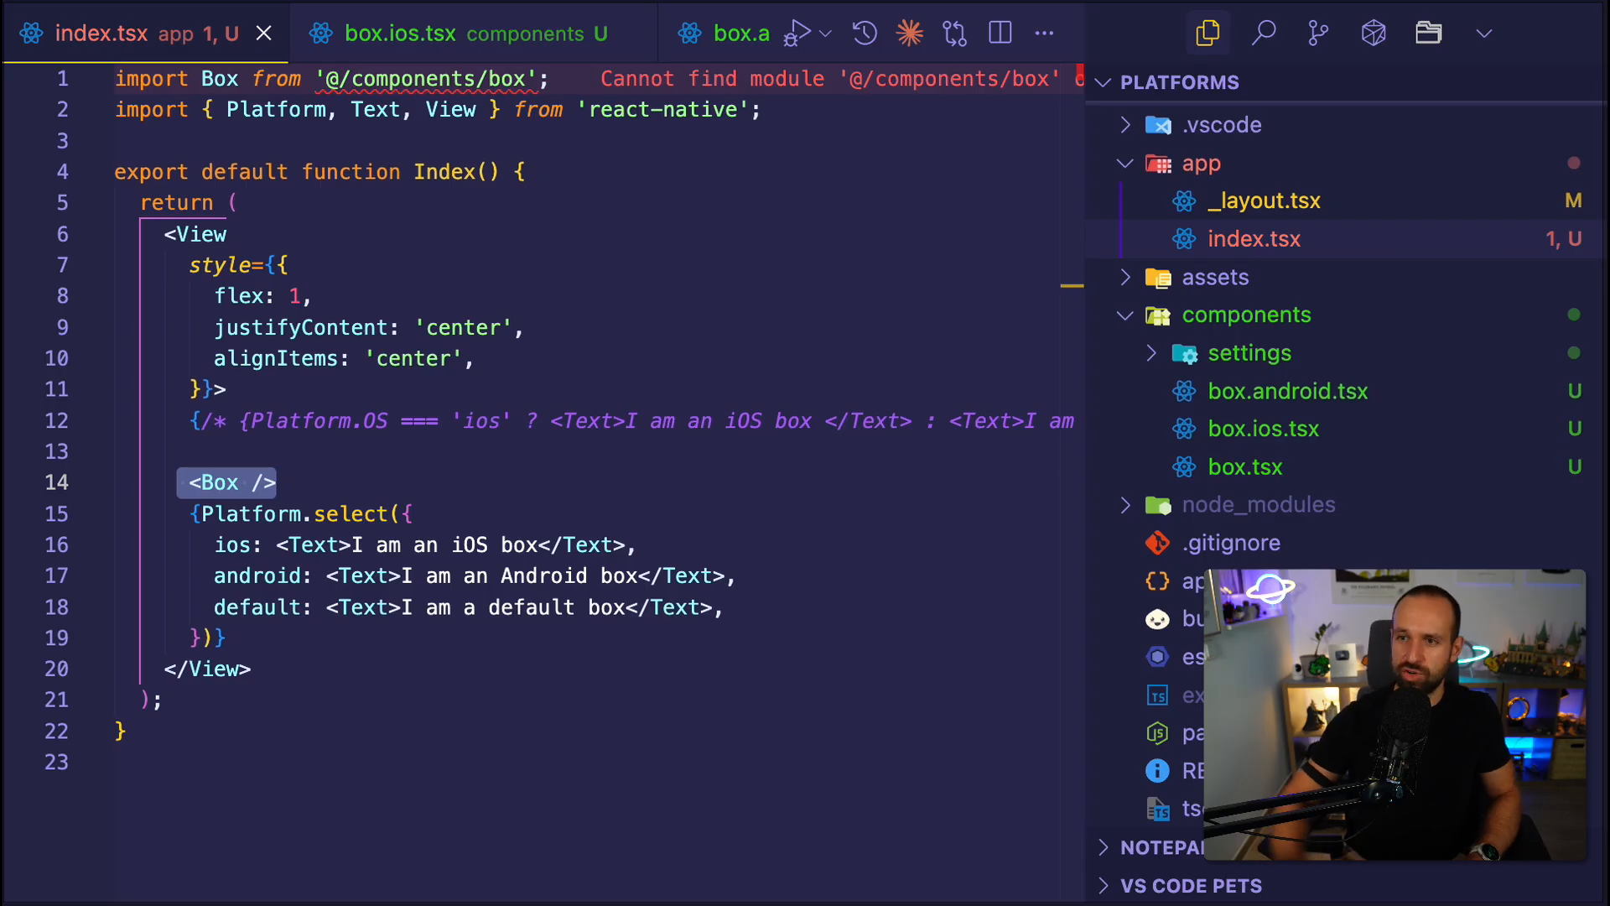
pyautogui.click(789, 258)
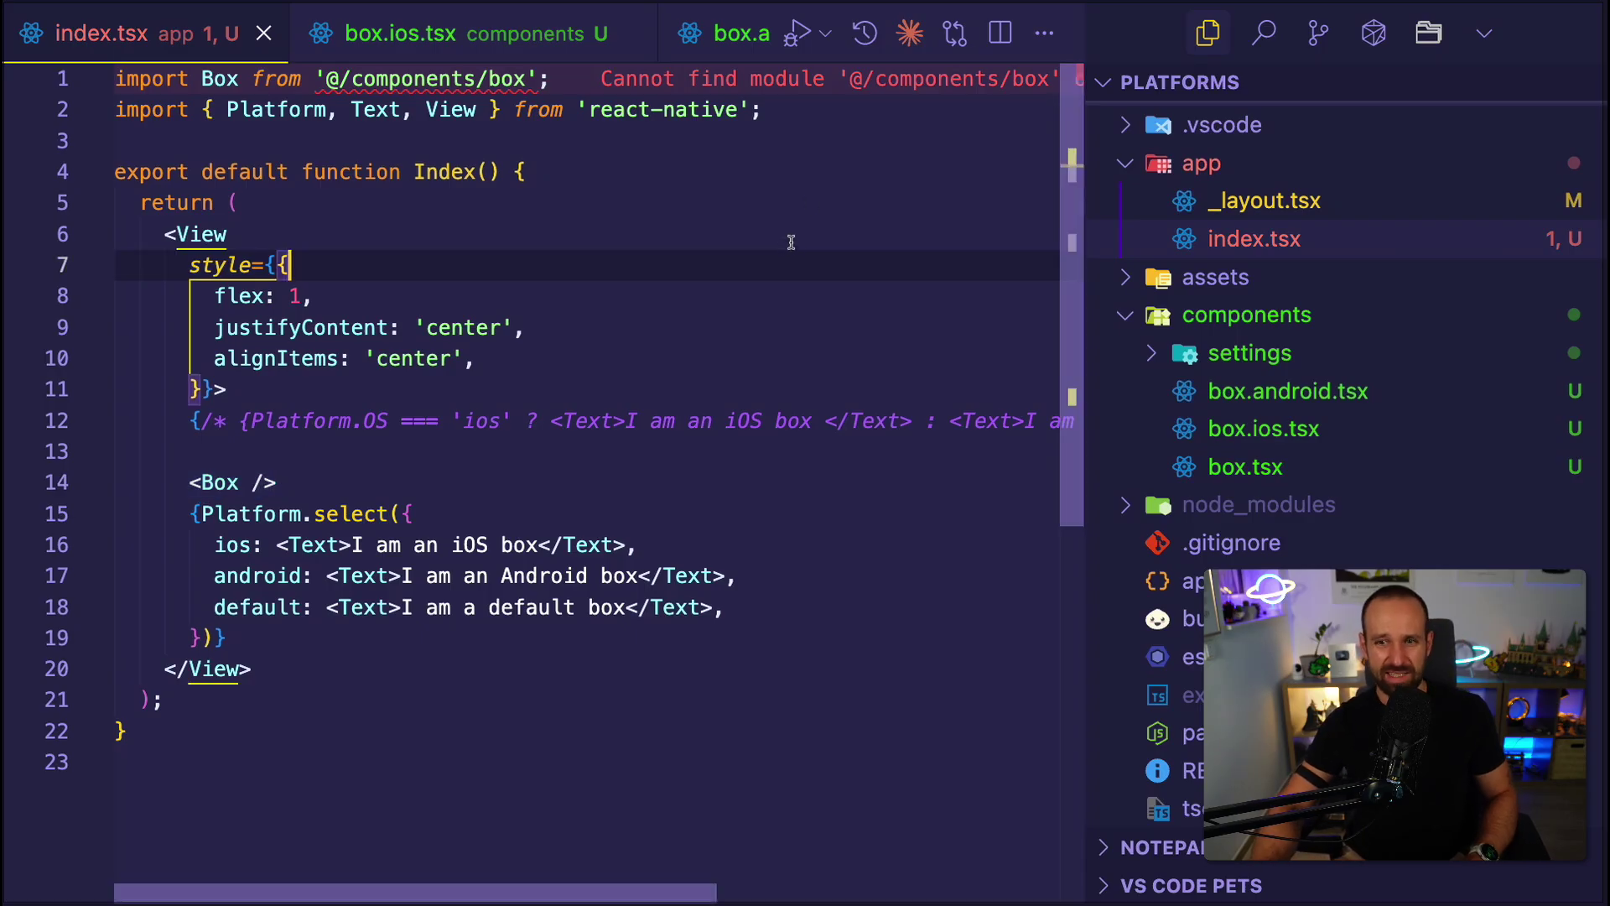
pyautogui.rightClick(1201, 165)
# Create app/settings.tsx and paste in the settings page component.
pyautogui.click(1239, 183)
pyautogui.write('setti')
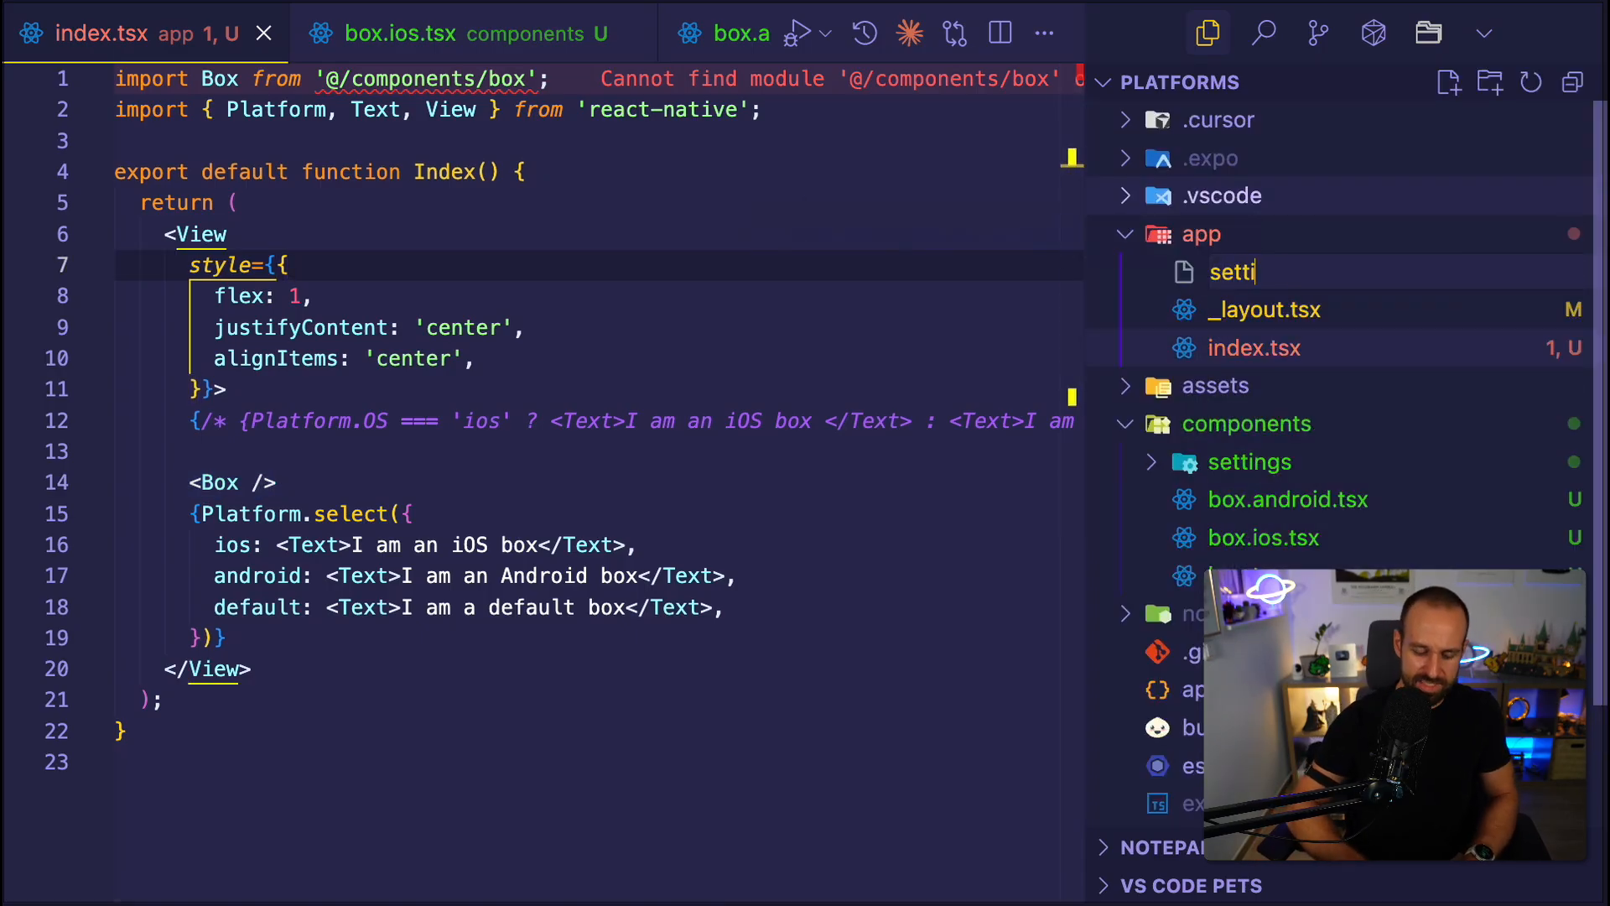
pyautogui.write('ngs.tsx')
pyautogui.press('Return')
pyautogui.write("import { StyleSheet, Text, View } from 'react-native'; const Page = () => {   return (     <View style={styles.container}>       <Text>I am the settings page</Text>     </View>   ); };  const styles = StyleSheet.create({   container: {     flex: 1,     justifyContent: 'center',     alignItems: 'center',   }, }); export default Page;")
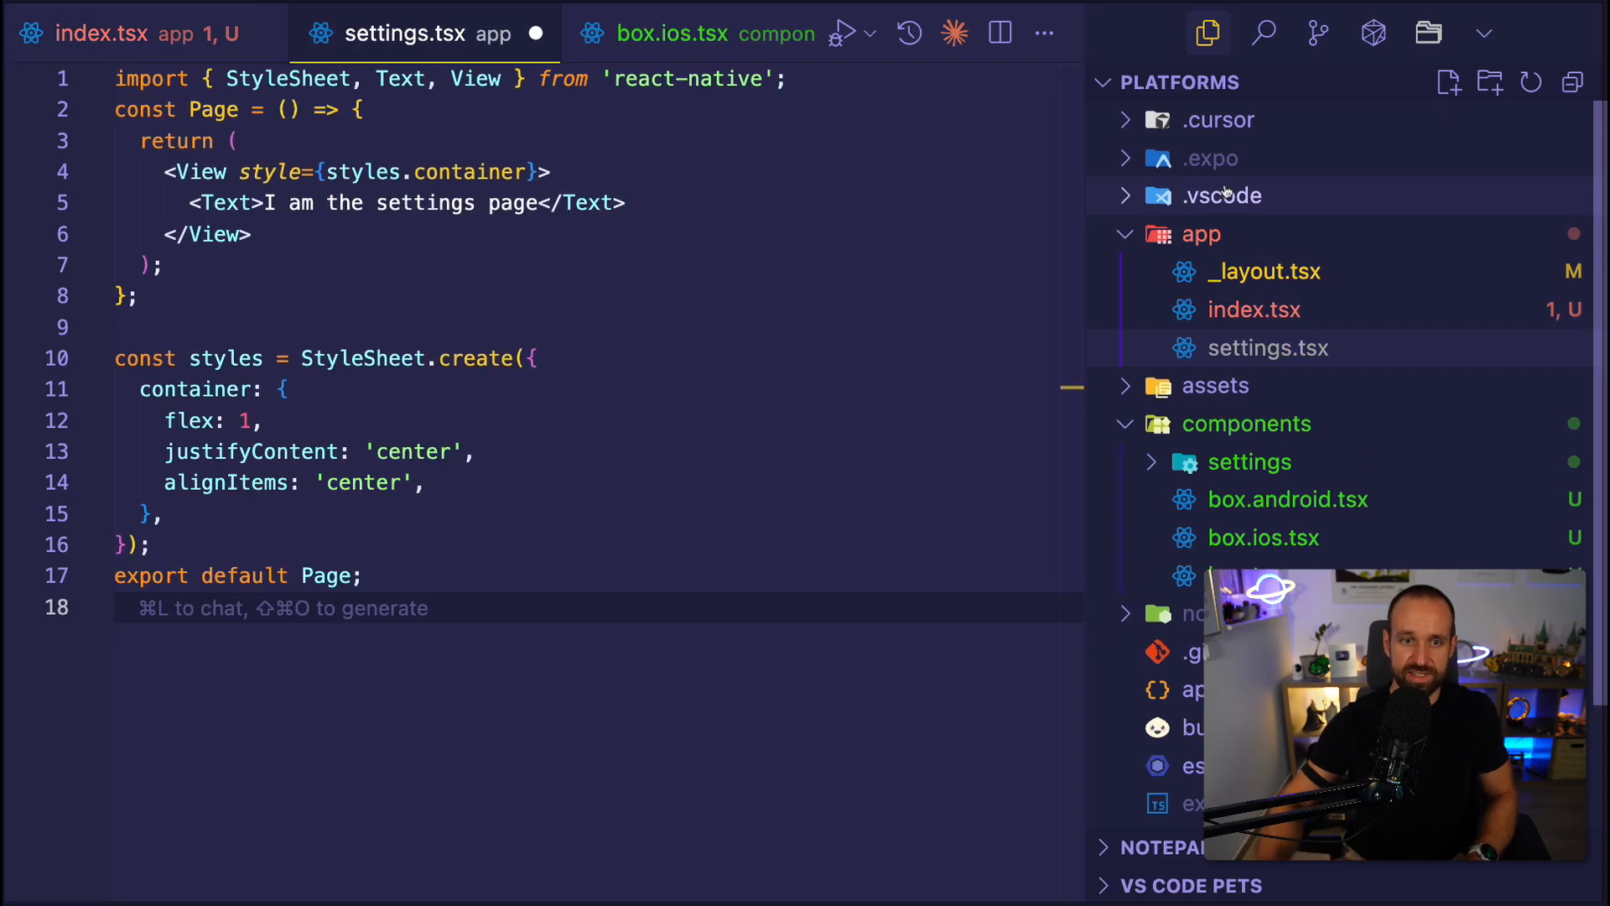
pyautogui.click(582, 326)
pyautogui.moveTo(1263, 271)
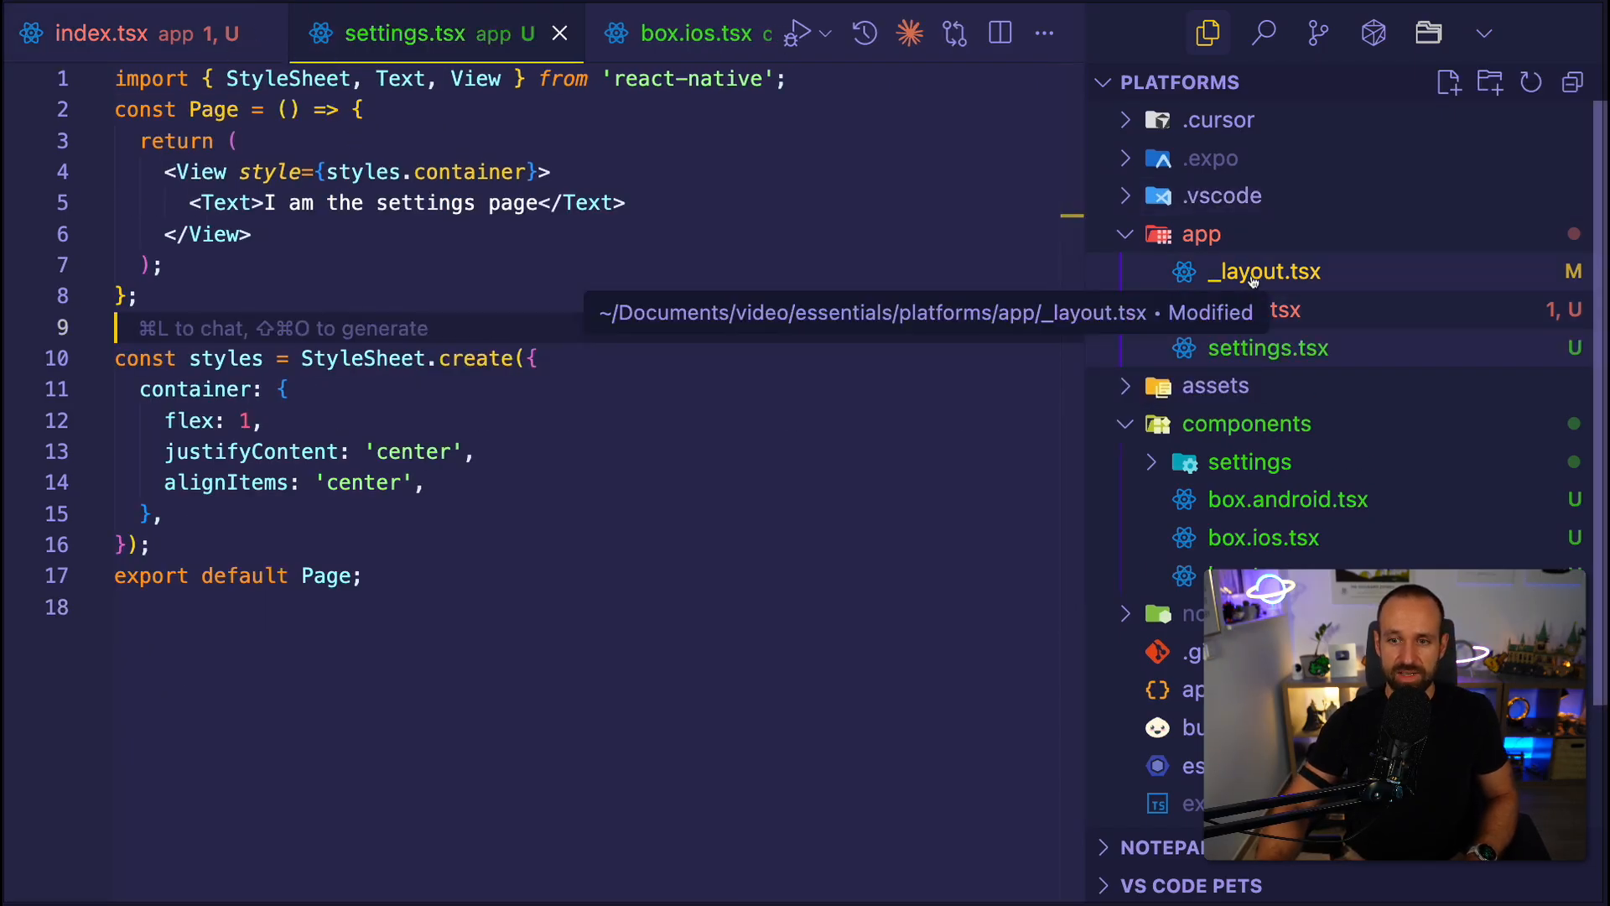
# Add a <Link href='/settings'> Settings link below Platform.select in index.tsx and follow it.
pyautogui.click(1284, 273)
pyautogui.click(1288, 309)
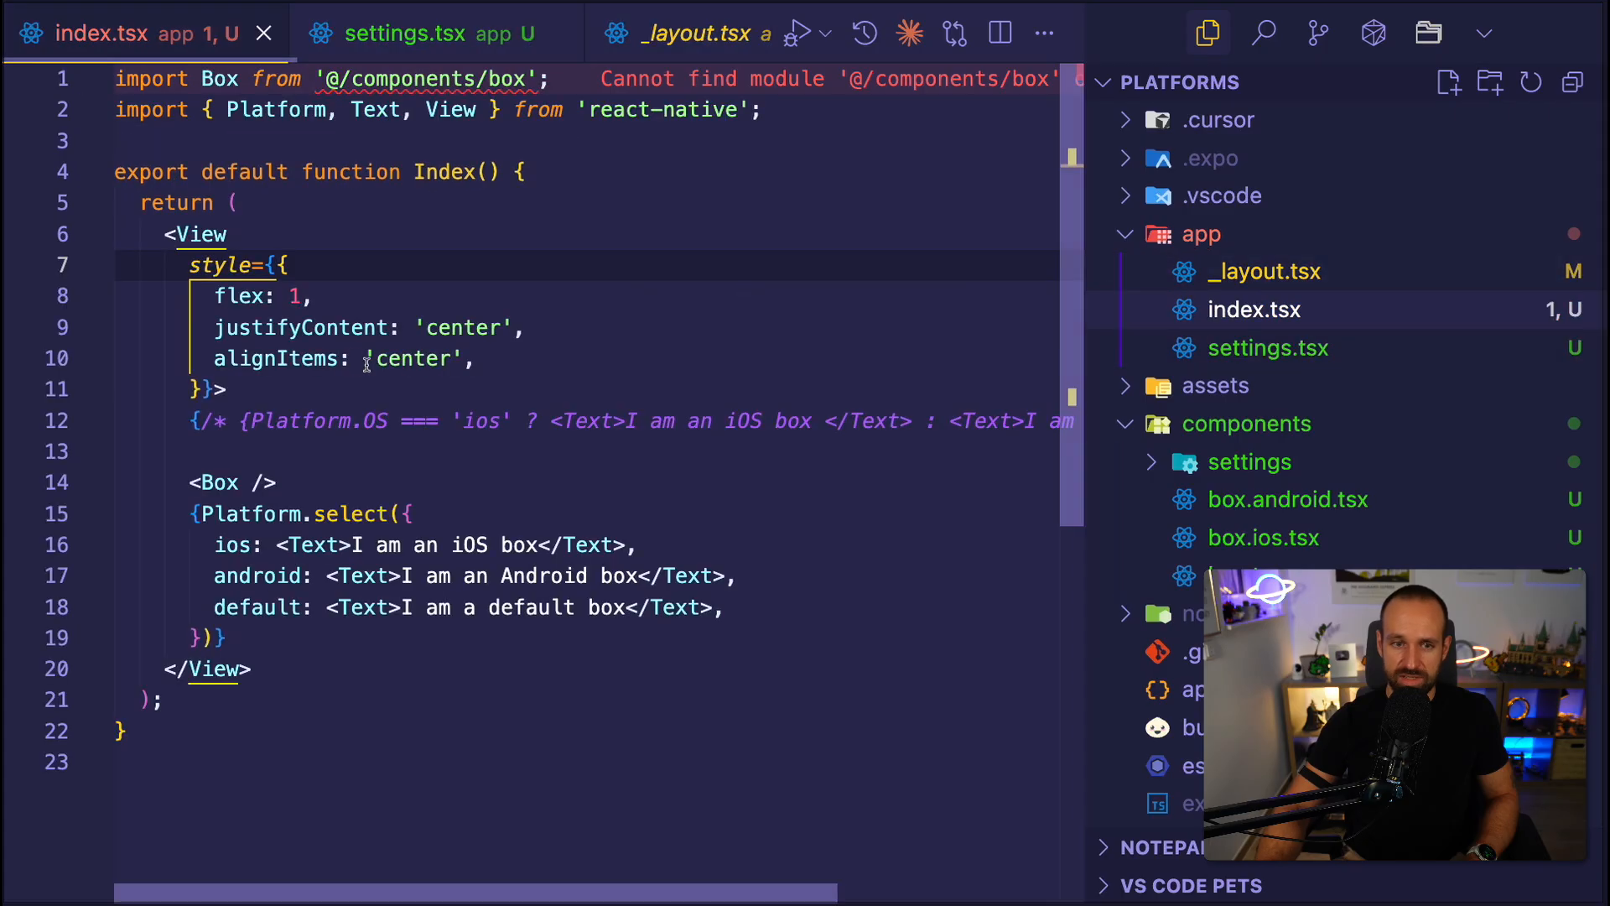
pyautogui.click(226, 638)
pyautogui.press('Return')
pyautogui.write('<L')
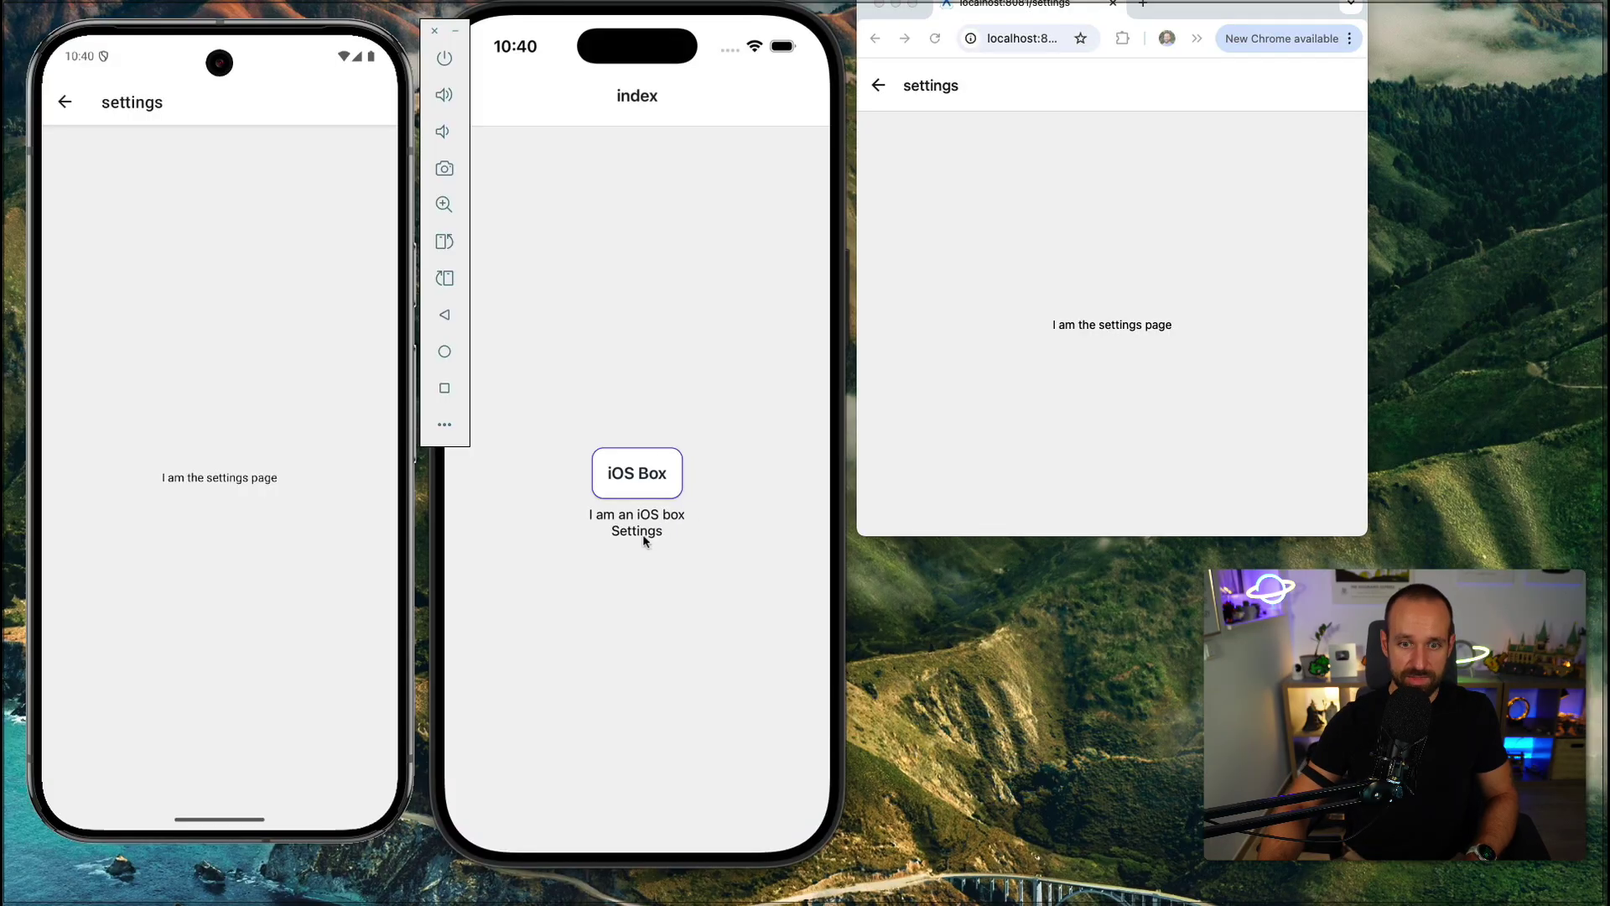
pyautogui.click(640, 531)
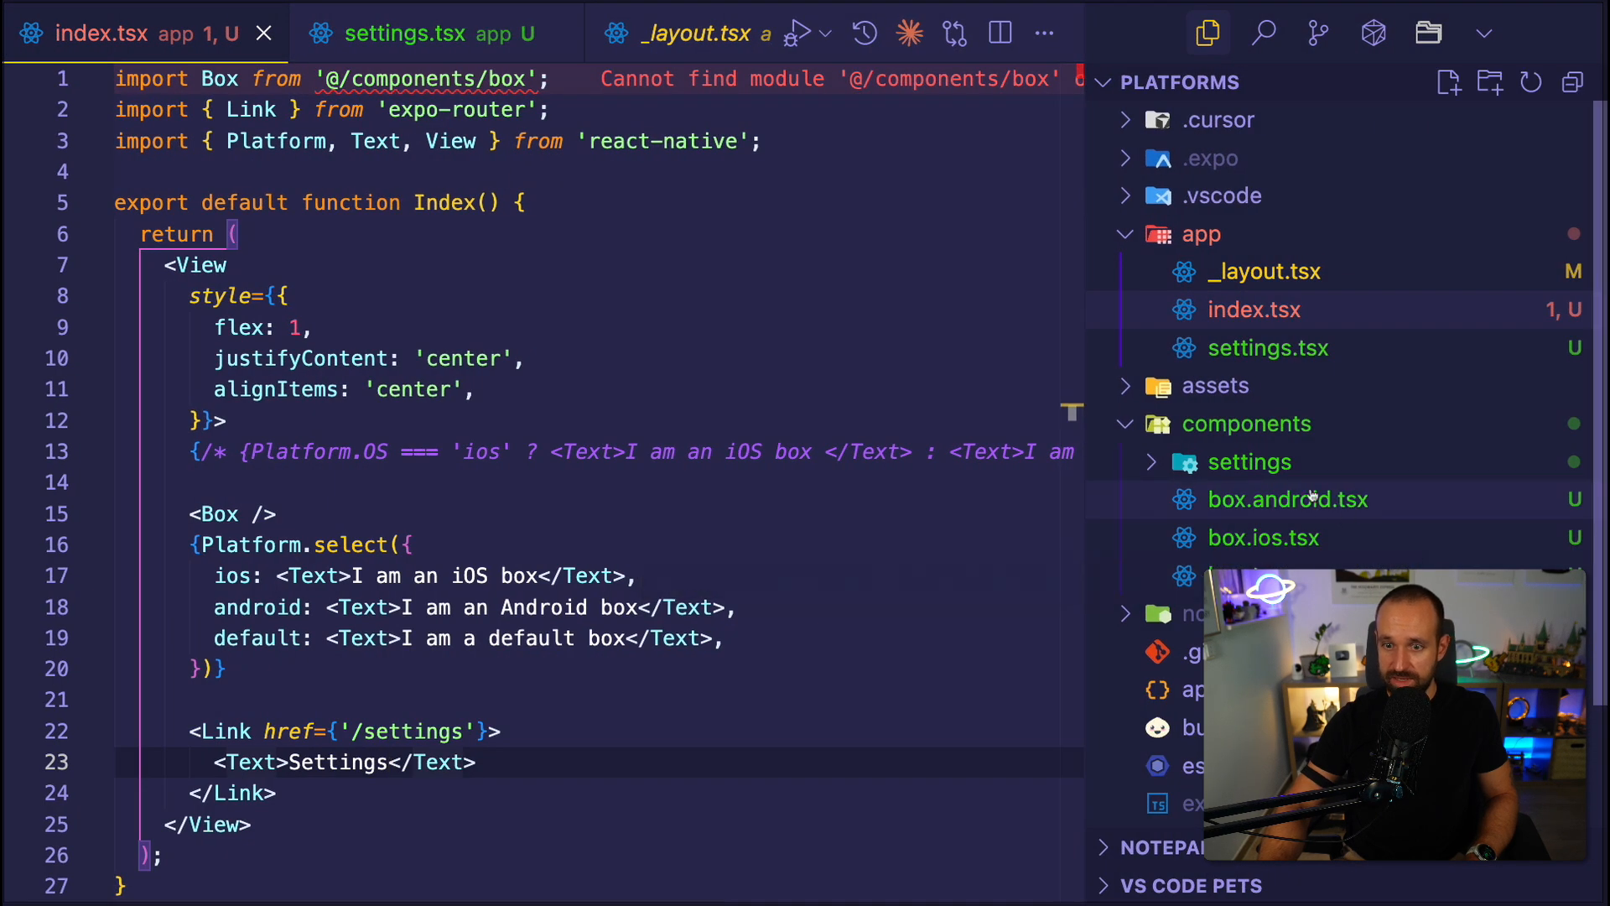
# Comment out all of settings.tsx and leave blank lines above the commented code.
pyautogui.click(1268, 348)
pyautogui.moveTo(378, 611); pyautogui.dragTo(113, 78)
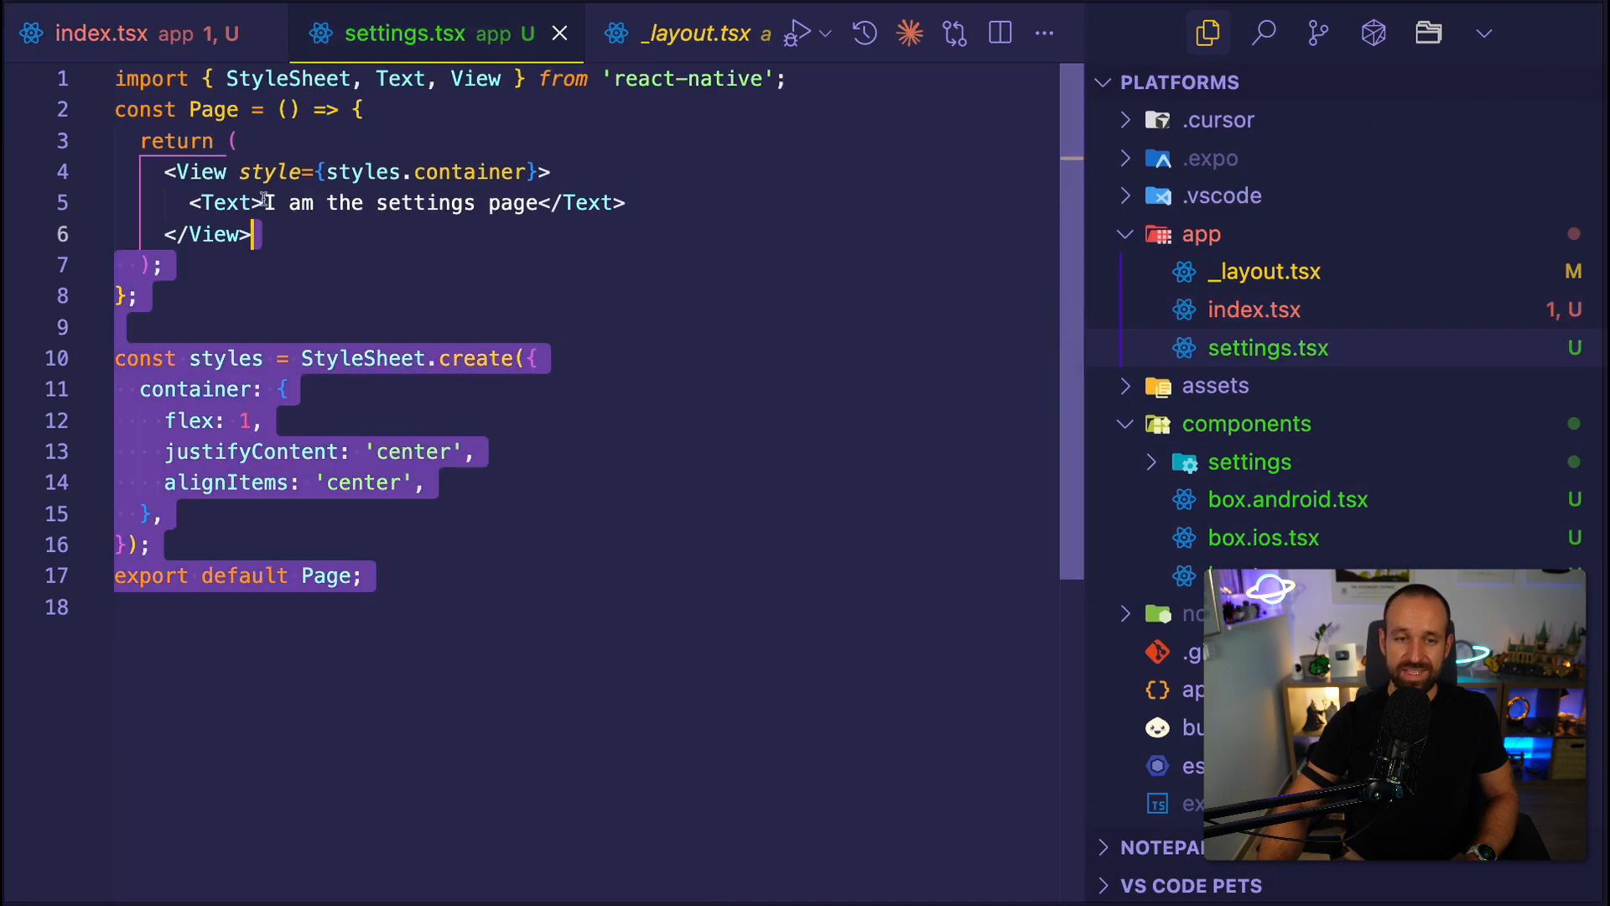
pyautogui.click(724, 499)
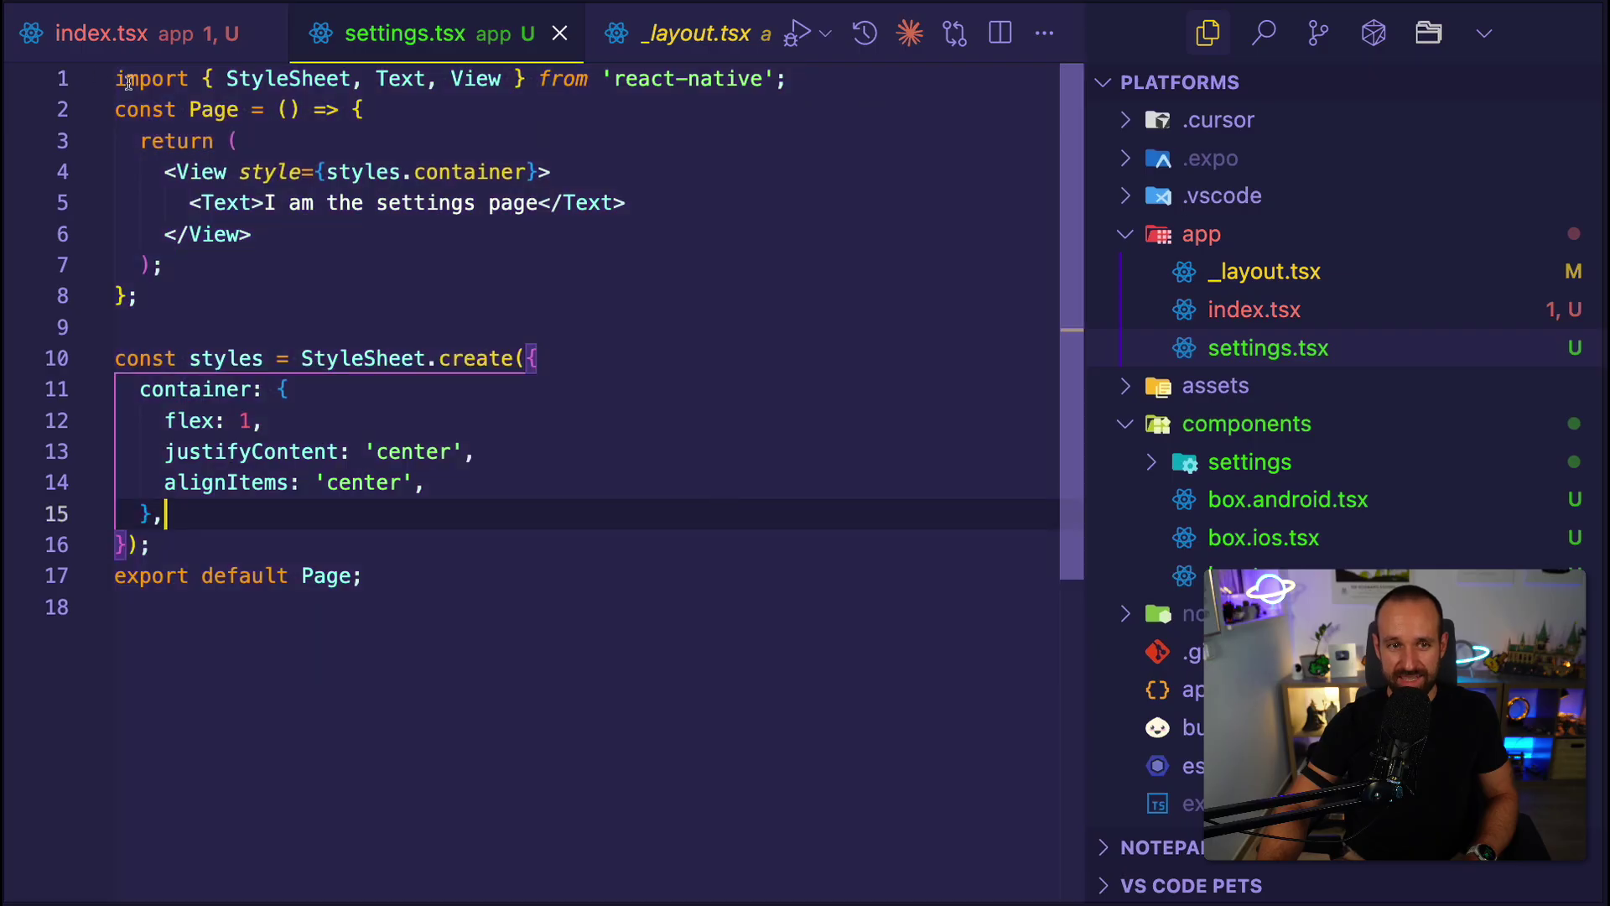
pyautogui.click(761, 473)
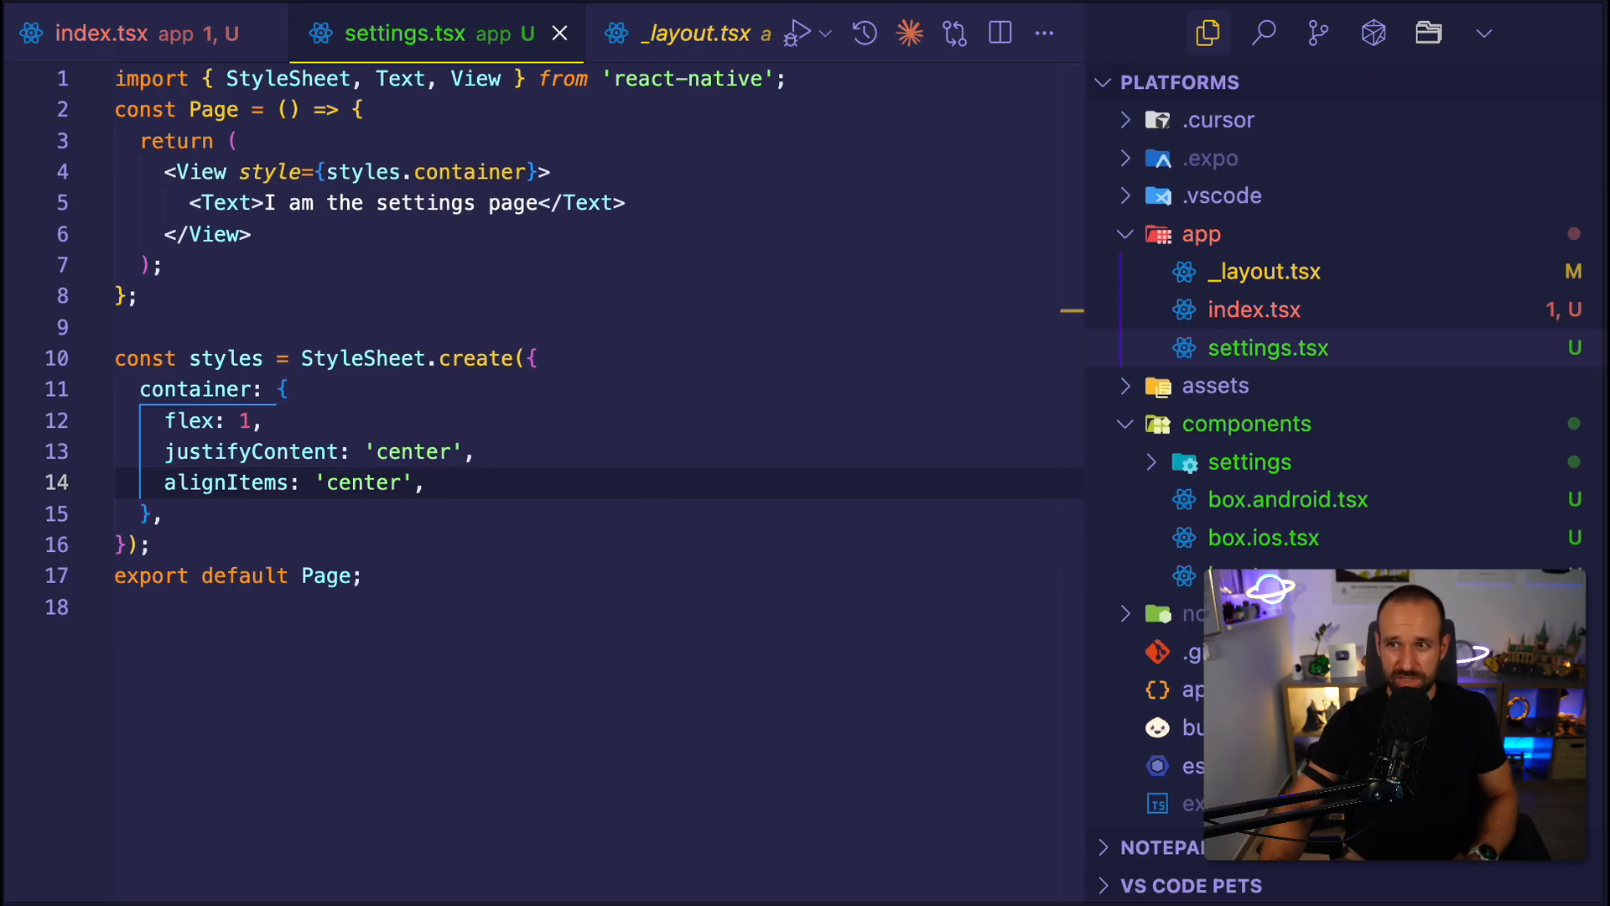
pyautogui.moveTo(479, 695); pyautogui.dragTo(117, 78)
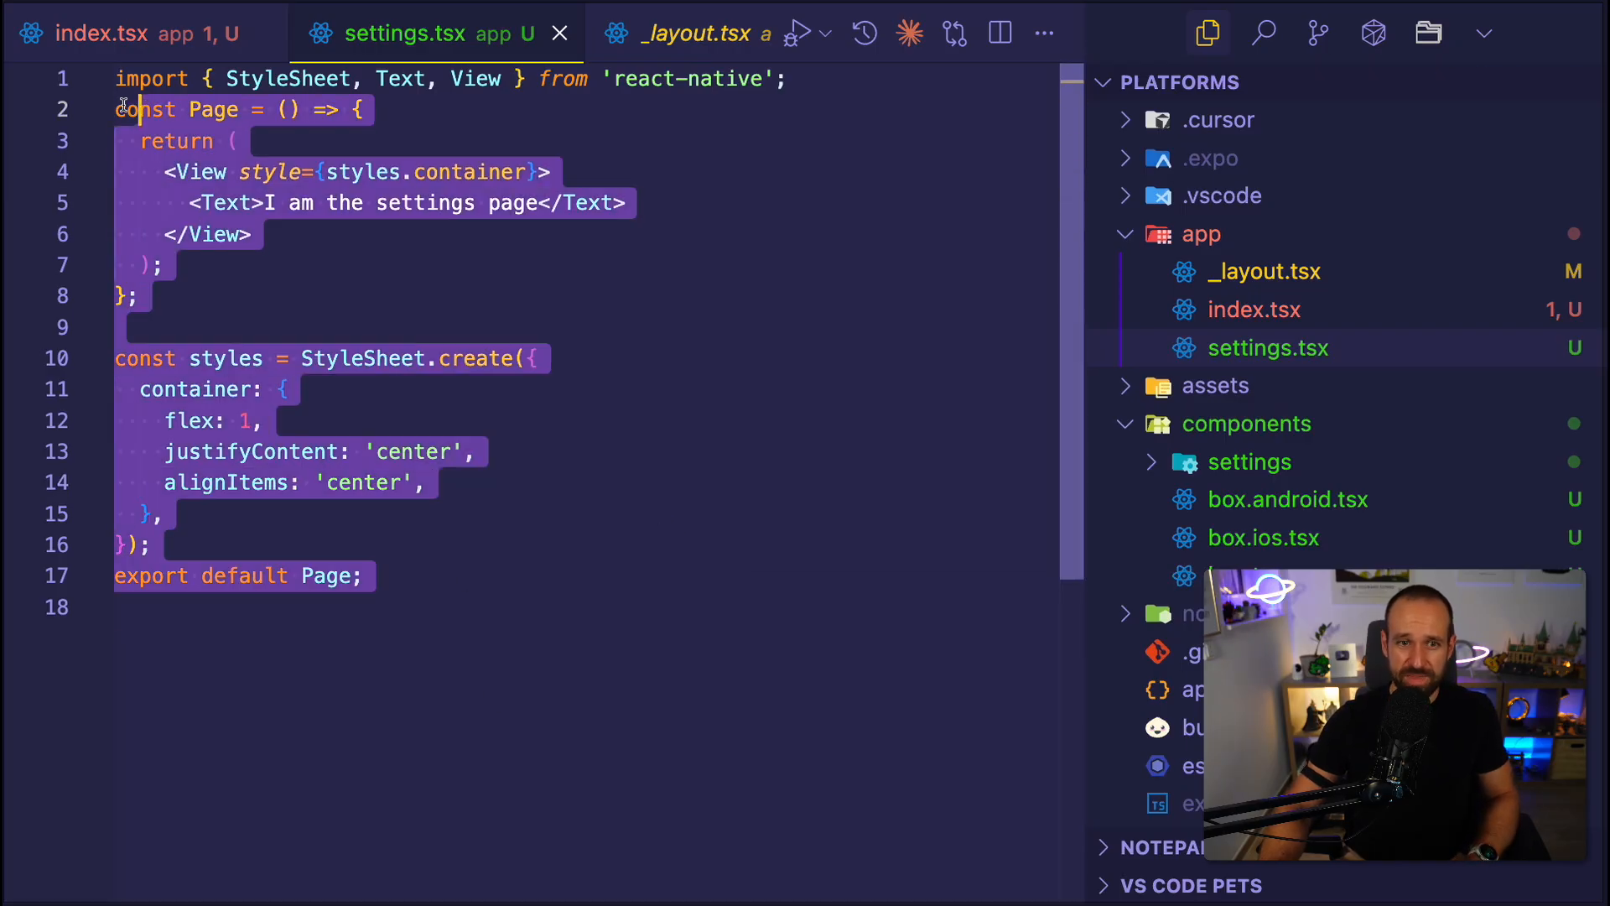
pyautogui.hotkey('ctrl', '/')
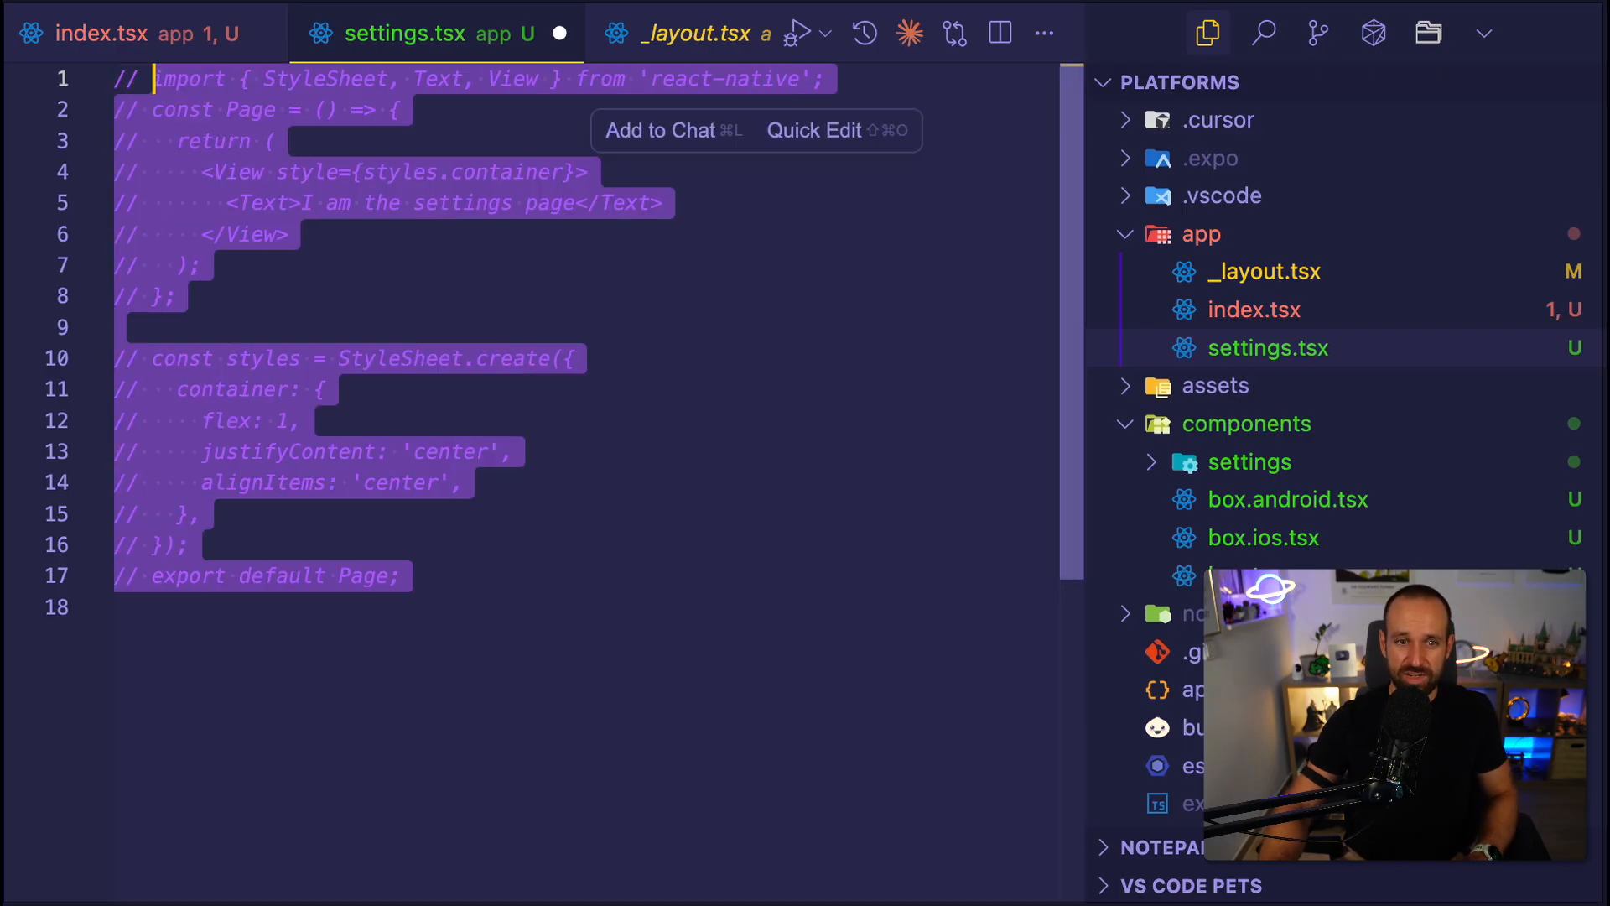
pyautogui.press('Left')
pyautogui.press('Return')
pyautogui.press('Return')
pyautogui.press('Return')
pyautogui.press('Up')
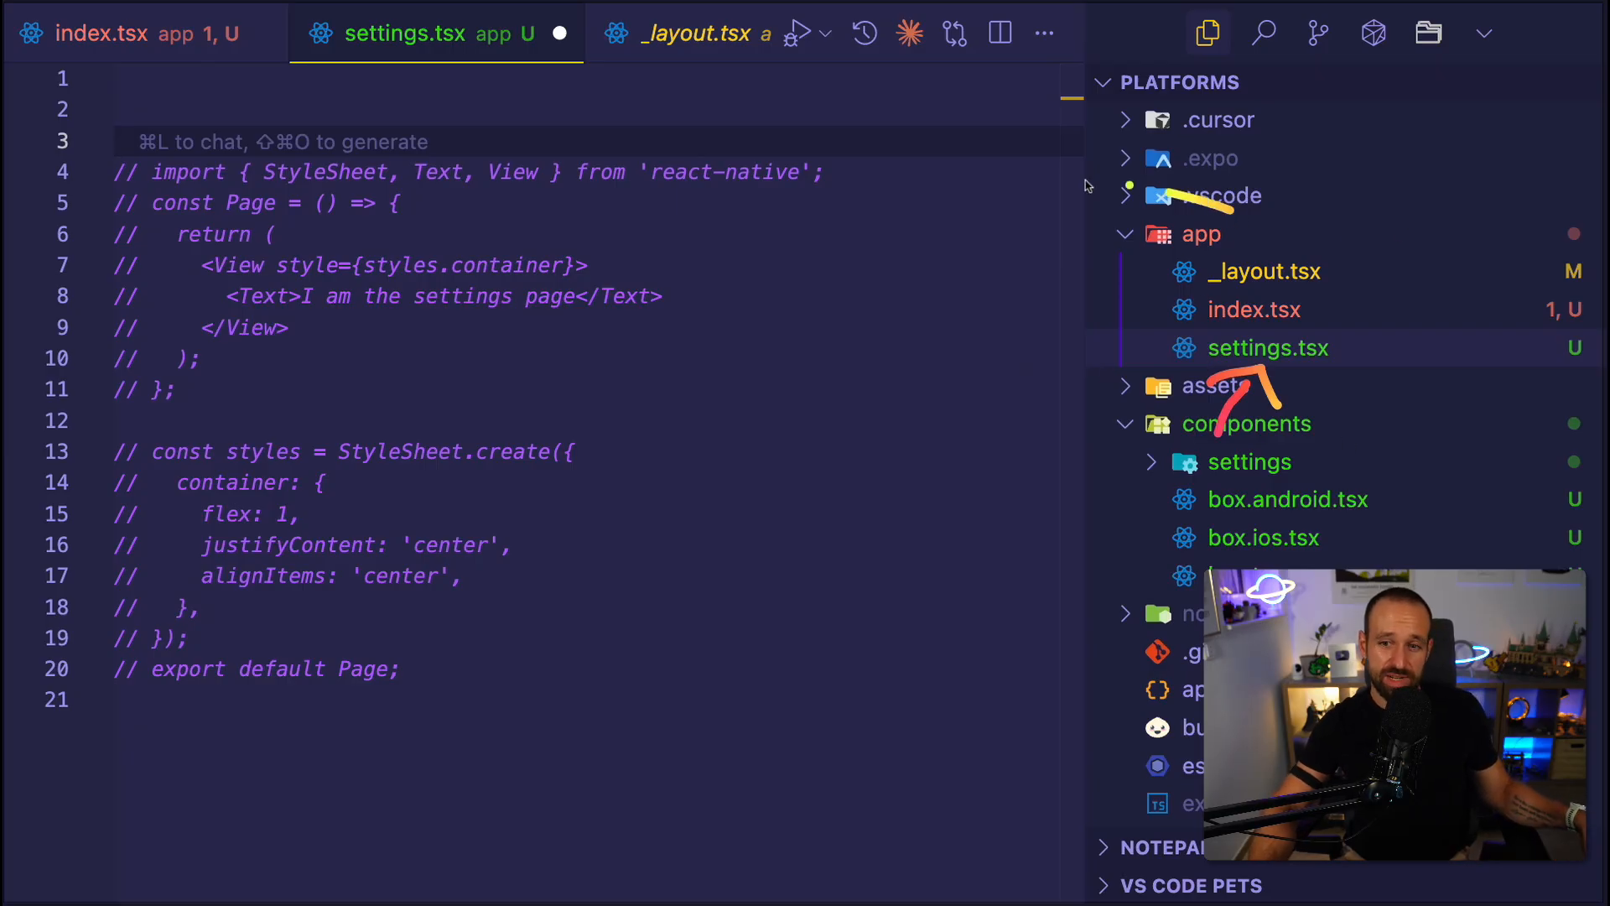
# Create a settings.ios.tsx file in the app folder, then delete it again.
pyautogui.moveTo(1086, 186); pyautogui.dragTo(1549, 302)
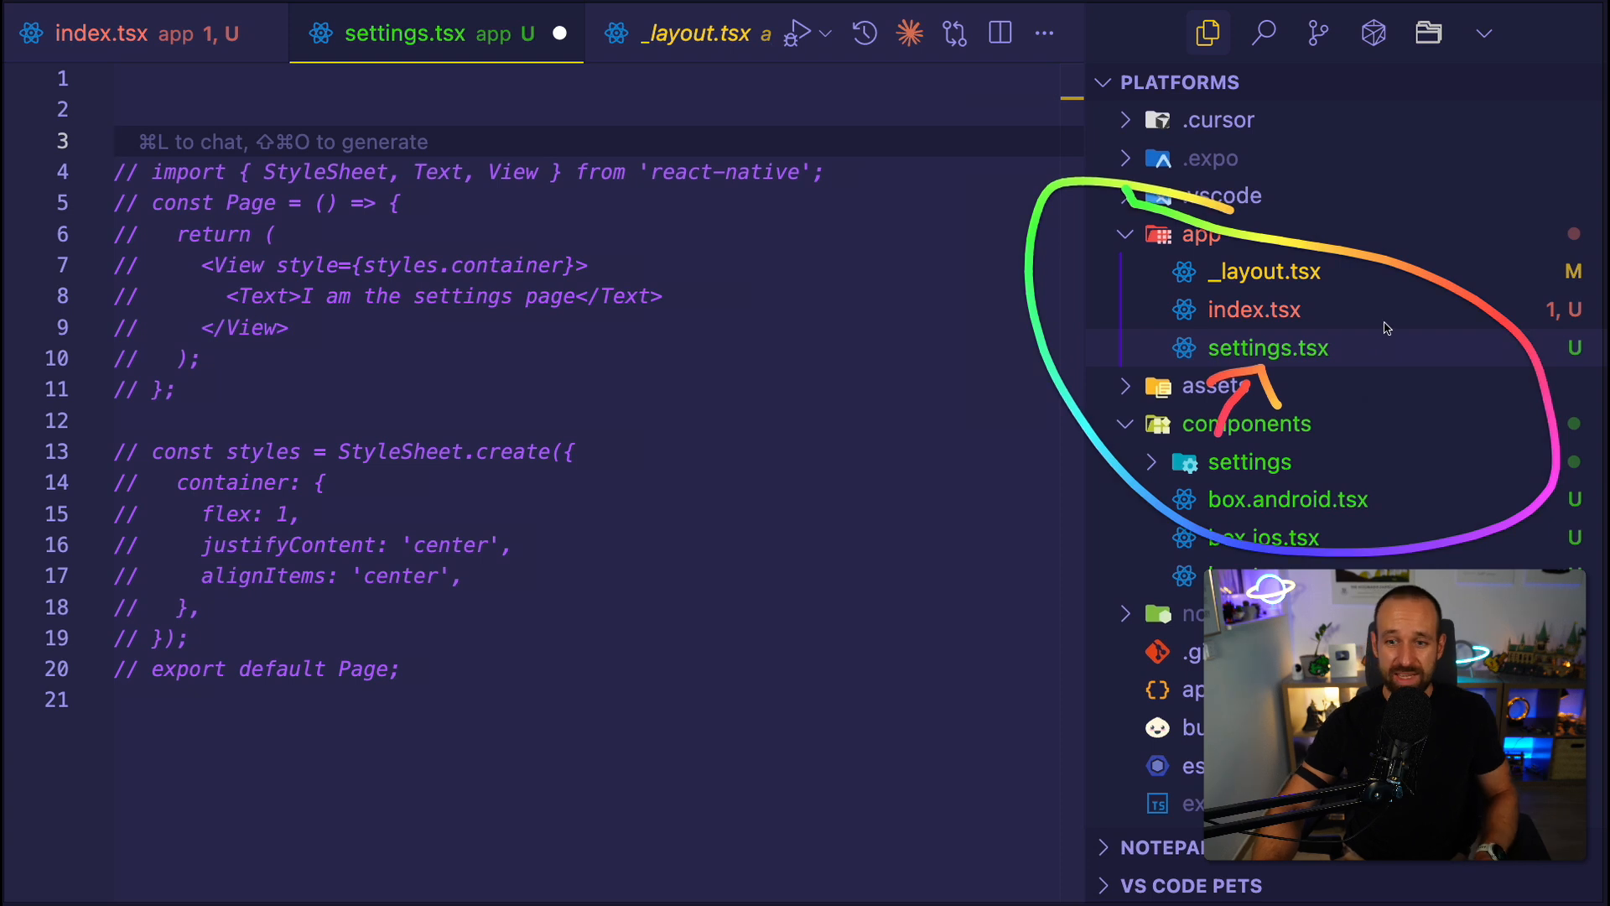
pyautogui.rightClick(1202, 234)
pyautogui.click(1258, 257)
pyautogui.write('settings.ios.ts')
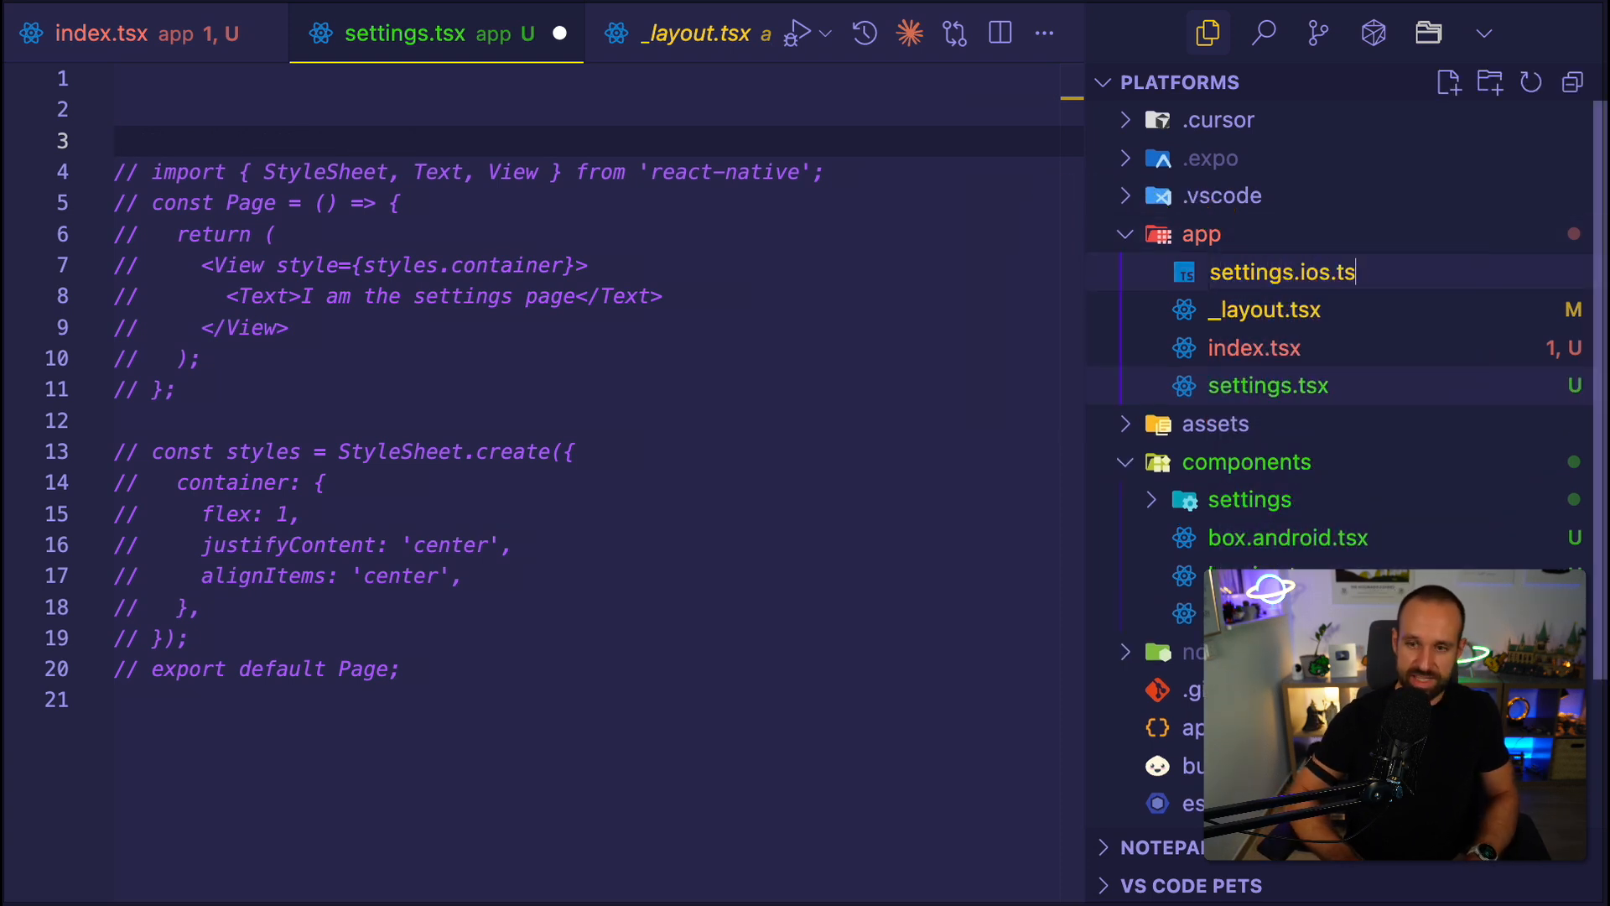
pyautogui.write('x')
pyautogui.press('Return')
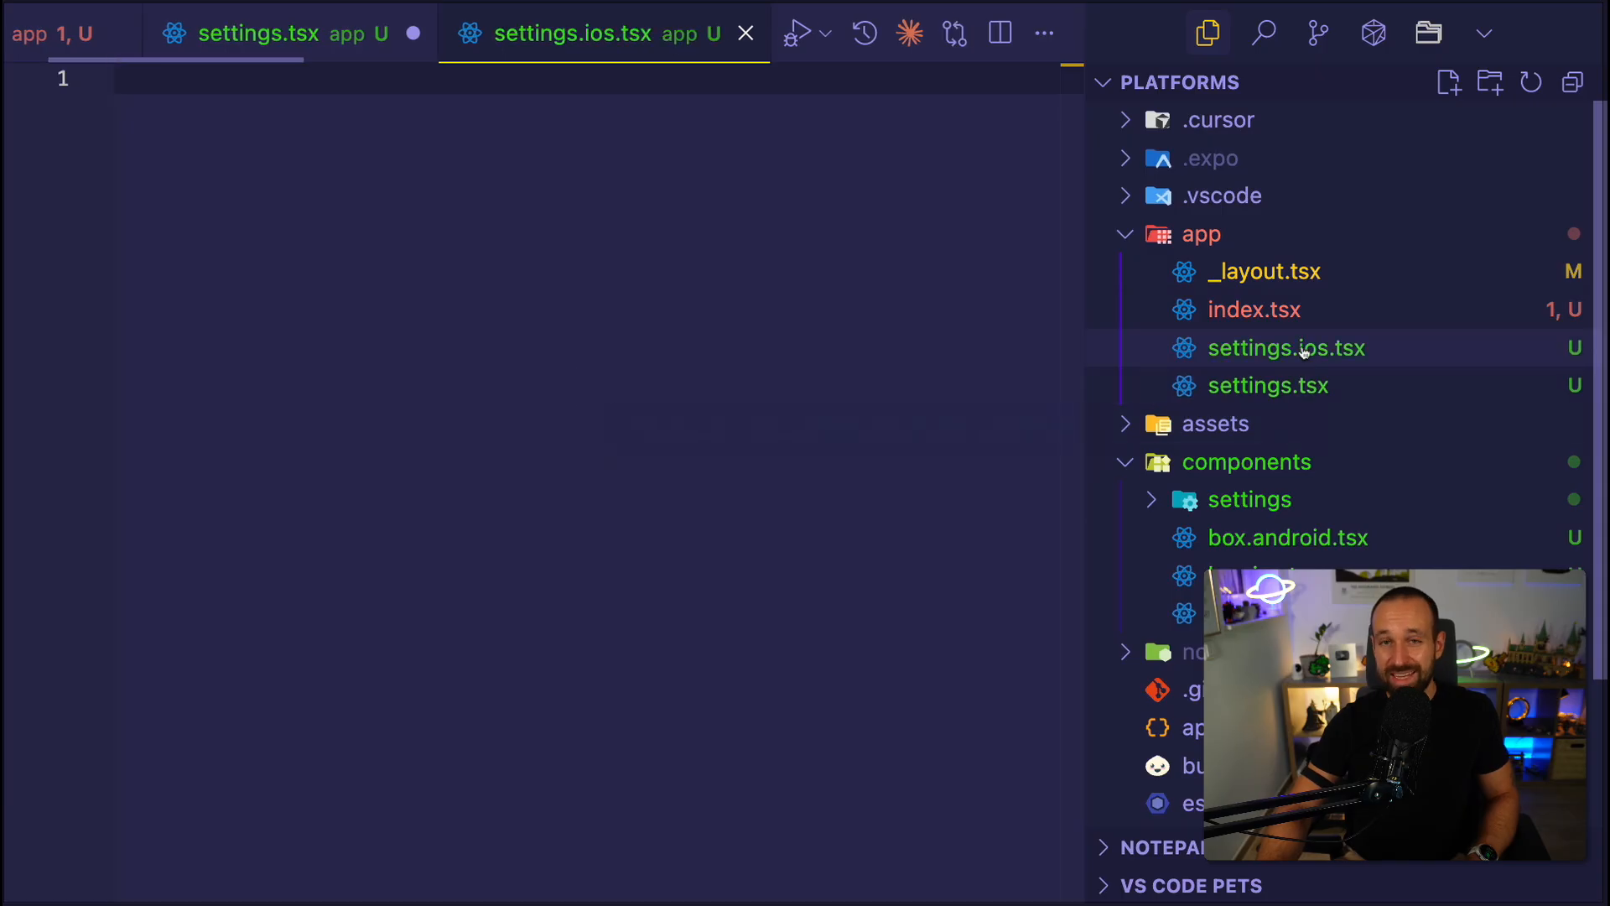
pyautogui.press('super+BackSpace')
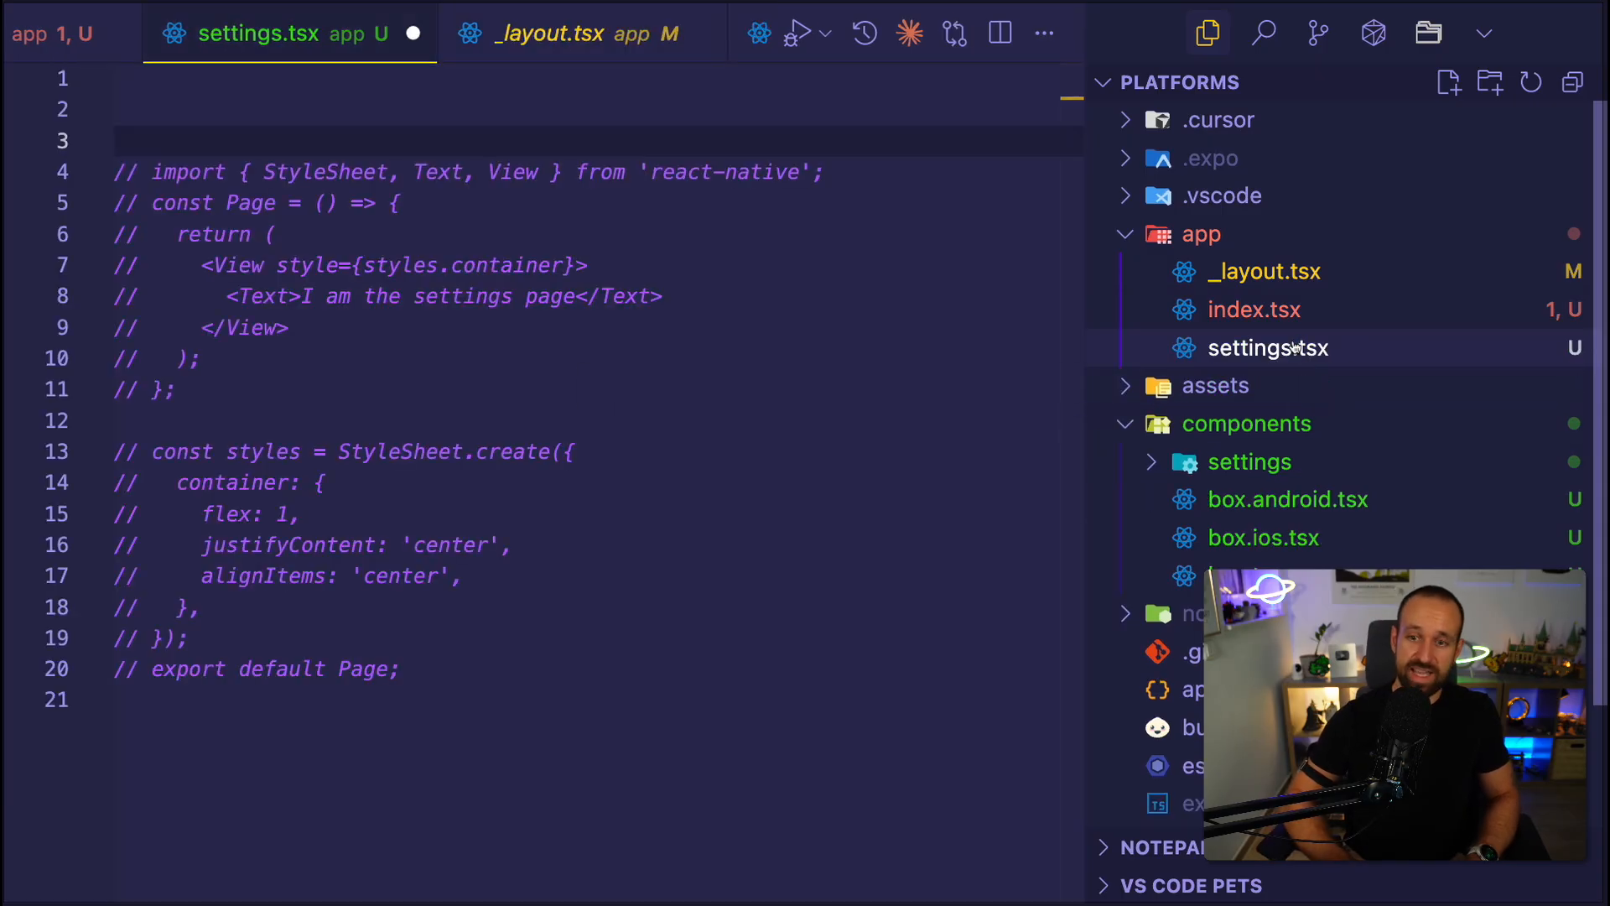
pyautogui.click(287, 84)
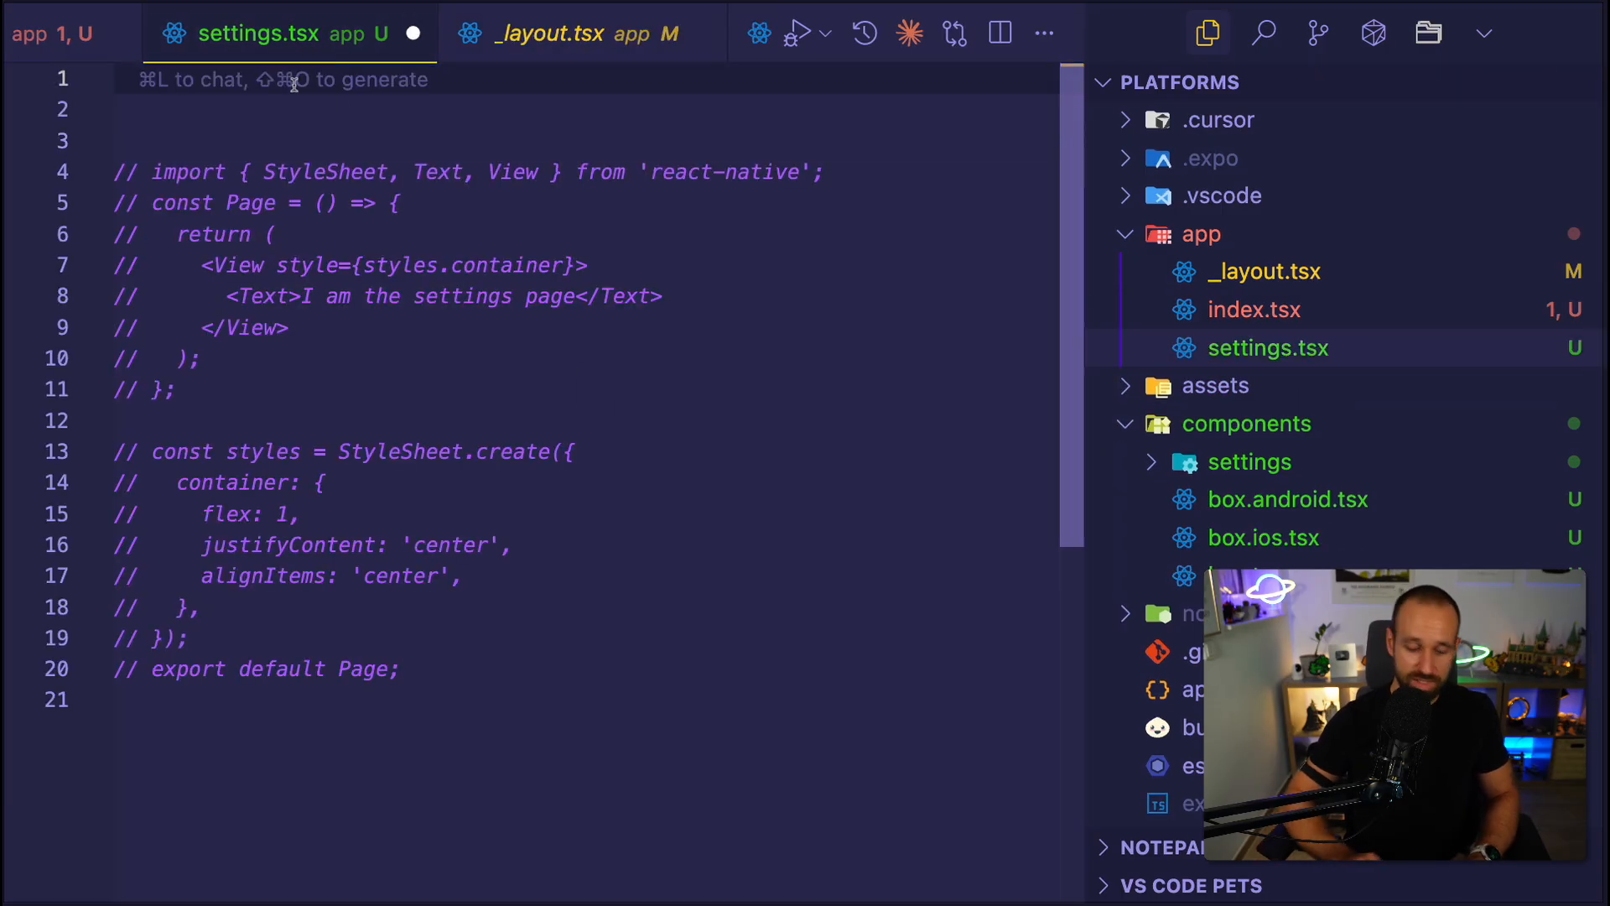
pyautogui.write('export { de')
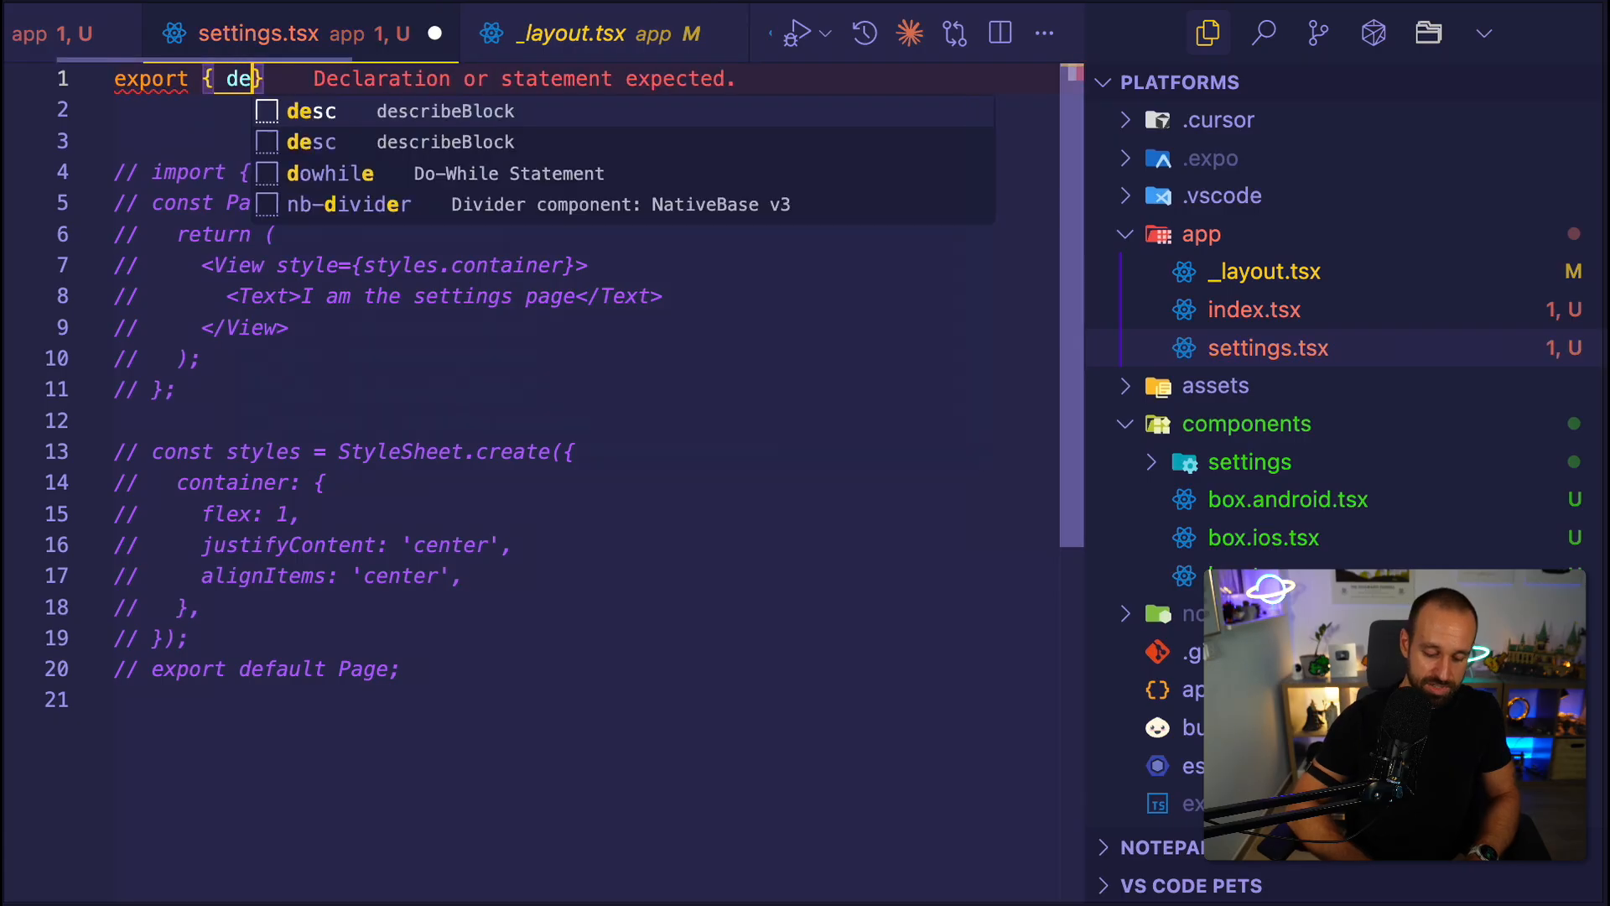
pyautogui.write('fault } fro')
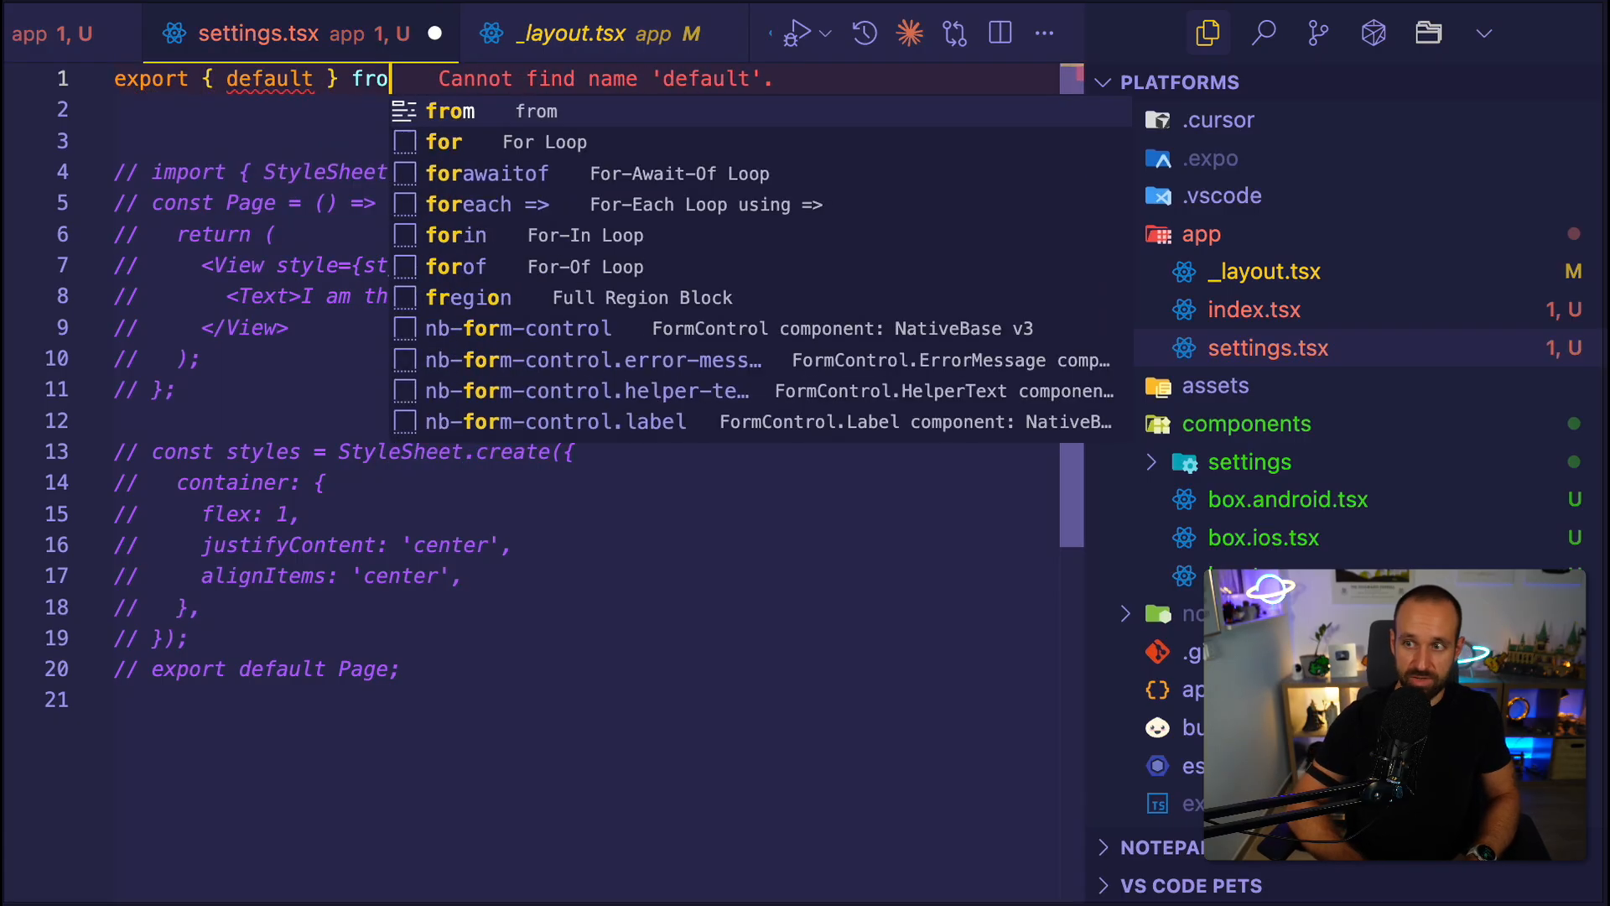
pyautogui.write("m '@co")
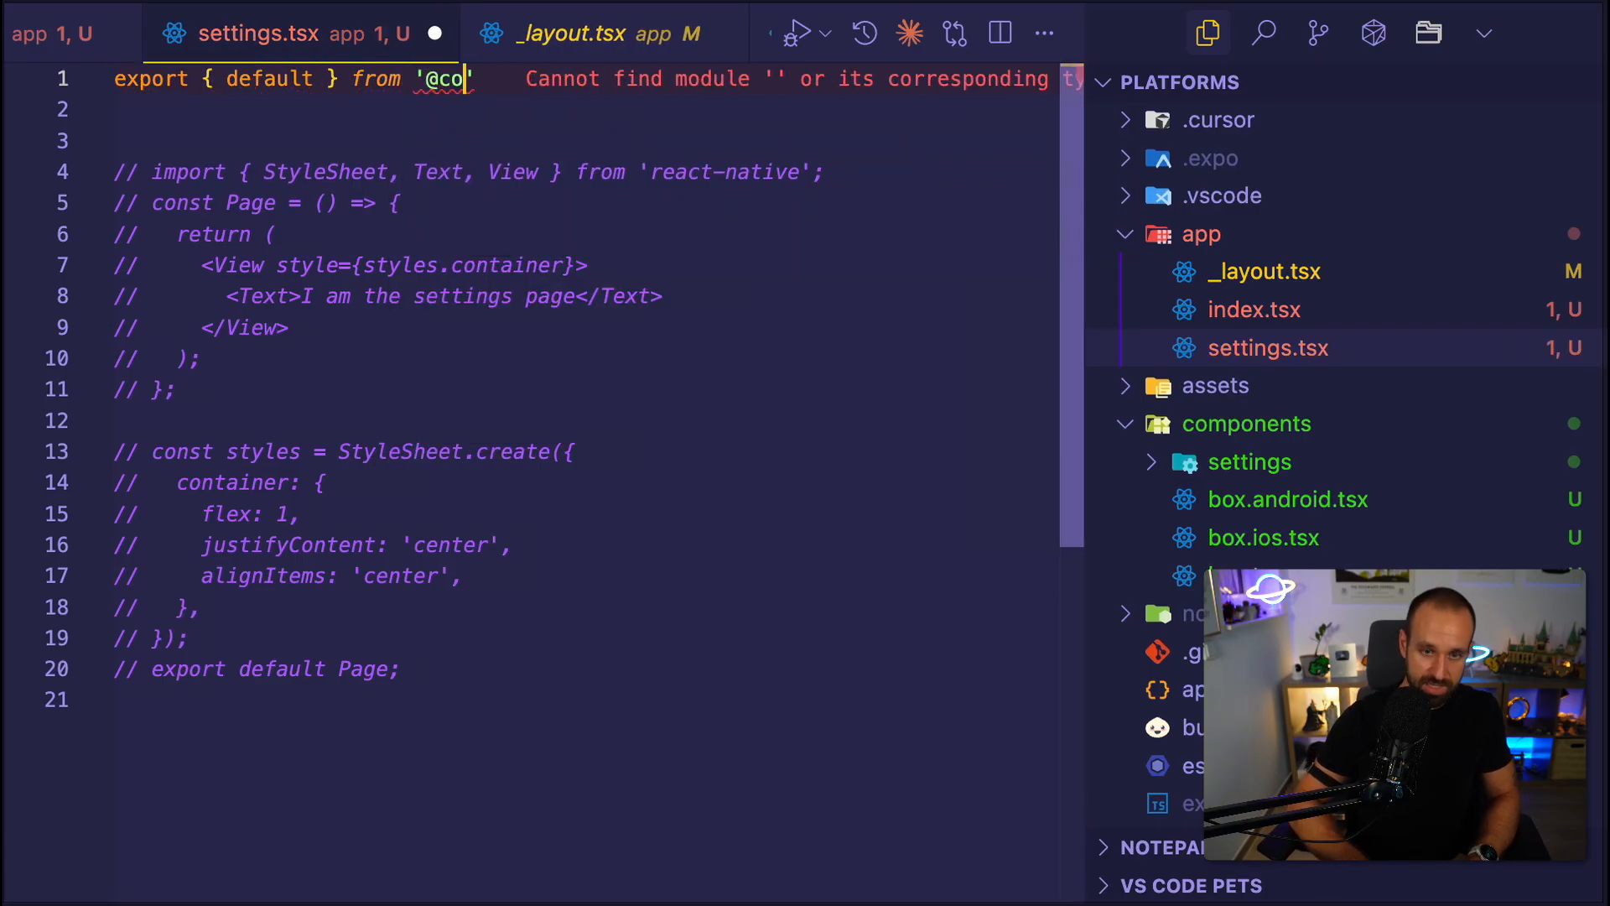
pyautogui.write('m')
# Write export { default } from '@/components/settings/page' in settings.tsx and save.
pyautogui.press('BackSpace')
pyautogui.press('BackSpace')
pyautogui.press('BackSpace')
pyautogui.write('/c')
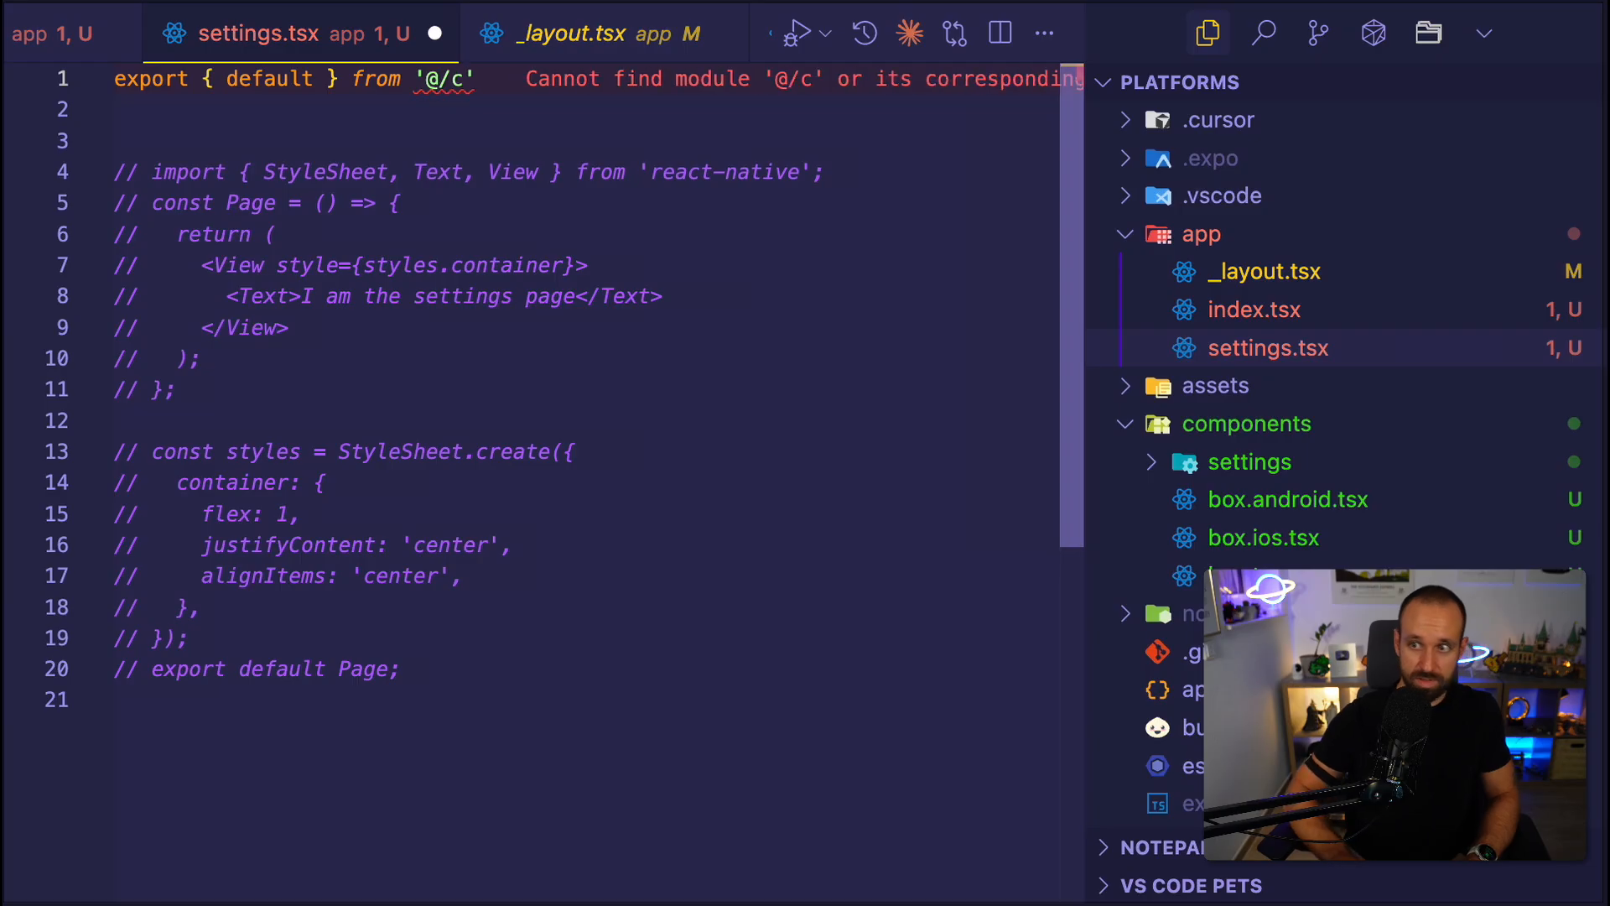
pyautogui.write('ompo')
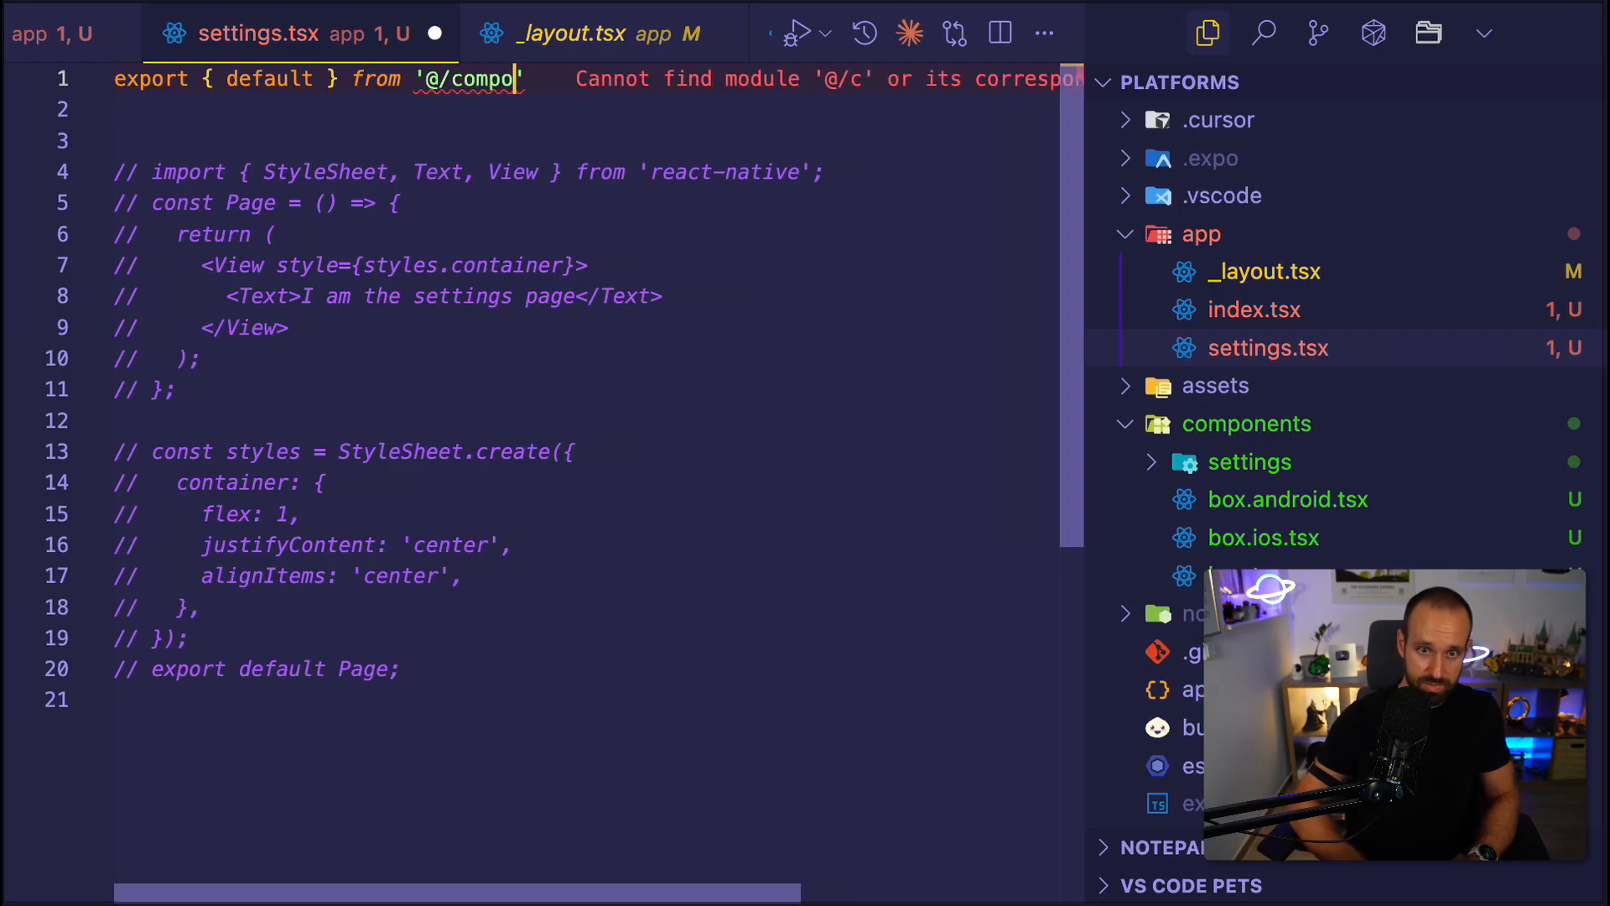
pyautogui.write('nents/')
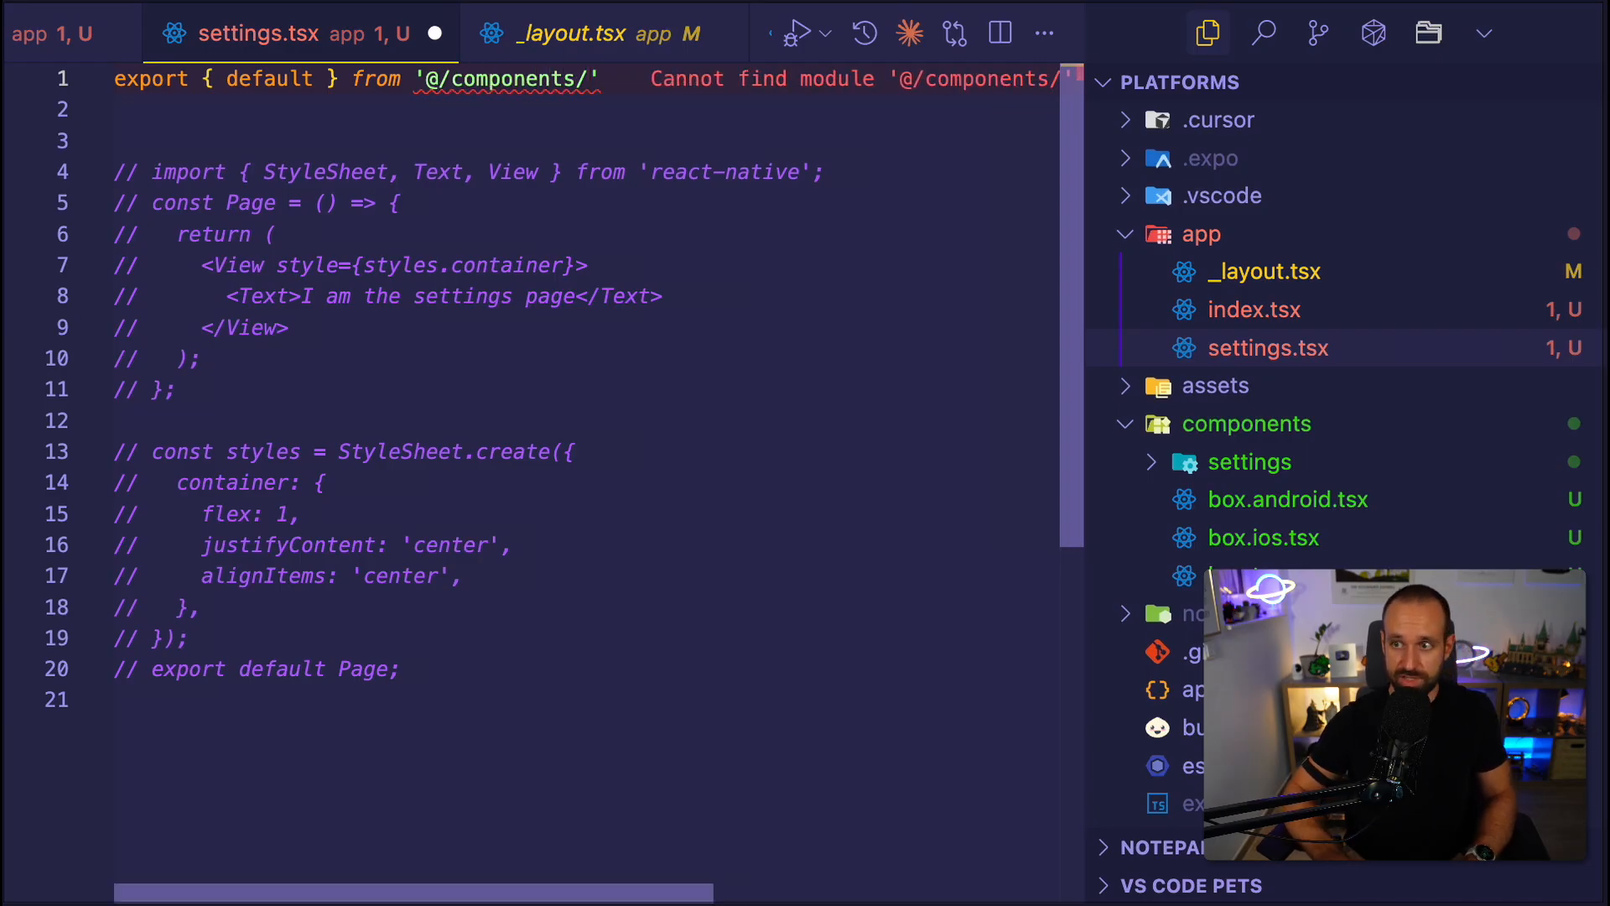
pyautogui.write('settings/page')
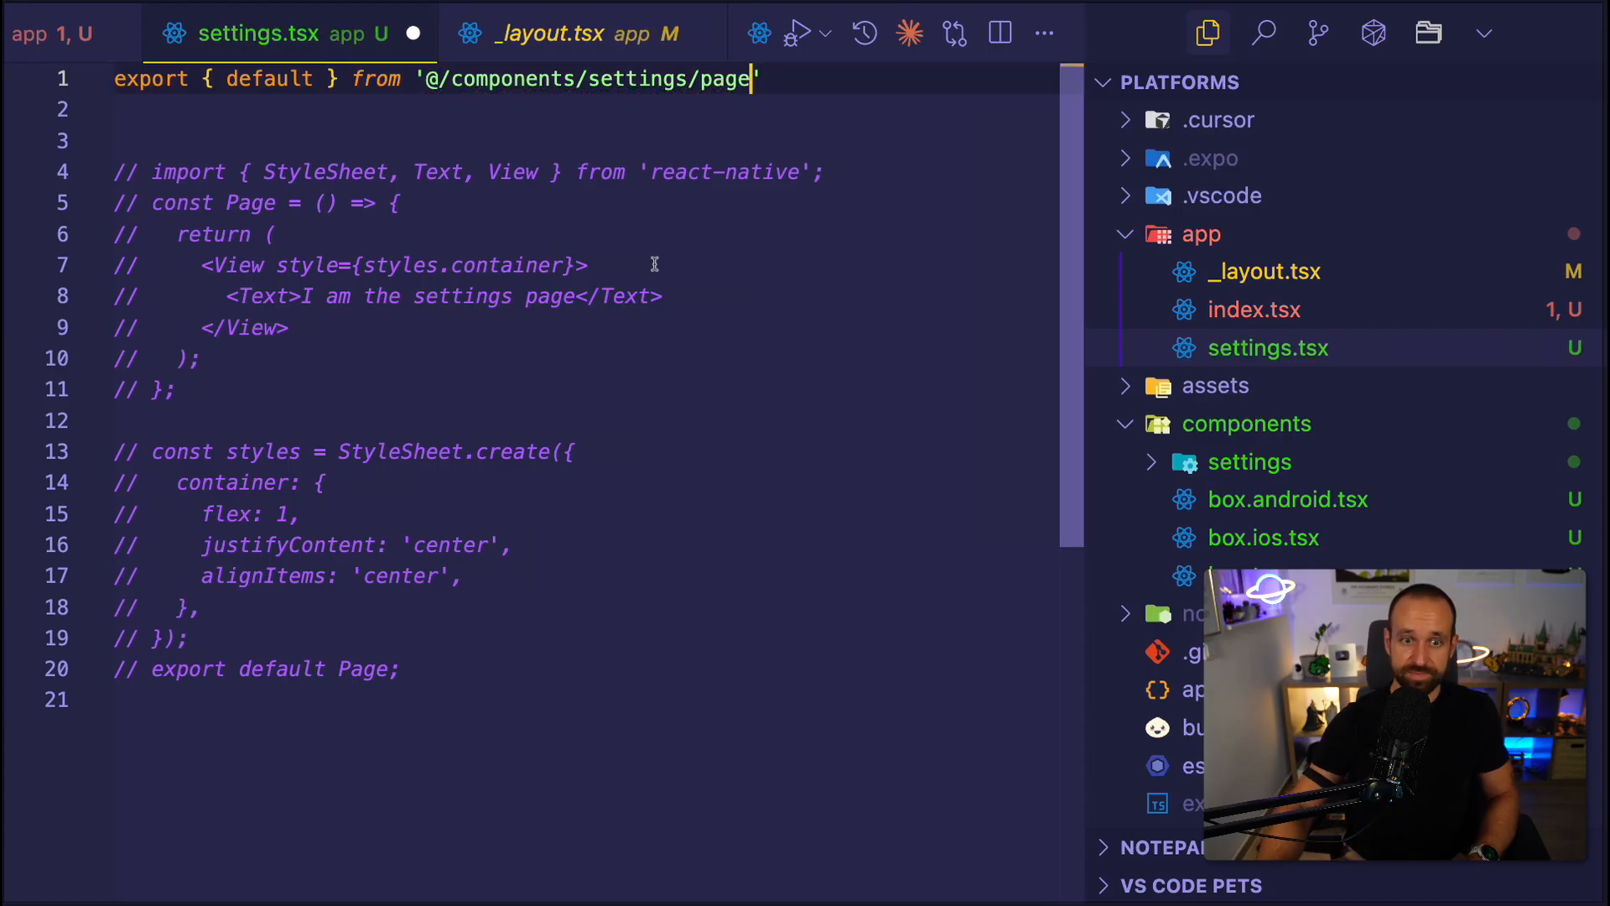
pyautogui.hotkey('ctrl', 's')
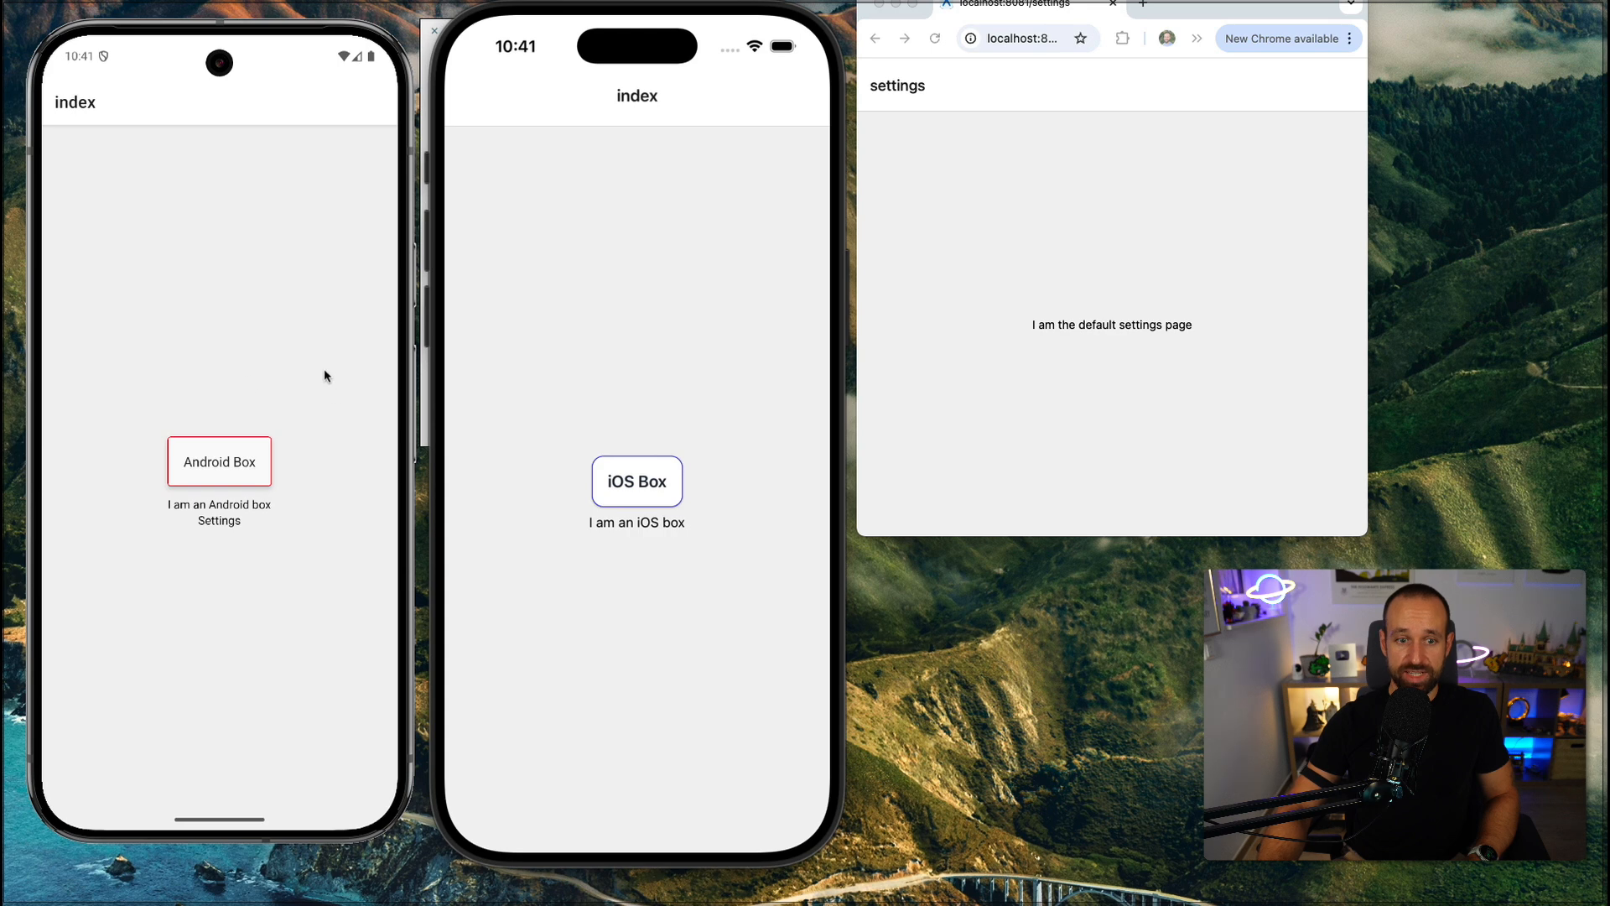
# Open the Settings page on the Android emulator, showing the native settings page.
pyautogui.click(216, 520)
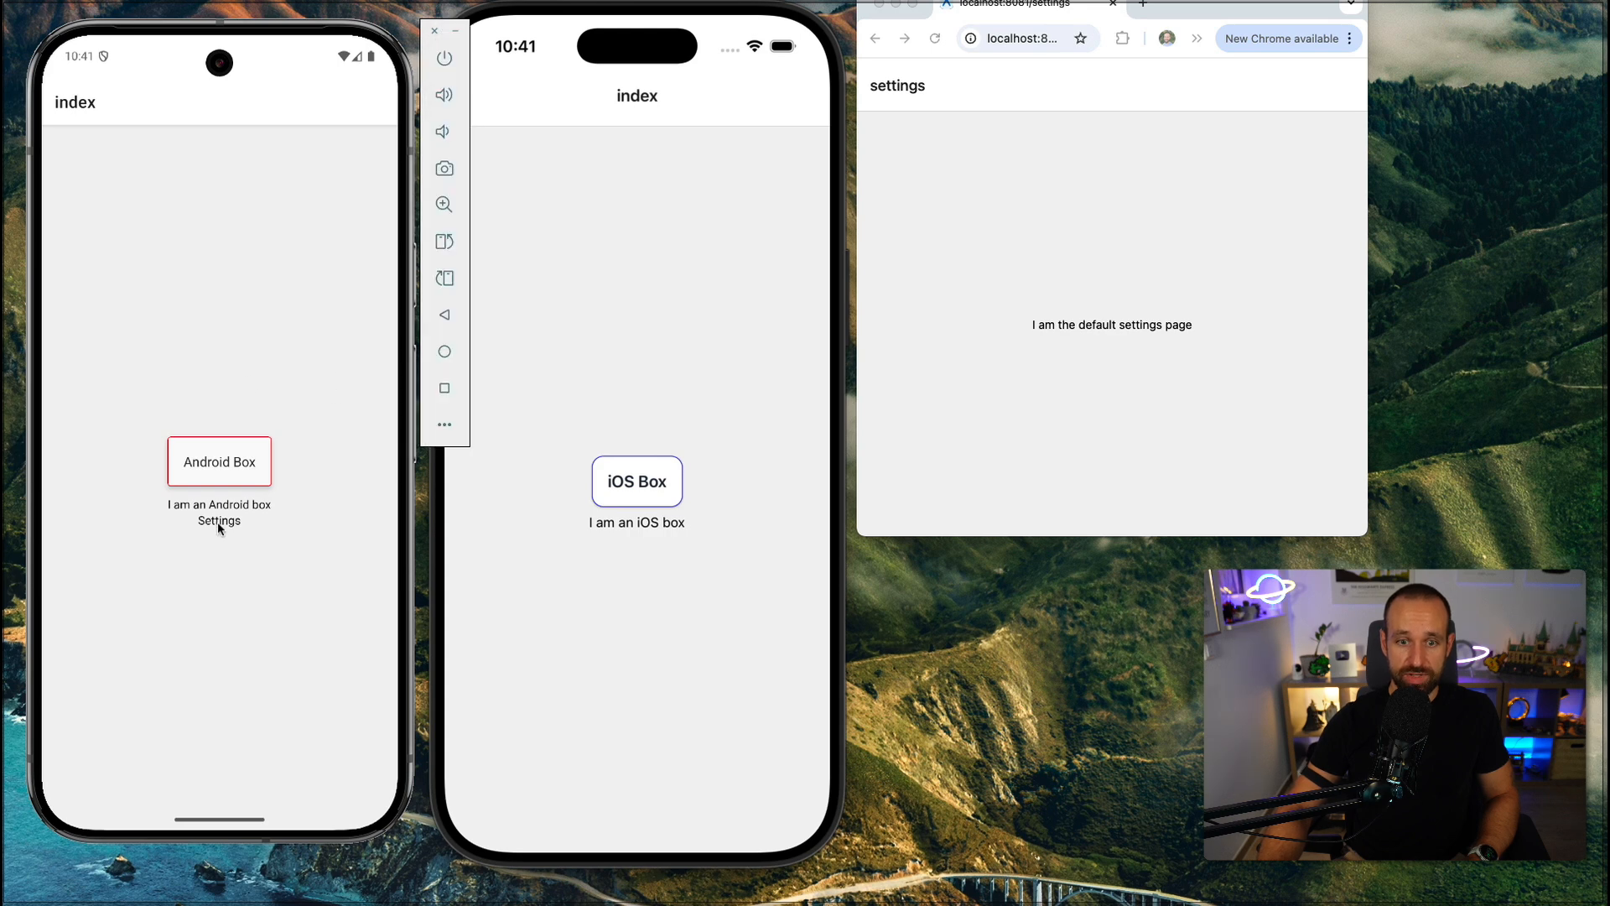
pyautogui.click(217, 523)
pyautogui.moveTo(125, 397); pyautogui.dragTo(81, 386)
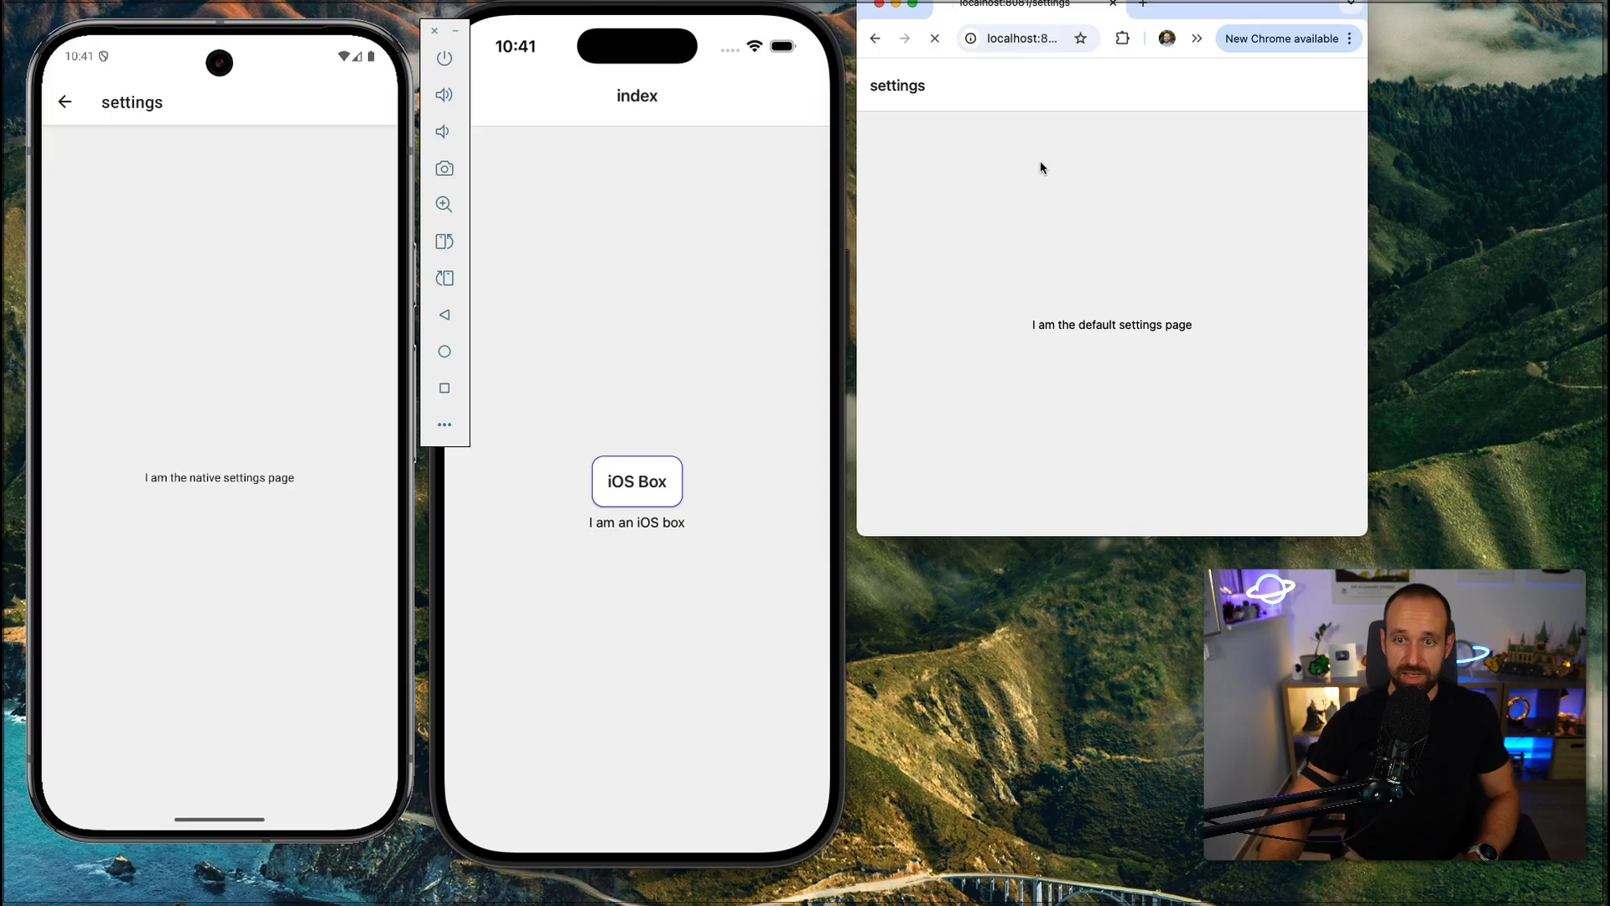
# Reload the iOS app from the dev menu and open its Settings page too.
pyautogui.click(792, 274)
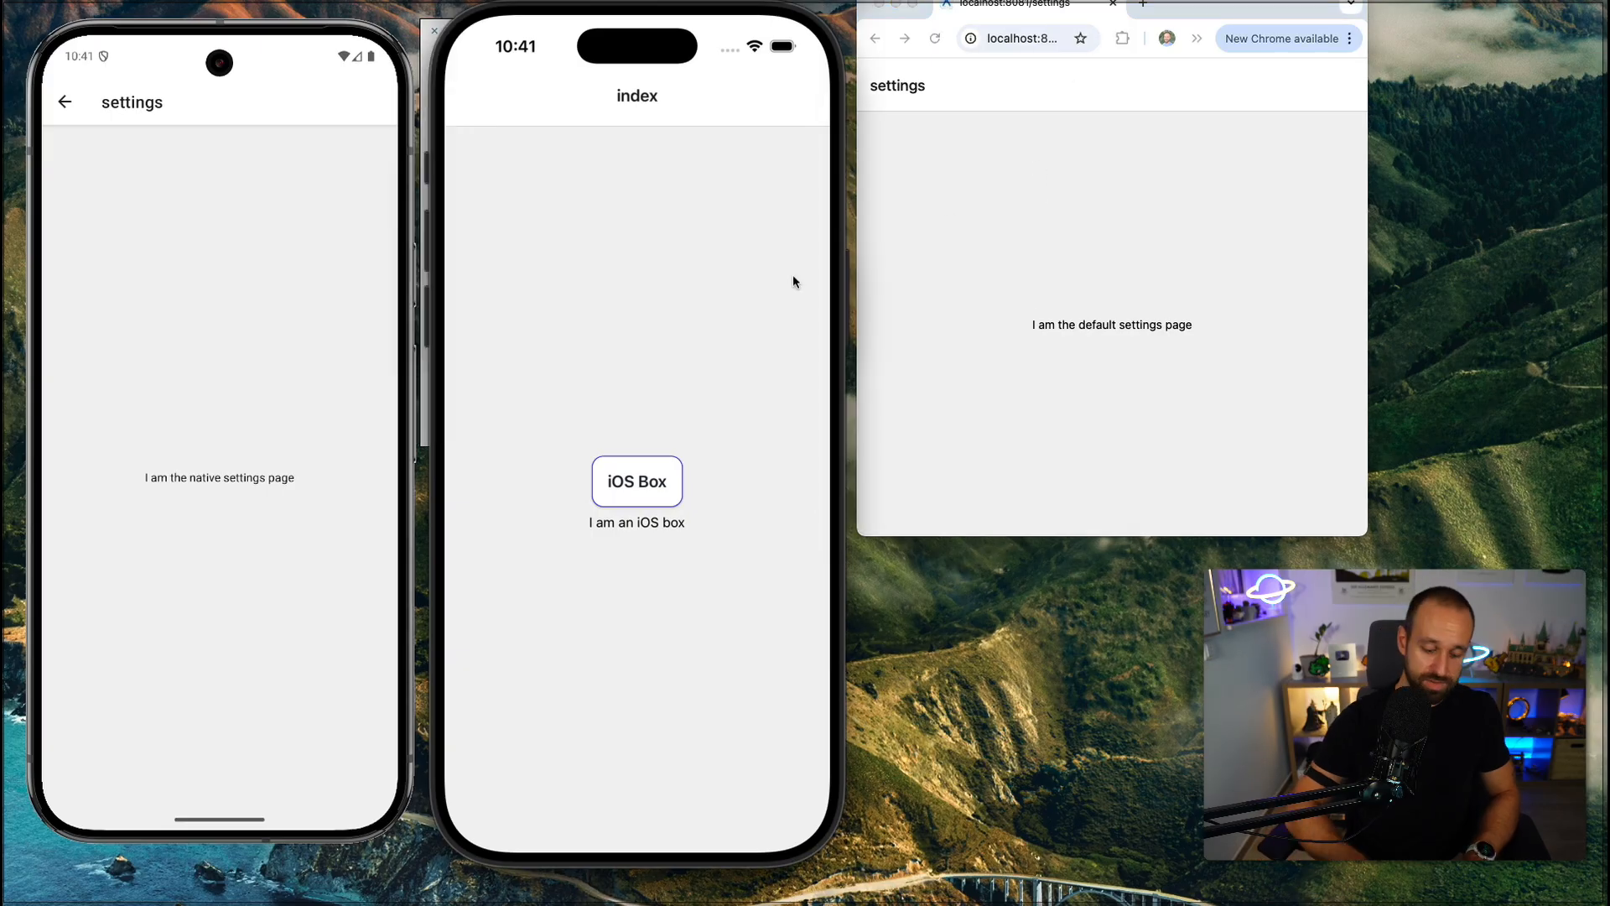
pyautogui.press('ctrl+super+z')
pyautogui.click(573, 482)
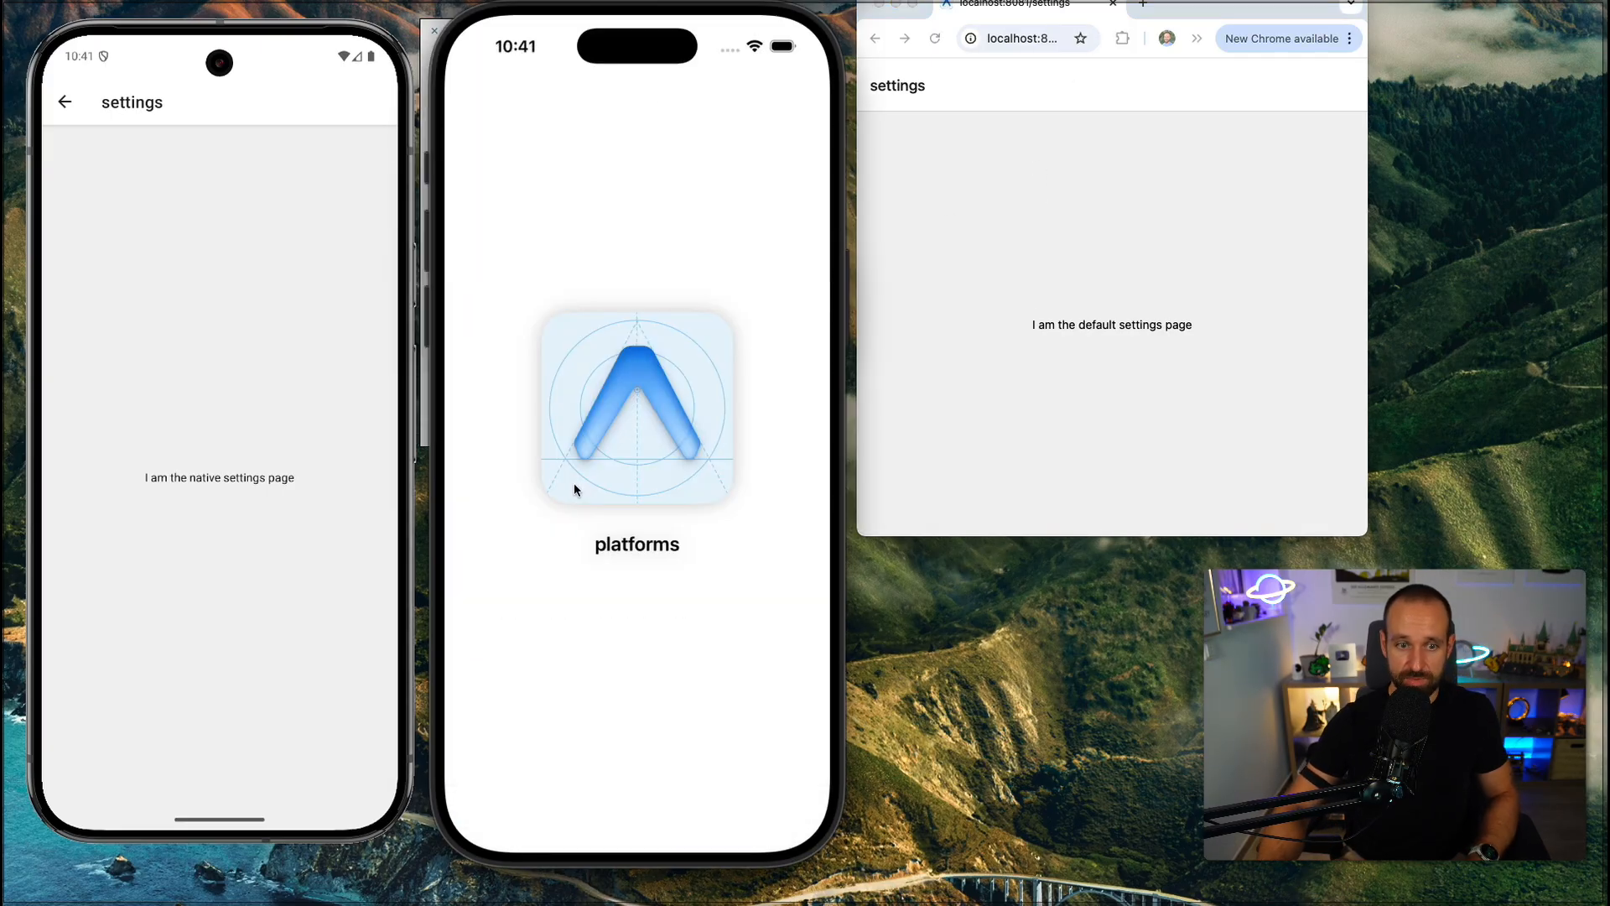
pyautogui.click(616, 530)
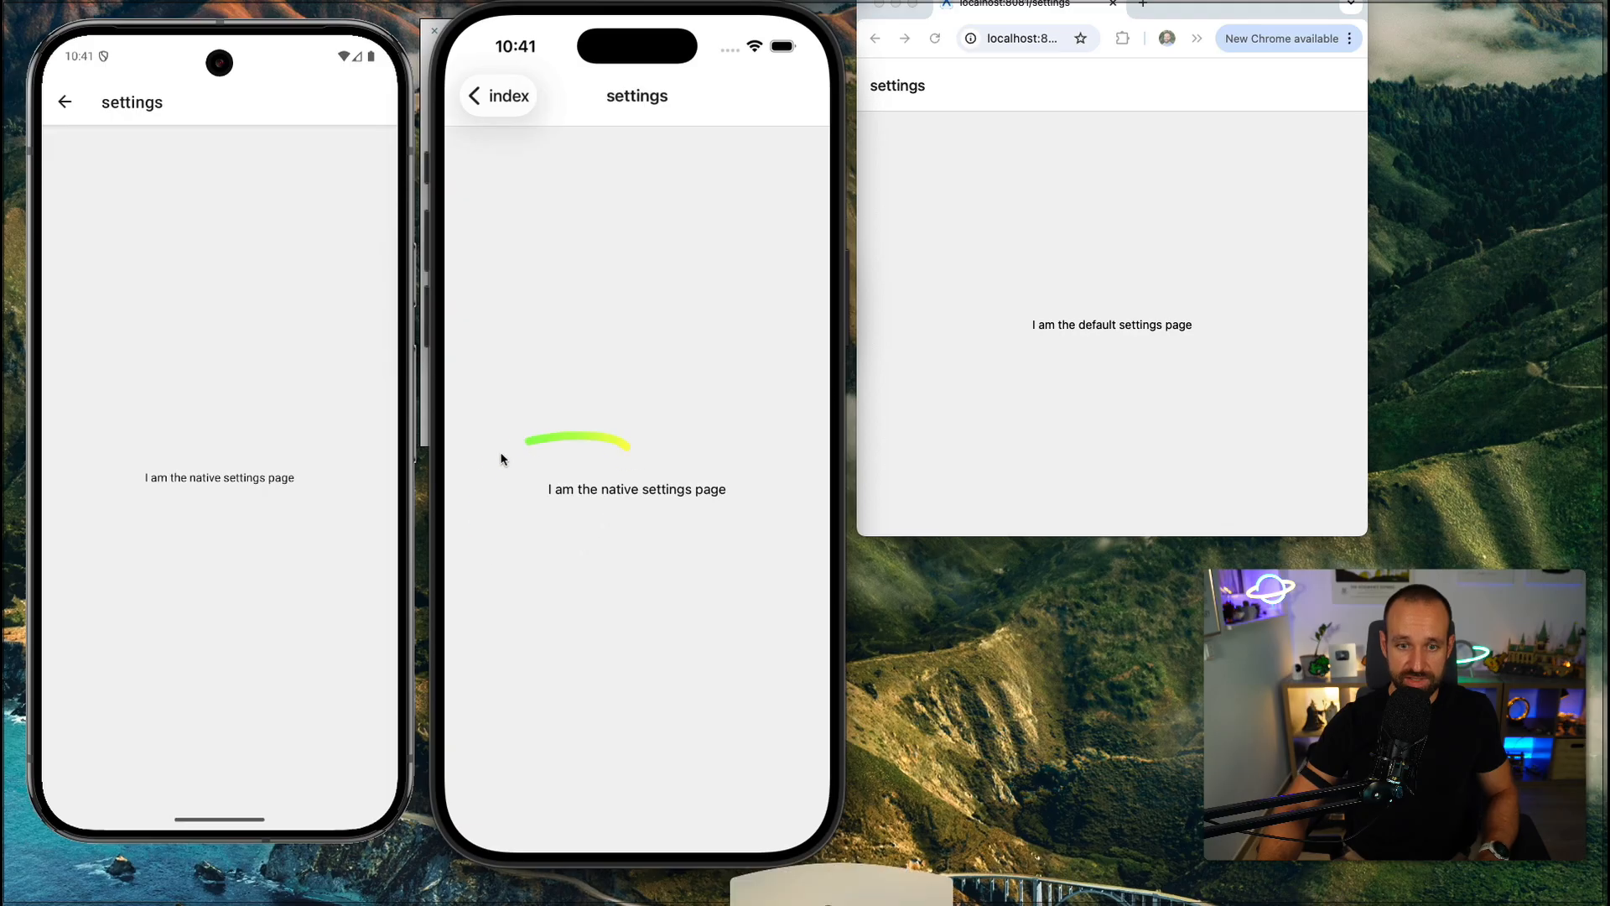
pyautogui.moveTo(630, 441); pyautogui.dragTo(565, 401)
pyautogui.moveTo(233, 428); pyautogui.dragTo(314, 463)
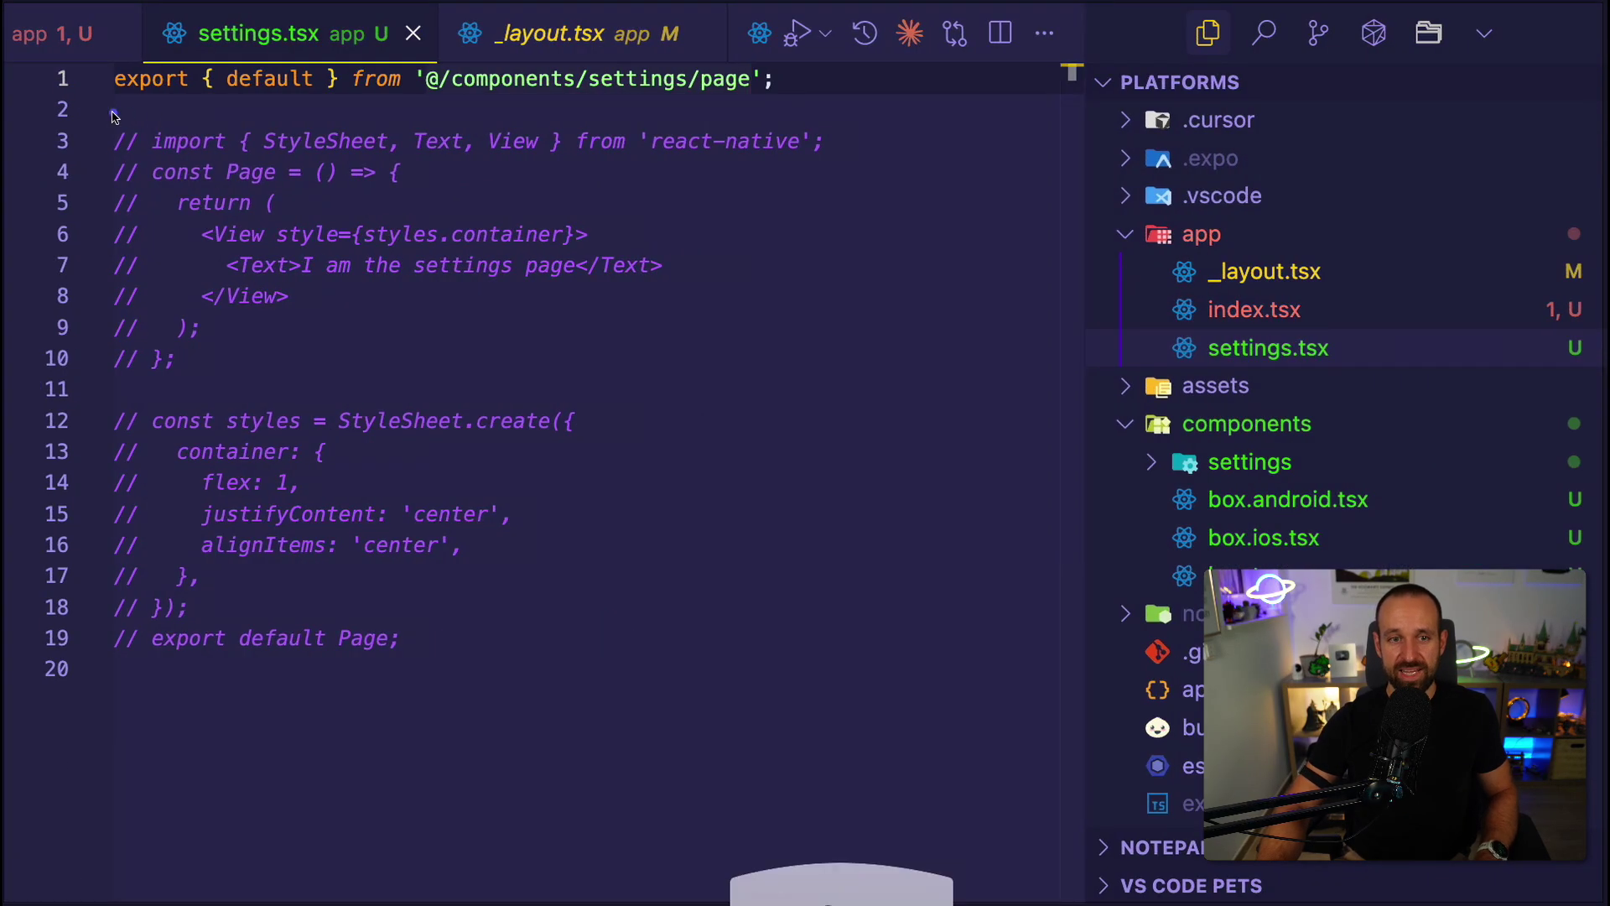
# Annotate the commented-out old page code as unused and reveal the components/settings files.
pyautogui.moveTo(114, 106); pyautogui.dragTo(791, 91)
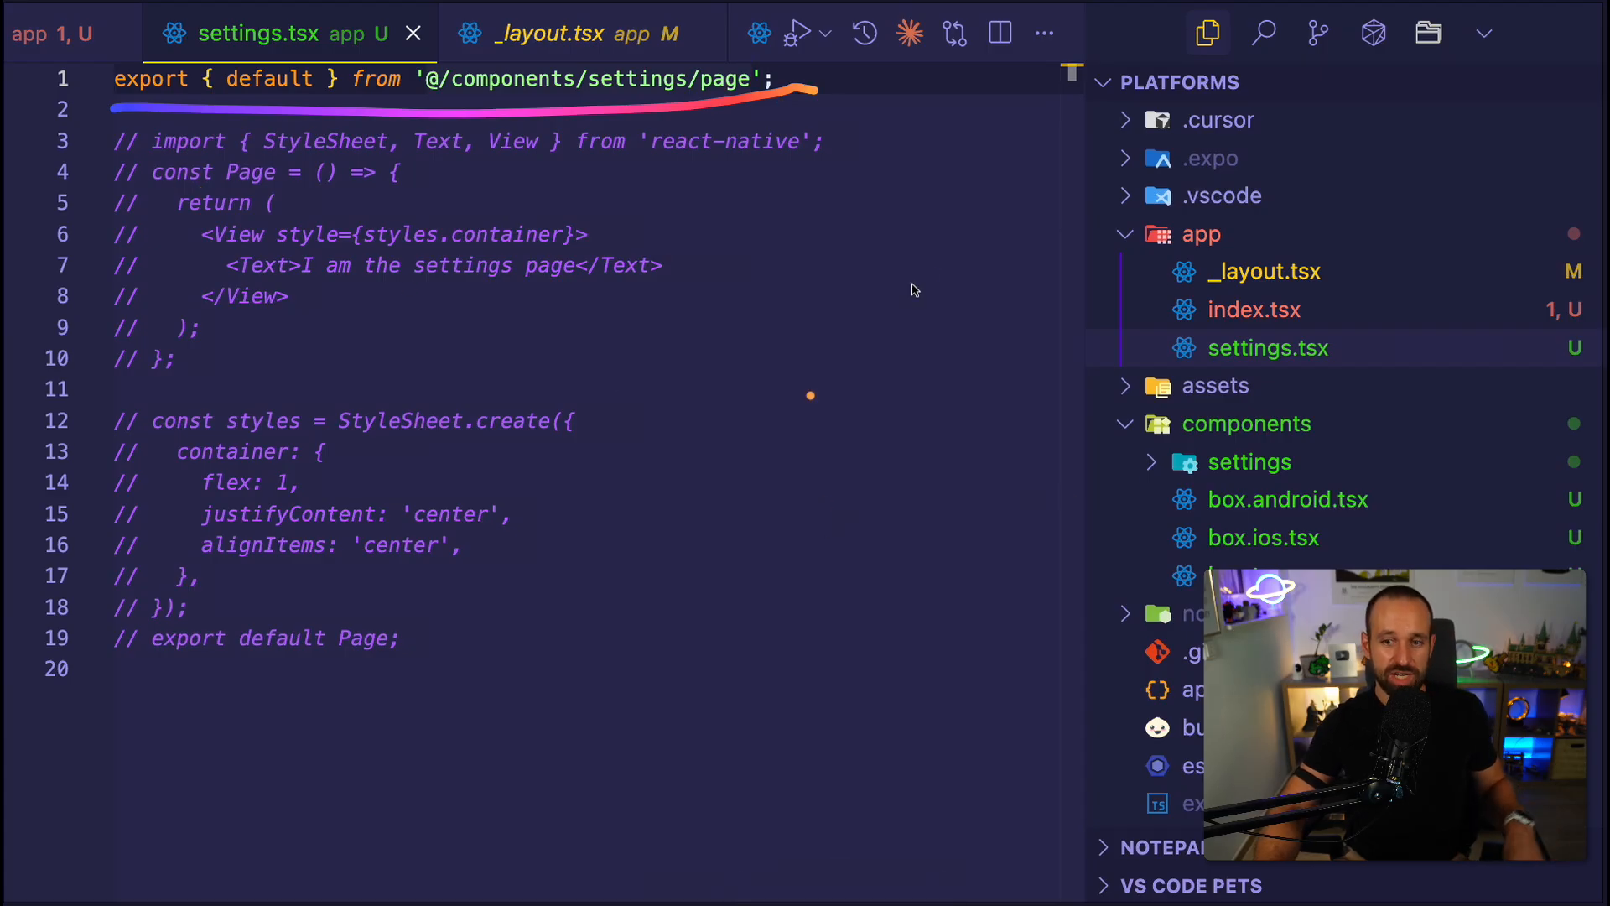
pyautogui.moveTo(113, 246); pyautogui.dragTo(393, 145)
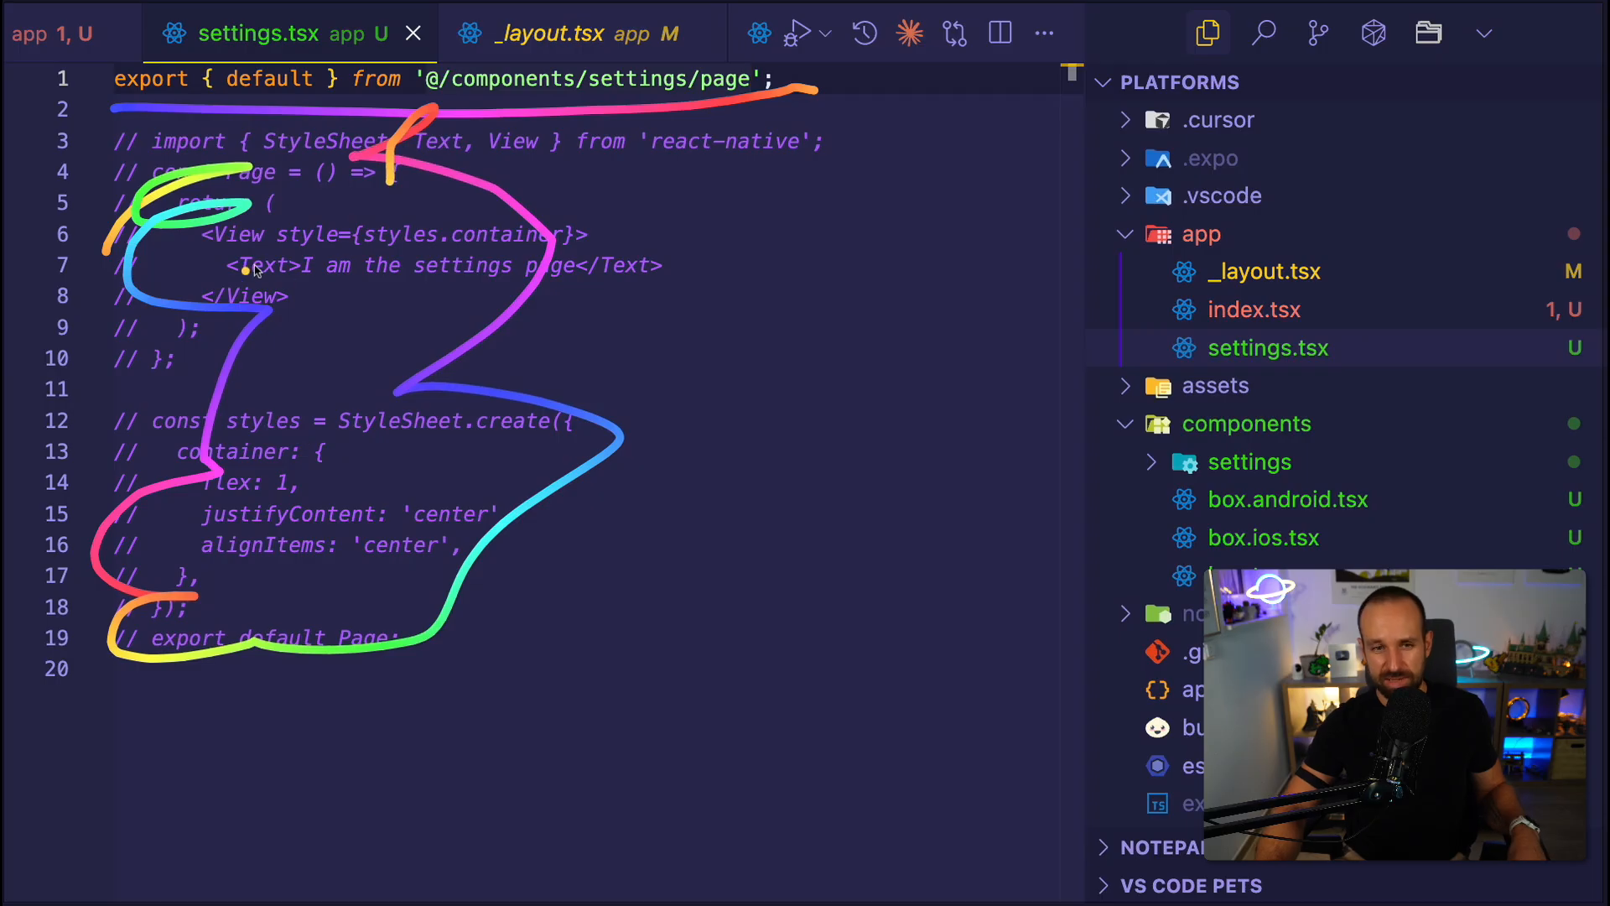
pyautogui.moveTo(415, 257); pyautogui.dragTo(302, 573)
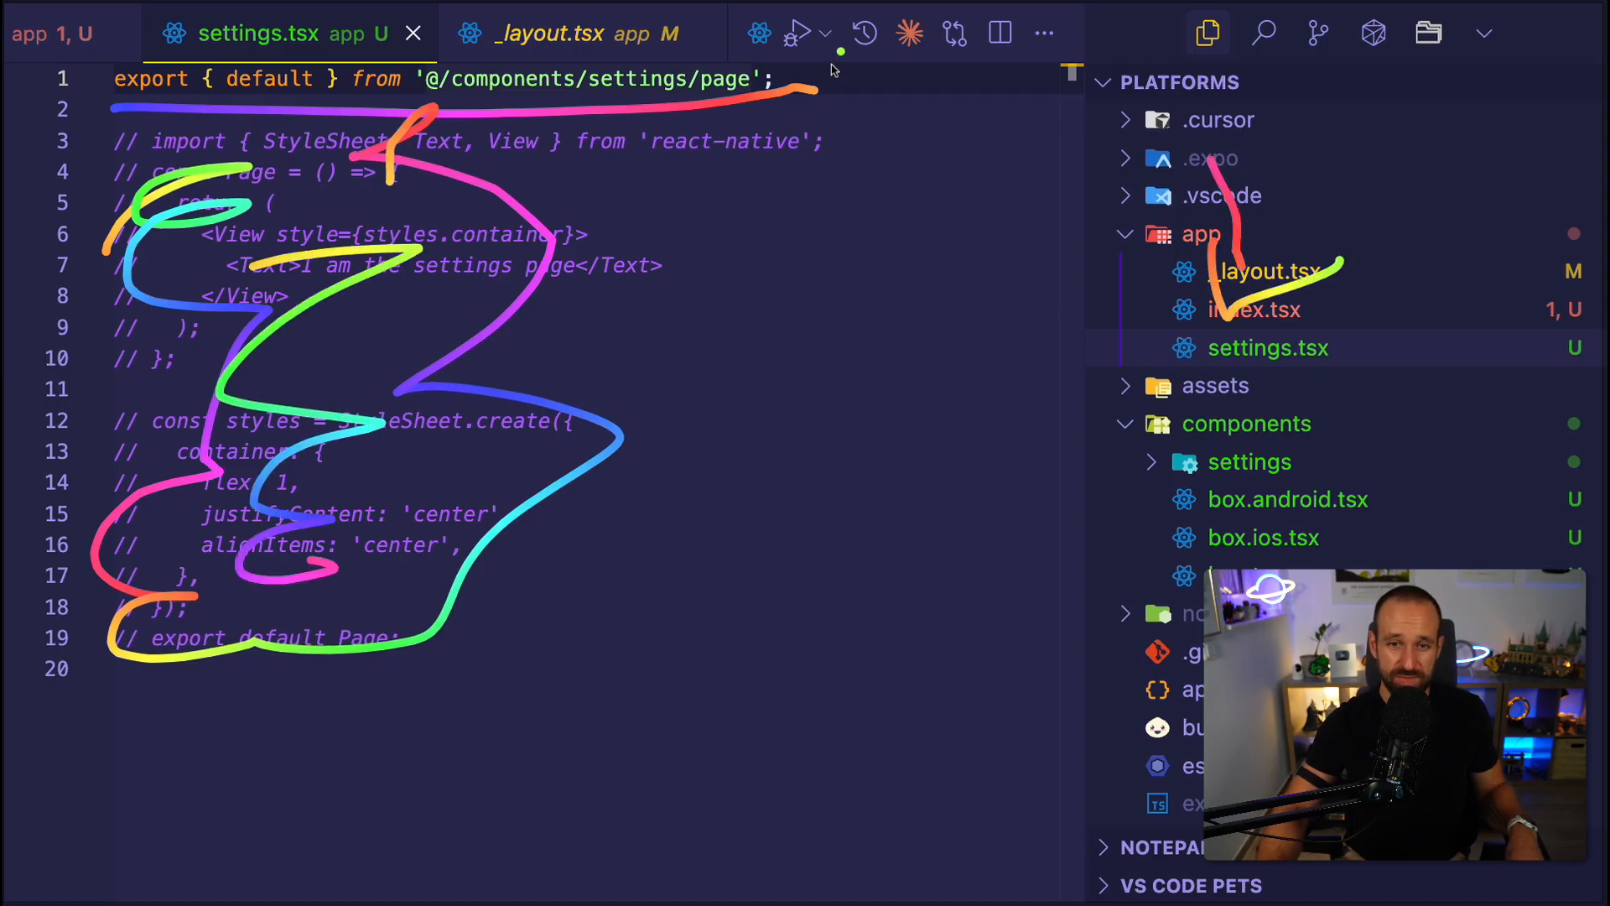
pyautogui.moveTo(756, 78); pyautogui.dragTo(893, 45)
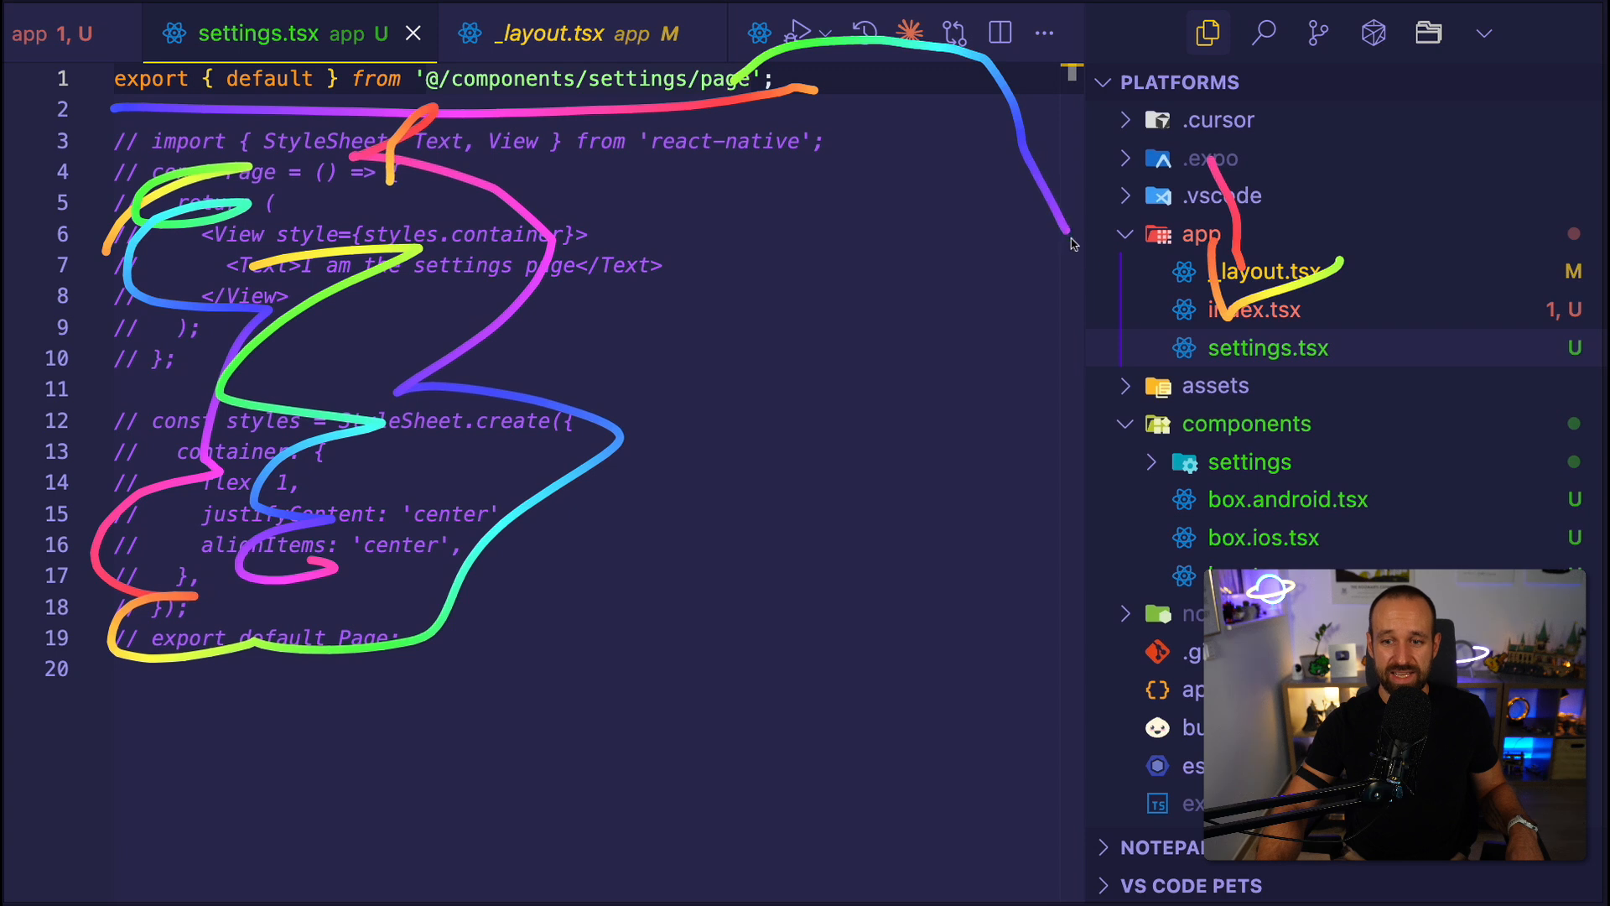
pyautogui.click(1241, 461)
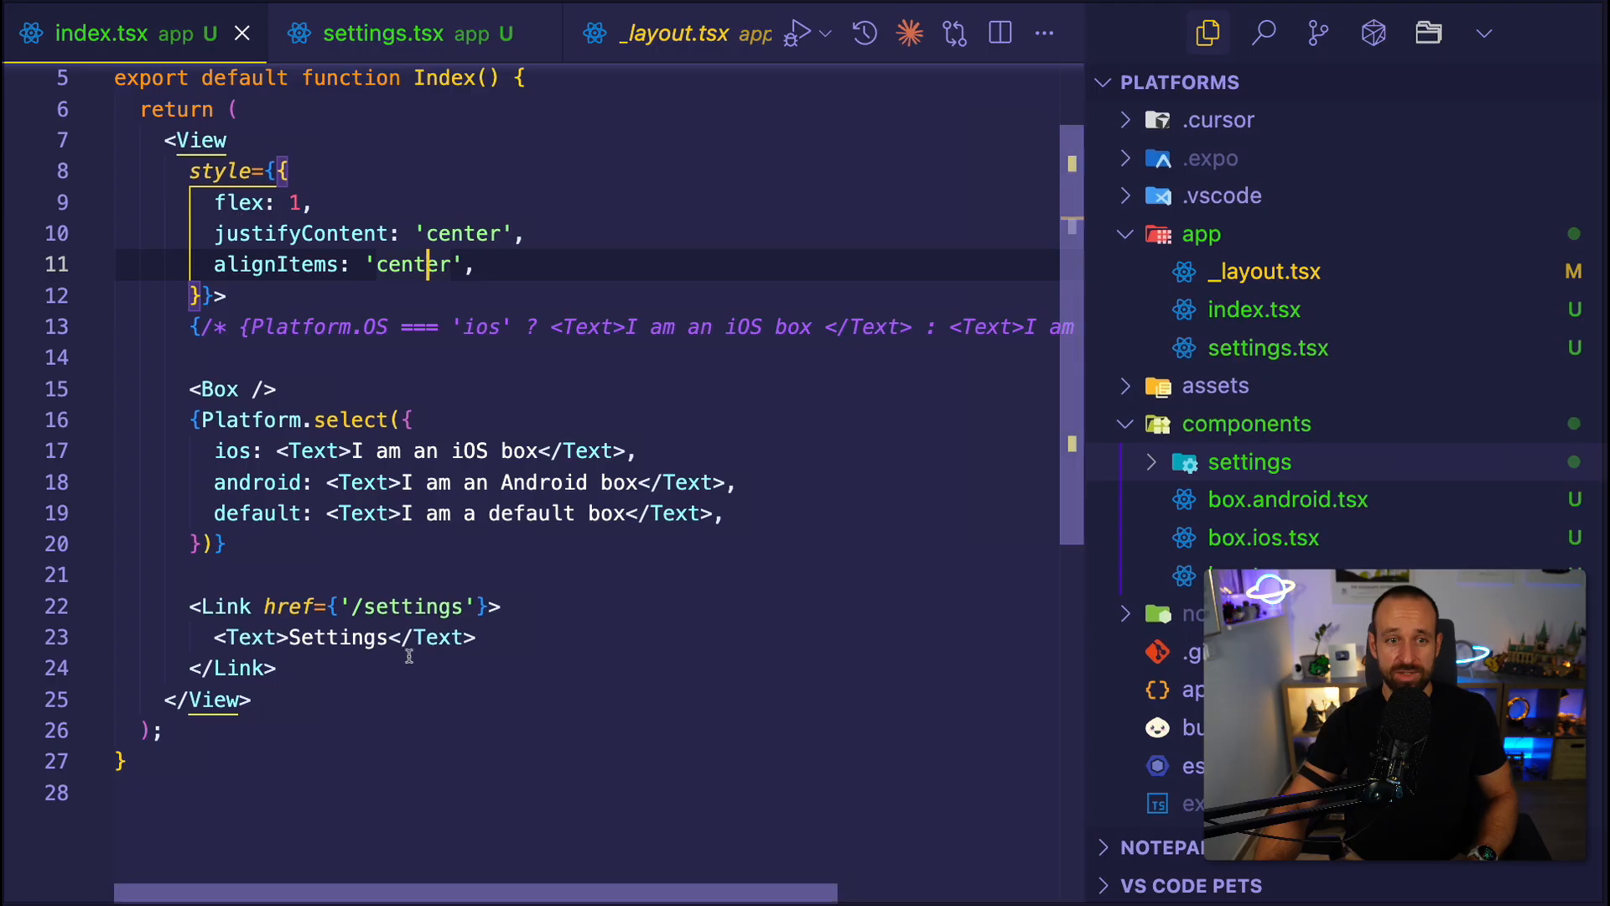
# Add a StyleSheet.create styles block to index.tsx and import StyleSheet from react-native.
pyautogui.click(248, 747)
pyautogui.press('Return')
pyautogui.press('Return')
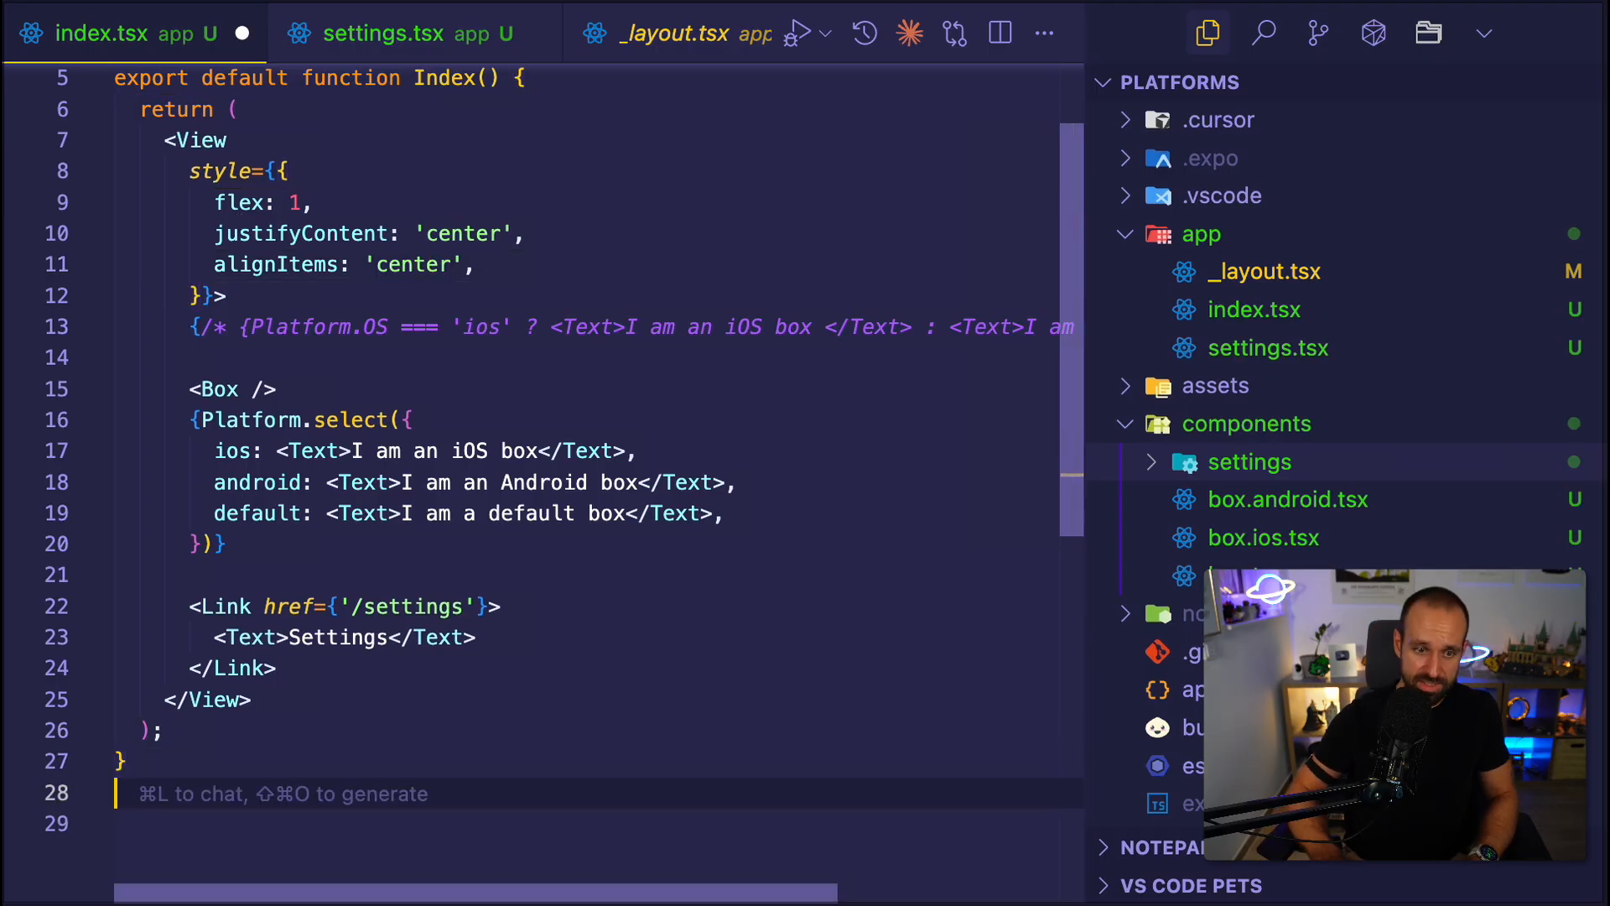
pyautogui.write('rnns')
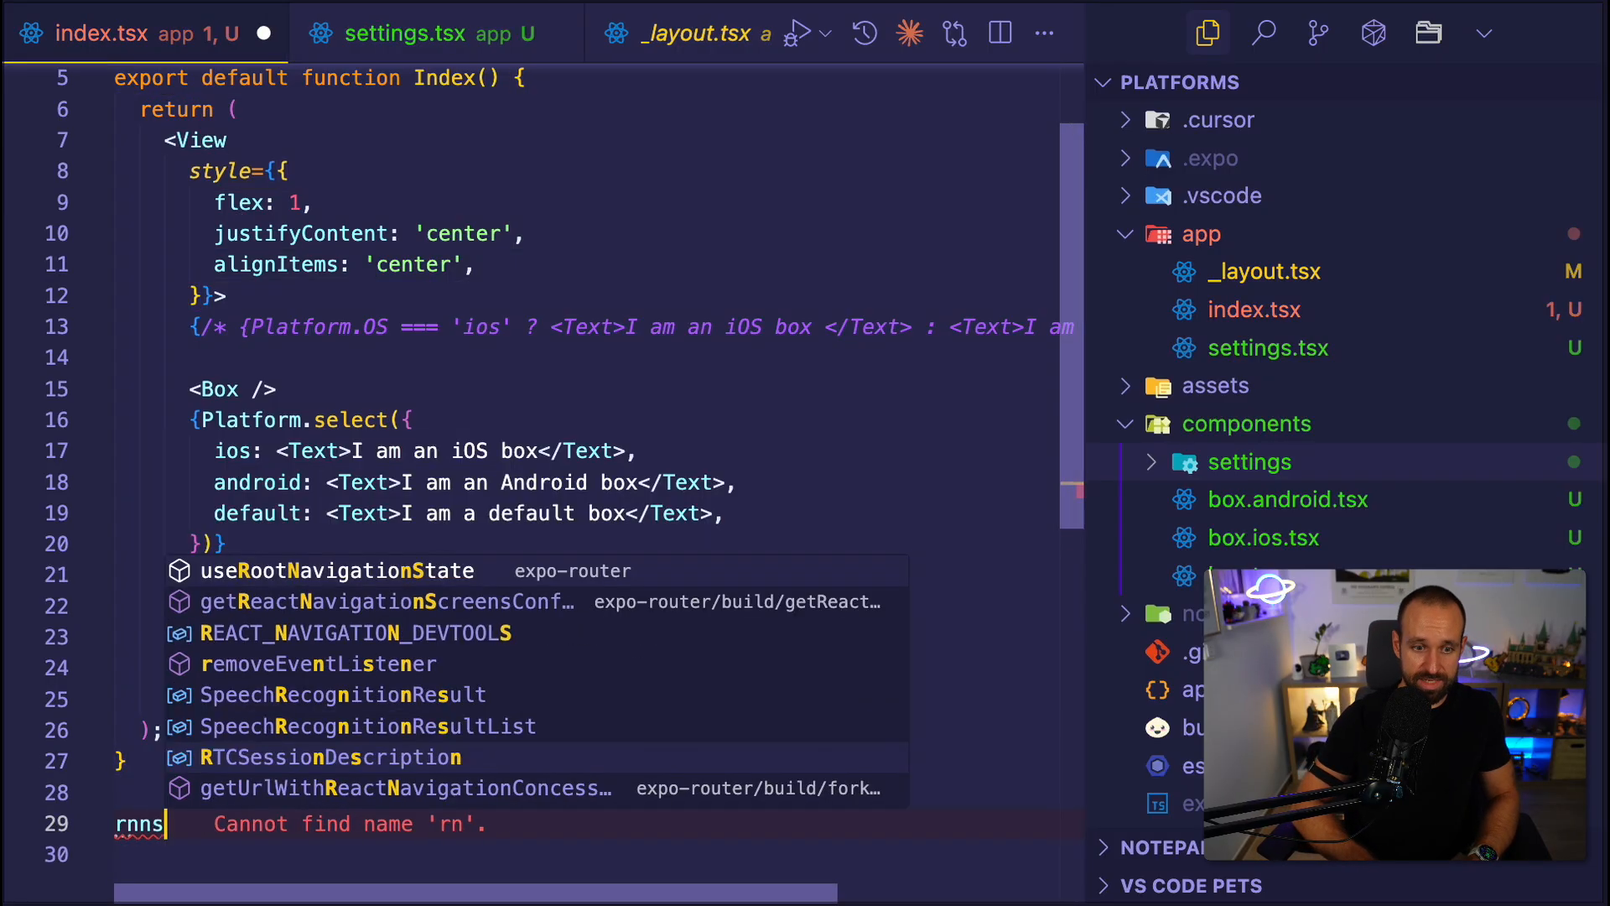
pyautogui.press('BackSpace')
pyautogui.press('BackSpace')
pyautogui.write('s')
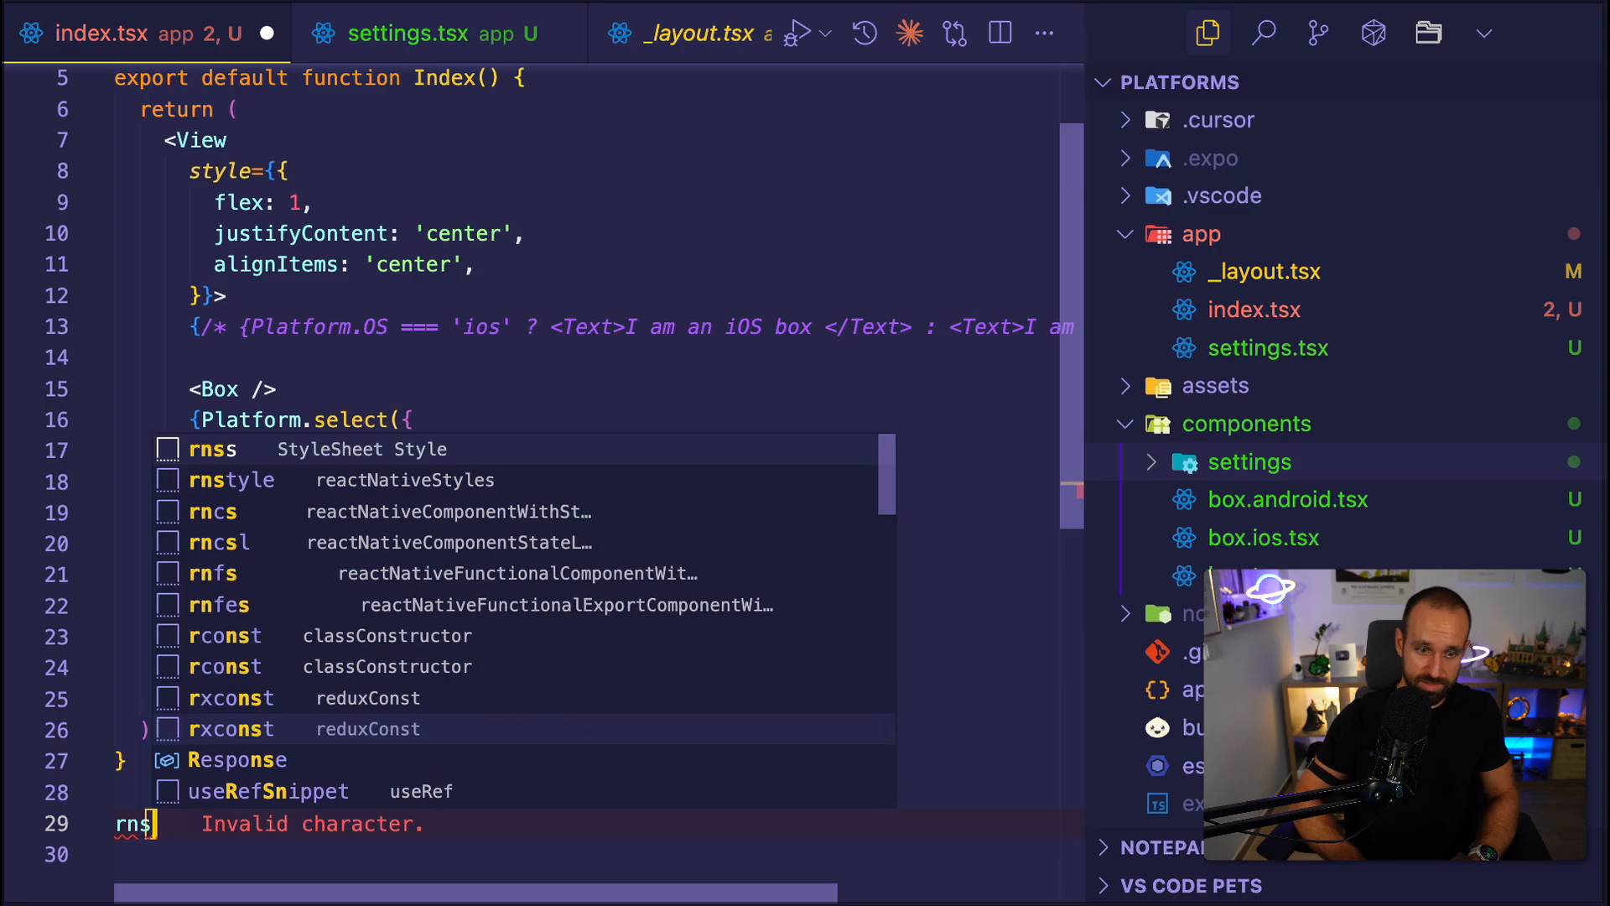
pyautogui.press('Return')
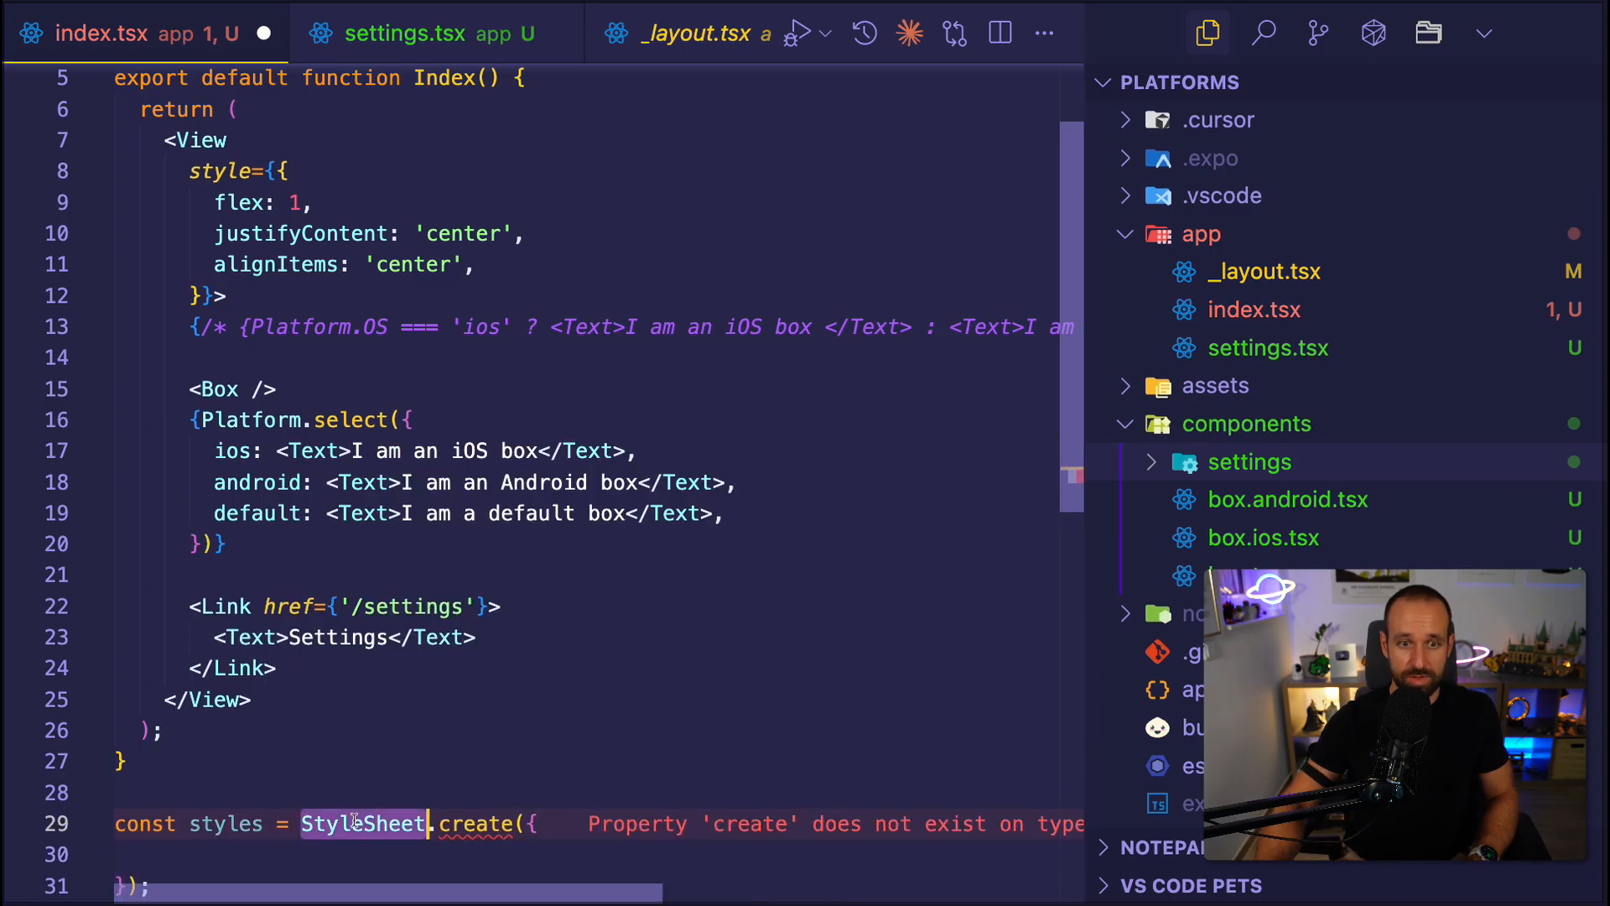
pyautogui.scroll(5, 360, 805)
pyautogui.click(477, 141)
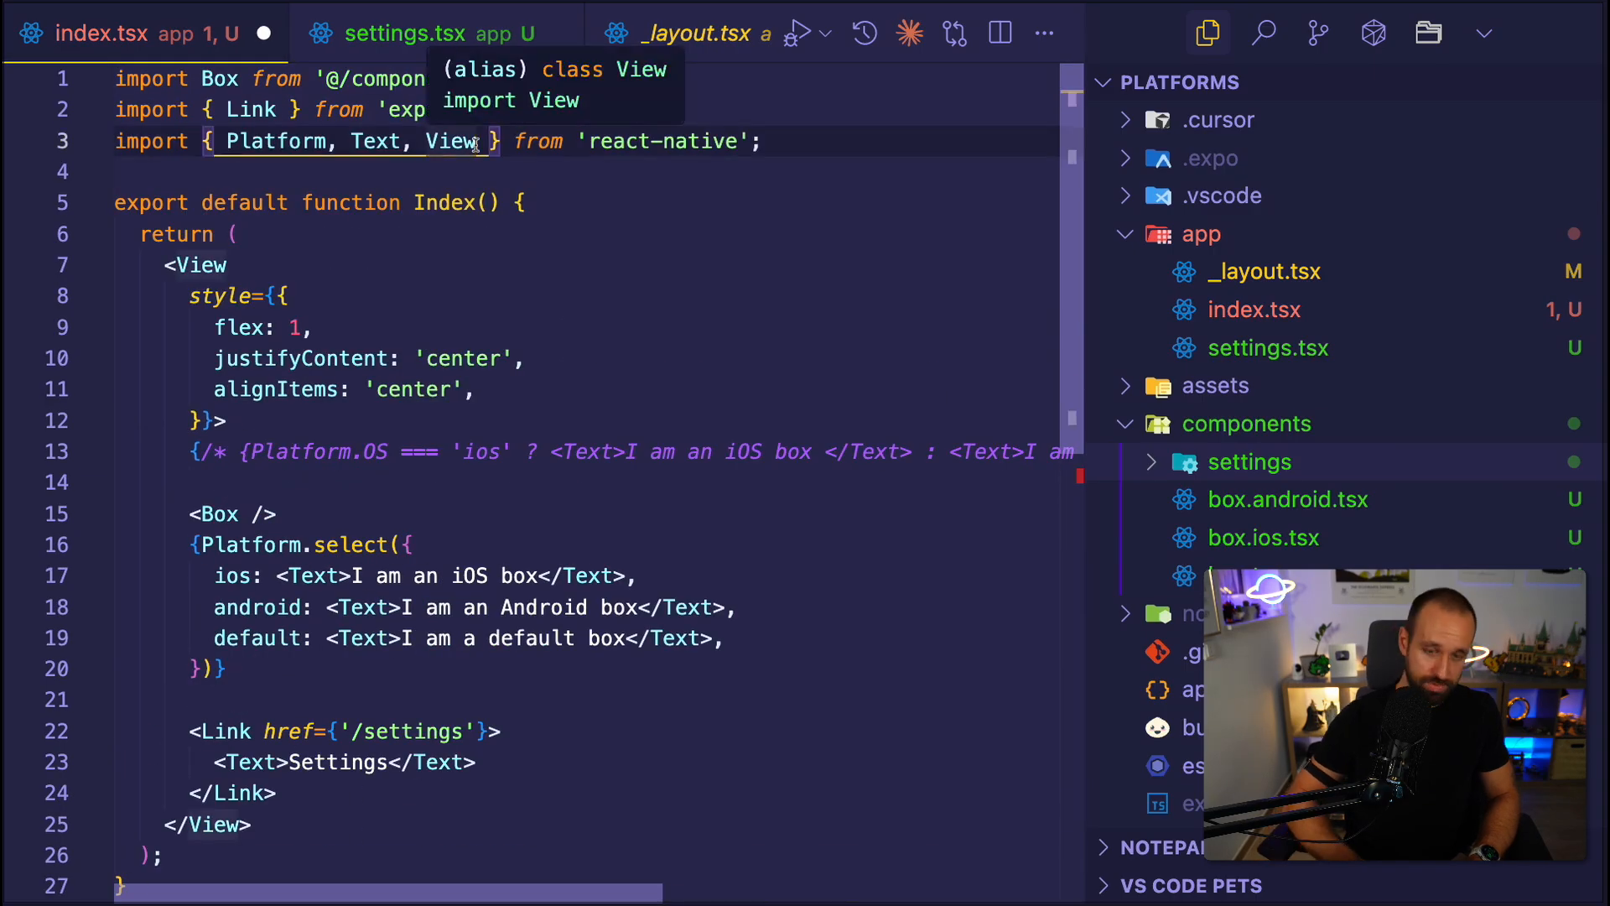
pyautogui.write(', StyleSheet')
pyautogui.scroll(-4, 474, 482)
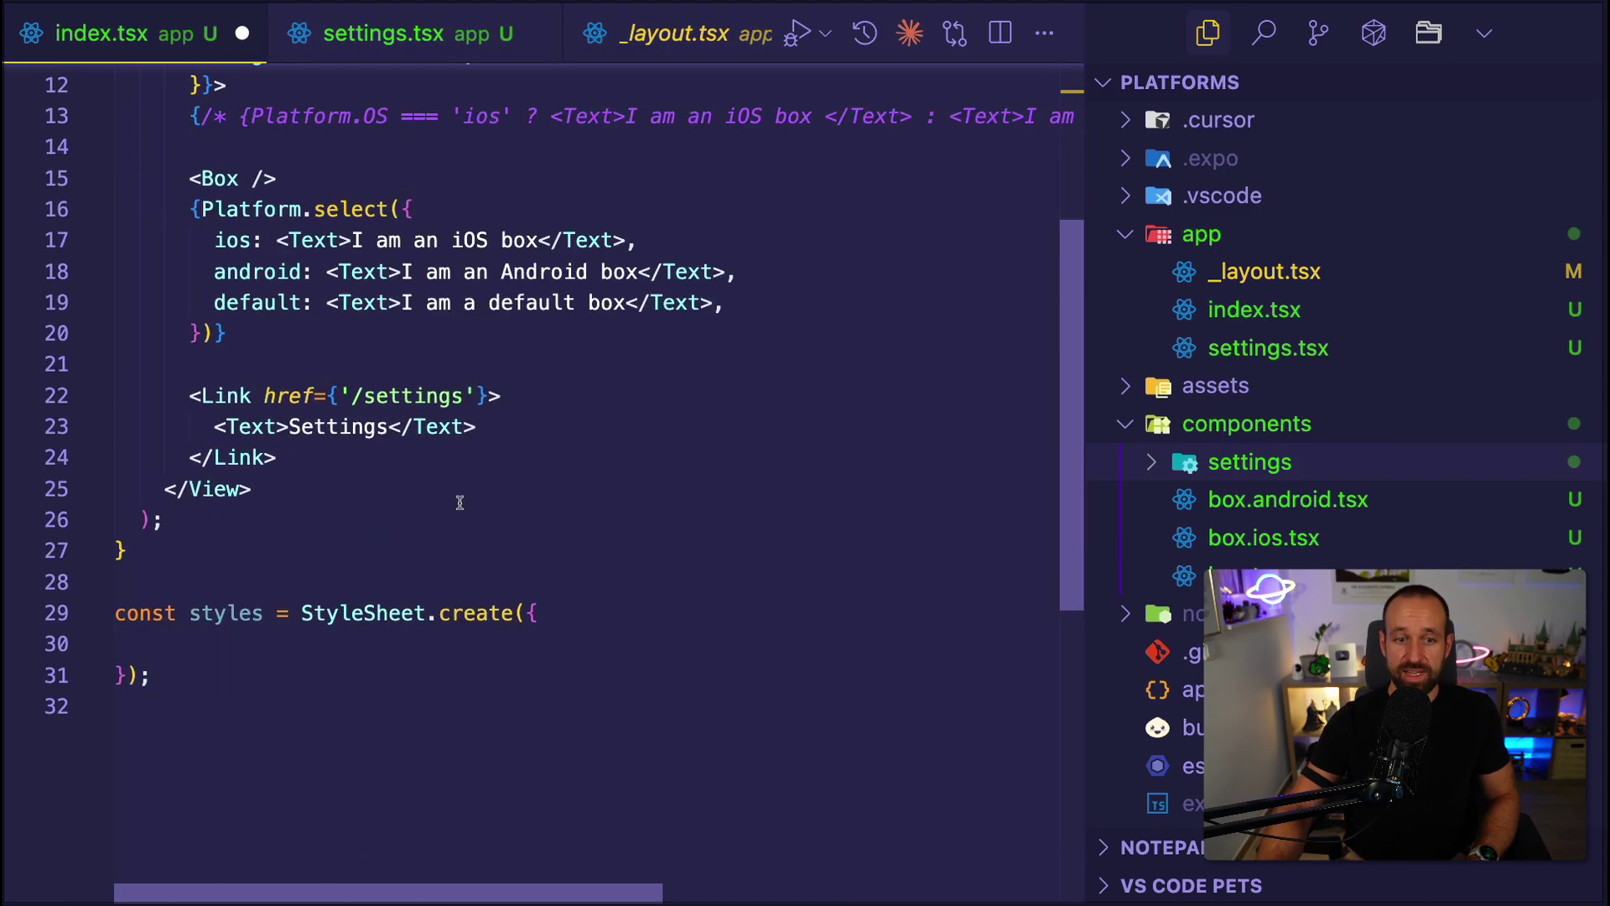
# Give styles.text a fontSize of 20.
pyautogui.click(264, 638)
pyautogui.write('te')
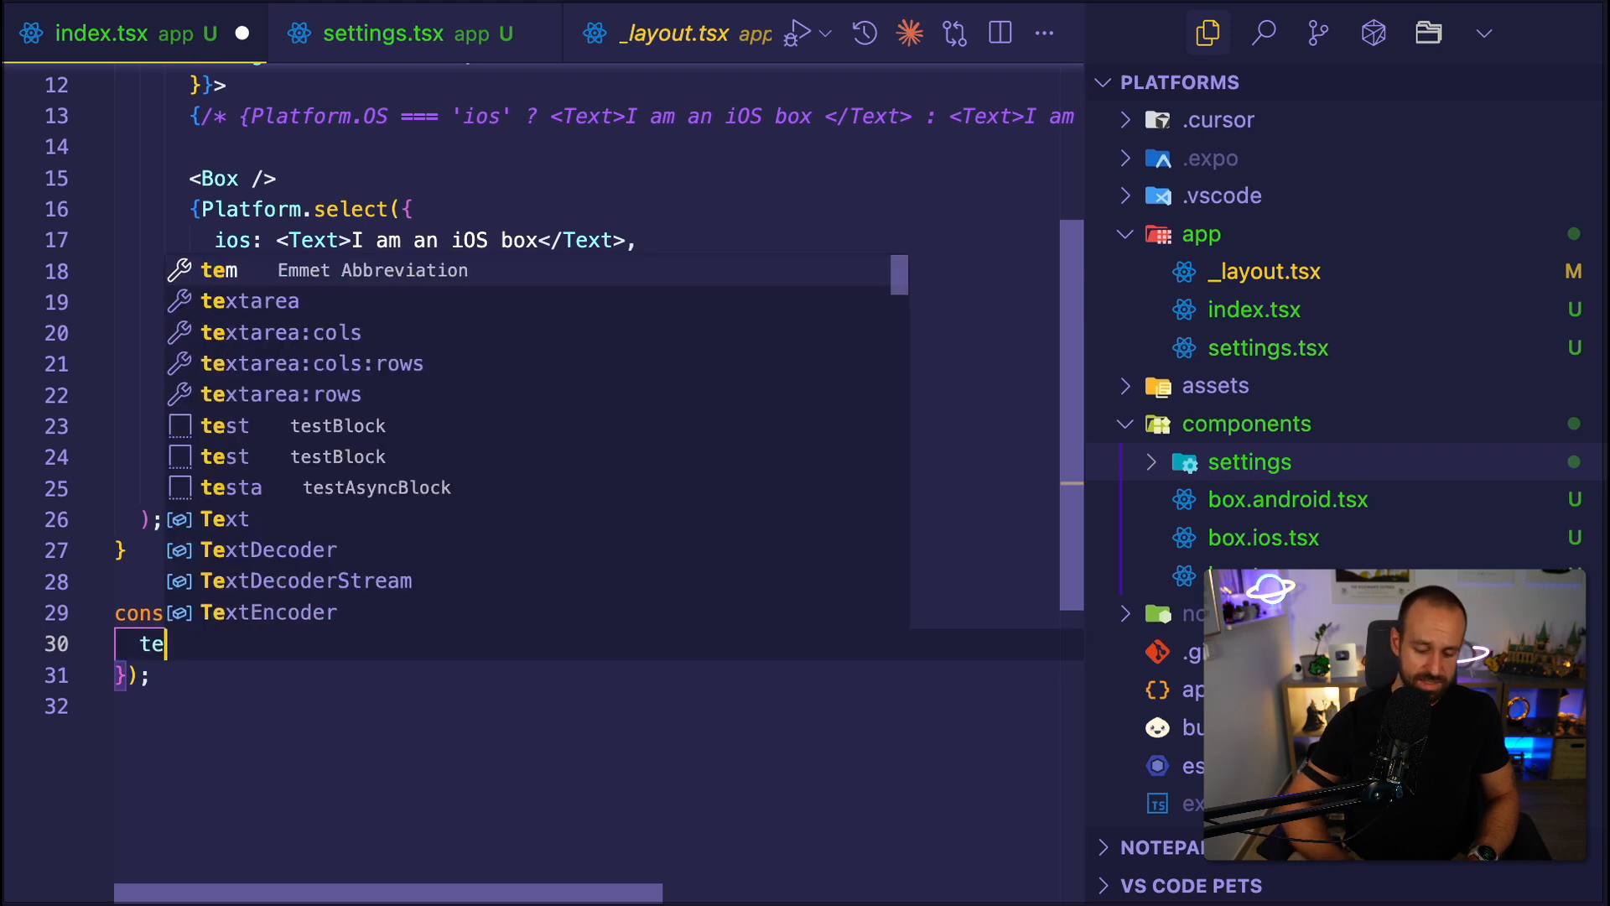
pyautogui.write('xt: {')
pyautogui.press('Return')
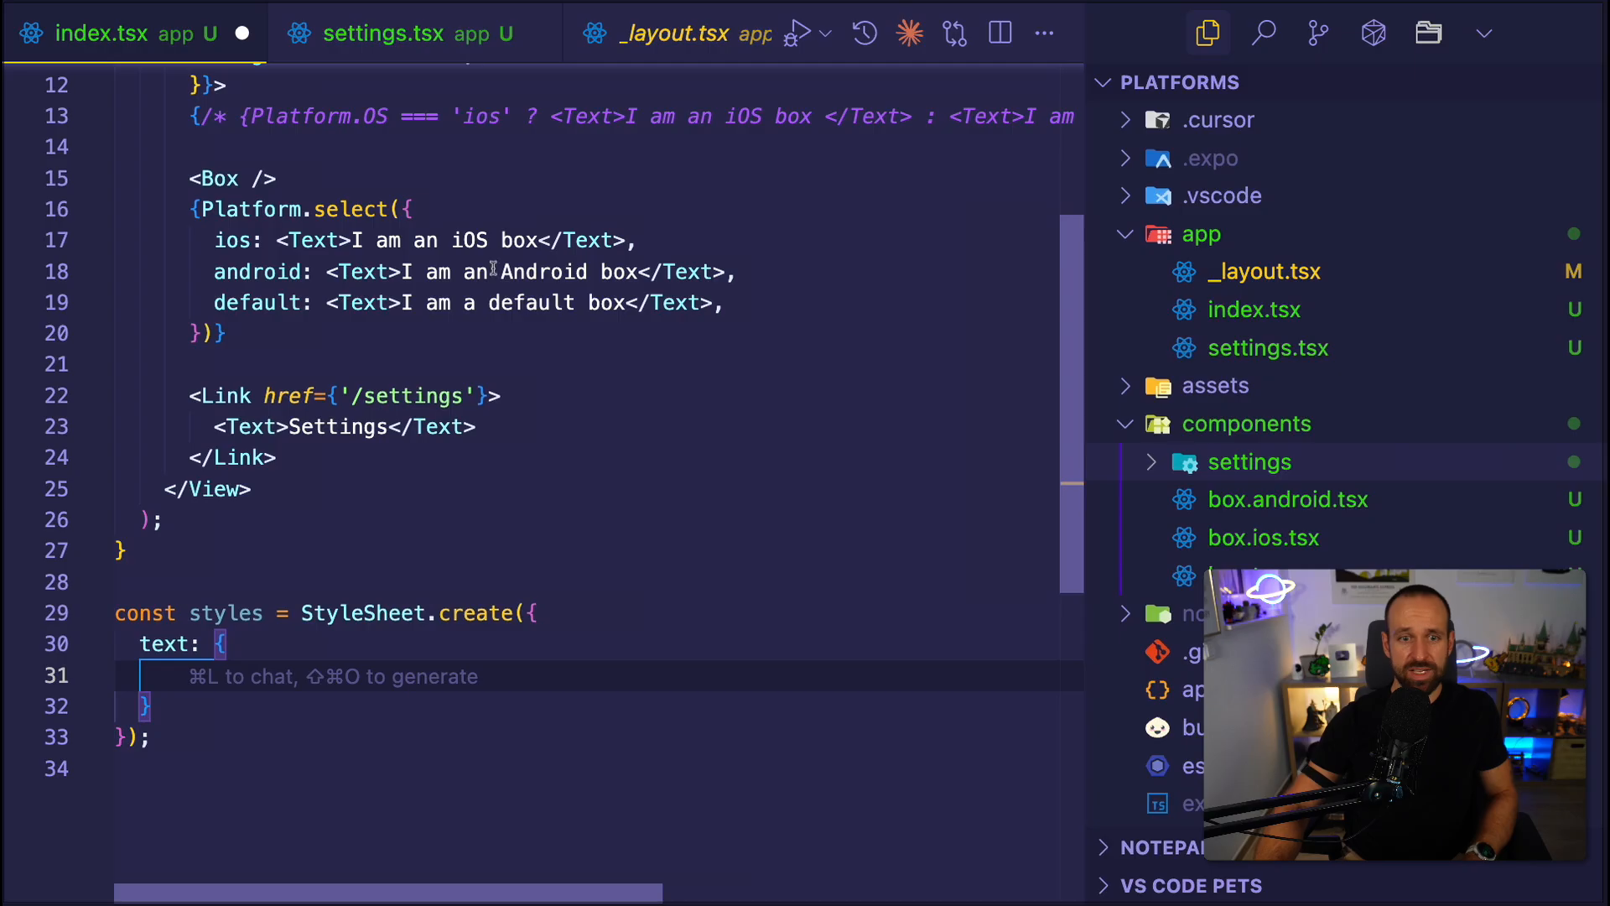
pyautogui.write('fo')
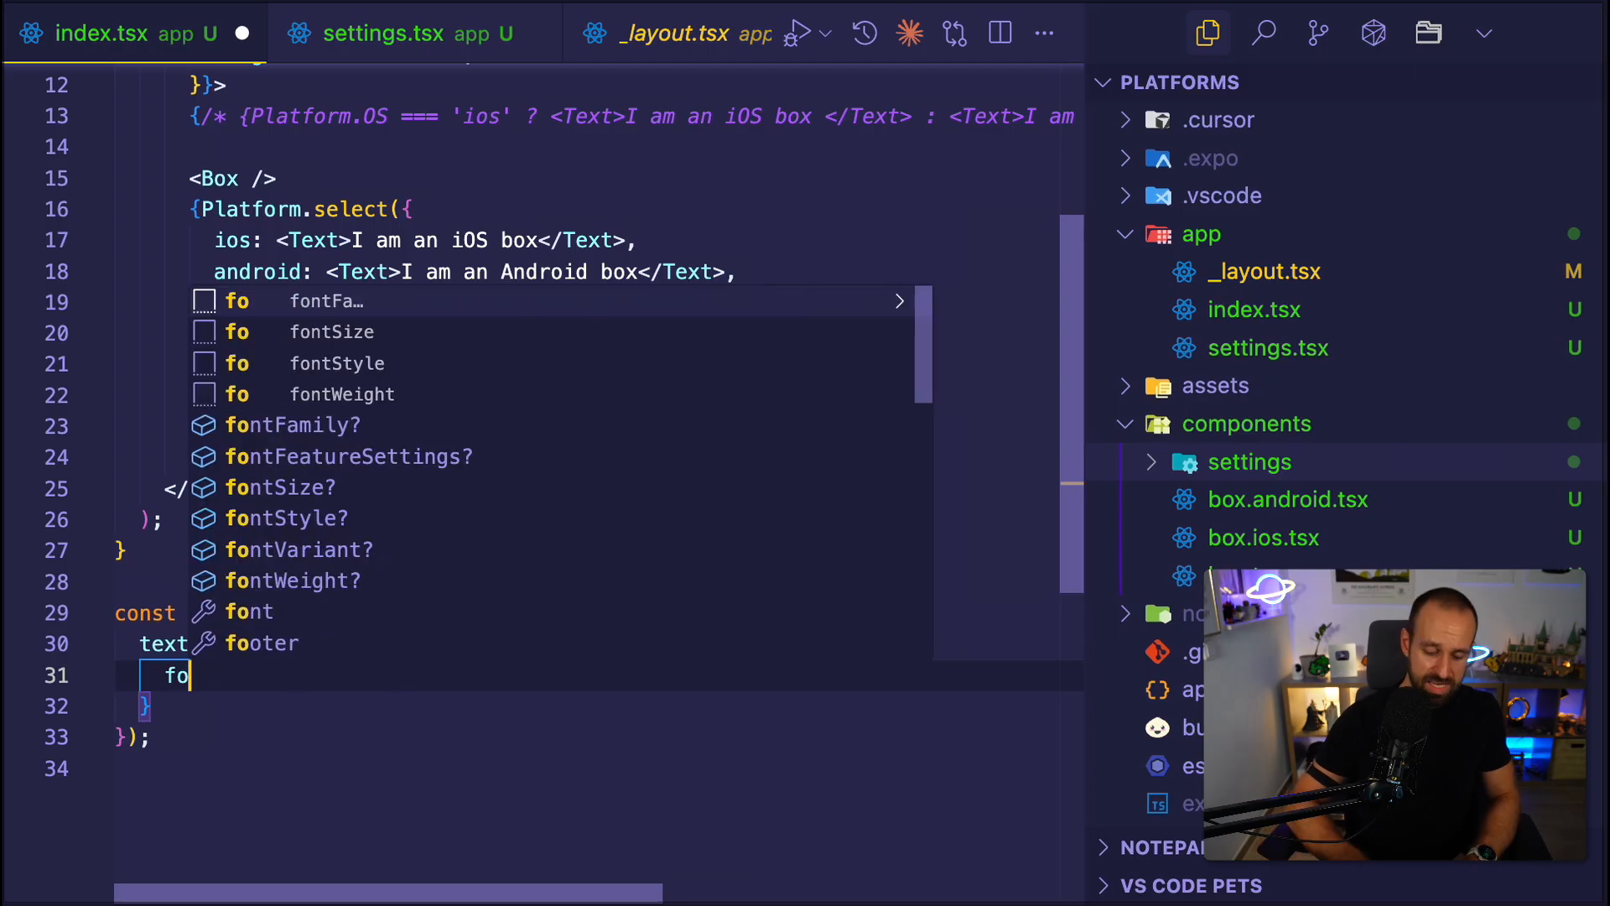
pyautogui.write('ntS')
pyautogui.press('Return')
pyautogui.write(': ')
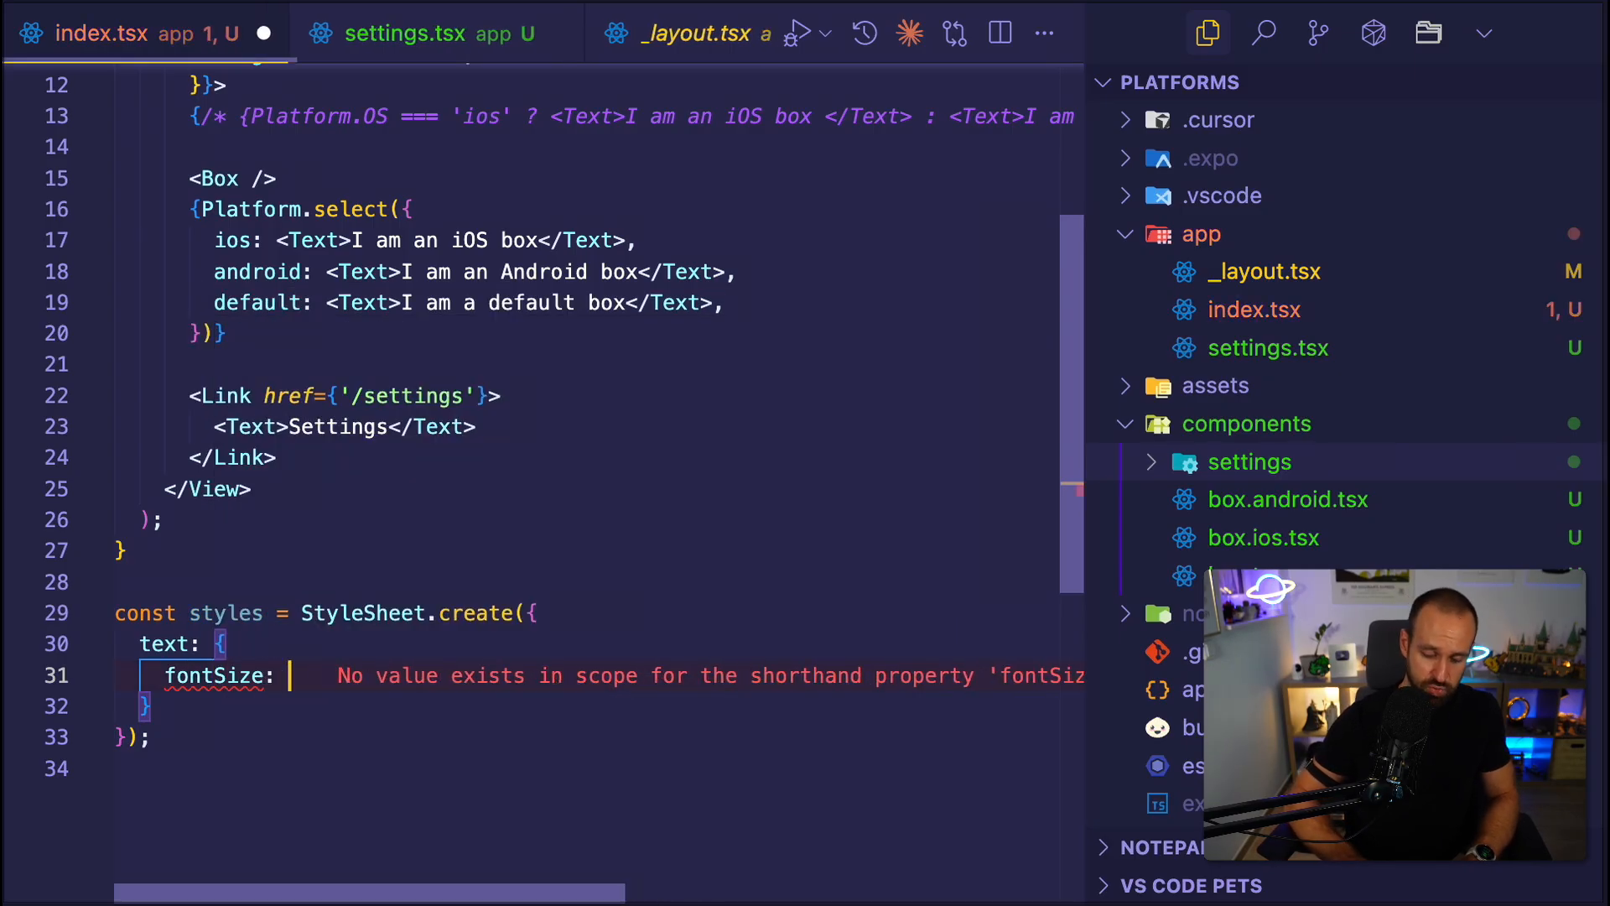
pyautogui.write('20,')
pyautogui.press('Return')
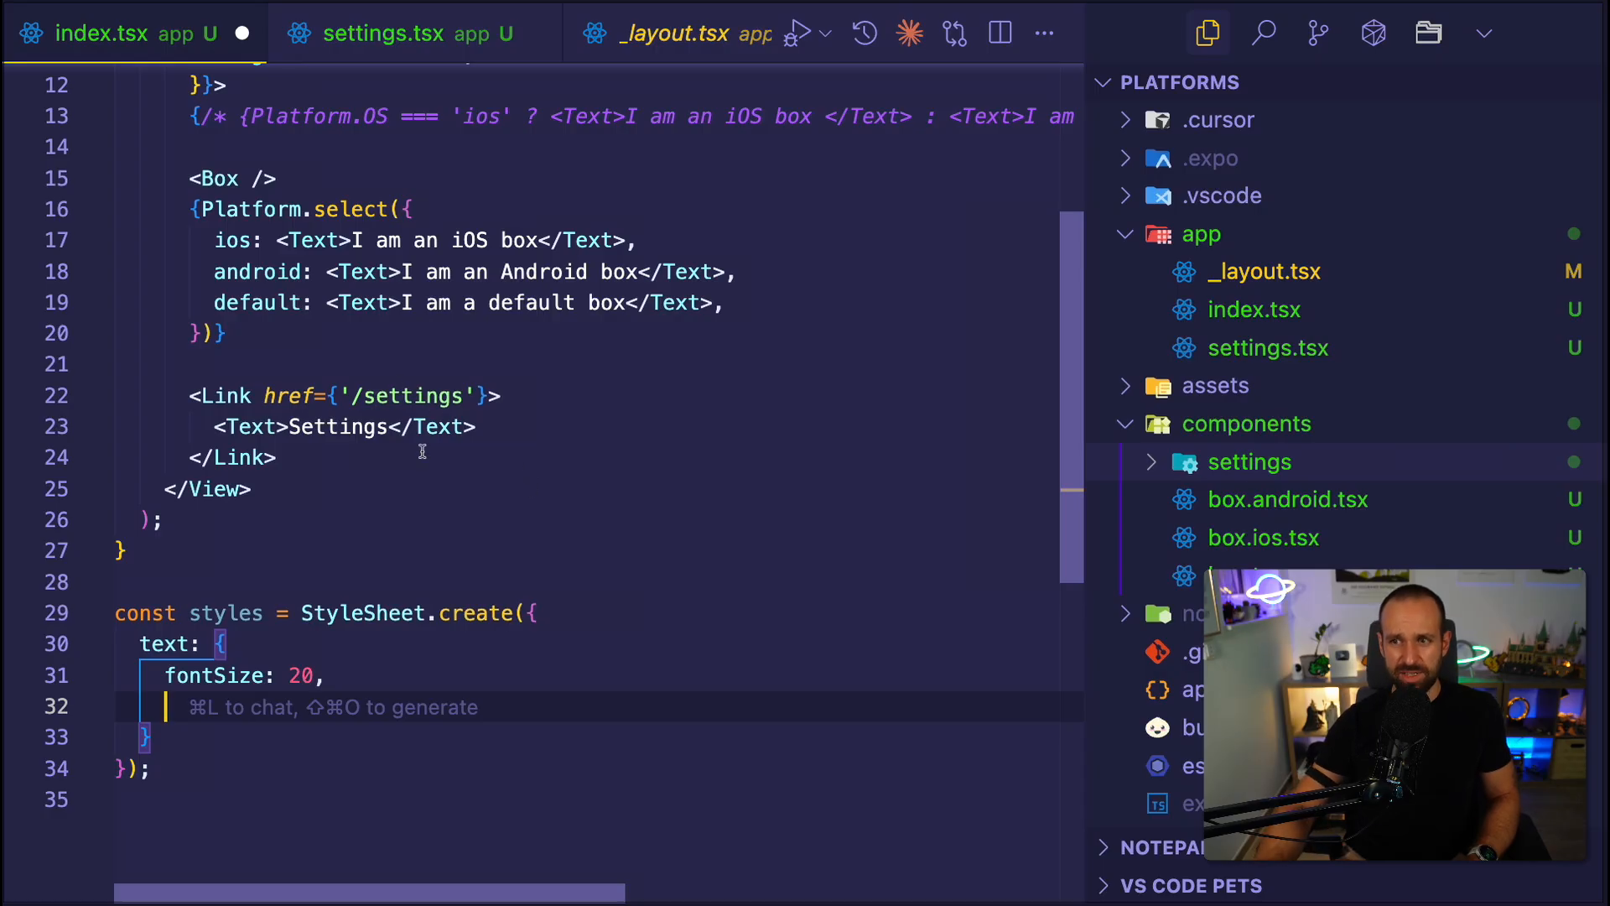
# Spread a Platform.select into the text style with an ios colour of red.
pyautogui.moveTo(198, 209); pyautogui.dragTo(411, 208)
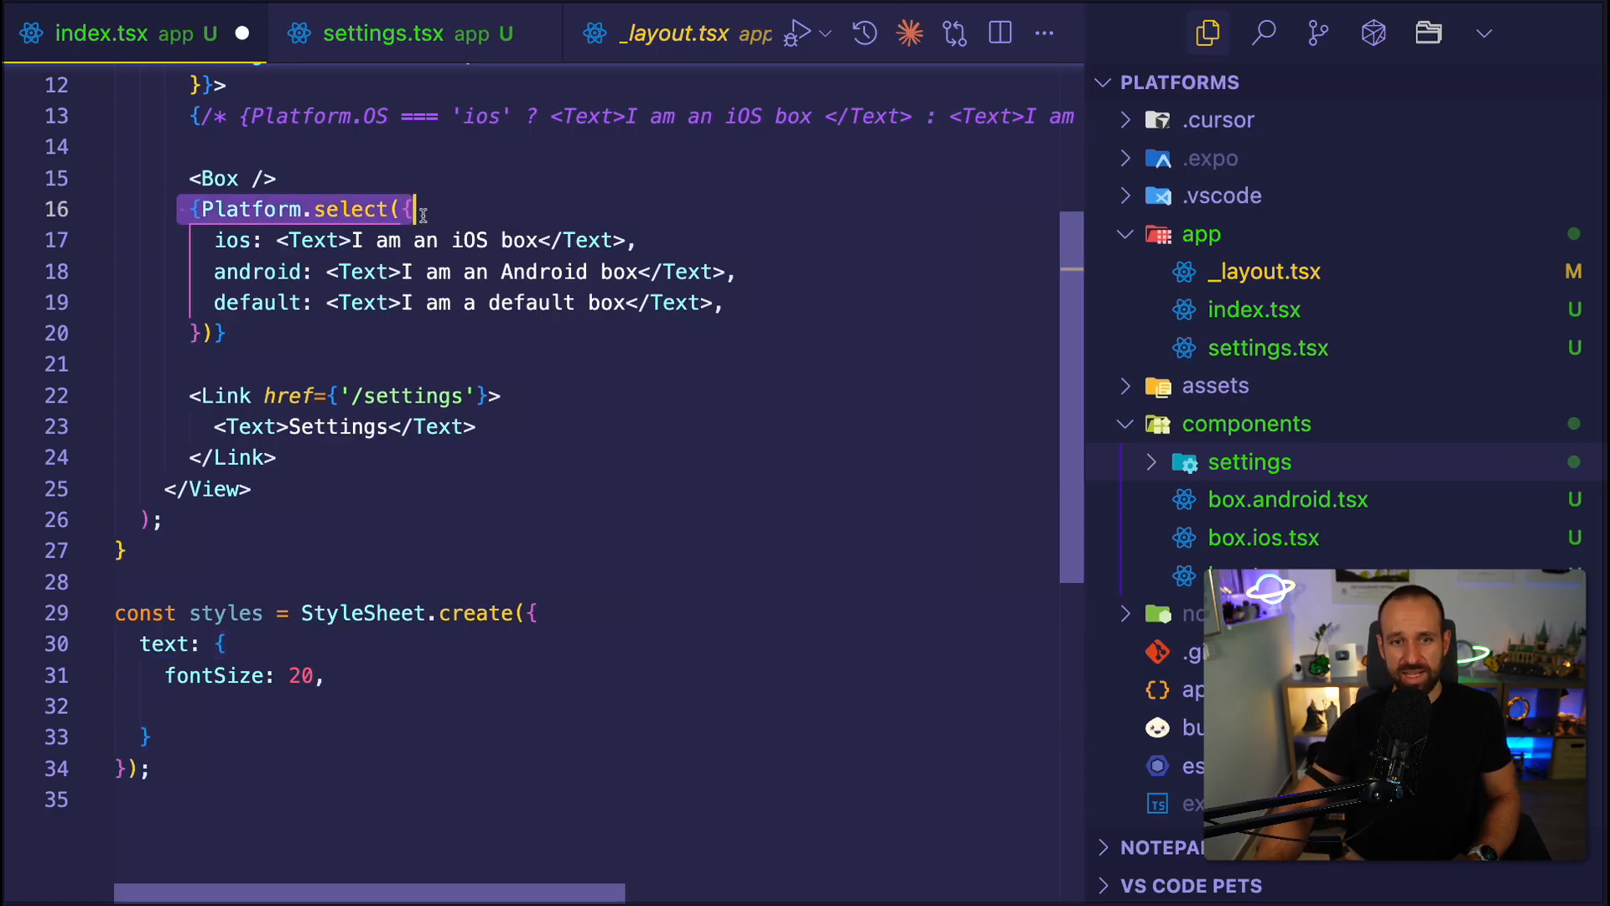
pyautogui.click(233, 705)
pyautogui.write('.')
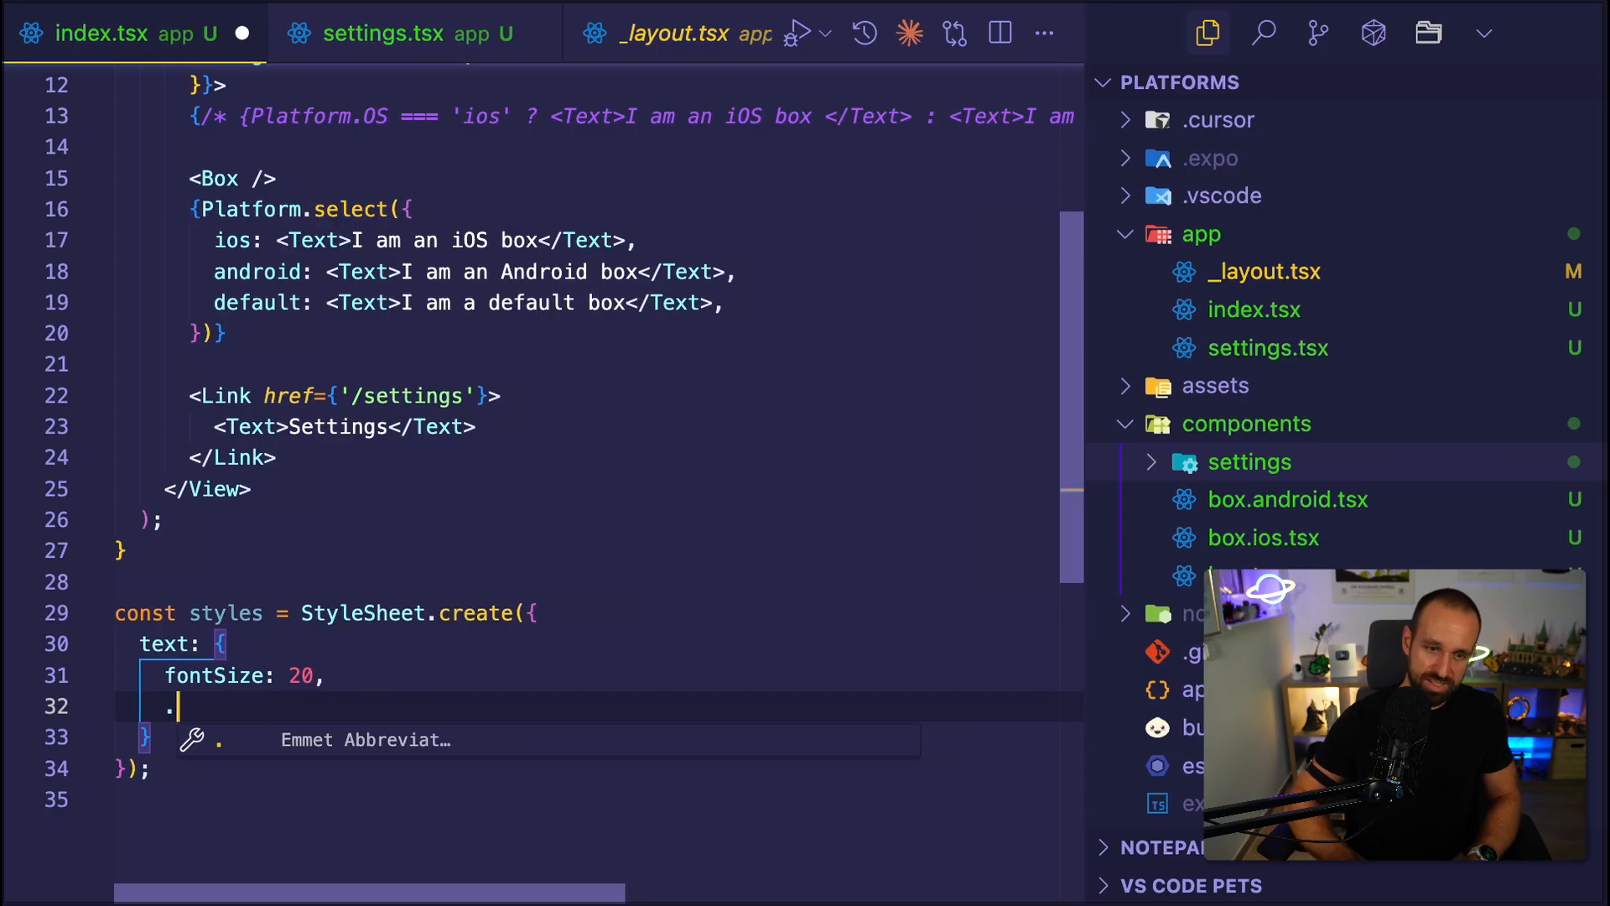
pyautogui.write('..P')
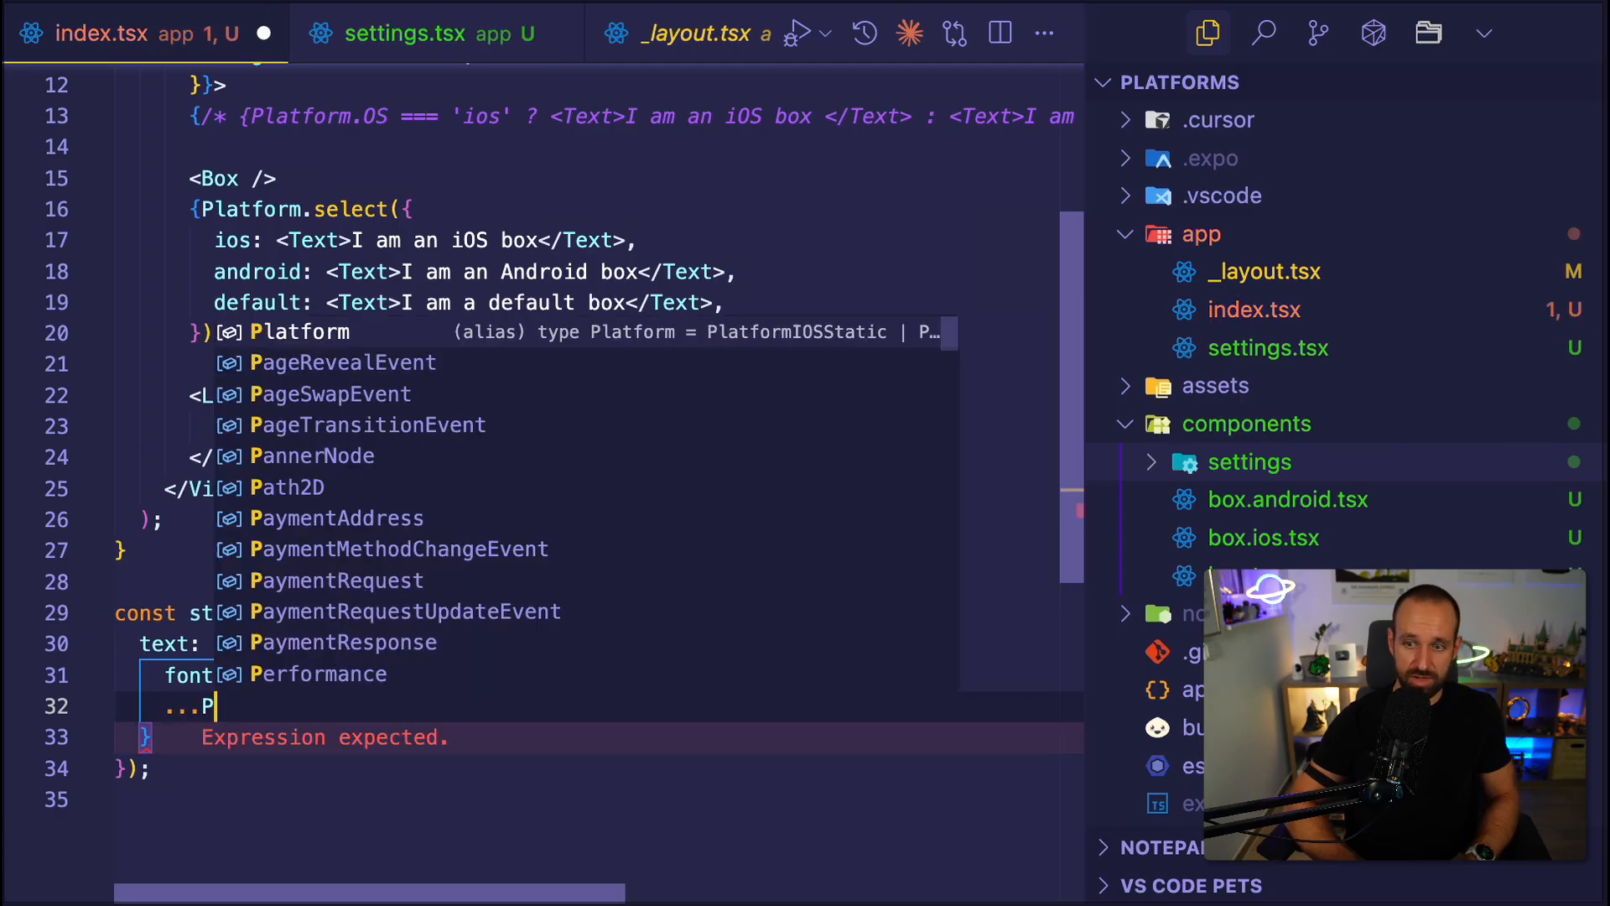
pyautogui.write('latform.s')
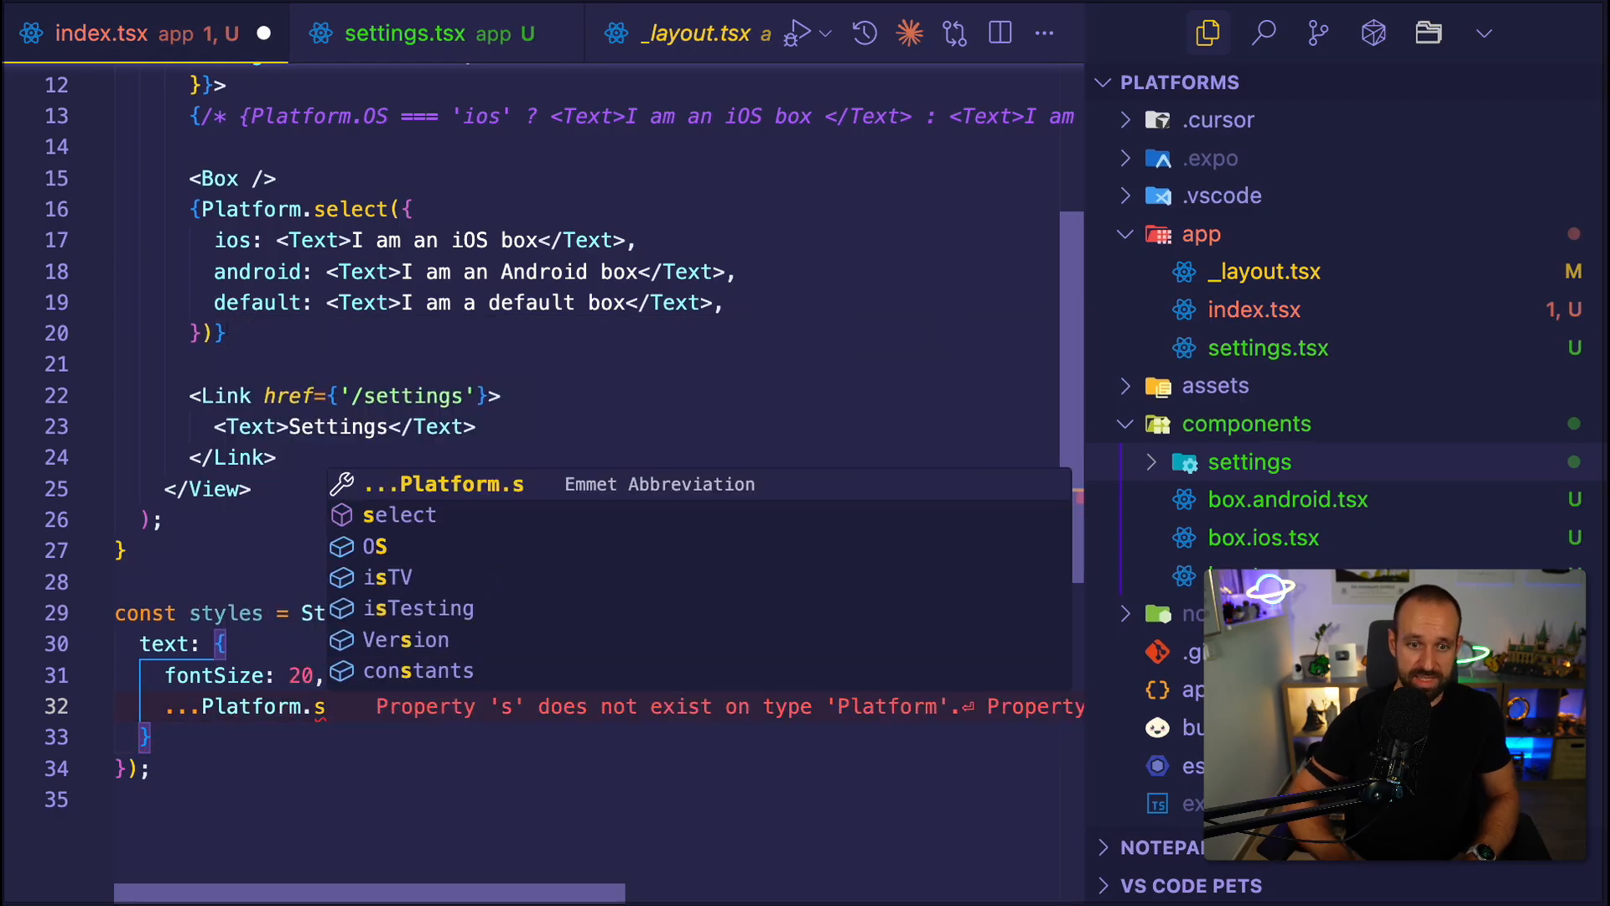
pyautogui.press('Down')
pyautogui.press('Return')
pyautogui.write('(')
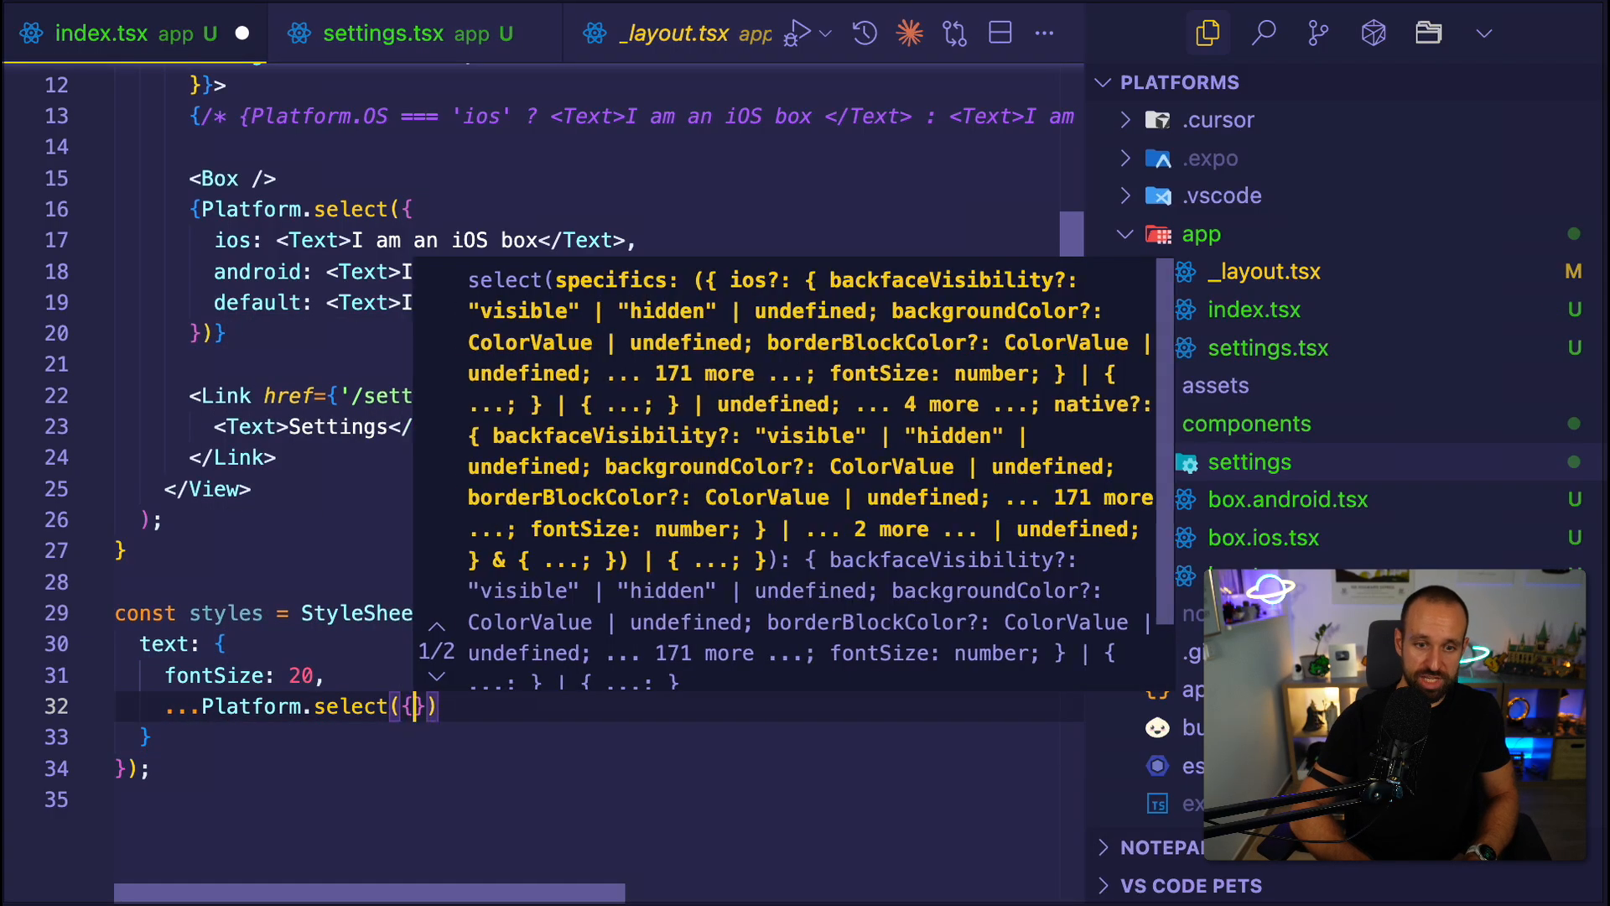
pyautogui.write('{')
pyautogui.press('Return')
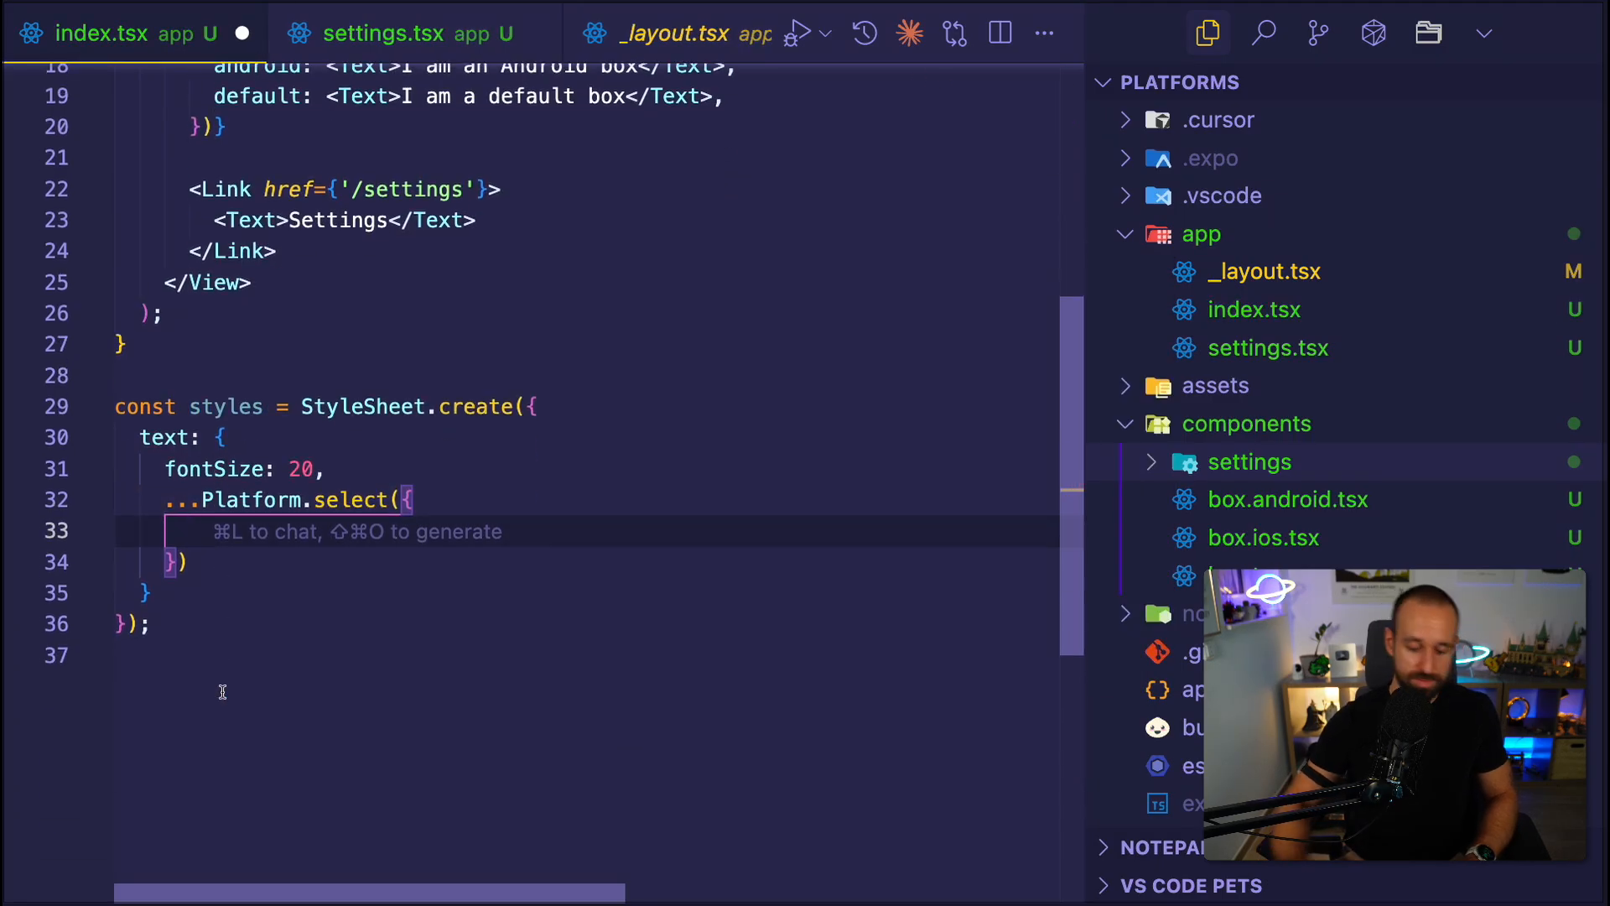
pyautogui.write('ios: {')
pyautogui.press('Return')
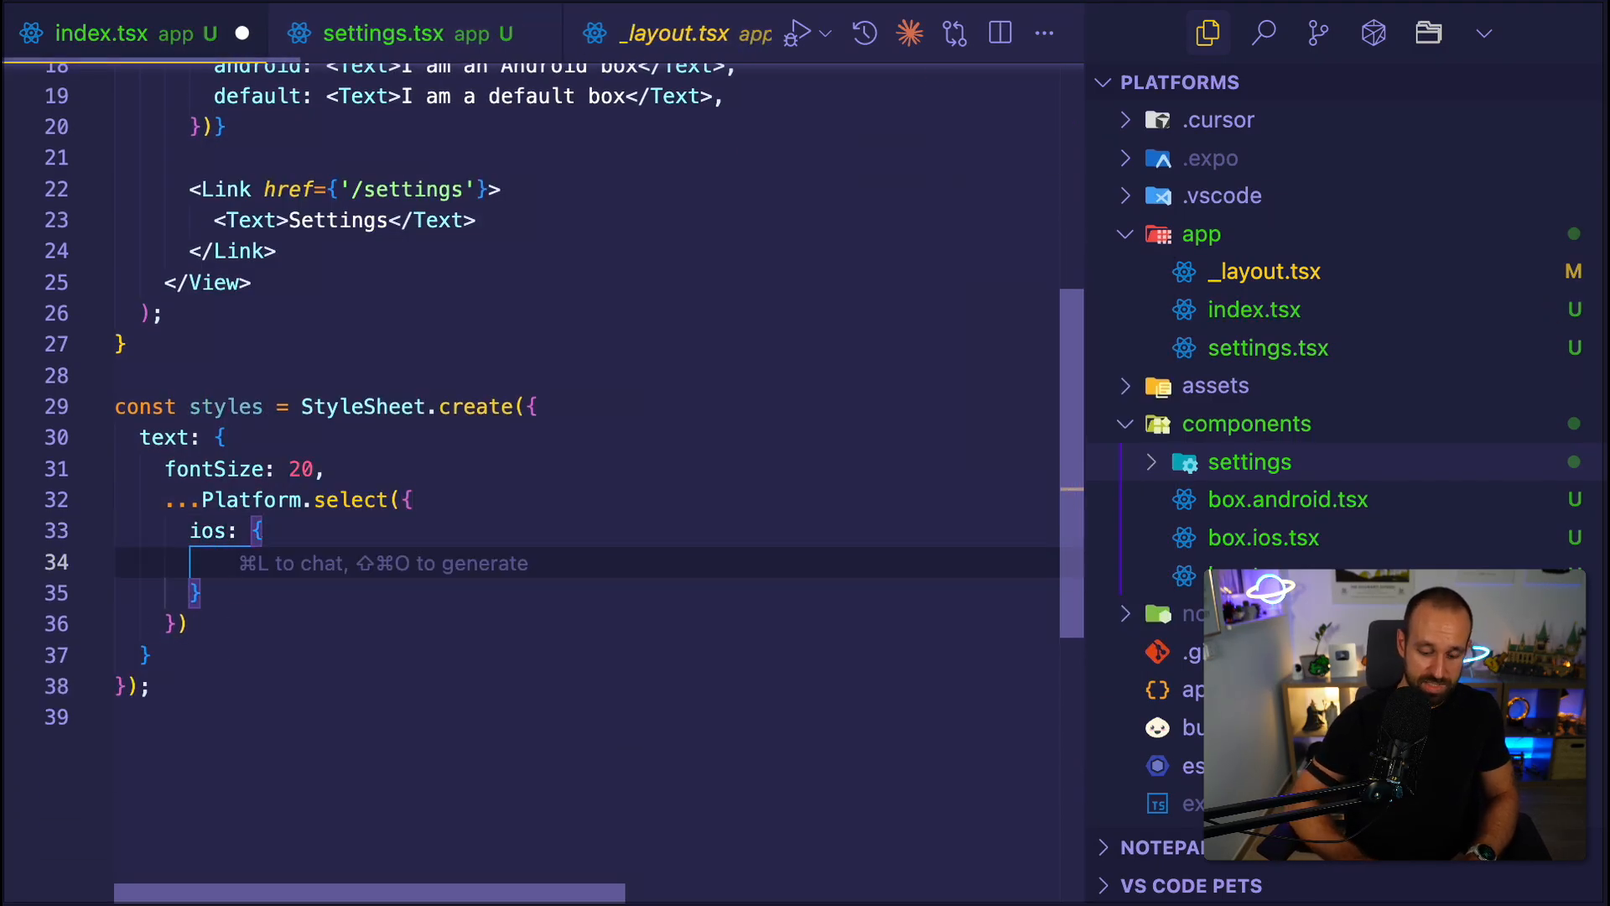
pyautogui.write('color: ')
pyautogui.write("'red")
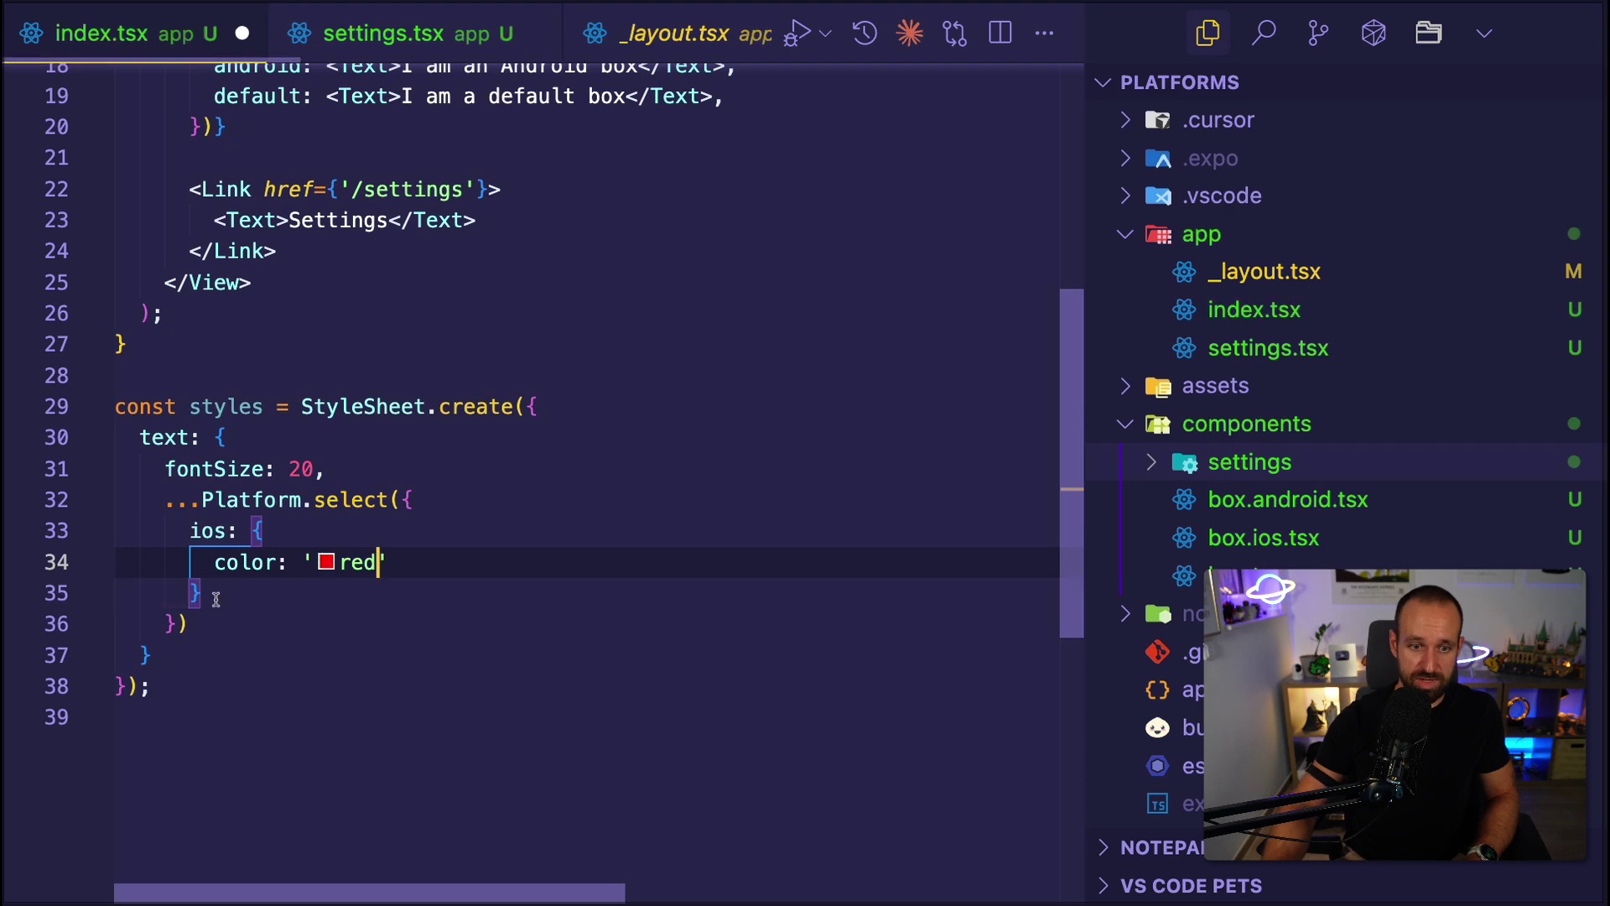
# Duplicate the ios block into android green and a default colour, then save.
pyautogui.moveTo(216, 601); pyautogui.dragTo(190, 530)
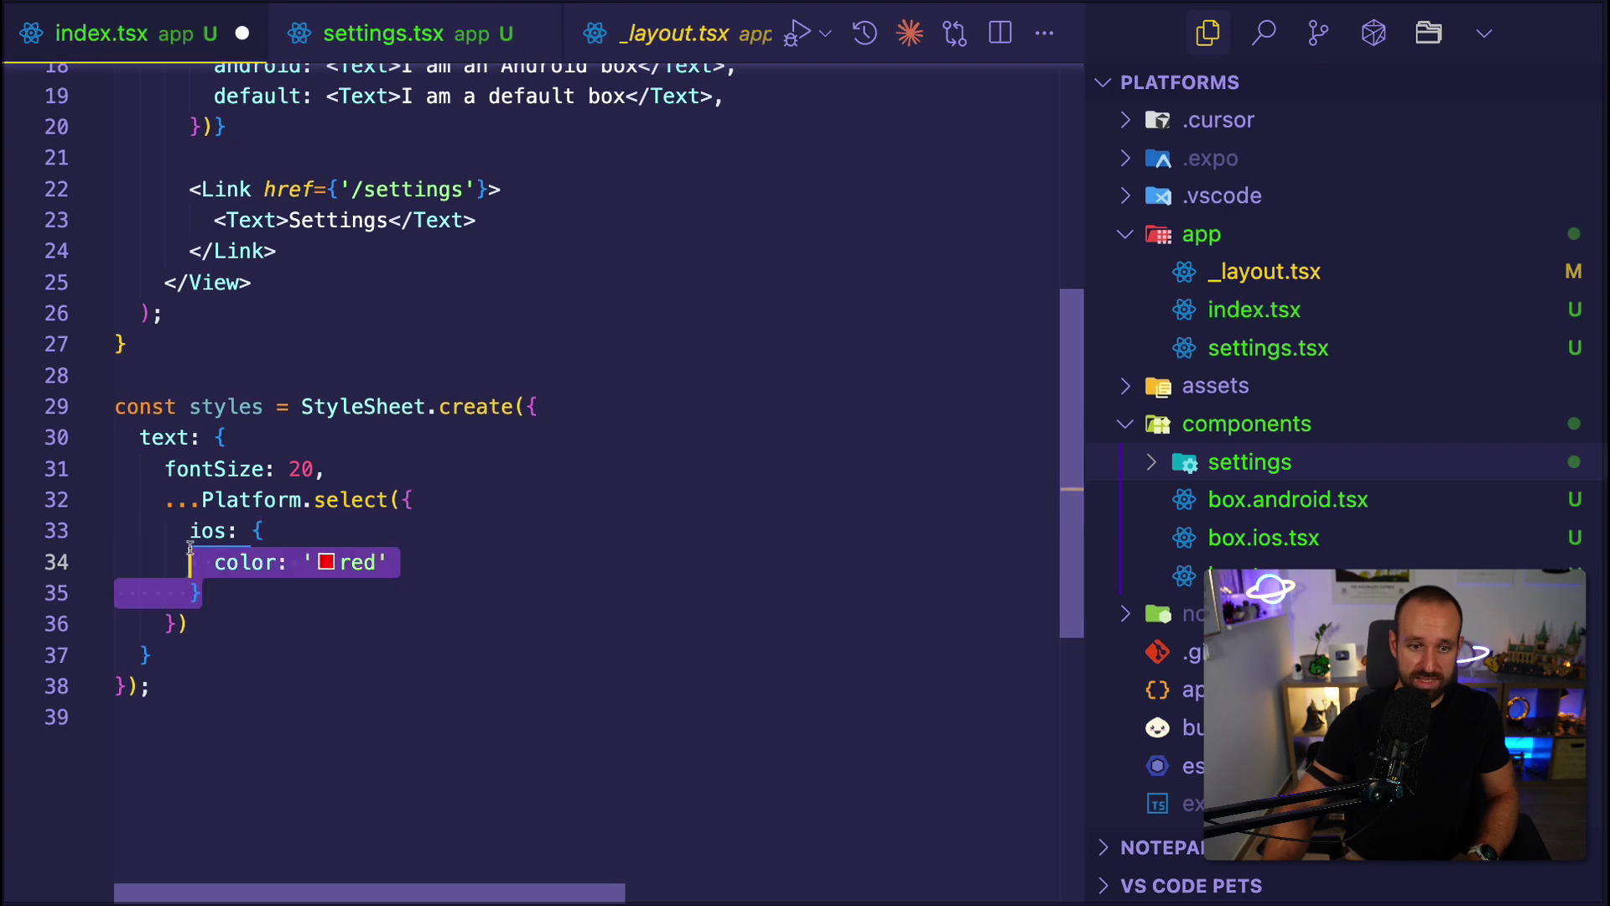
pyautogui.click(233, 591)
pyautogui.write(',')
pyautogui.hotkey('shift', 'alt', 'Down')
pyautogui.hotkey('shift', 'alt', 'Down')
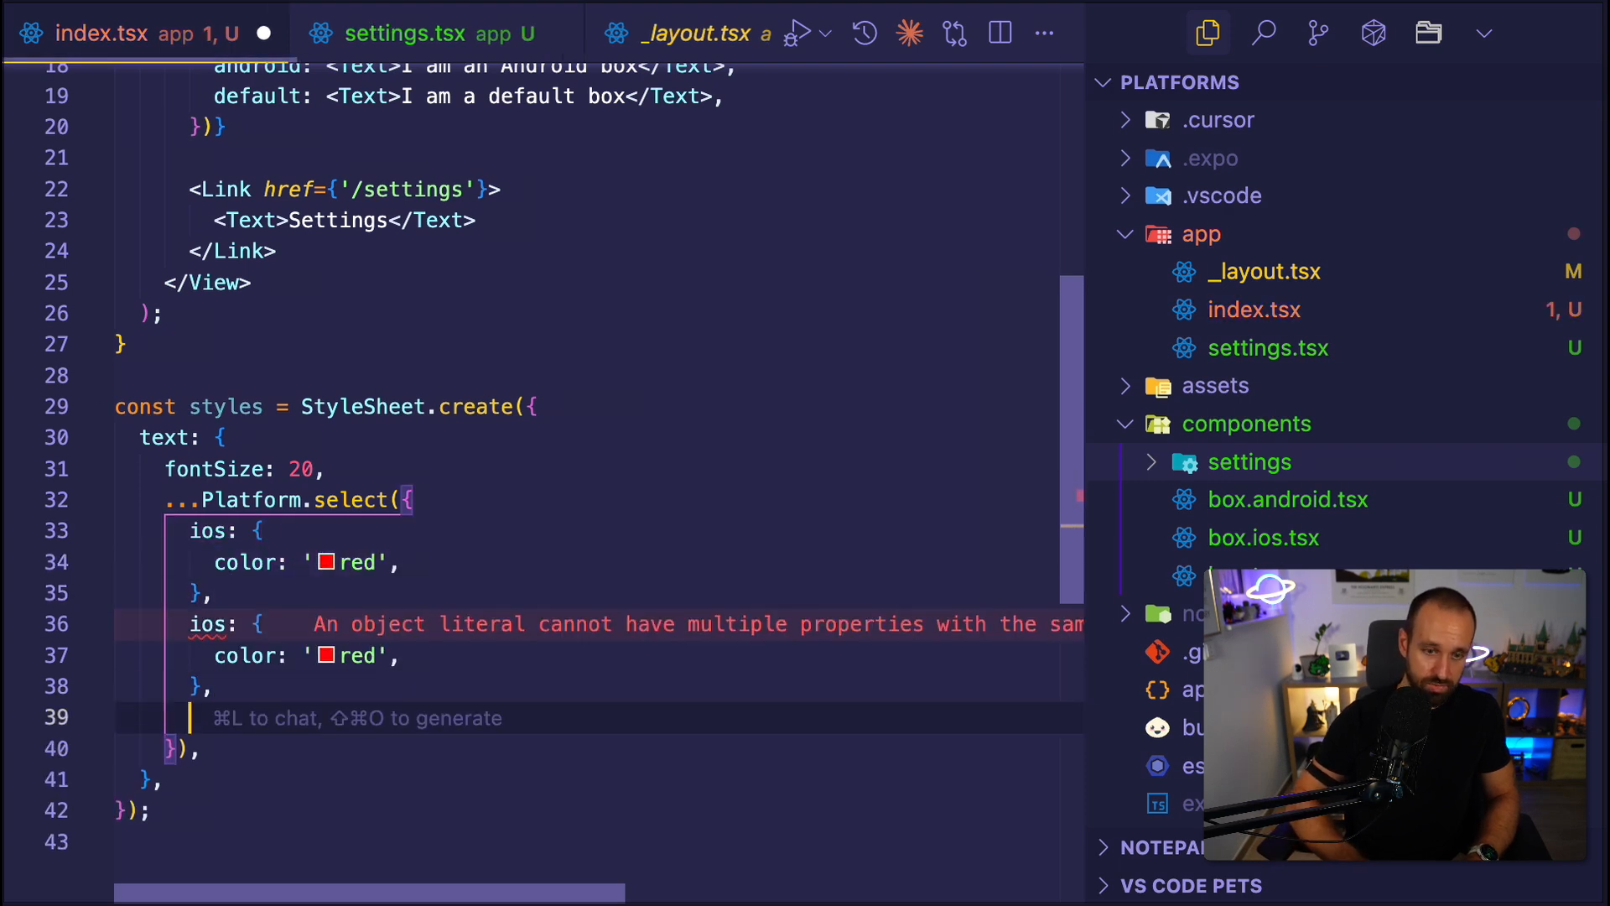
pyautogui.doubleClick(204, 623)
pyautogui.write('and')
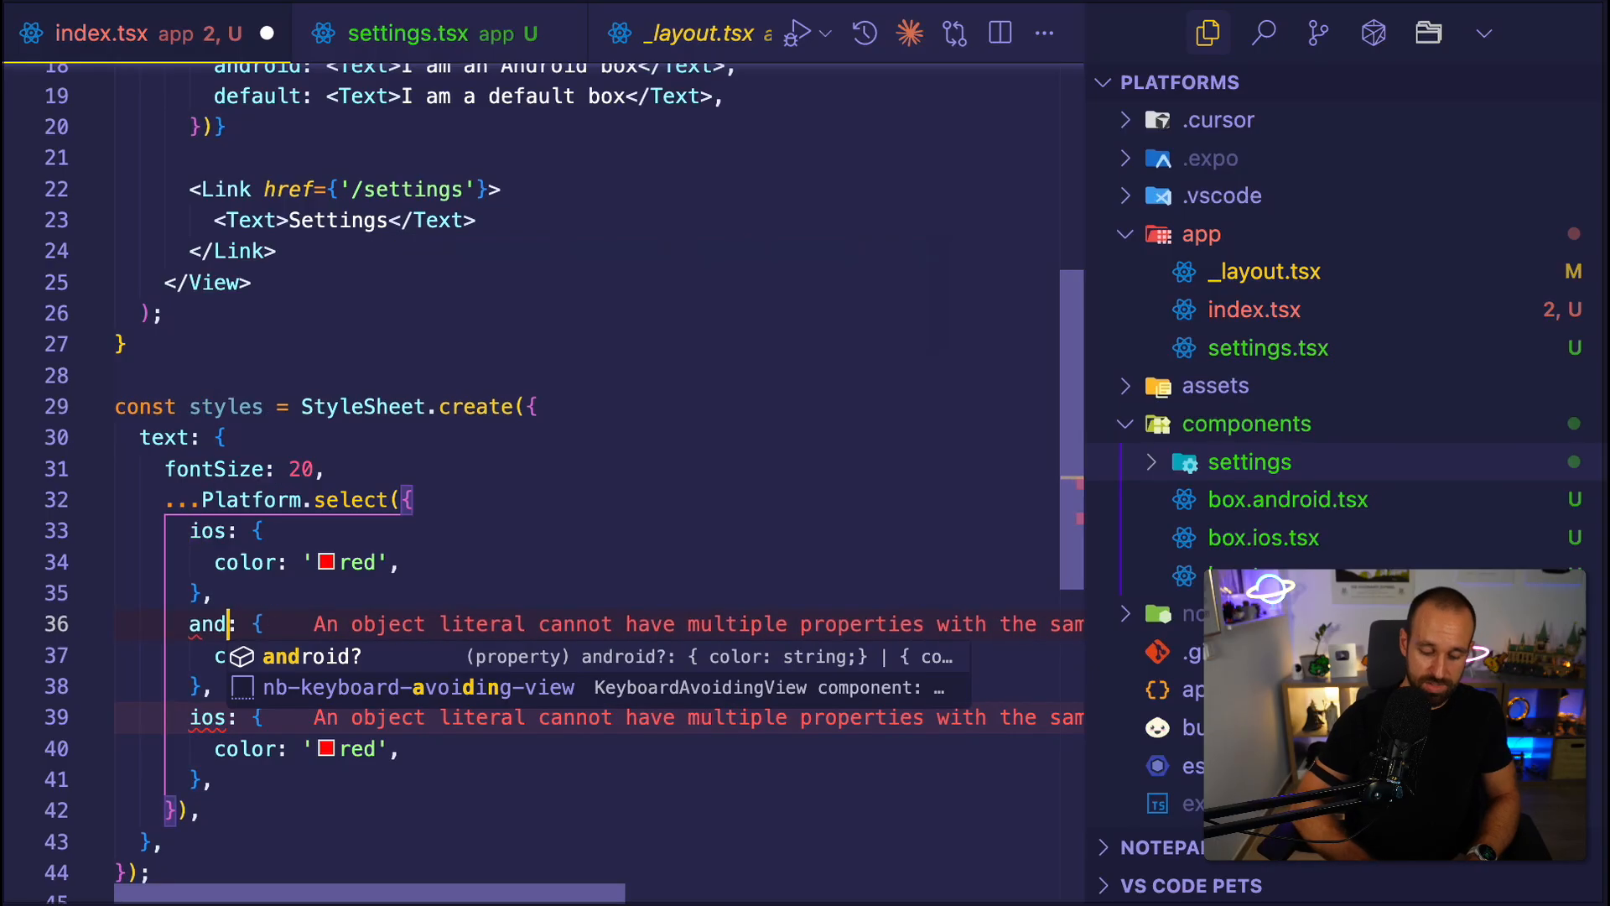
pyautogui.press('Tab')
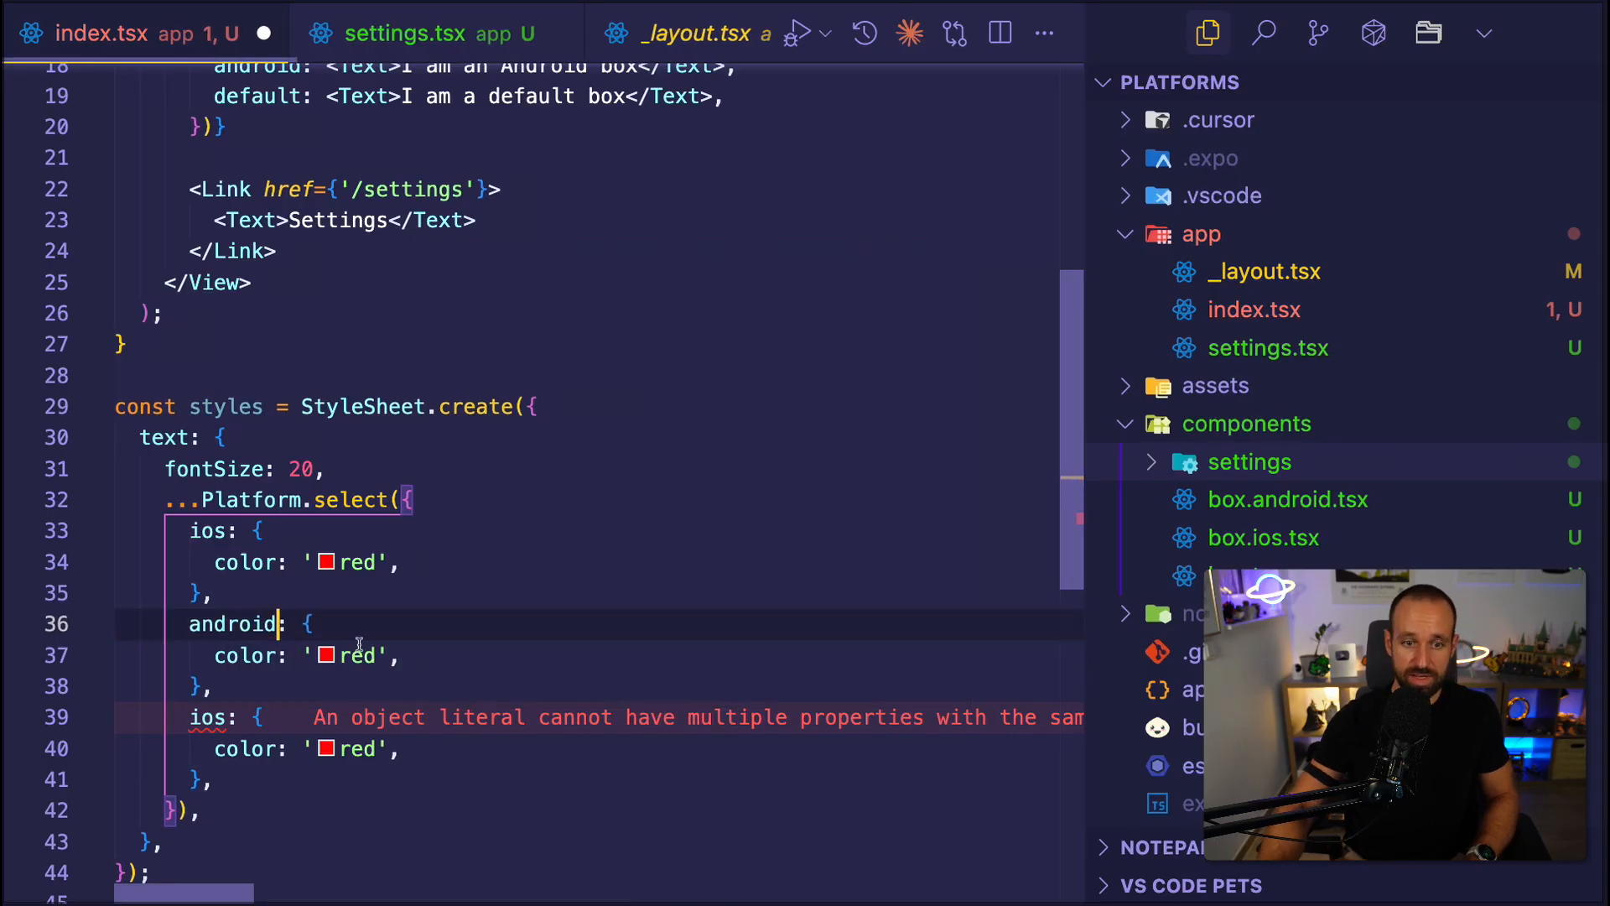
pyautogui.doubleClick(357, 655)
pyautogui.write('green')
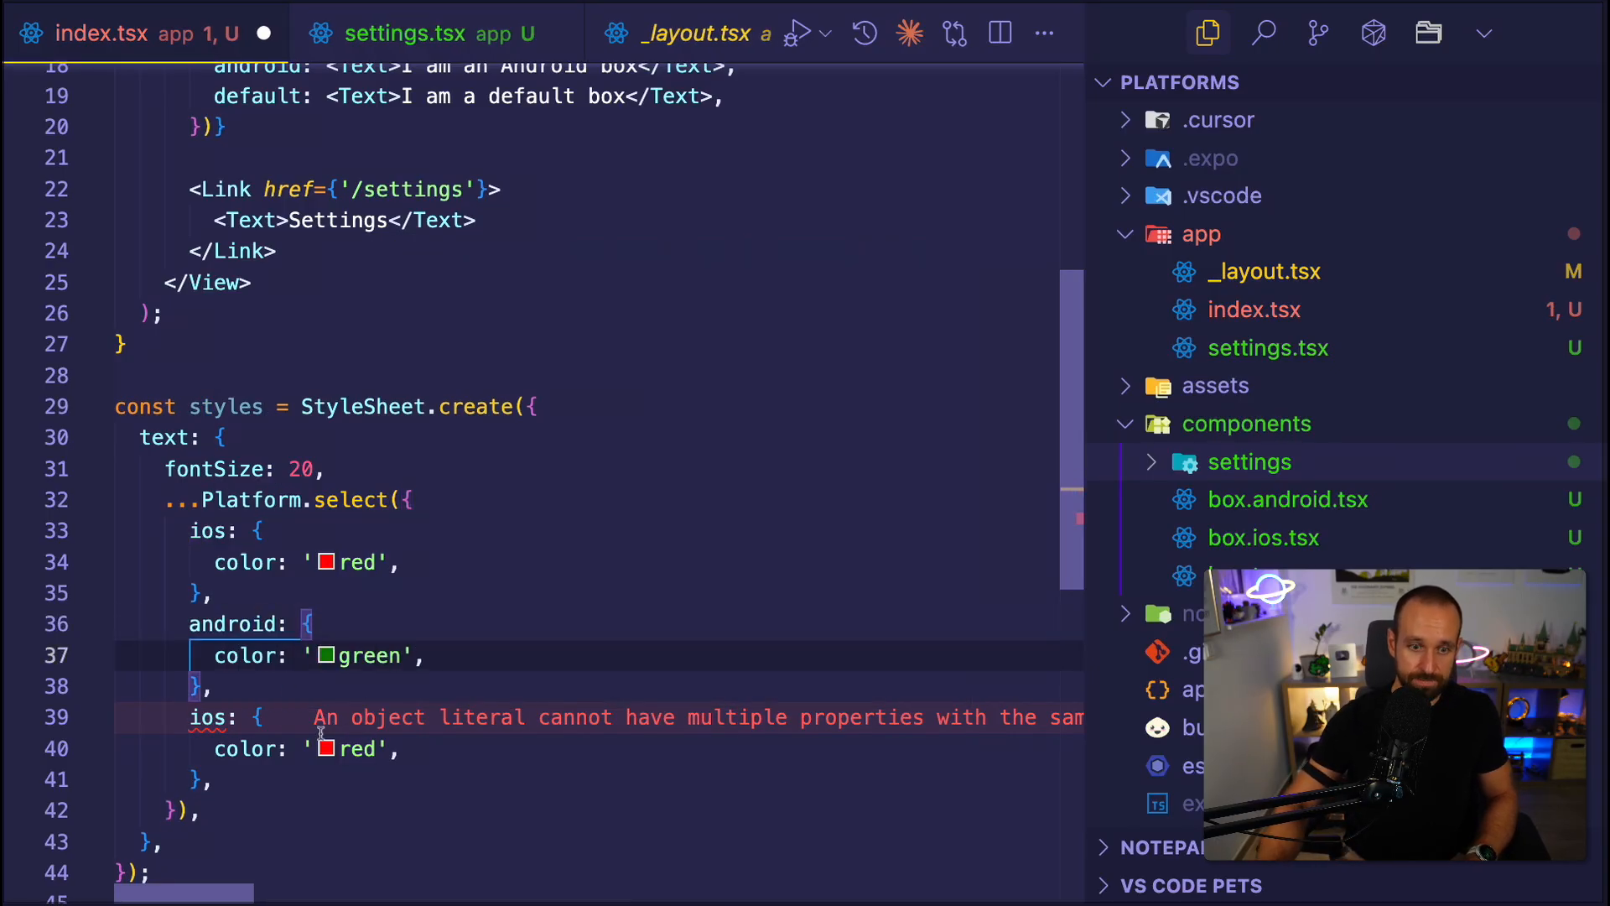
pyautogui.doubleClick(206, 718)
pyautogui.write('default')
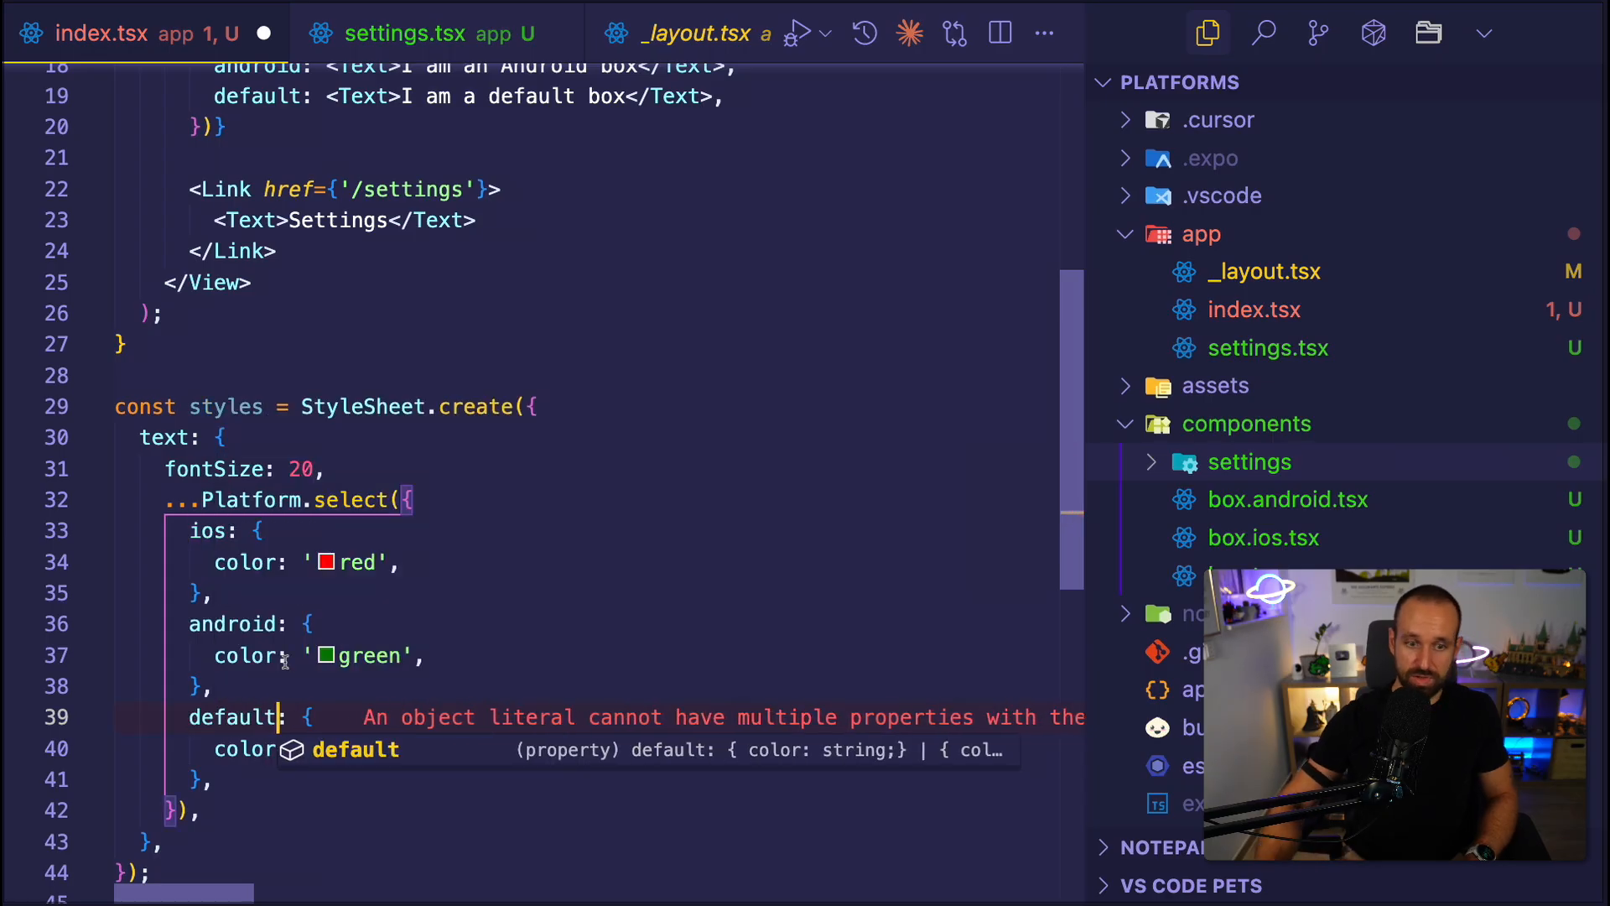
pyautogui.press('Escape')
pyautogui.doubleClick(358, 748)
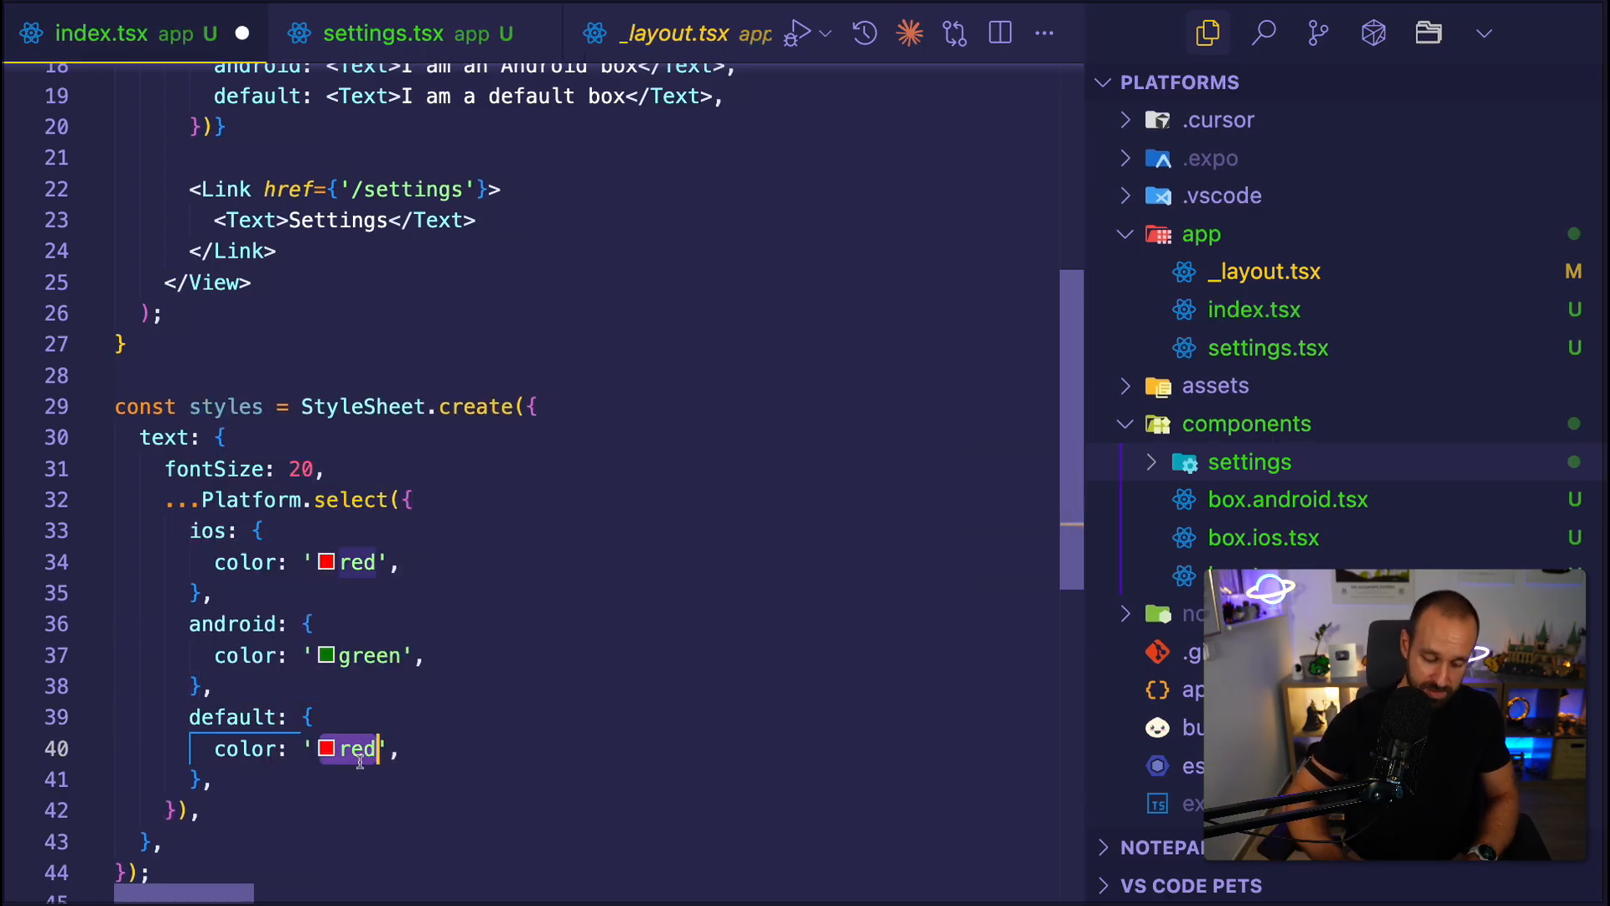
pyautogui.write('black')
pyautogui.hotkey('ctrl', 's')
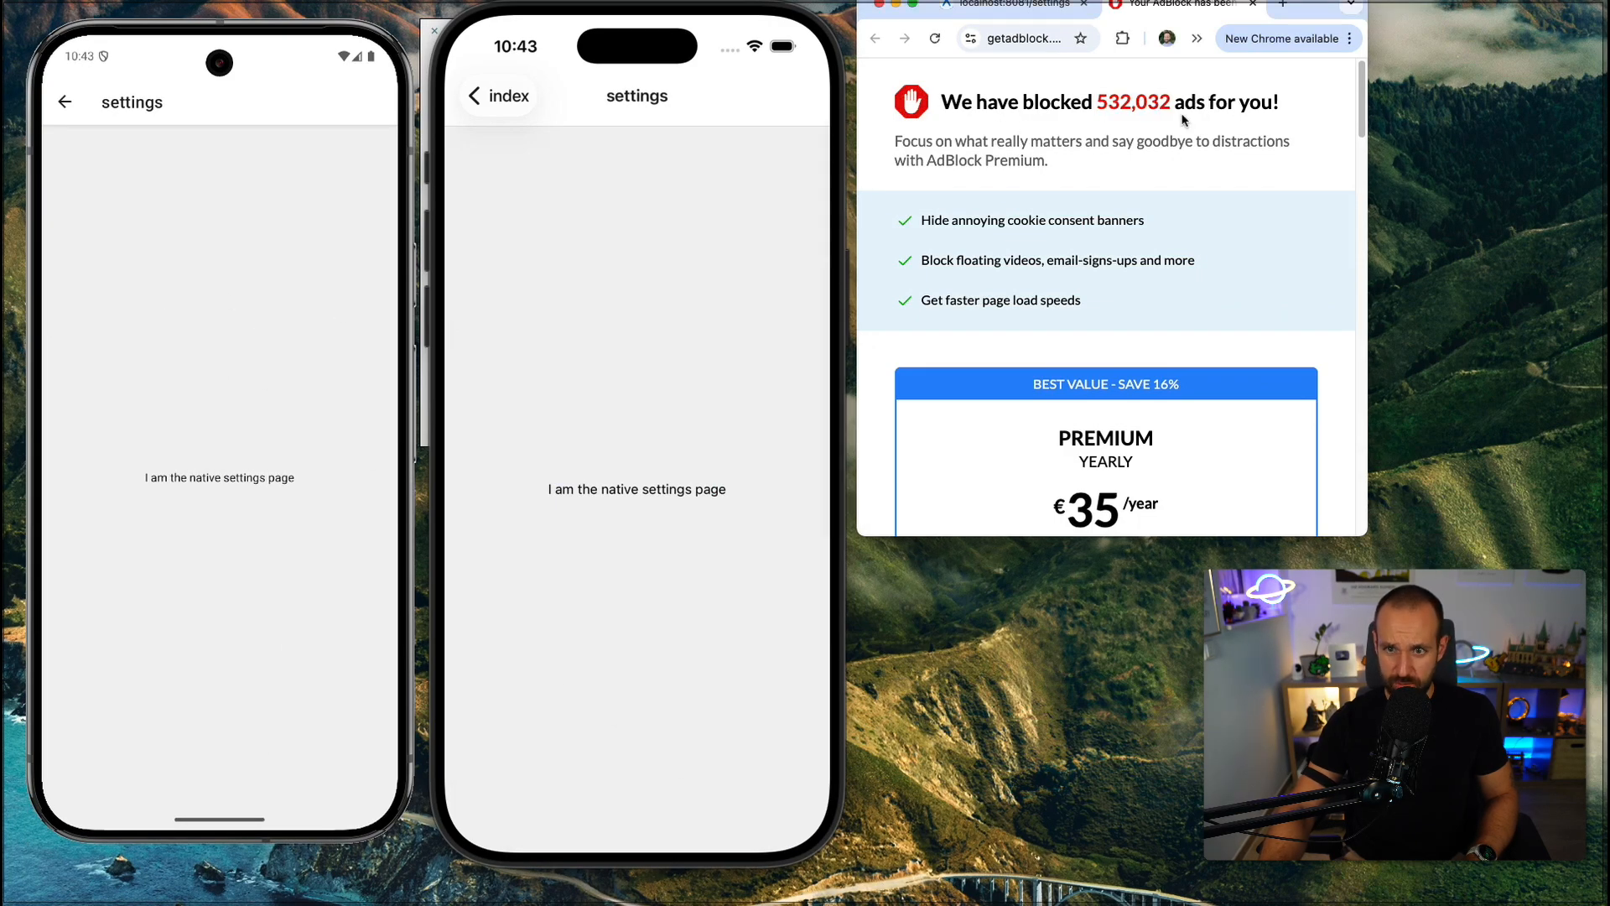
# Close the ad-blocker tab and reload the iOS app from the dev menu.
pyautogui.press('super+w')
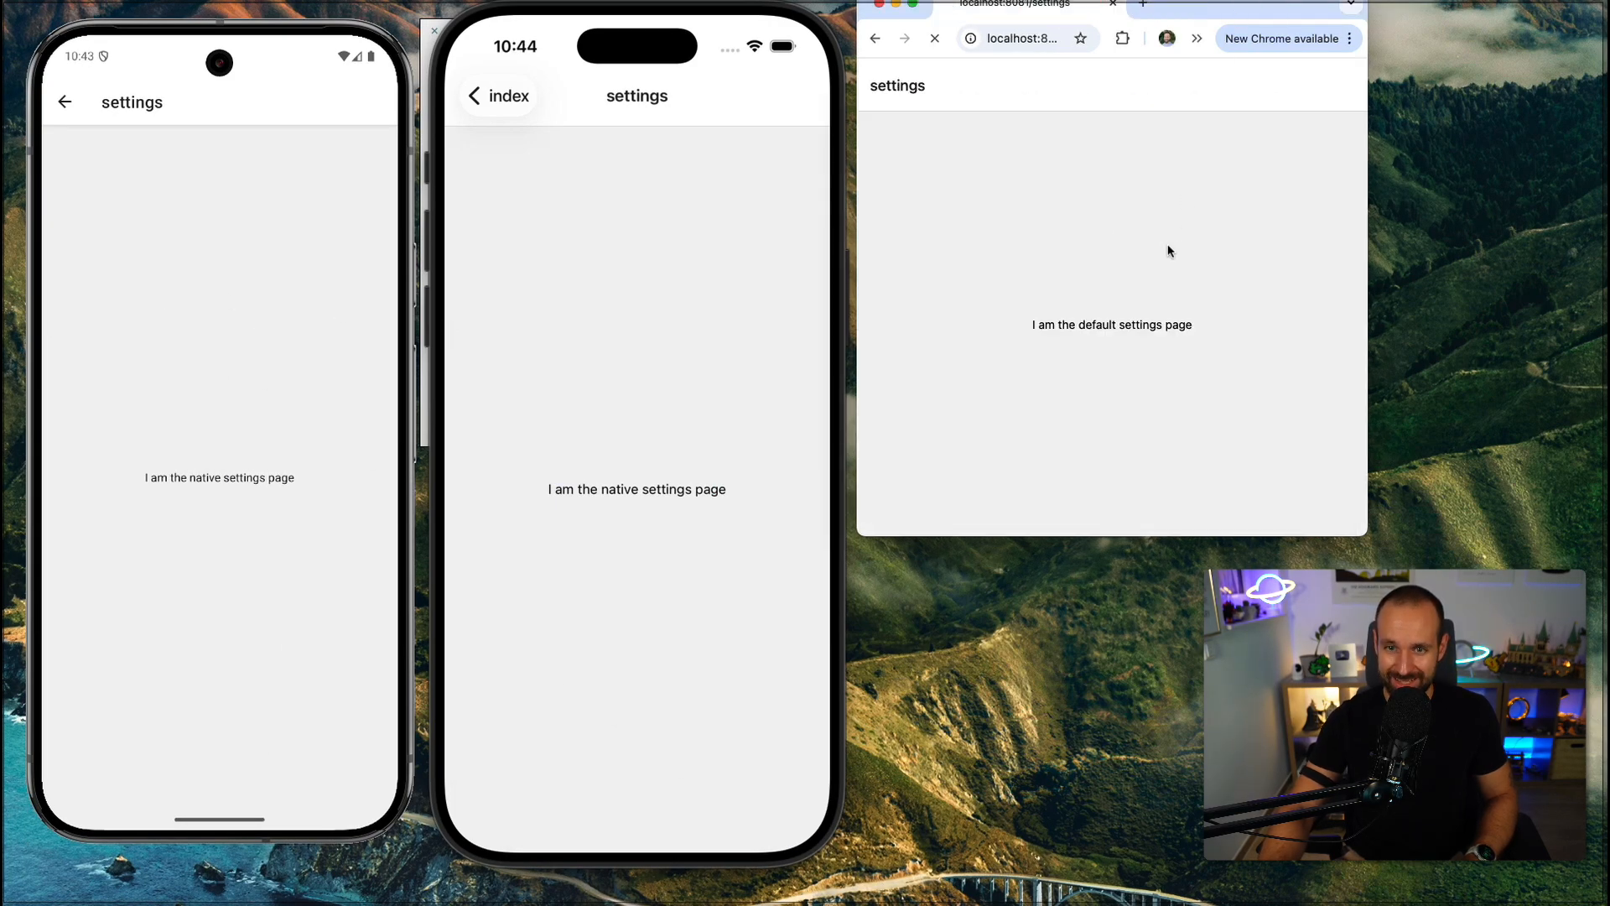
pyautogui.press('ctrl+super+z')
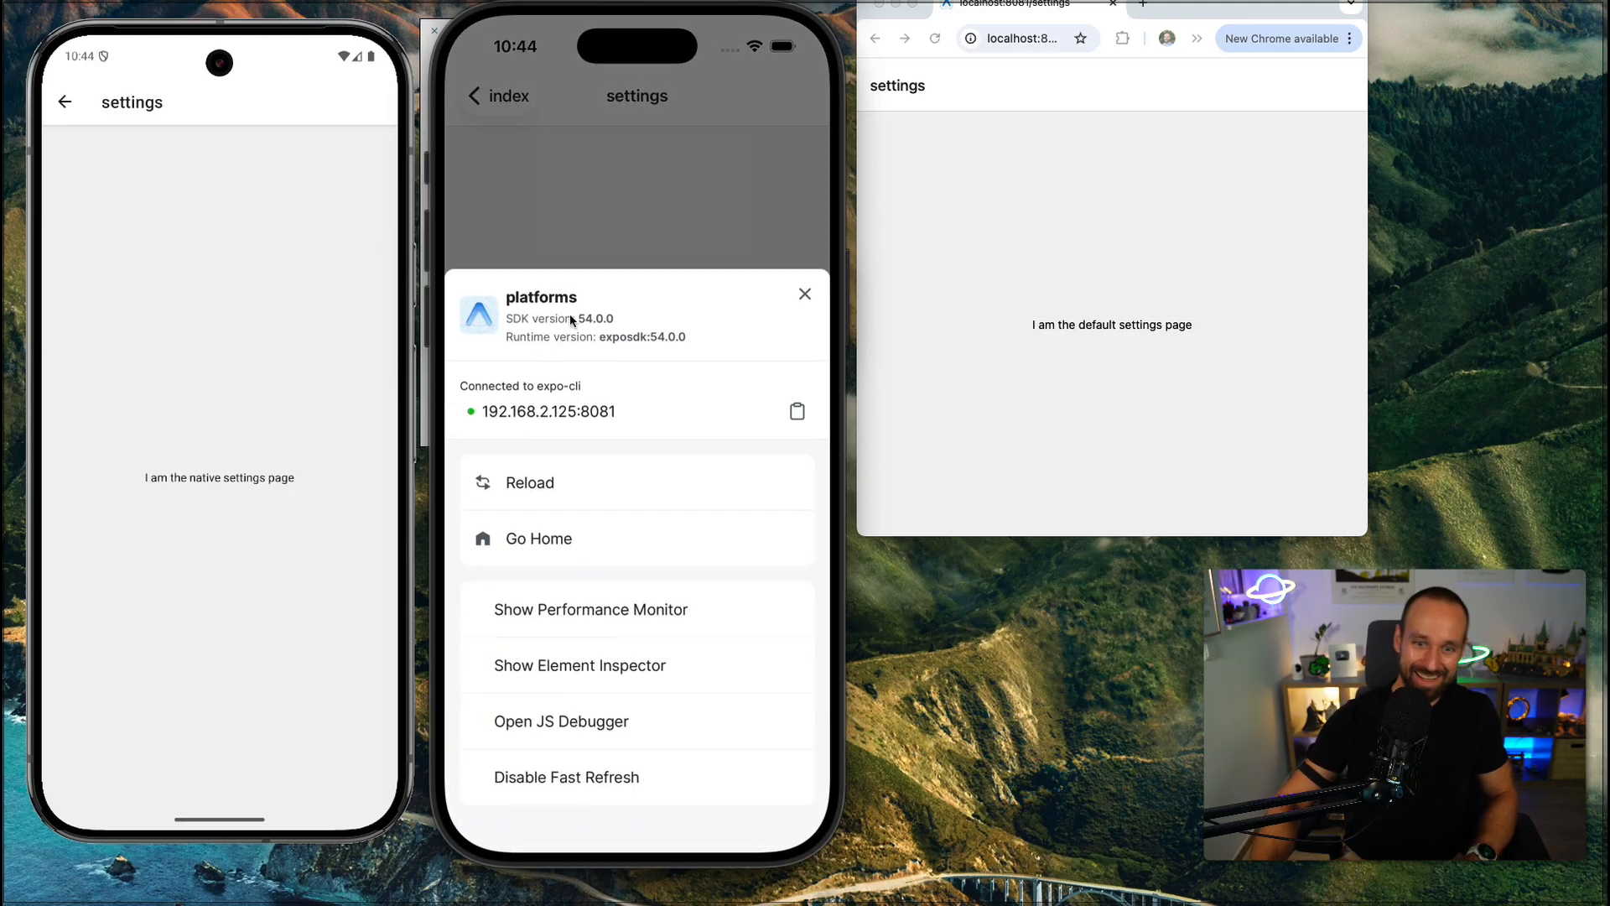
pyautogui.click(535, 484)
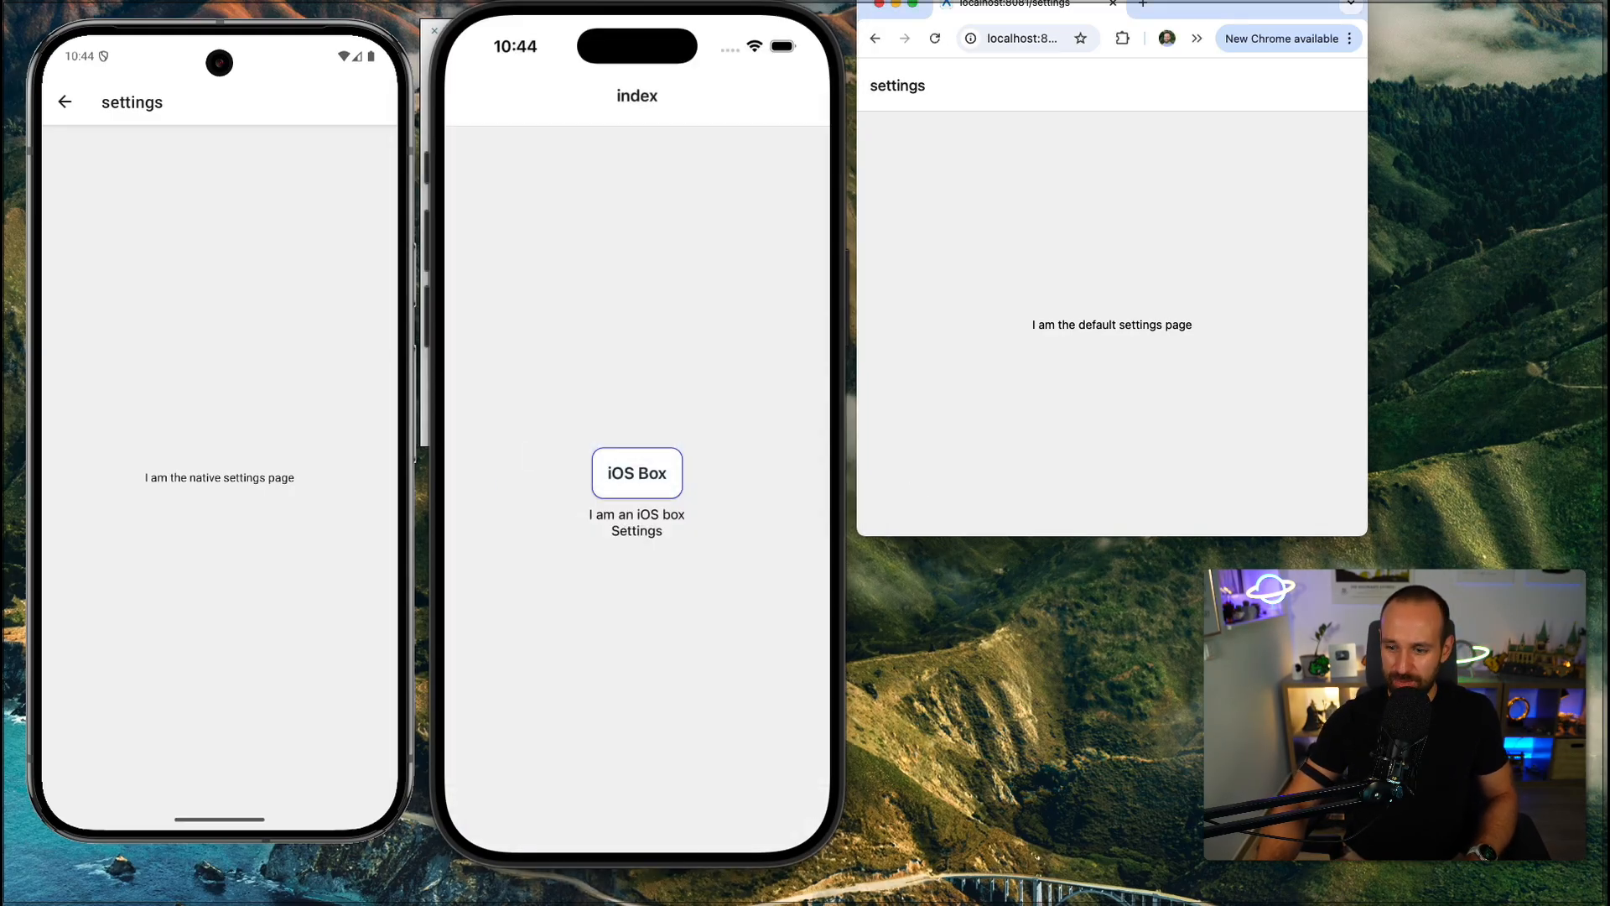
# Add <Text style={styles.text}>I AM THE HEADER</Text> to index.tsx and save.
pyautogui.press('super+Tab')
pyautogui.doubleClick(163, 437)
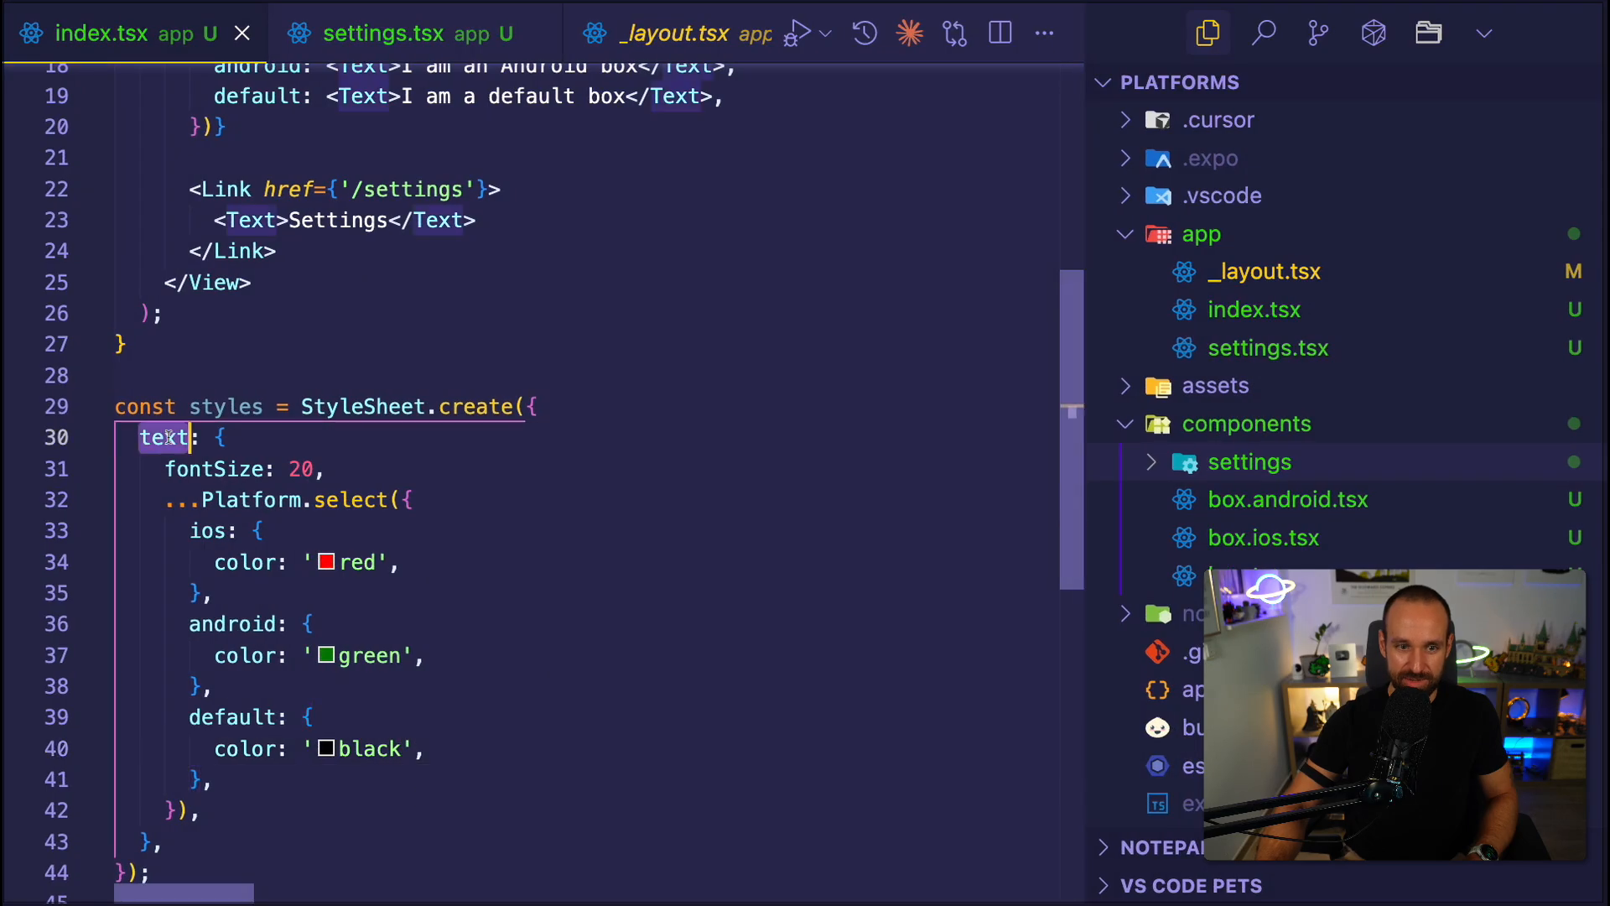
pyautogui.scroll(5, 307, 518)
pyautogui.click(438, 354)
pyautogui.write('I AM TH')
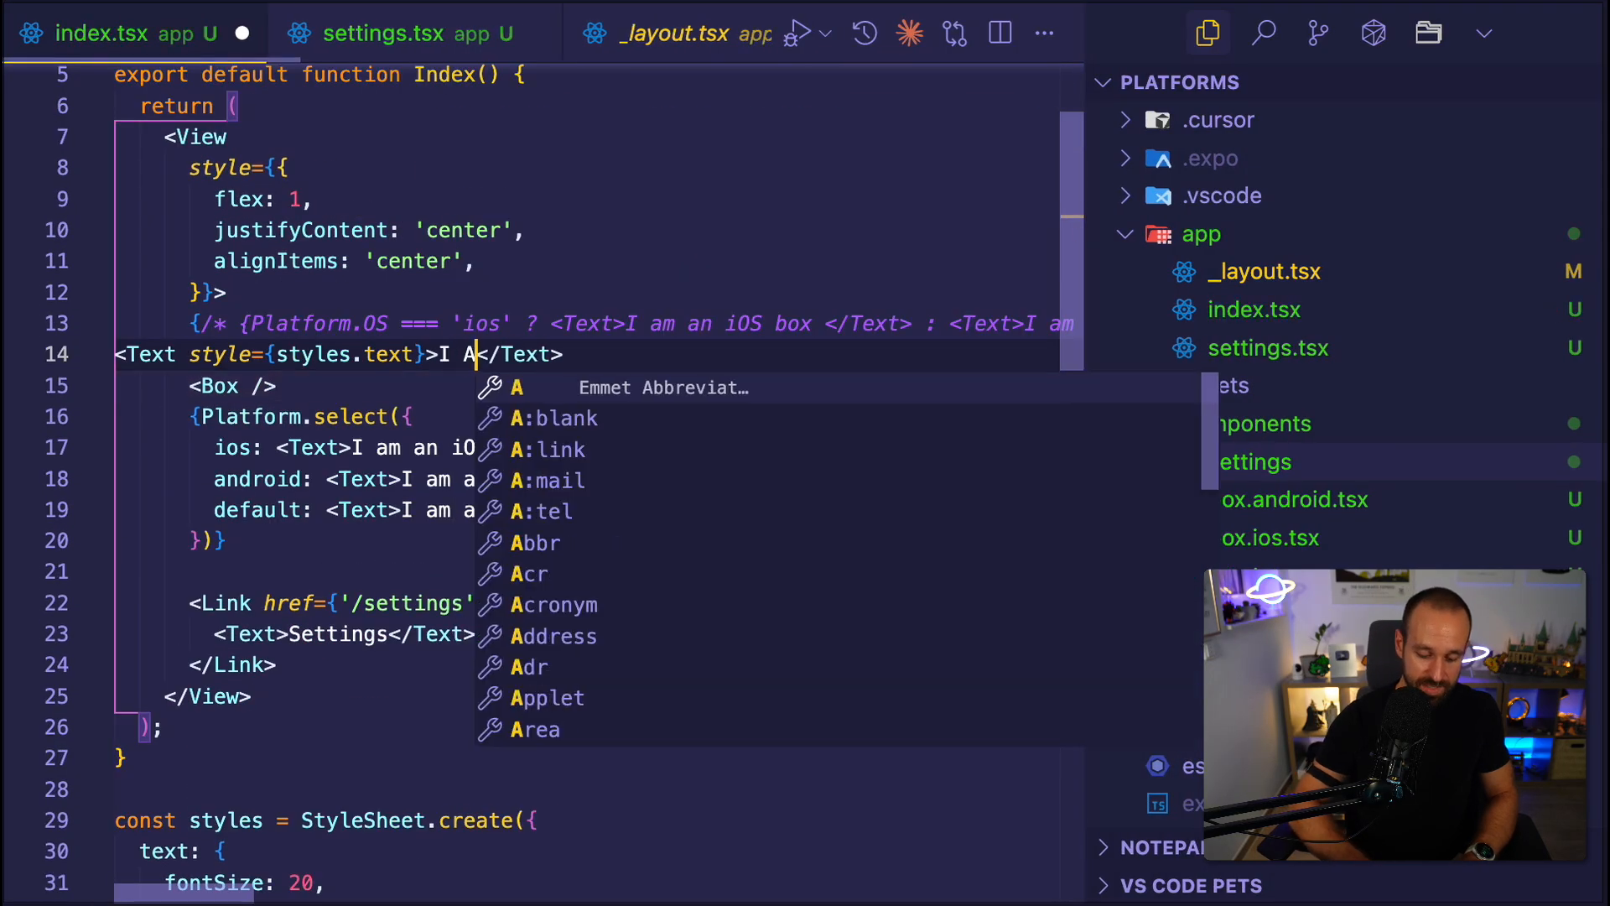
pyautogui.write('E HEADER')
pyautogui.press('Escape')
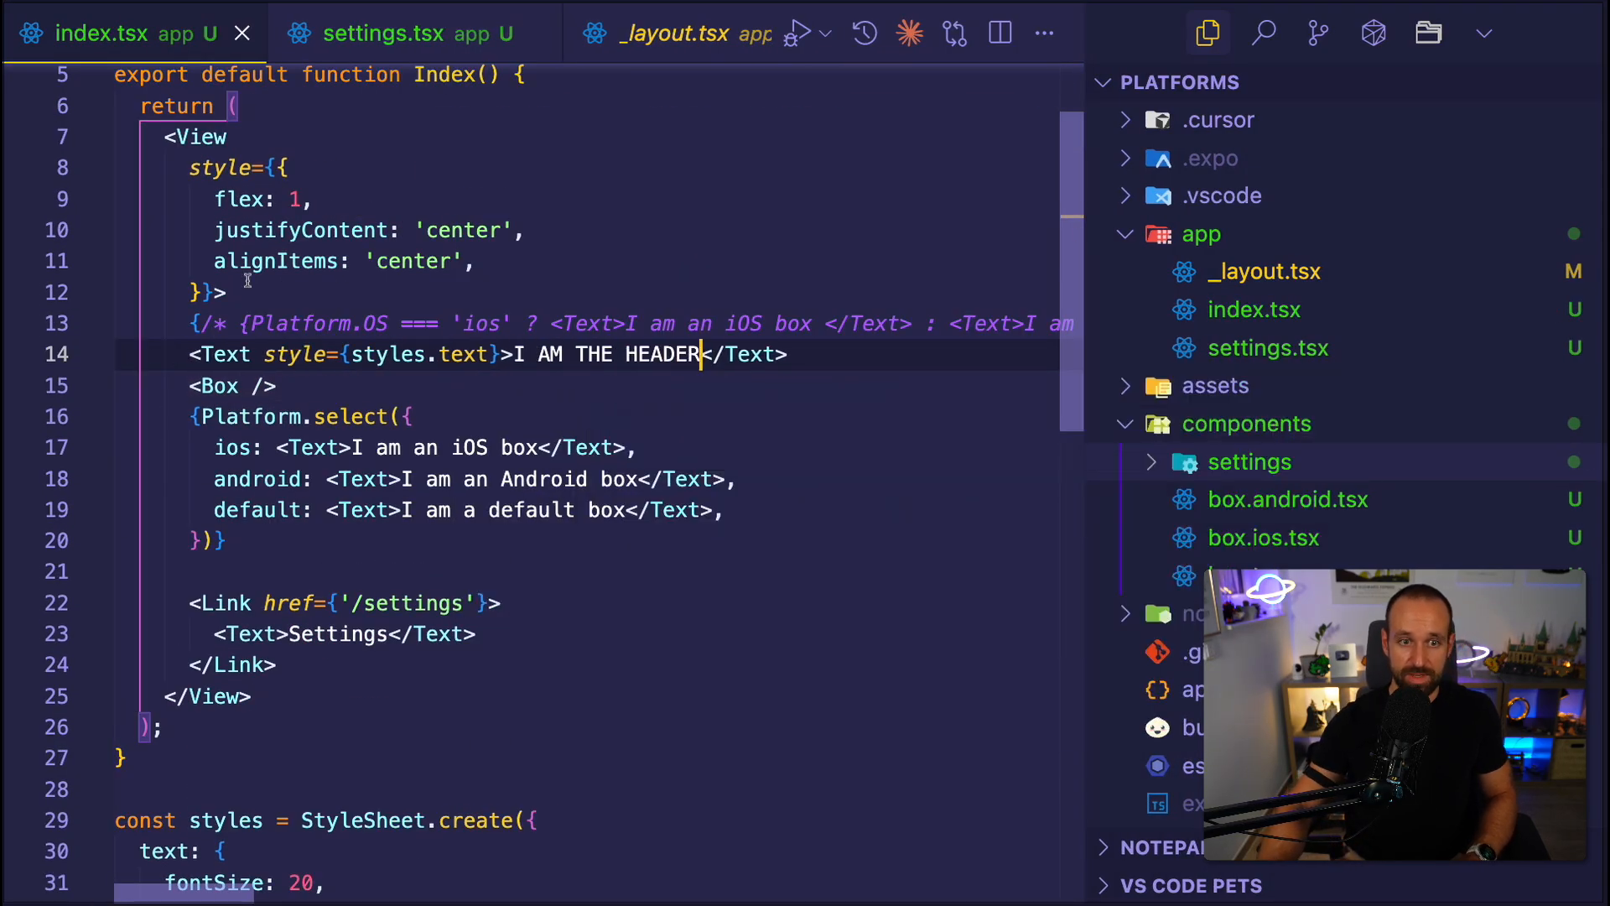
pyautogui.press('super+s')
pyautogui.press('super+Tab')
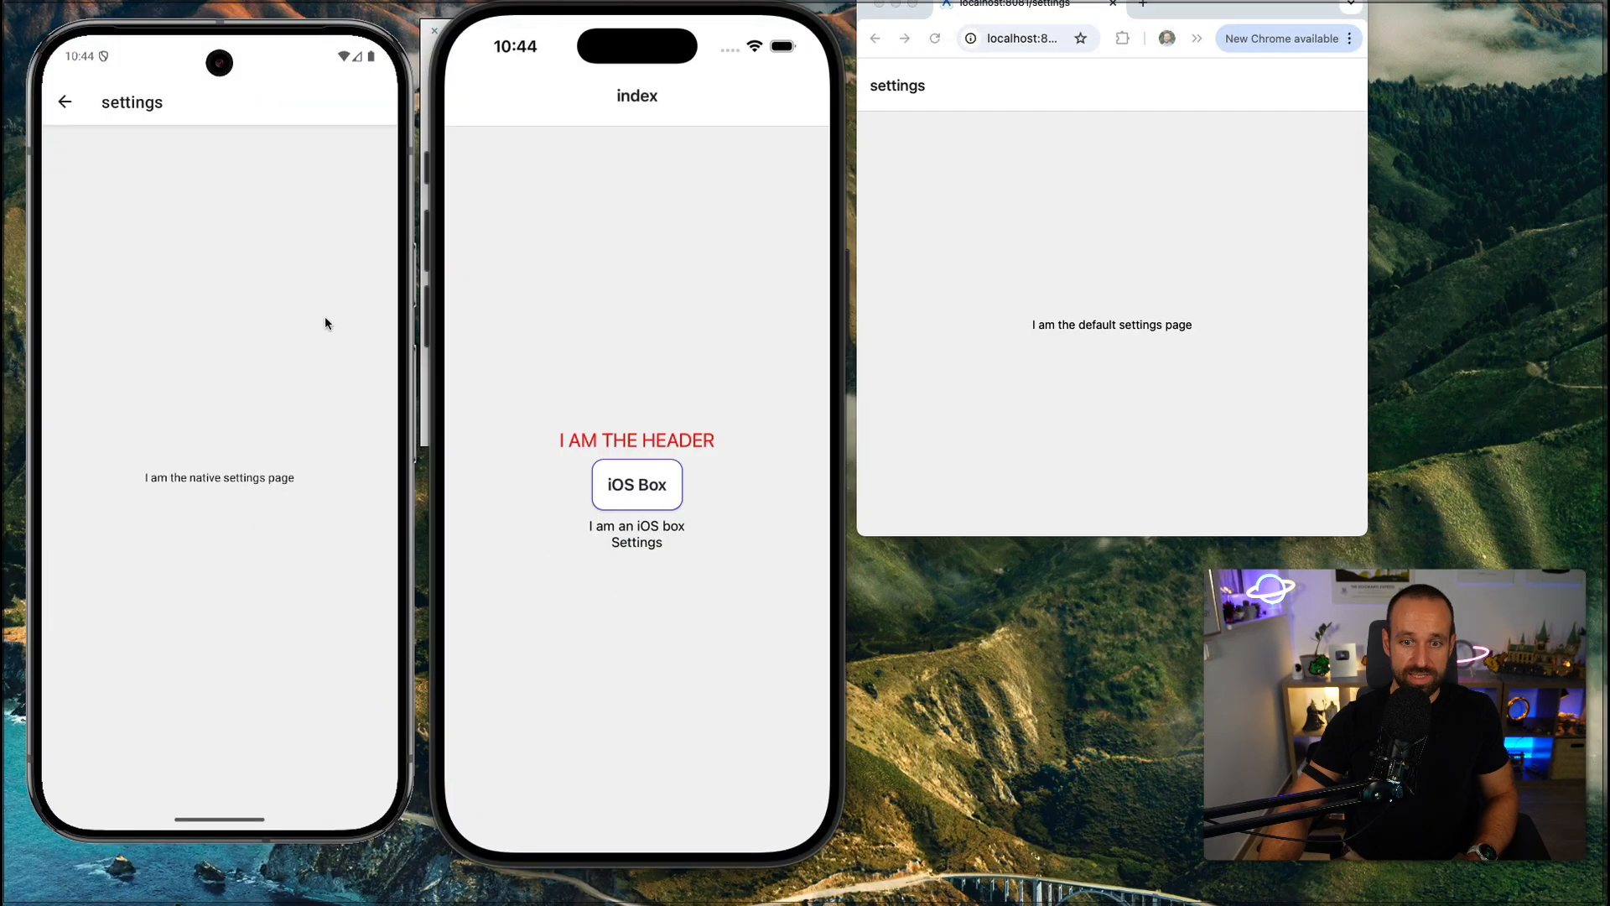
# Reload the web app and go back to the index page, showing the header in black.
pyautogui.click(1219, 340)
pyautogui.press('super+r')
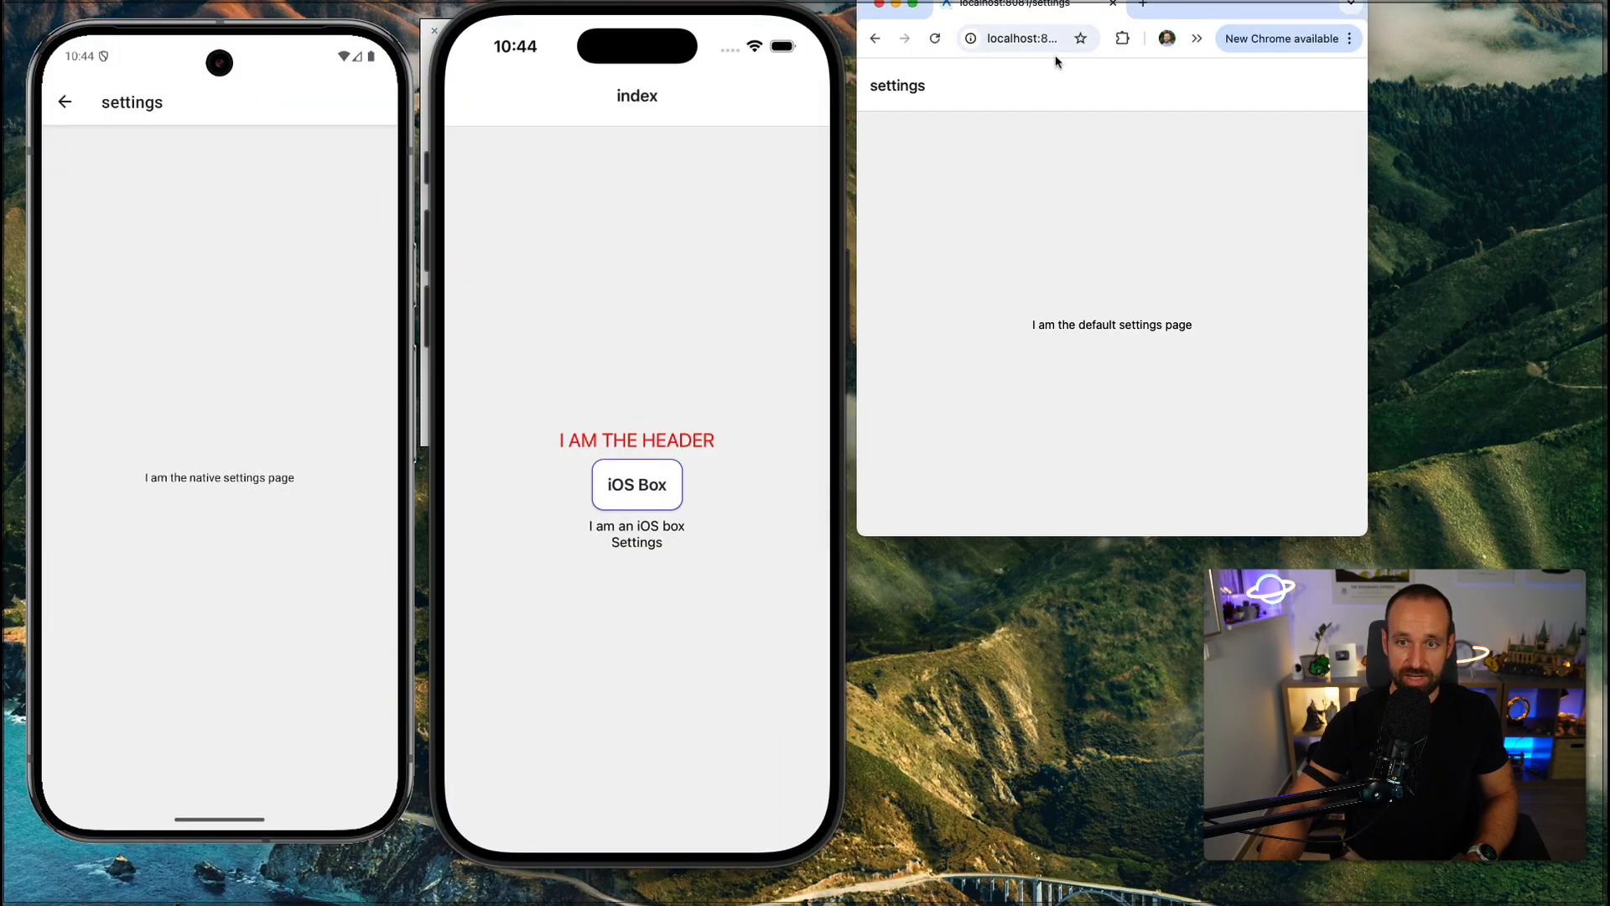
pyautogui.click(877, 39)
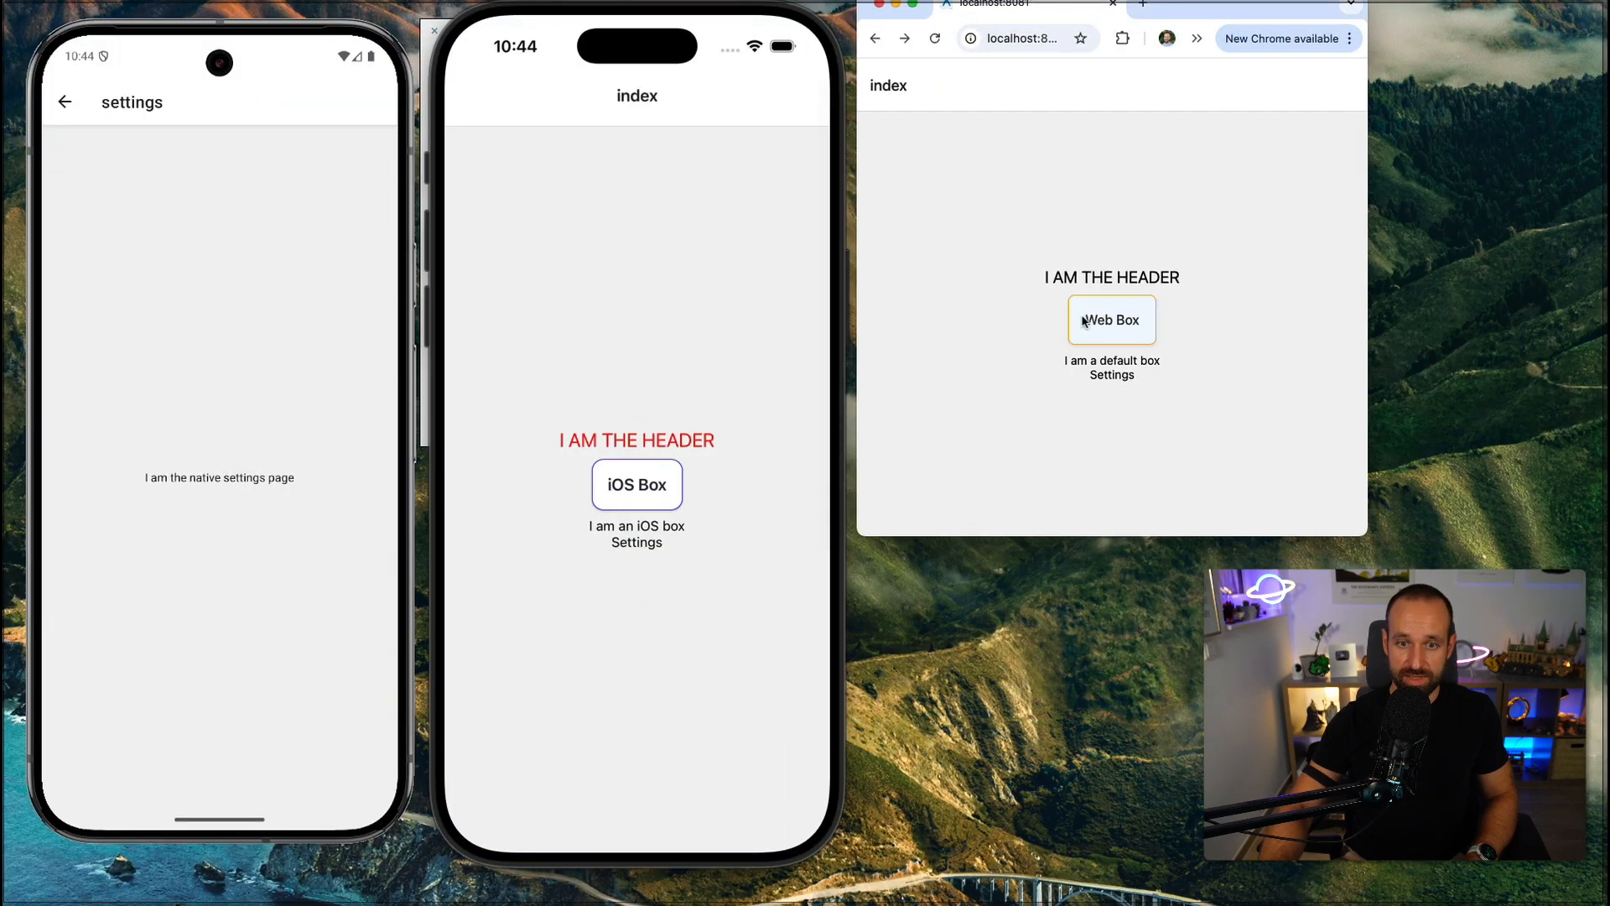
# Return the Android emulator to the index screen, showing the header in green.
pyautogui.click(67, 104)
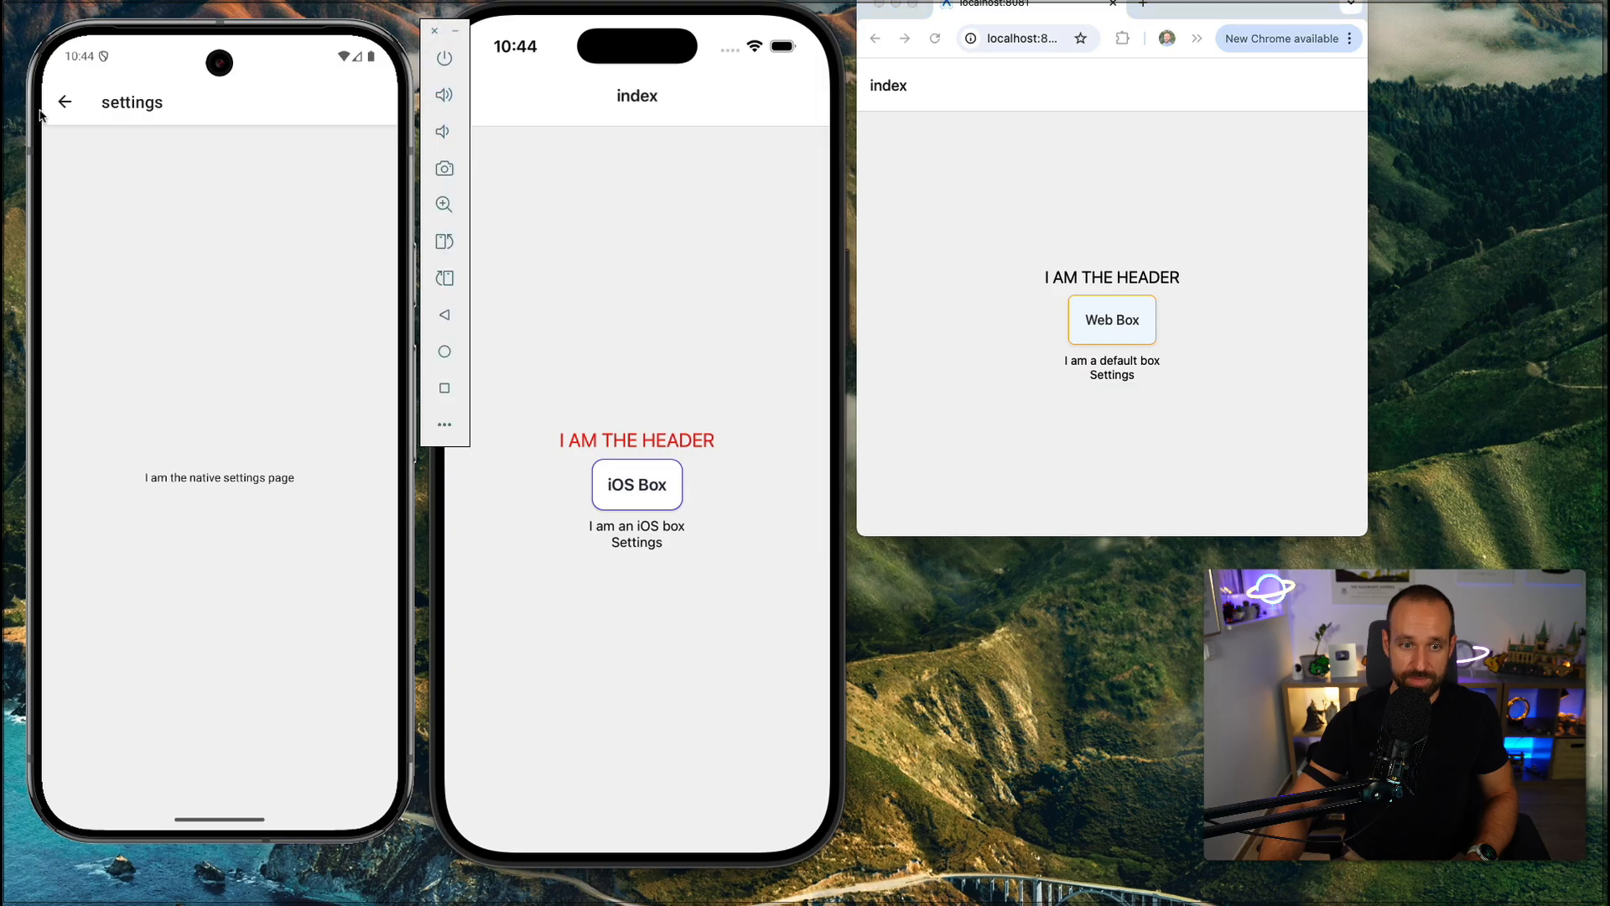
pyautogui.click(66, 103)
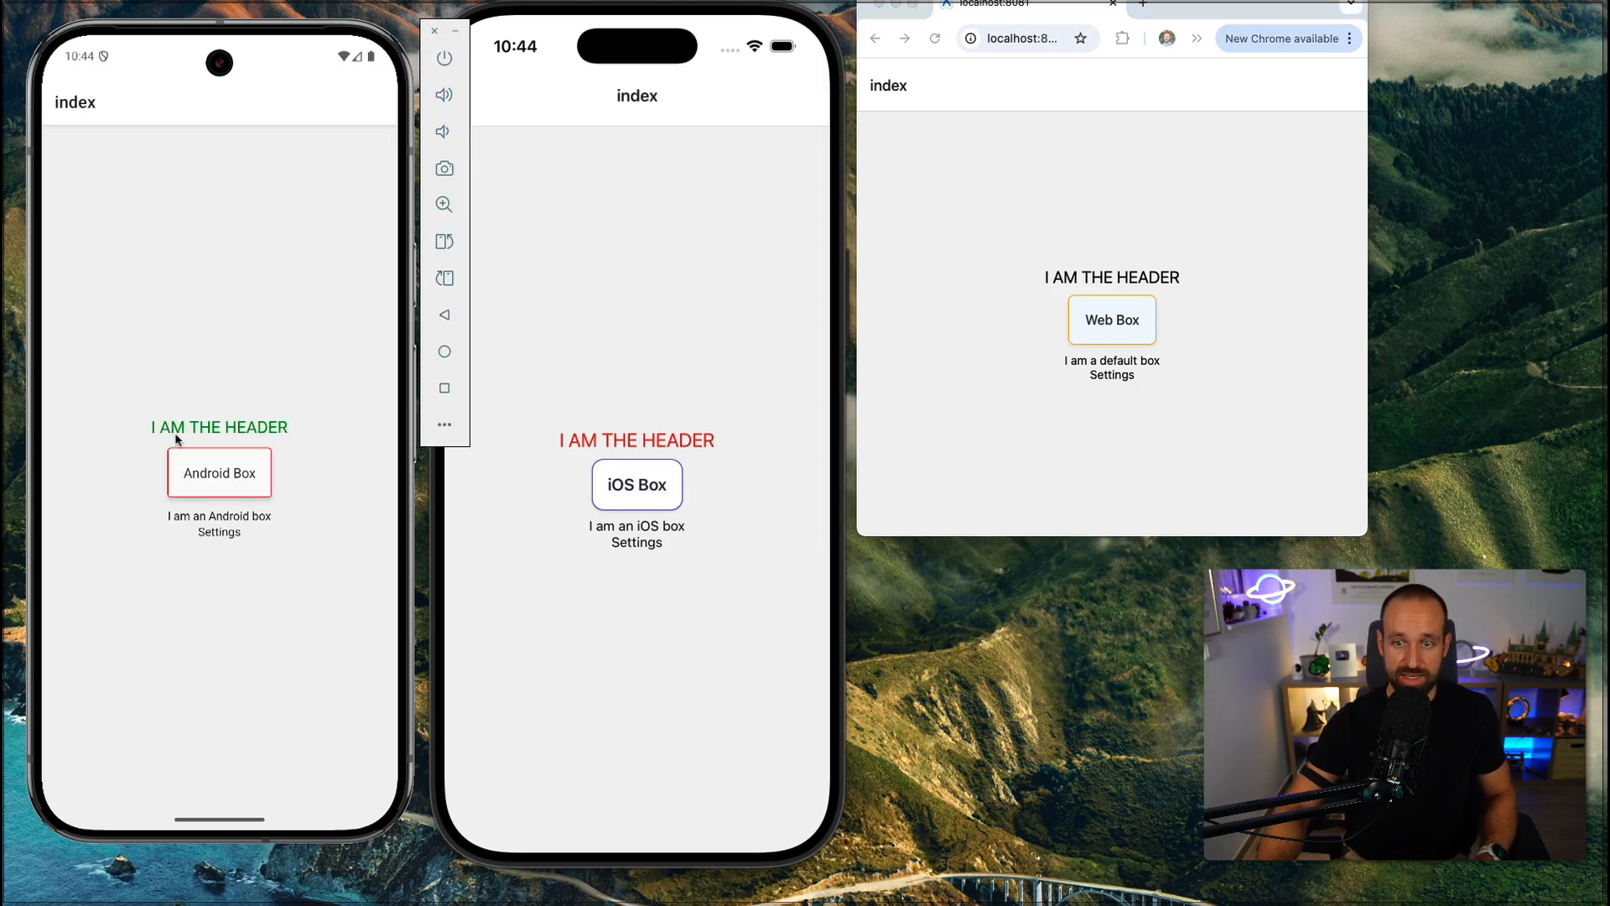
pyautogui.moveTo(150, 378); pyautogui.dragTo(170, 360)
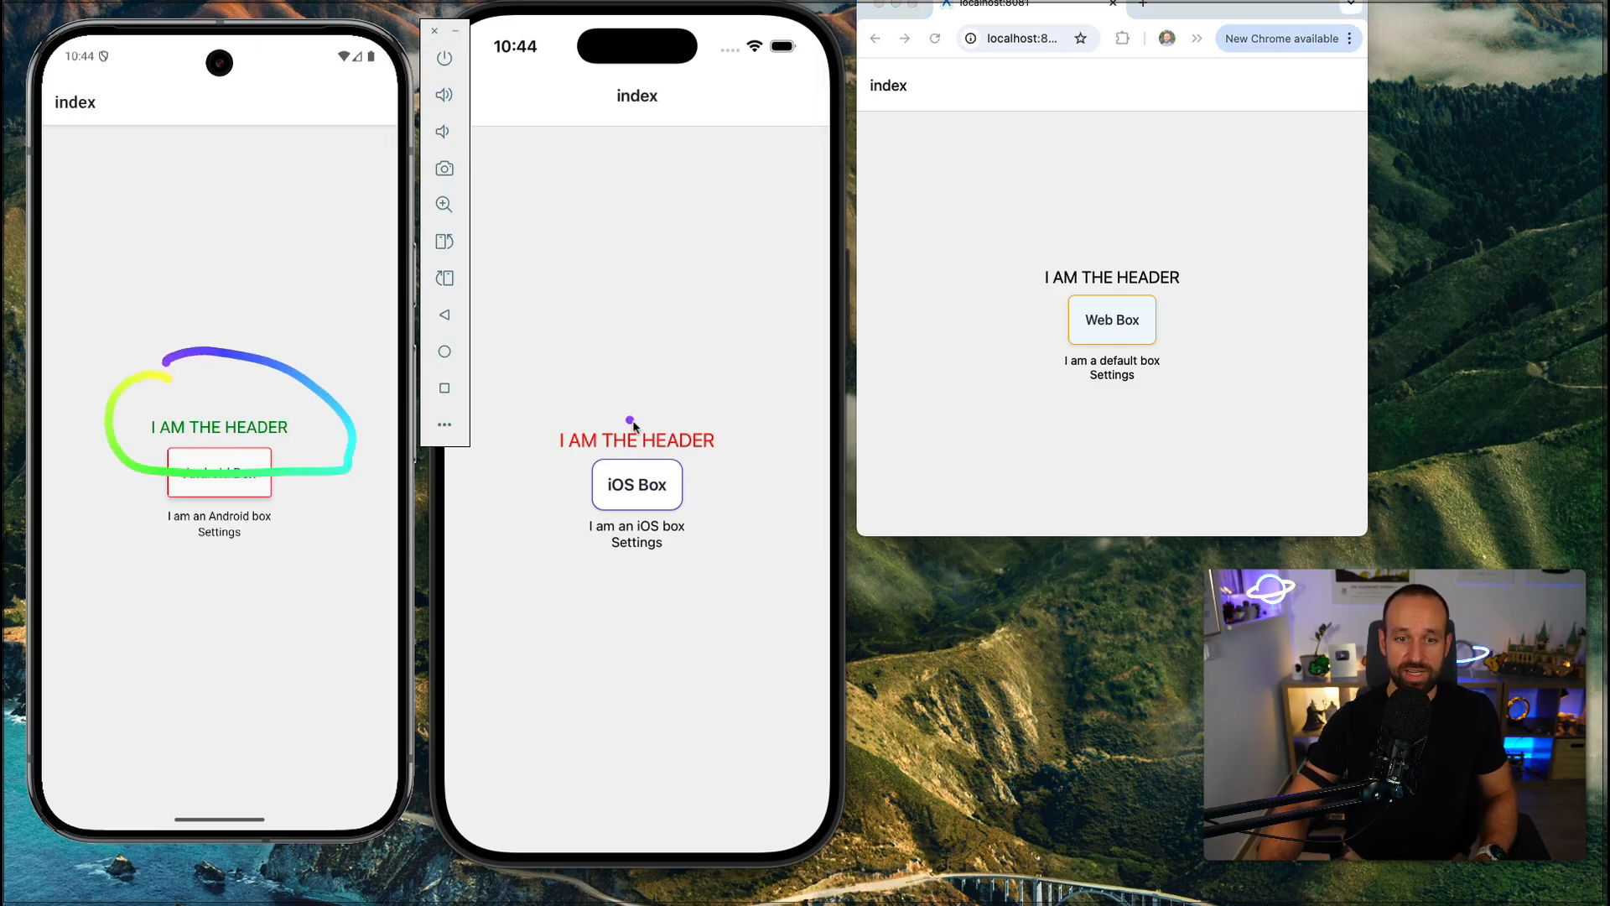
pyautogui.moveTo(530, 428); pyautogui.dragTo(712, 396)
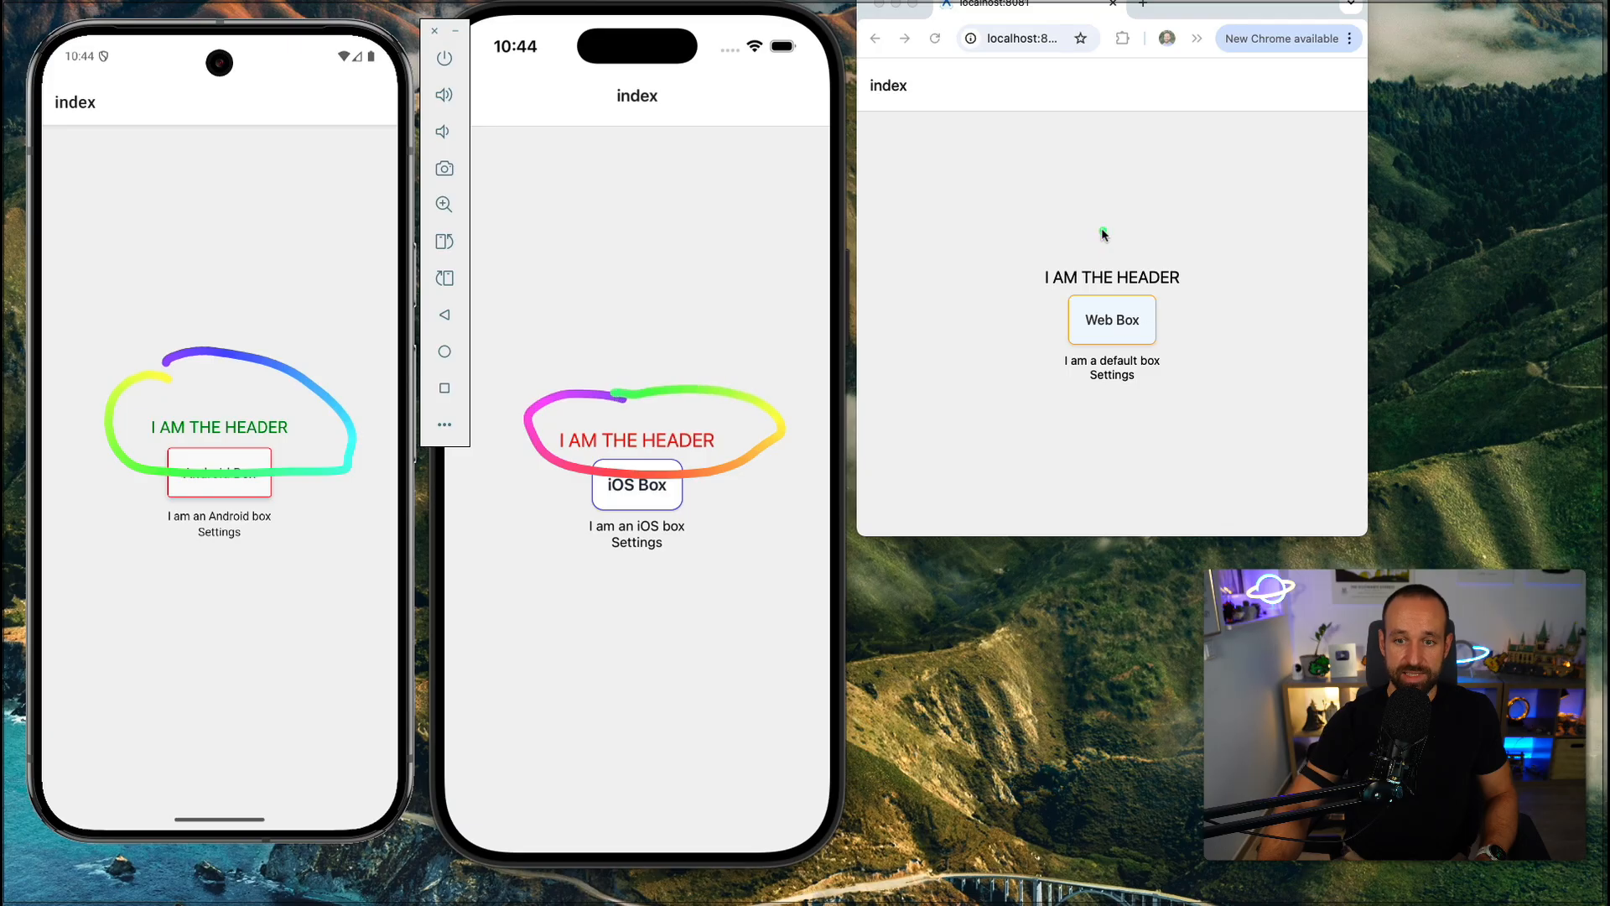
pyautogui.moveTo(1104, 234); pyautogui.dragTo(1219, 290)
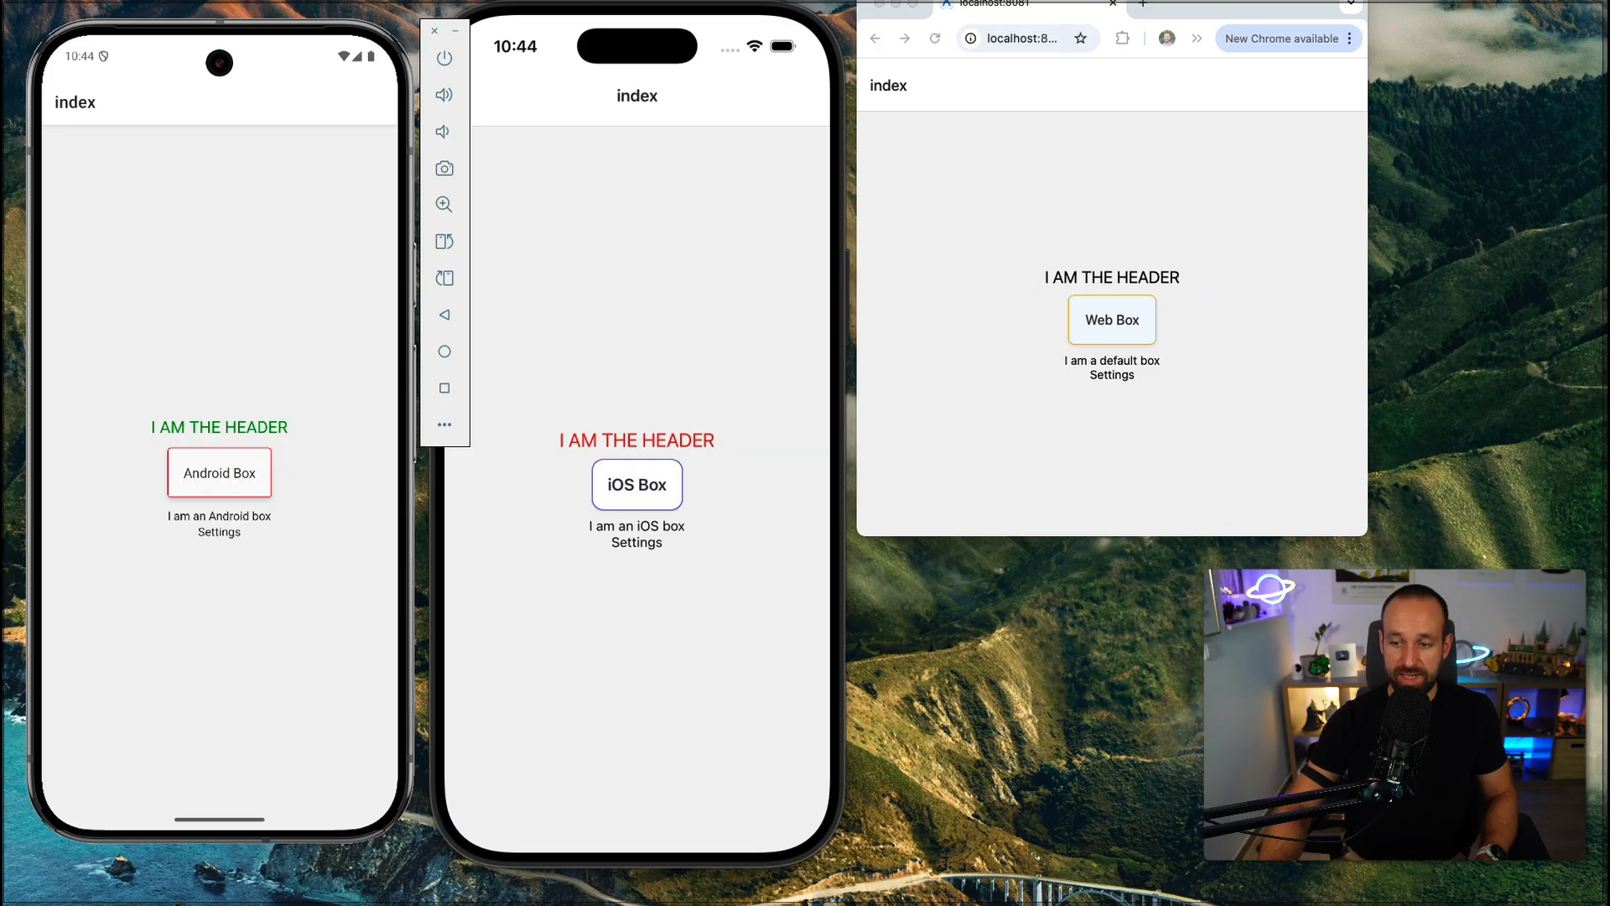
pyautogui.scroll(-3, 279, 654)
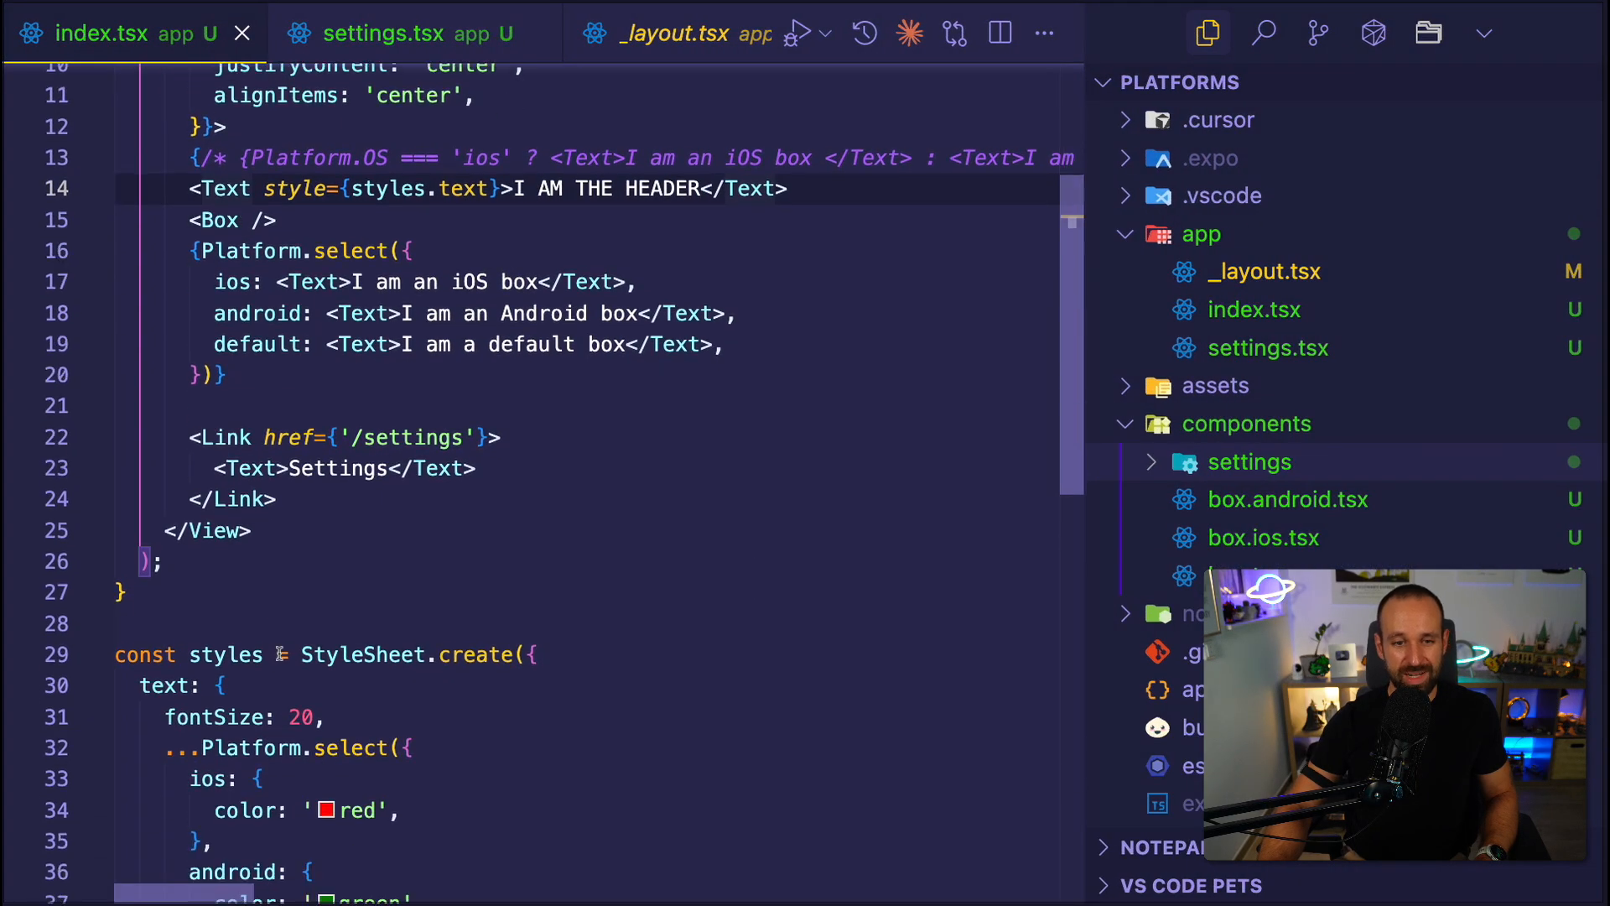
pyautogui.scroll(-2, 280, 655)
pyautogui.scroll(-1, 279, 654)
pyautogui.tripleClick(279, 582)
pyautogui.scroll(-2, 279, 582)
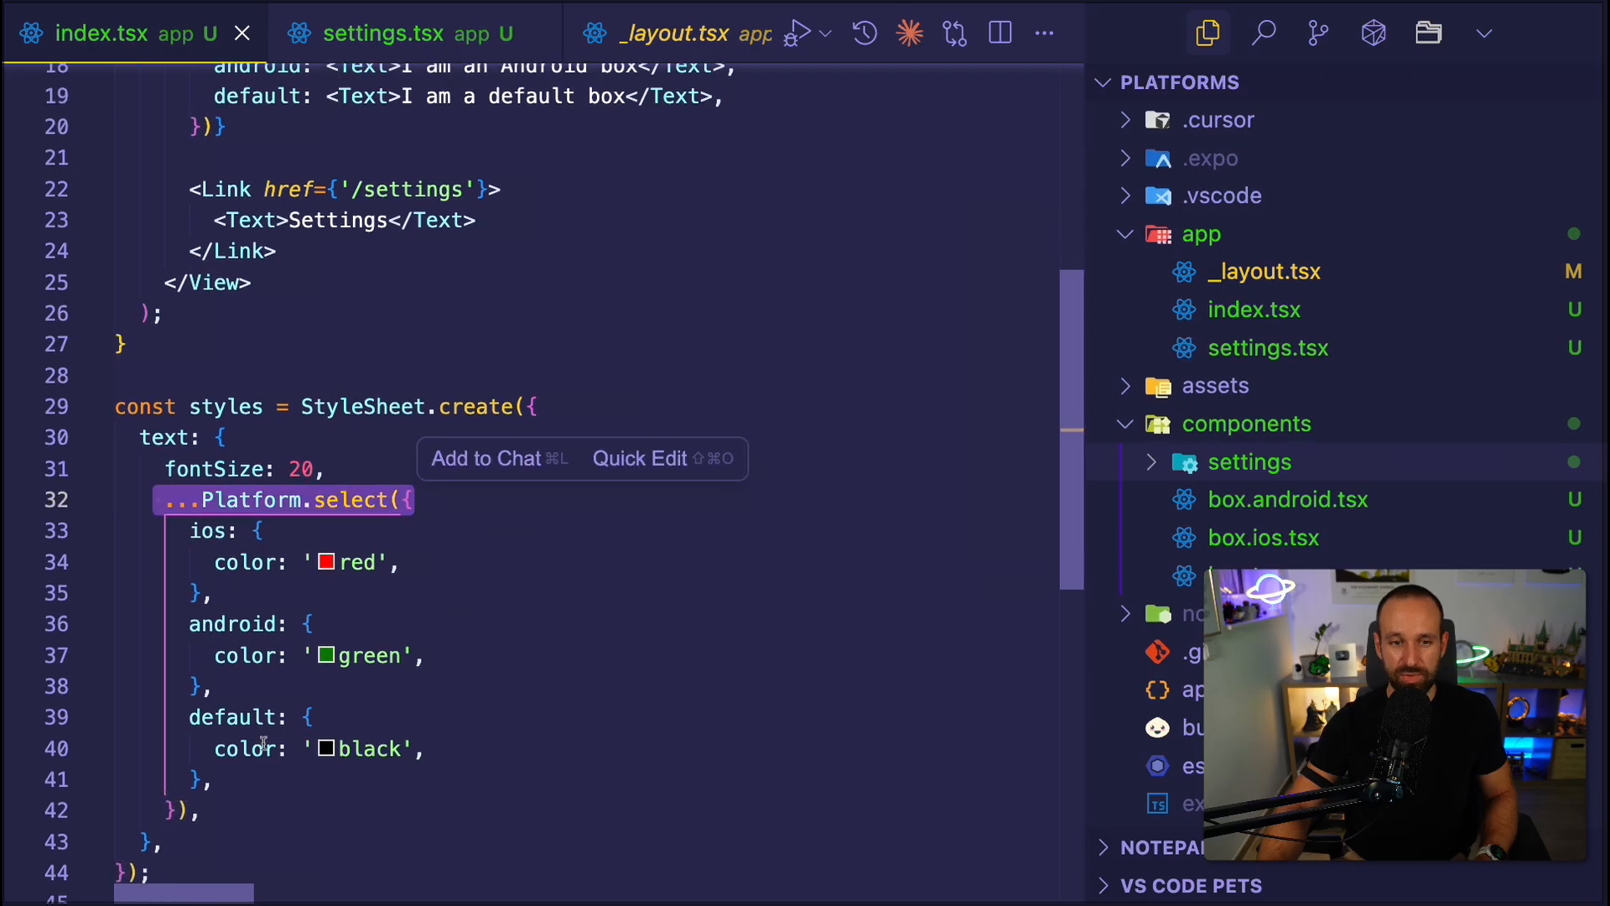
pyautogui.click(343, 406)
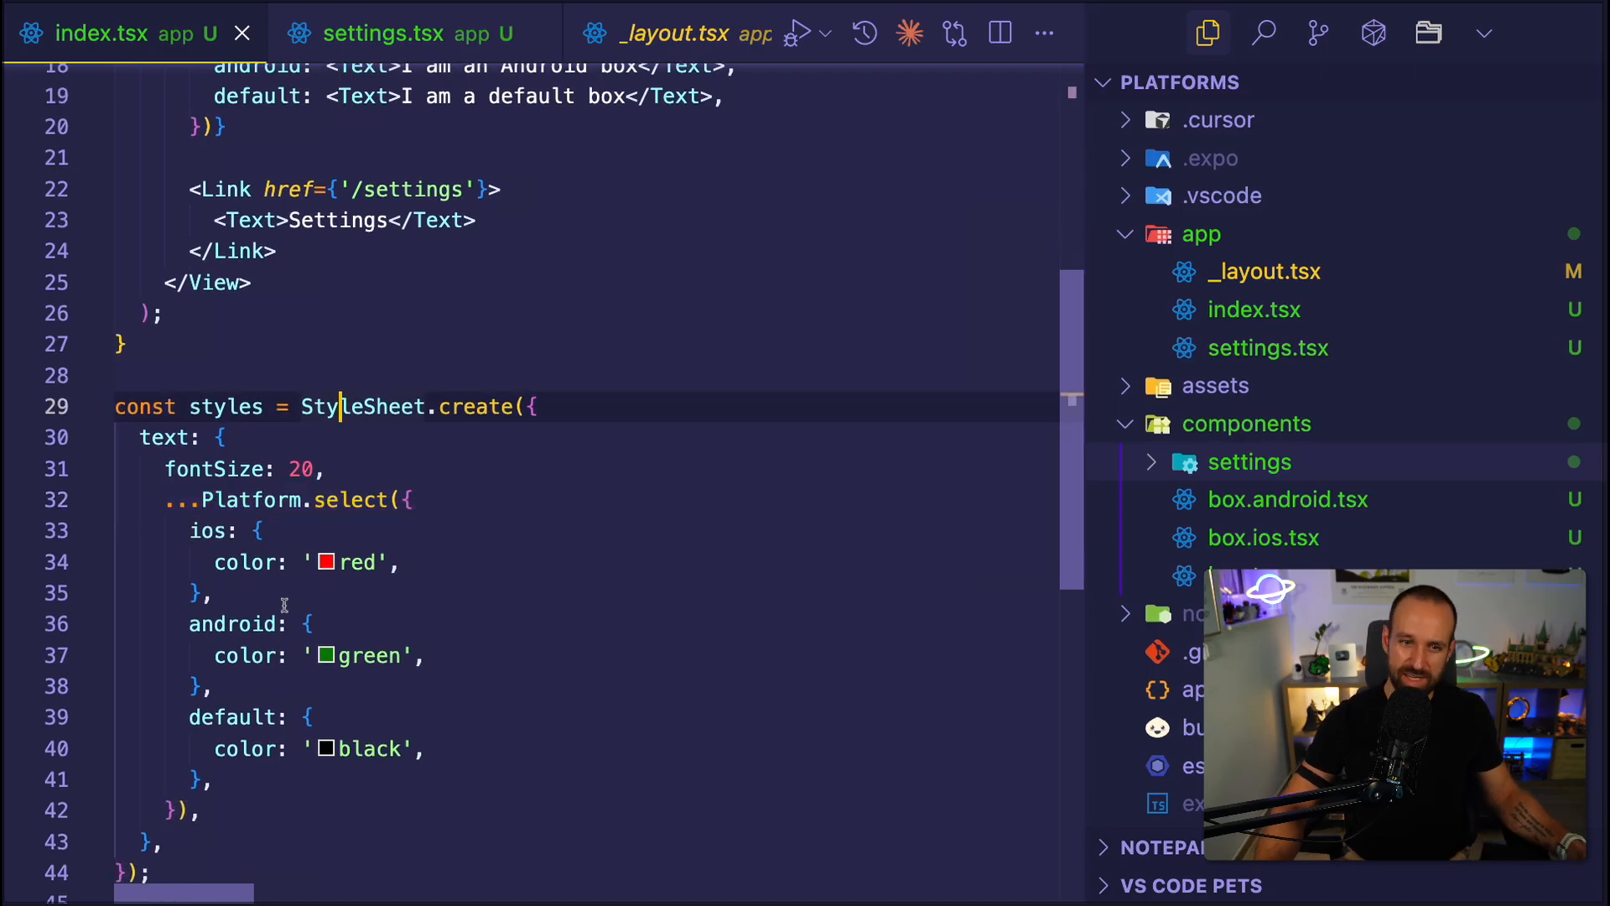
pyautogui.click(481, 440)
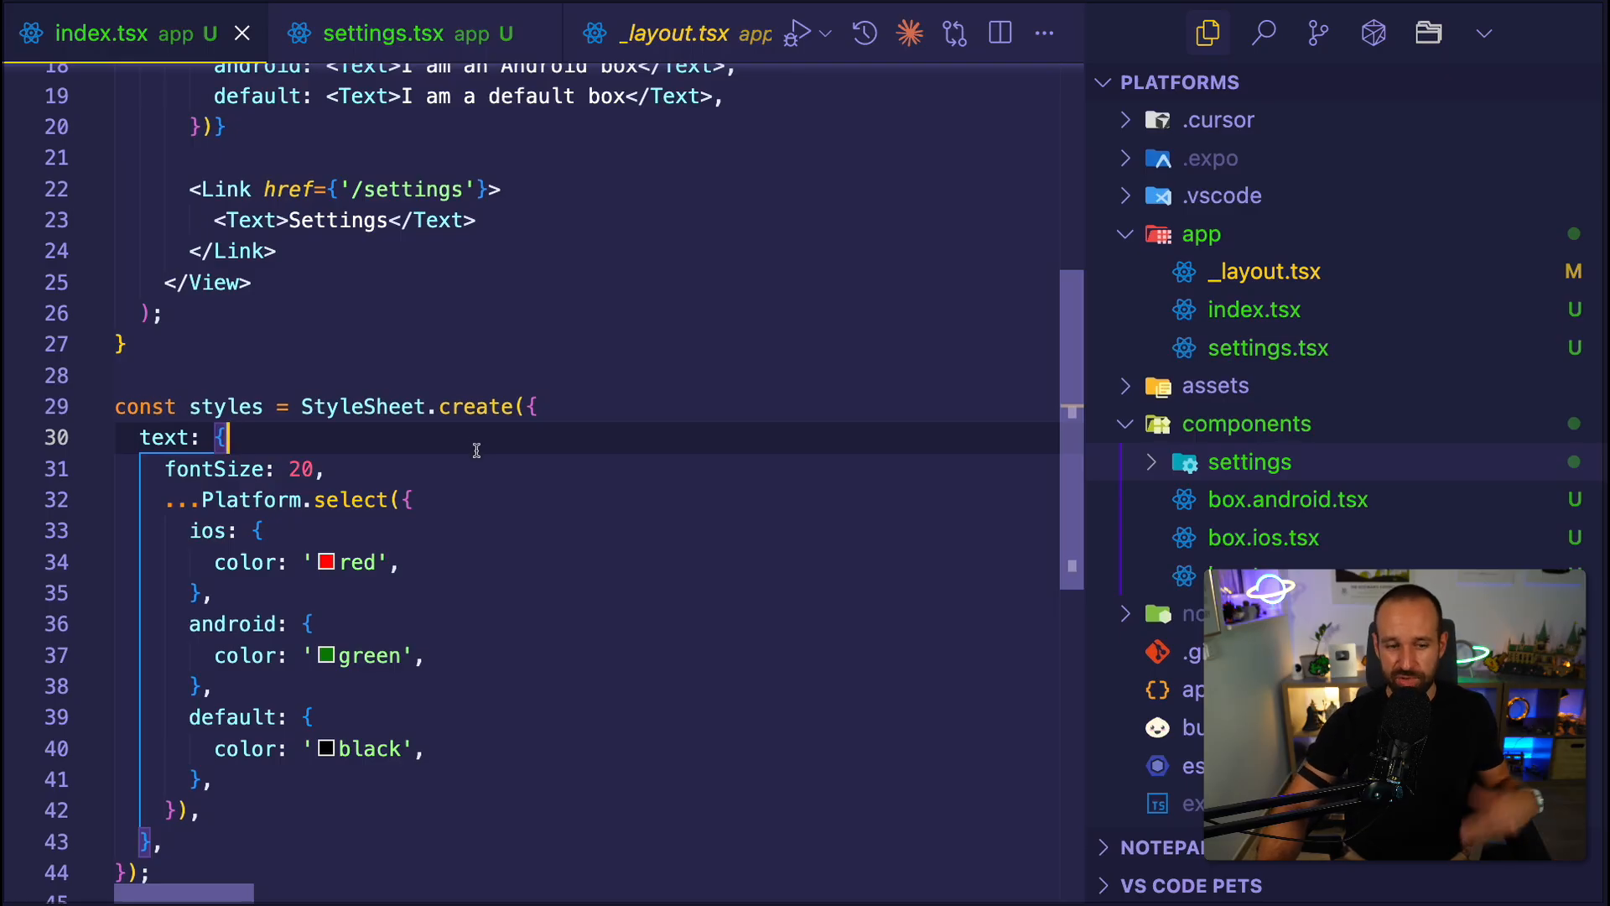
pyautogui.click(330, 406)
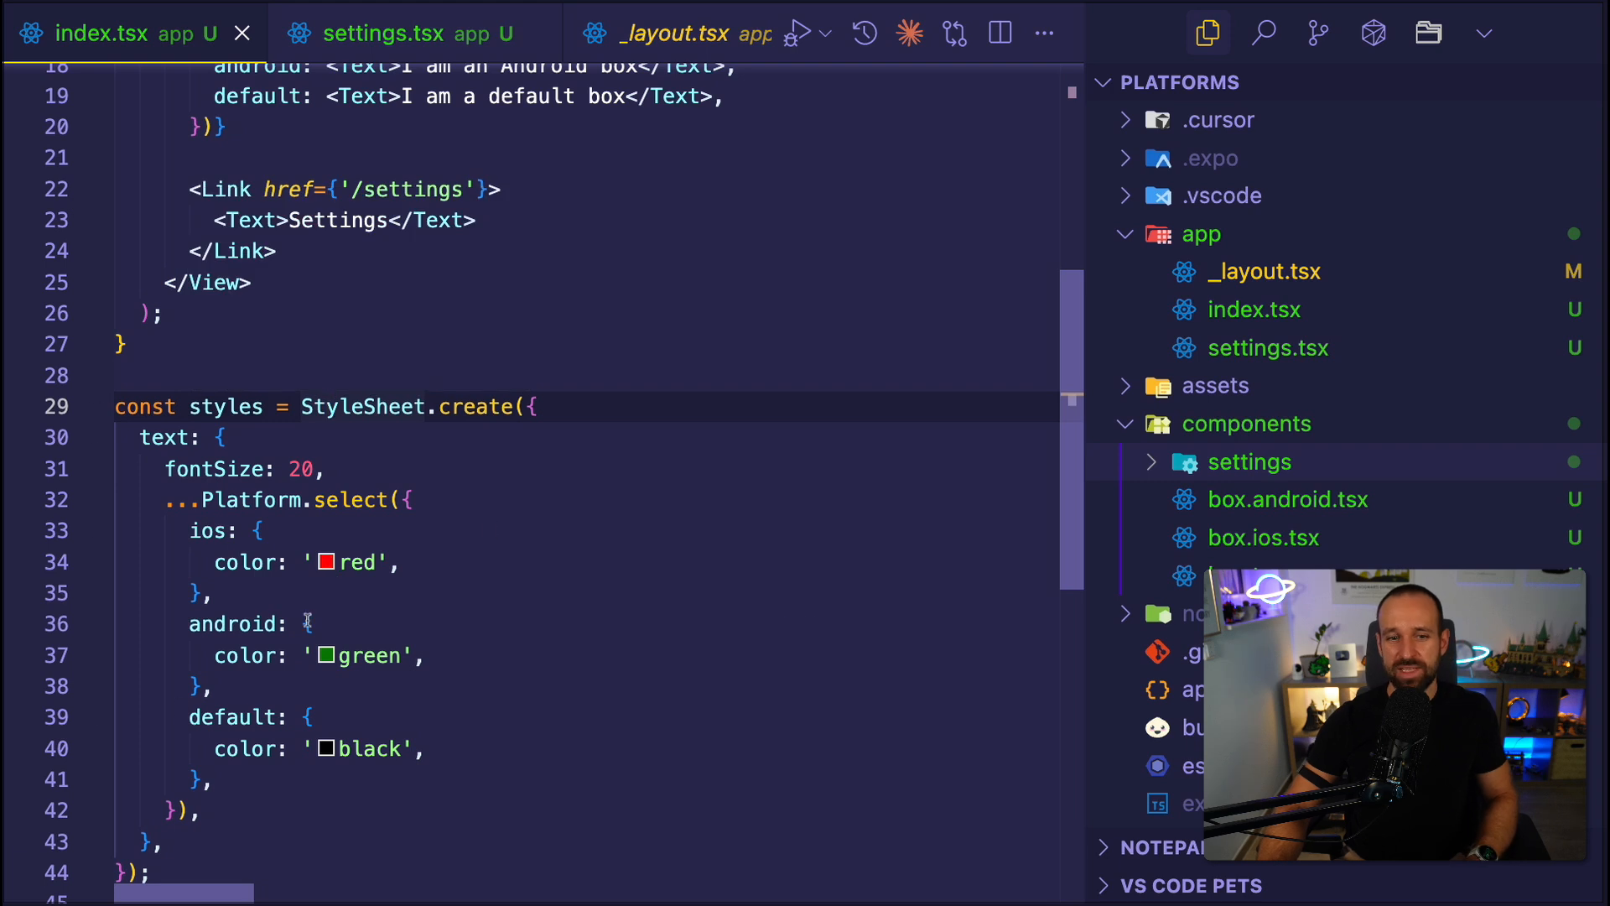
pyautogui.scroll(-1, 342, 377)
pyautogui.moveTo(163, 459); pyautogui.dragTo(208, 742)
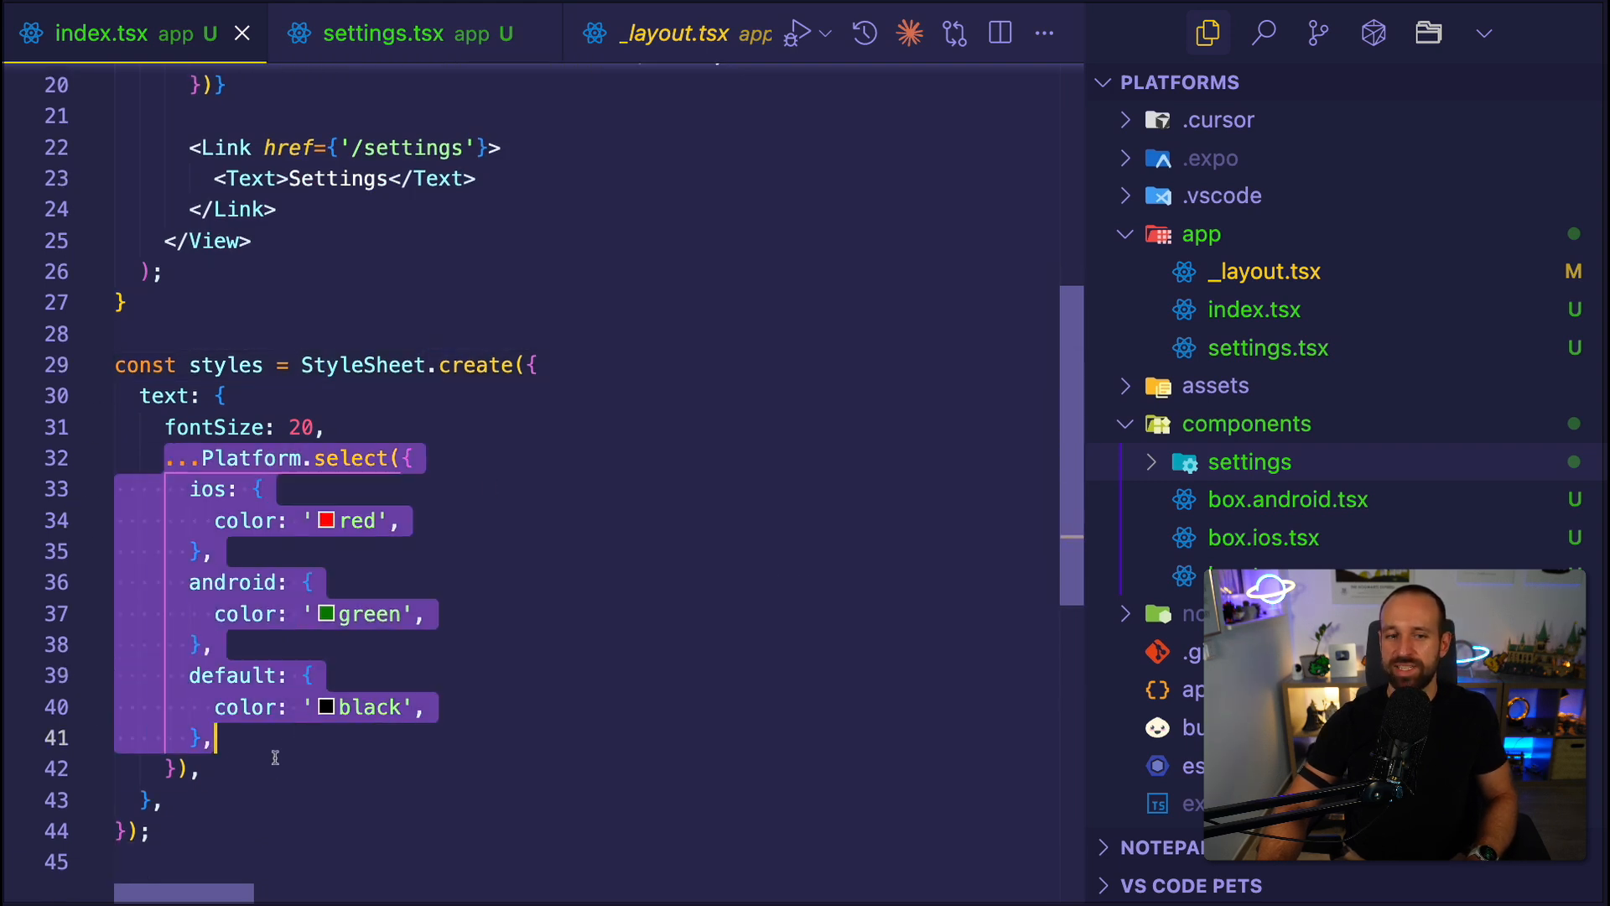
pyautogui.click(258, 770)
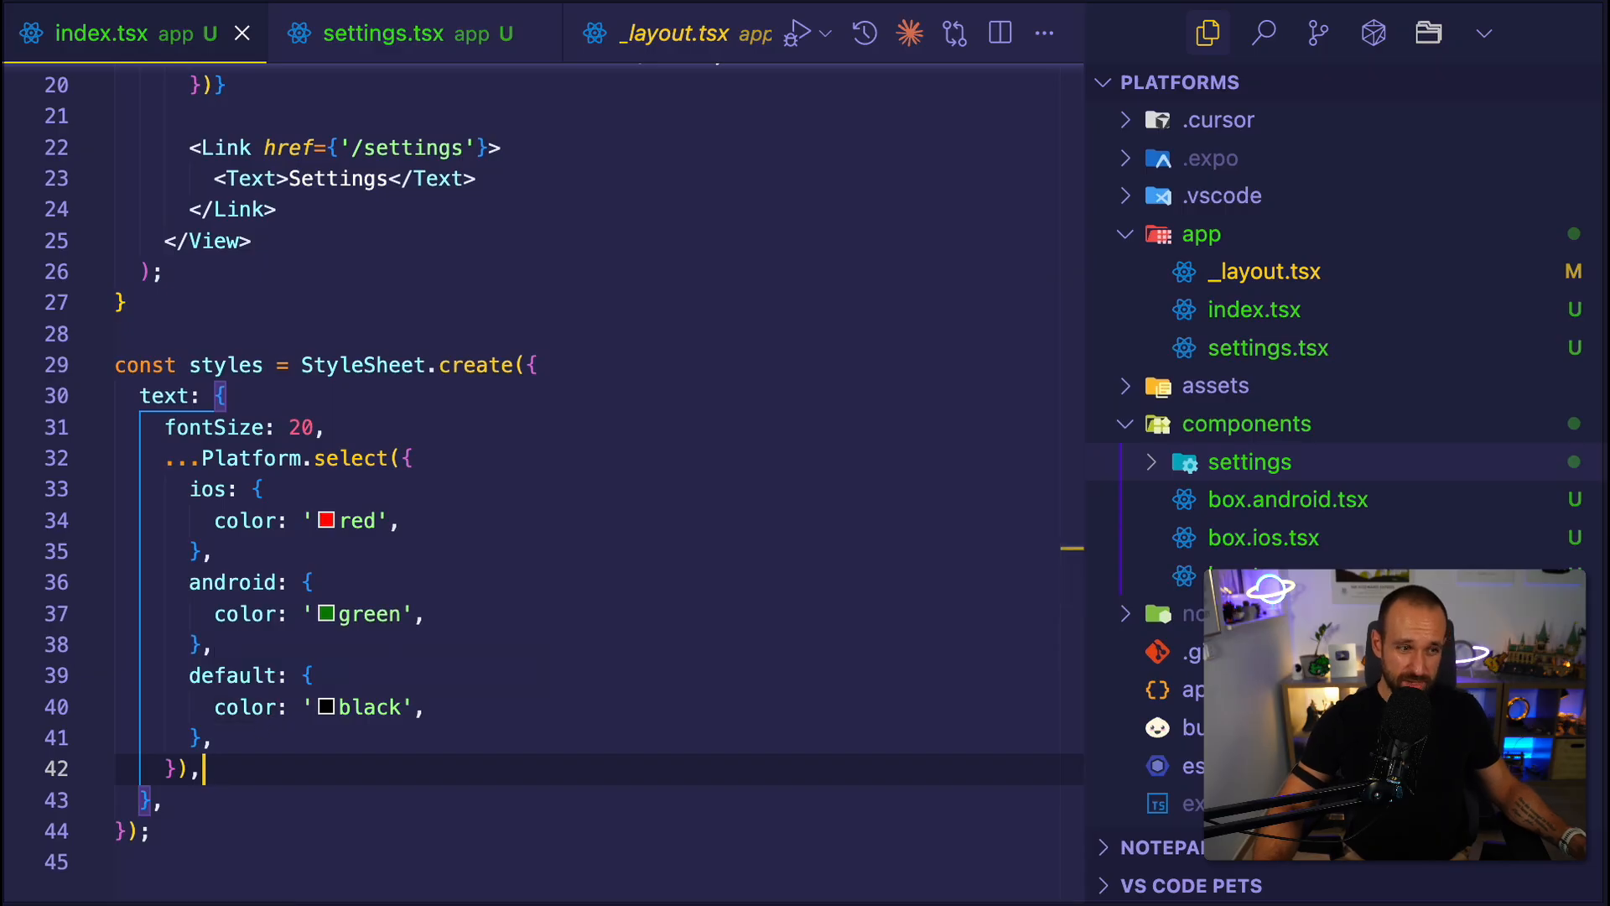
pyautogui.press('super+Tab')
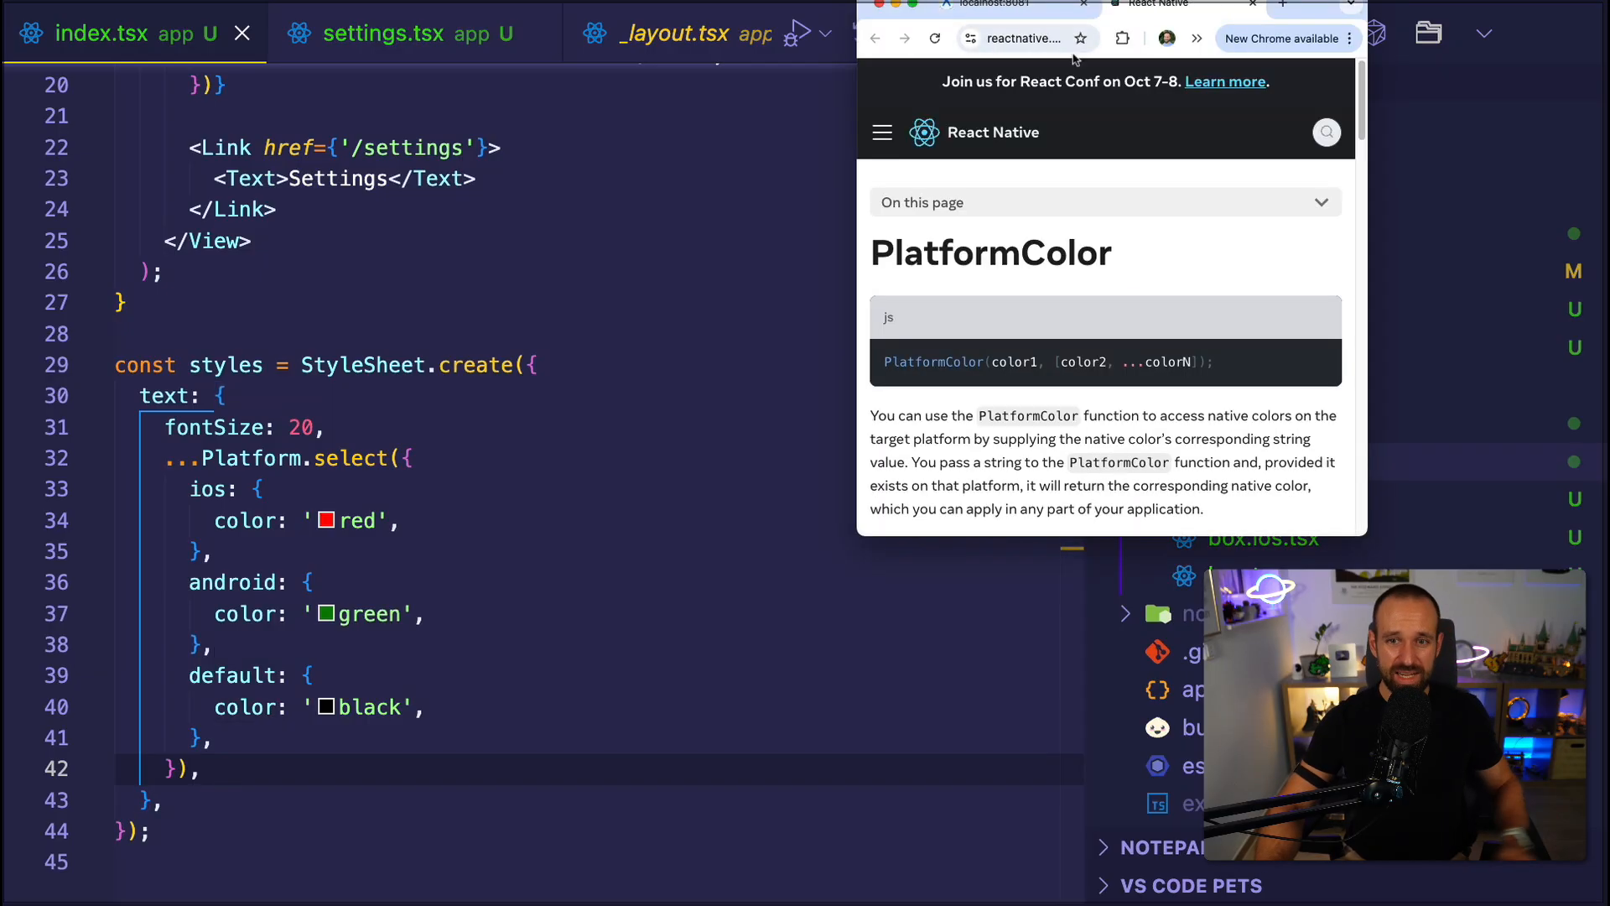
# Enlarge the docs window and browse the Android R.color reference.
pyautogui.moveTo(994, 6)
pyautogui.mouseDown()
pyautogui.moveTo(59, 45)
pyautogui.moveTo(229, 8)
pyautogui.mouseUp()
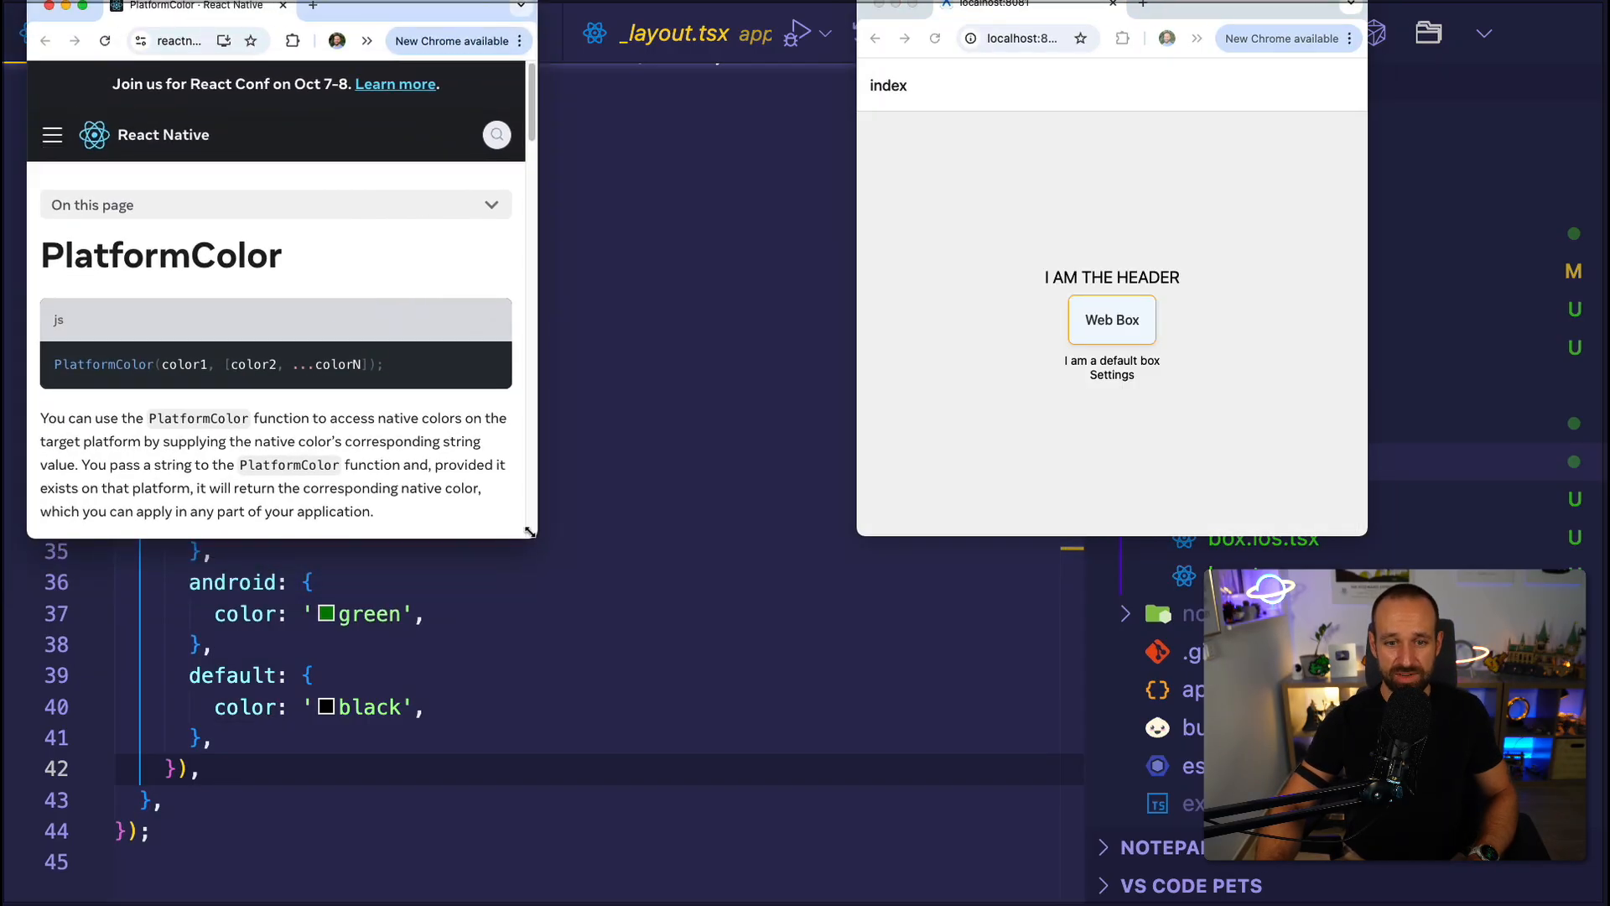
pyautogui.moveTo(530, 531); pyautogui.dragTo(1377, 899)
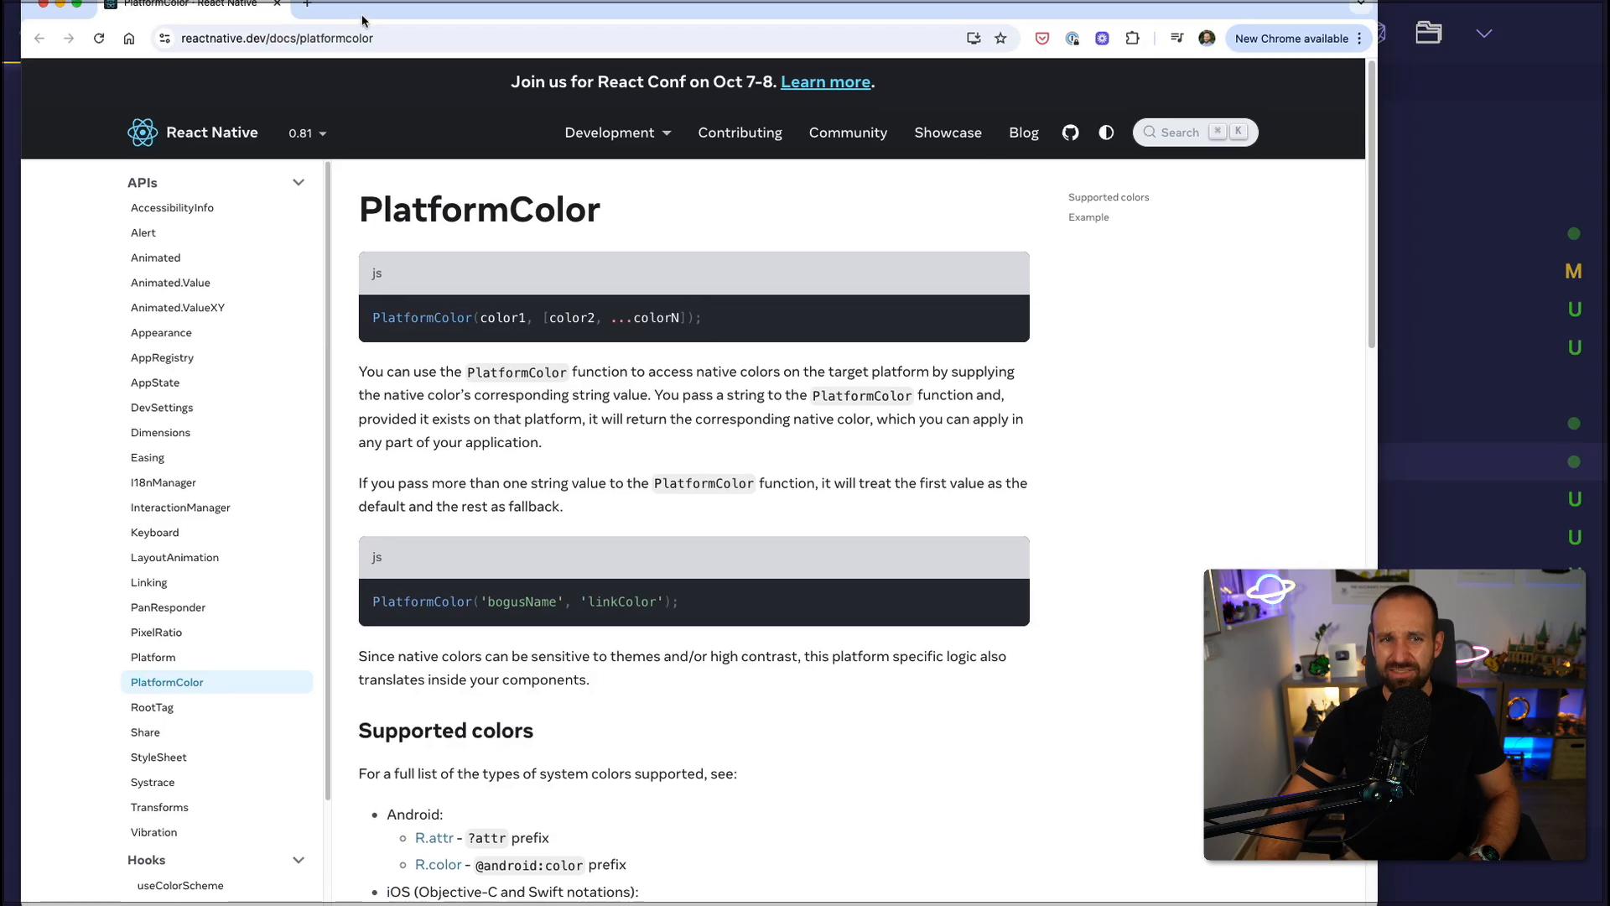
pyautogui.moveTo(374, 27); pyautogui.dragTo(344, 7)
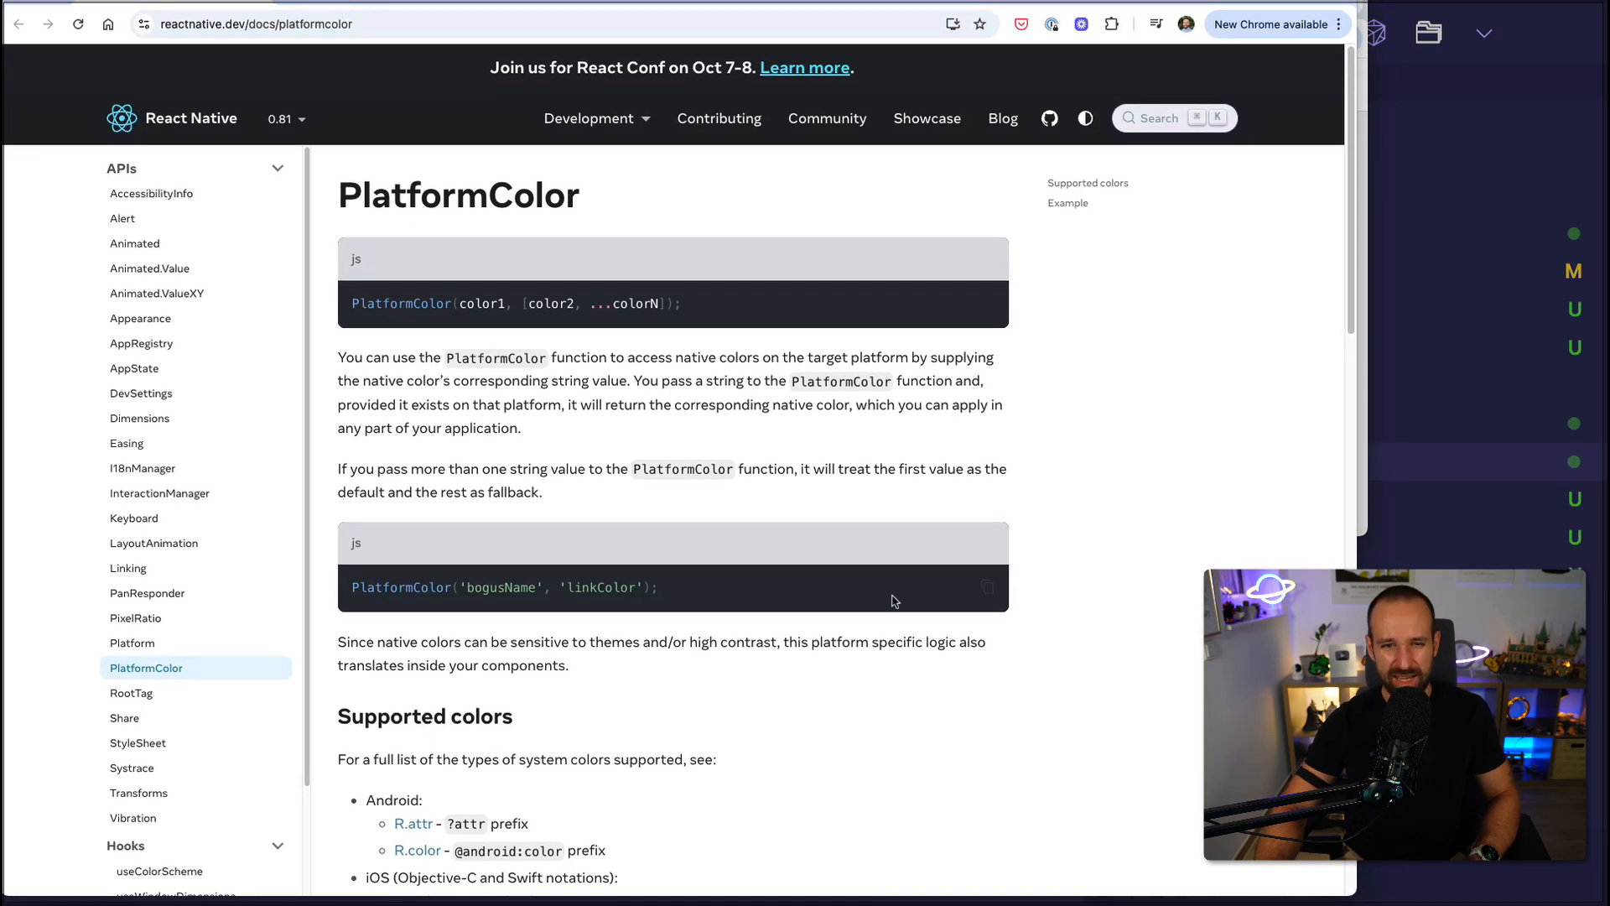
pyautogui.scroll(-5, 610, 400)
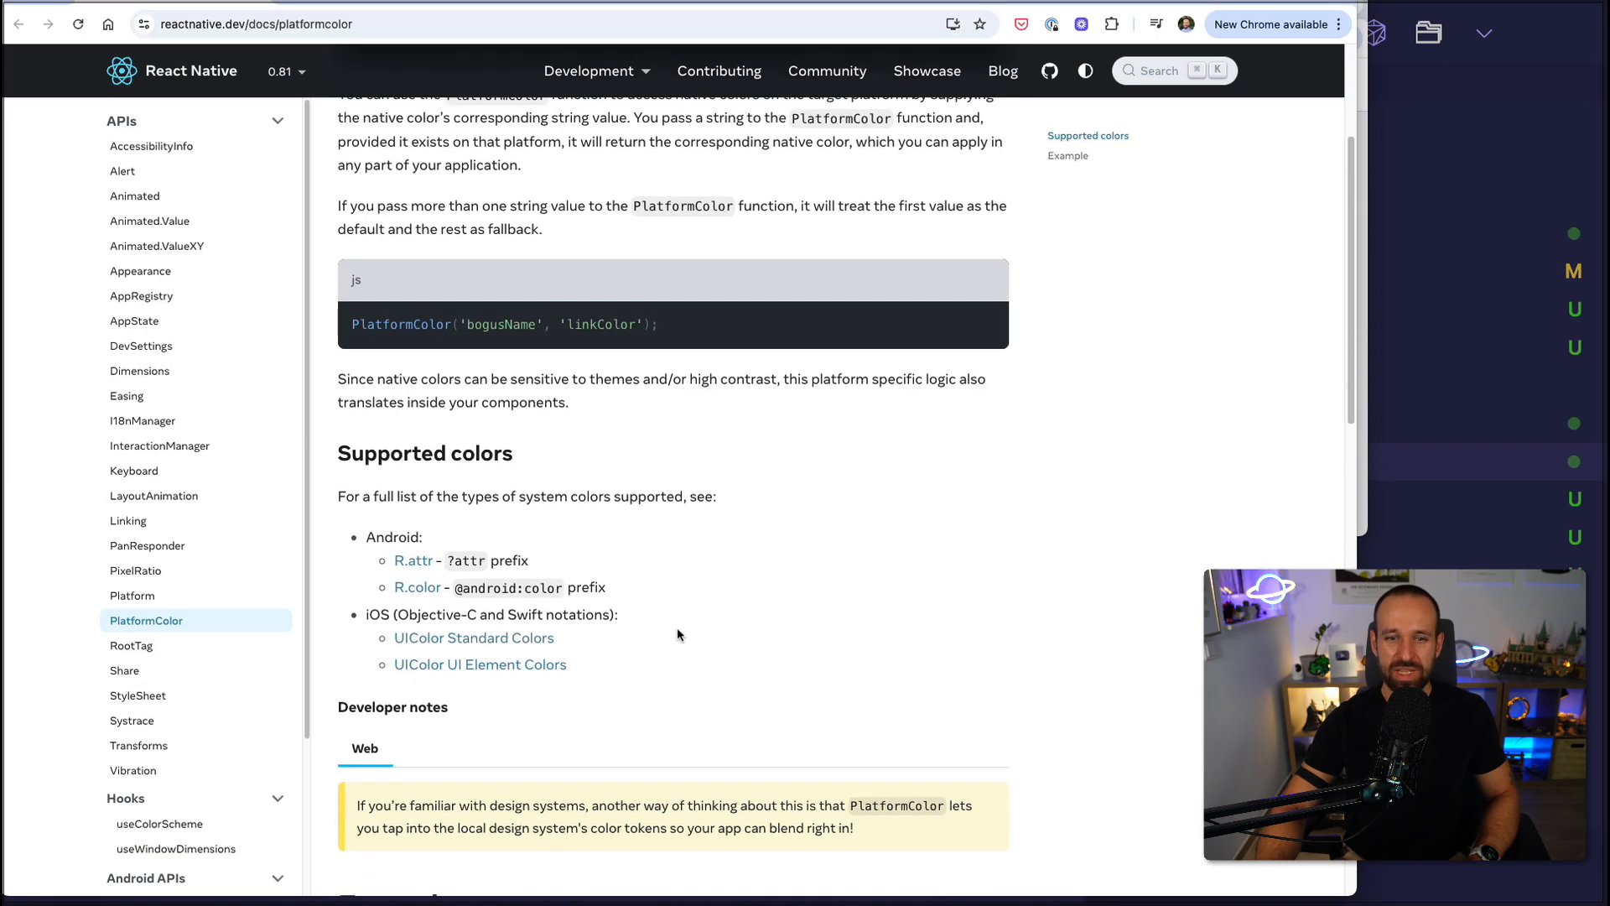
pyautogui.scroll(-1, 374, 544)
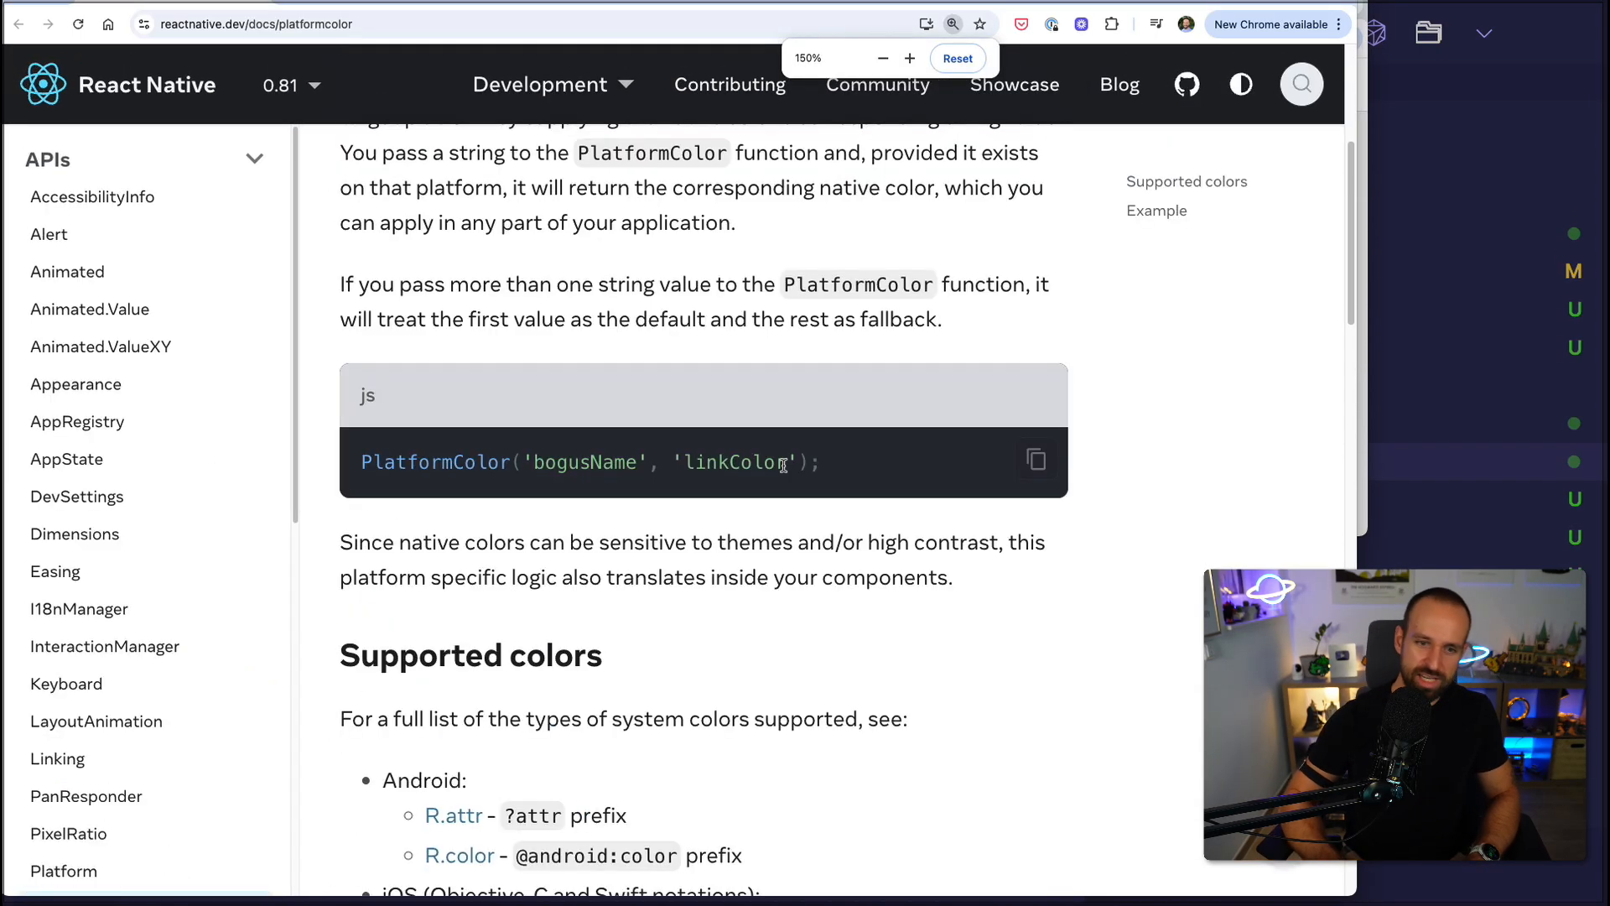
pyautogui.scroll(-2, 782, 467)
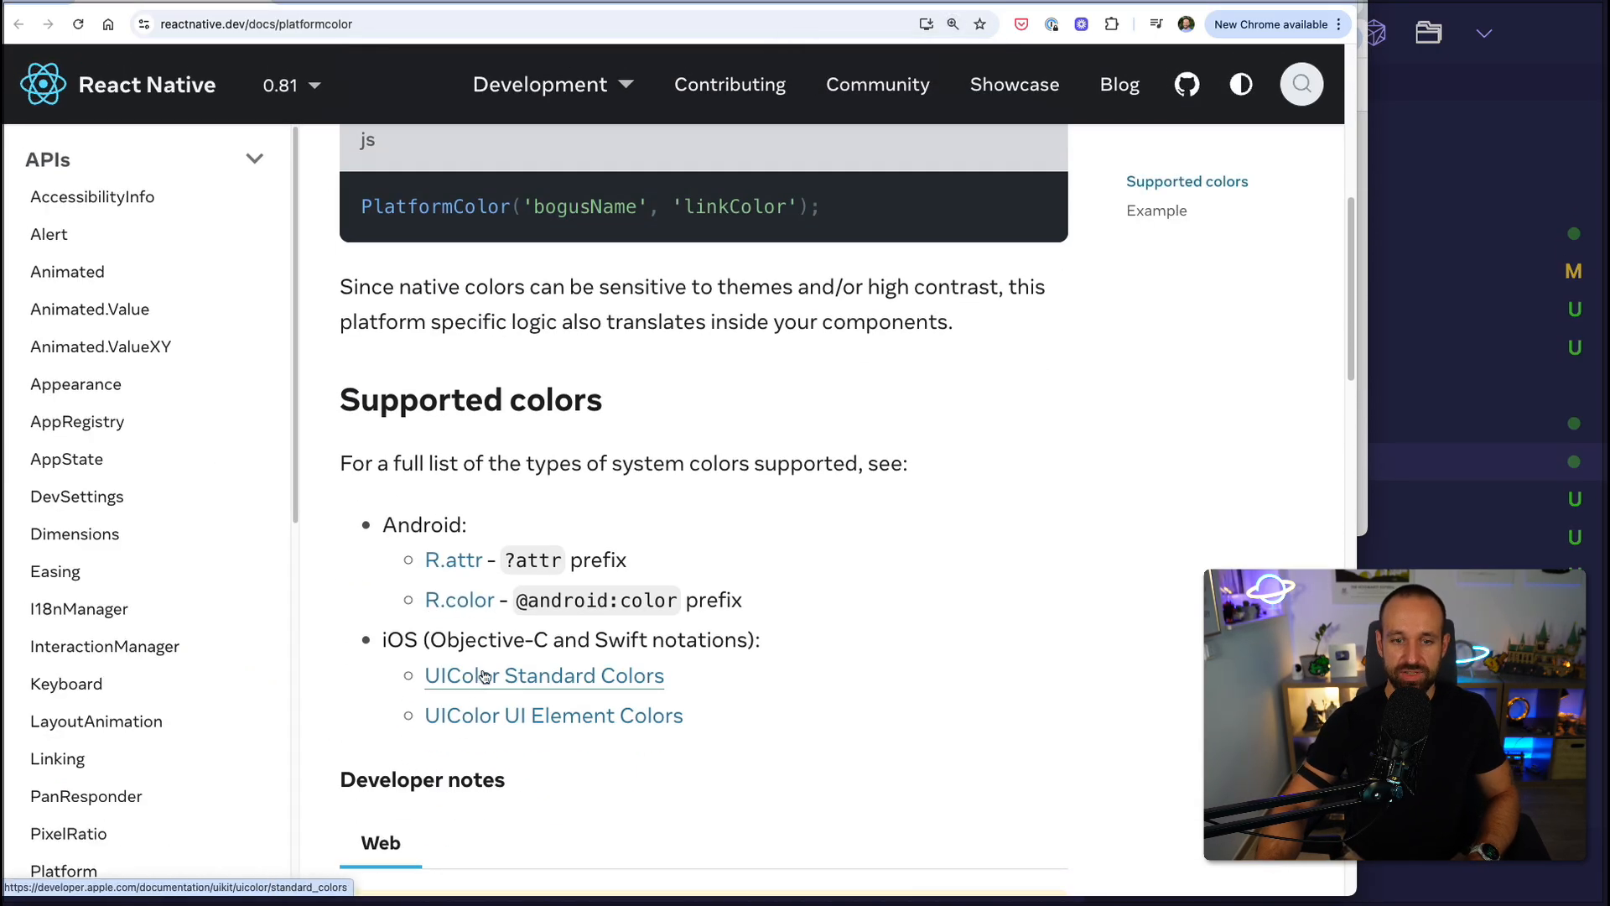
pyautogui.click(460, 599)
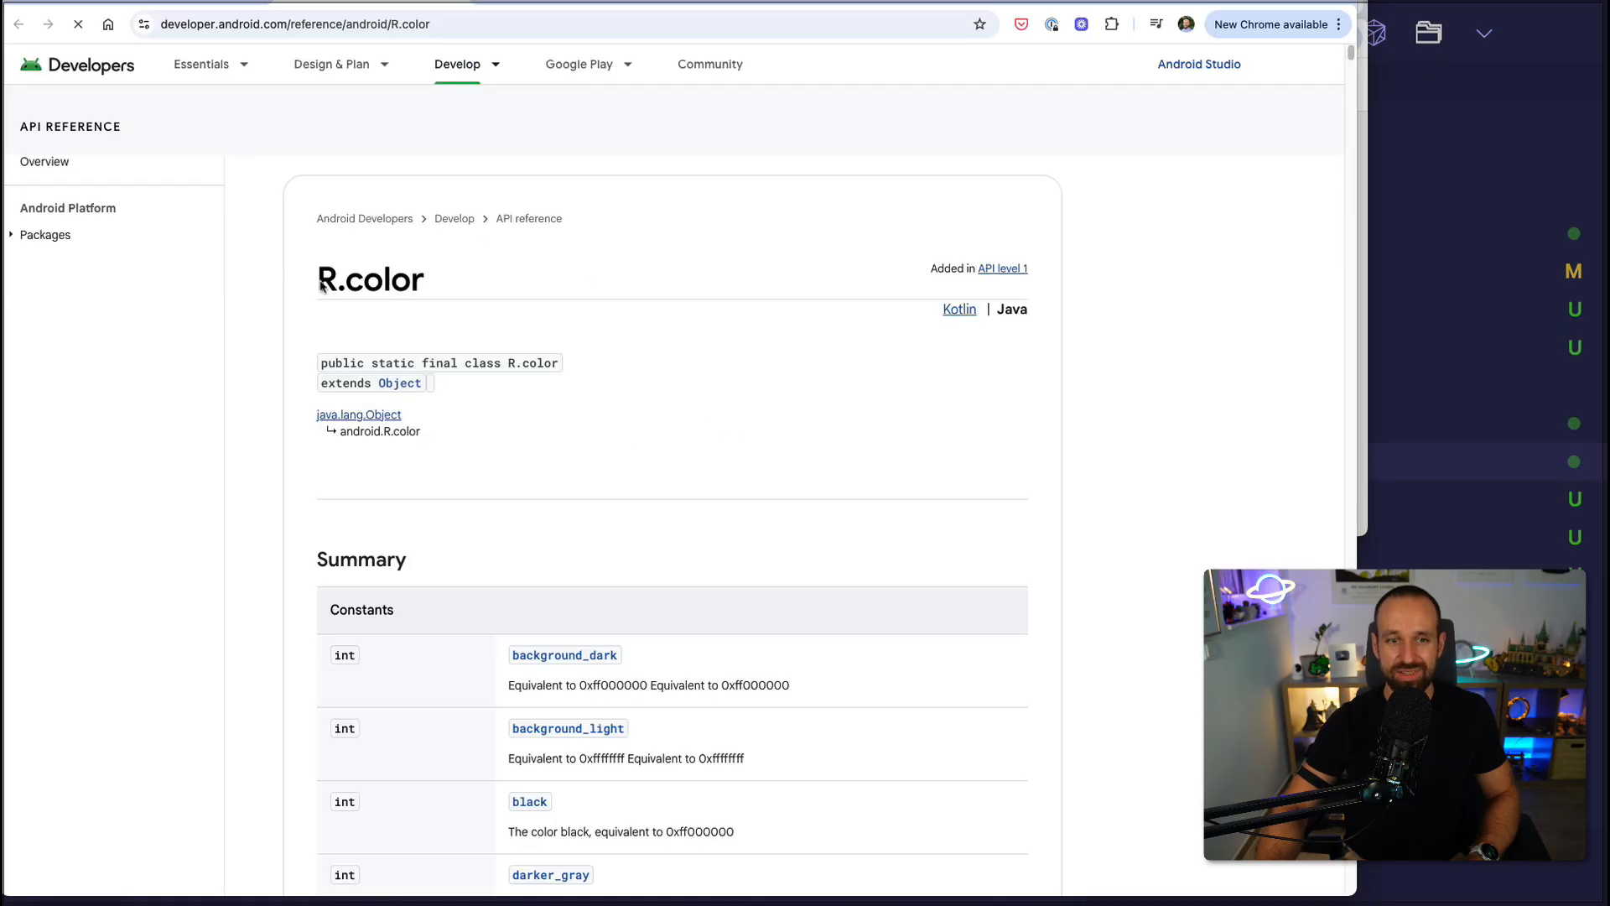
pyautogui.scroll(-10, 609, 422)
pyautogui.scroll(-15, 555, 379)
pyautogui.scroll(-5, 554, 378)
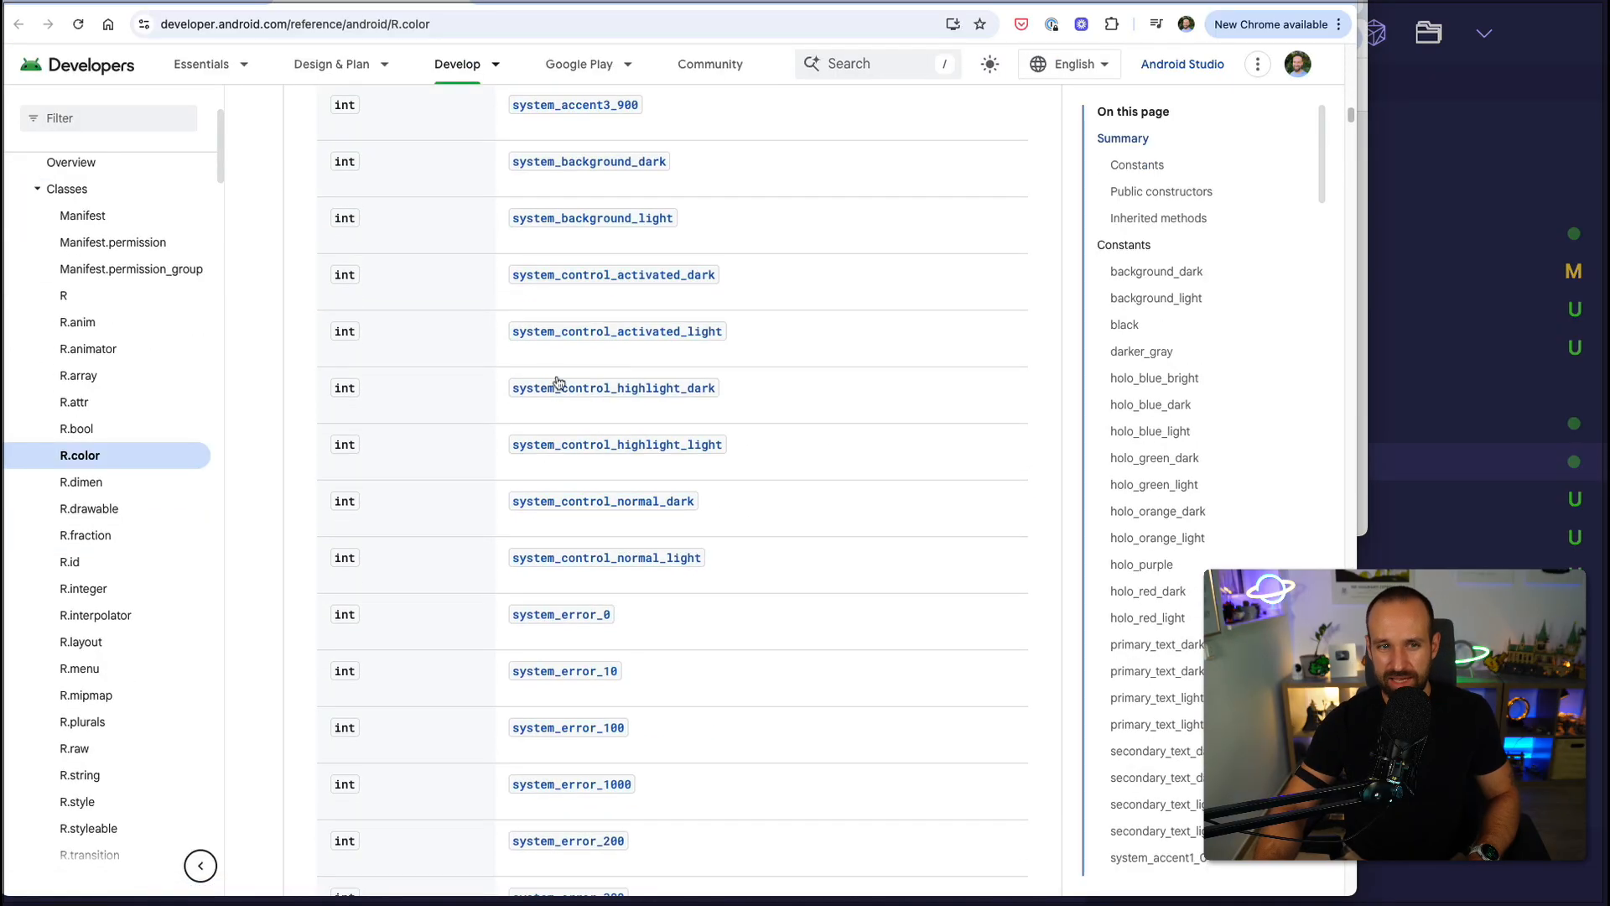
pyautogui.scroll(10, 548, 356)
pyautogui.scroll(5, 699, 529)
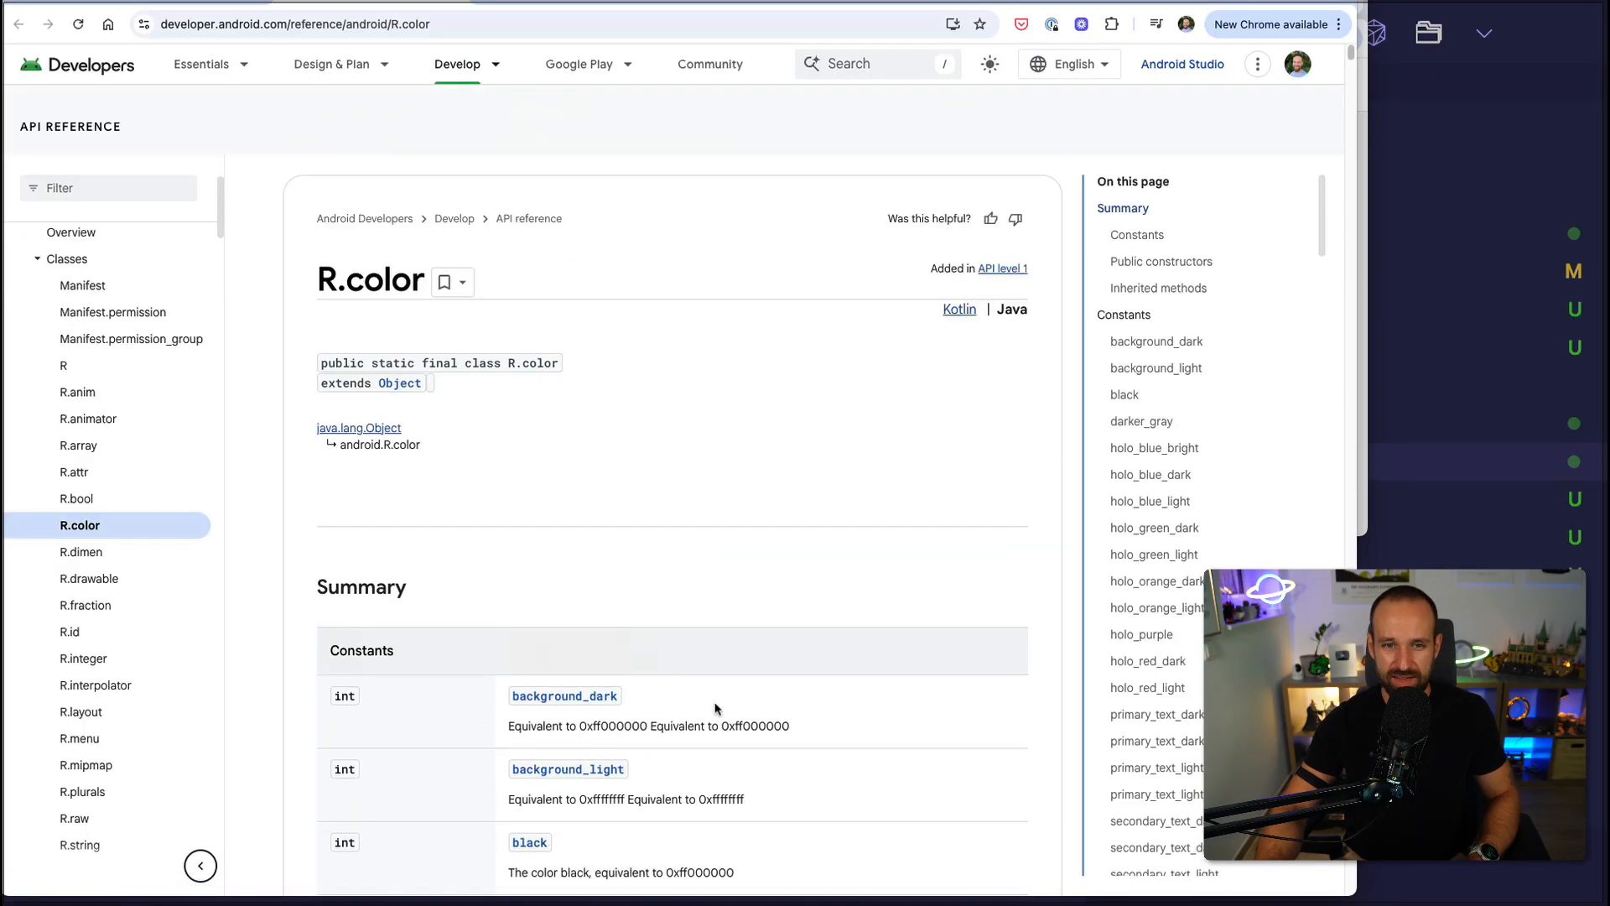
pyautogui.scroll(-4, 495, 429)
# Review Apple's UIKit standard colors page, then close the docs to return to the editor.
pyautogui.hotkey('ctrl', 'Tab')
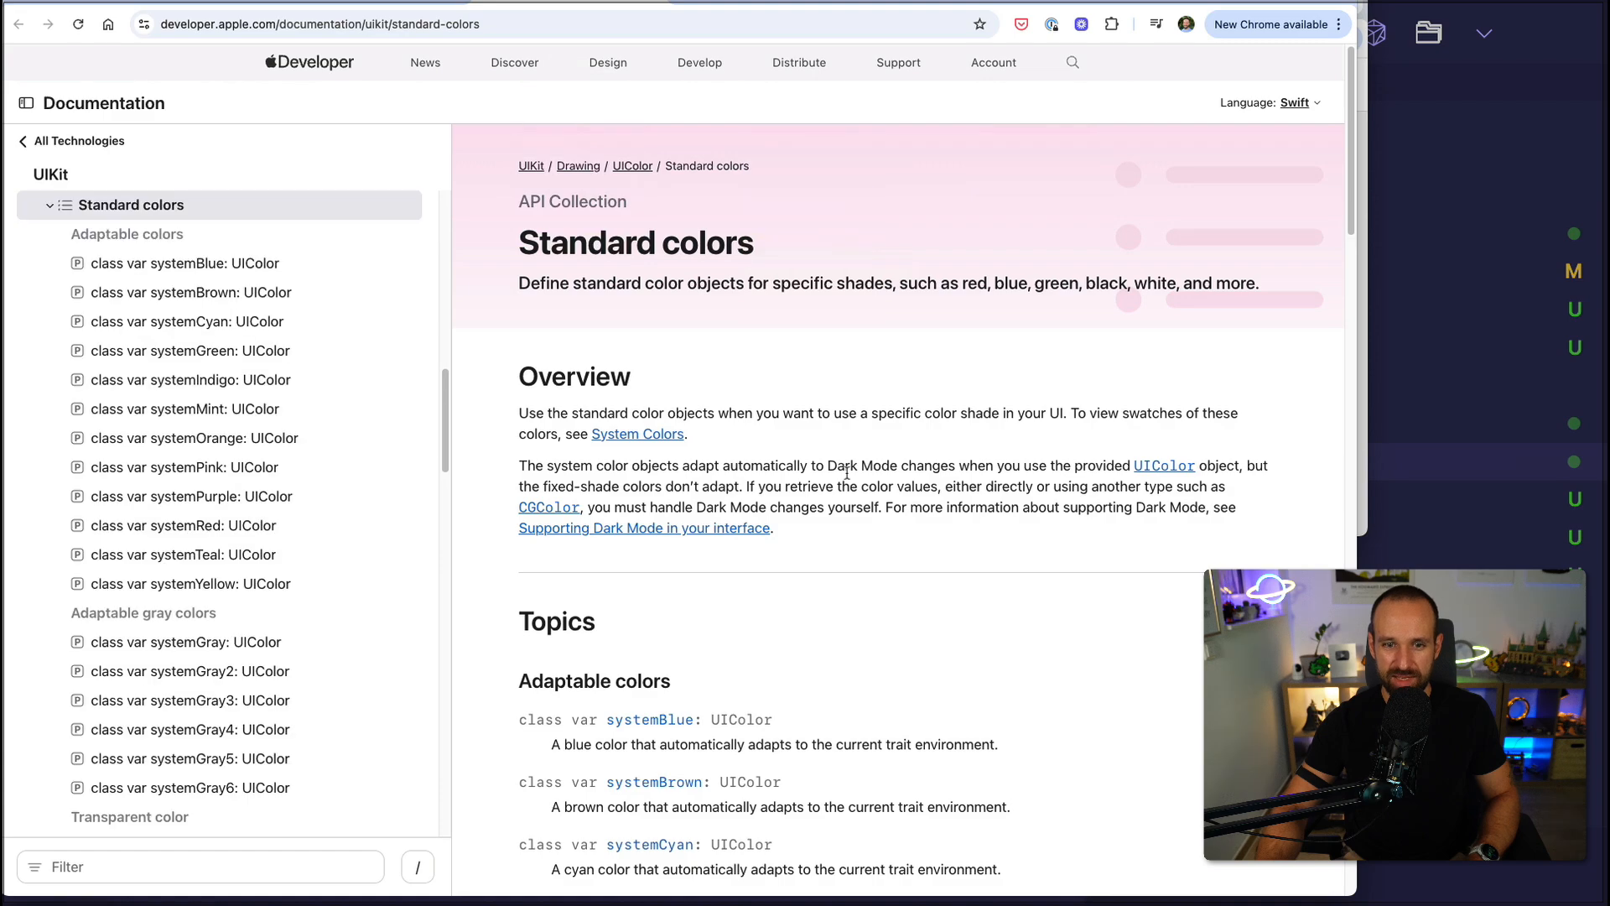
pyautogui.scroll(-5, 847, 475)
pyautogui.scroll(-2, 753, 393)
pyautogui.scroll(-5, 686, 372)
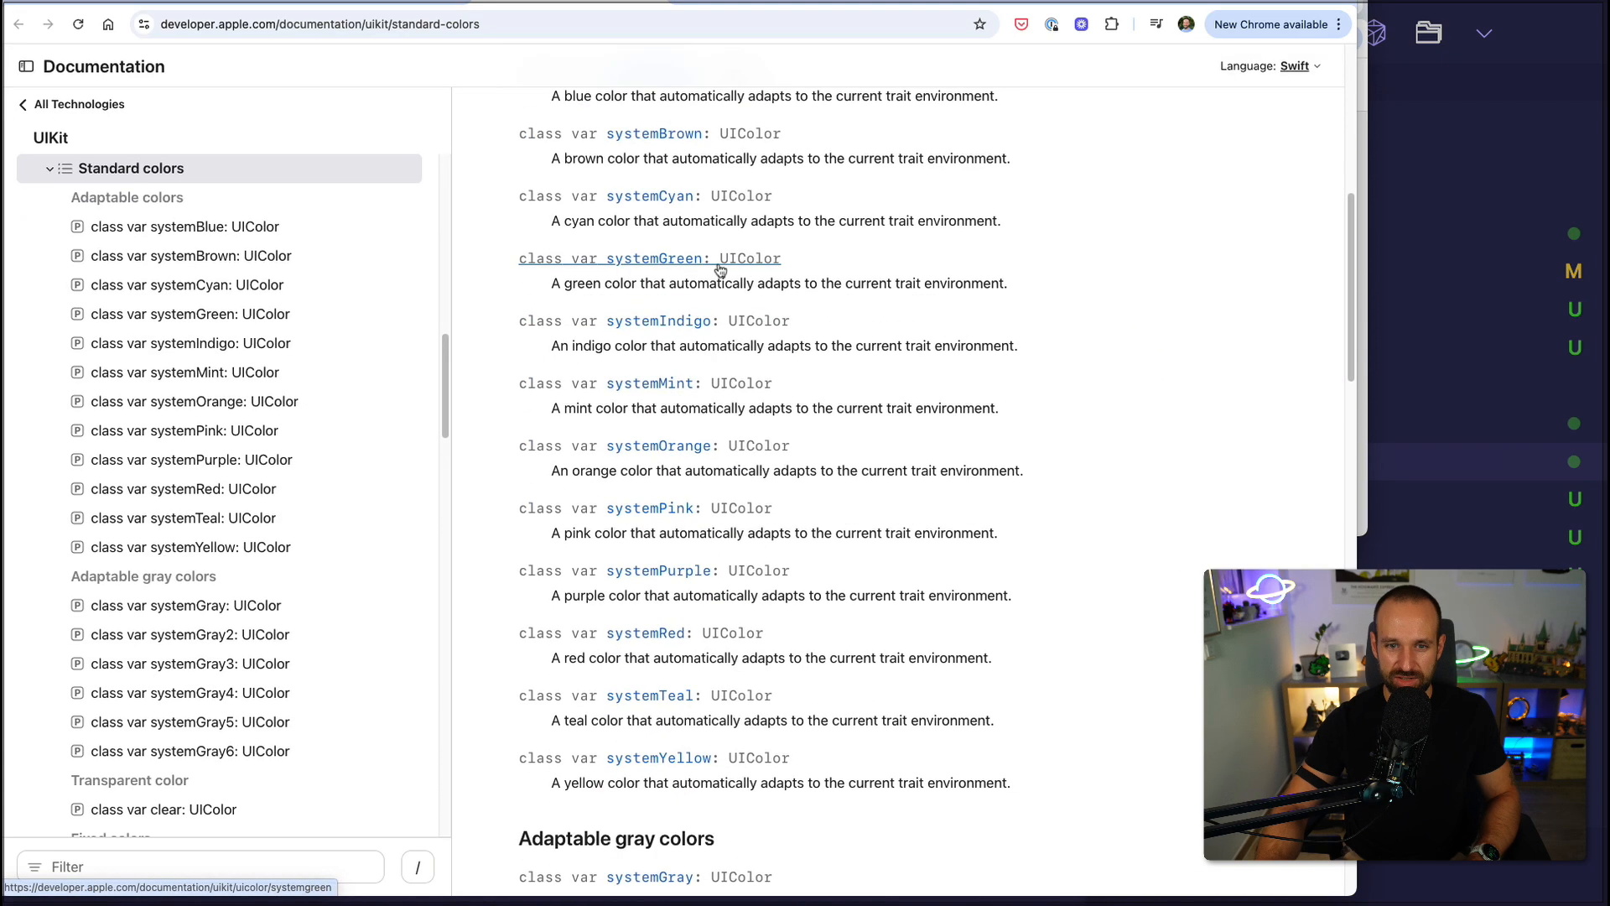
pyautogui.scroll(-3, 686, 372)
pyautogui.scroll(-1, 693, 440)
pyautogui.scroll(-4, 740, 659)
pyautogui.press('Home')
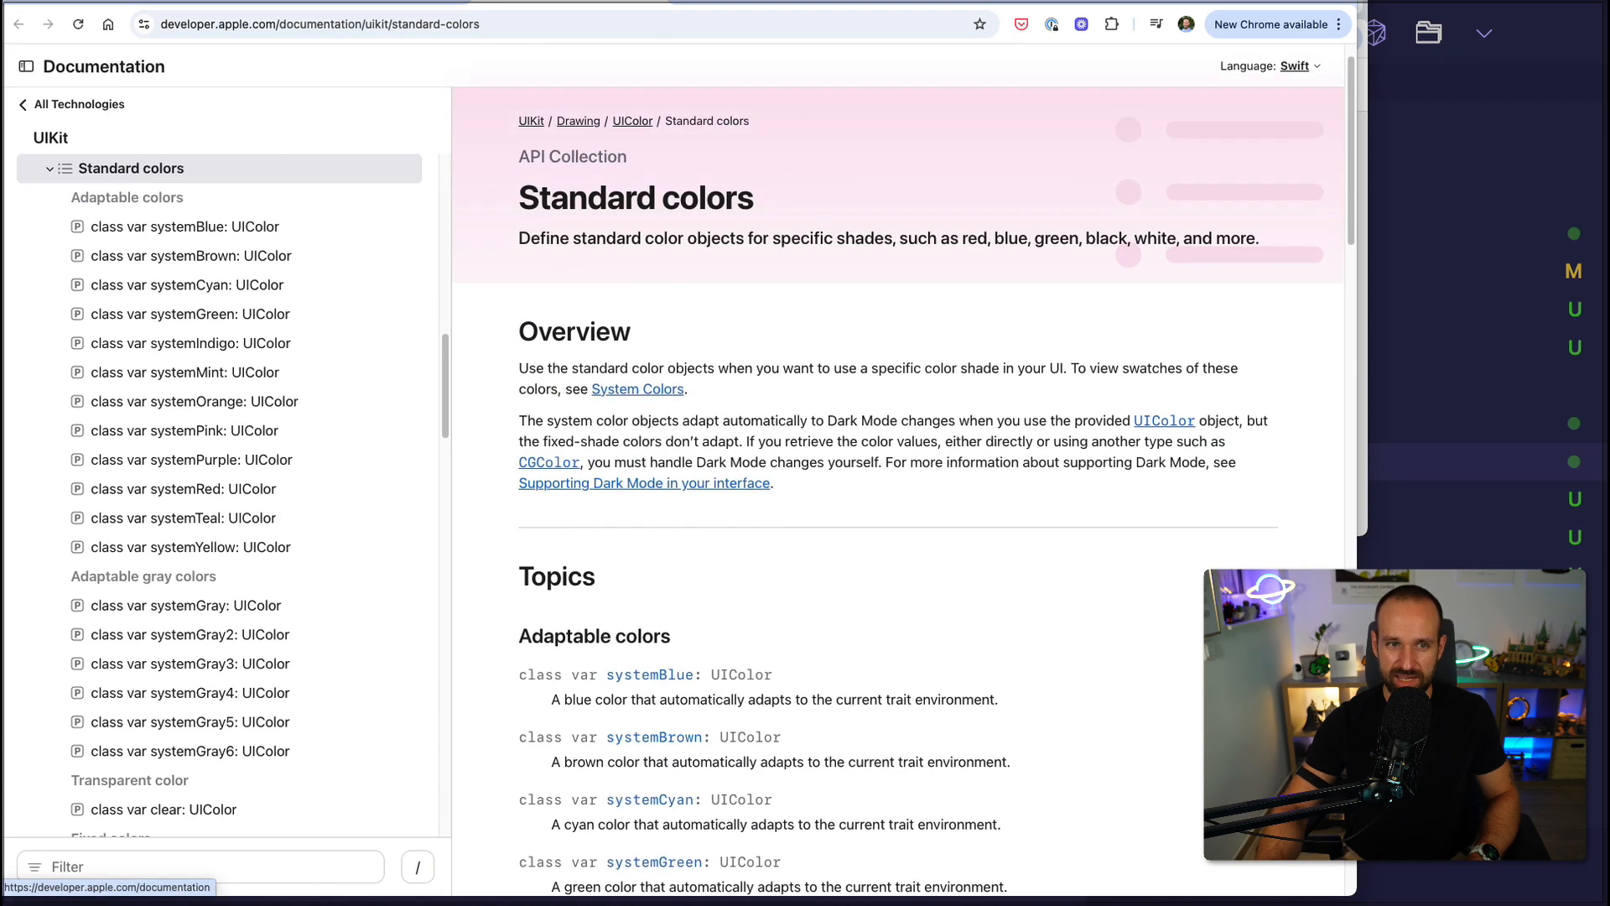
pyautogui.press('super+w')
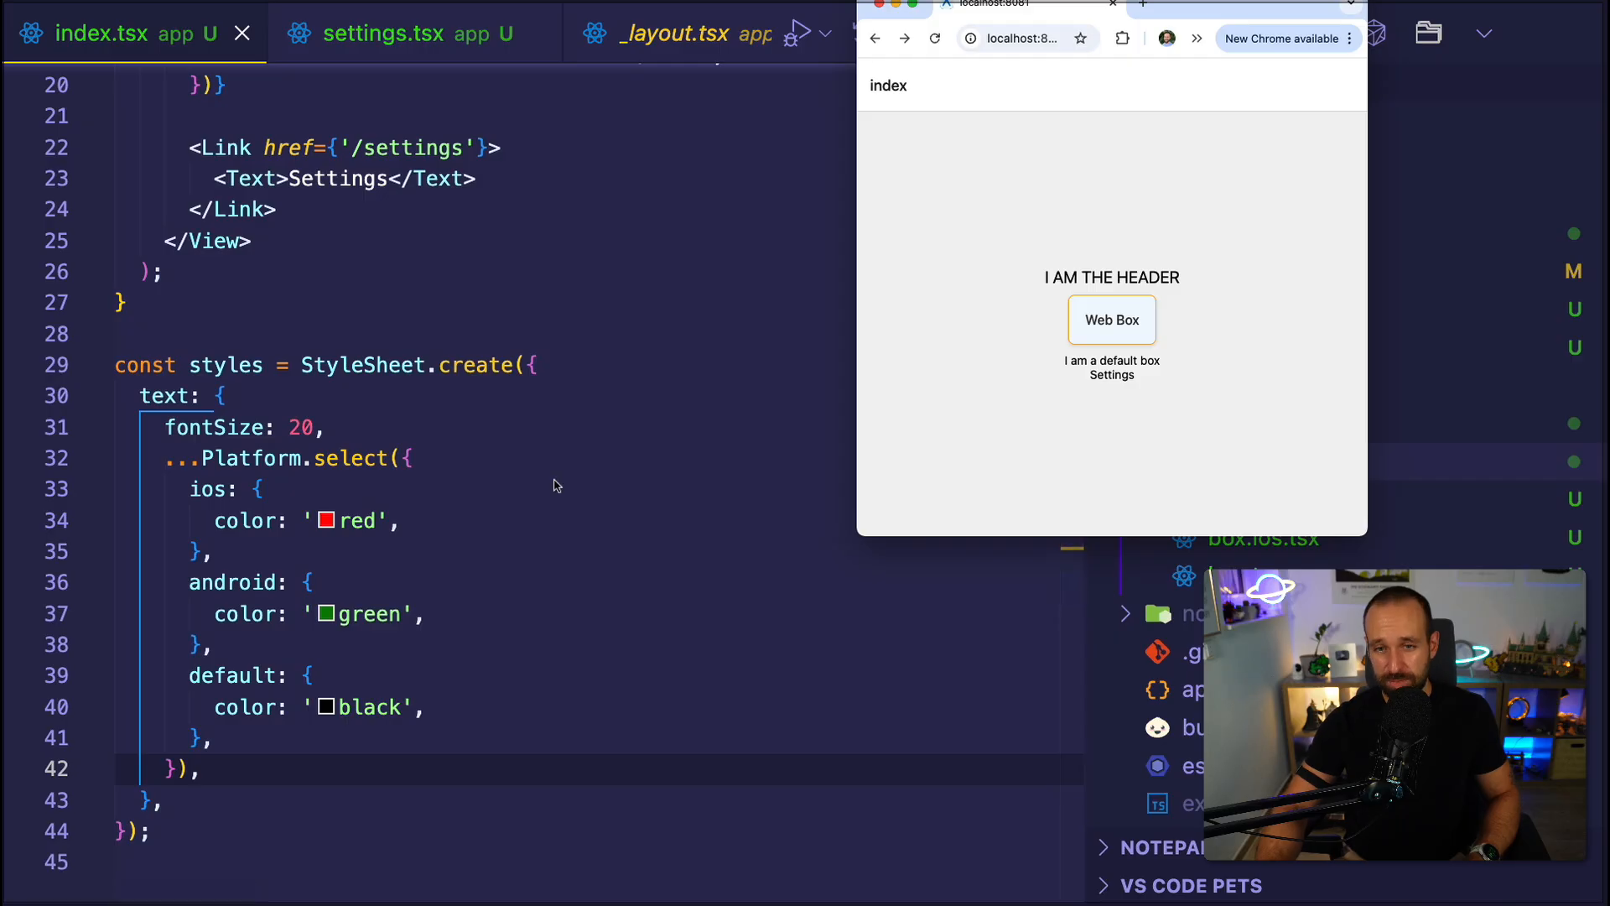
pyautogui.click(555, 484)
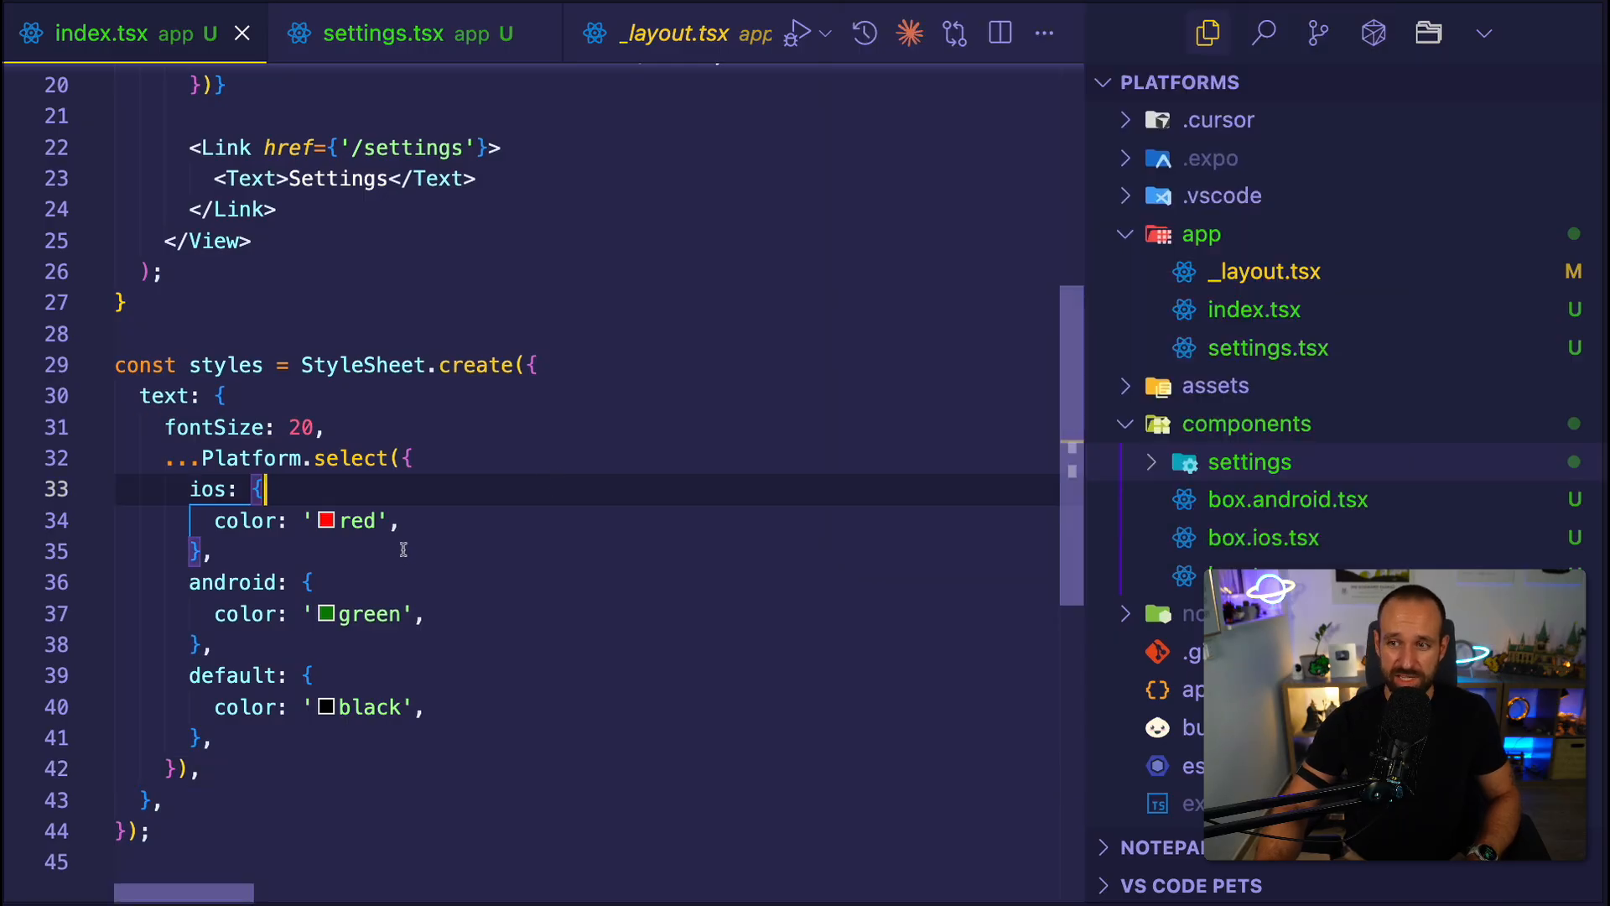
pyautogui.scroll(-1, 404, 550)
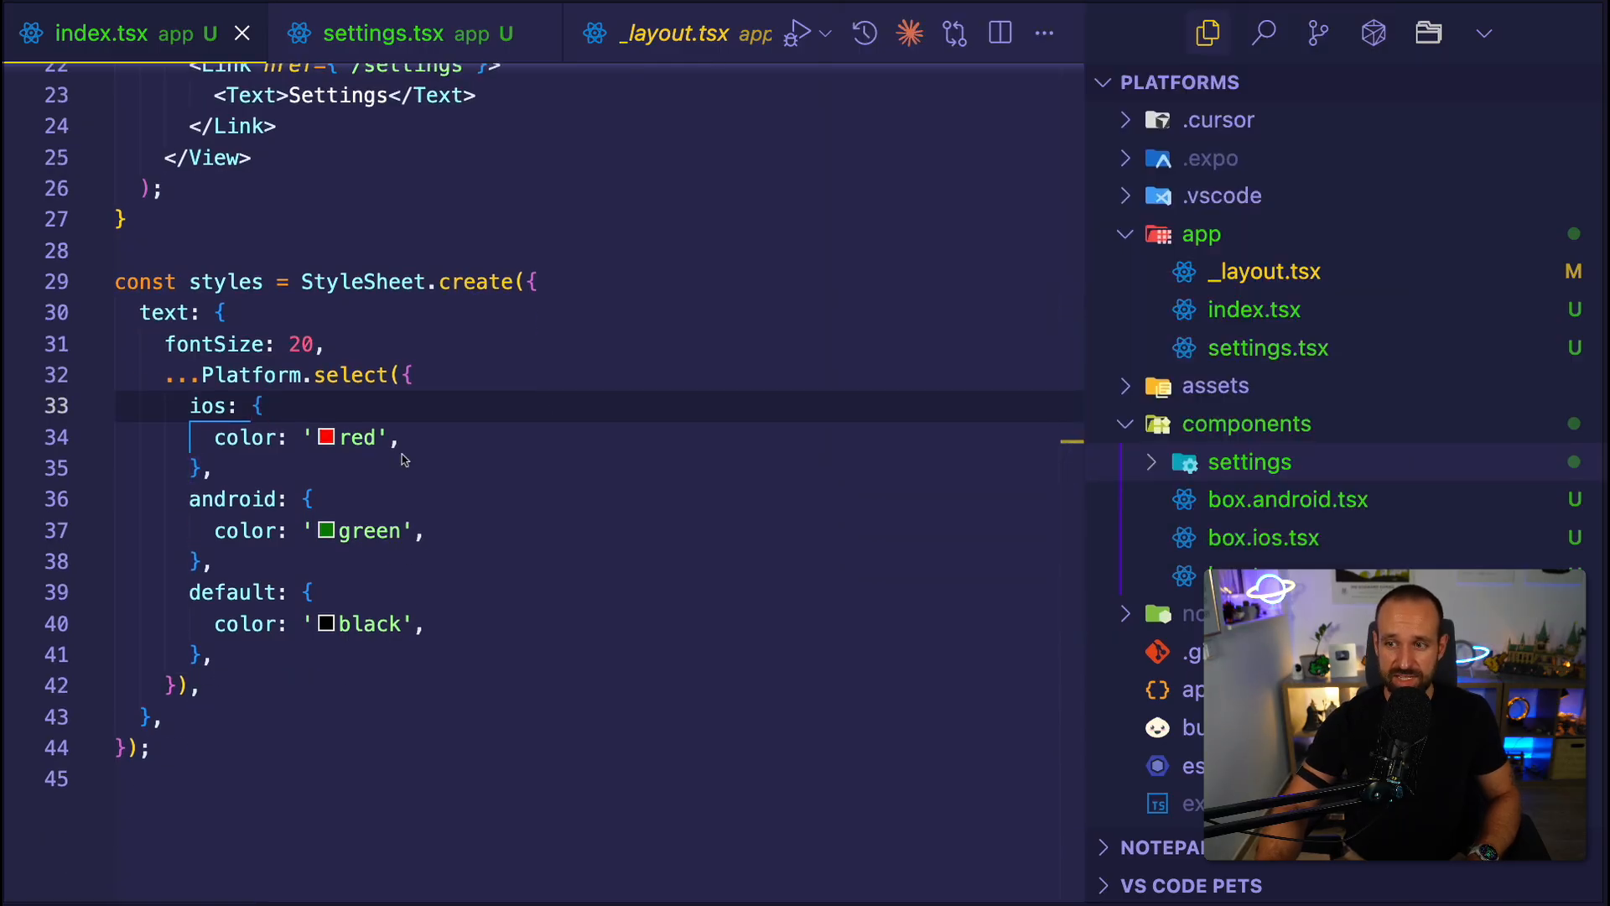
pyautogui.moveTo(400, 436); pyautogui.dragTo(283, 436)
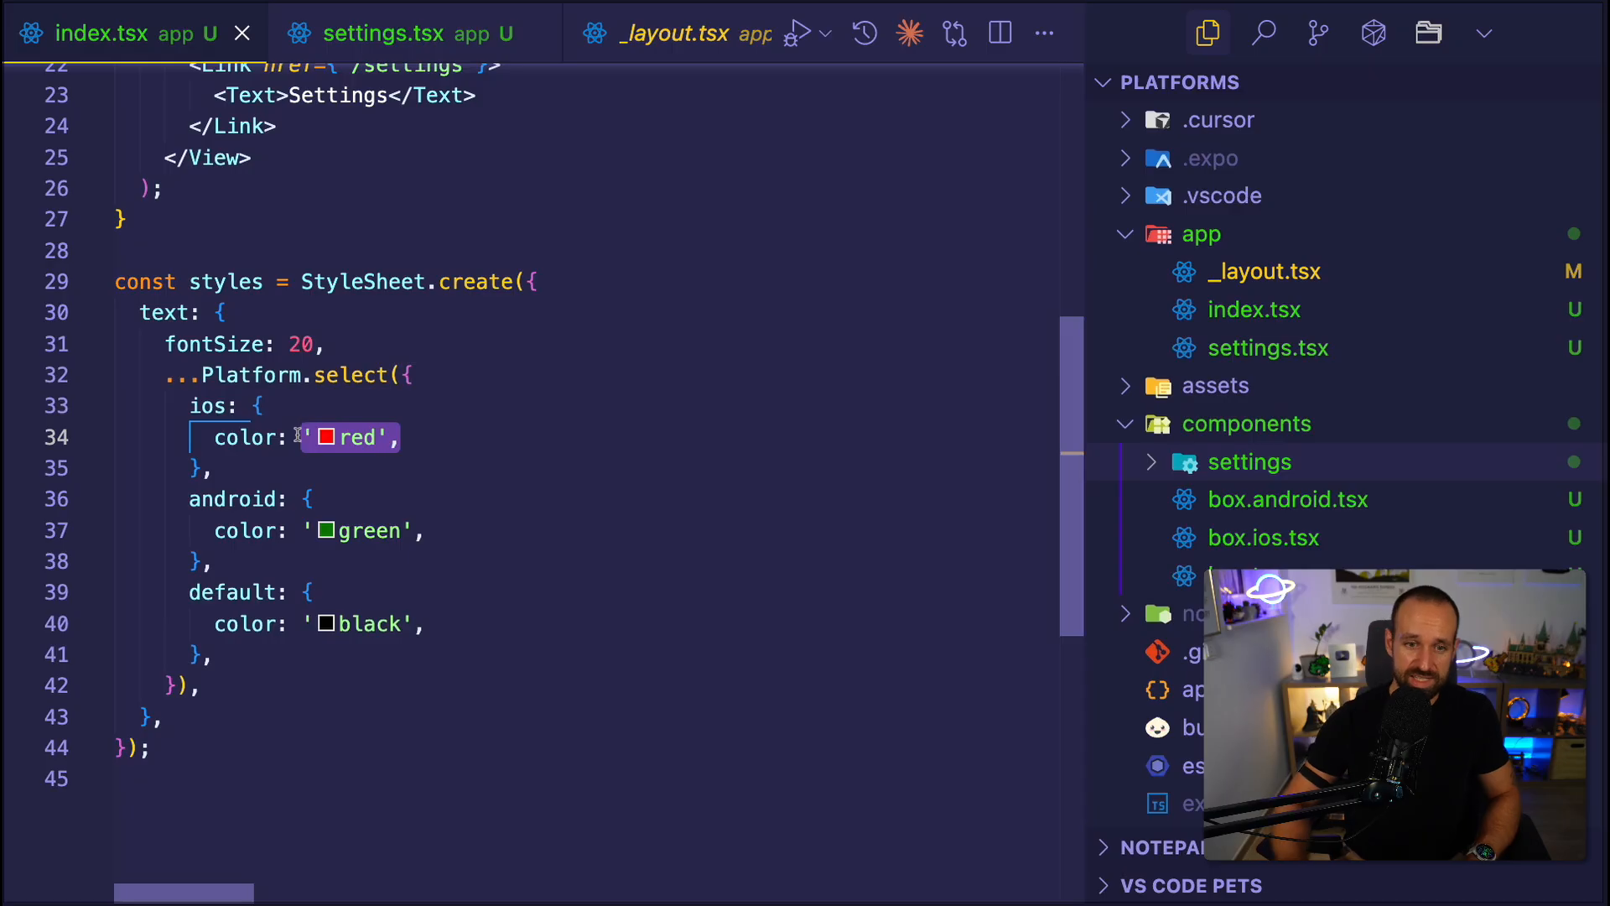
pyautogui.write('Plat')
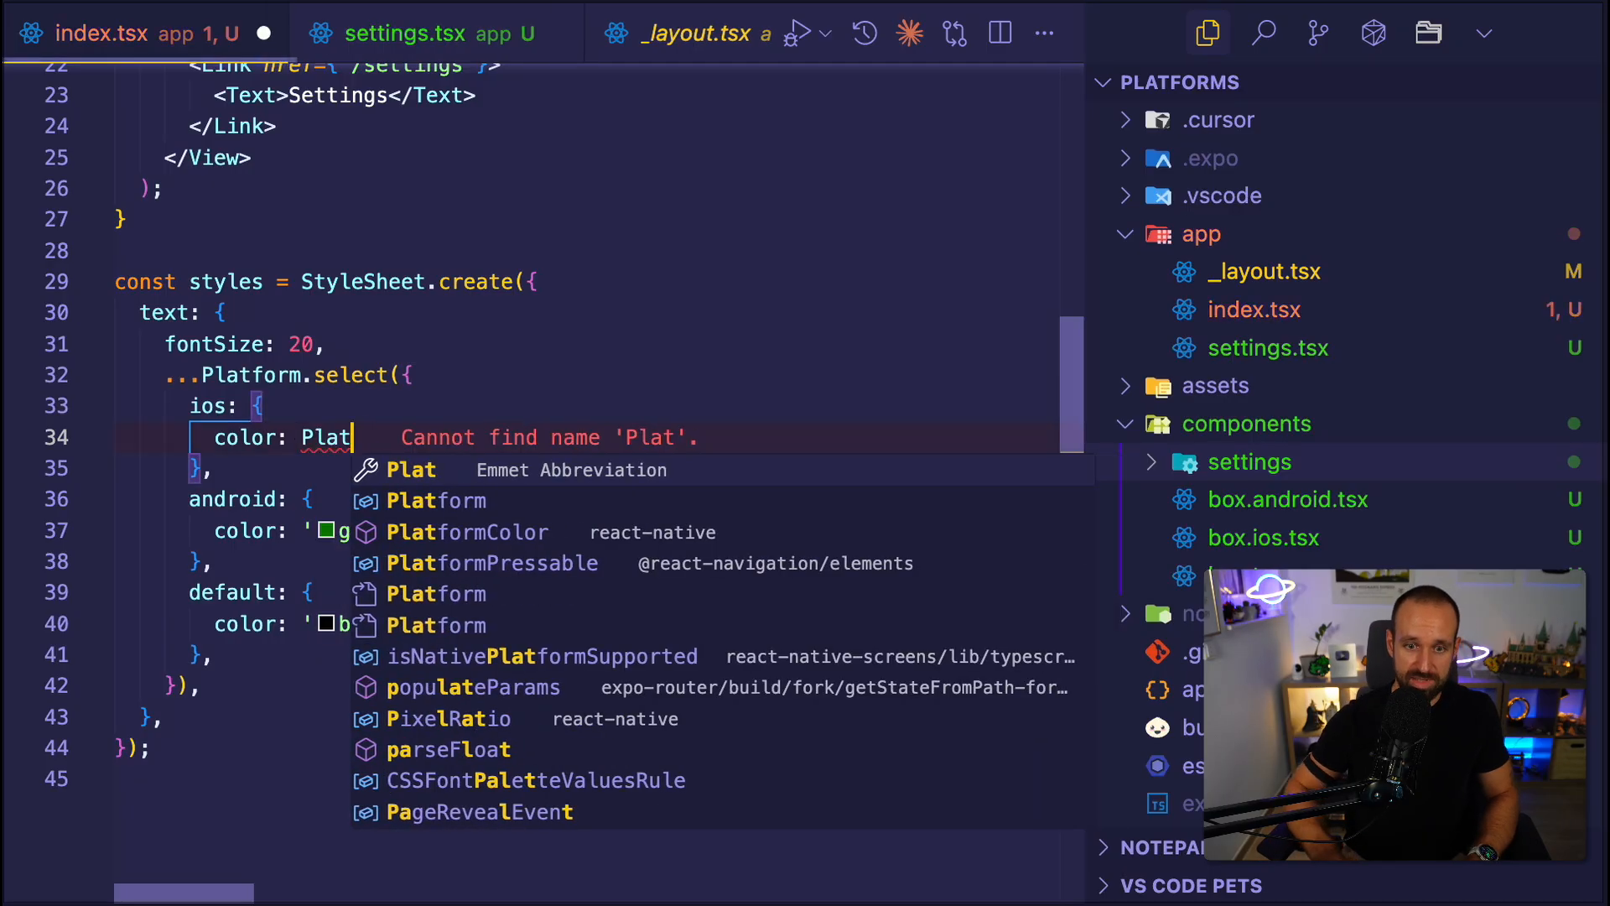
pyautogui.press('Down')
pyautogui.press('Down')
pyautogui.press('Return')
pyautogui.write('(')
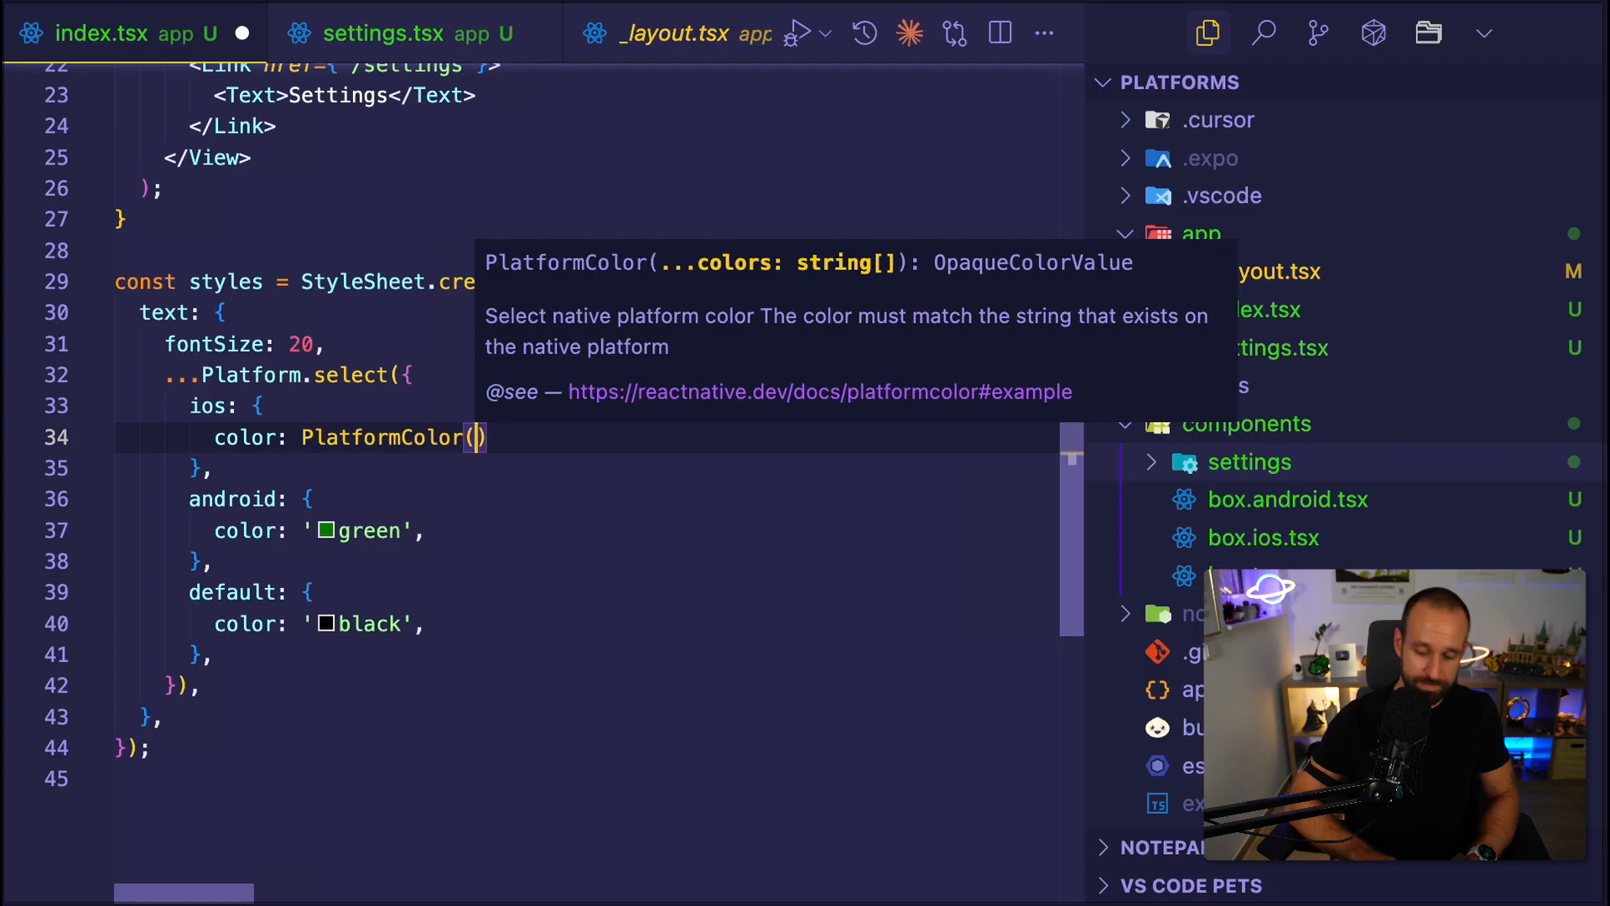
pyautogui.write("'system")
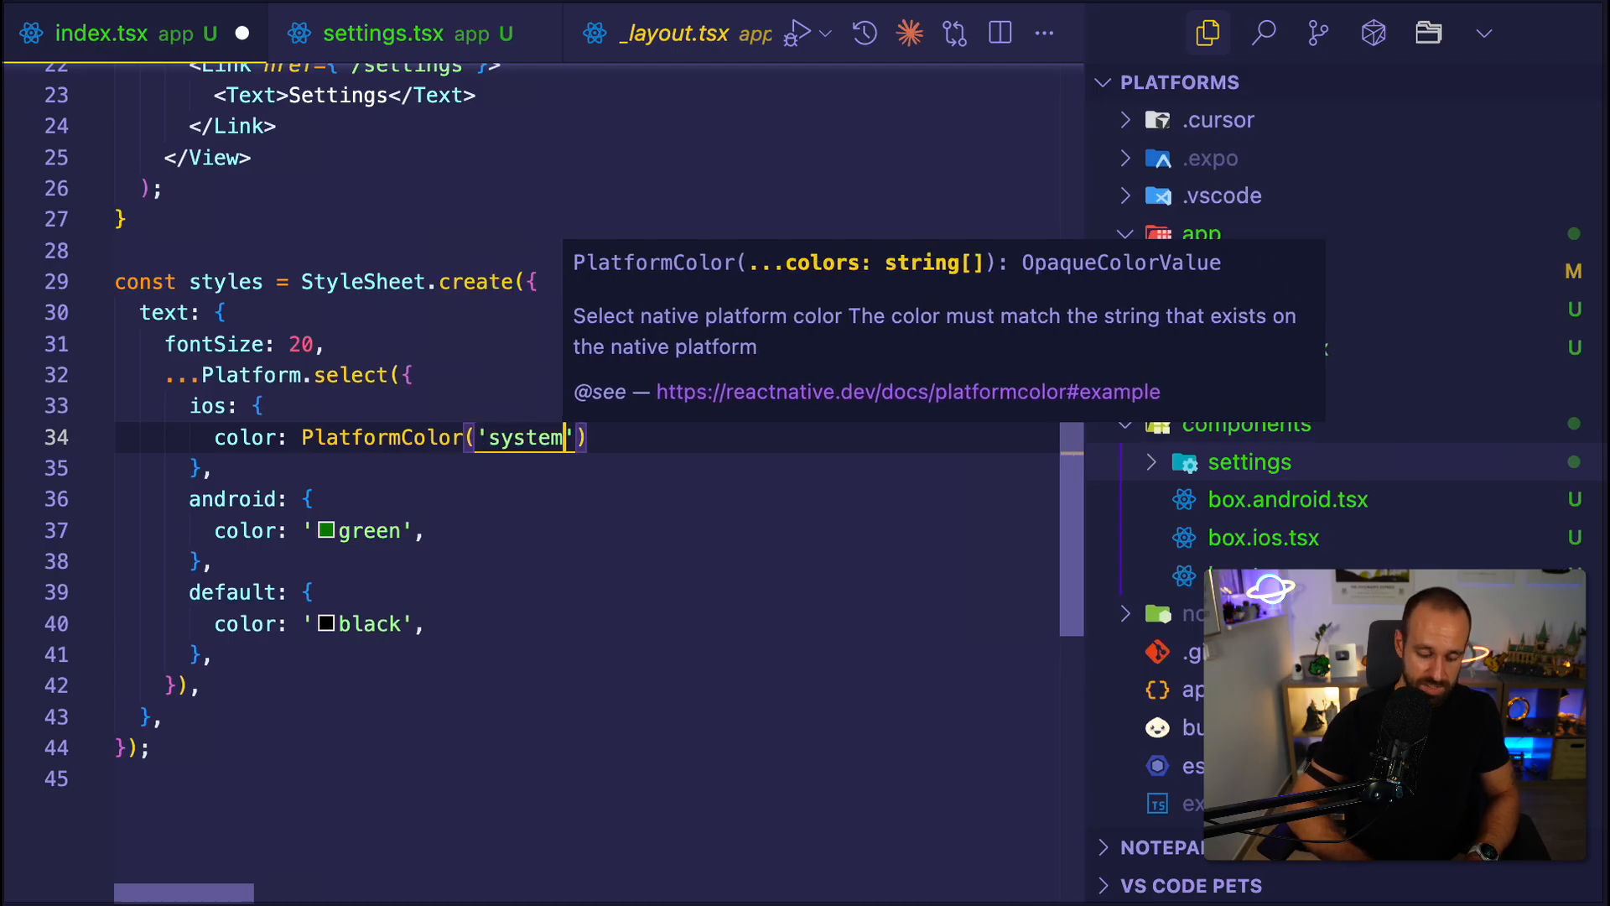
pyautogui.write('Blue')
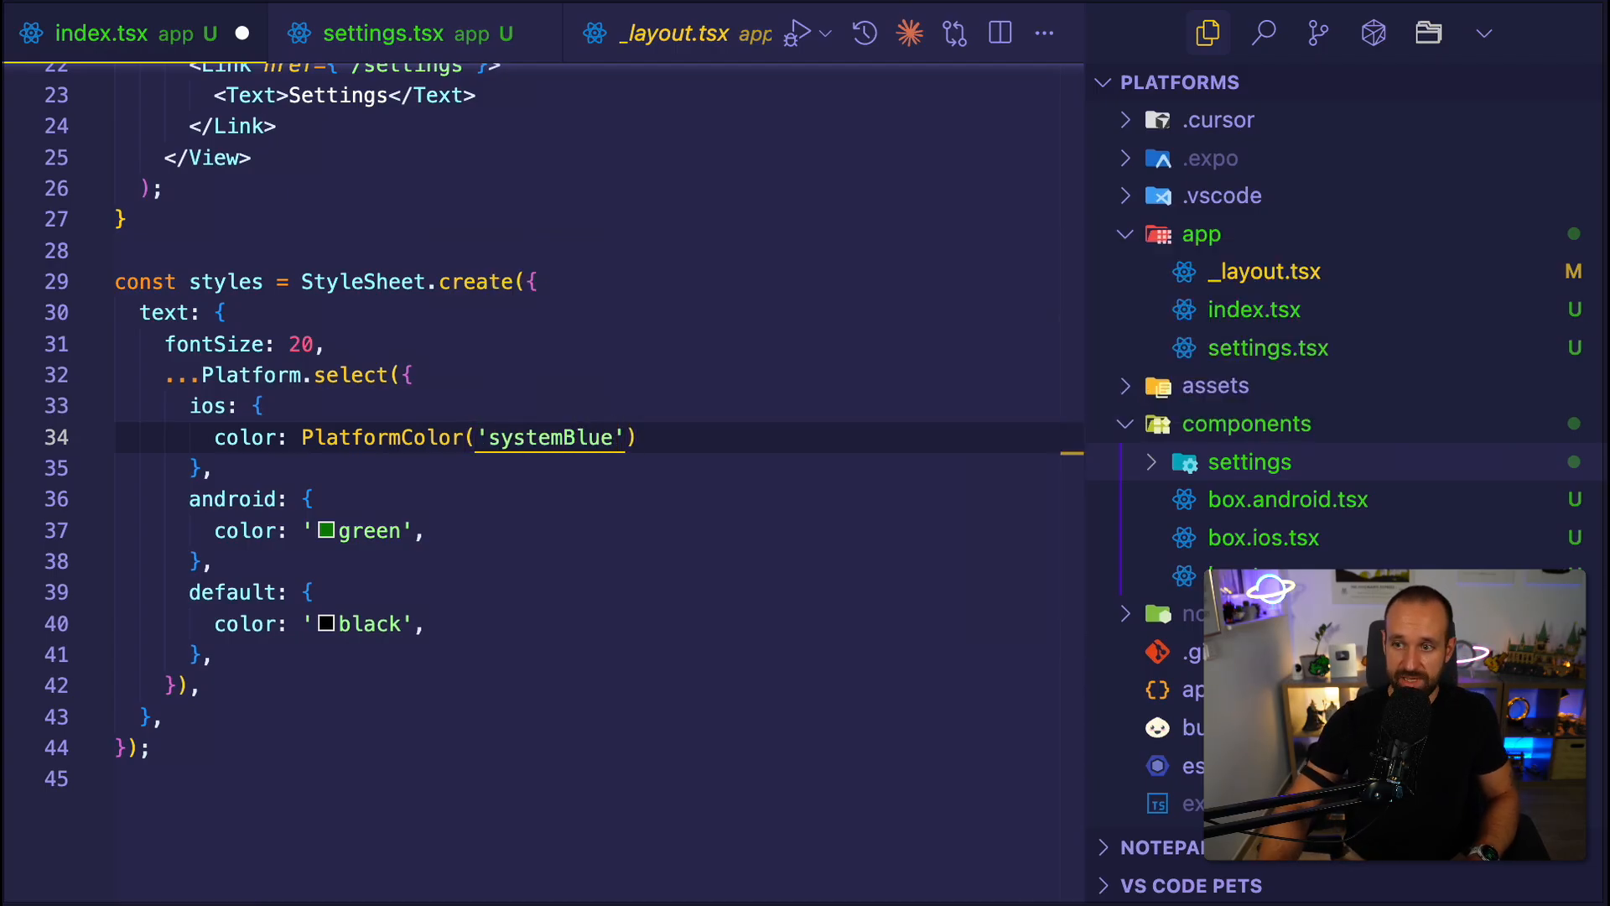
pyautogui.press('Tab')
pyautogui.press('Tab')
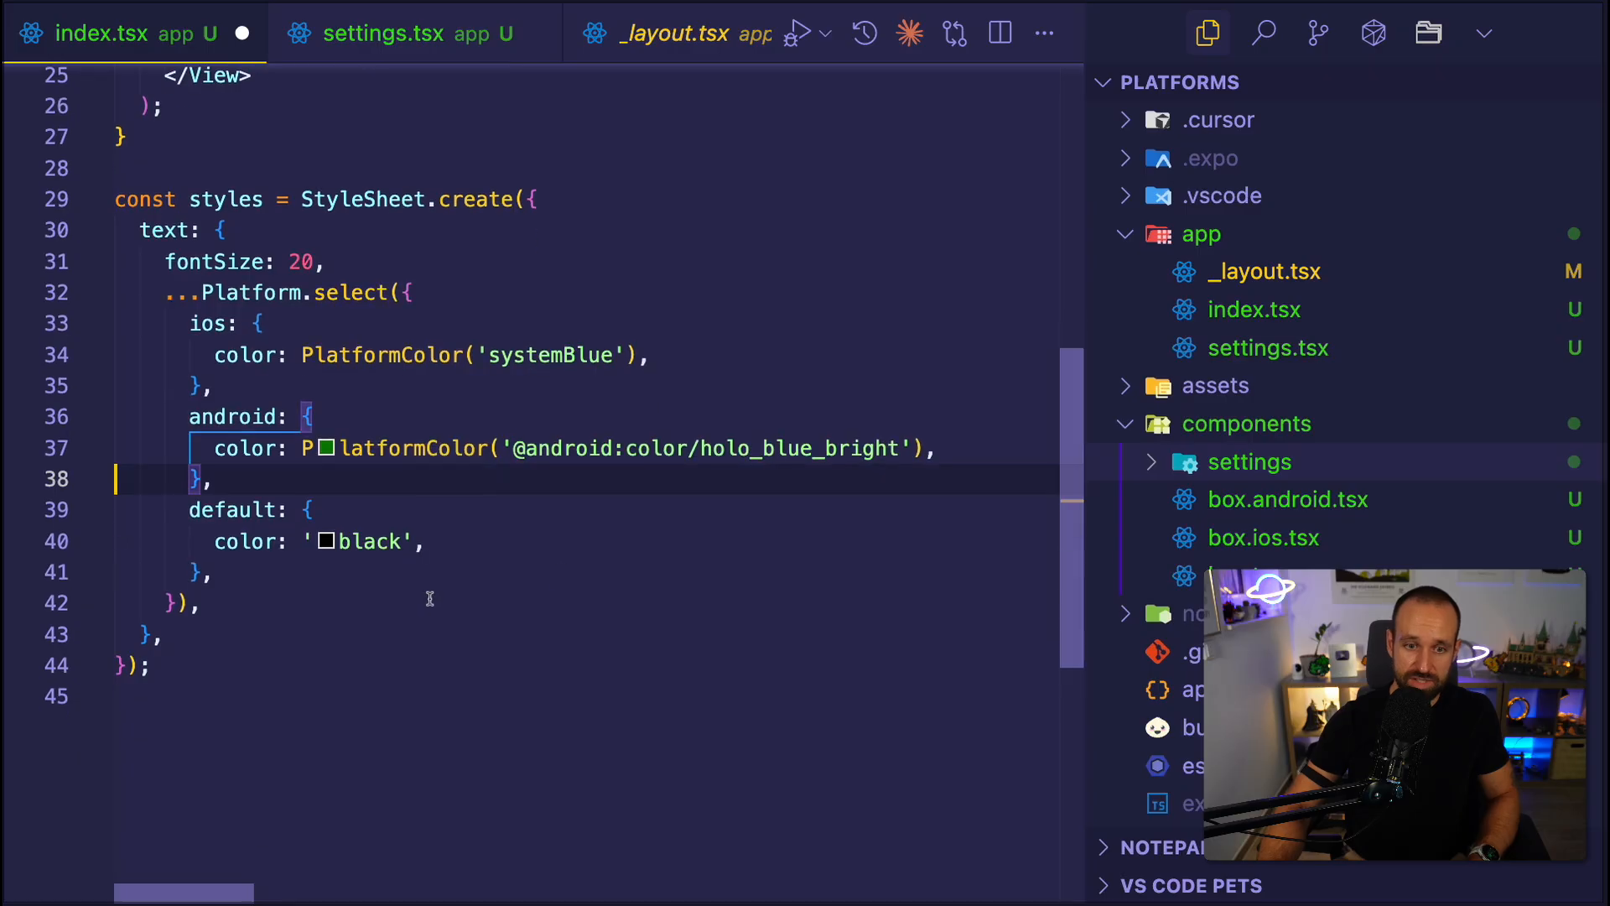
pyautogui.scroll(-3, 744, 475)
pyautogui.click(824, 363)
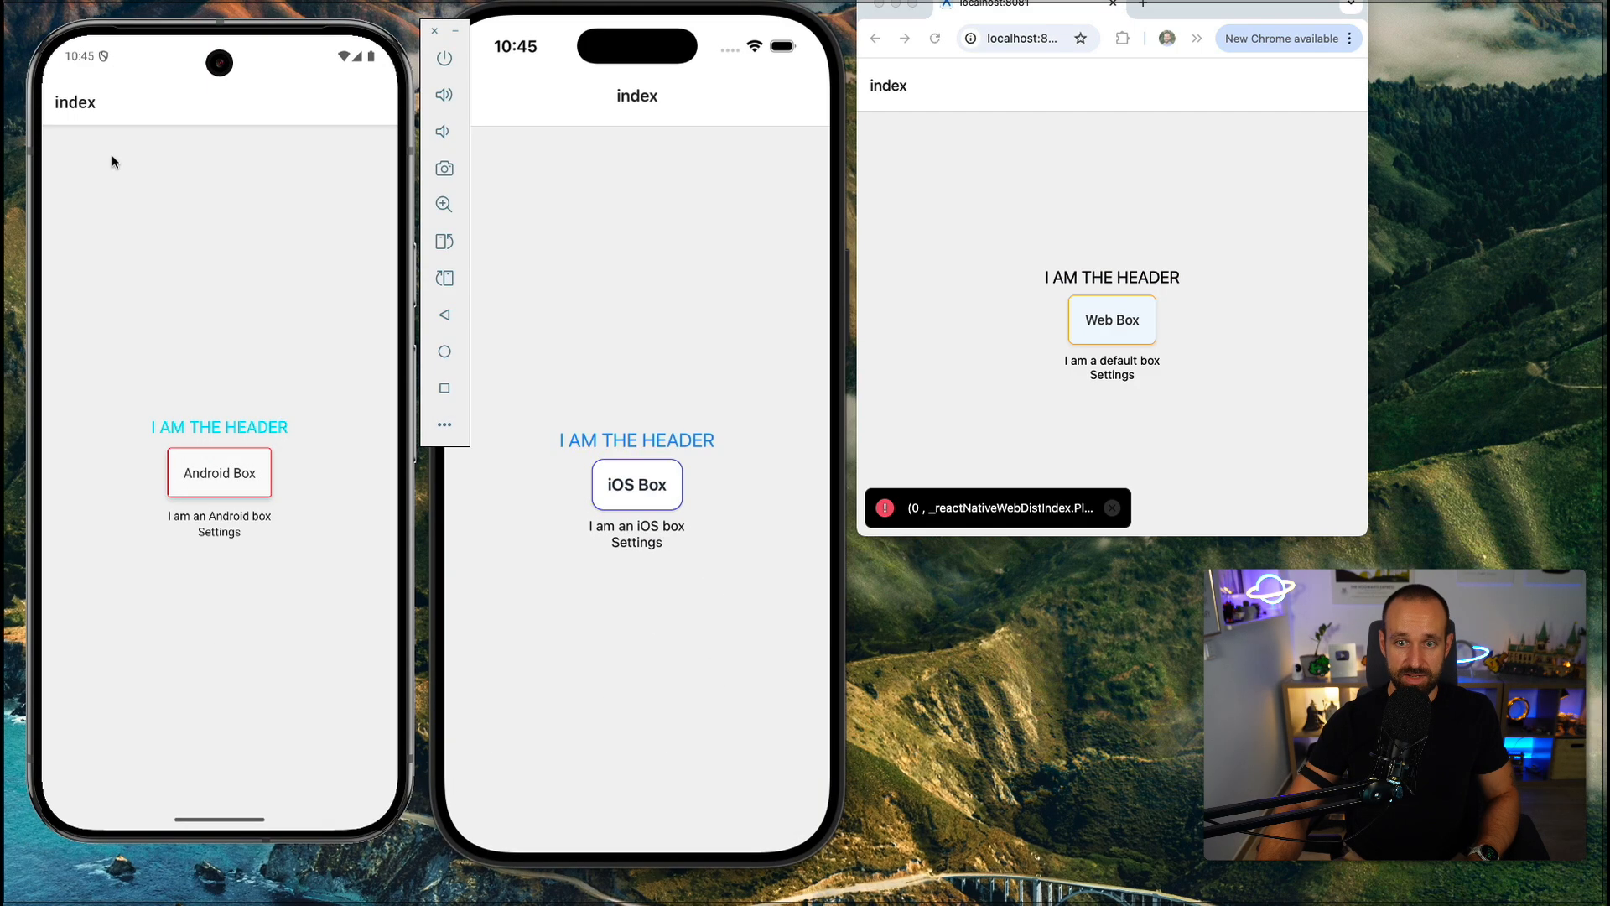
# Expand the web Server Error showing PlatformColor is not a function, then return to the default colour block in code.
pyautogui.moveTo(162, 392); pyautogui.dragTo(178, 377)
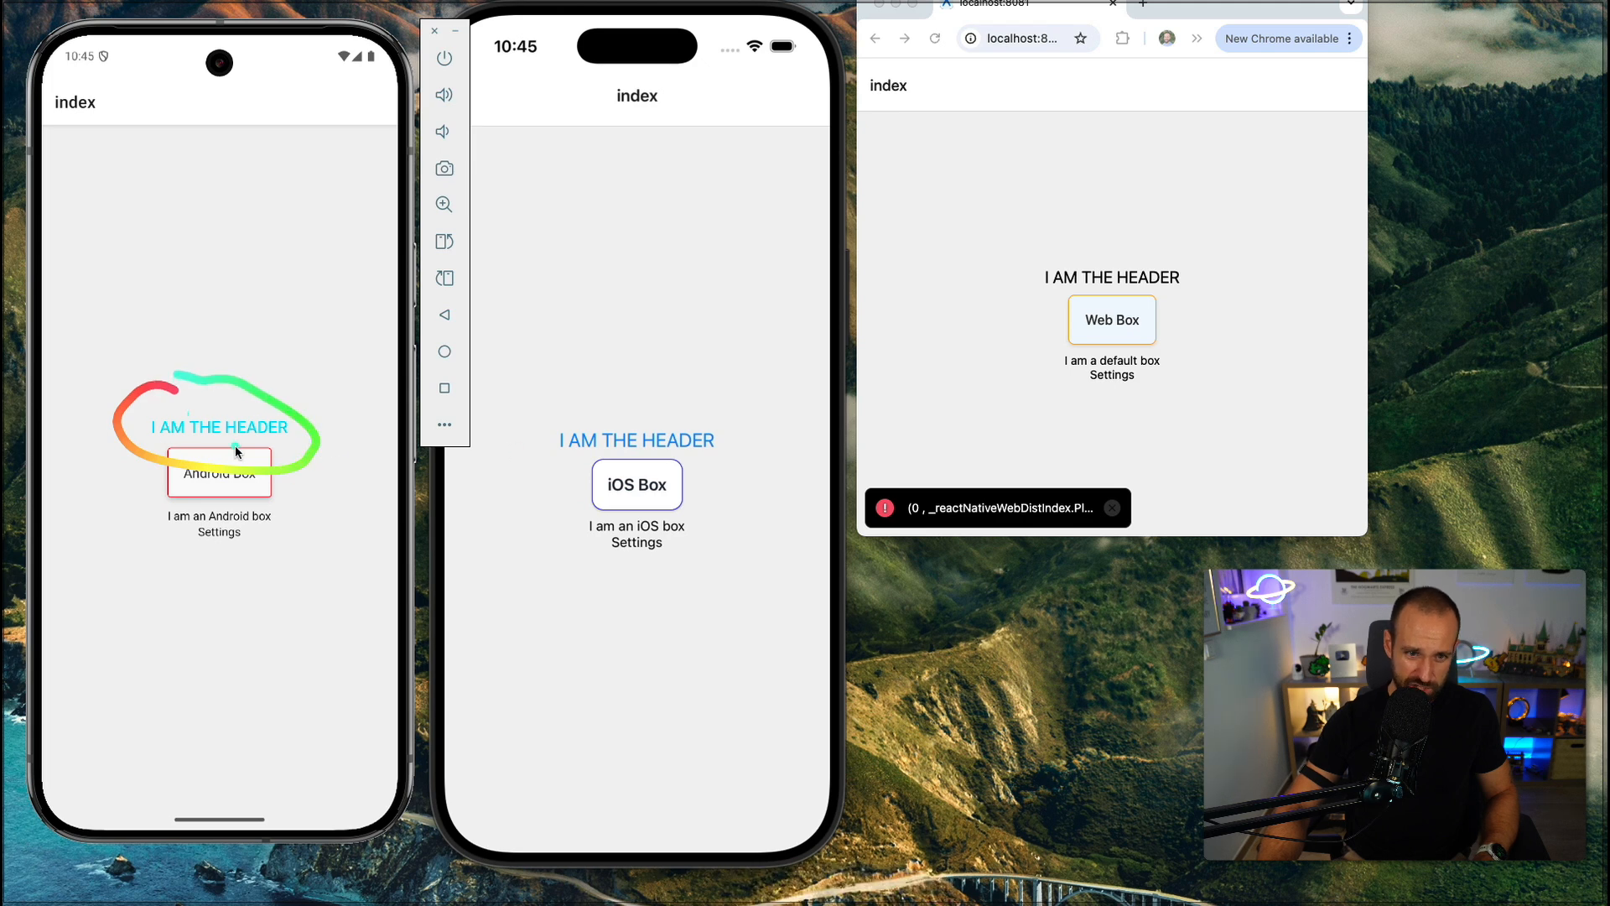
pyautogui.moveTo(521, 431); pyautogui.dragTo(667, 373)
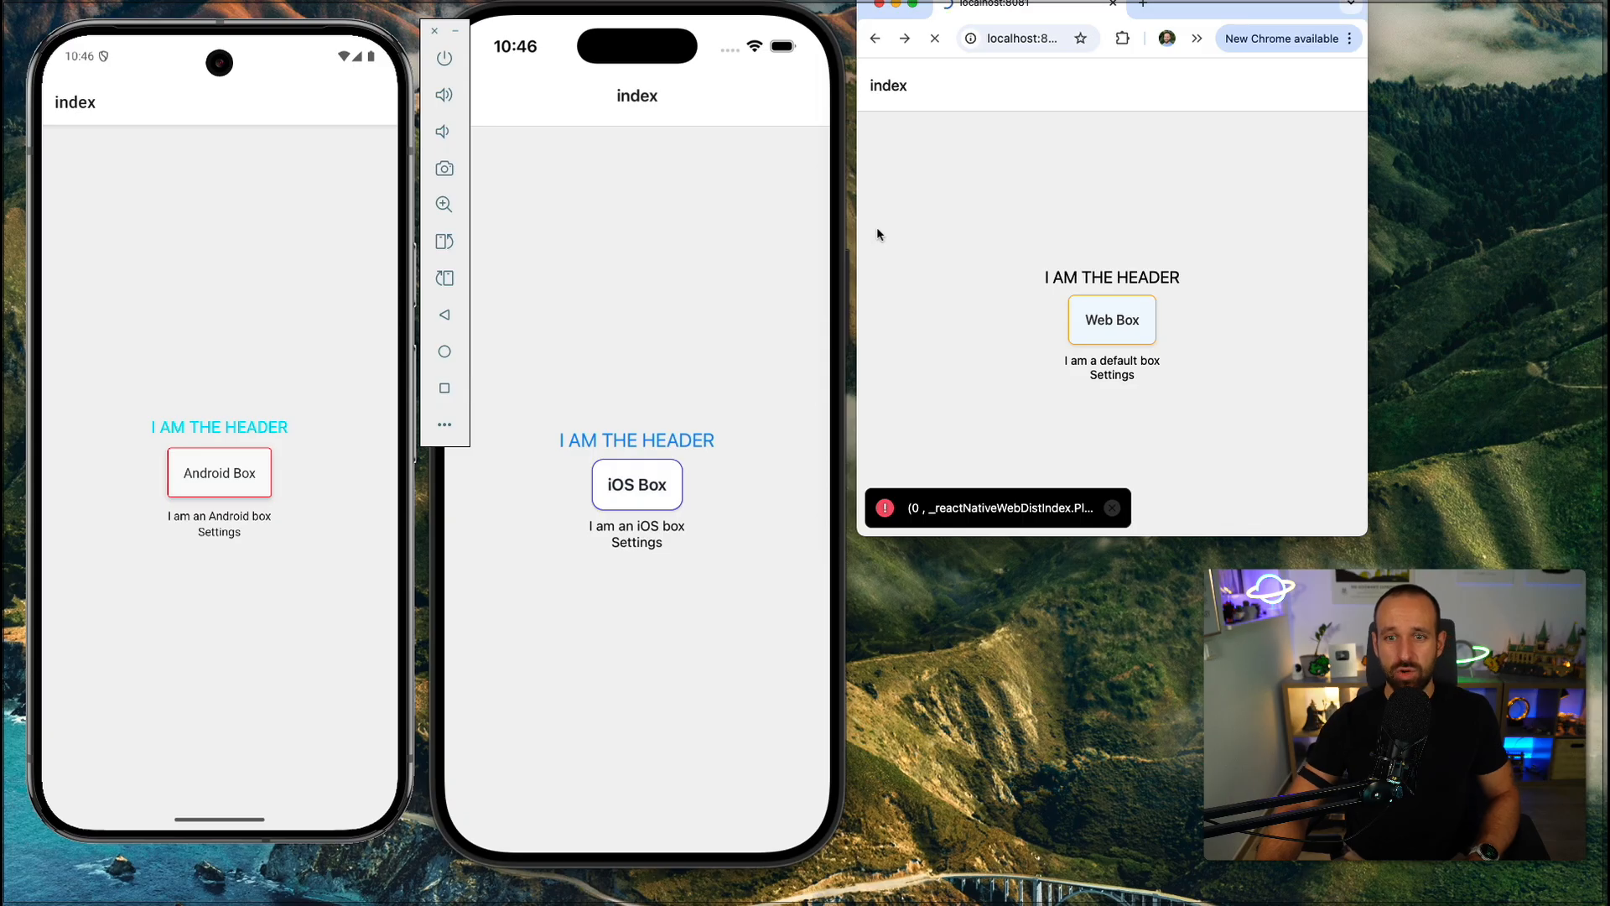
pyautogui.click(1013, 503)
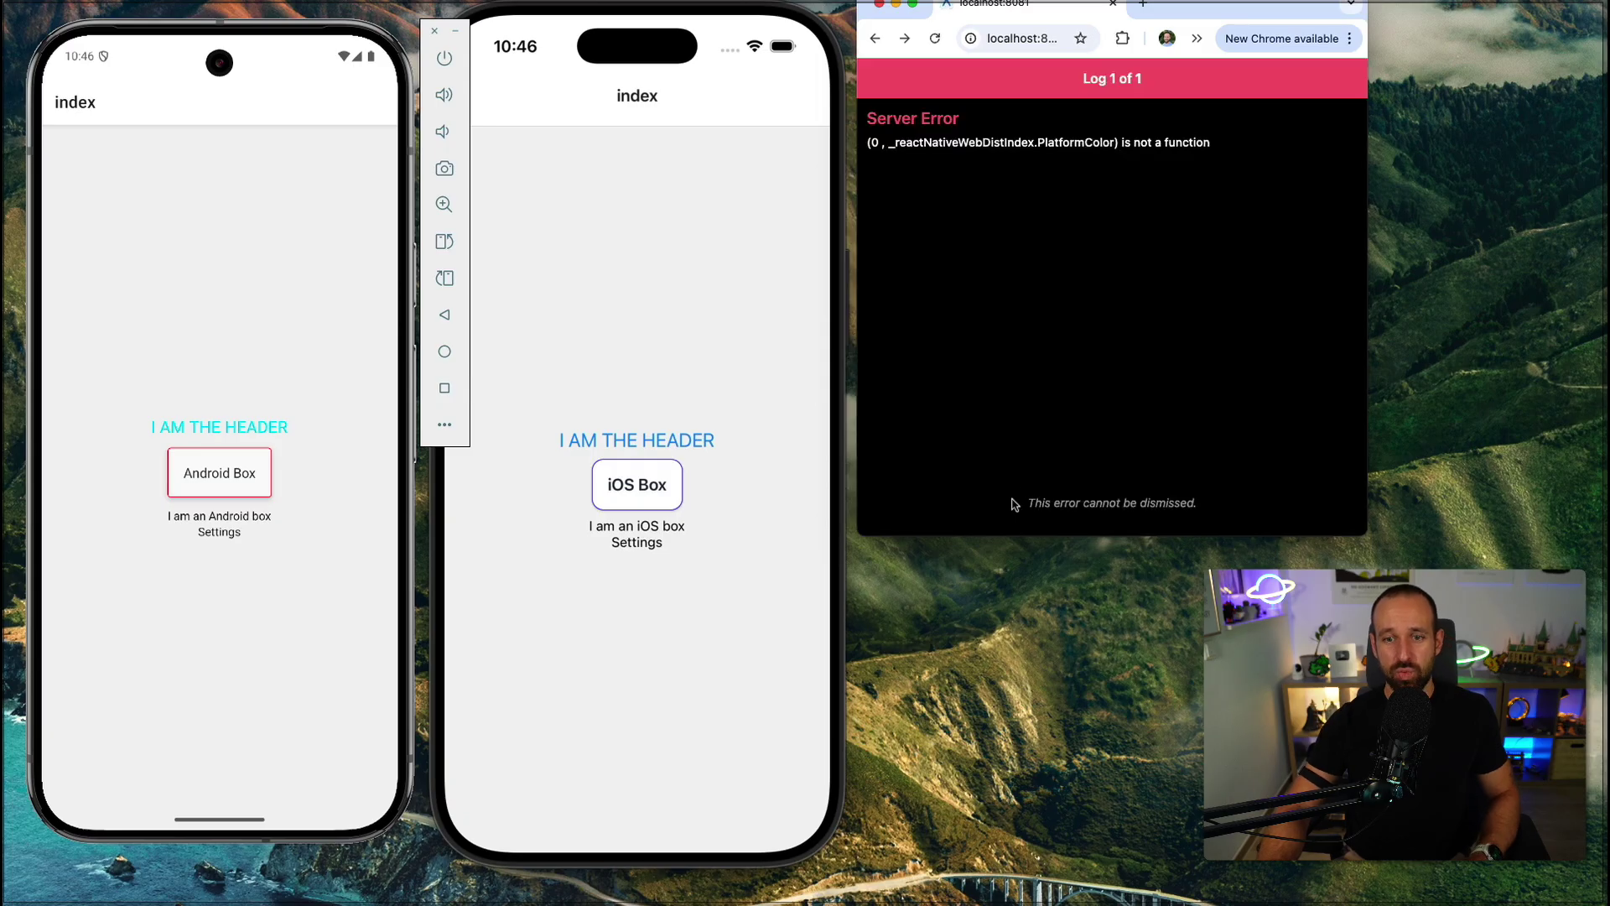
pyautogui.doubleClick(1077, 142)
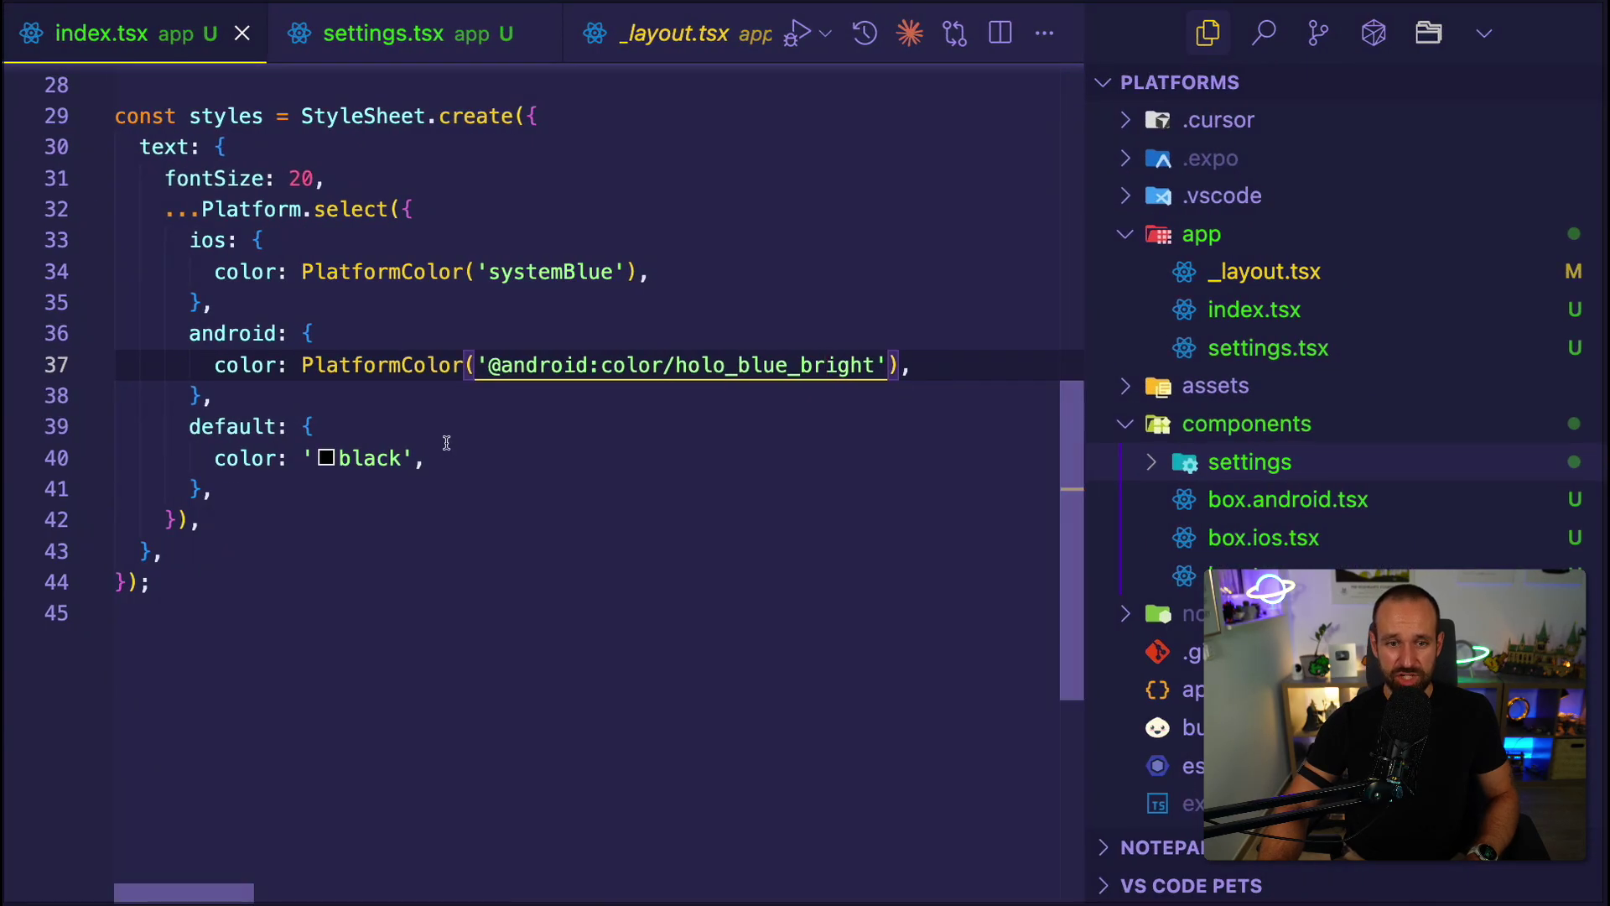
pyautogui.click(444, 440)
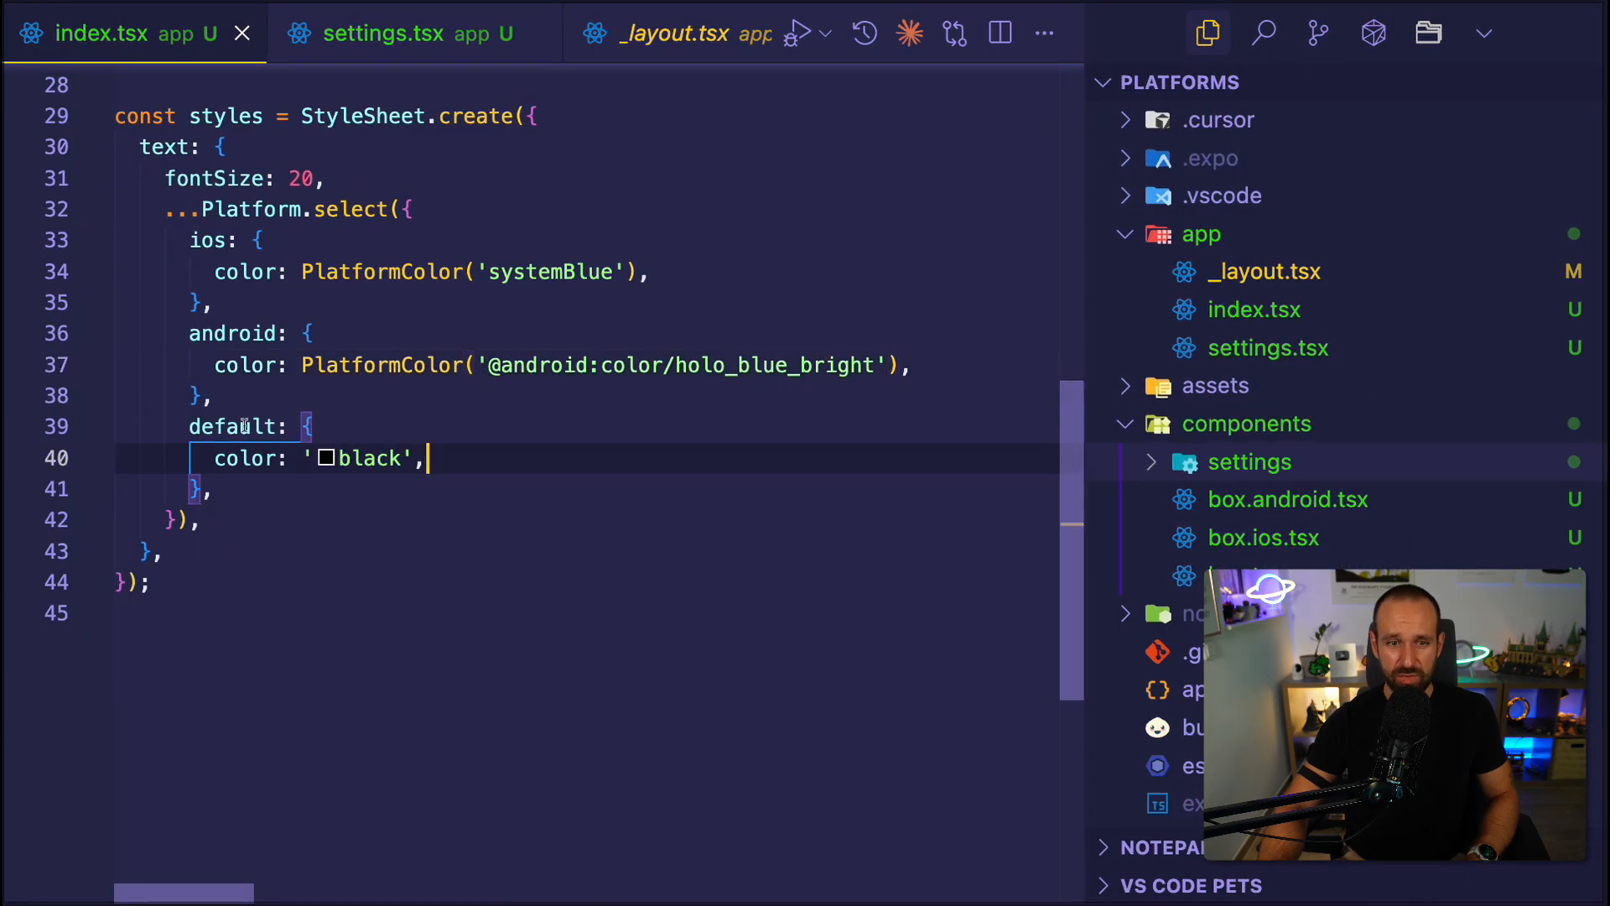
pyautogui.moveTo(189, 427); pyautogui.dragTo(253, 459)
# Highlight the PlatformColor uses and the iOS, Android and default colour blocks in the text style.
pyautogui.click(414, 335)
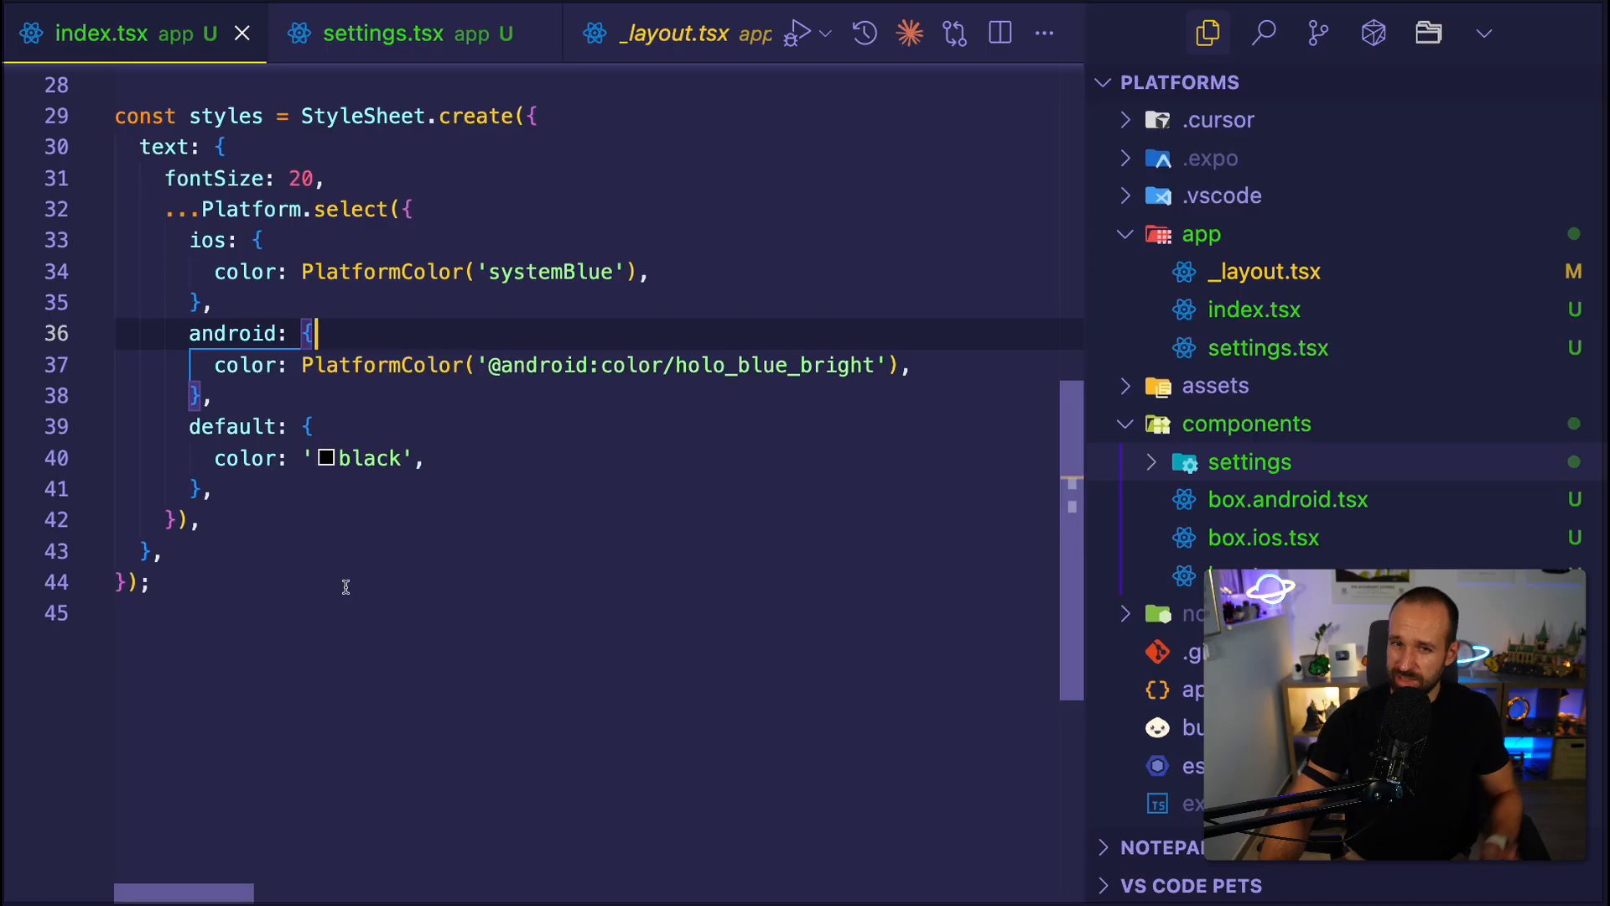
pyautogui.doubleClick(416, 365)
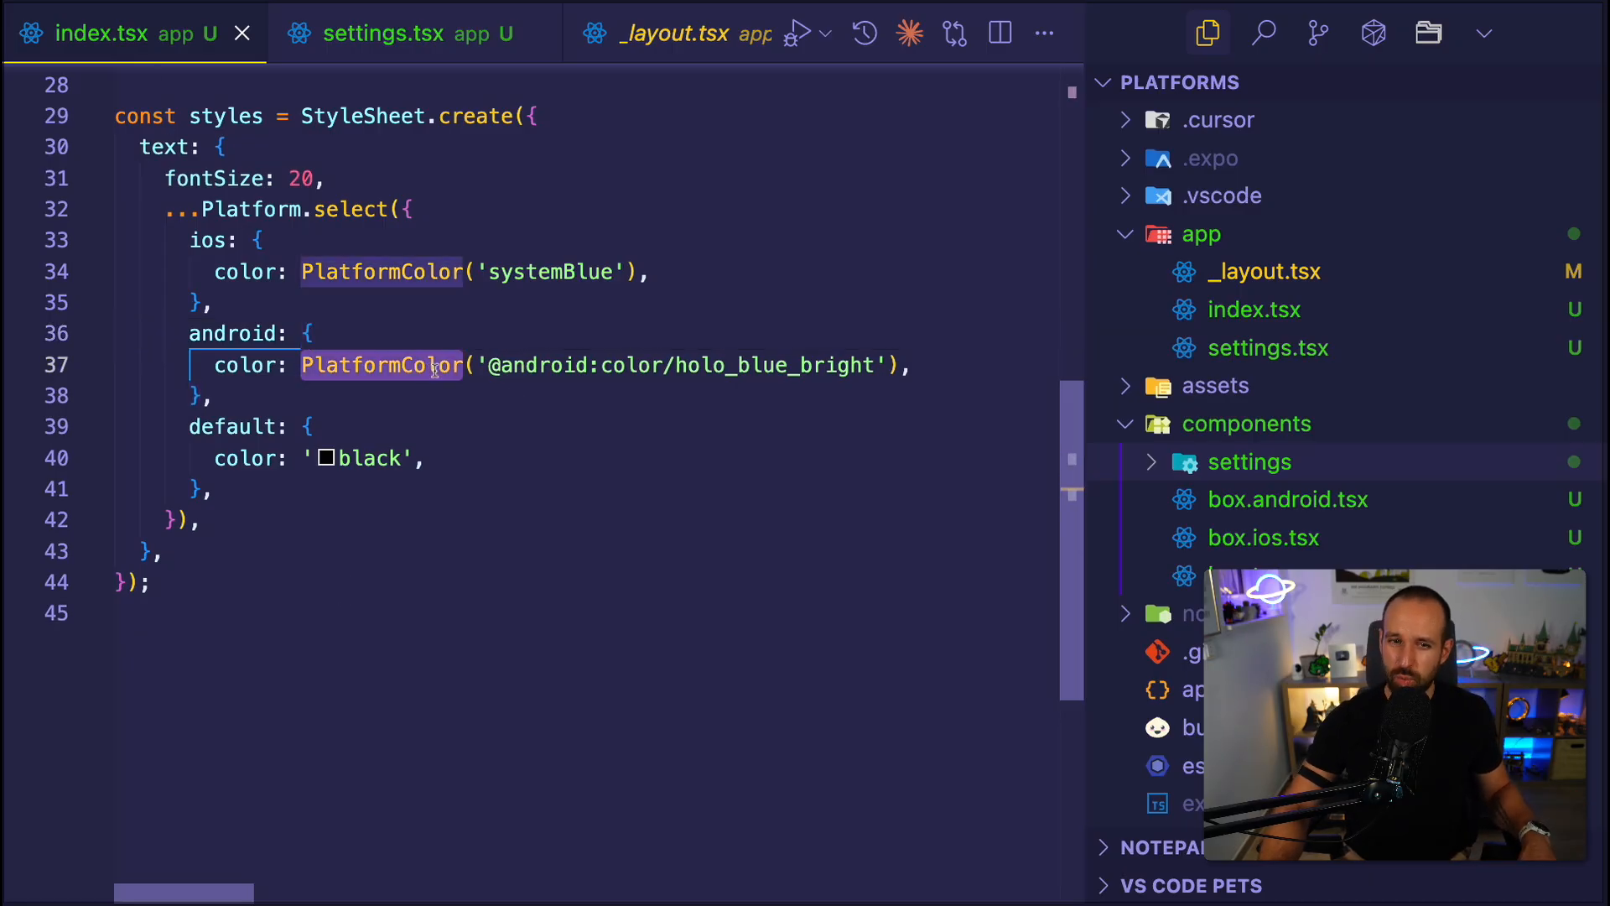
pyautogui.click(536, 457)
pyautogui.doubleClick(349, 364)
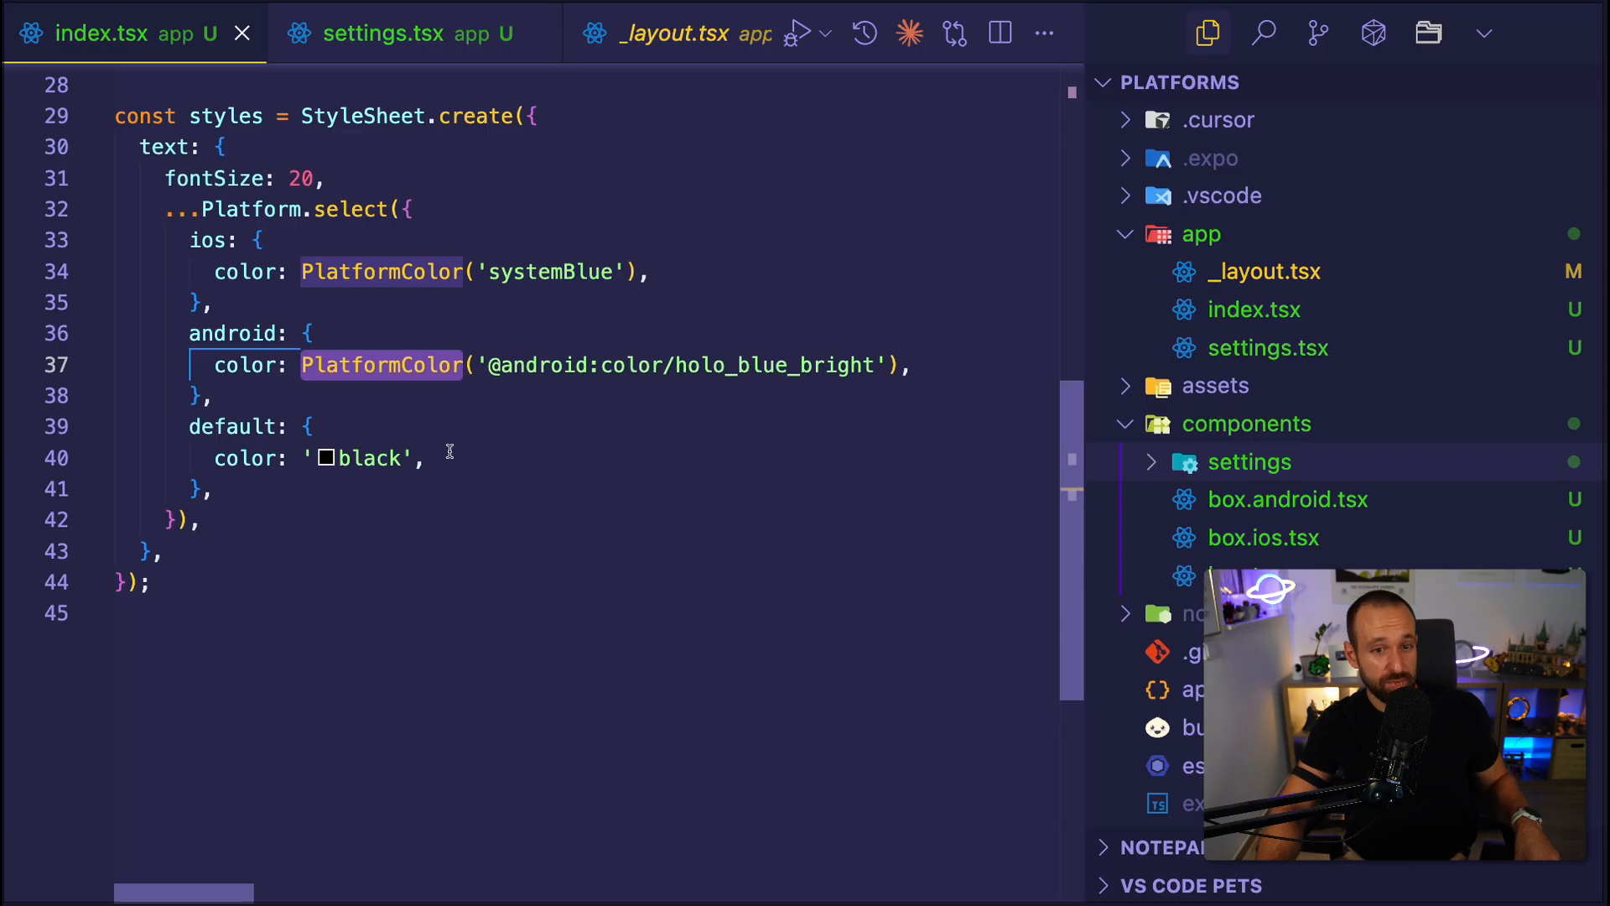
pyautogui.moveTo(302, 428); pyautogui.dragTo(202, 497)
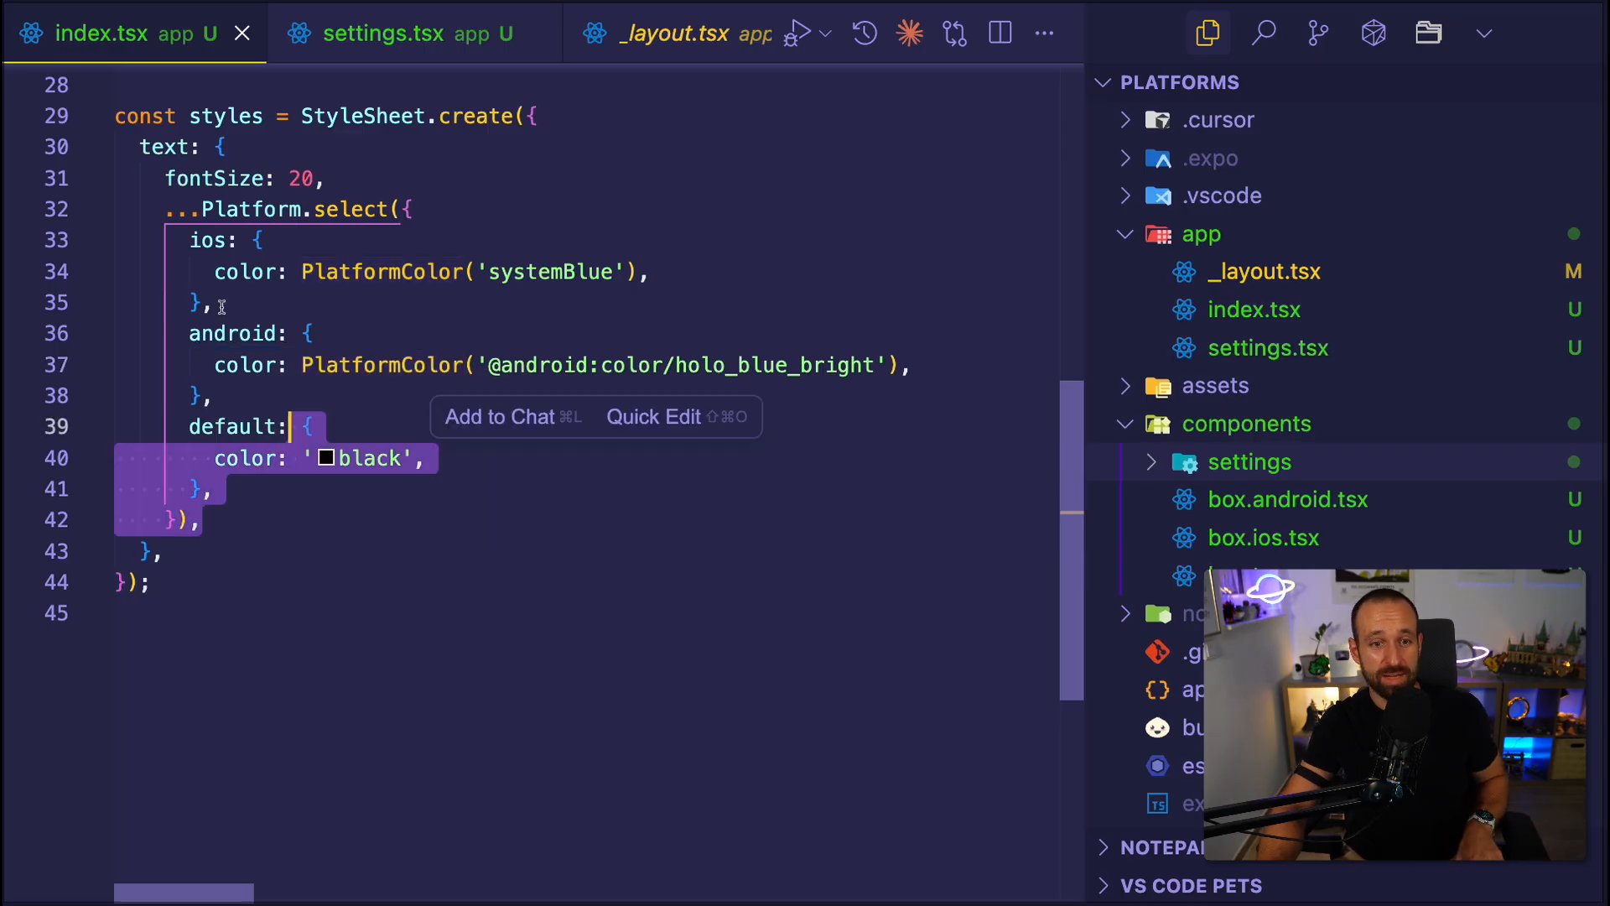
pyautogui.click(172, 239)
pyautogui.moveTo(171, 240); pyautogui.dragTo(215, 395)
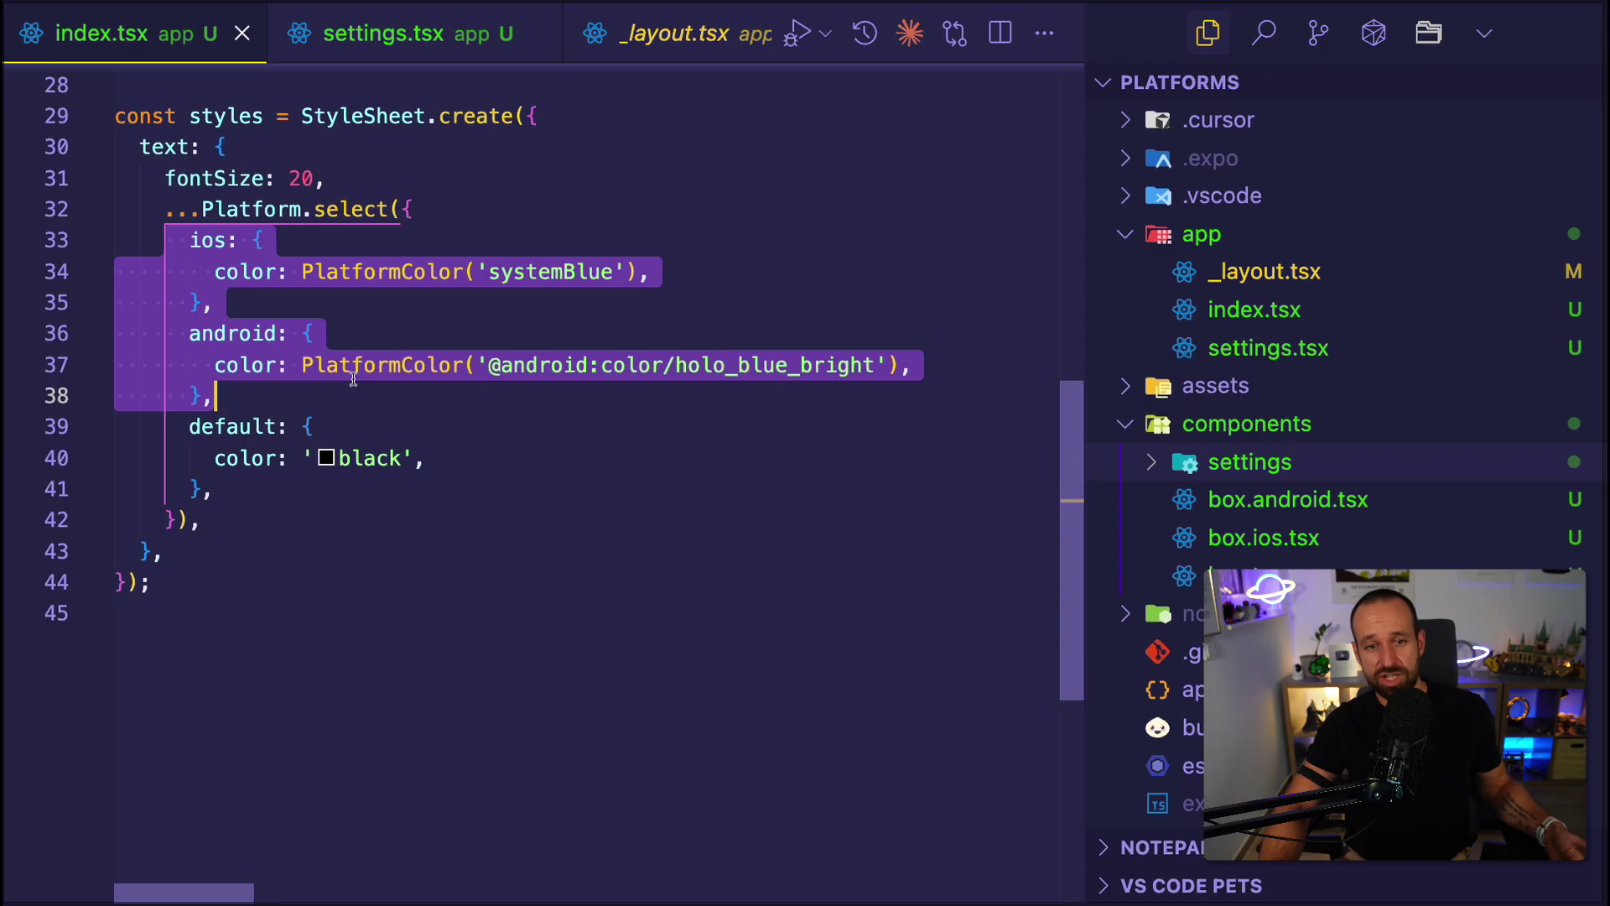
# Select the whole Platform.select colour block in the text style for commenting out.
pyautogui.click(356, 365)
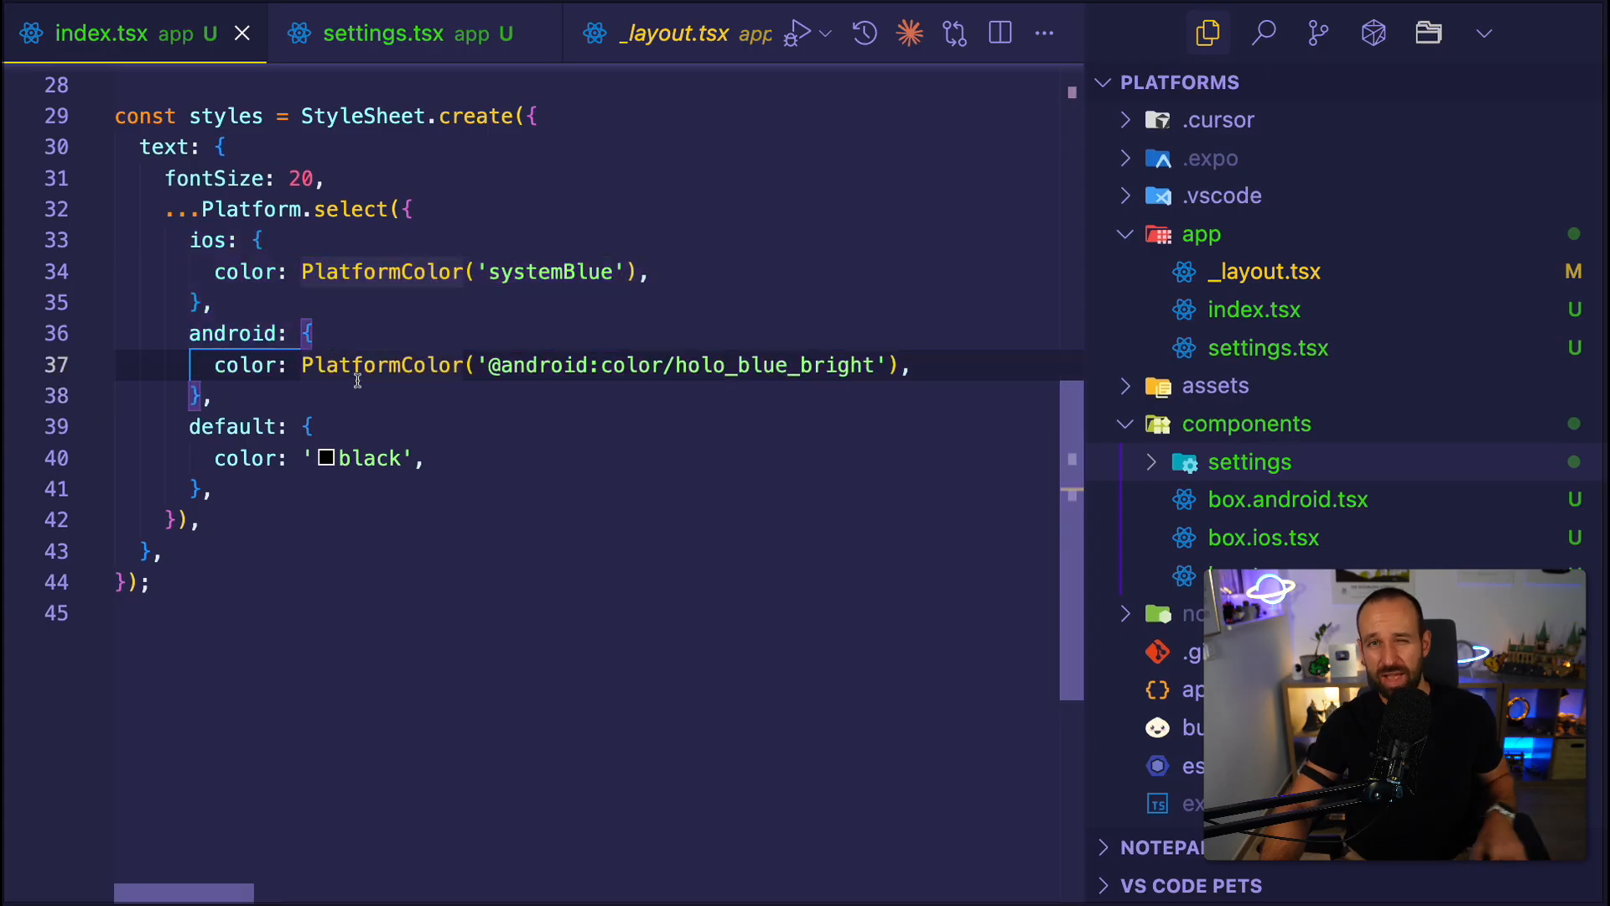
pyautogui.scroll(4, 356, 381)
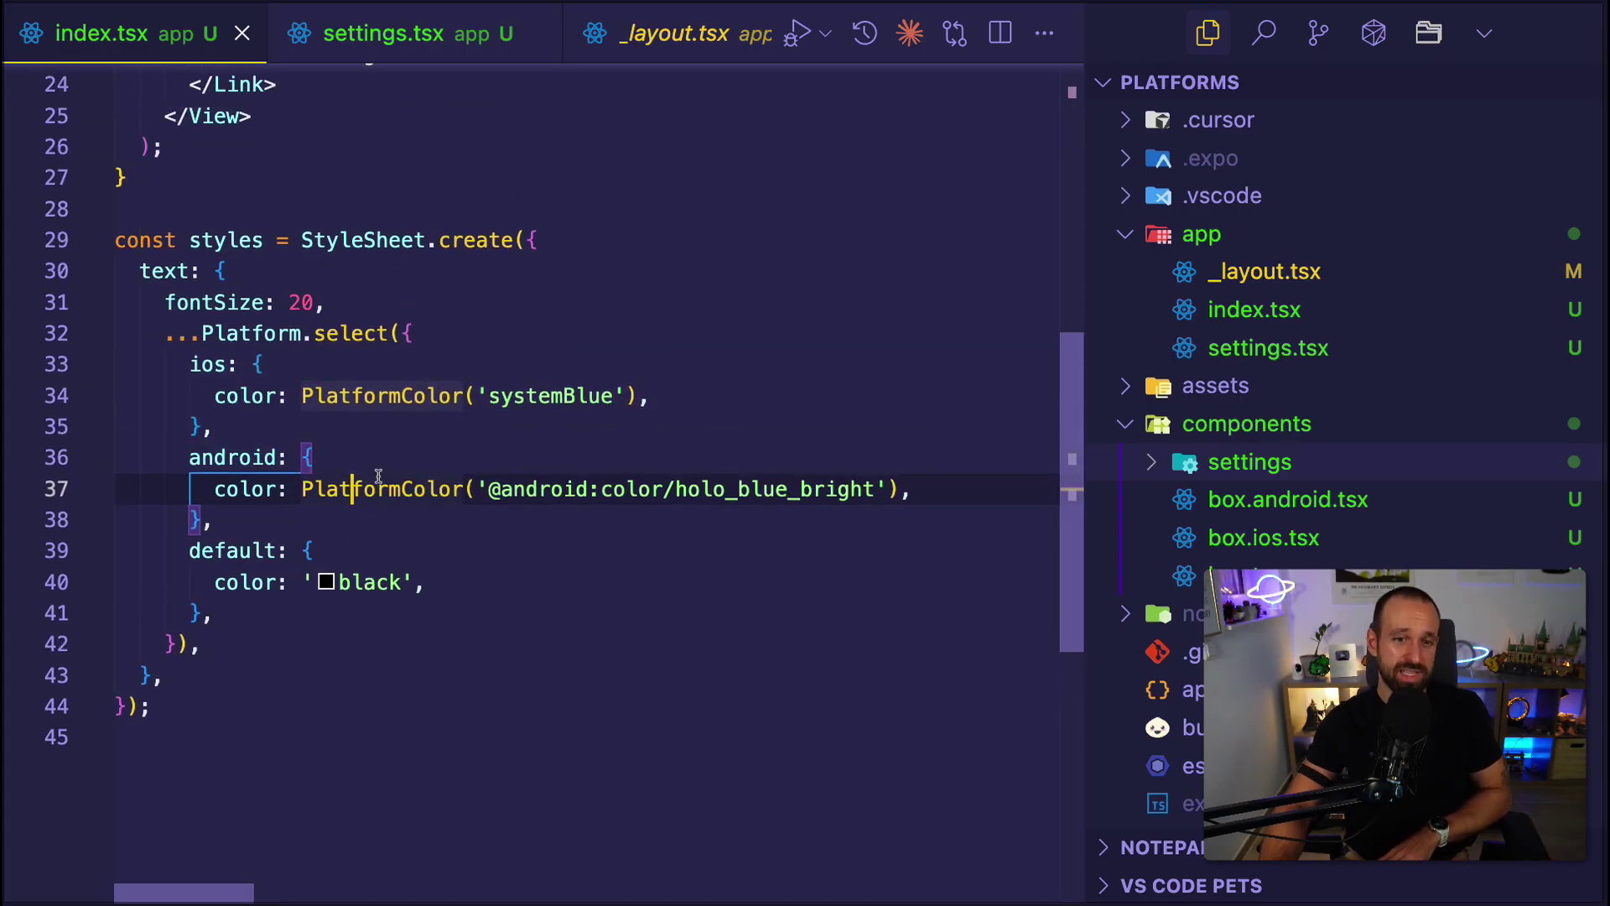
pyautogui.click(397, 396)
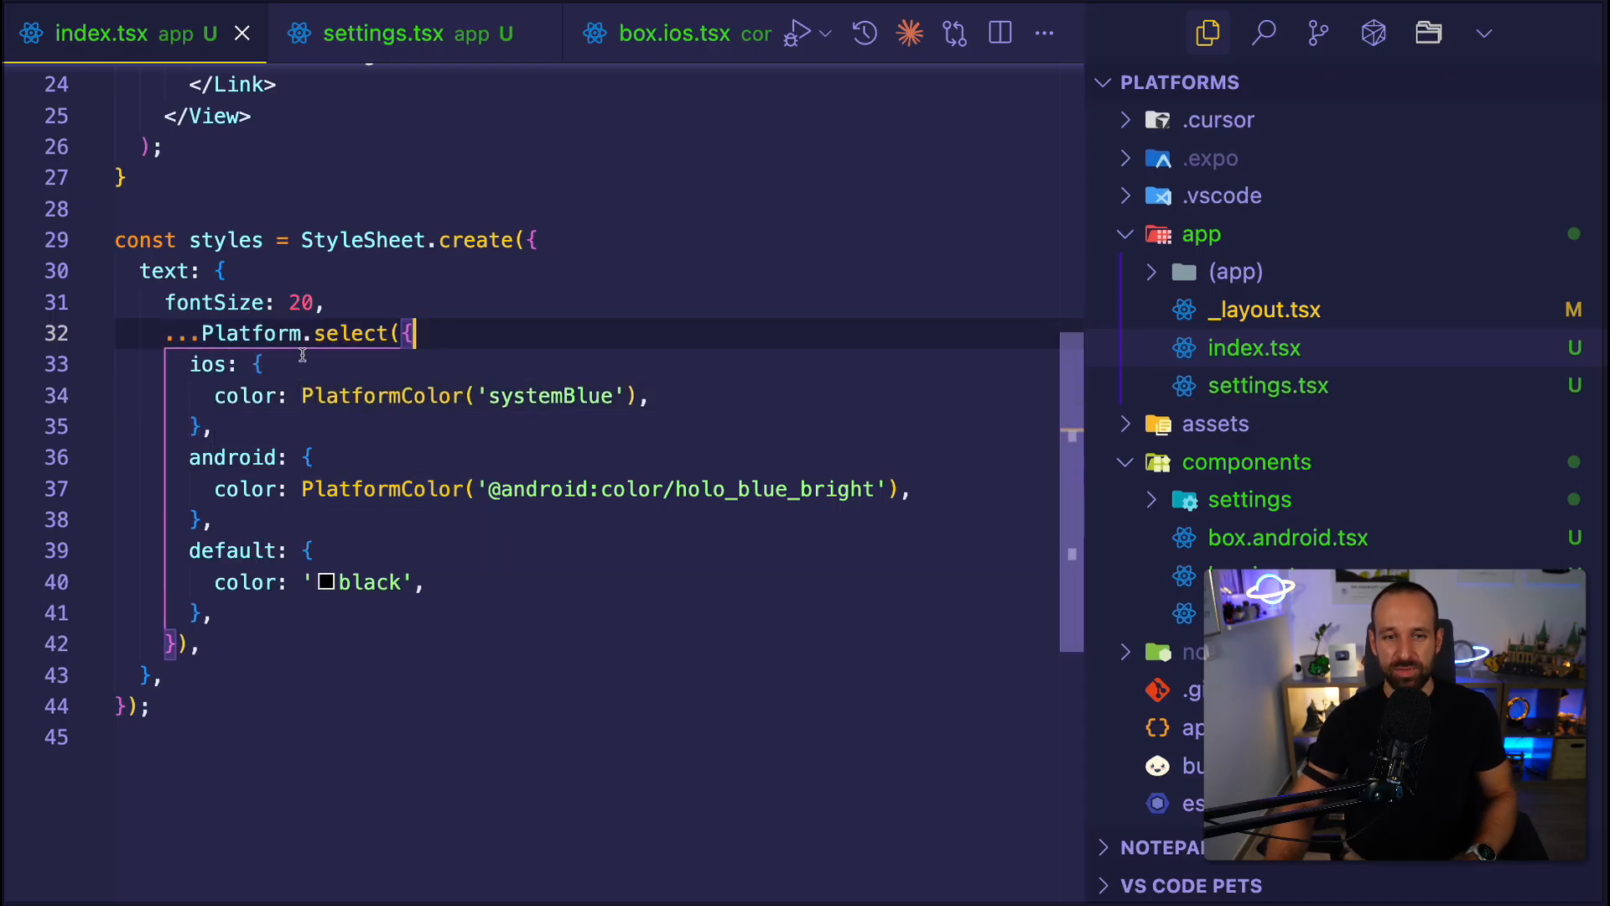
pyautogui.moveTo(412, 333); pyautogui.dragTo(206, 644)
# Comment out the Platform.select colour block and move index.tsx and settings.tsx into app/(app).
pyautogui.press('super+slash')
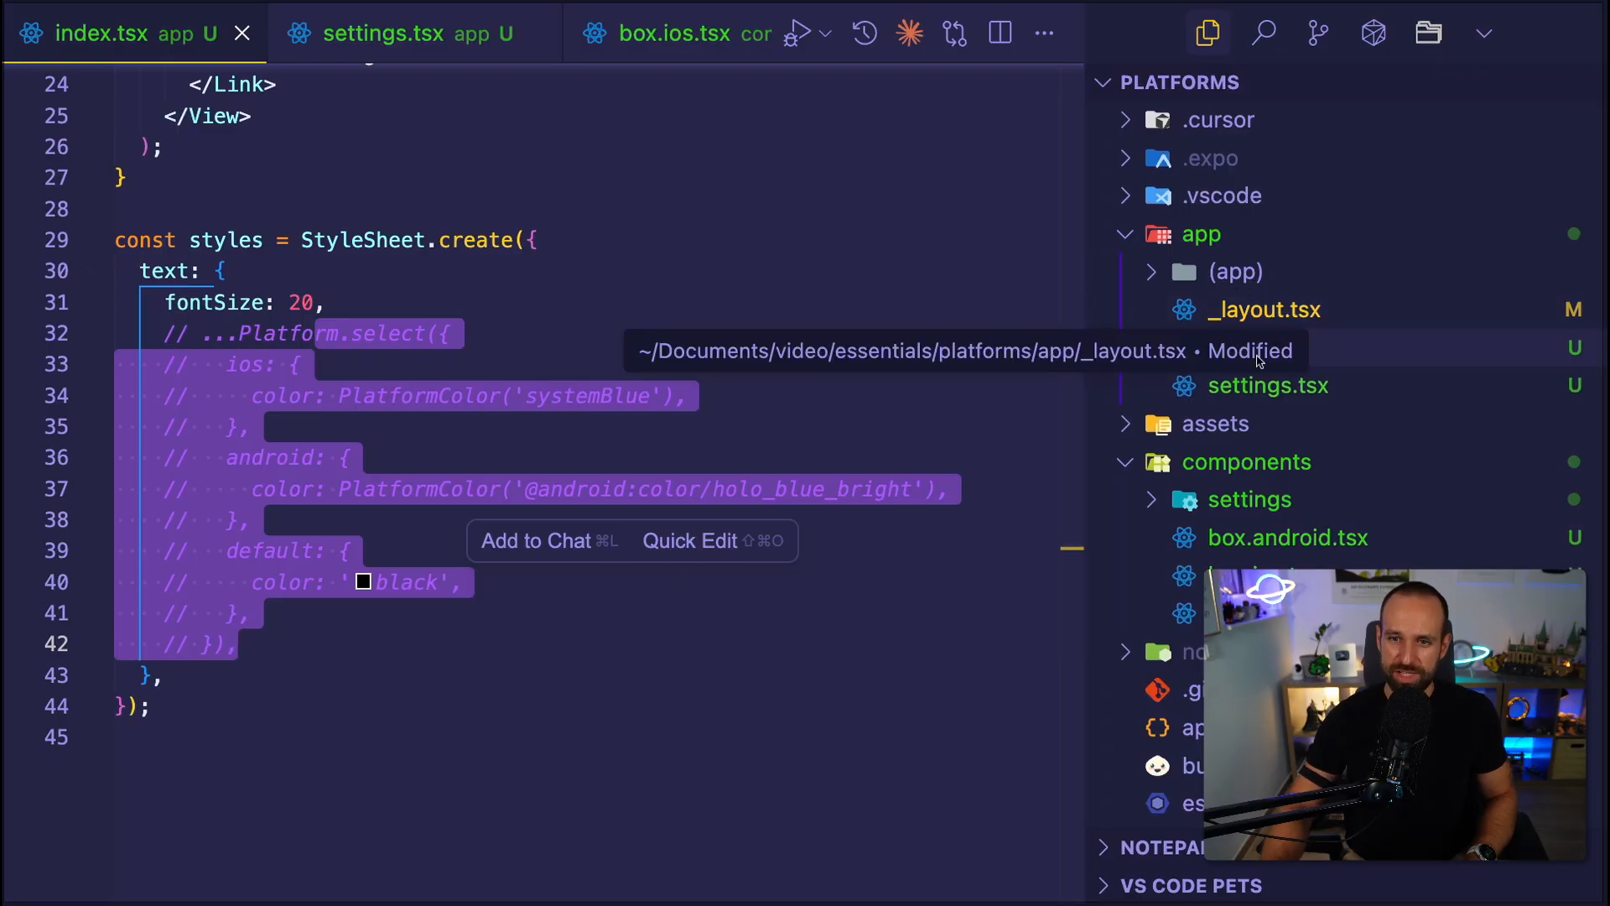
pyautogui.click(1267, 385)
pyautogui.moveTo(1242, 279); pyautogui.dragTo(1235, 271)
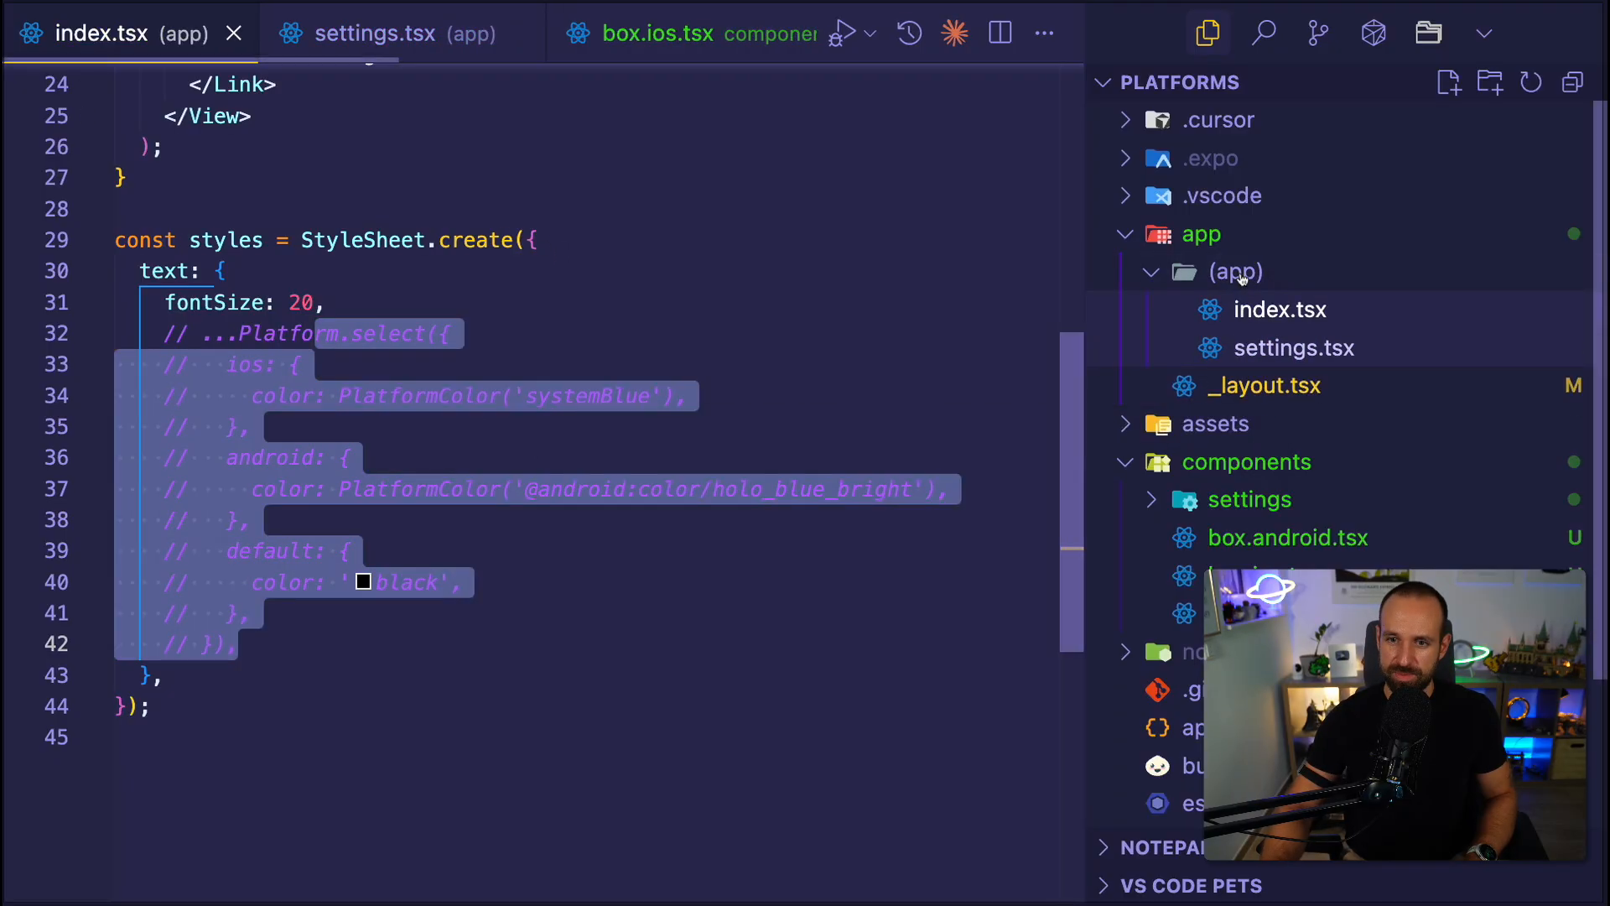
pyautogui.click(1235, 273)
# Review the root _layout.tsx and copy a tabs layout file toward the (app) folder.
pyautogui.click(1264, 312)
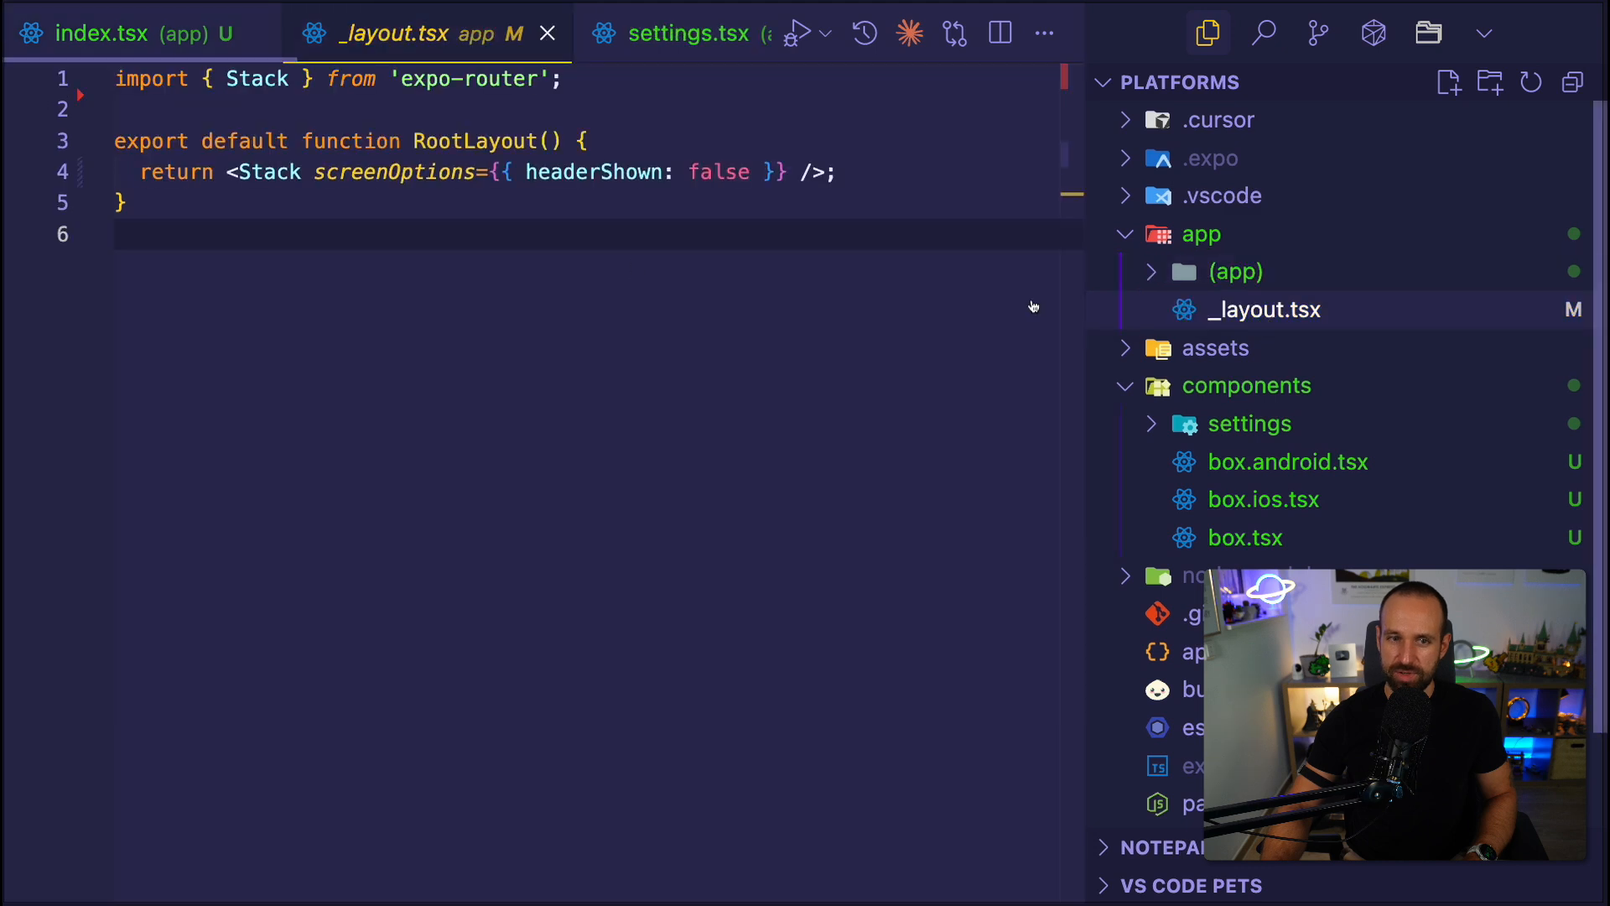
pyautogui.click(1246, 273)
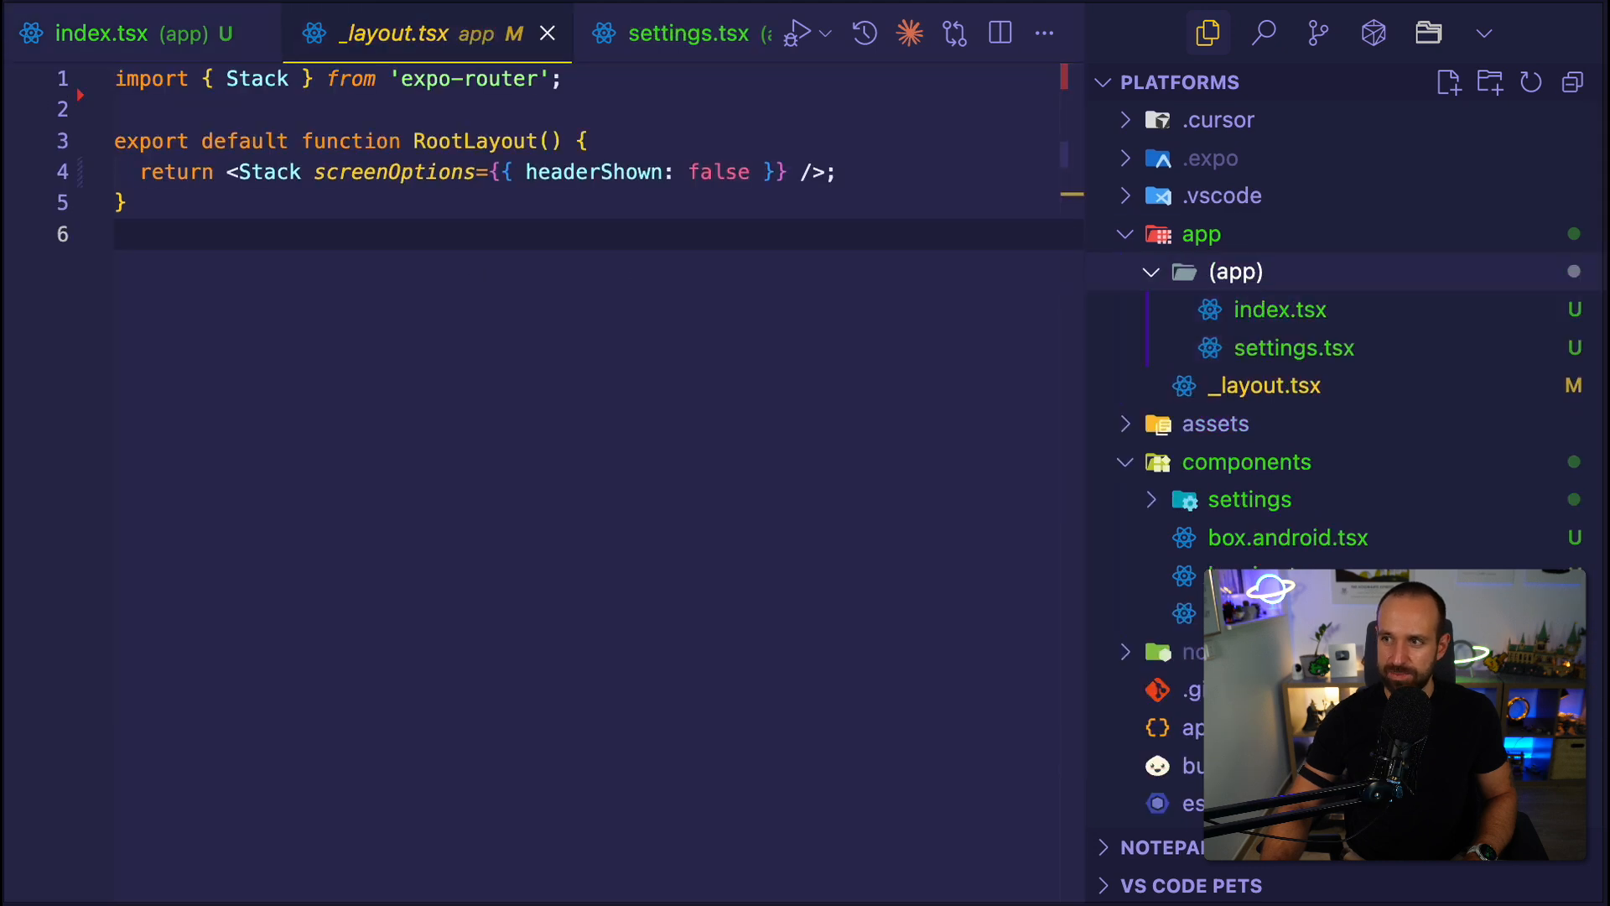
pyautogui.moveTo(1264, 385); pyautogui.dragTo(1480, 305)
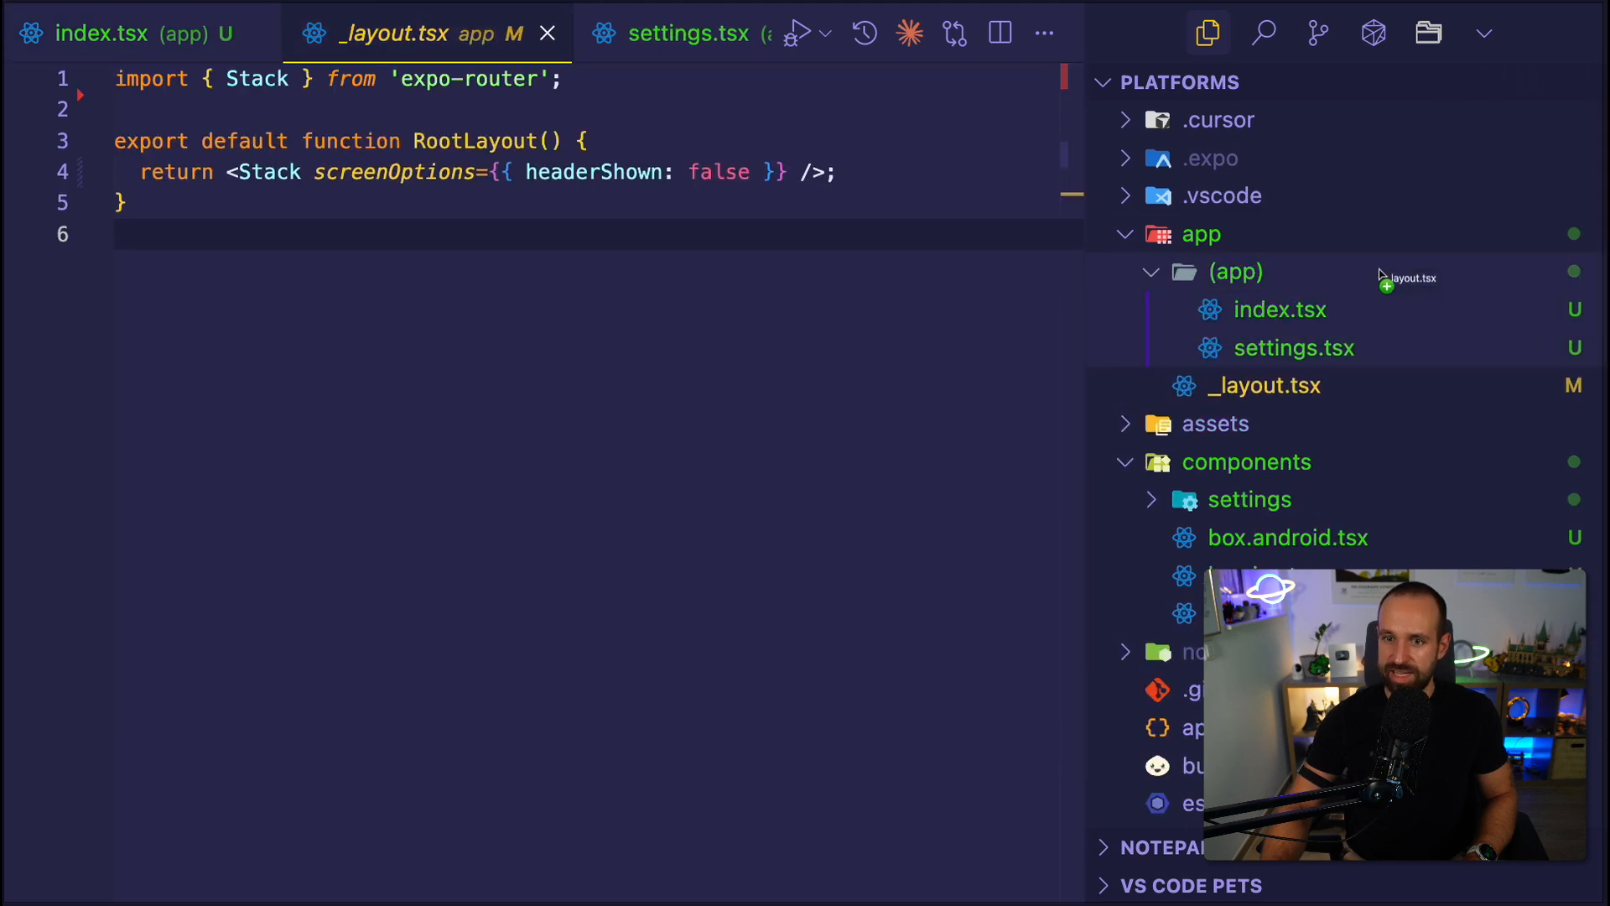
# Drop _layout.tsx with its Tabs markup and an iOS-only _layout.ios.tsx into app/(app).
pyautogui.moveTo(1382, 278); pyautogui.dragTo(1381, 277)
pyautogui.moveTo(141, 731)
pyautogui.mouseDown()
pyautogui.moveTo(224, 245)
pyautogui.moveTo(139, 172)
pyautogui.mouseUp()
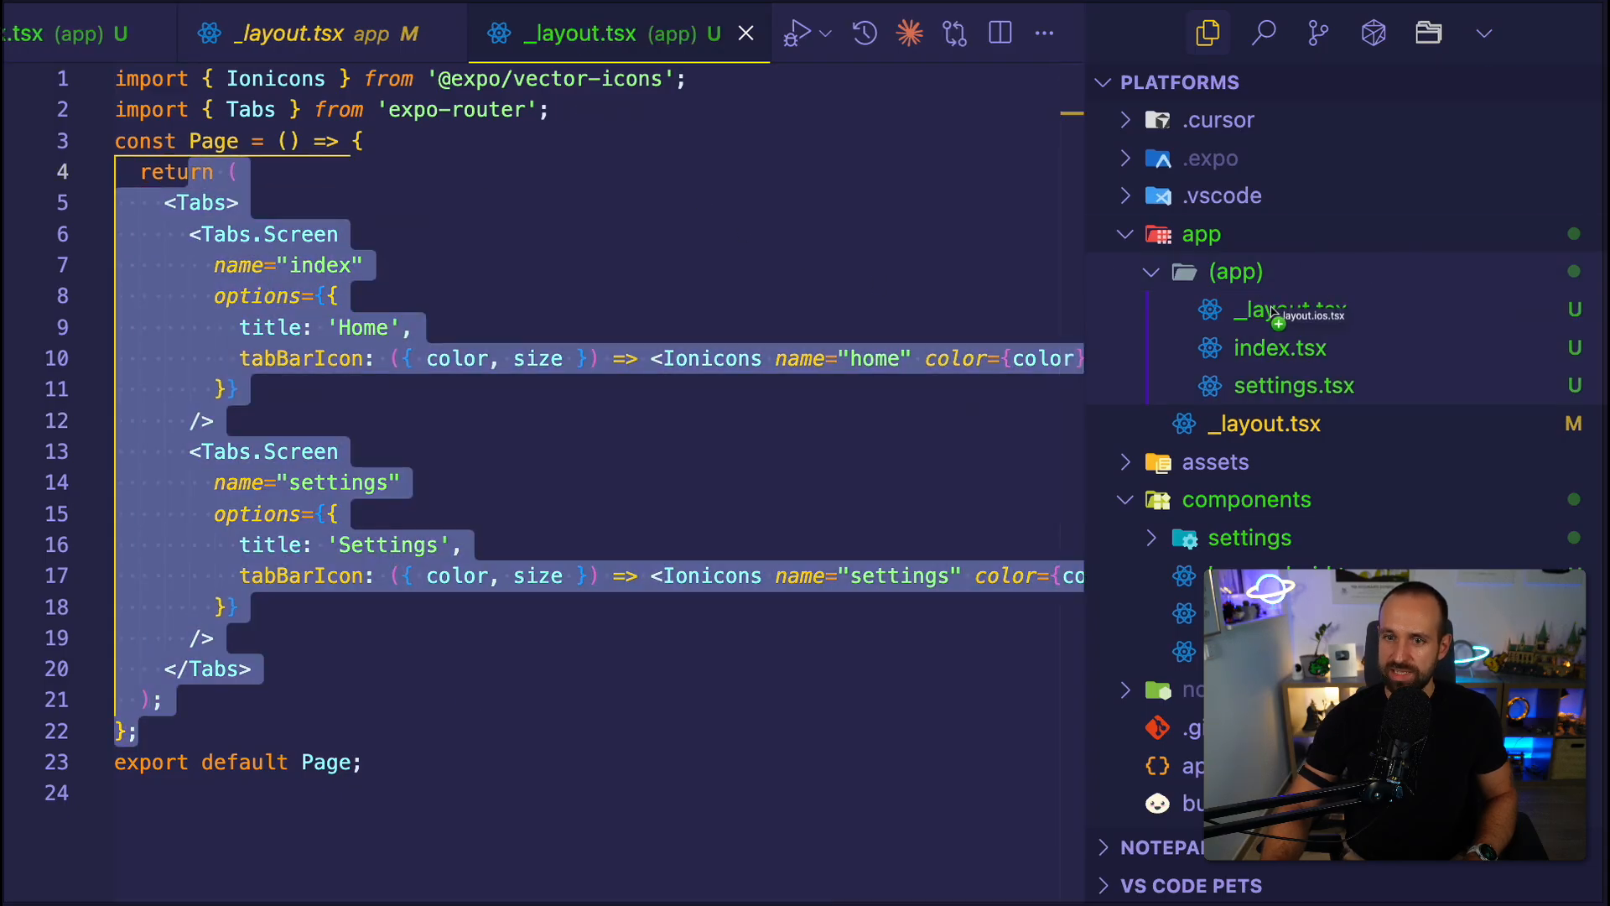
pyautogui.moveTo(1279, 315); pyautogui.dragTo(1279, 315)
pyautogui.click(760, 421)
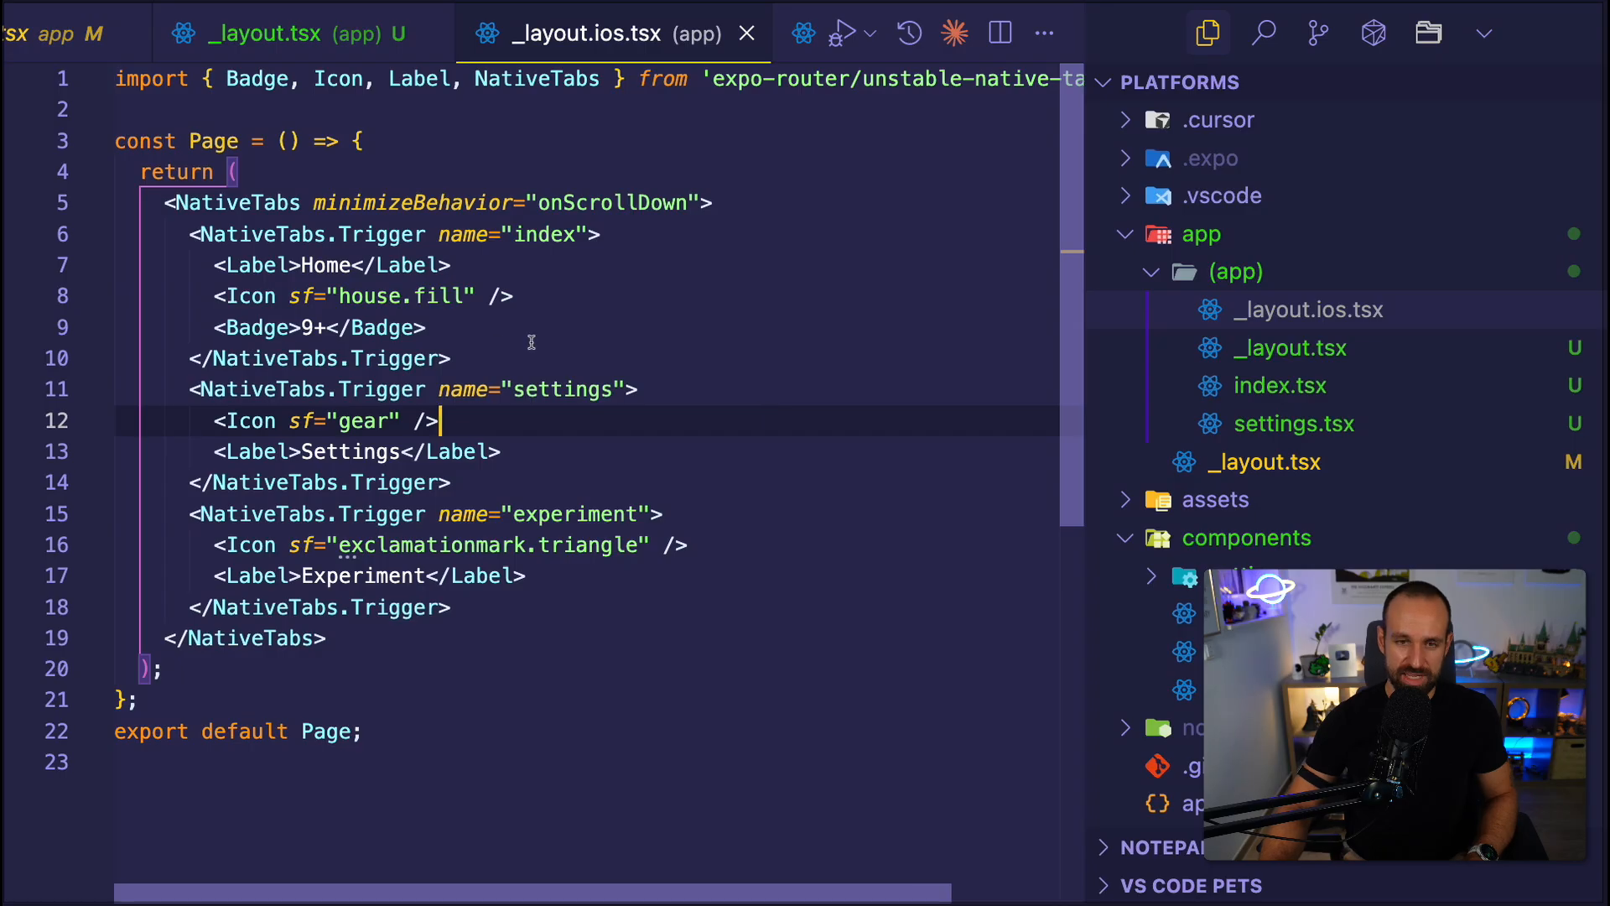
# Review the NativeTabs import and Home, Settings, Experiment tabs markup, then point out the (app) layout files.
pyautogui.hotkey('ctrl', 'b')
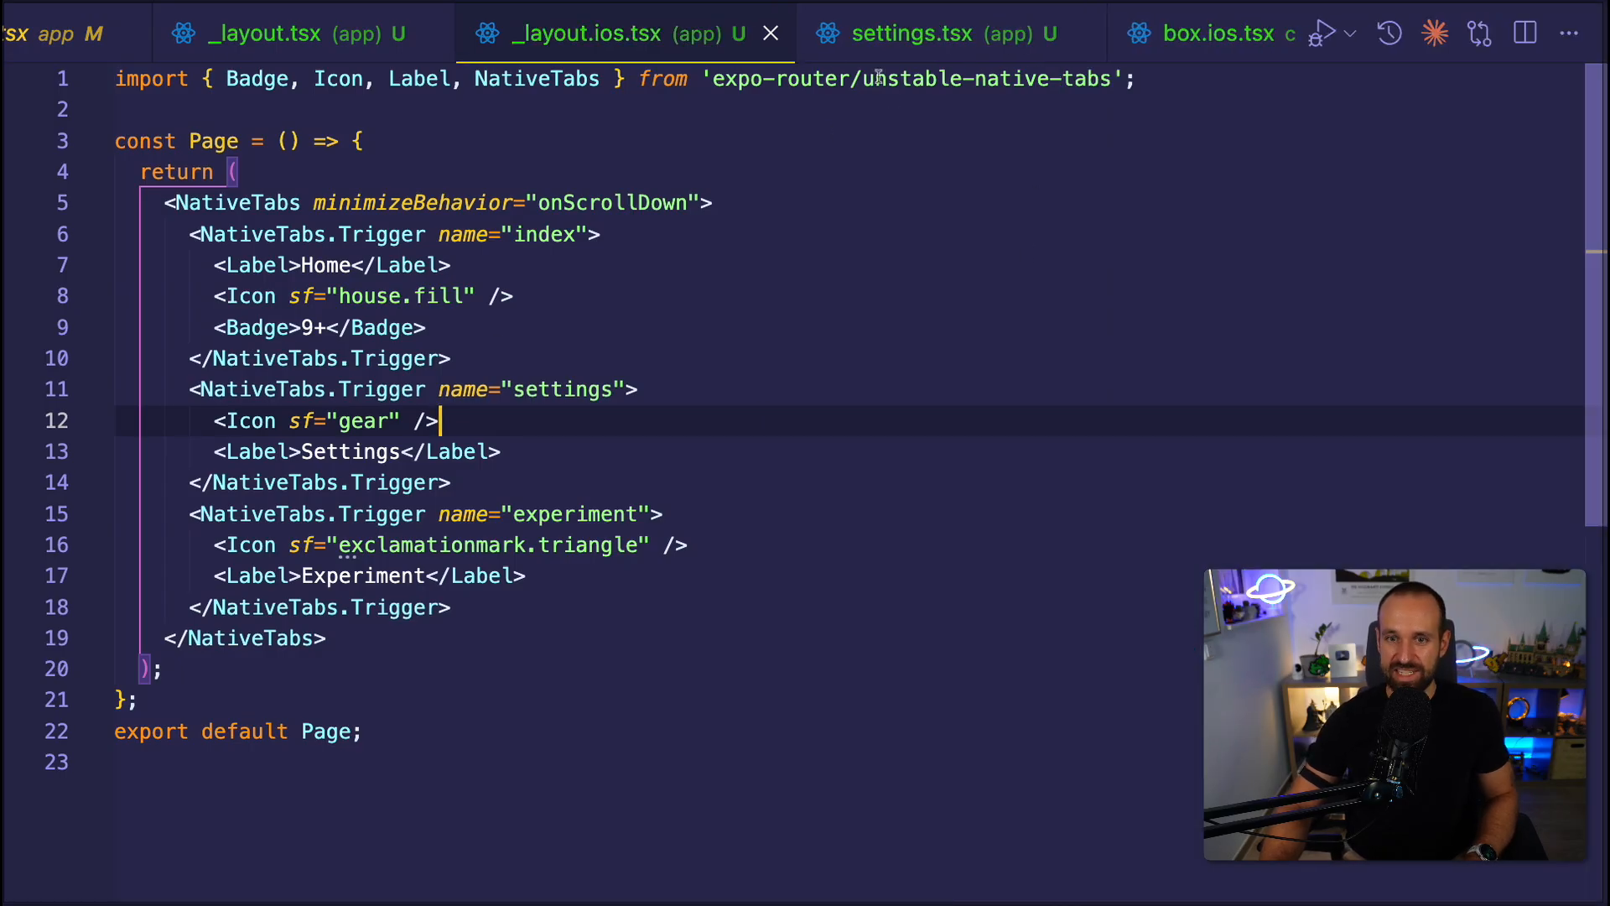
pyautogui.doubleClick(880, 78)
pyautogui.click(377, 110)
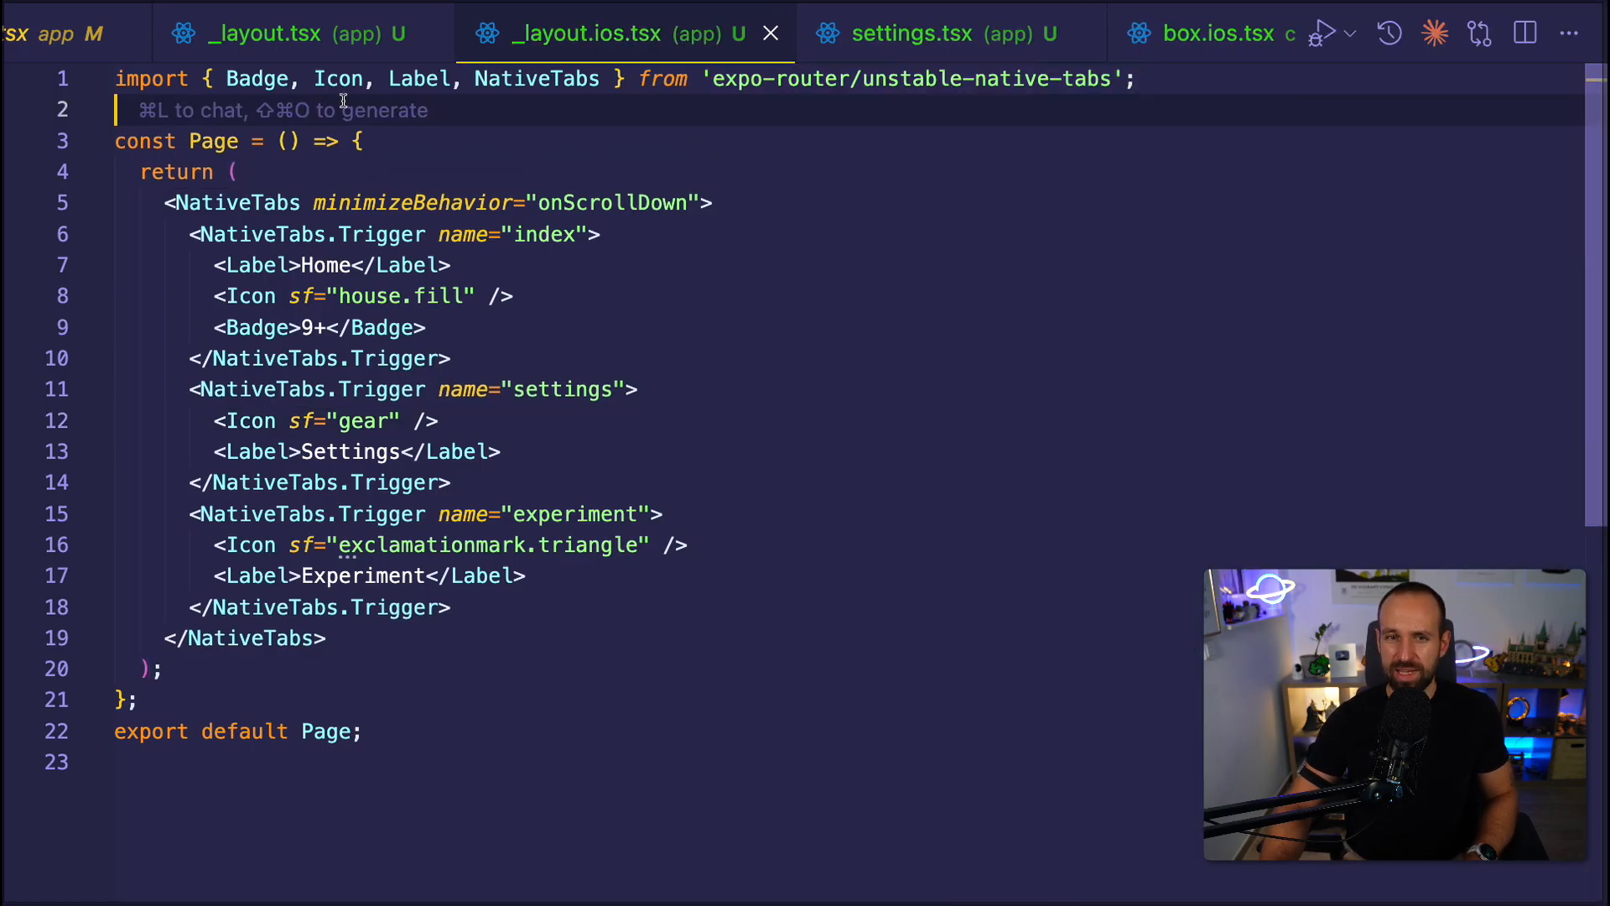
pyautogui.moveTo(1145, 110); pyautogui.dragTo(7, 69)
pyautogui.moveTo(163, 203); pyautogui.dragTo(328, 637)
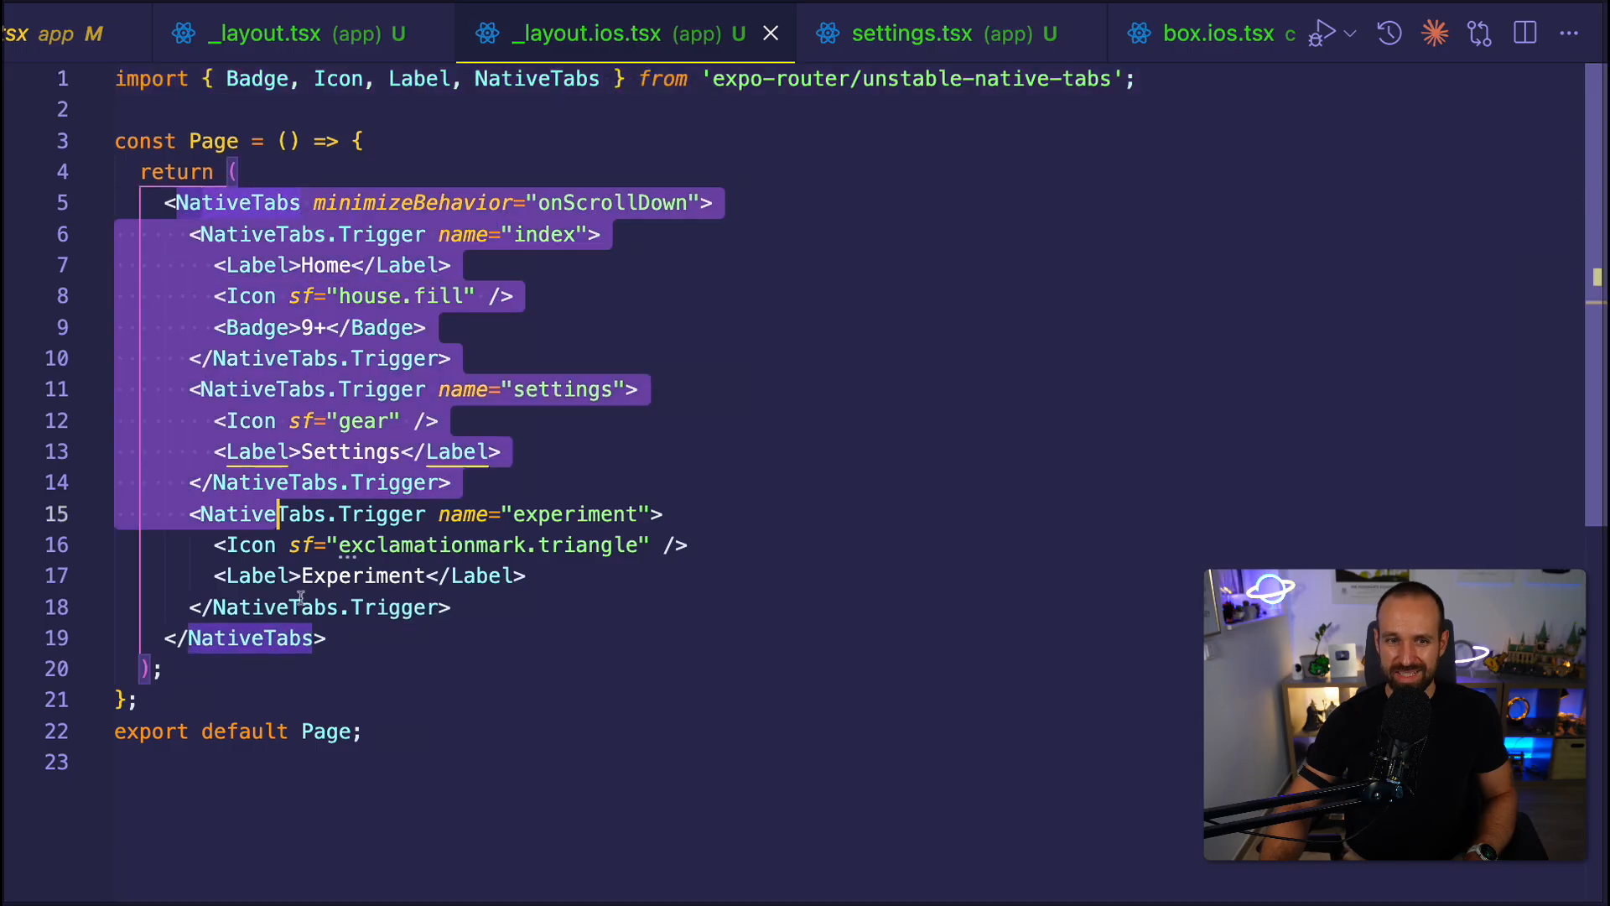
pyautogui.click(935, 451)
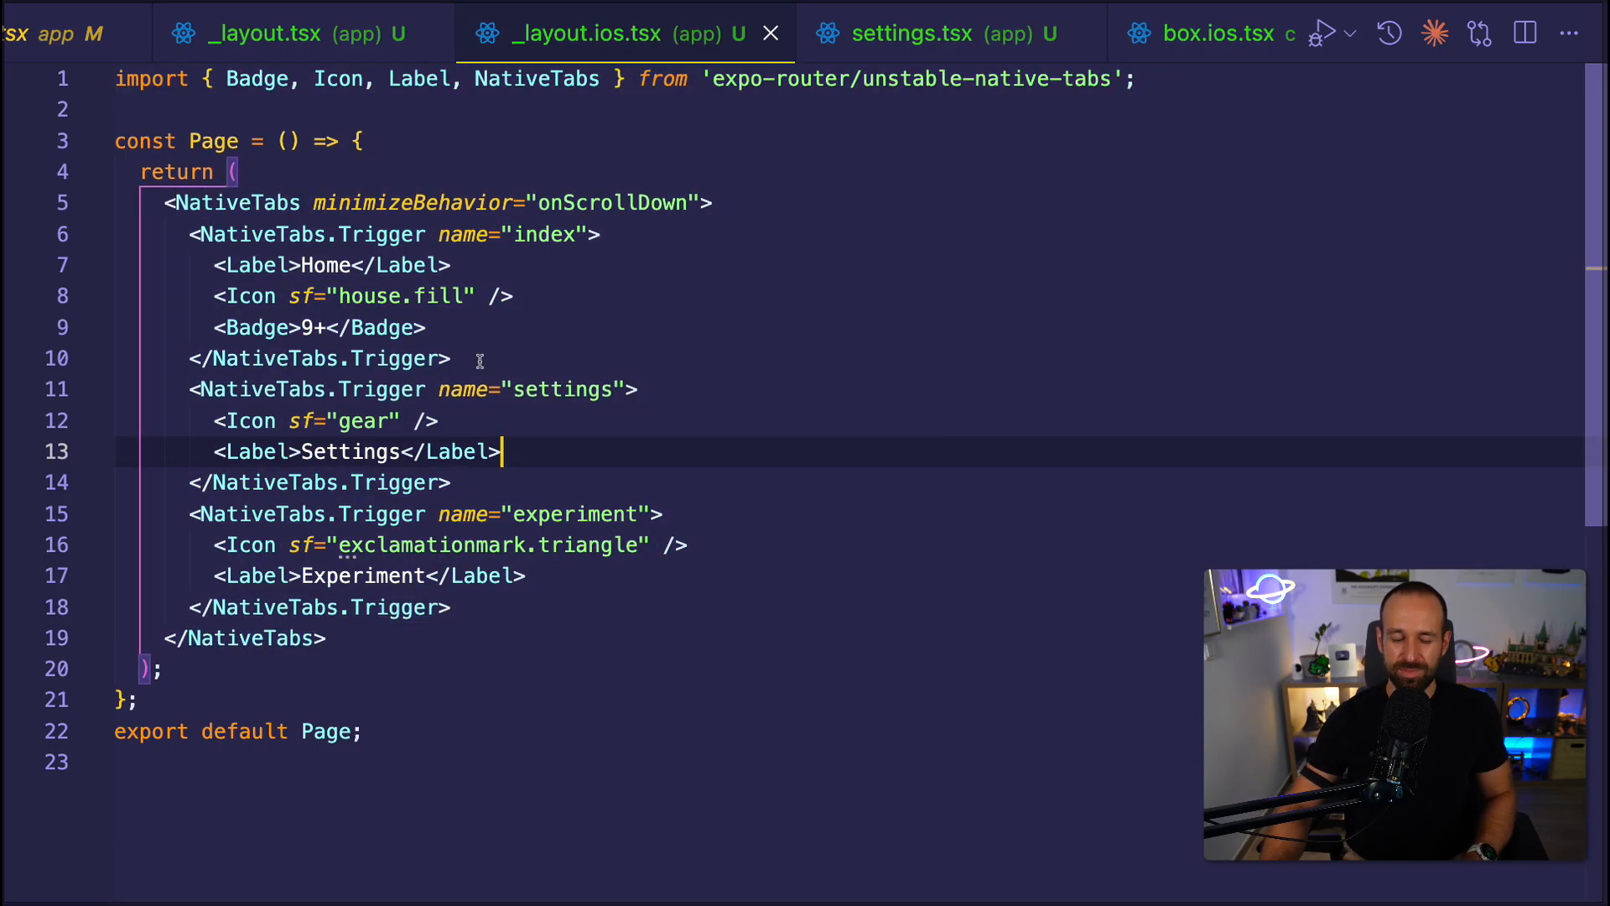
pyautogui.hotkey('ctrl', '`')
pyautogui.hotkey('ctrl', '`')
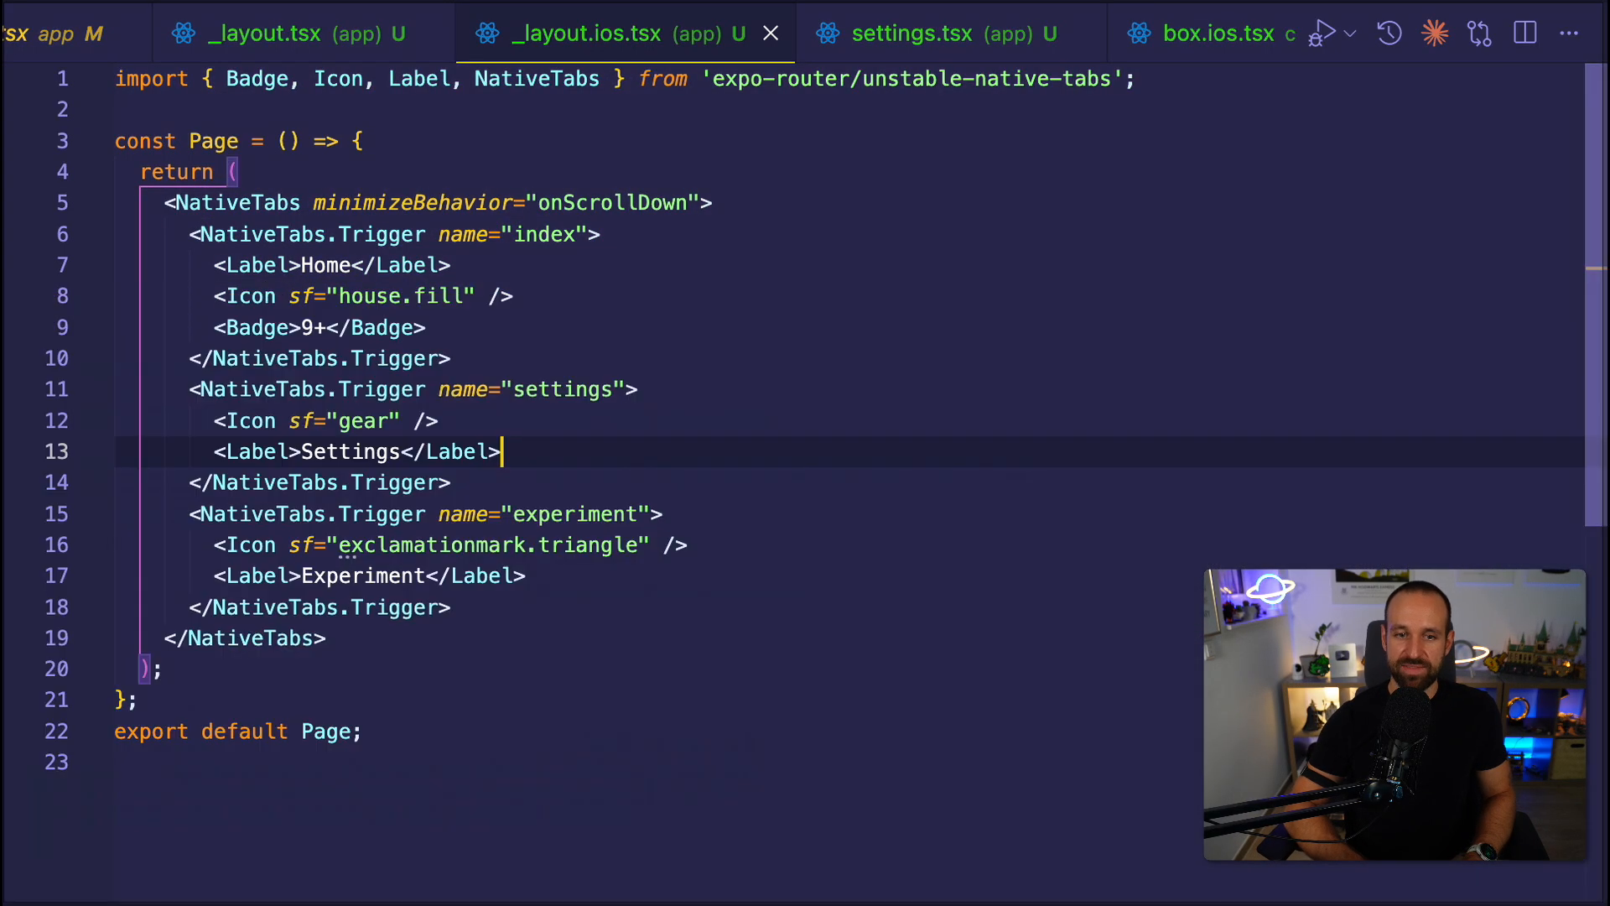
pyautogui.hotkey('ctrl', 'b')
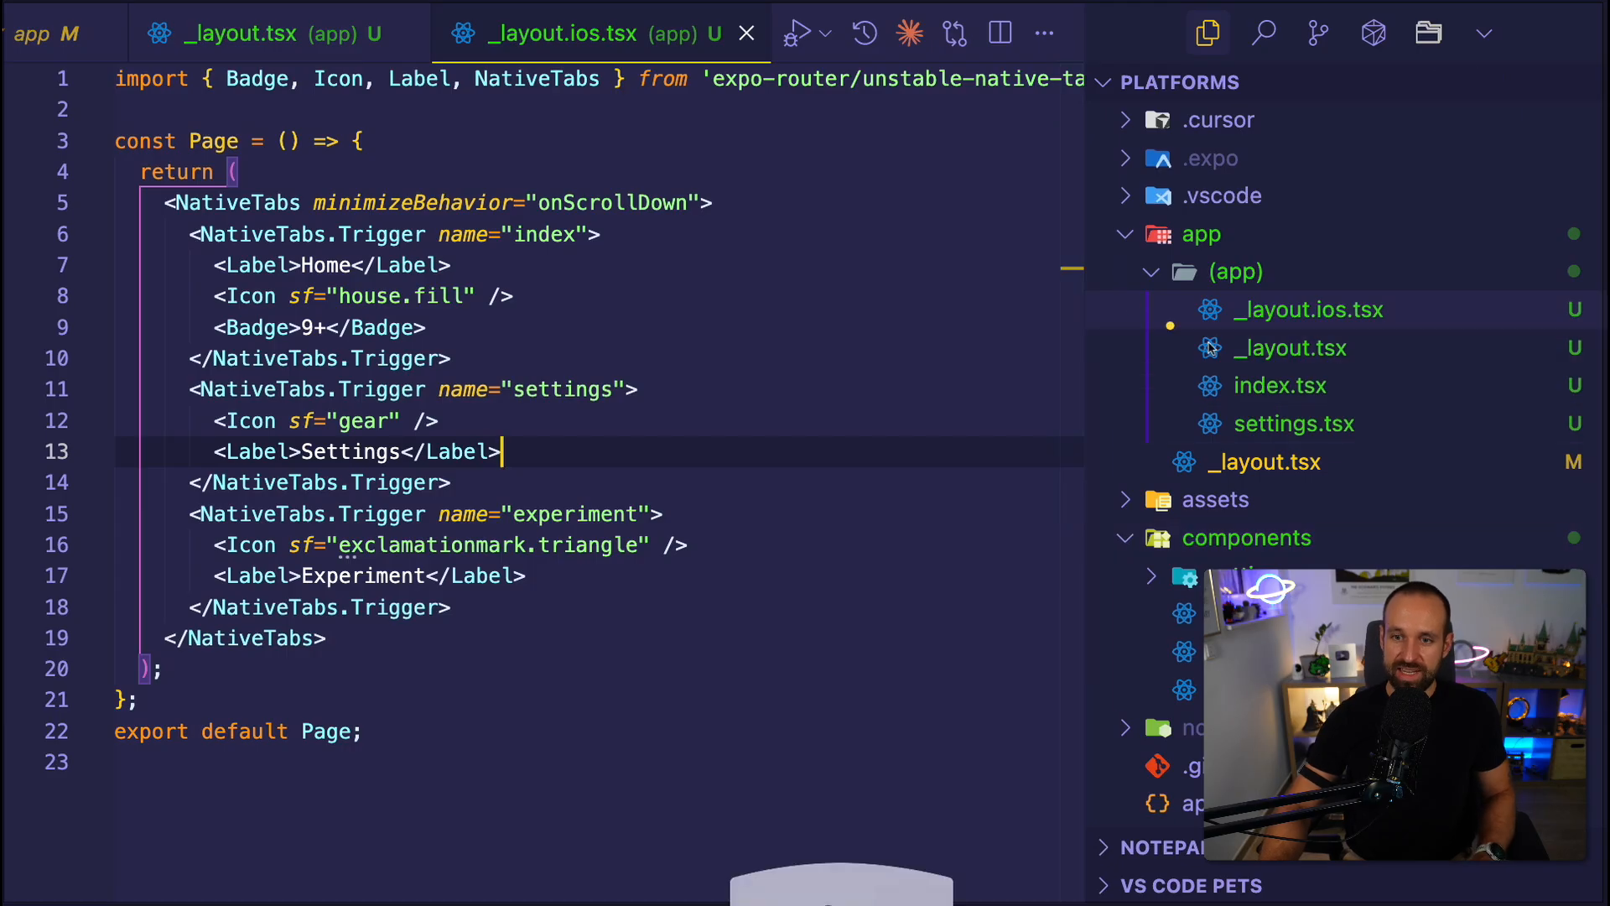
pyautogui.moveTo(1277, 297); pyautogui.dragTo(1264, 278)
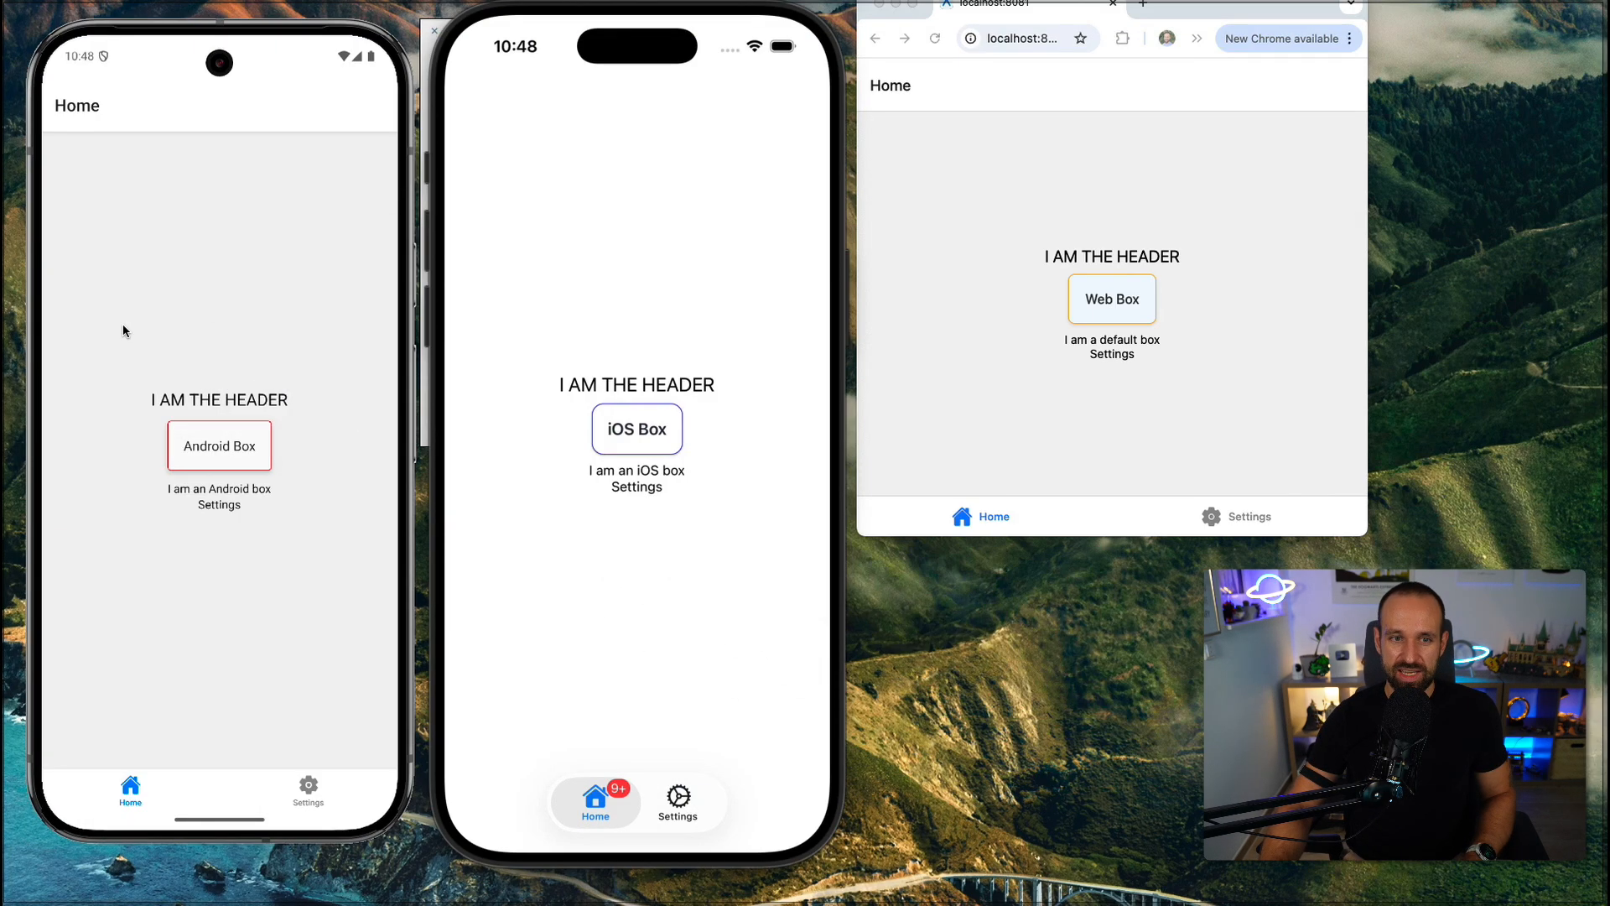
# Switch between the Home and Settings tabs on the Android emulator, ending on Settings.
pyautogui.click(174, 260)
pyautogui.click(308, 790)
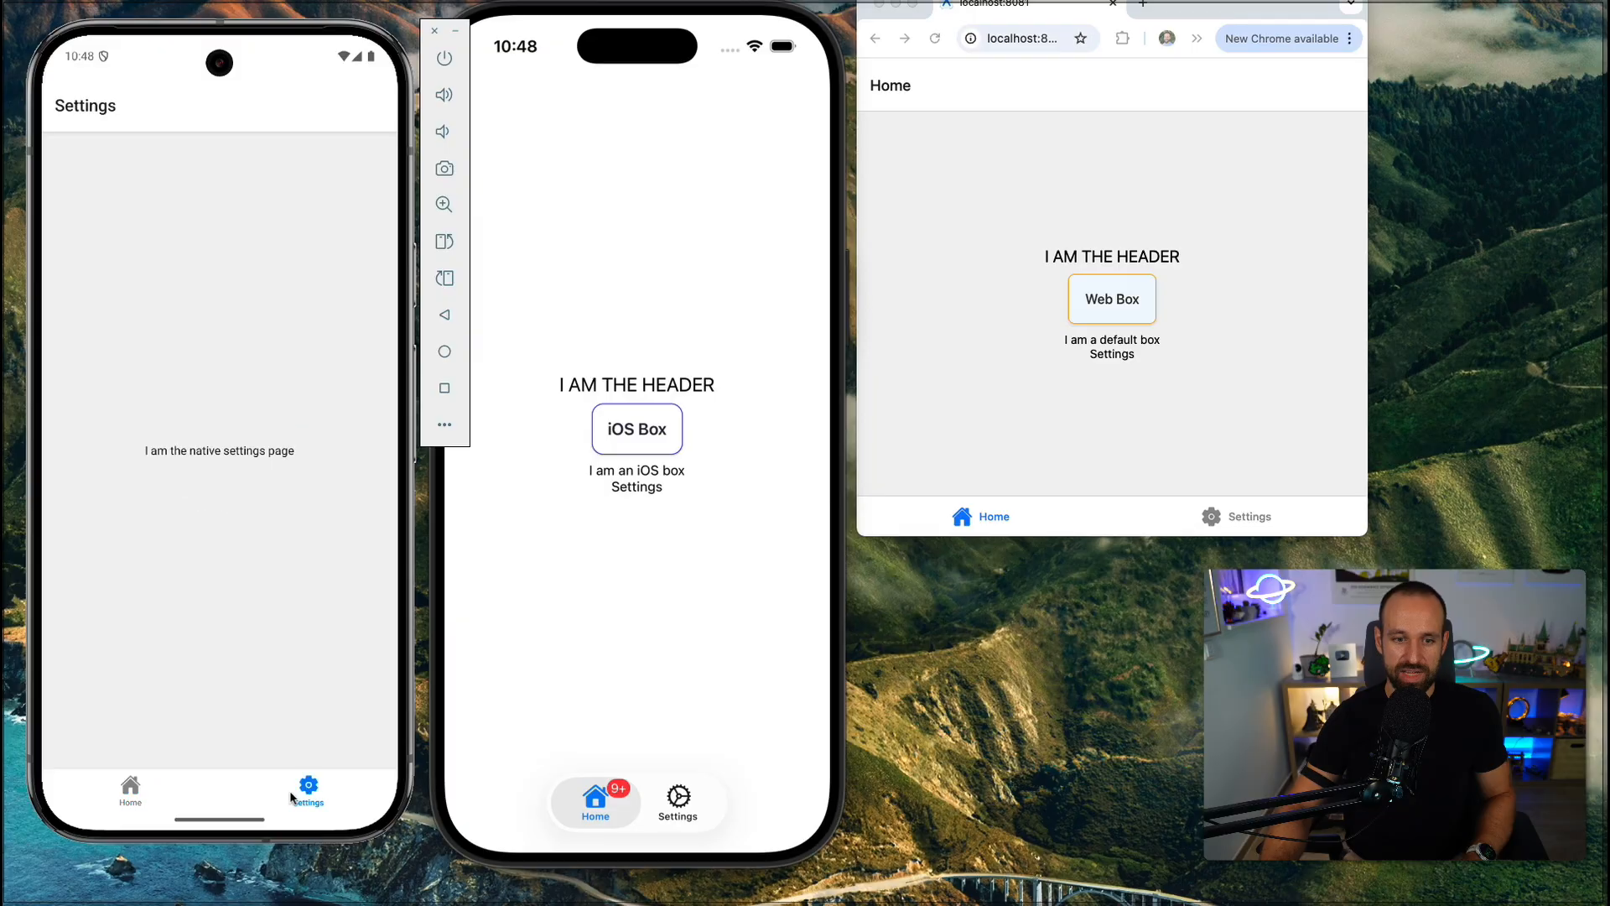
pyautogui.click(115, 784)
pyautogui.click(309, 792)
pyautogui.click(119, 799)
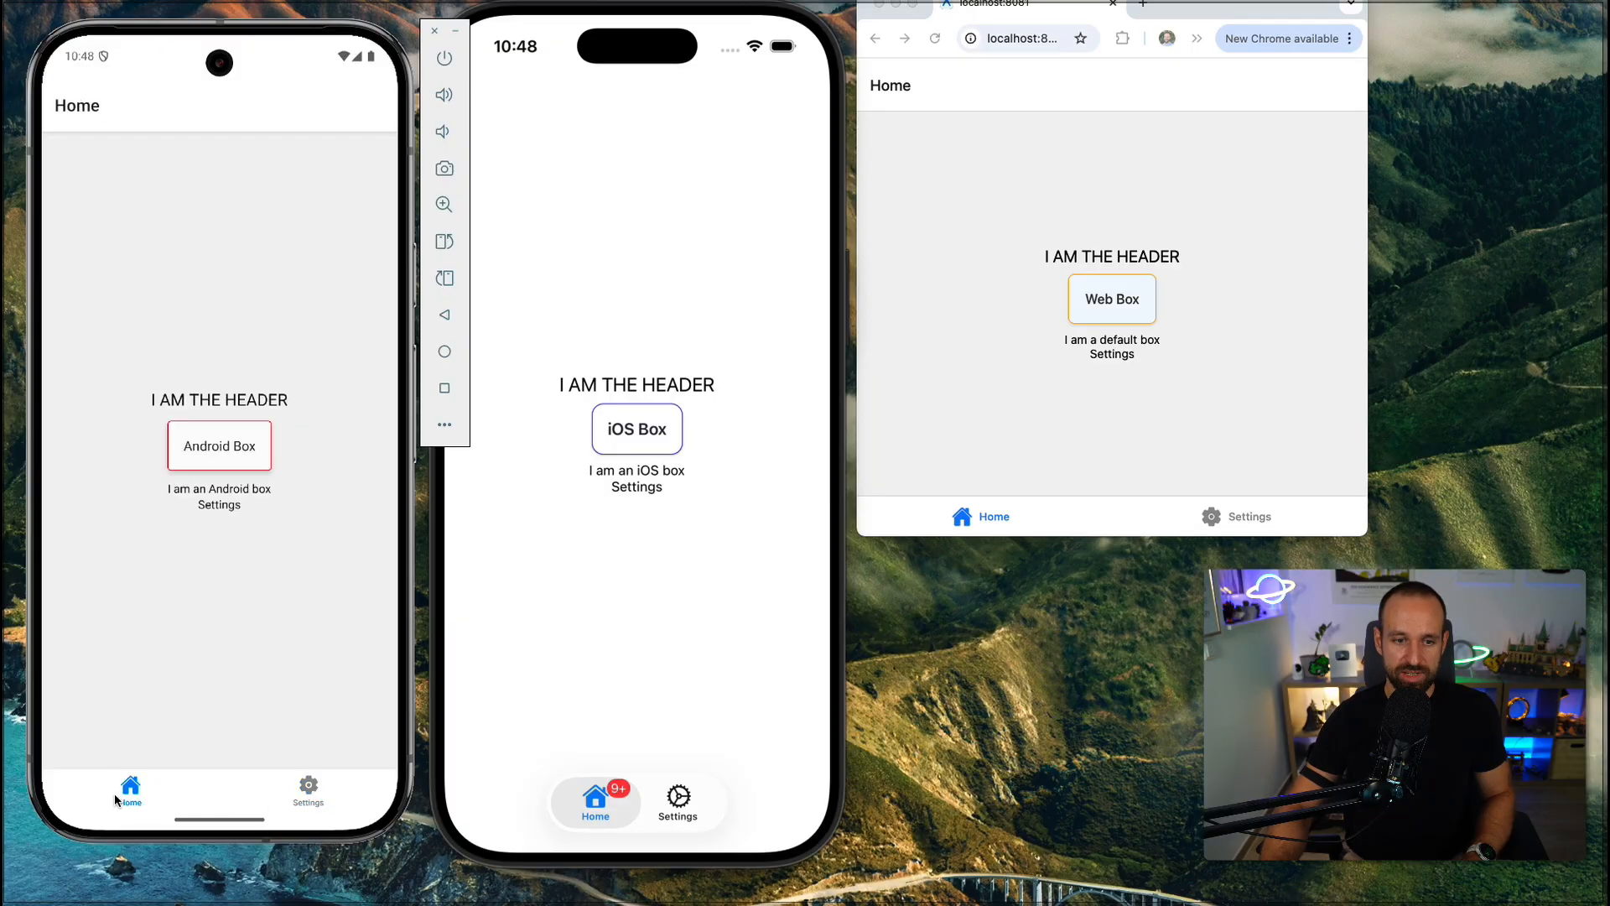
pyautogui.click(311, 792)
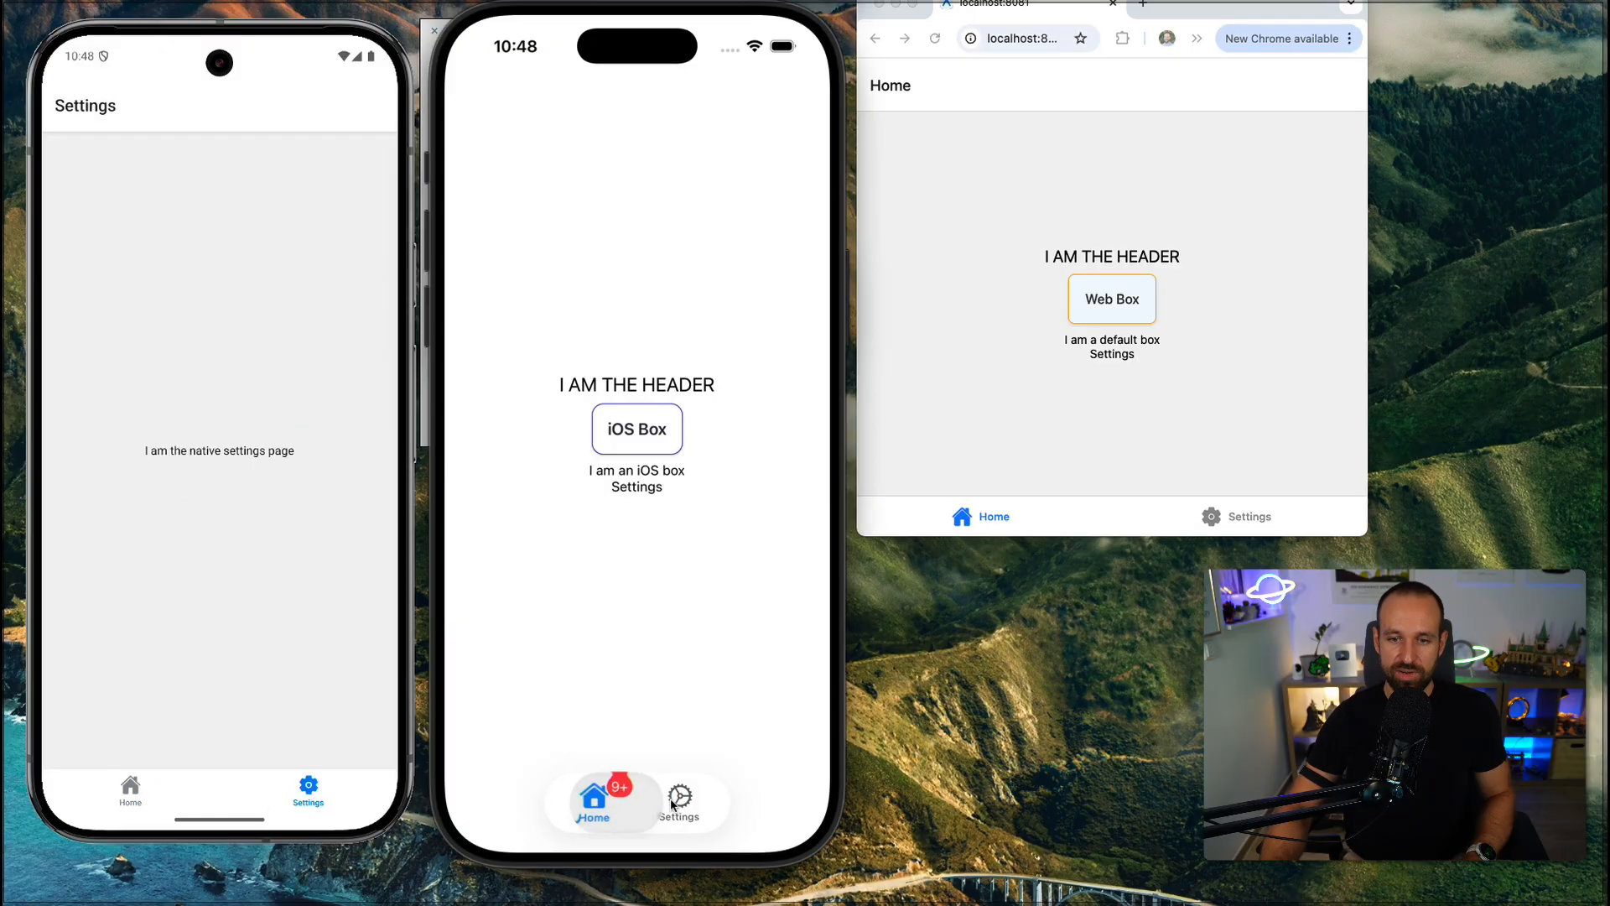
# Switch the iPhone's native tabs between Settings and Home repeatedly, ending on Home.
pyautogui.click(680, 801)
pyautogui.click(596, 800)
pyautogui.click(681, 800)
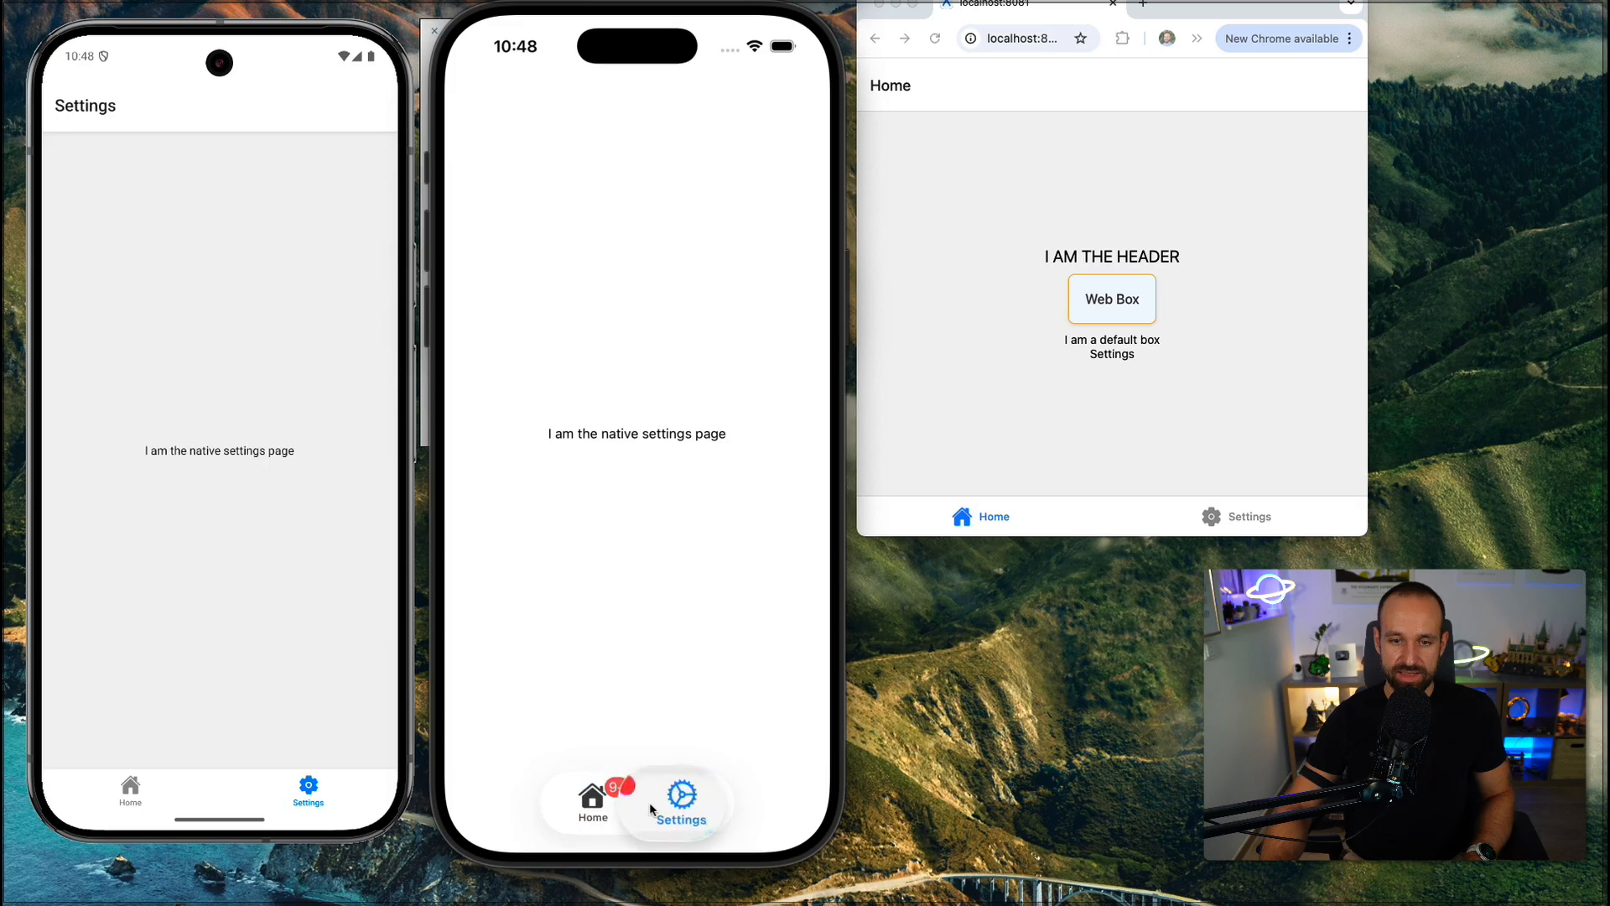
pyautogui.click(597, 800)
pyautogui.click(672, 806)
pyautogui.click(601, 805)
pyautogui.click(674, 806)
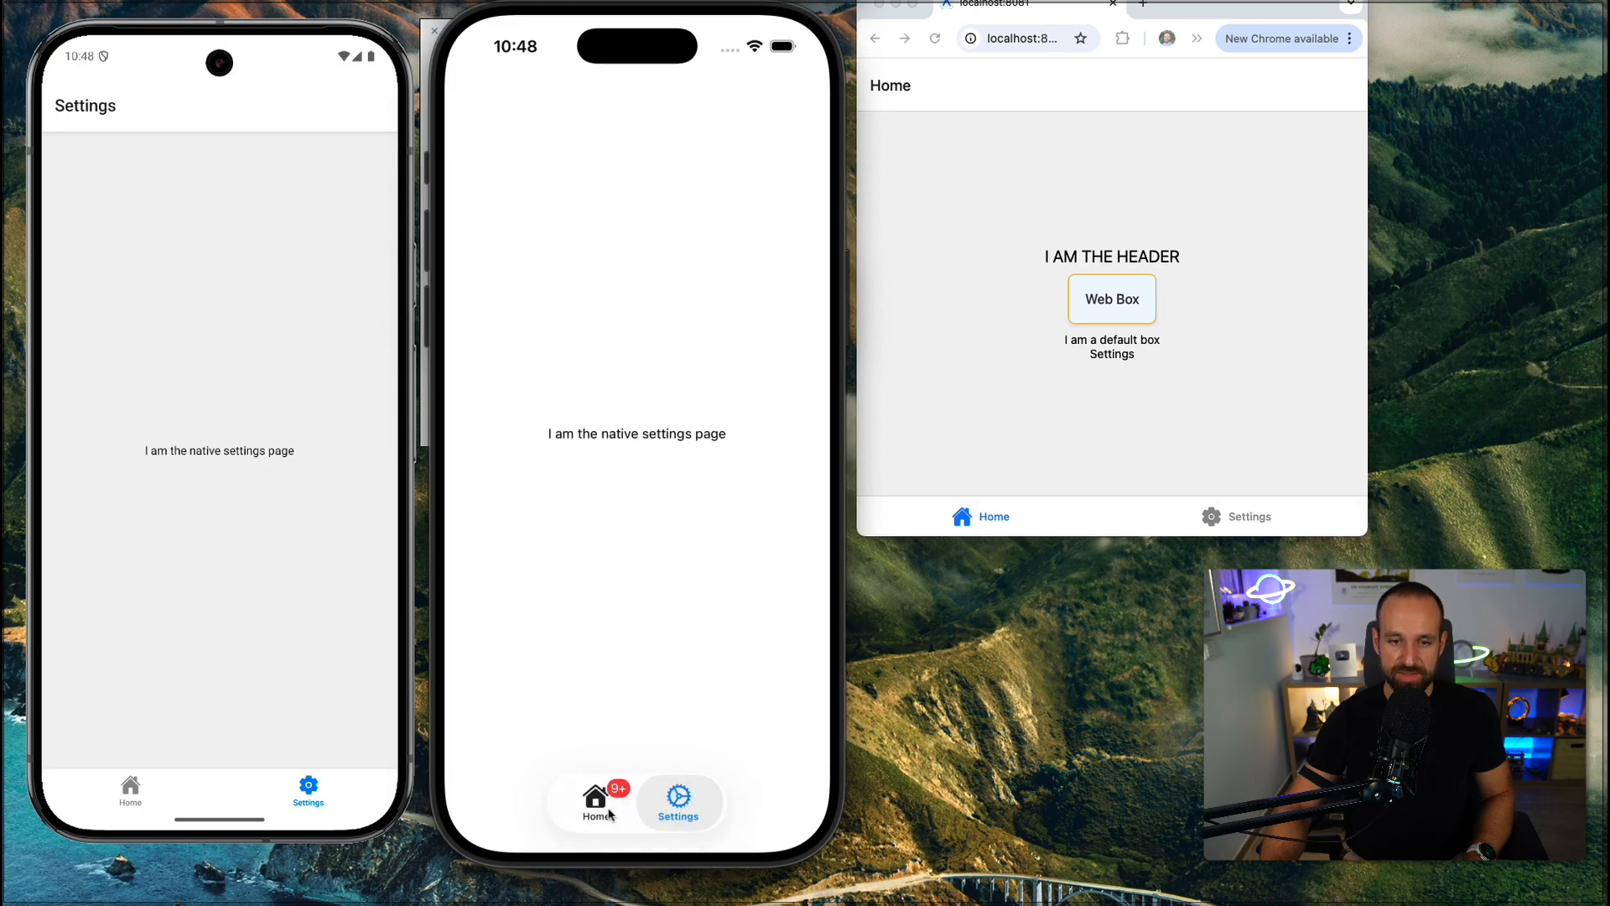
pyautogui.click(602, 805)
pyautogui.click(678, 800)
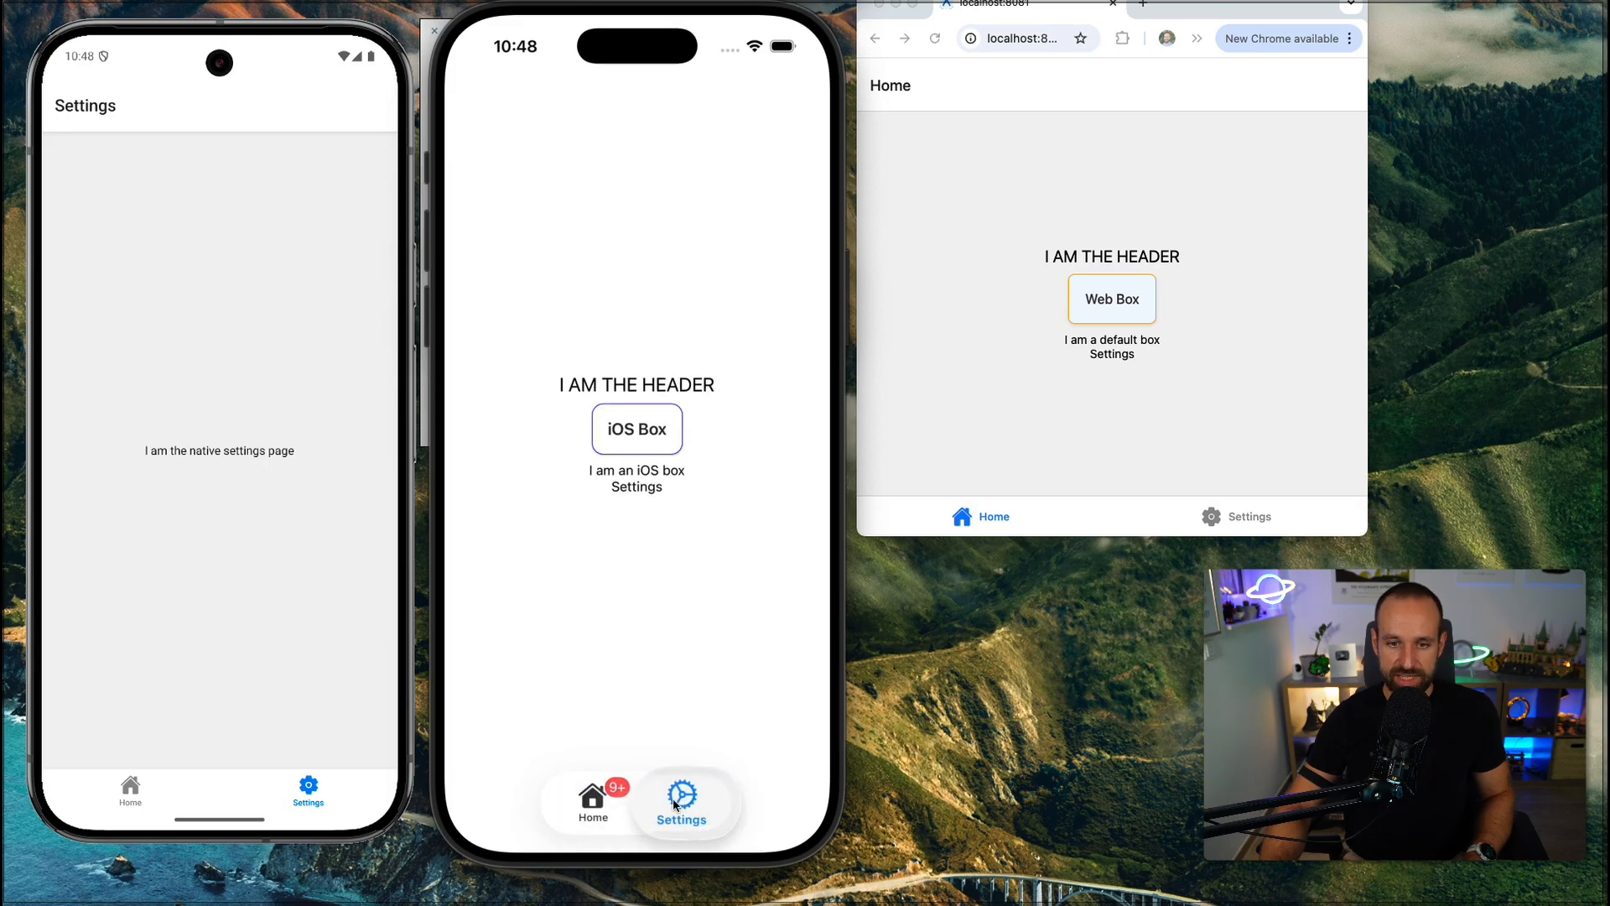
pyautogui.click(598, 800)
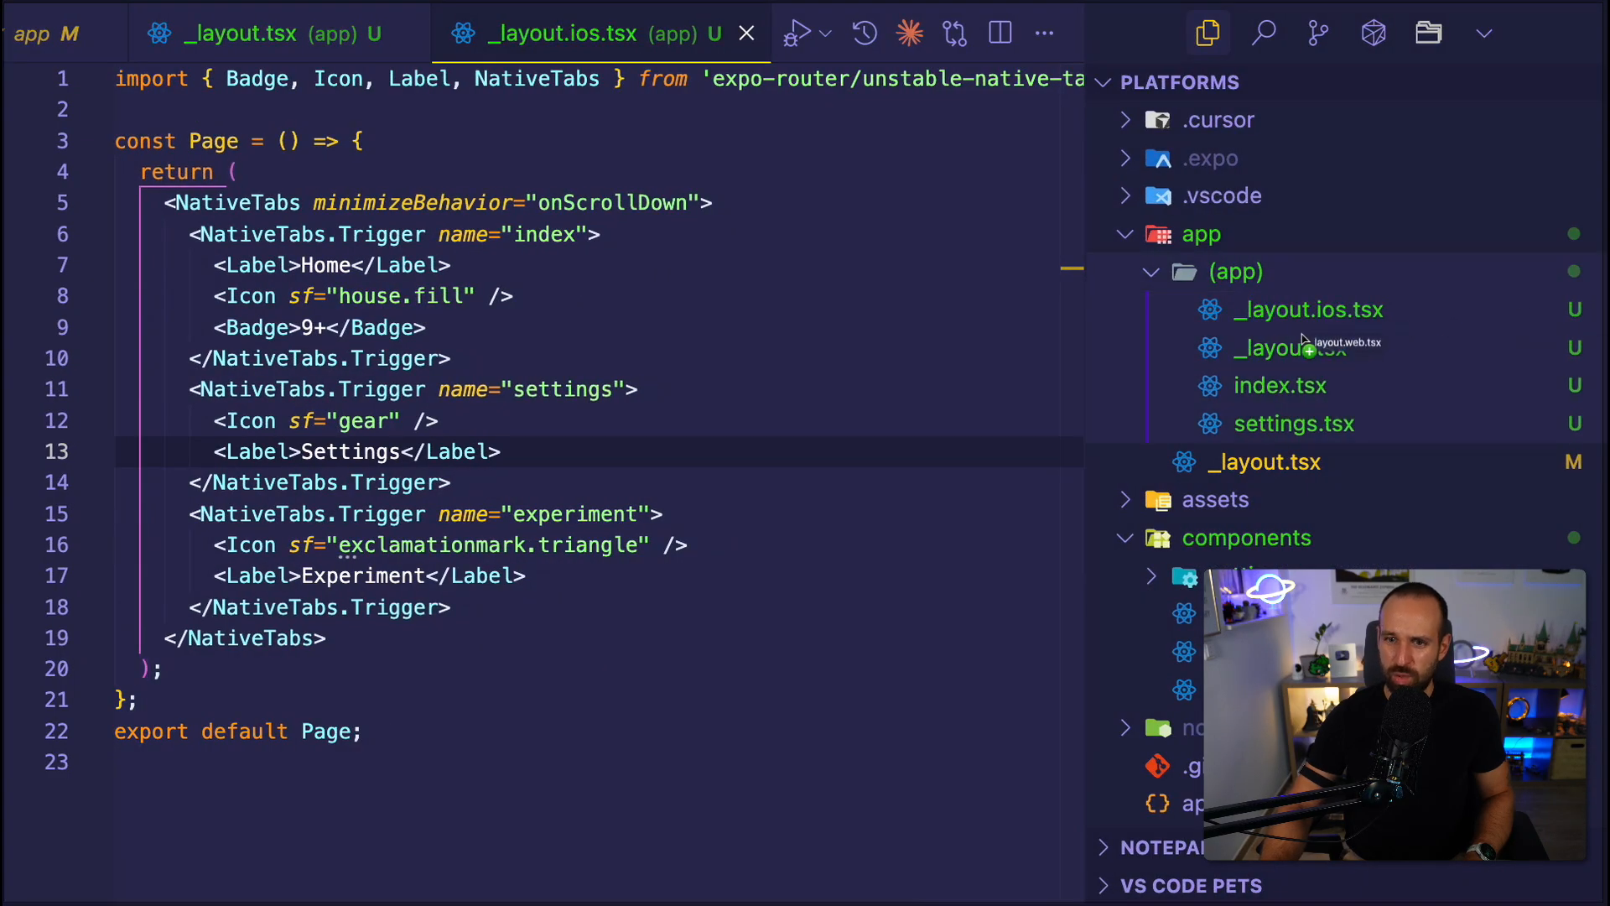
# Add _layout.web.tsx to app/(app) and review its header markup with HeaderLinks.
pyautogui.moveTo(1305, 339); pyautogui.dragTo(1308, 350)
pyautogui.hotkey('ctrl', 'b')
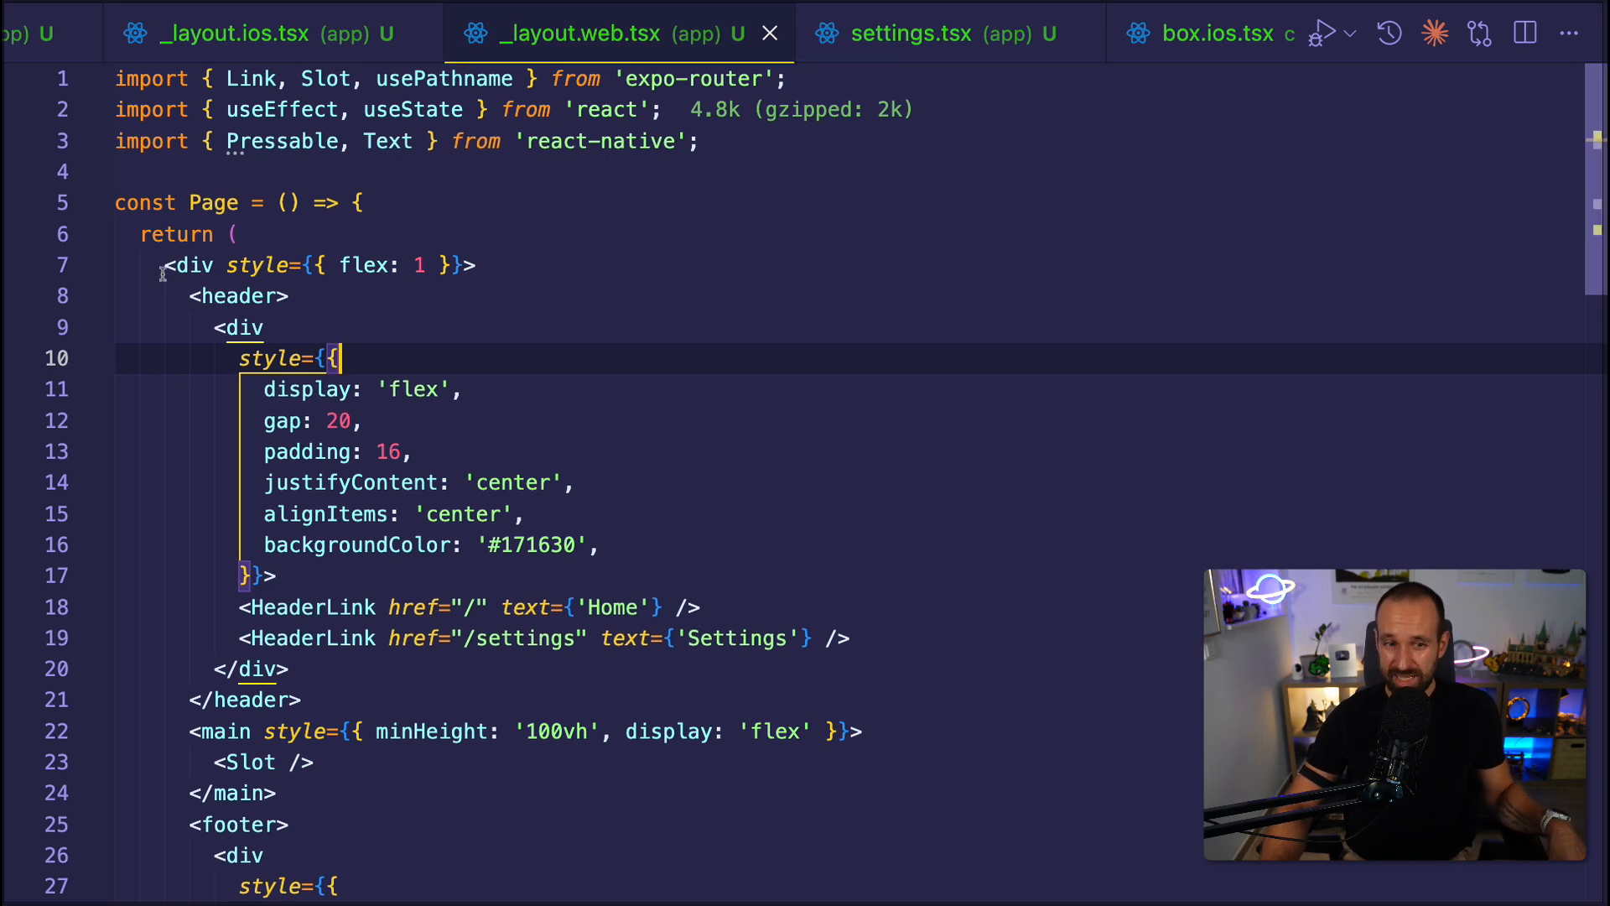
pyautogui.moveTo(161, 269); pyautogui.dragTo(448, 638)
pyautogui.click(608, 362)
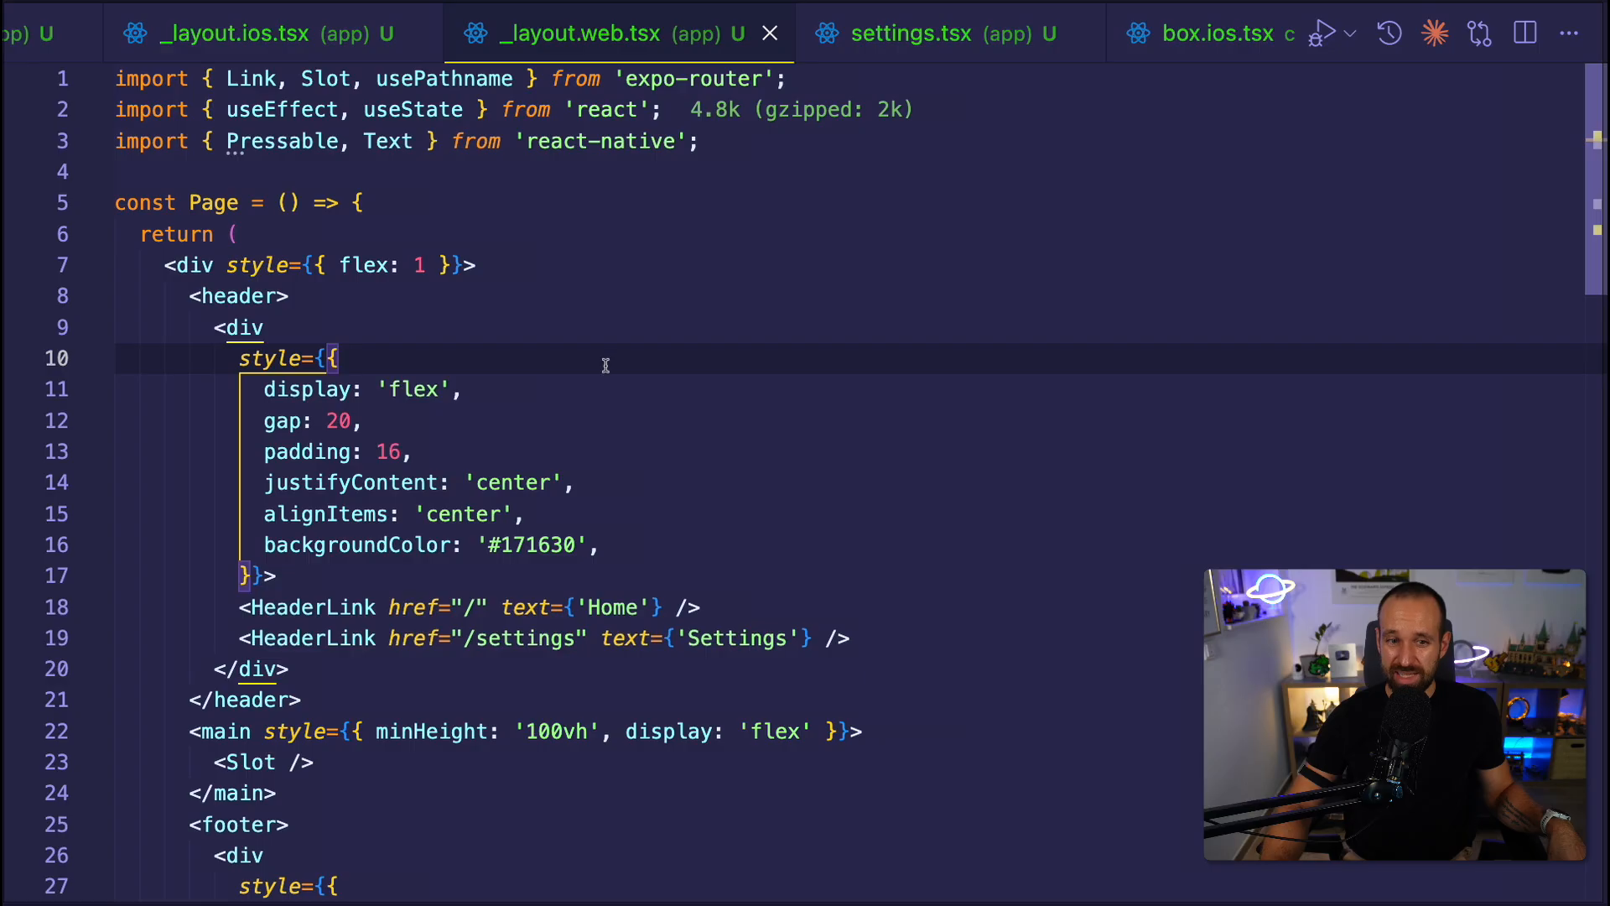
pyautogui.scroll(-1, 605, 364)
pyautogui.scroll(-2, 377, 315)
# Point out the web layout's container, header element and the Slot where pages render, then the (app) layout files.
pyautogui.click(170, 185)
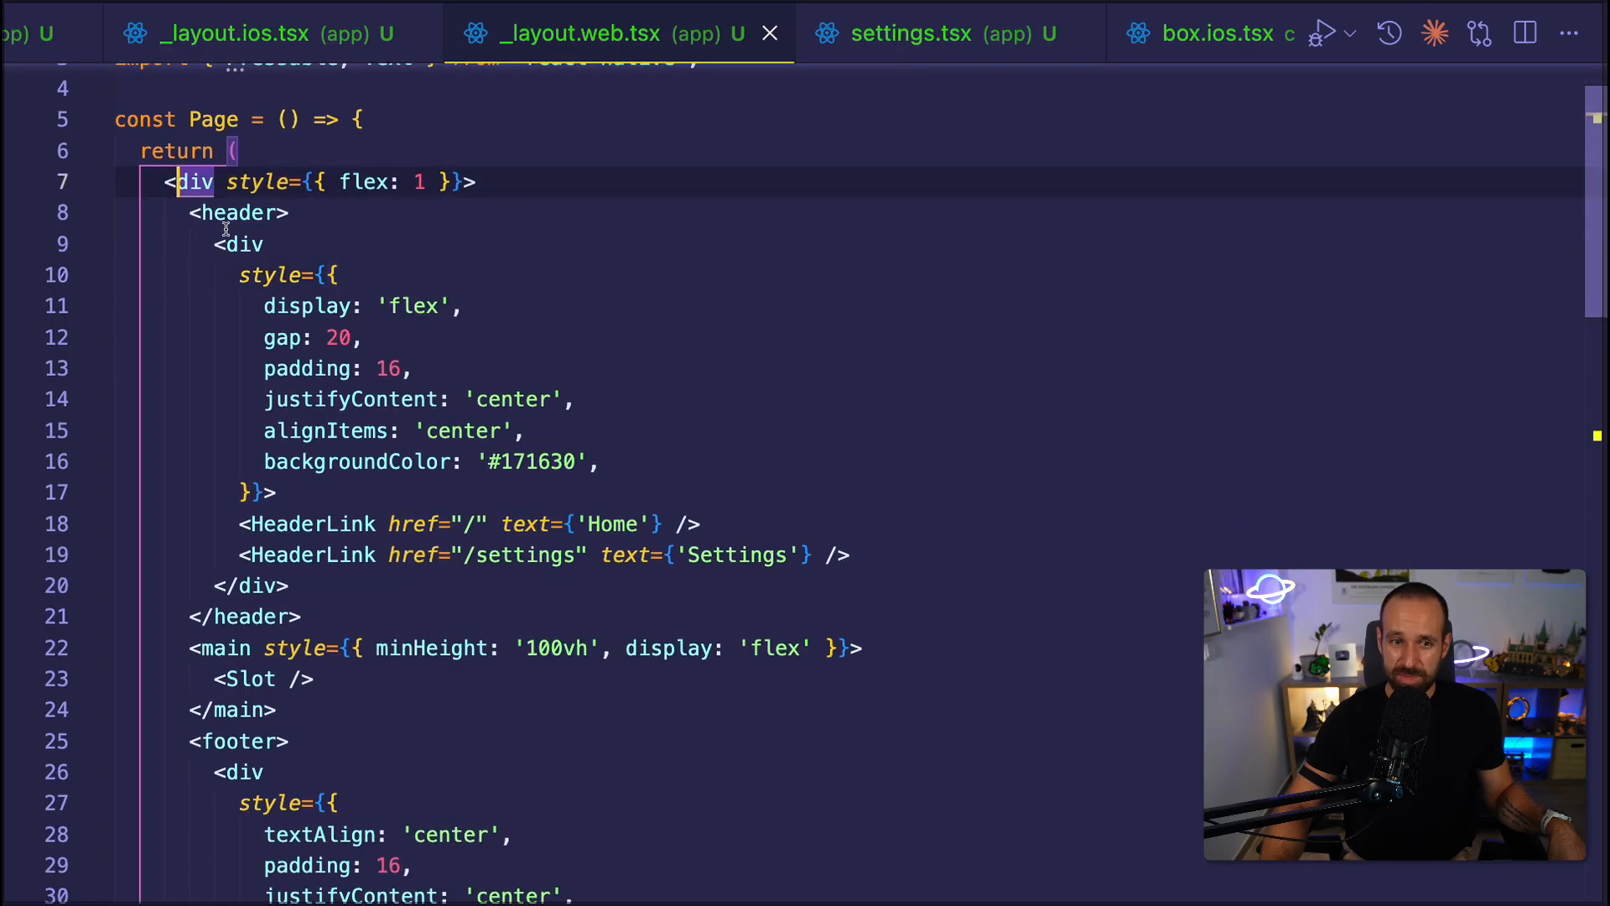
pyautogui.click(215, 213)
pyautogui.scroll(-3, 190, 370)
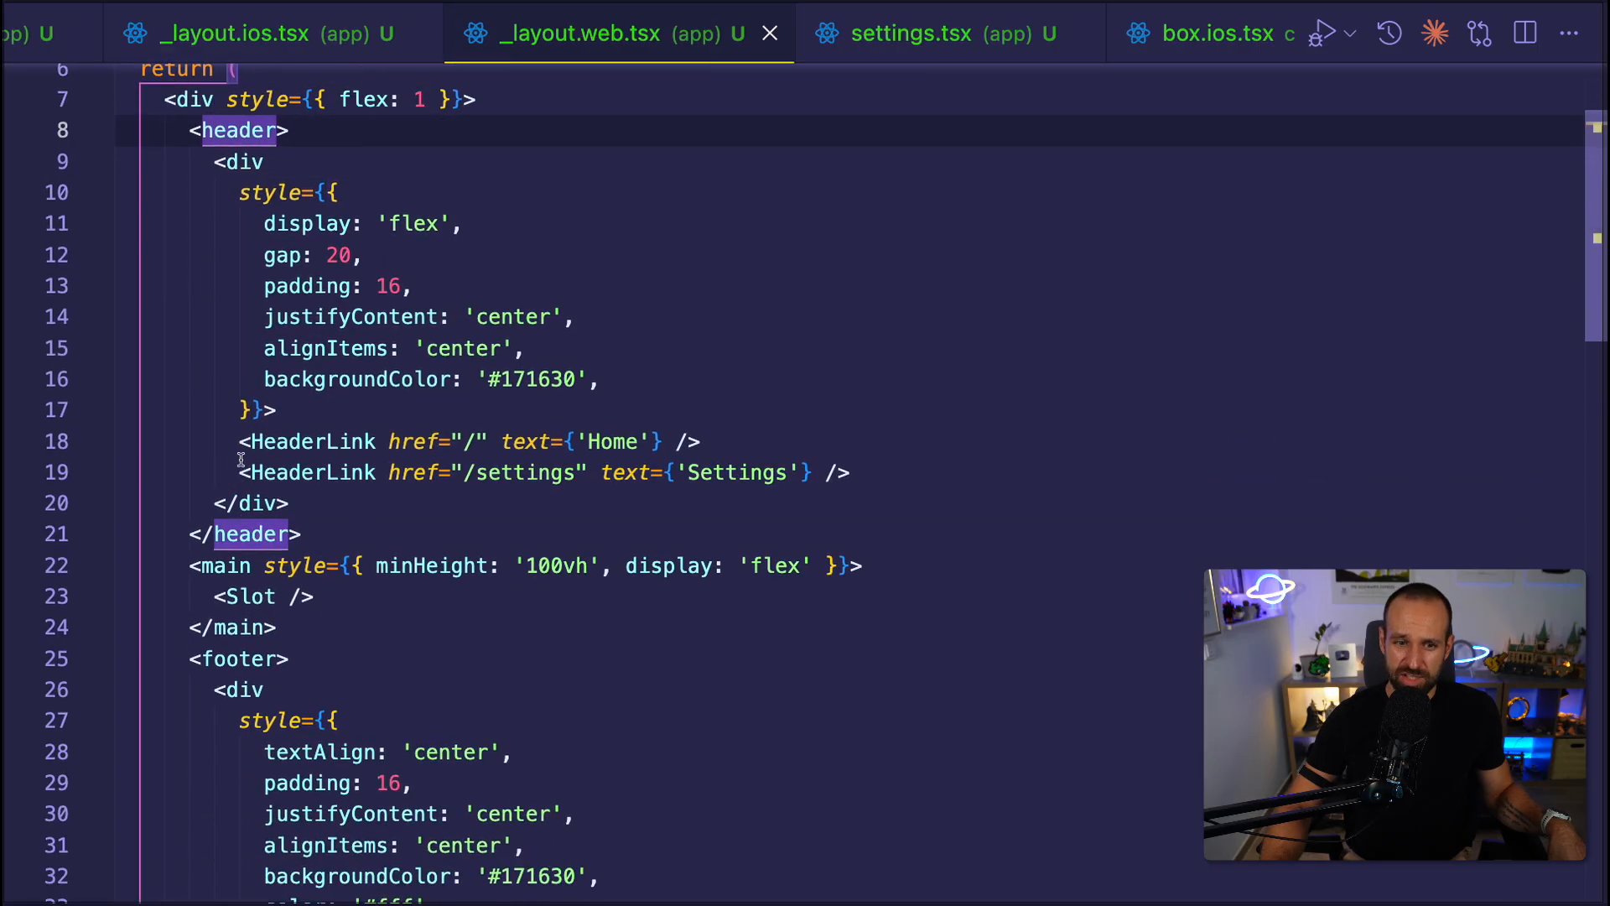
pyautogui.scroll(-3, 239, 463)
pyautogui.moveTo(202, 513); pyautogui.dragTo(317, 513)
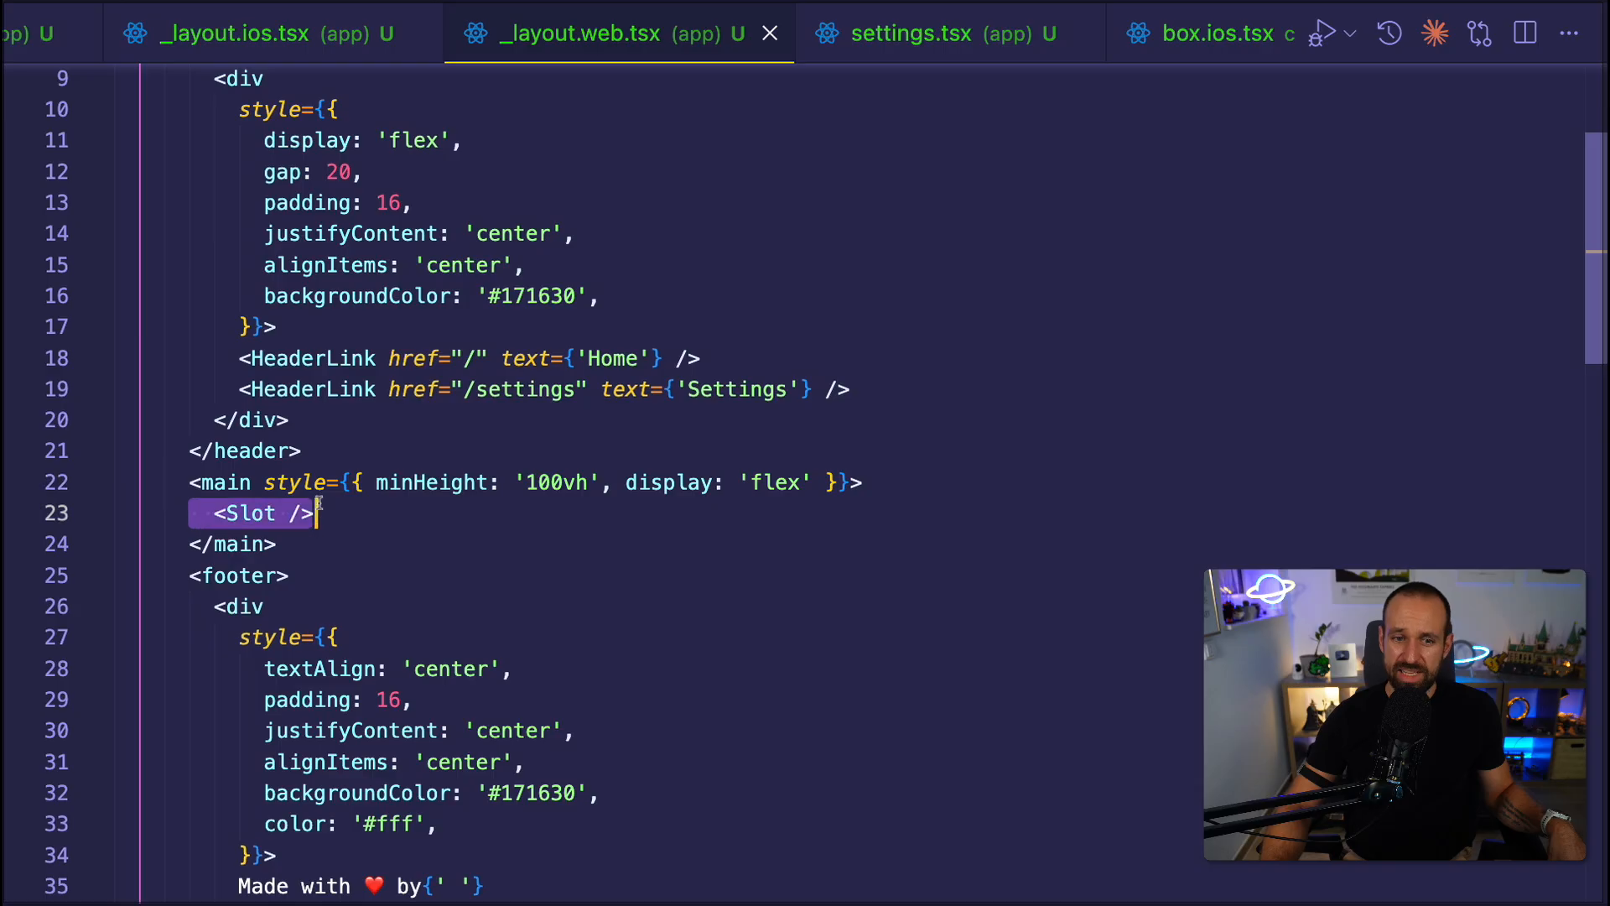
pyautogui.scroll(-4, 185, 480)
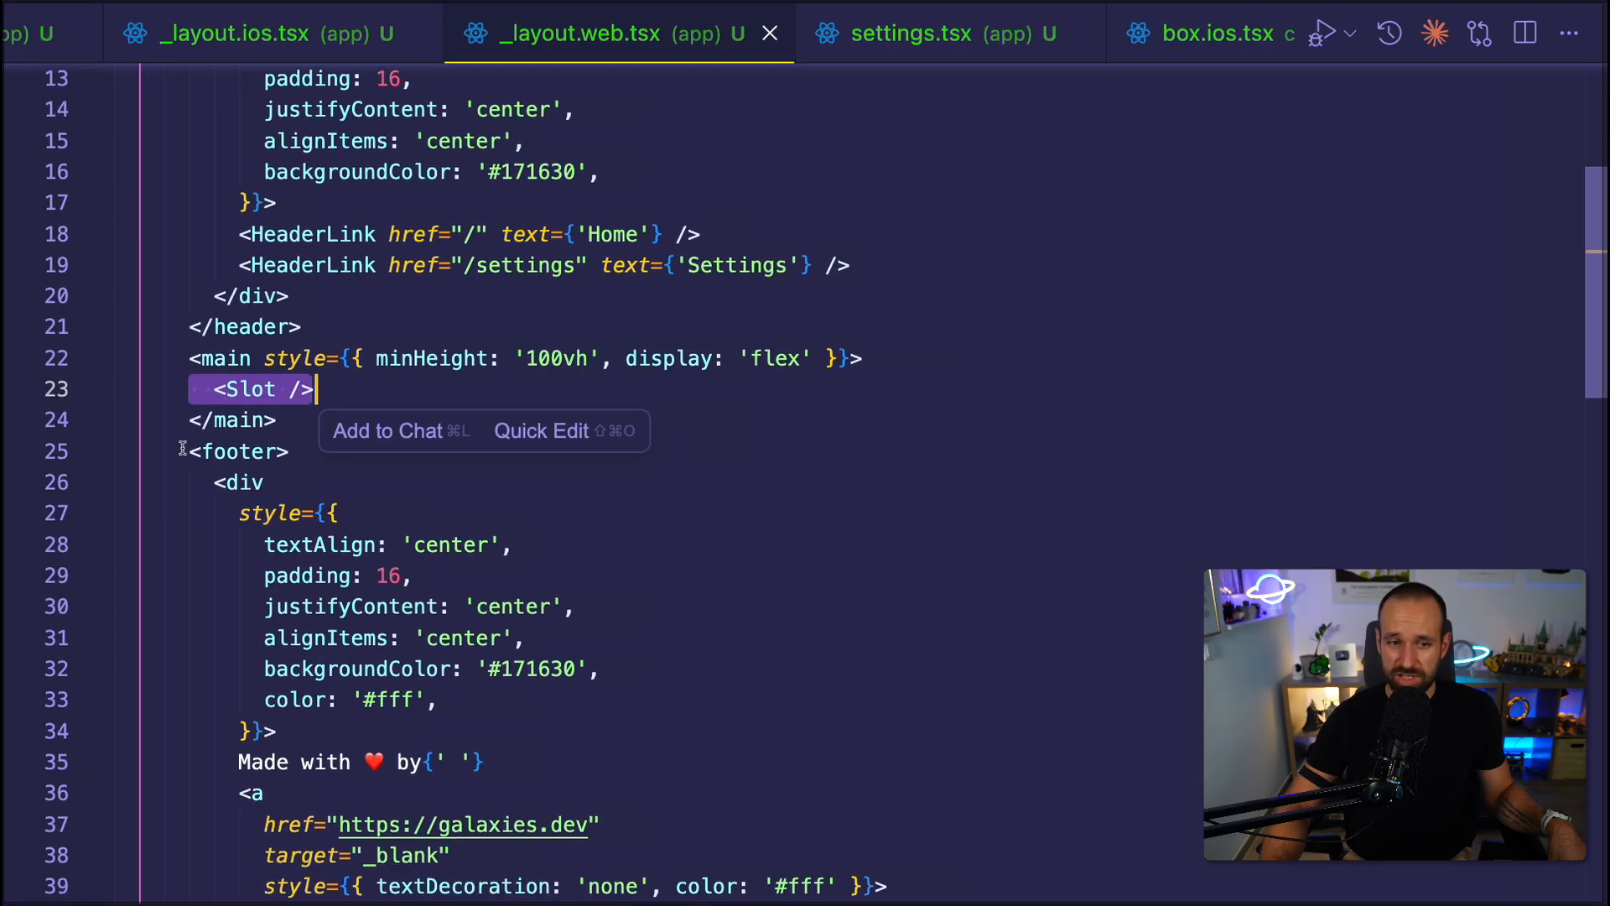
pyautogui.moveTo(190, 445); pyautogui.dragTo(410, 539)
pyautogui.scroll(-4, 411, 539)
pyautogui.scroll(-10, 428, 548)
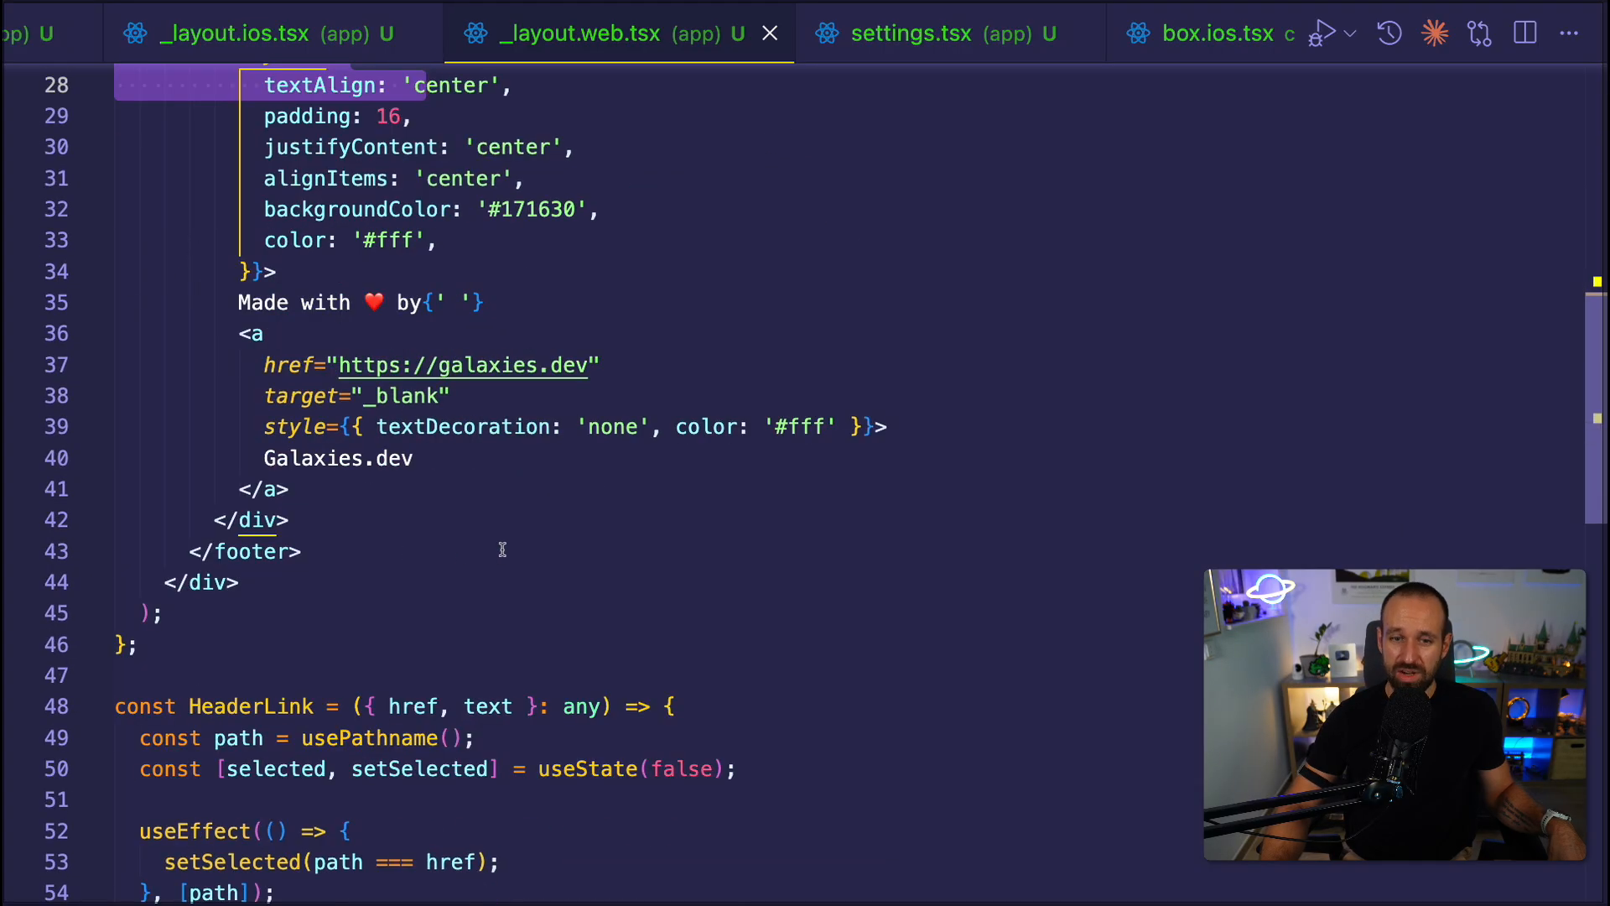
pyautogui.scroll(-3, 503, 550)
pyautogui.scroll(15, 503, 550)
pyautogui.hotkey('ctrl', 'b')
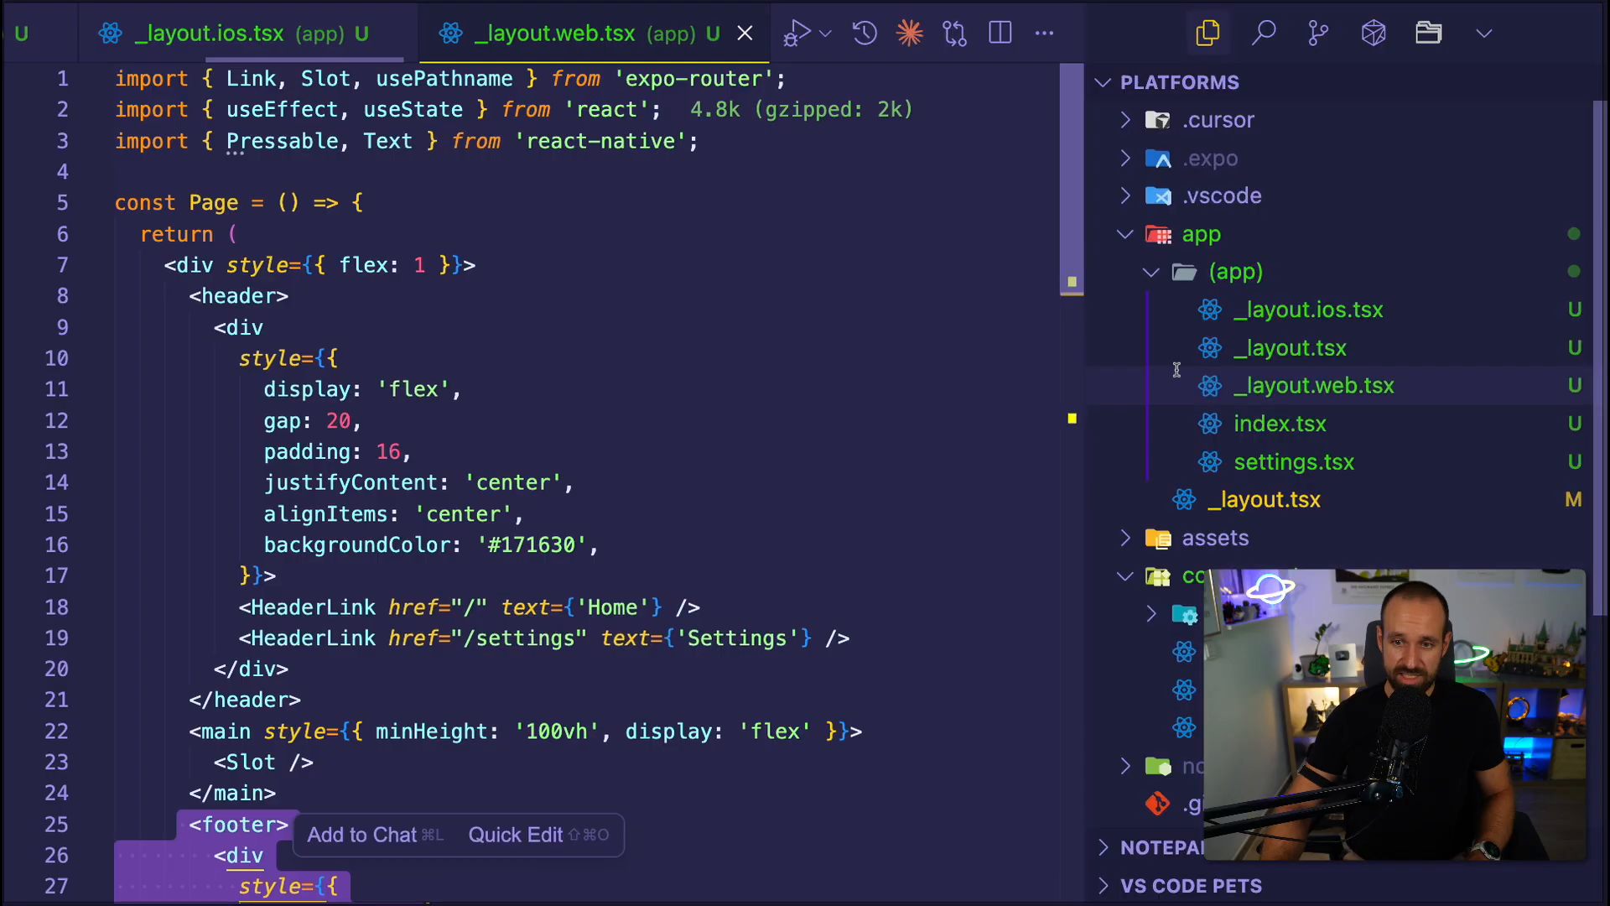
pyautogui.moveTo(1258, 251); pyautogui.dragTo(1259, 269)
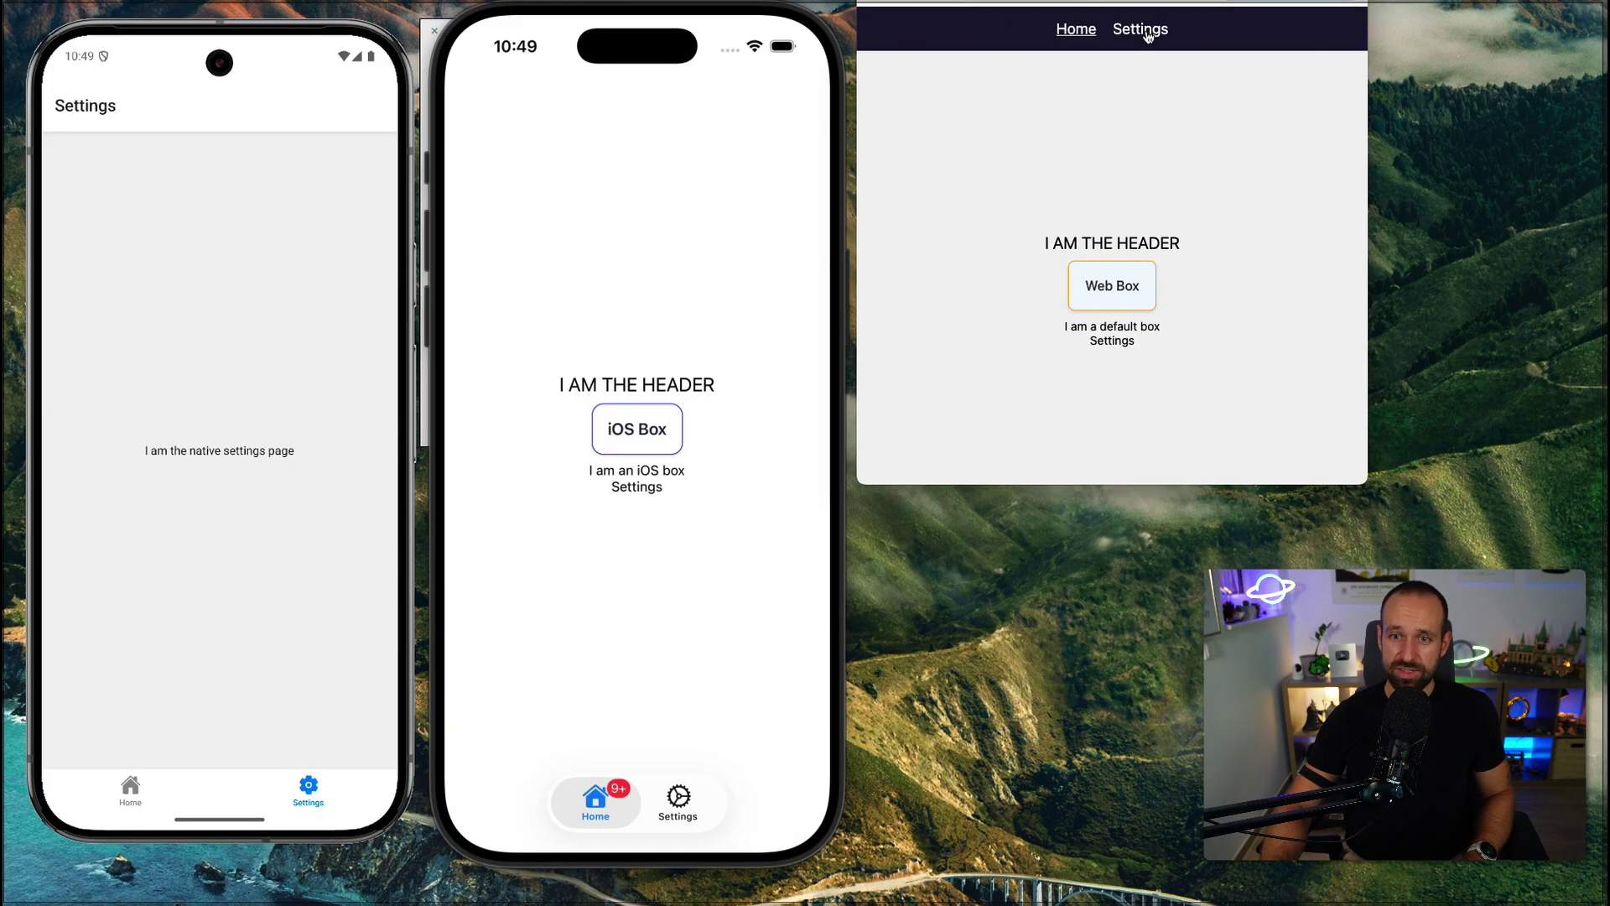
# Try the Home and Settings header links on web and the tabs on iPhone, leaving Android on Settings.
pyautogui.click(1147, 35)
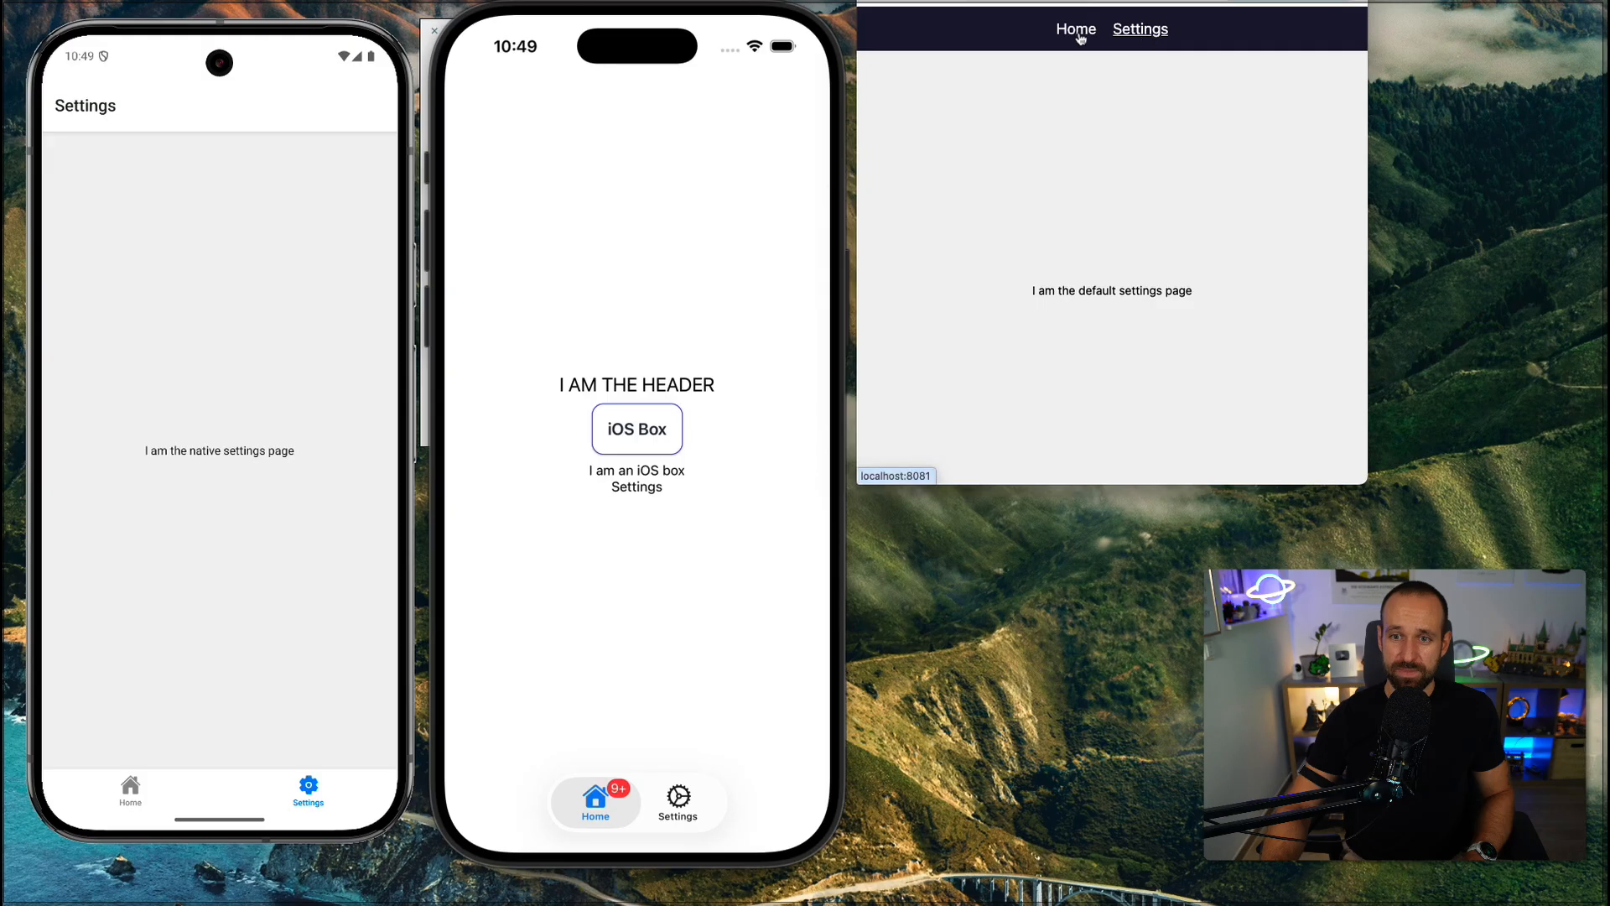
pyautogui.click(1089, 30)
pyautogui.click(1074, 31)
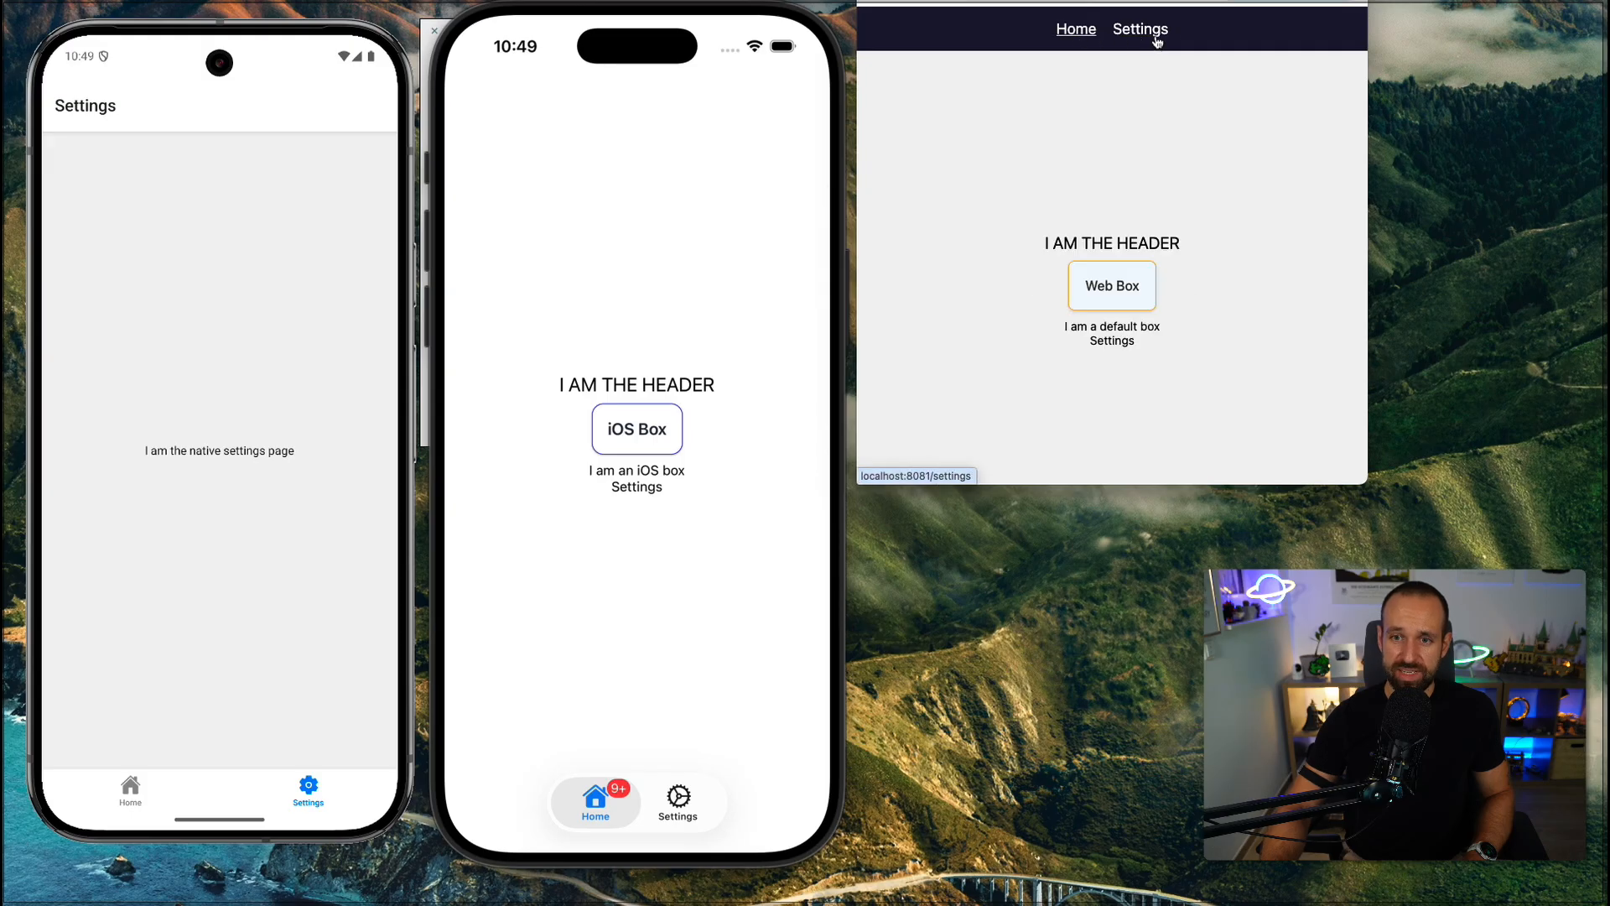
pyautogui.click(1141, 30)
pyautogui.click(1074, 32)
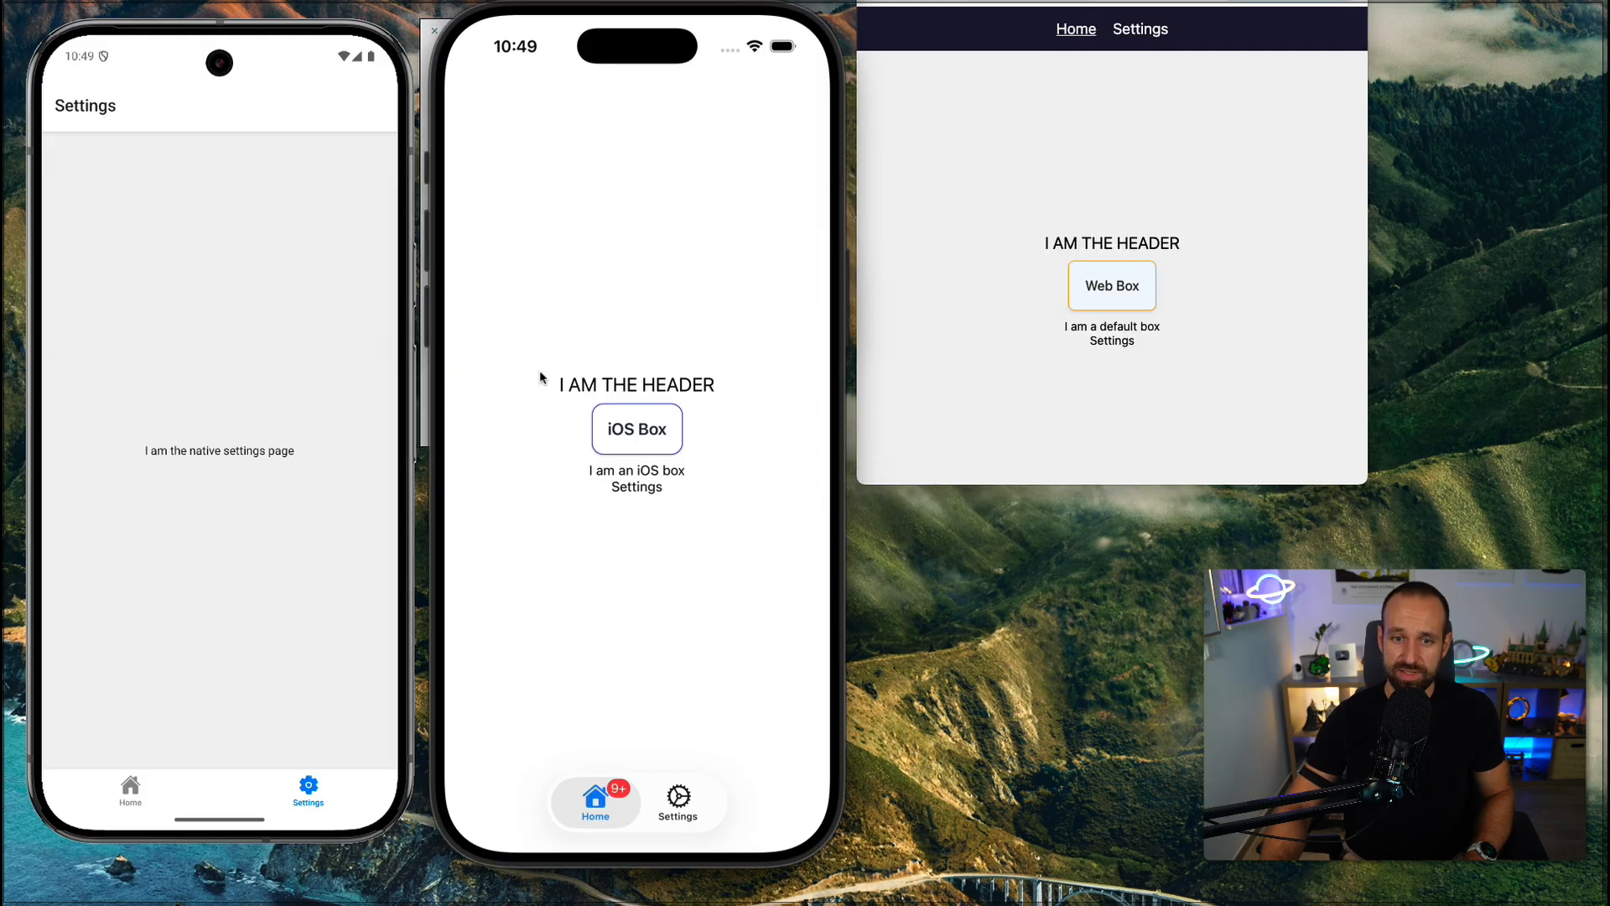
pyautogui.click(678, 800)
pyautogui.click(595, 800)
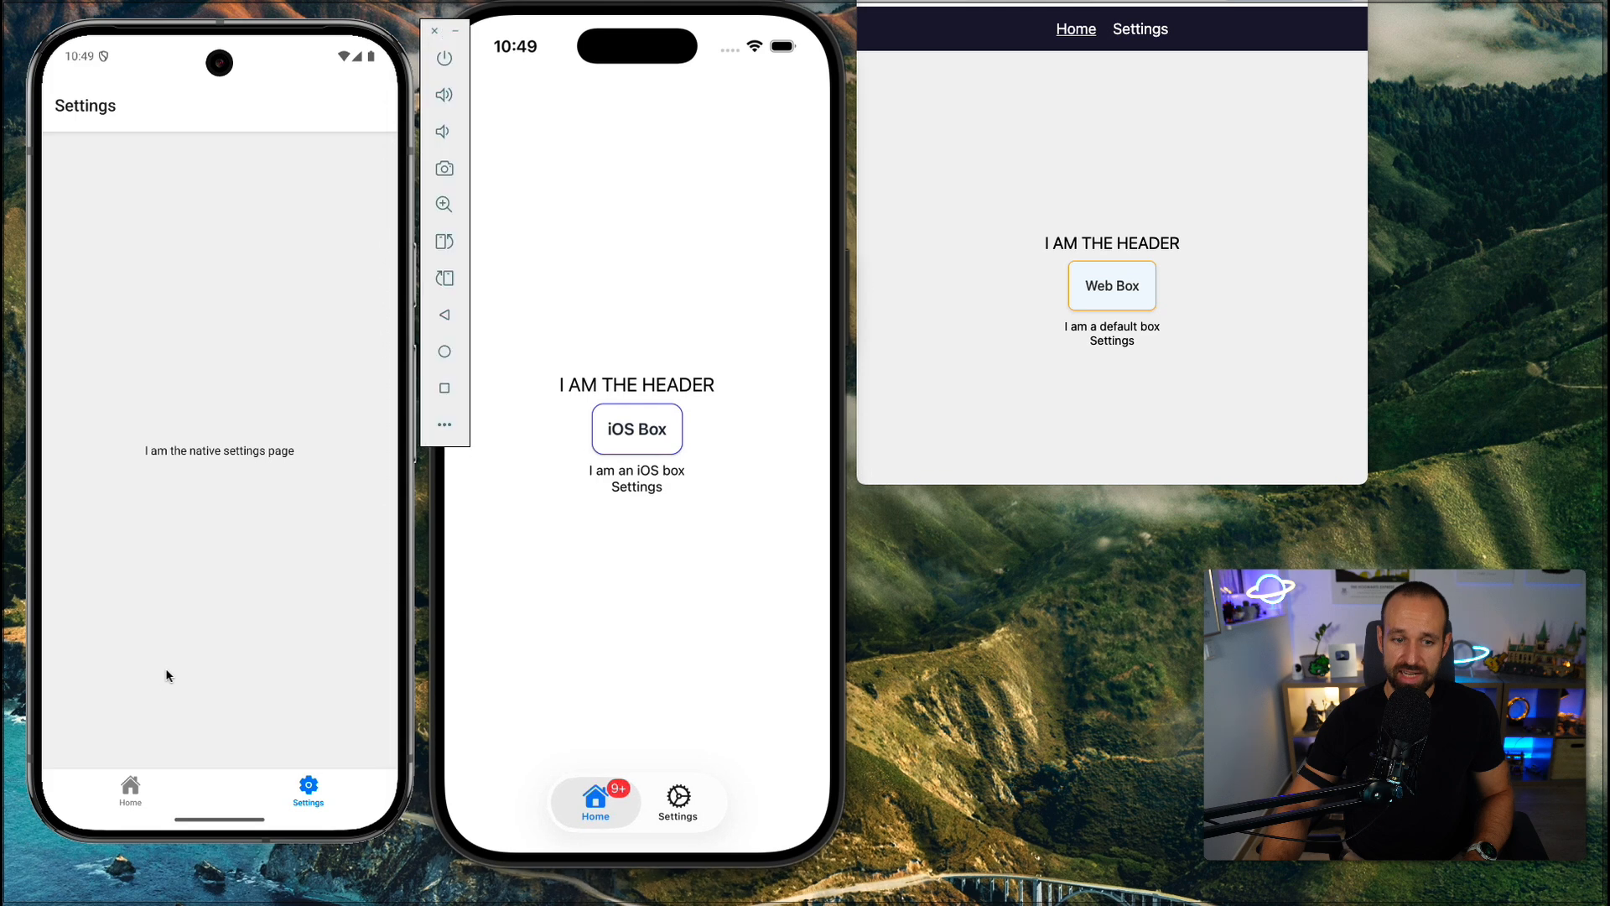
pyautogui.click(302, 792)
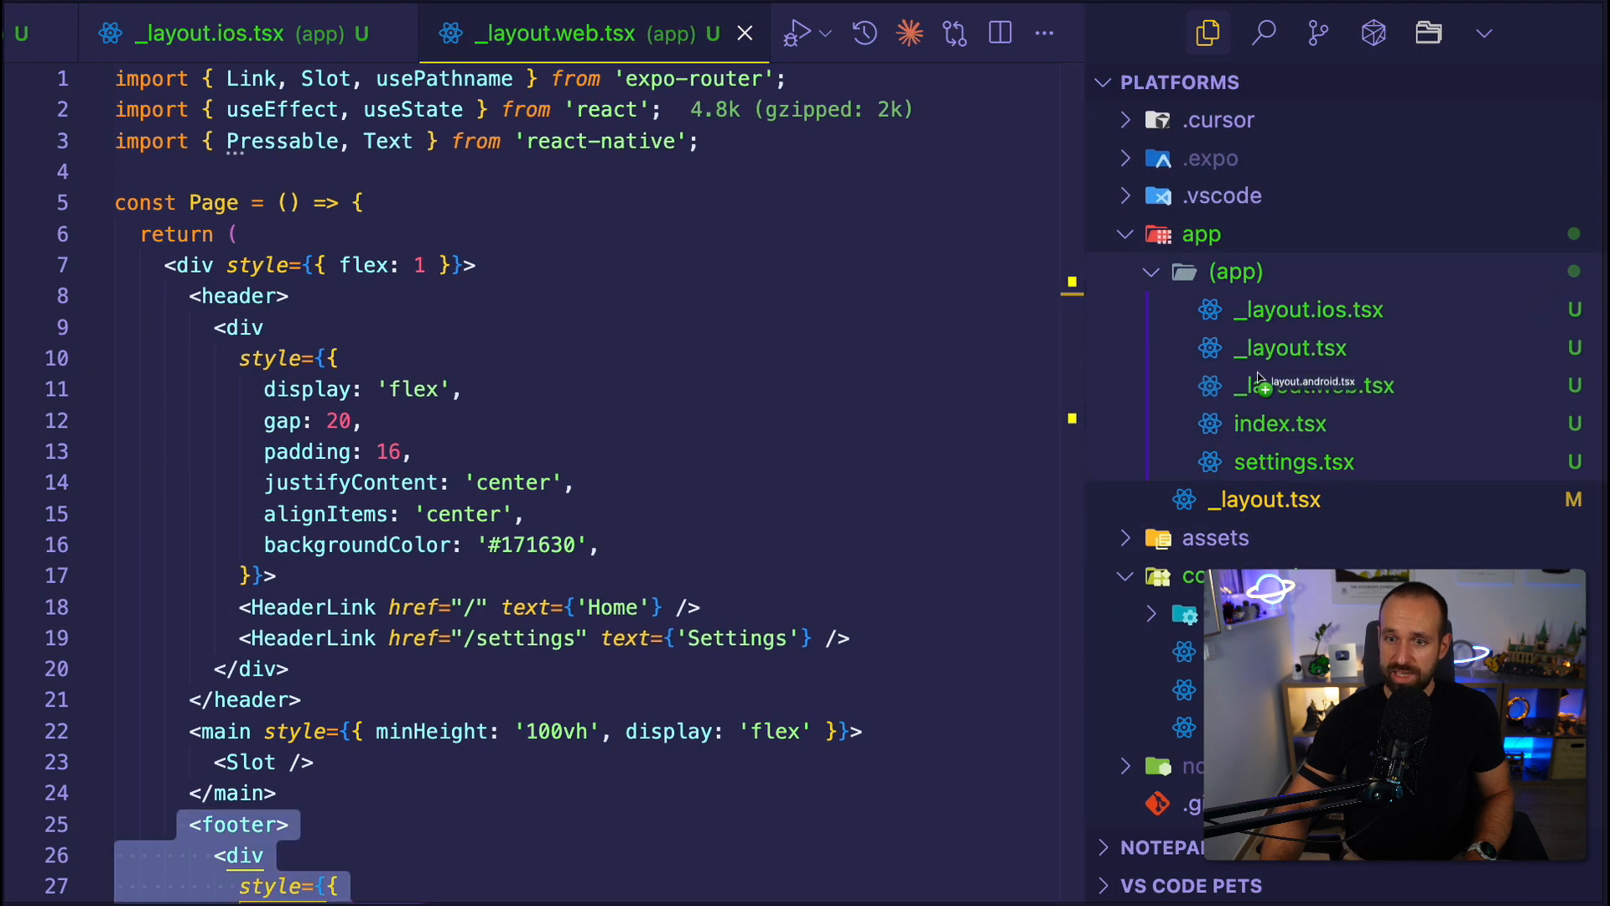
# Add _layout.android.tsx to app/(app) with NativeTabs using Platform.select icons, caret at Home's iOS icon.
pyautogui.moveTo(1384, 692); pyautogui.dragTo(1308, 381)
pyautogui.click(629, 389)
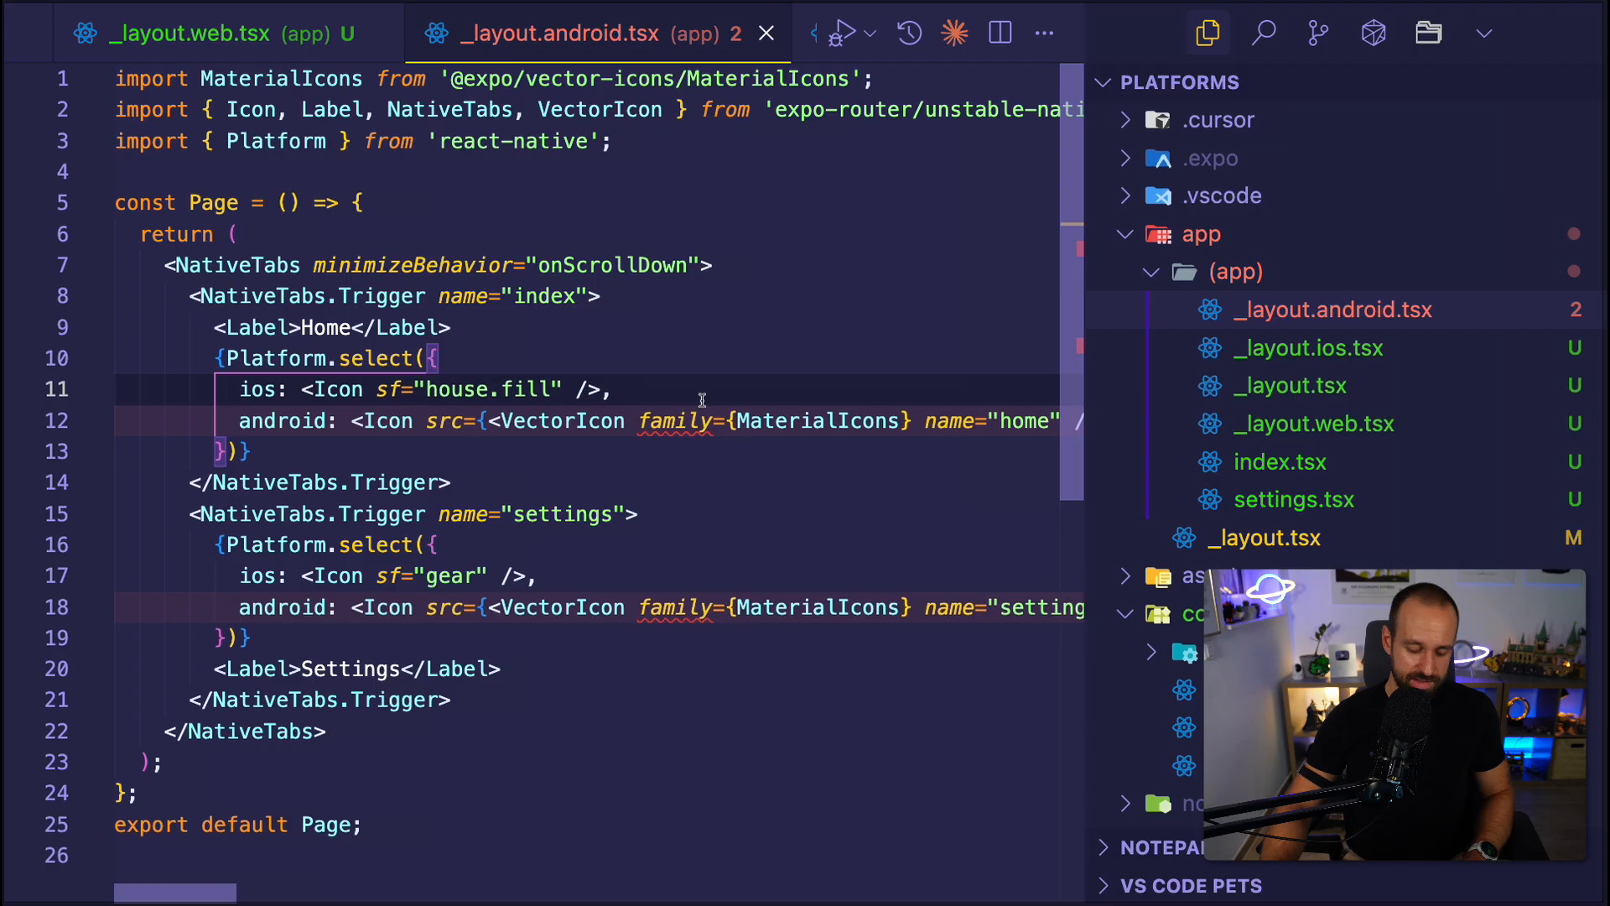
pyautogui.hotkey('ctrl', 'b')
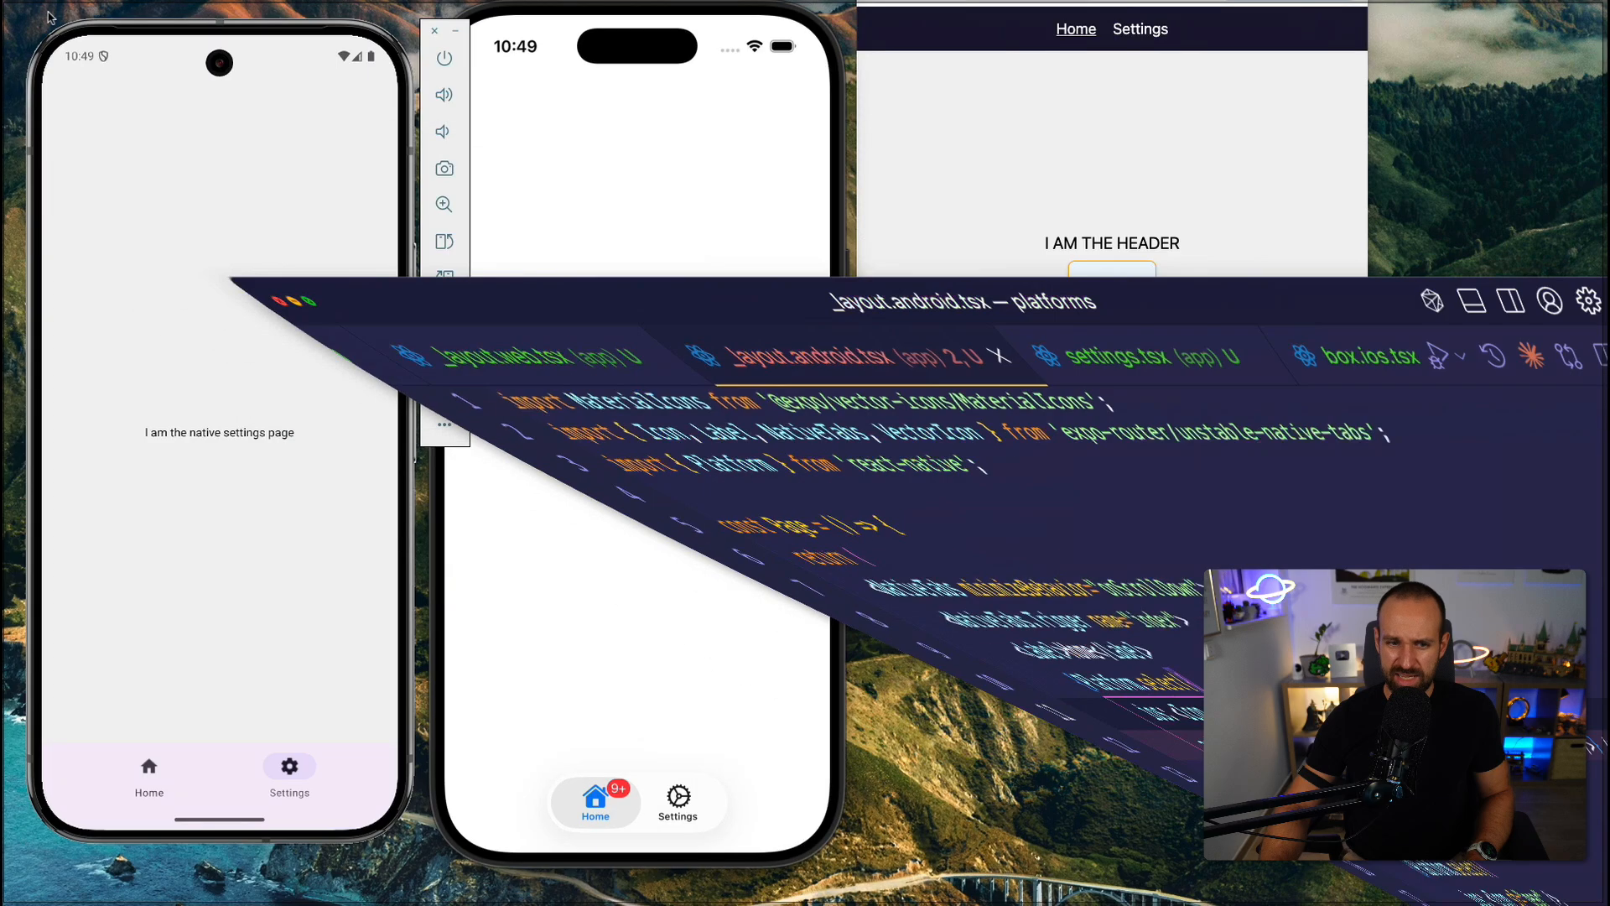
# Toggle the Android emulator's native Home and Settings tabs, end on Home showing Android Box, and return to Cursor.
pyautogui.click(149, 770)
pyautogui.click(287, 771)
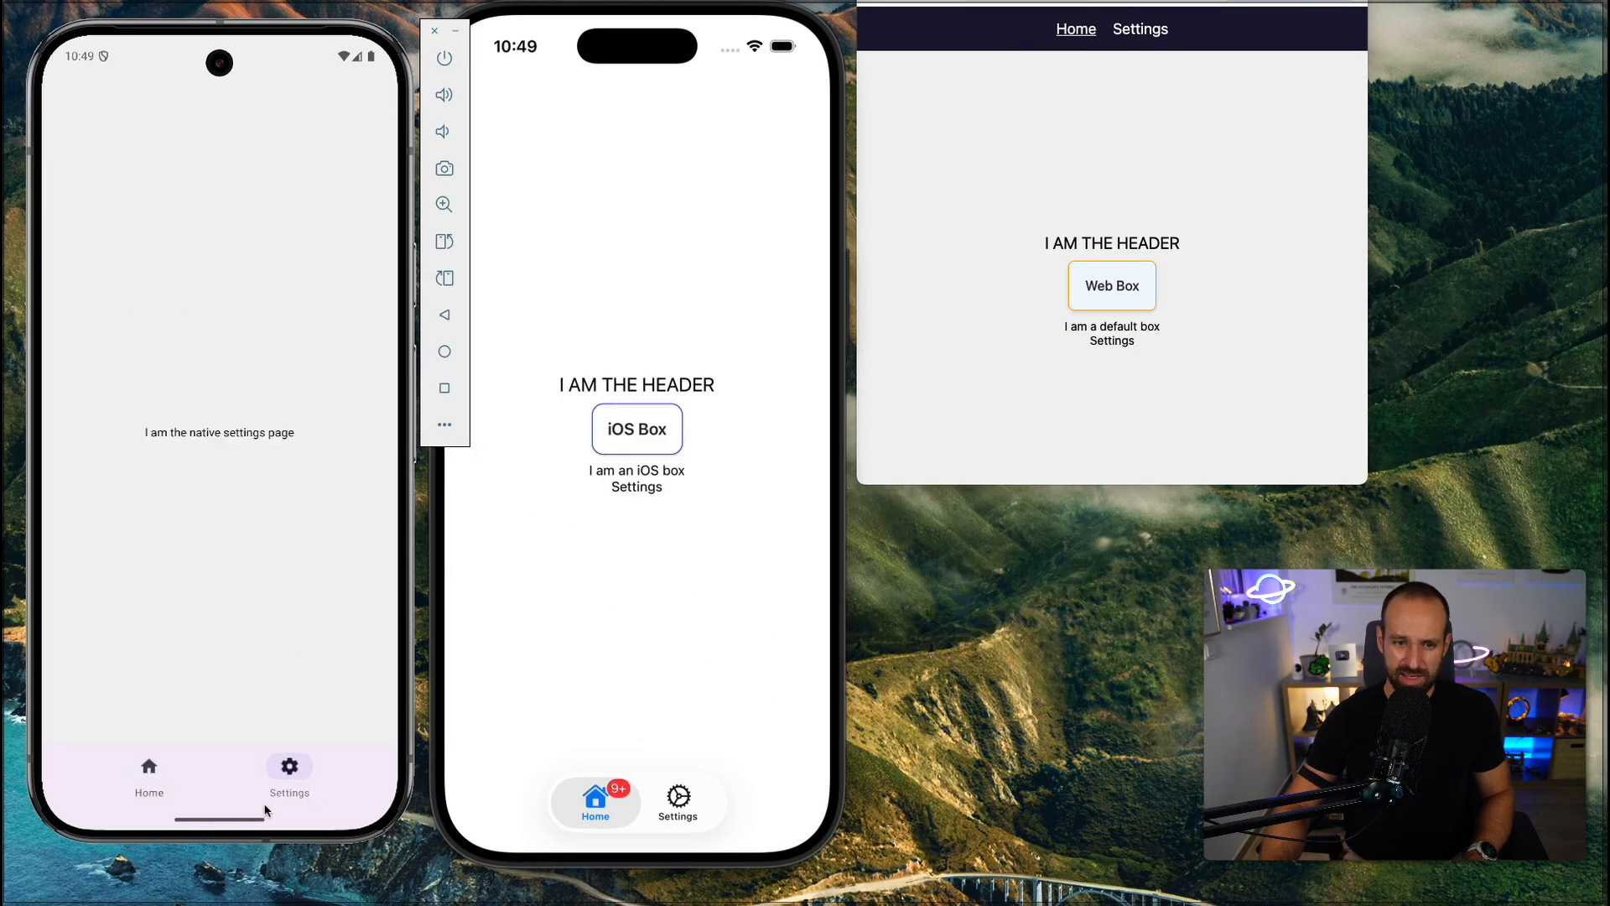
pyautogui.click(151, 774)
pyautogui.click(280, 773)
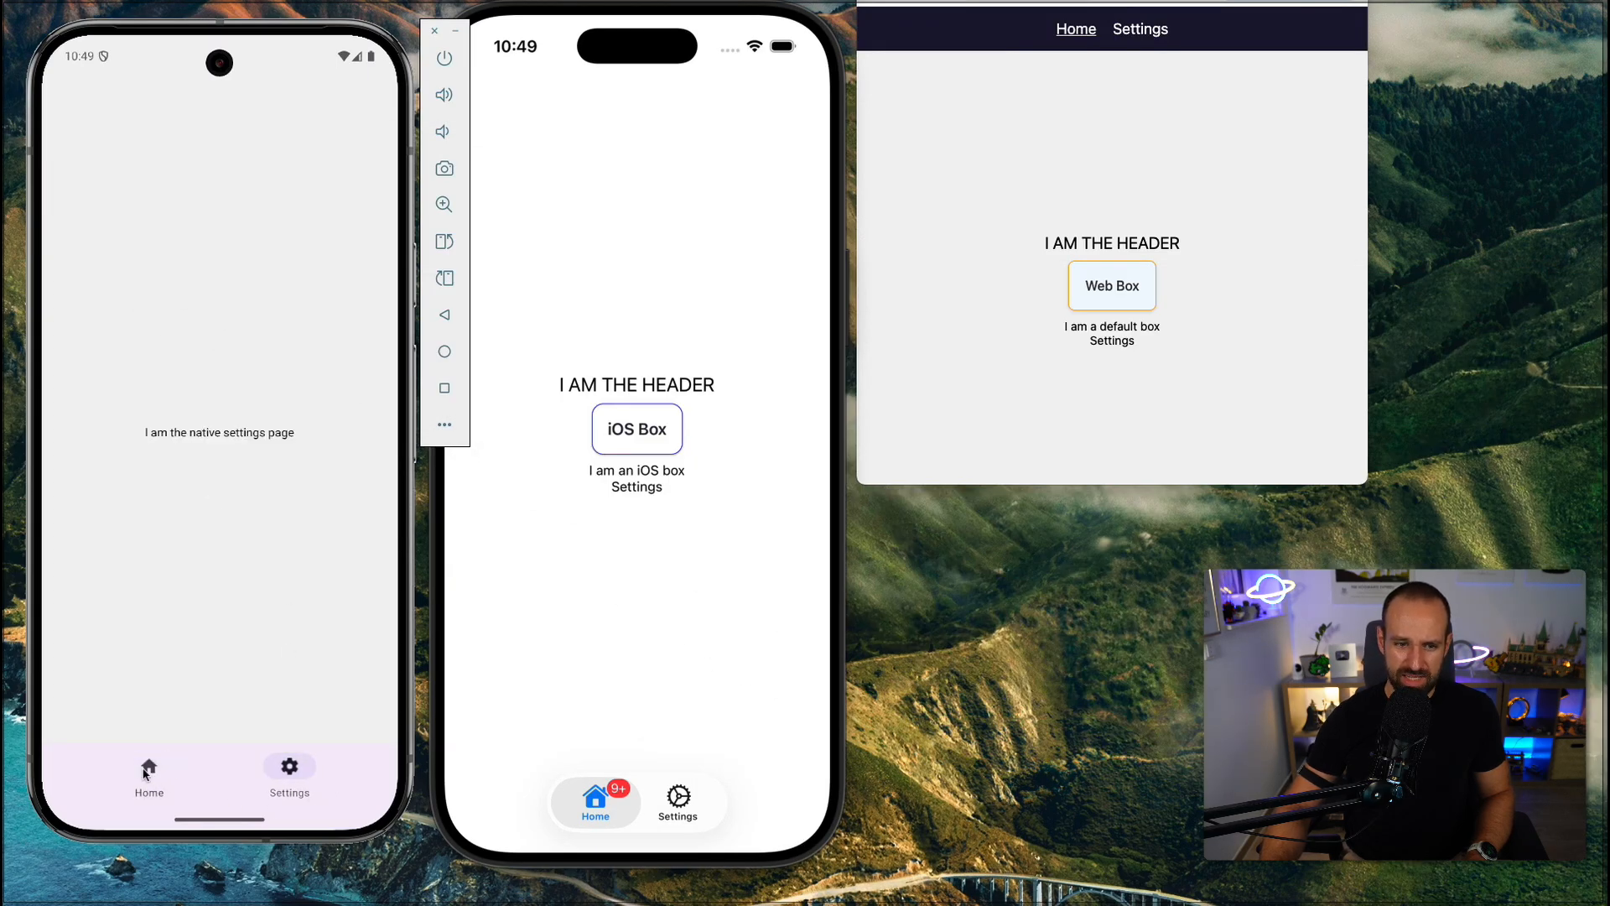
pyautogui.click(148, 771)
pyautogui.click(290, 771)
pyautogui.click(161, 775)
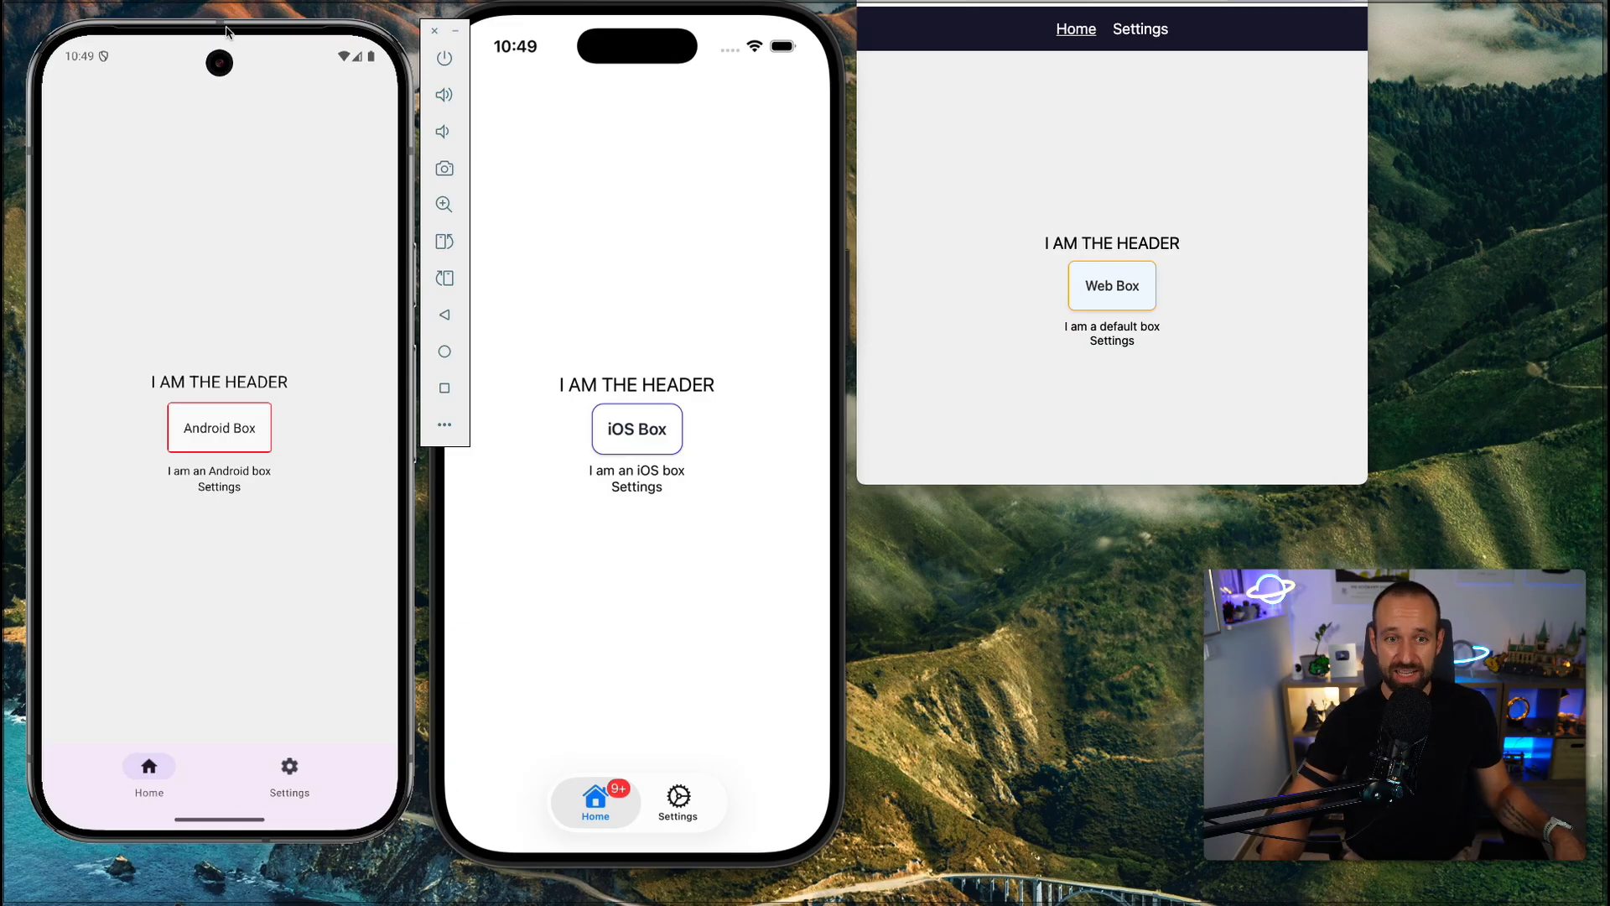
pyautogui.moveTo(227, 33); pyautogui.dragTo(223, 29)
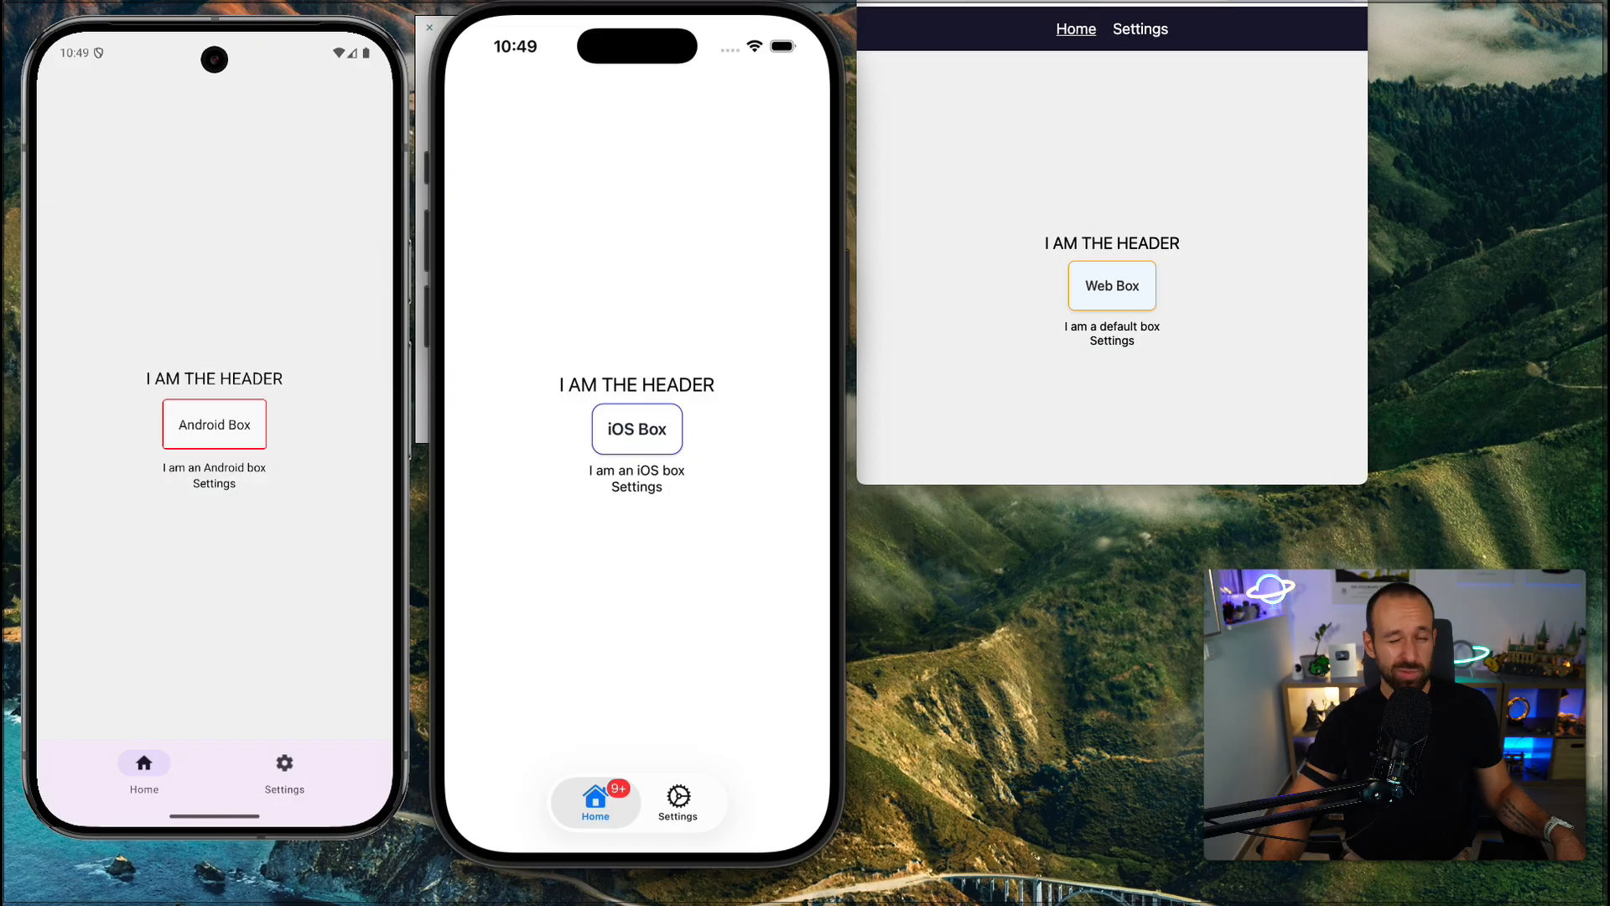
pyautogui.press('super+Tab')
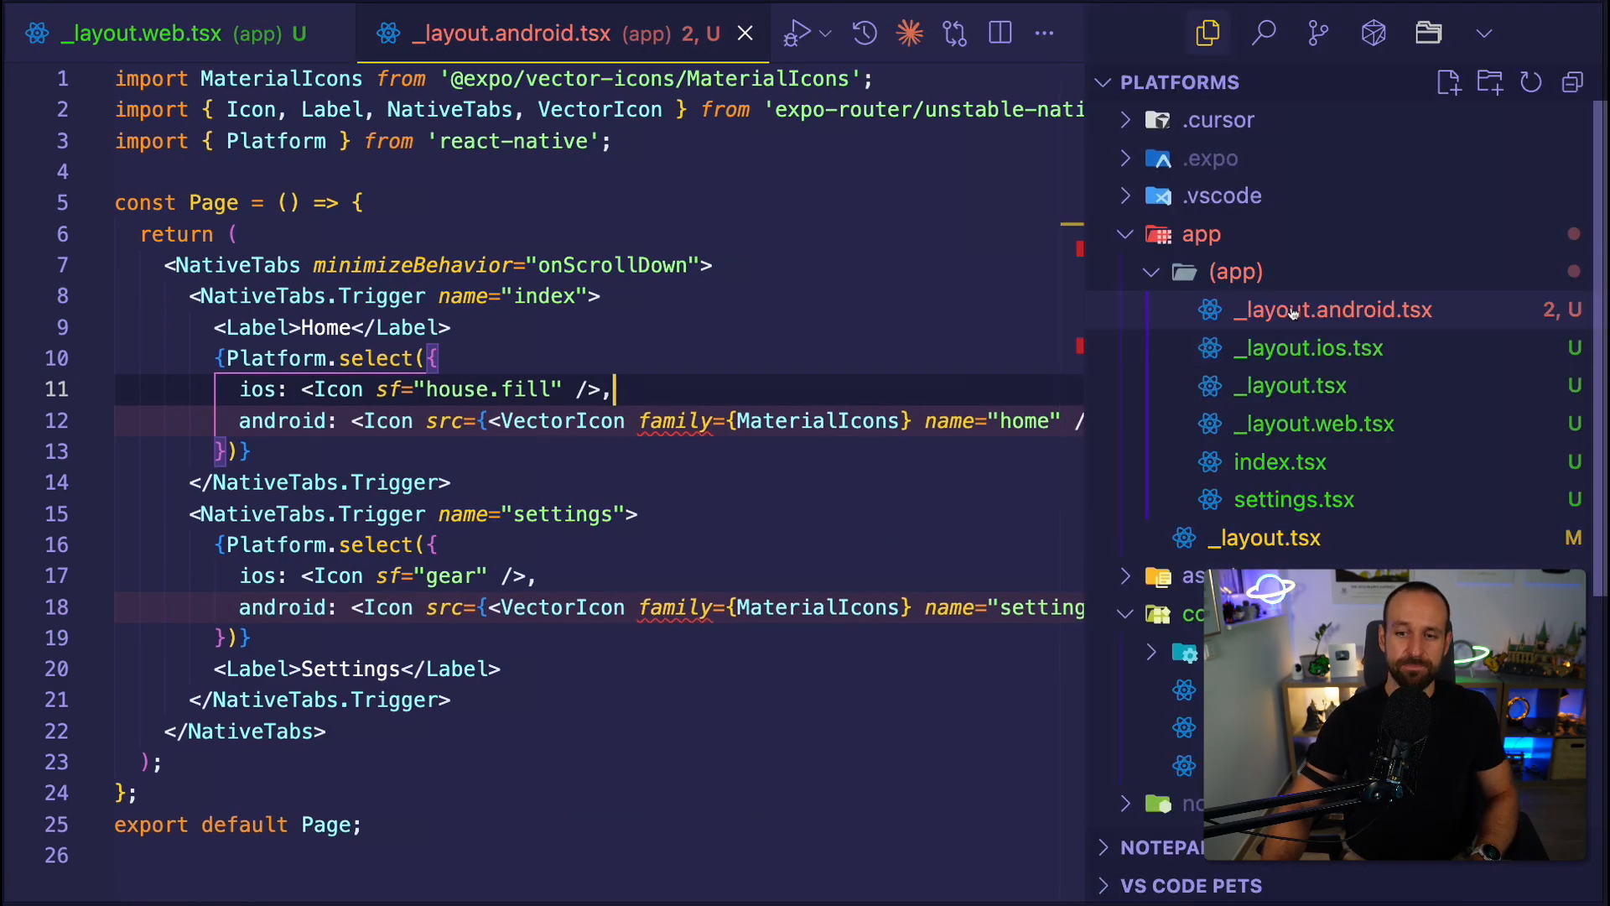
pyautogui.scroll(-1, 1334, 327)
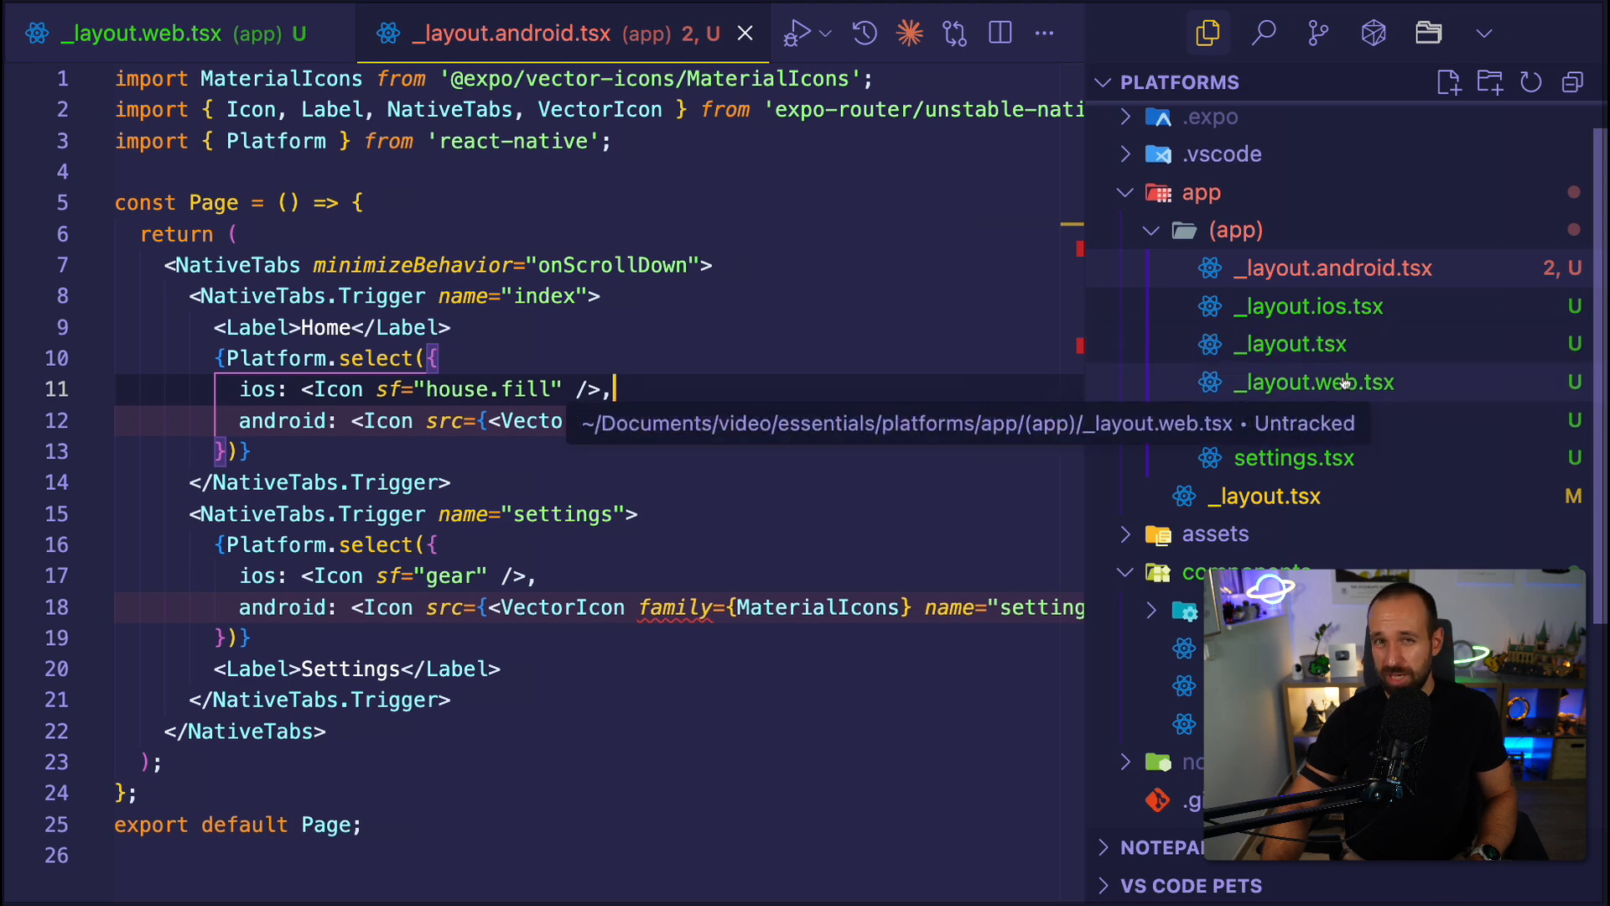
# Try the Settings and Home header links in the web preview, then return to the Android layout code.
pyautogui.press('super+Tab')
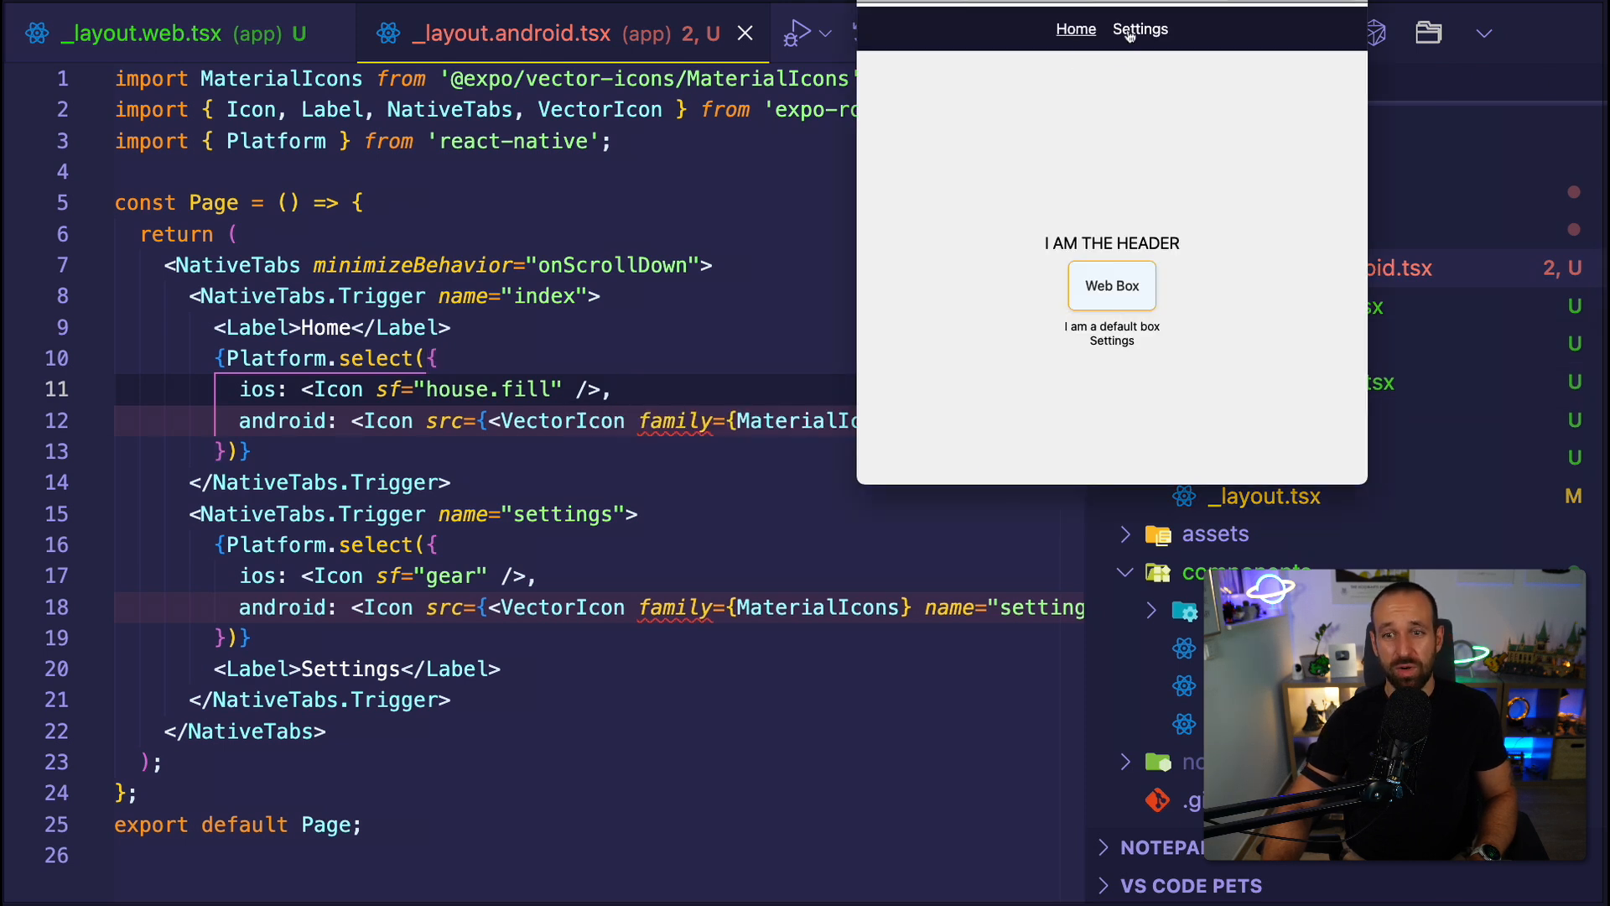
pyautogui.click(1140, 28)
pyautogui.click(1075, 30)
pyautogui.click(676, 279)
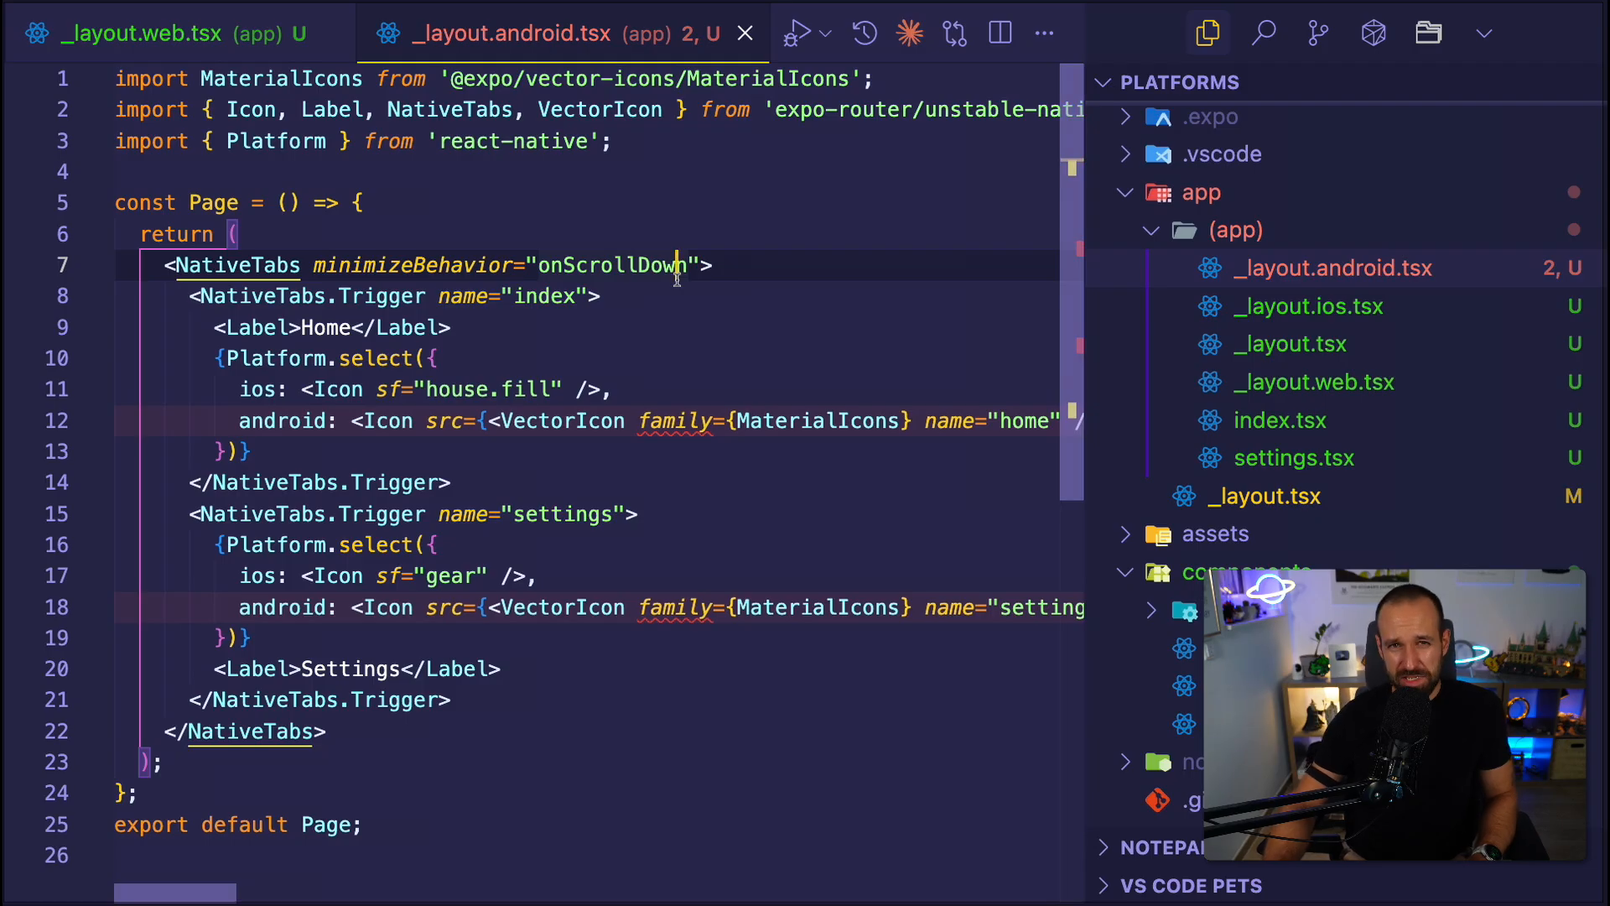
pyautogui.moveTo(1359, 286)
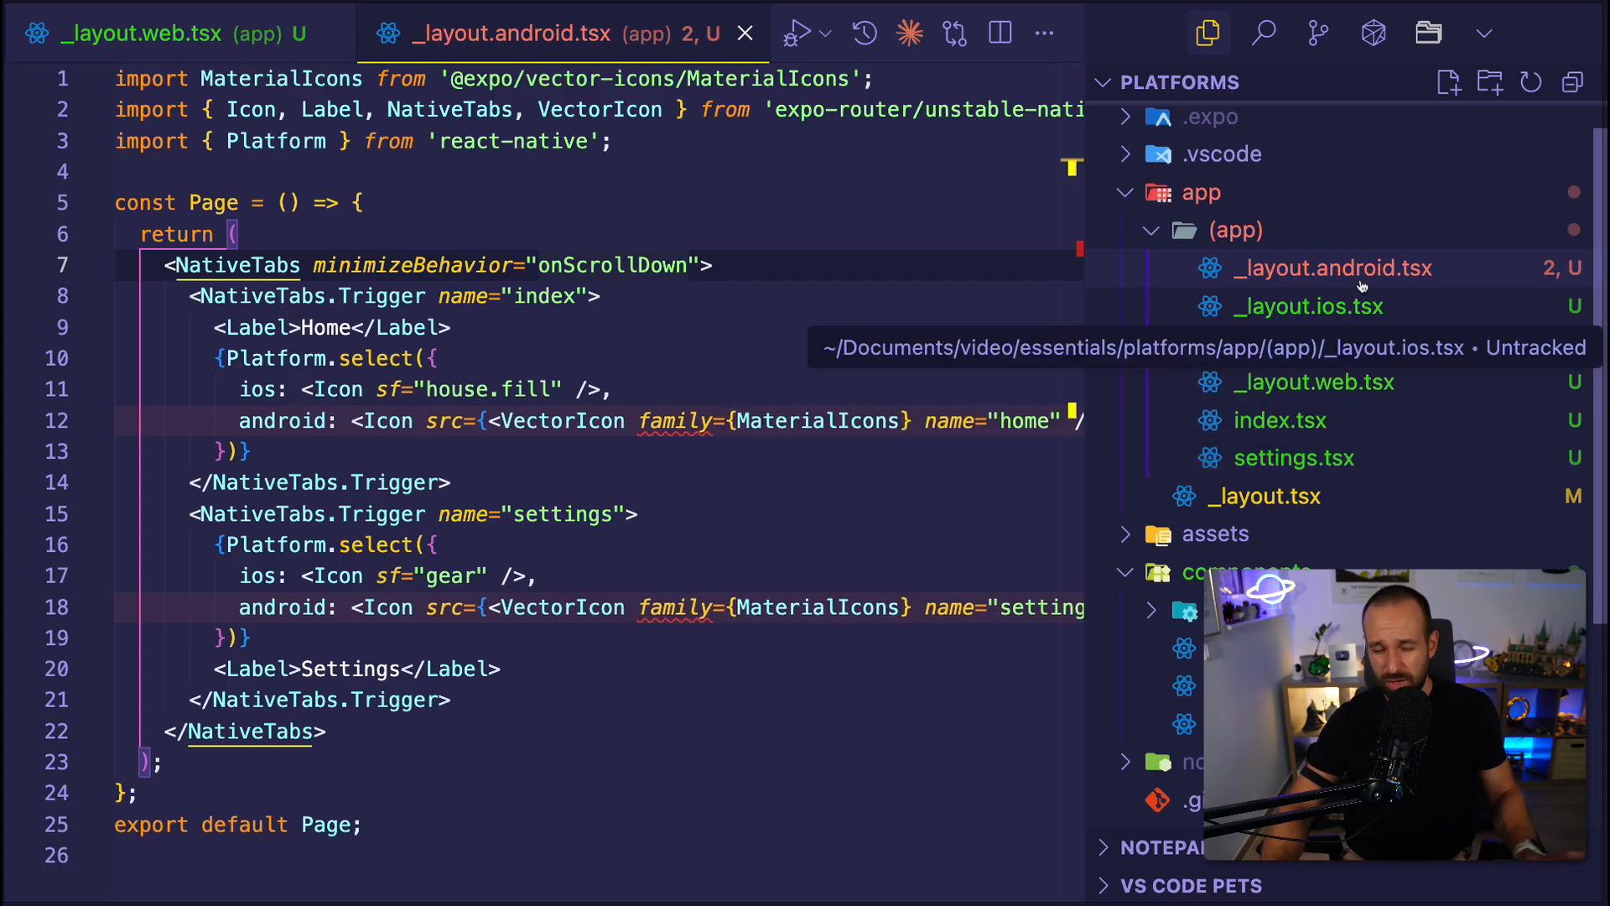
# Open _layout.web.tsx from the Explorer with its Home and Settings header links.
pyautogui.click(1321, 382)
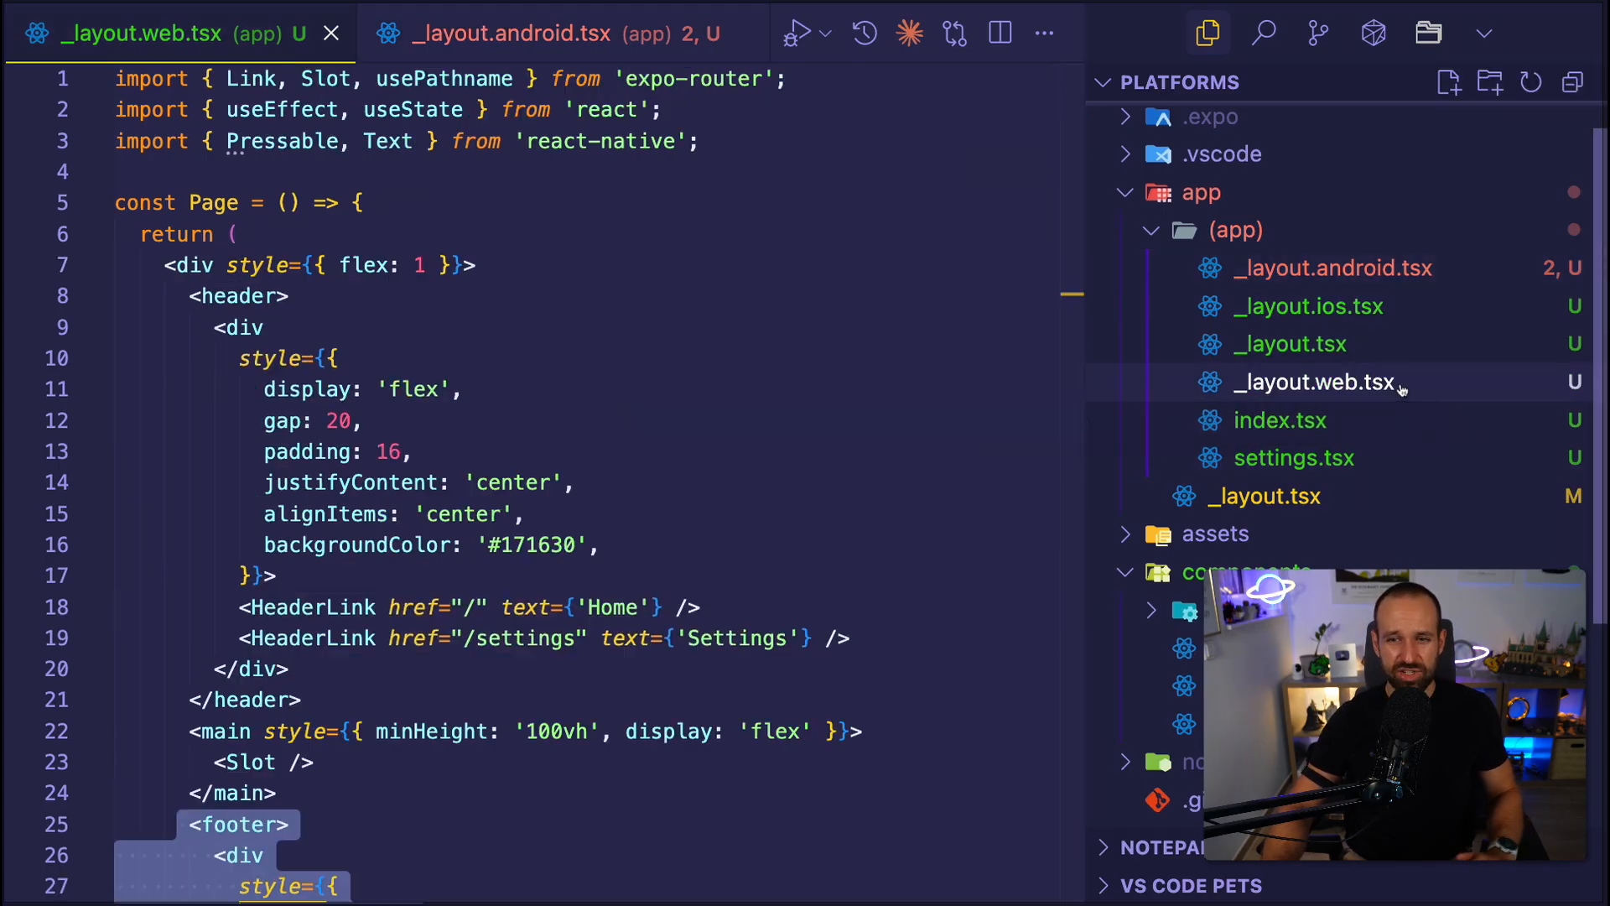
pyautogui.click(843, 440)
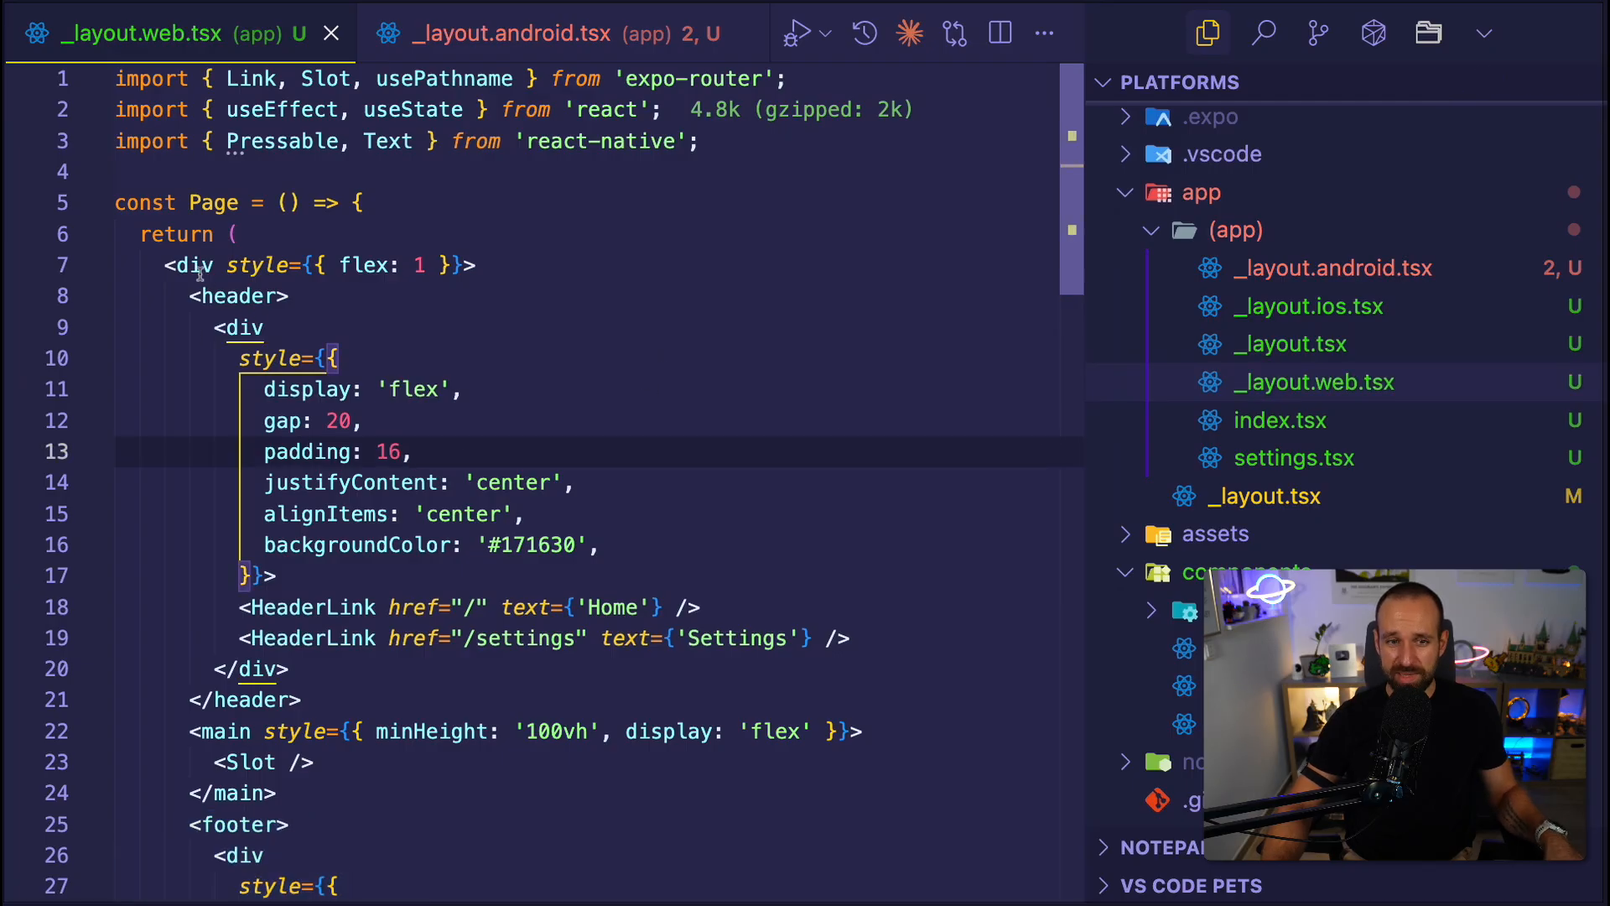
pyautogui.moveTo(165, 264); pyautogui.dragTo(442, 654)
pyautogui.click(826, 416)
pyautogui.scroll(1, 826, 415)
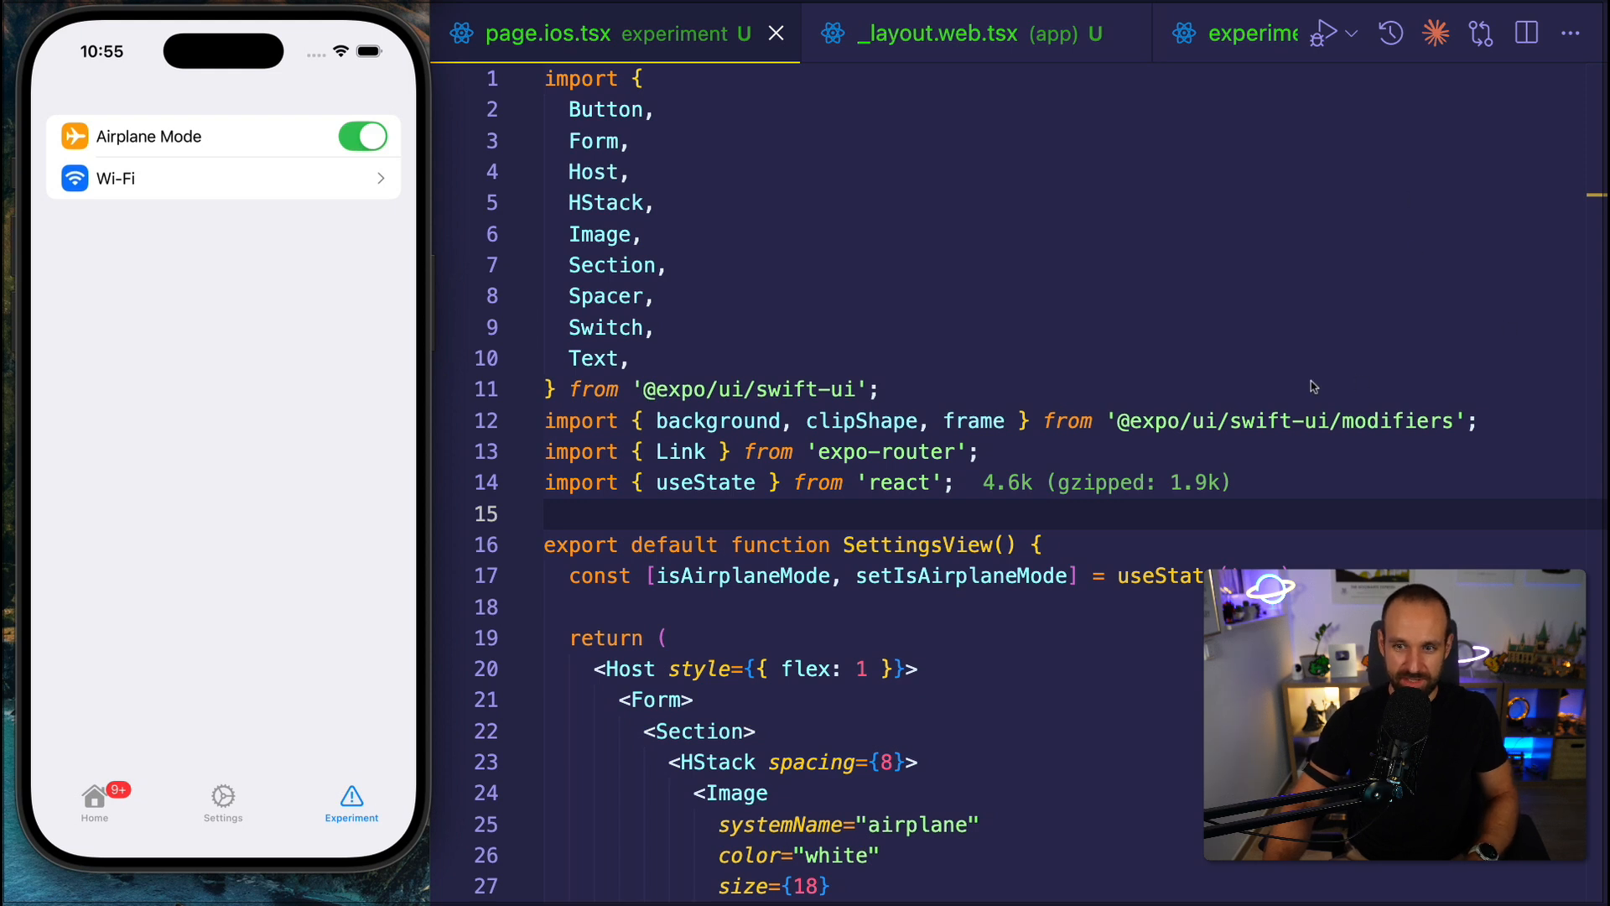
pyautogui.press('super+b')
pyautogui.press('super+b')
pyautogui.click(1229, 420)
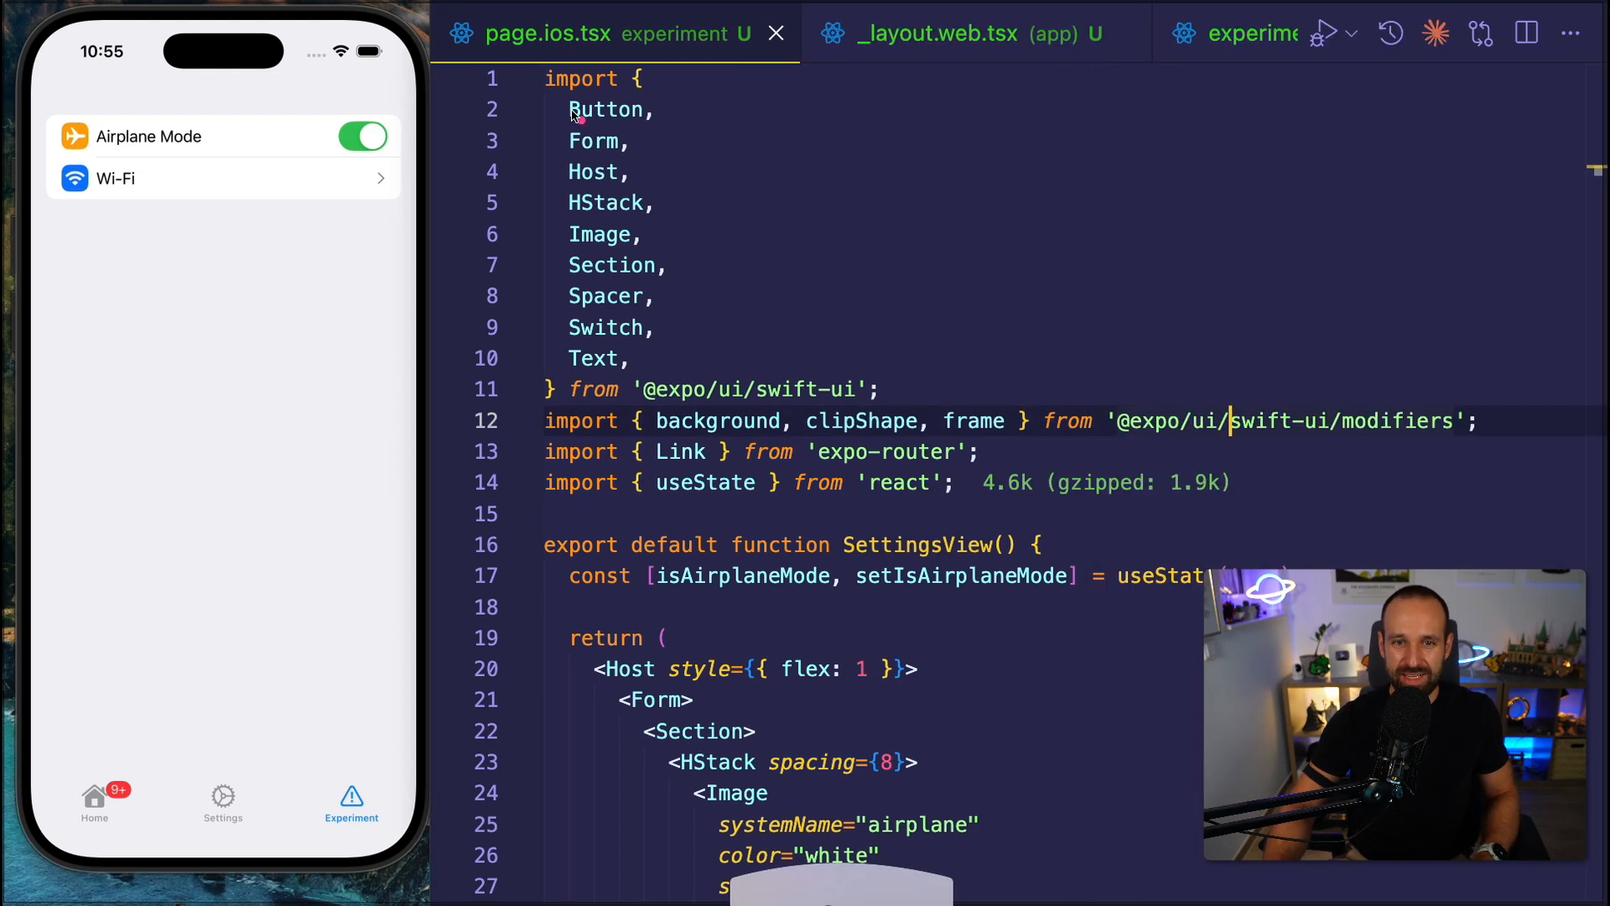
pyautogui.moveTo(535, 64)
pyautogui.mouseDown()
pyautogui.moveTo(497, 253)
pyautogui.moveTo(554, 409)
pyautogui.moveTo(919, 422)
pyautogui.mouseUp()
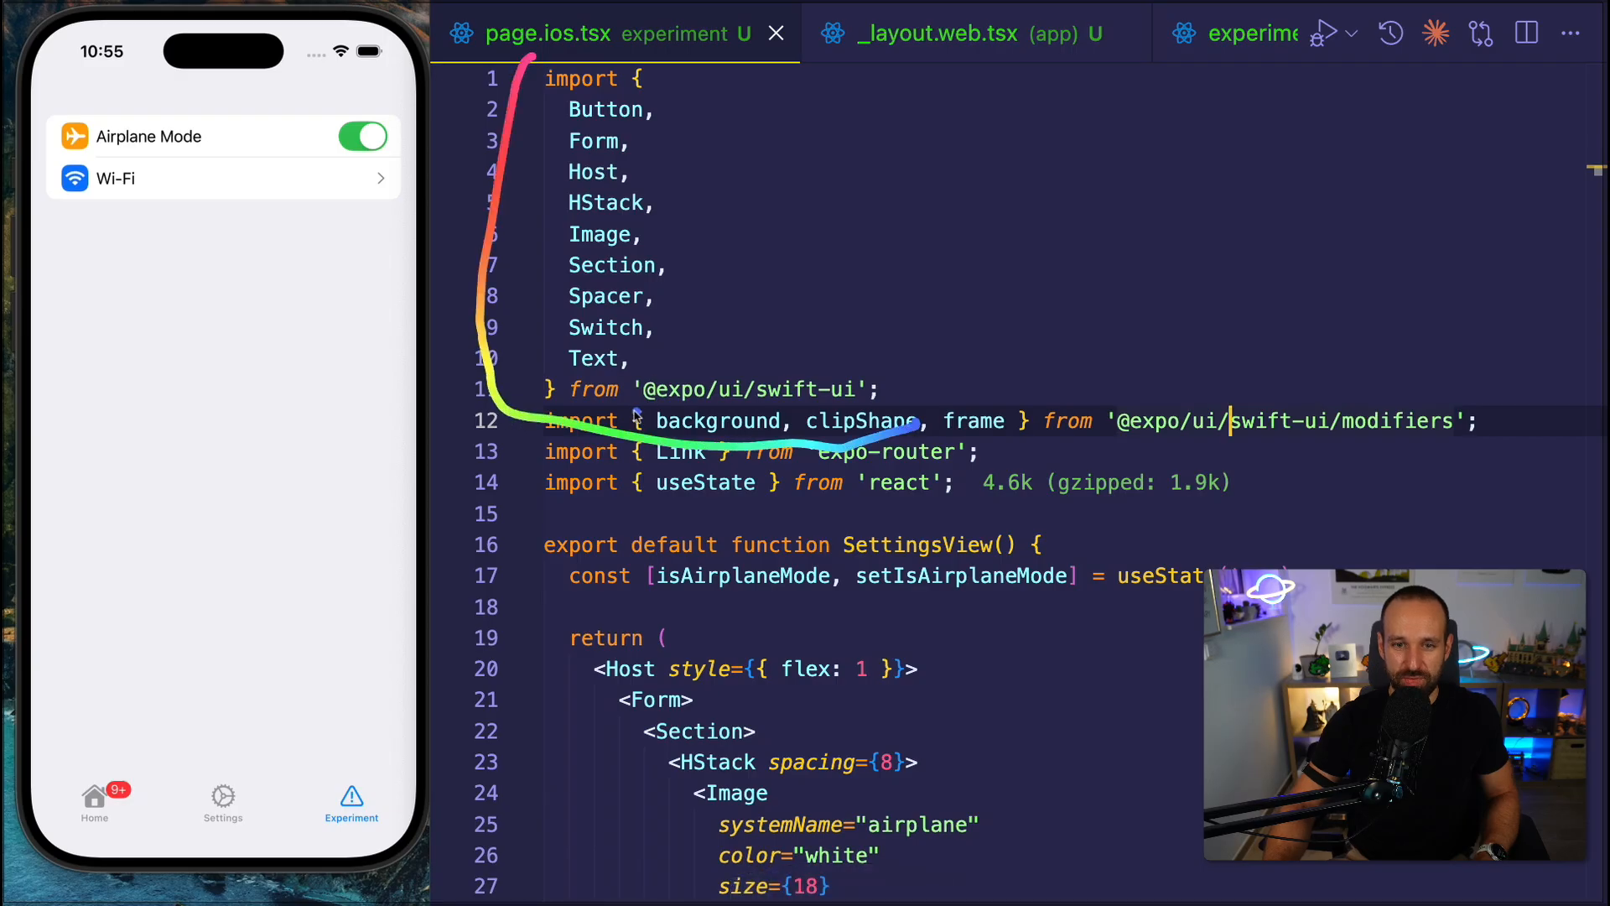
pyautogui.moveTo(638, 418); pyautogui.dragTo(868, 416)
pyautogui.moveTo(648, 374); pyautogui.dragTo(918, 360)
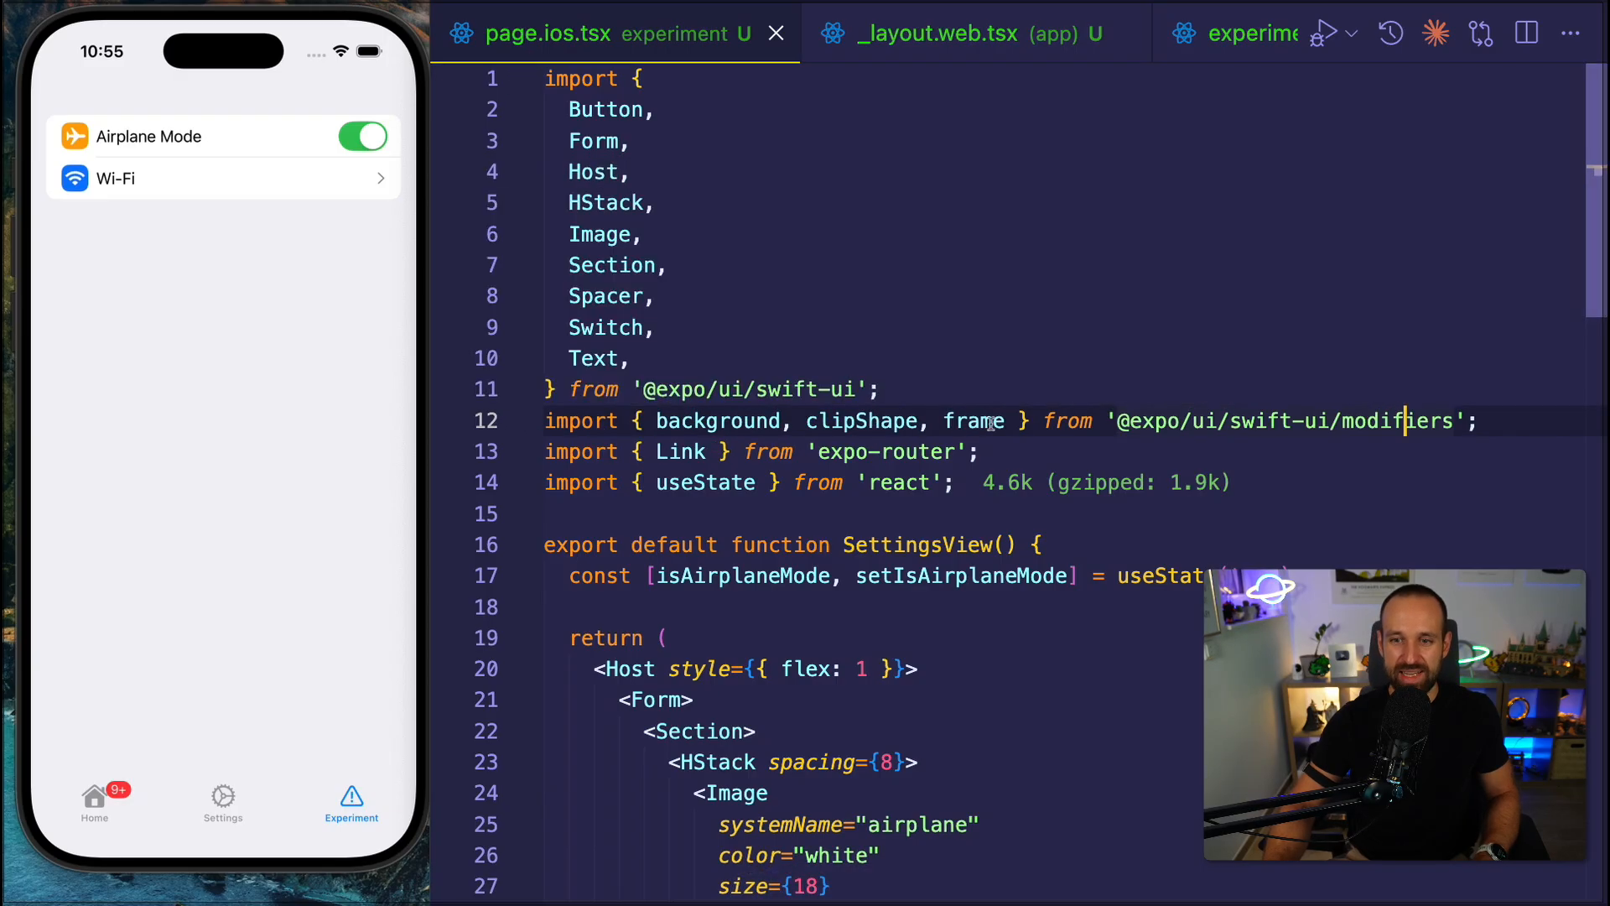
pyautogui.scroll(-3, 949, 395)
pyautogui.scroll(-3, 950, 392)
pyautogui.scroll(-2, 954, 394)
pyautogui.scroll(-2, 956, 393)
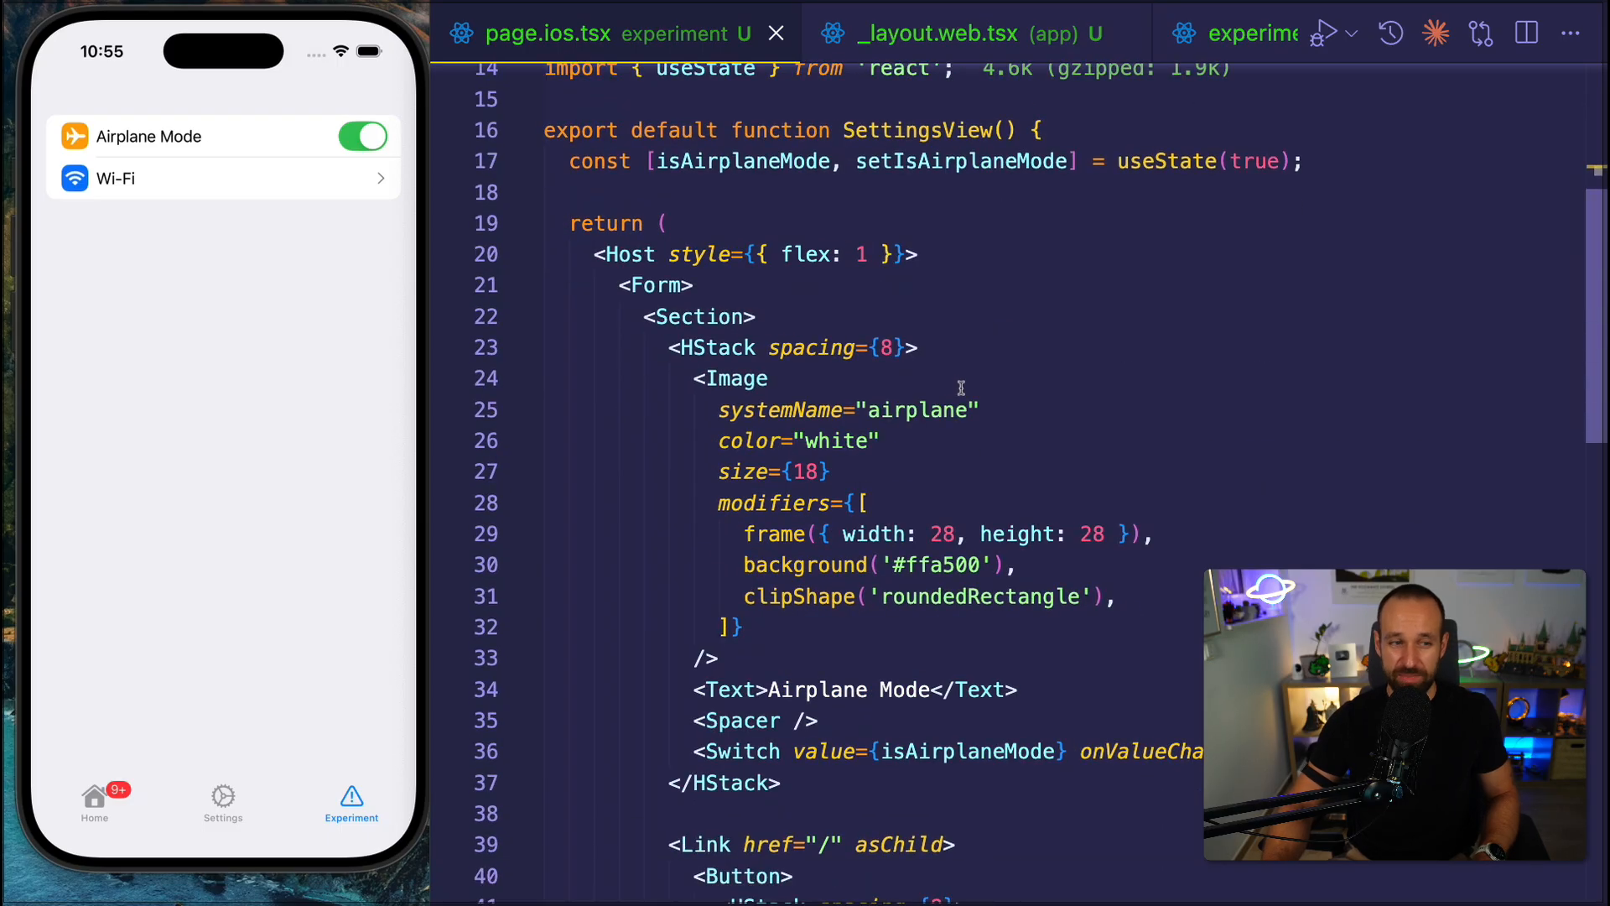
pyautogui.press('super+Tab')
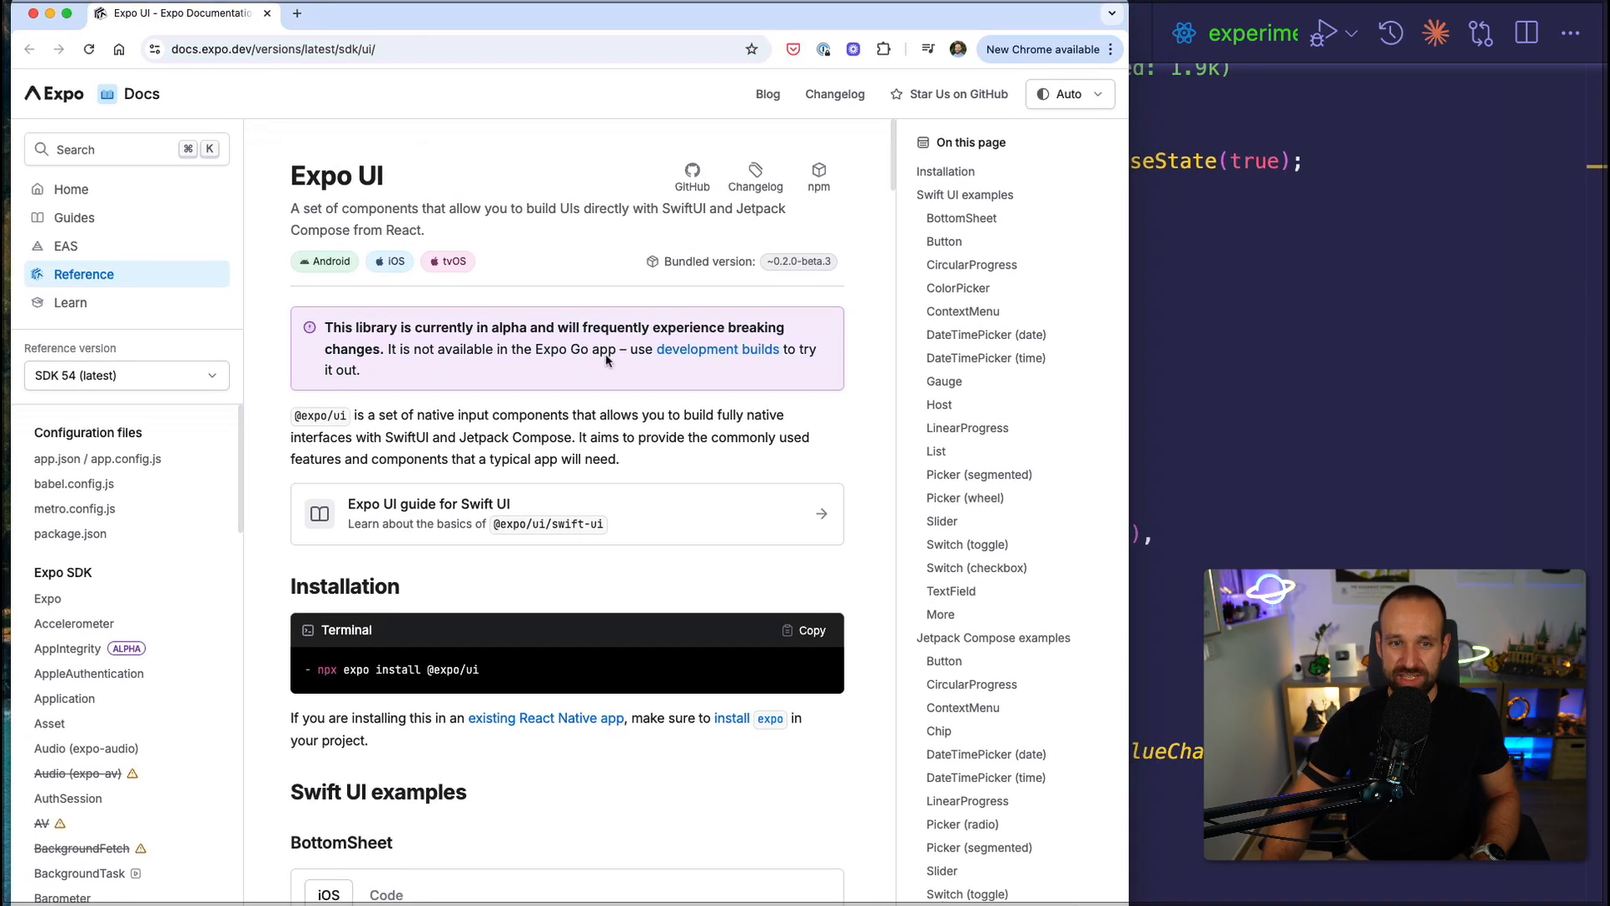
pyautogui.scroll(-1, 519, 615)
pyautogui.scroll(-5, 520, 615)
pyautogui.scroll(-3, 515, 618)
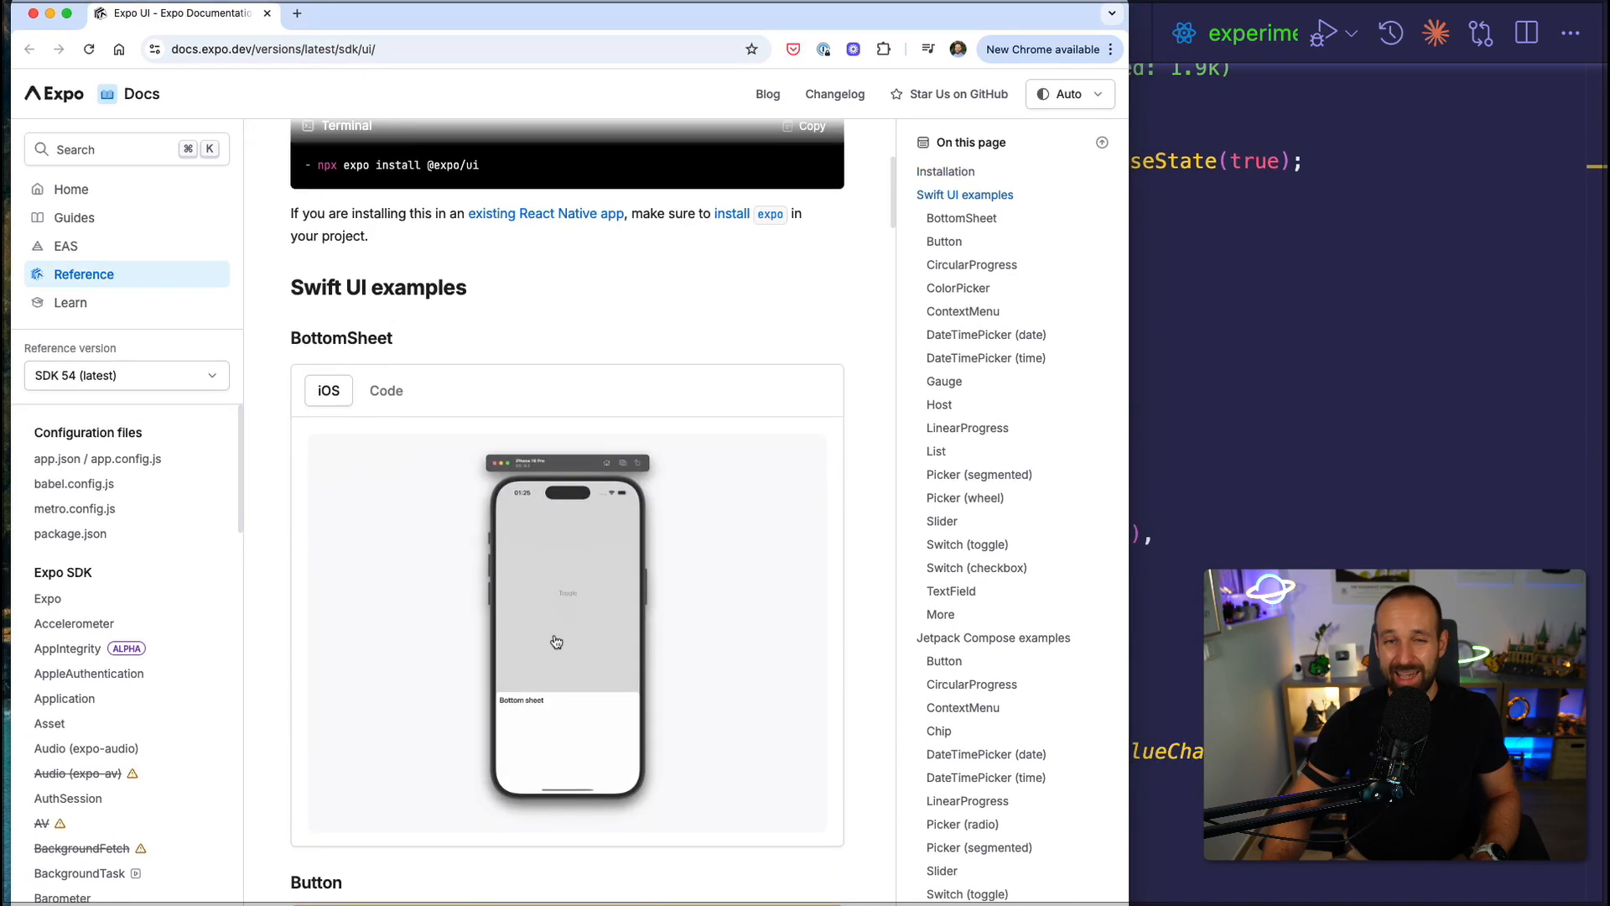
pyautogui.scroll(3, 557, 643)
pyautogui.scroll(5, 551, 637)
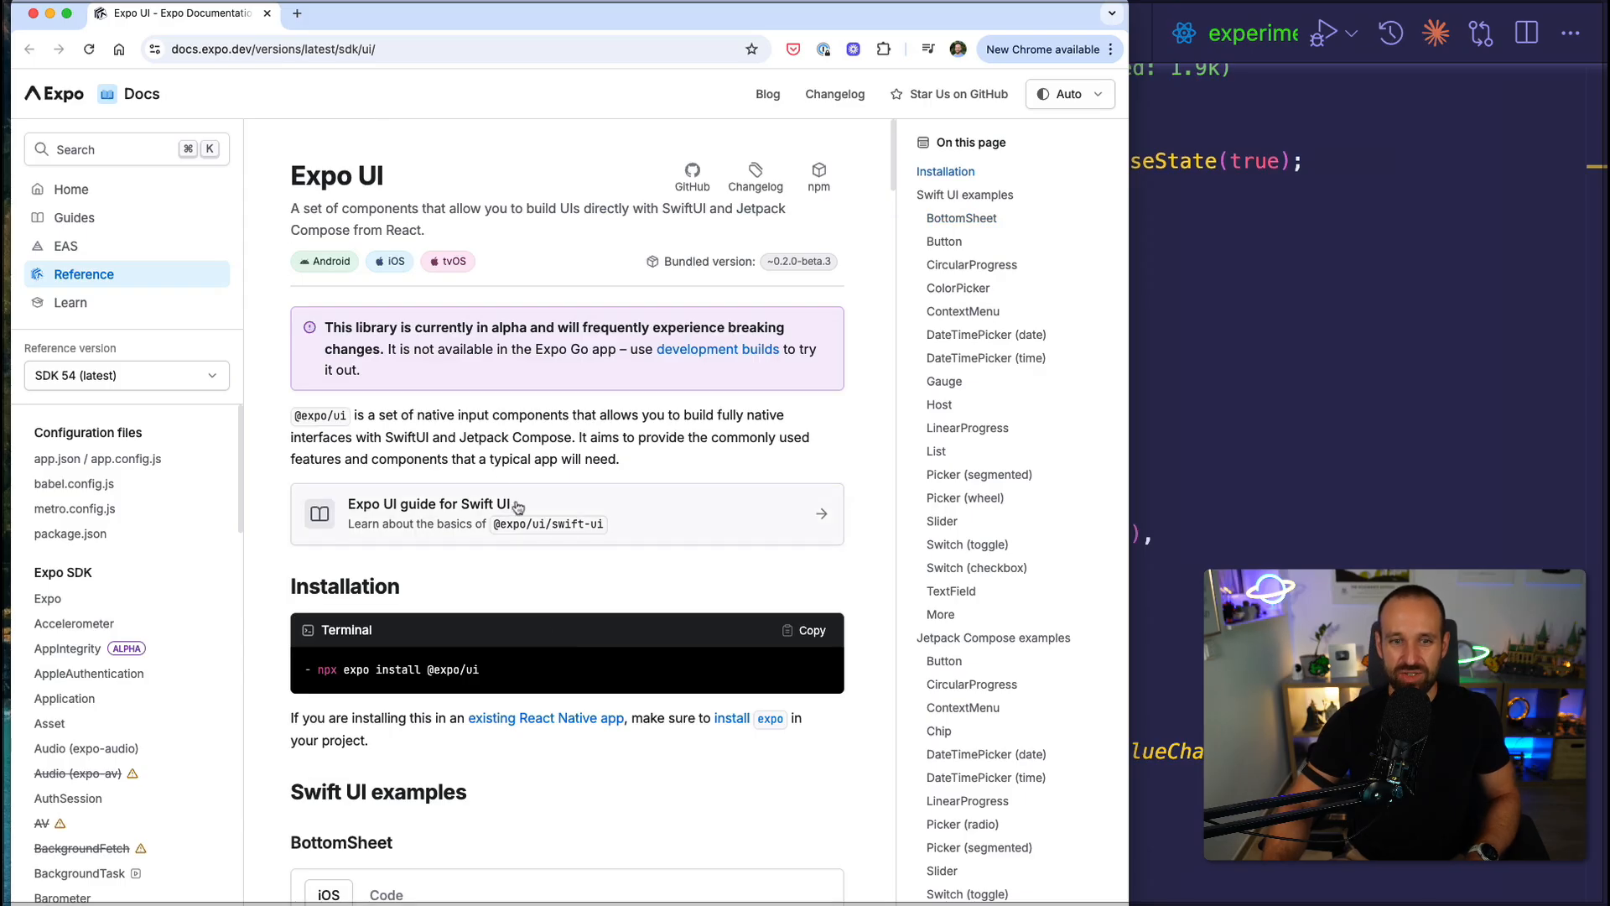
pyautogui.moveTo(385, 439); pyautogui.dragTo(566, 444)
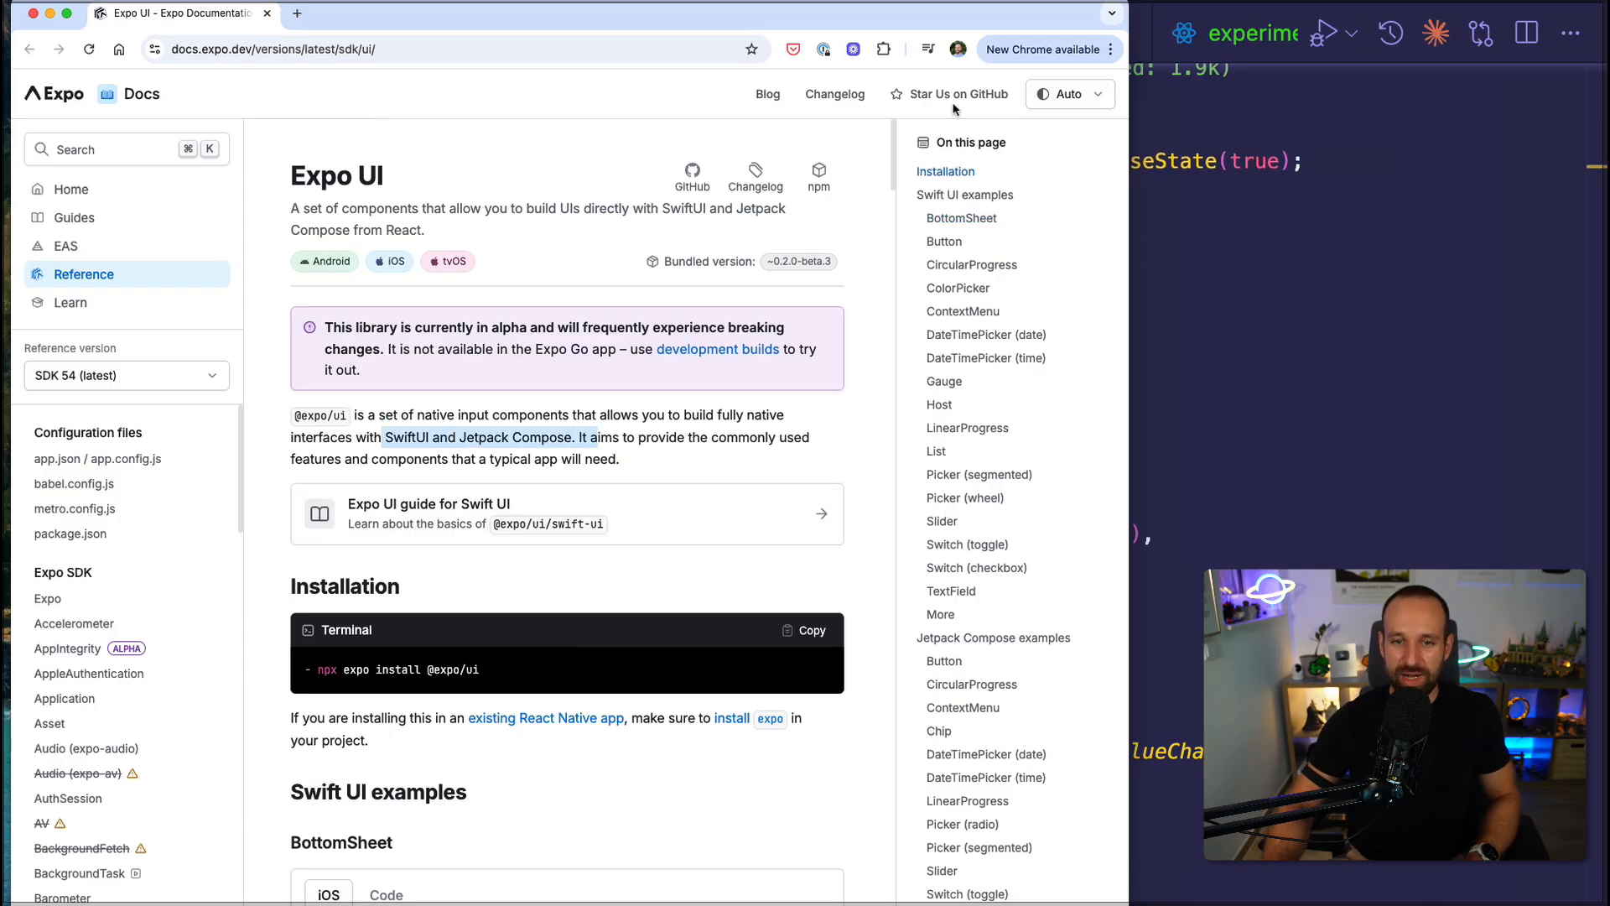
pyautogui.press('super+w')
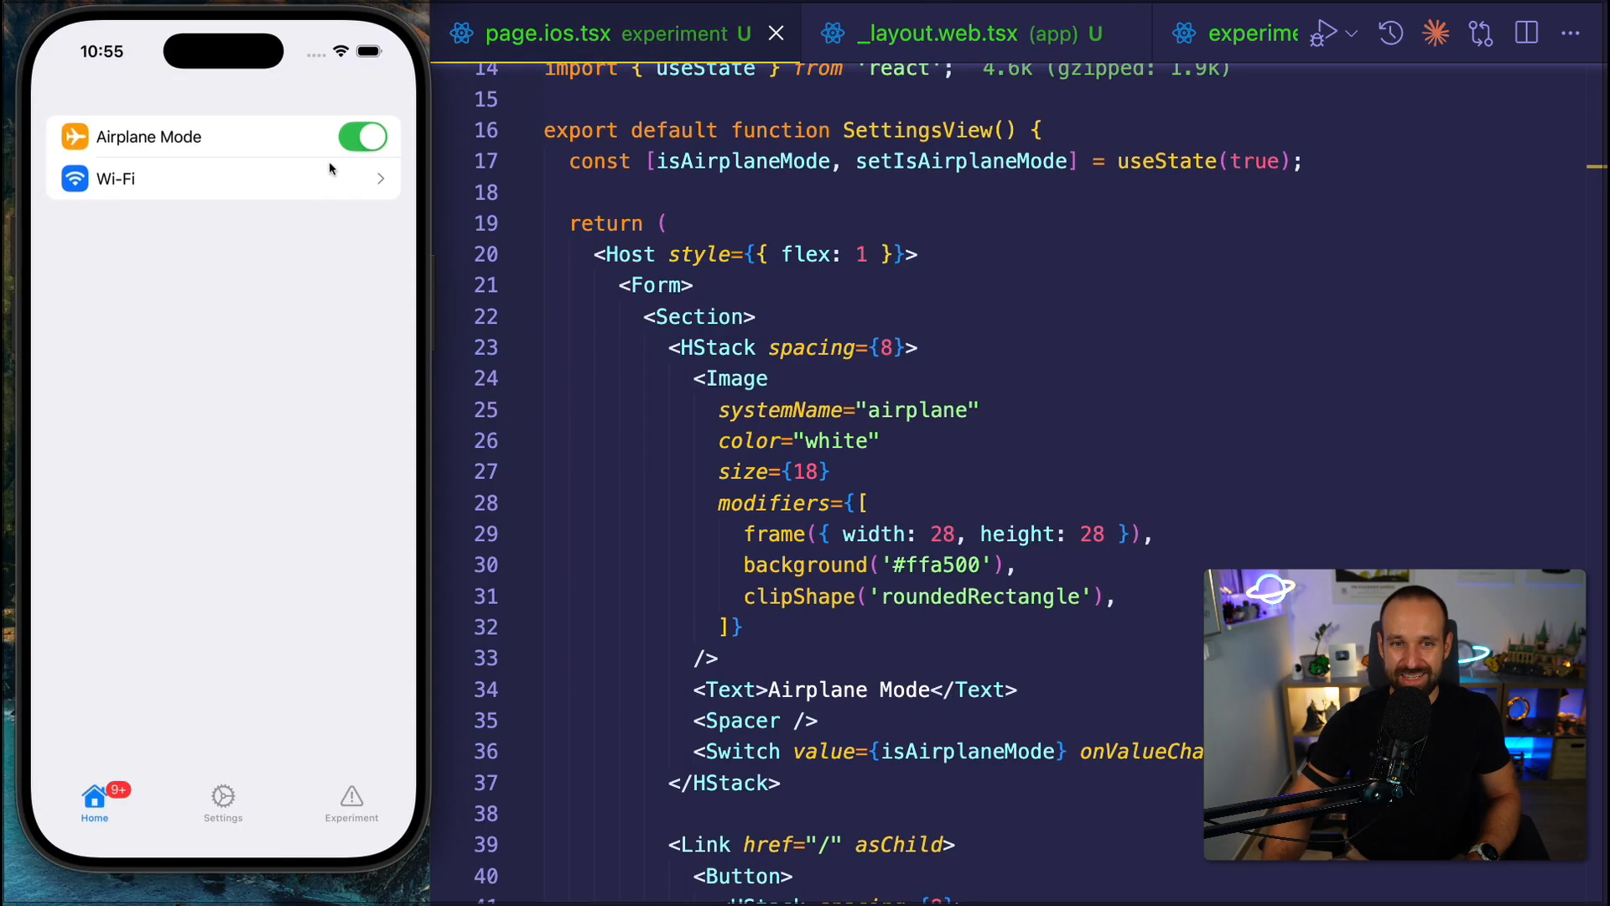
# Switch the iOS app to the Experiment tab and toggle the Airplane Mode switch in the settings form.
pyautogui.click(94, 800)
pyautogui.click(342, 799)
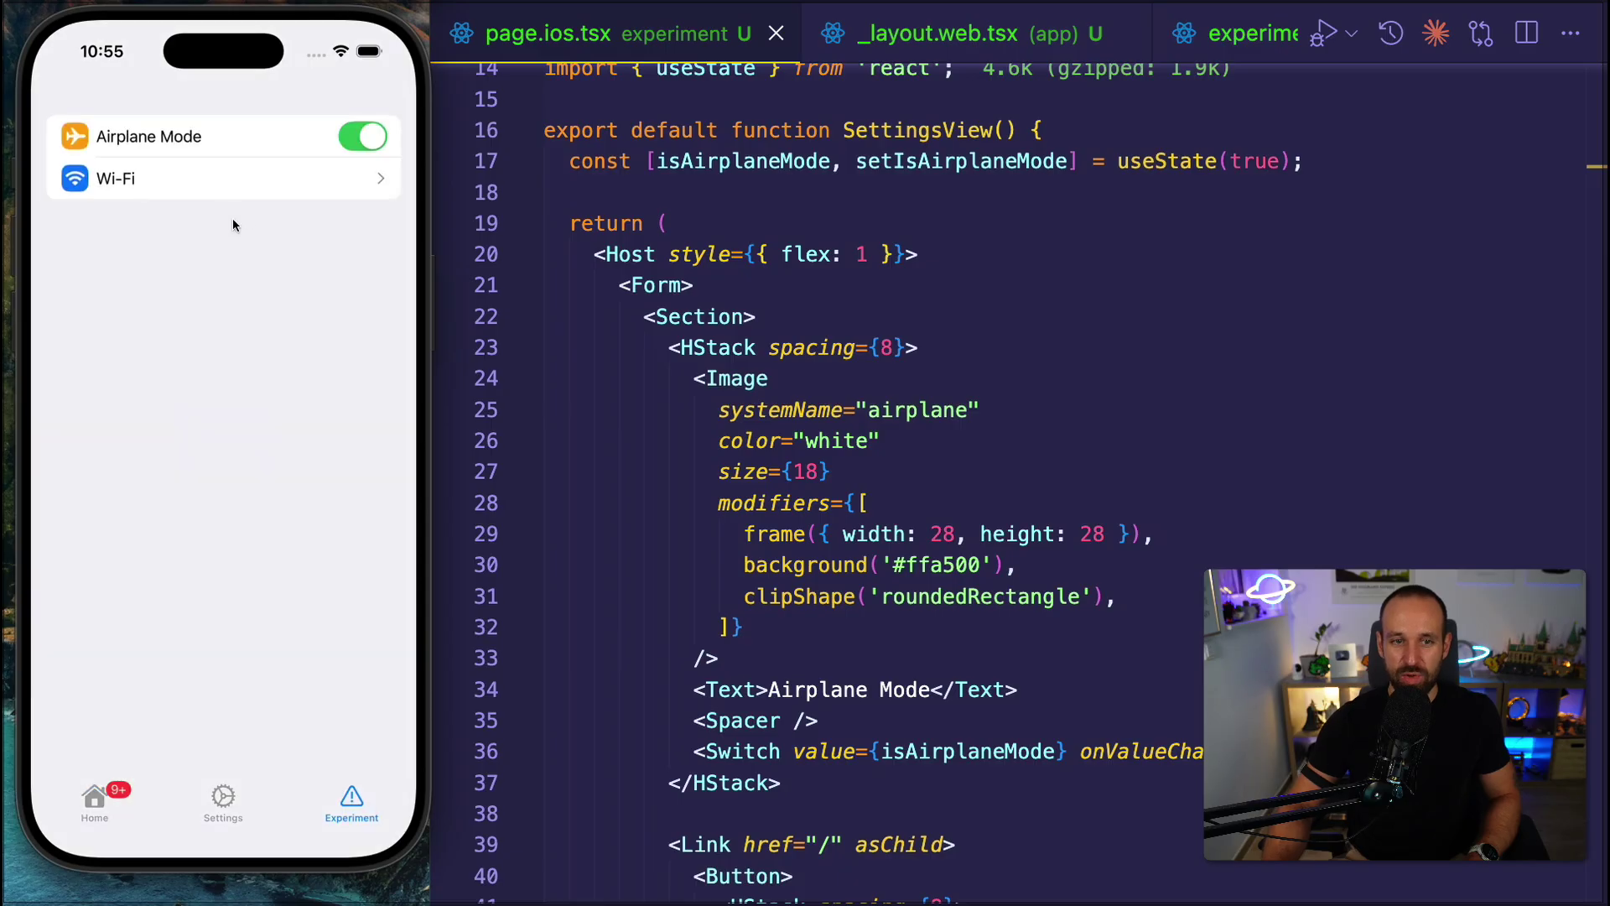
pyautogui.click(367, 137)
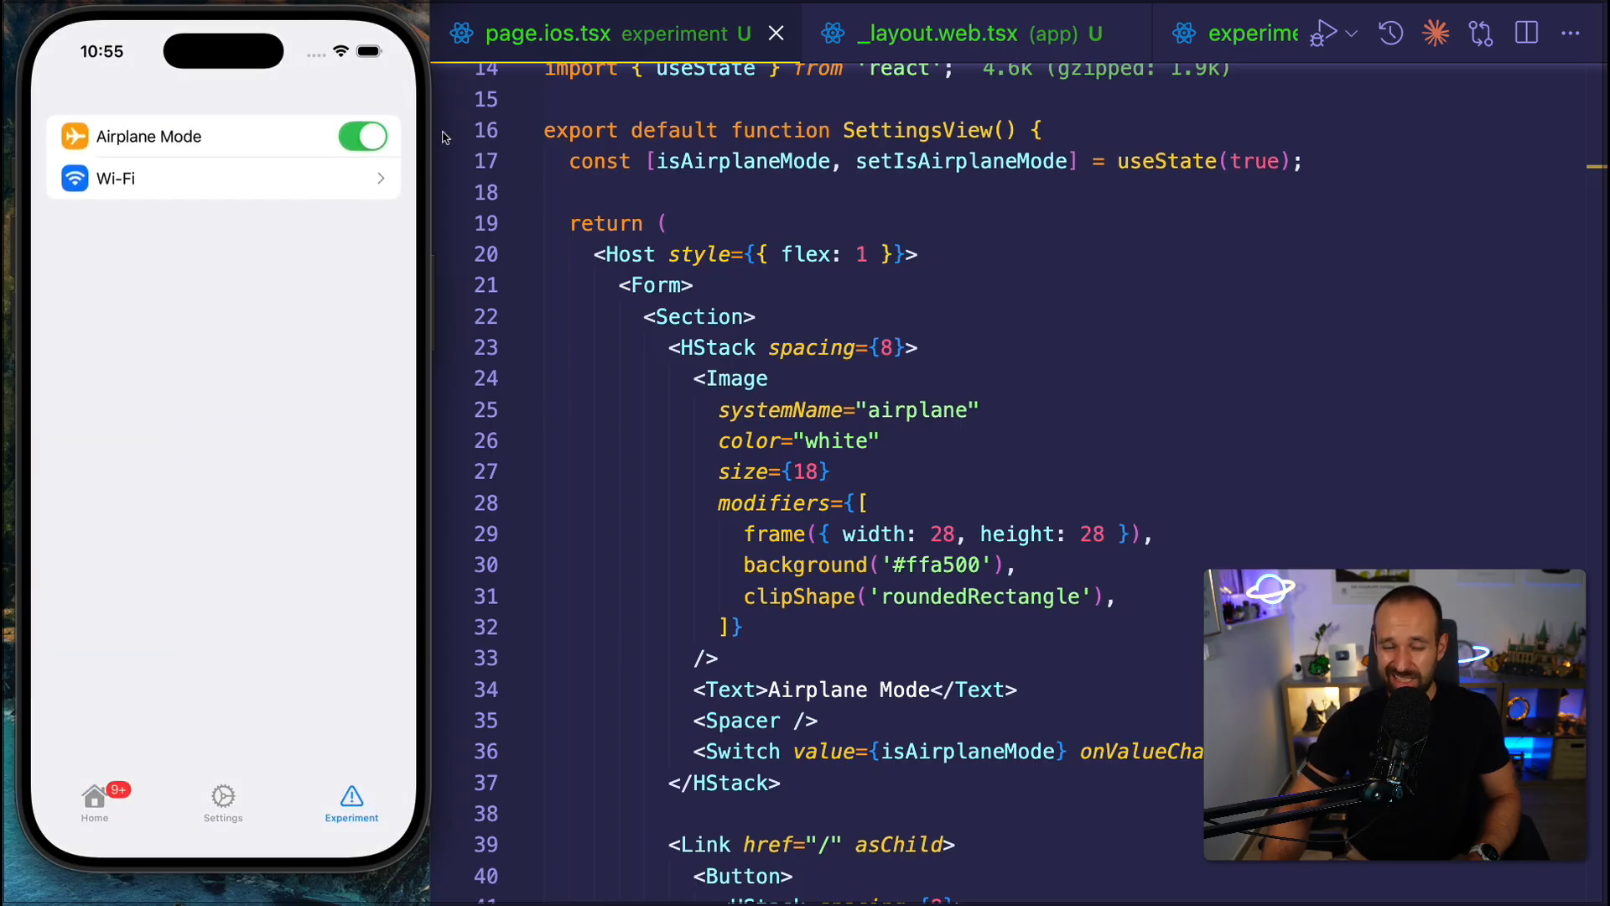
pyautogui.scroll(-4, 831, 380)
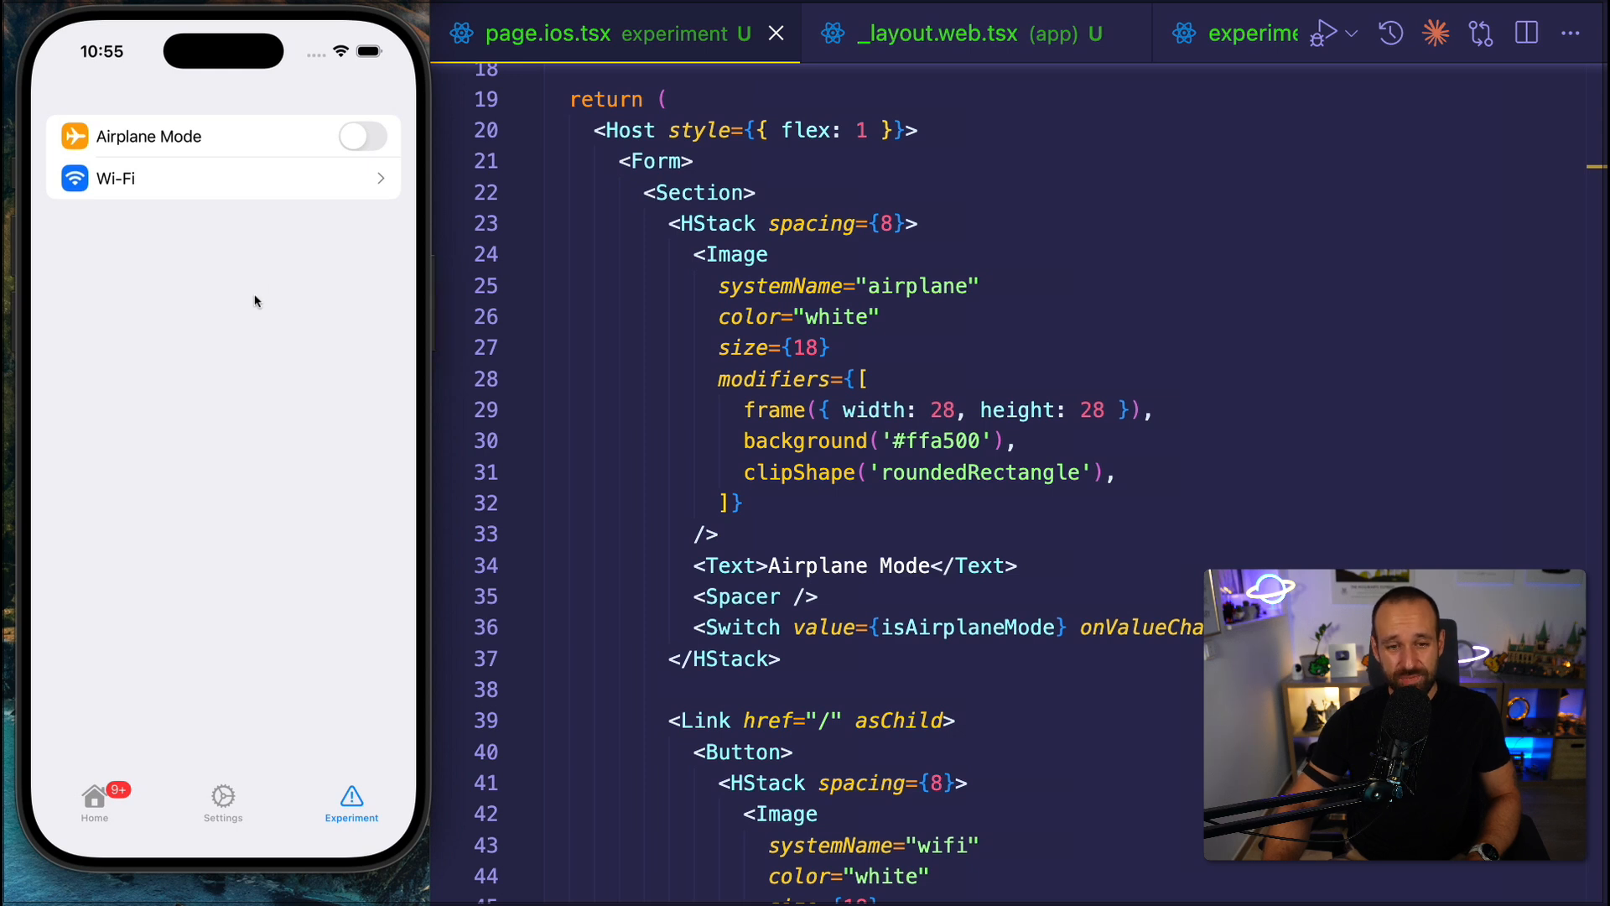
pyautogui.scroll(-6, 862, 409)
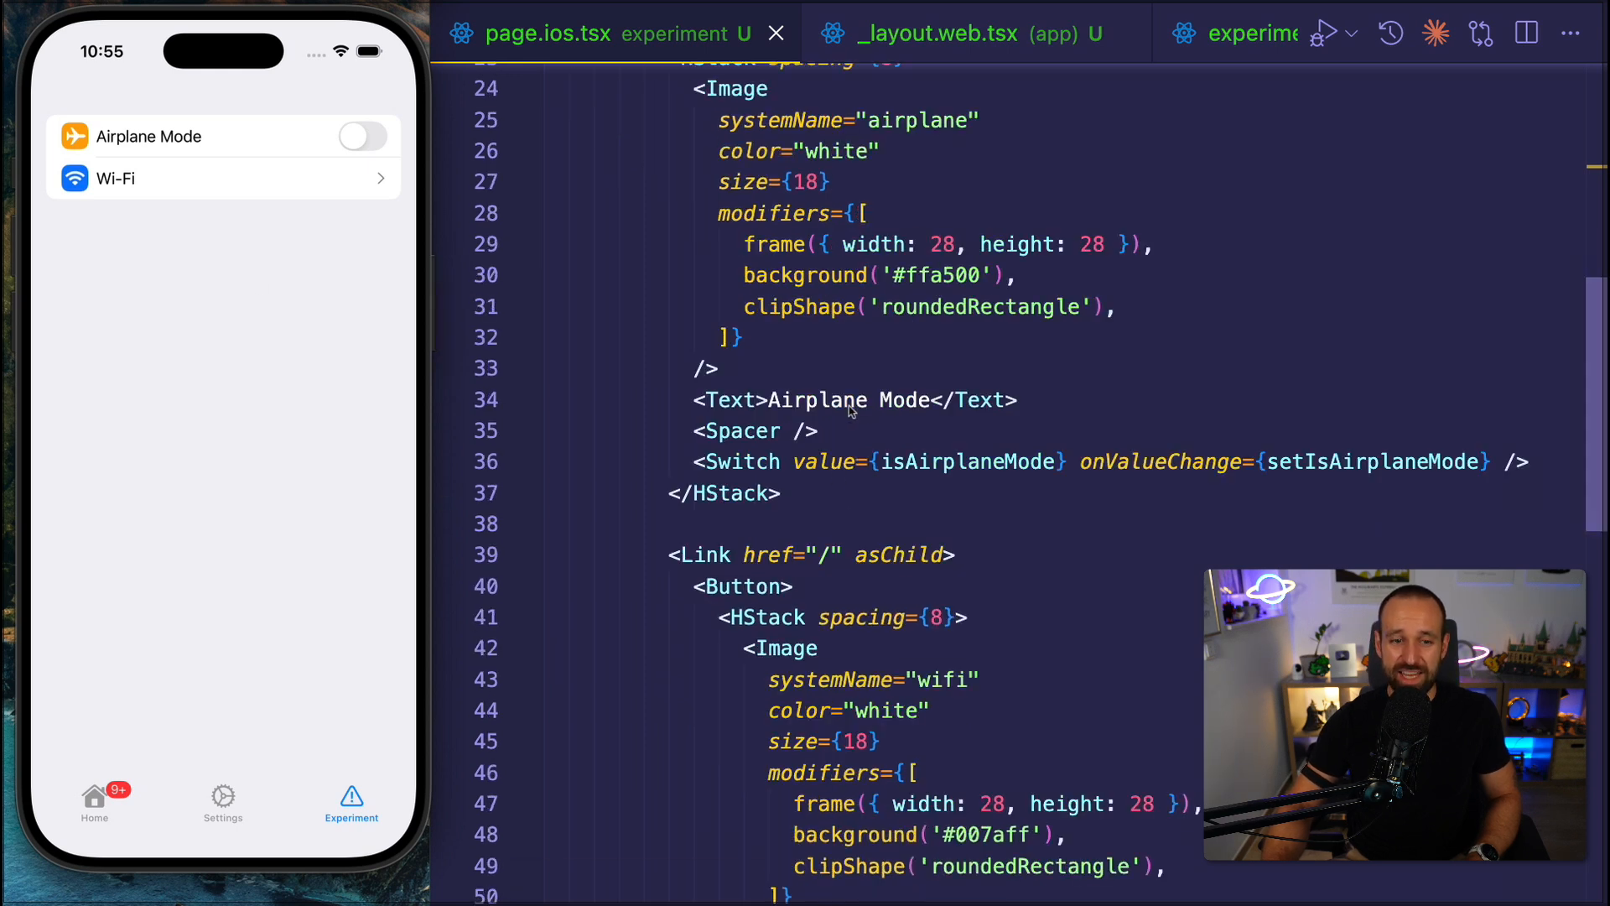
pyautogui.scroll(-6, 861, 409)
pyautogui.scroll(-5, 862, 409)
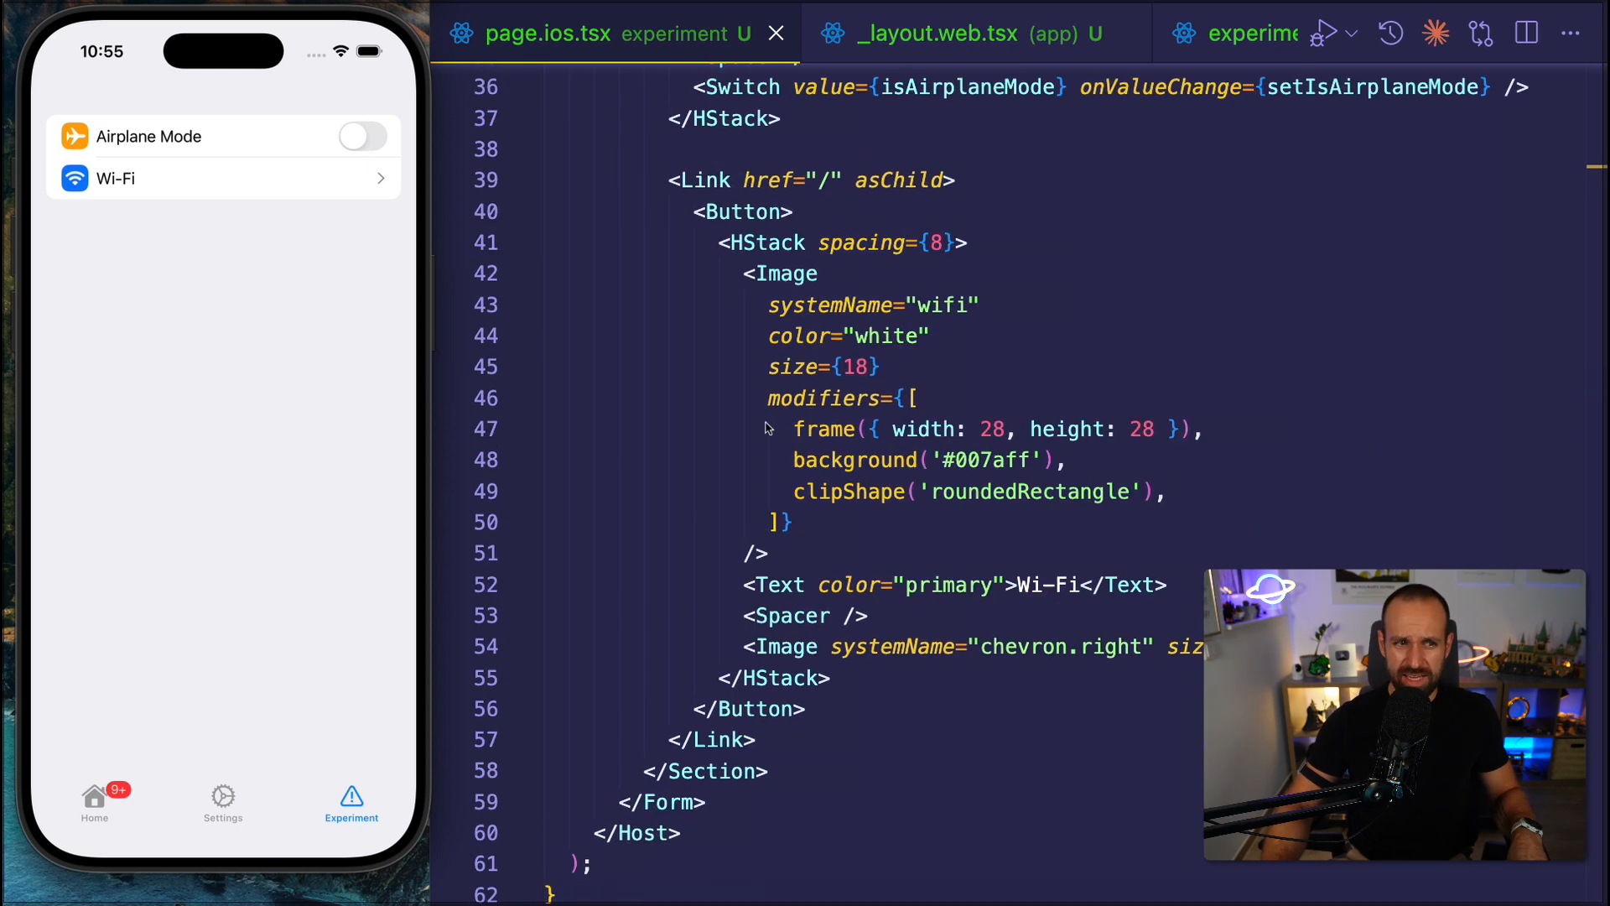
pyautogui.scroll(-5, 793, 429)
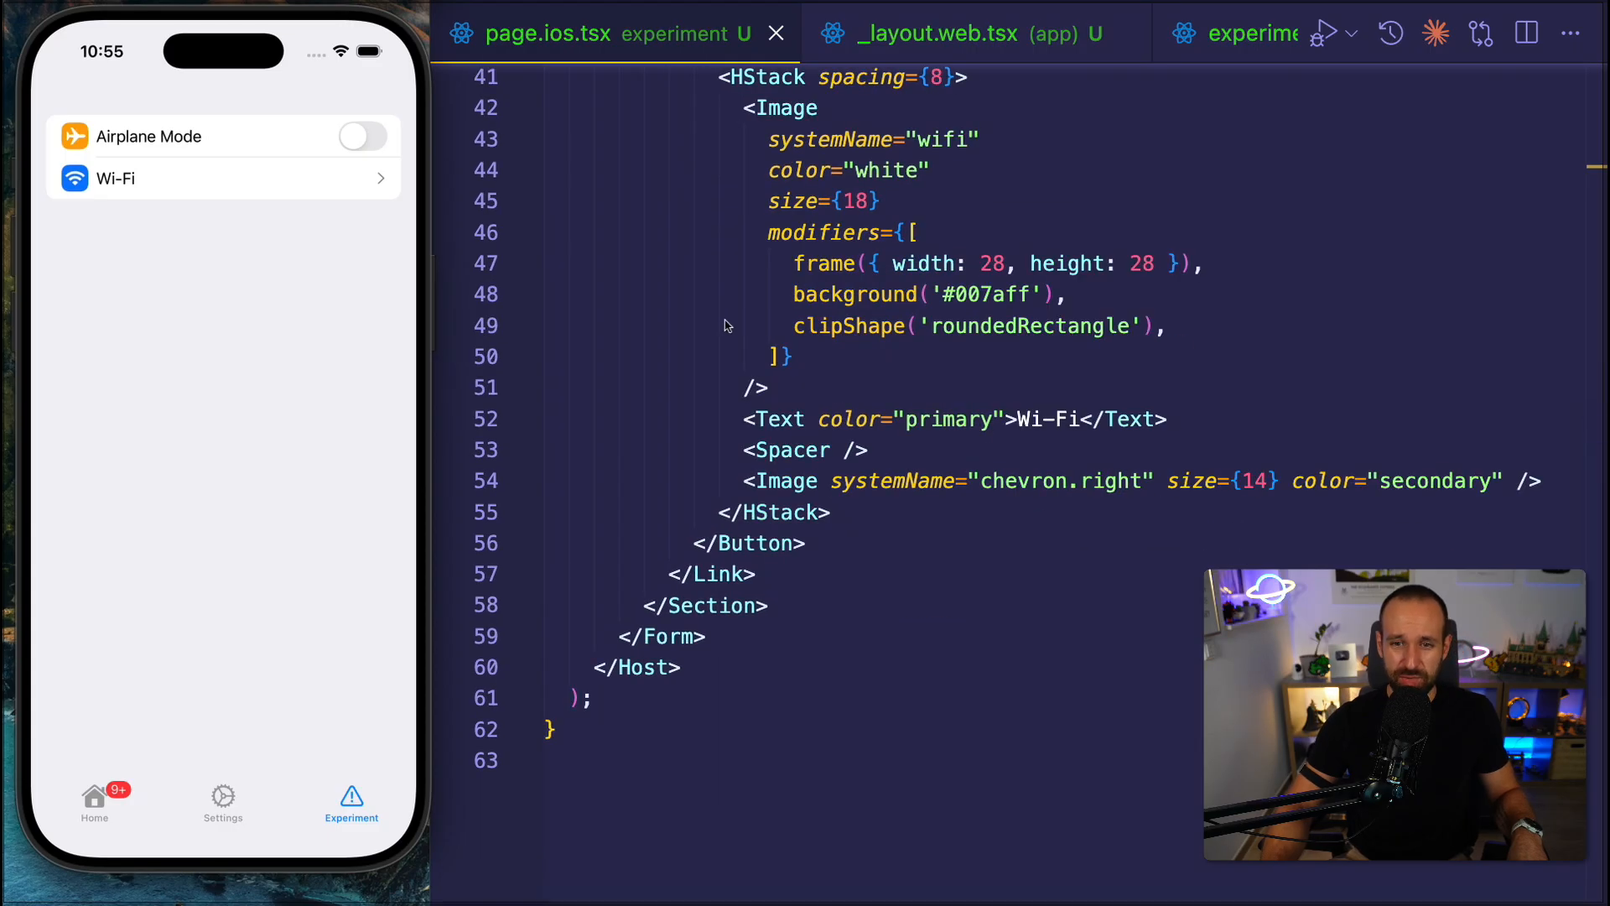
pyautogui.scroll(13, 733, 325)
pyautogui.scroll(11, 734, 324)
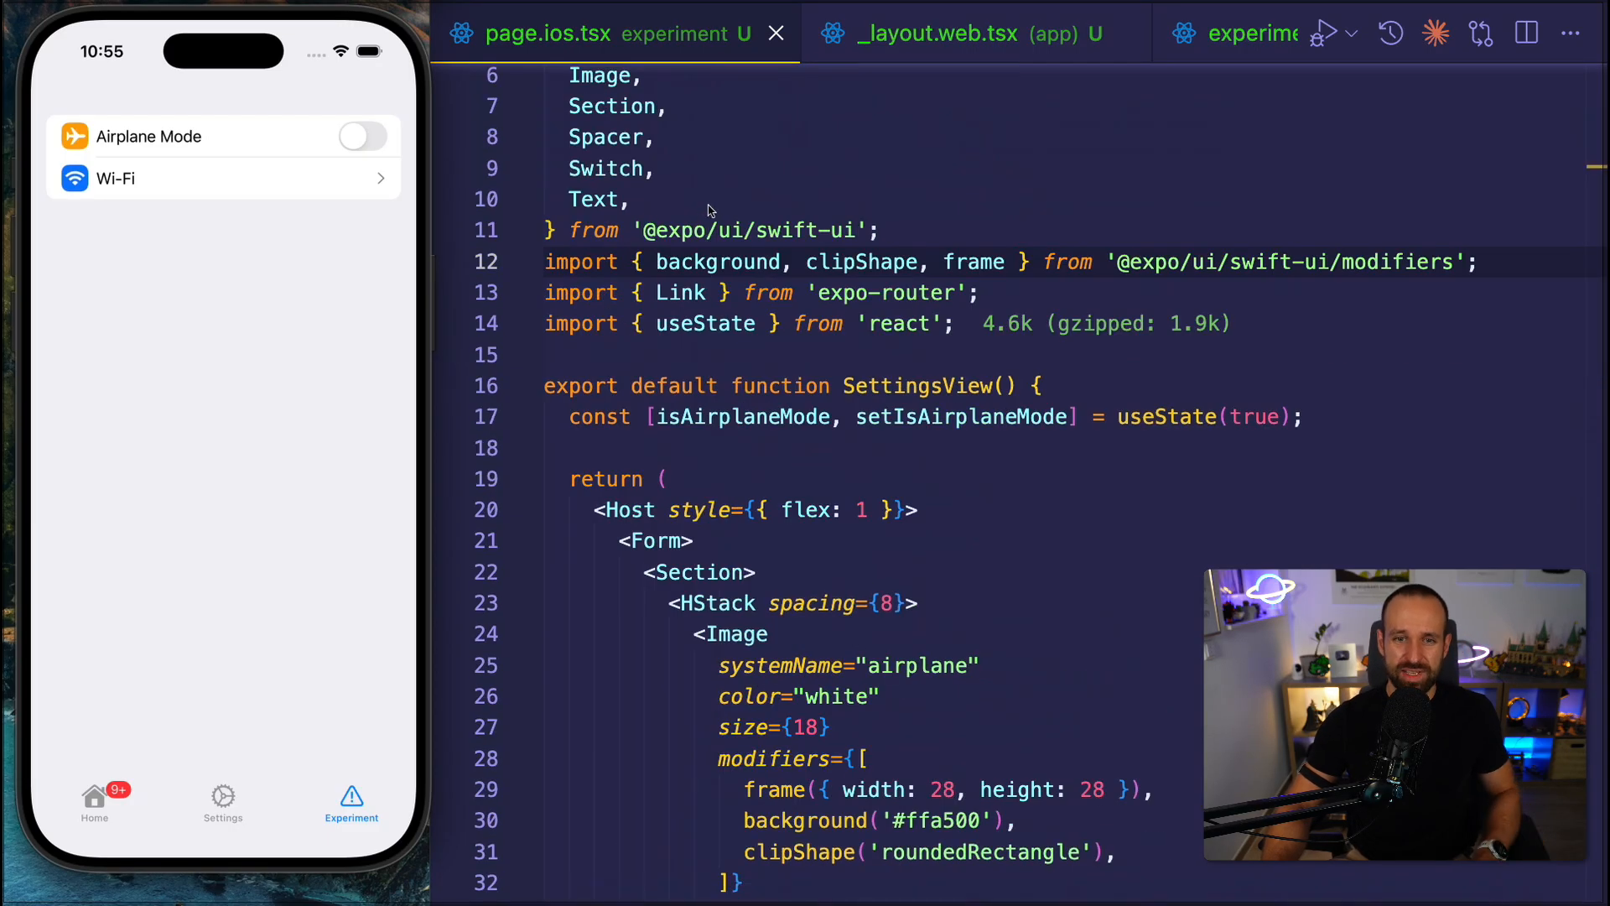
pyautogui.scroll(2, 784, 260)
pyautogui.moveTo(704, 343); pyautogui.dragTo(916, 332)
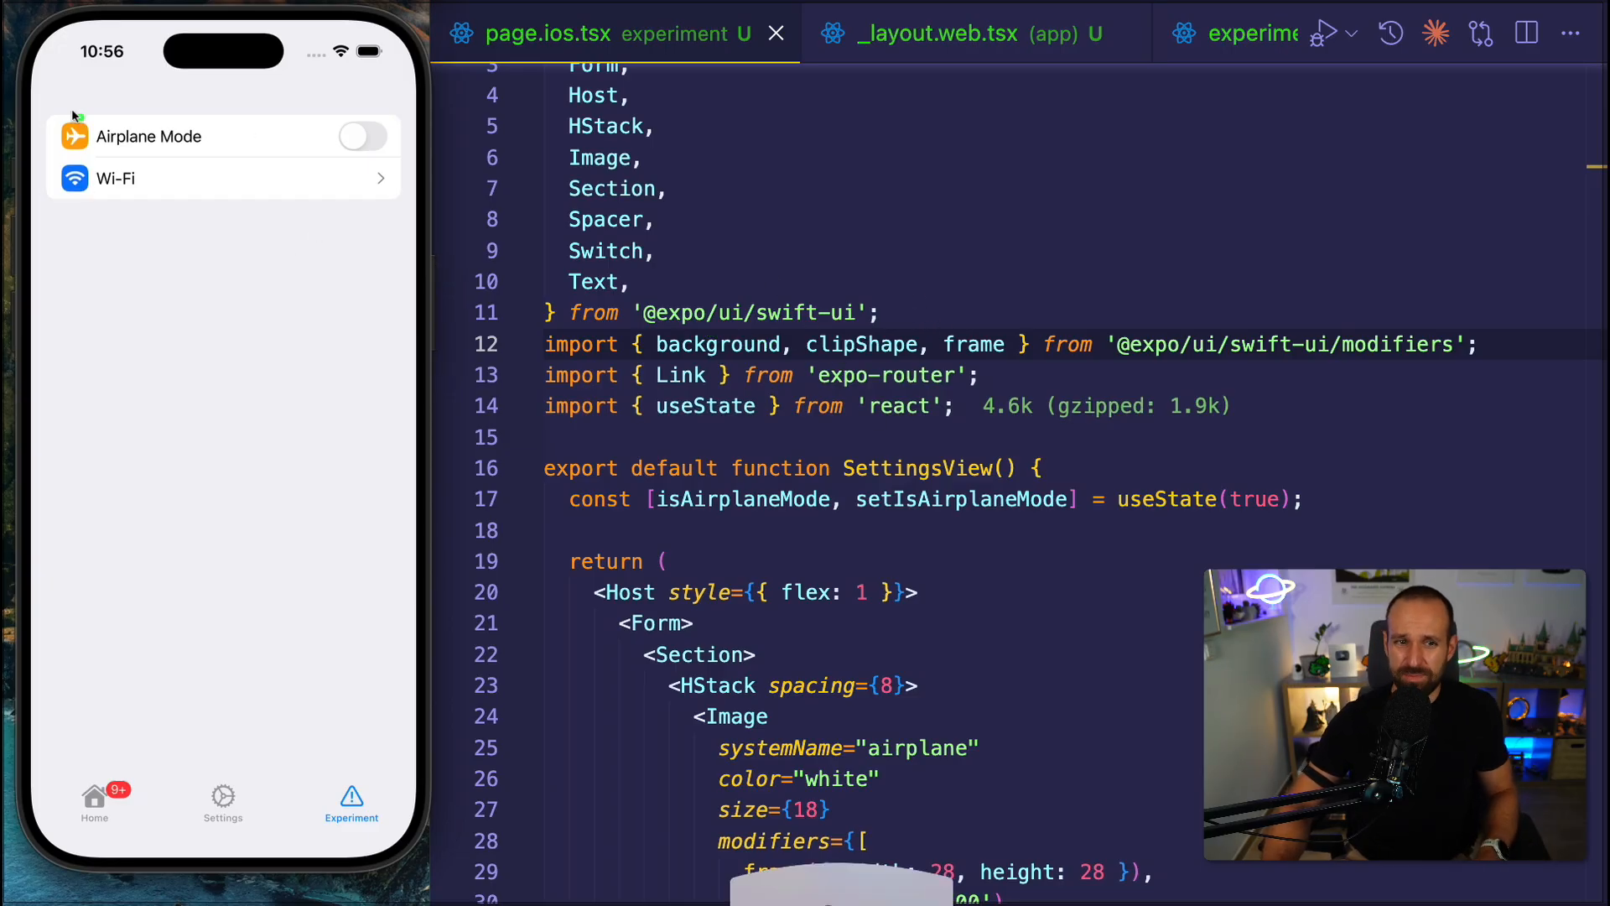
pyautogui.moveTo(45, 91); pyautogui.dragTo(18, 96)
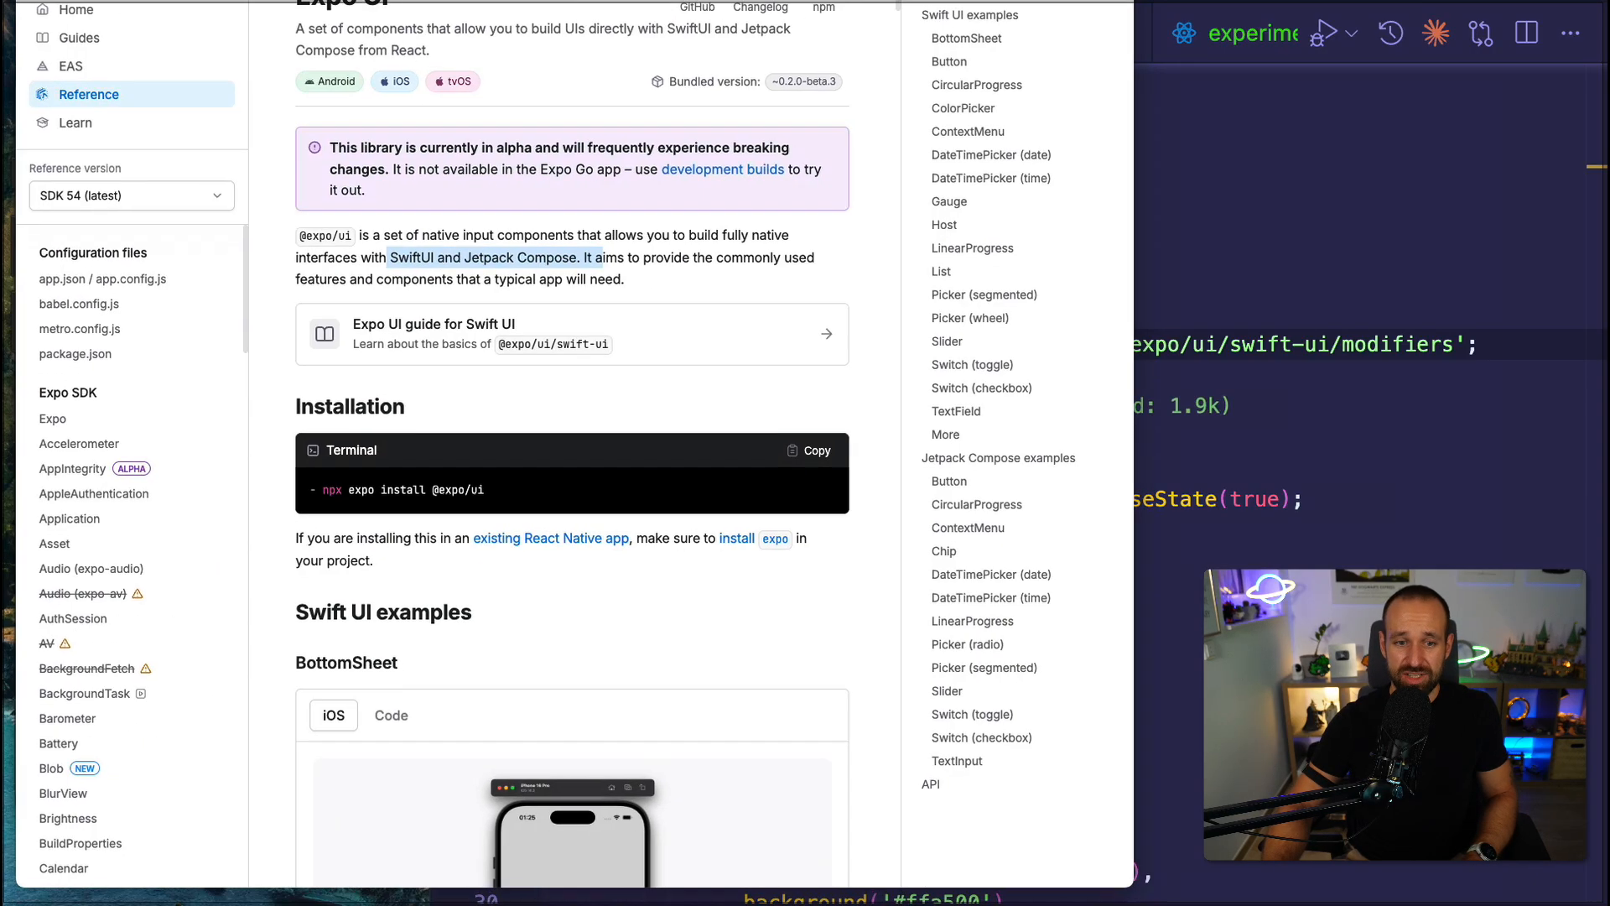
pyautogui.scroll(-3, 661, 431)
pyautogui.scroll(-3, 661, 431)
pyautogui.scroll(-3, 668, 453)
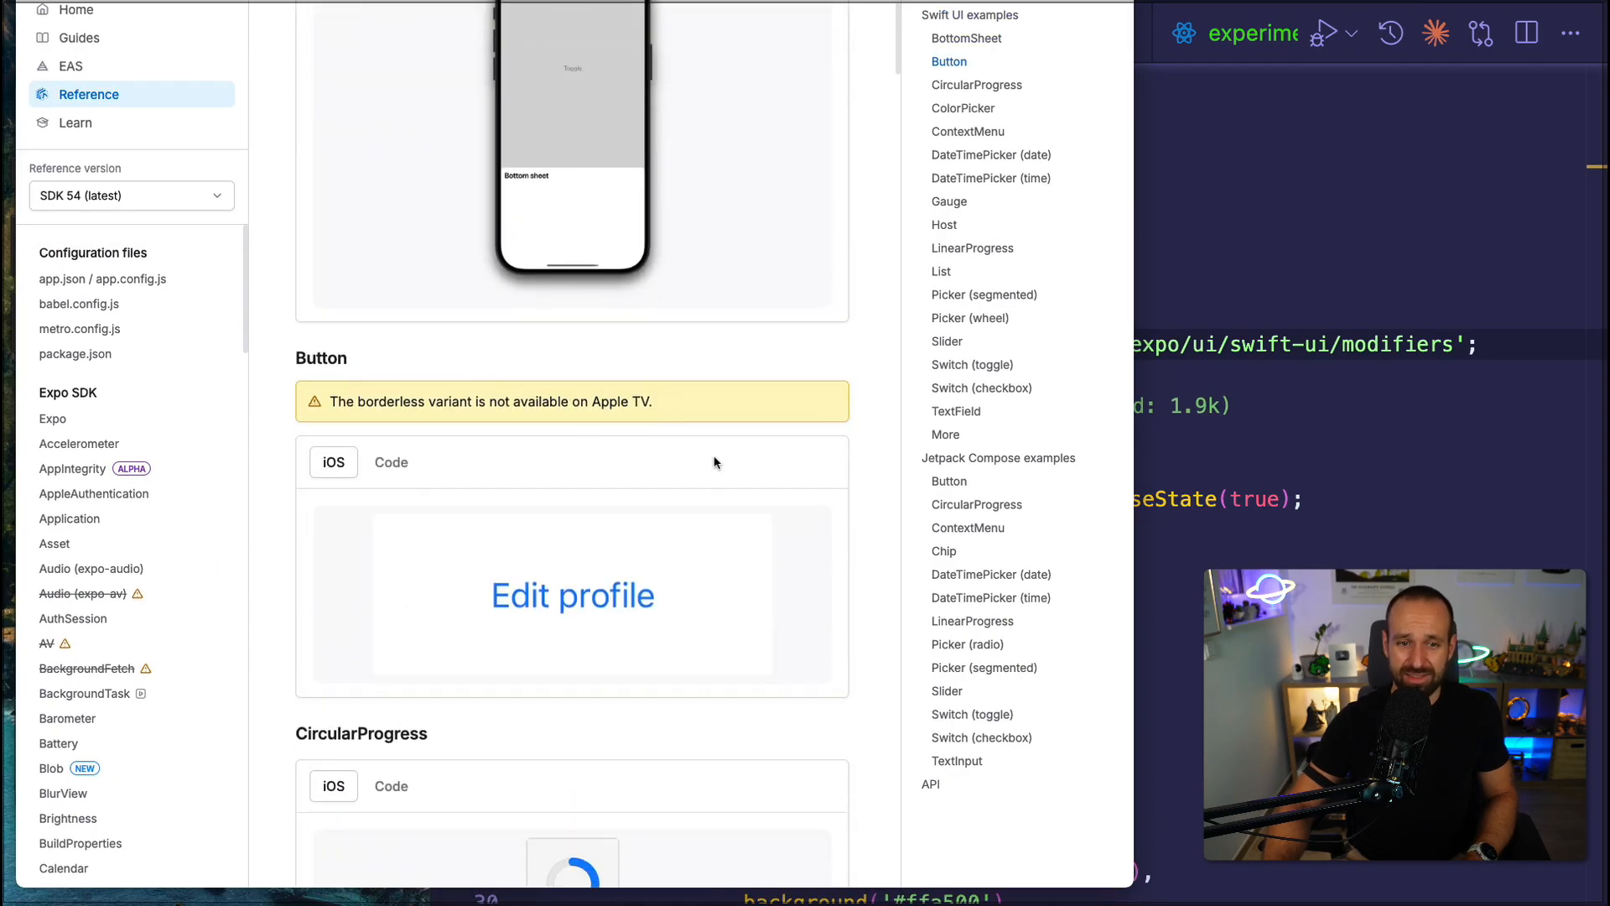
pyautogui.scroll(-3, 683, 513)
pyautogui.scroll(-3, 682, 513)
pyautogui.scroll(-2, 693, 474)
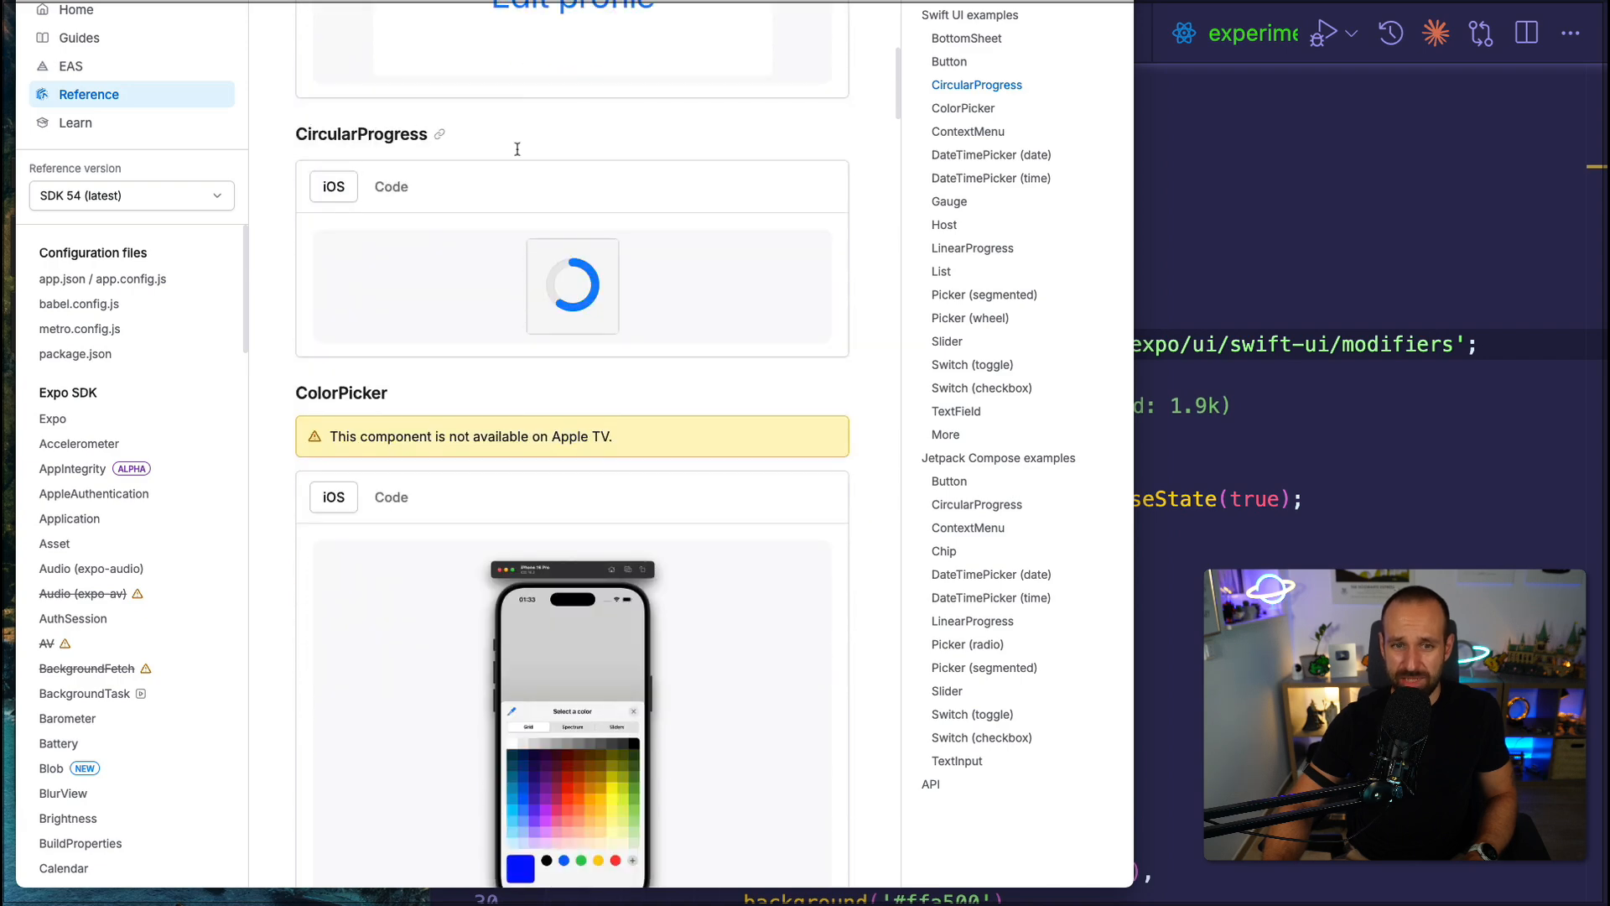
pyautogui.scroll(-2, 692, 487)
pyautogui.scroll(-2, 692, 487)
pyautogui.scroll(-4, 693, 487)
pyautogui.scroll(-4, 680, 487)
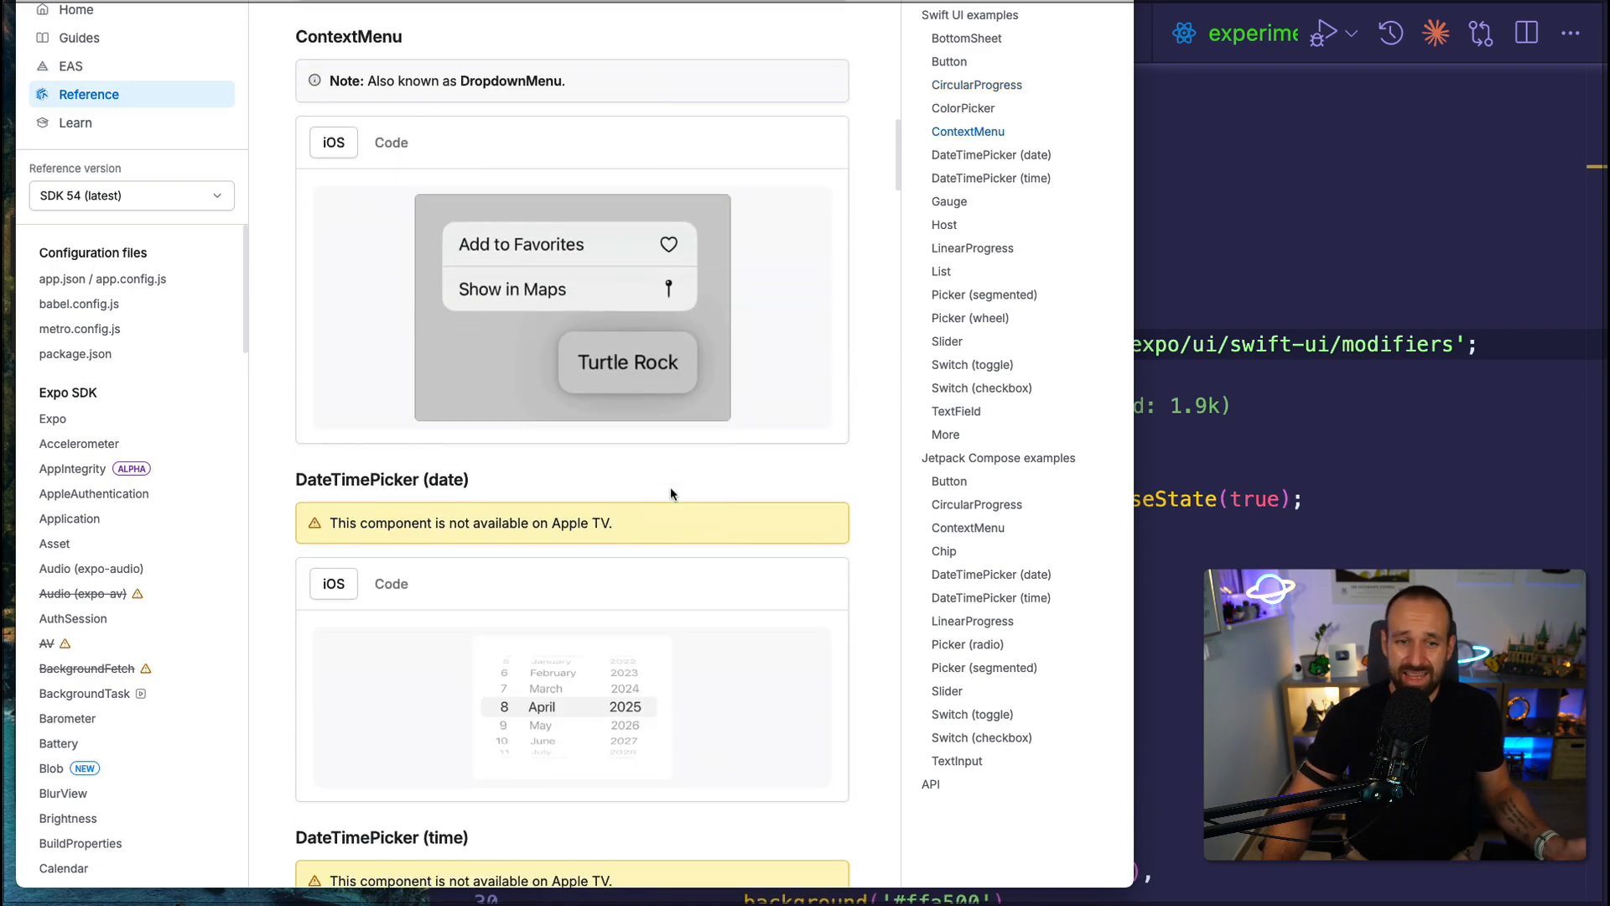
pyautogui.scroll(-6, 671, 488)
pyautogui.scroll(-5, 692, 504)
pyautogui.scroll(-8, 693, 566)
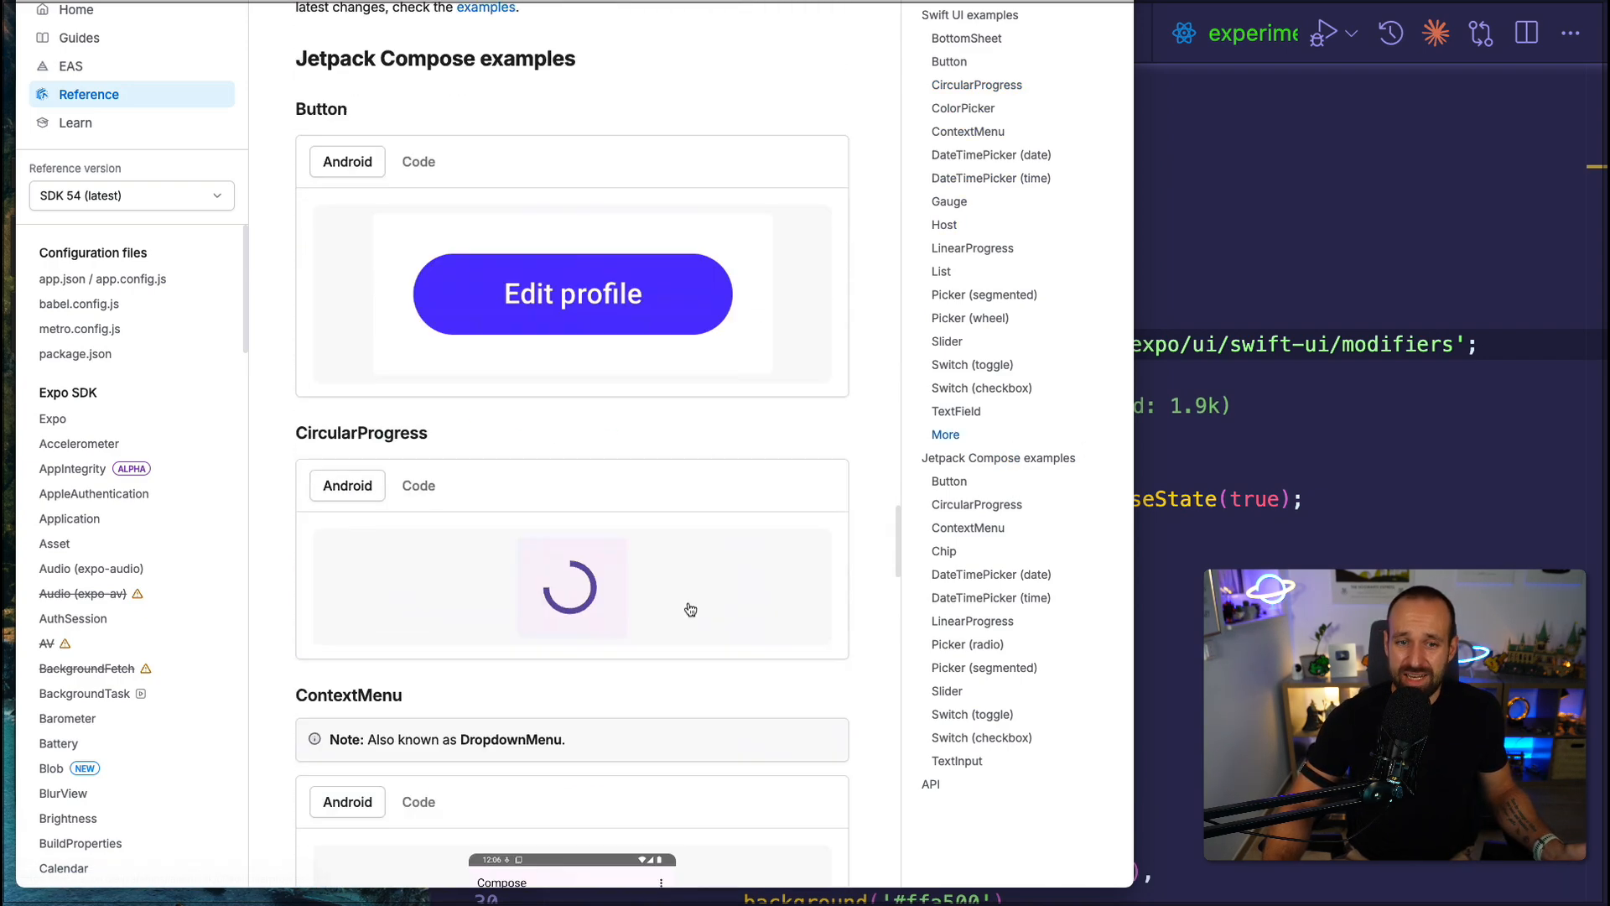
pyautogui.scroll(-2, 692, 589)
pyautogui.scroll(-5, 689, 591)
pyautogui.scroll(-4, 687, 599)
pyautogui.scroll(-4, 680, 598)
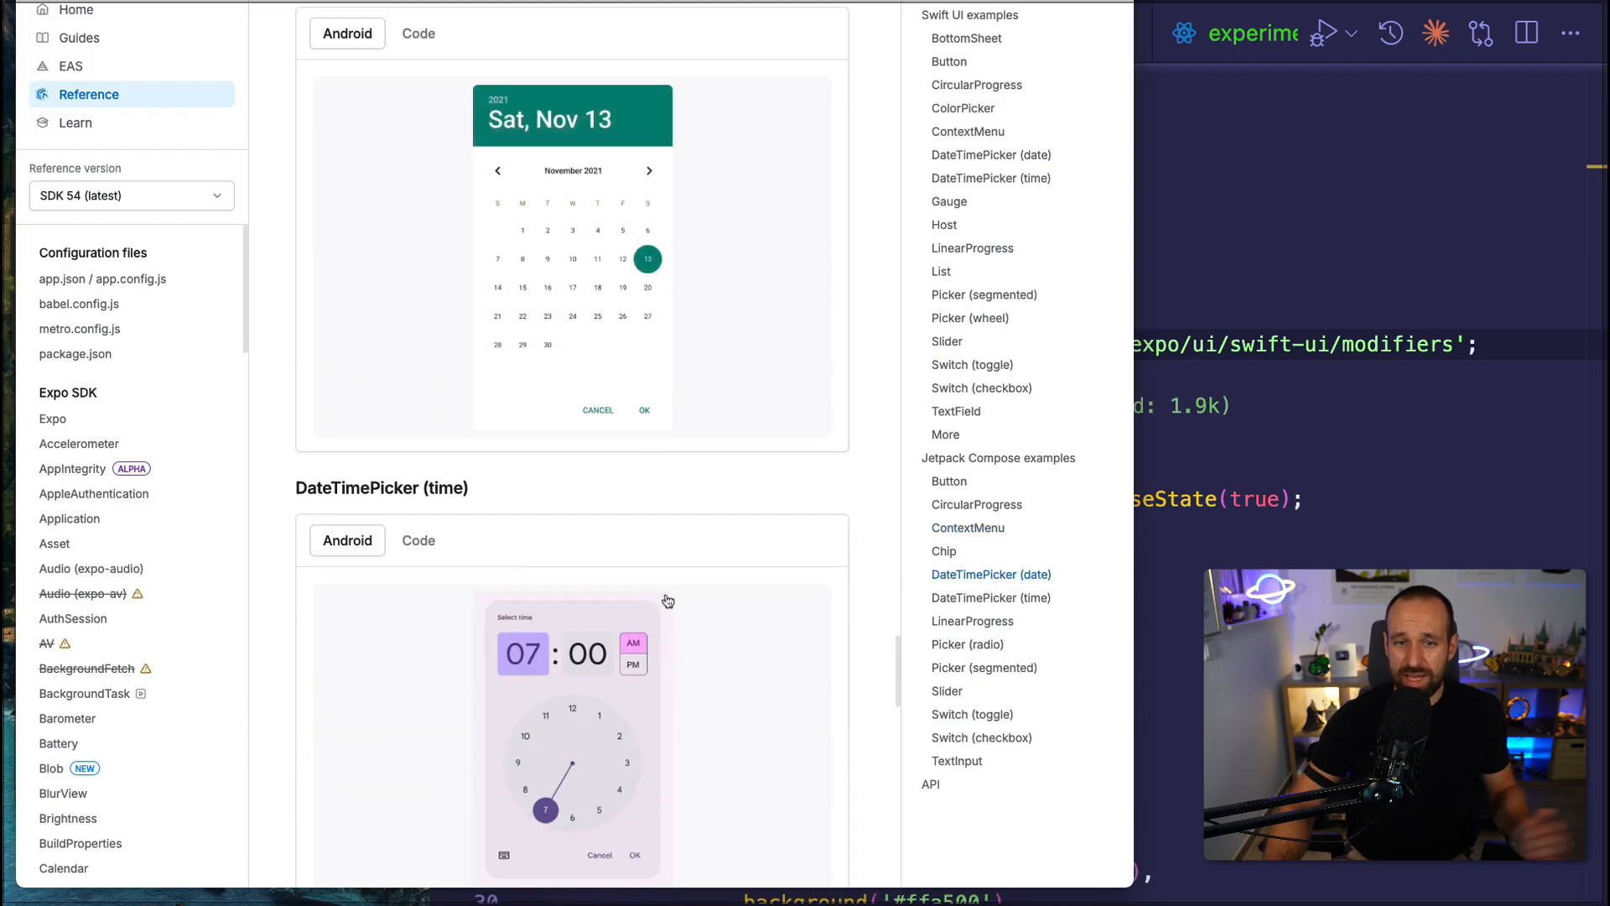
pyautogui.scroll(-4, 667, 598)
pyautogui.scroll(-4, 655, 602)
pyautogui.scroll(-3, 654, 601)
pyautogui.scroll(-3, 679, 441)
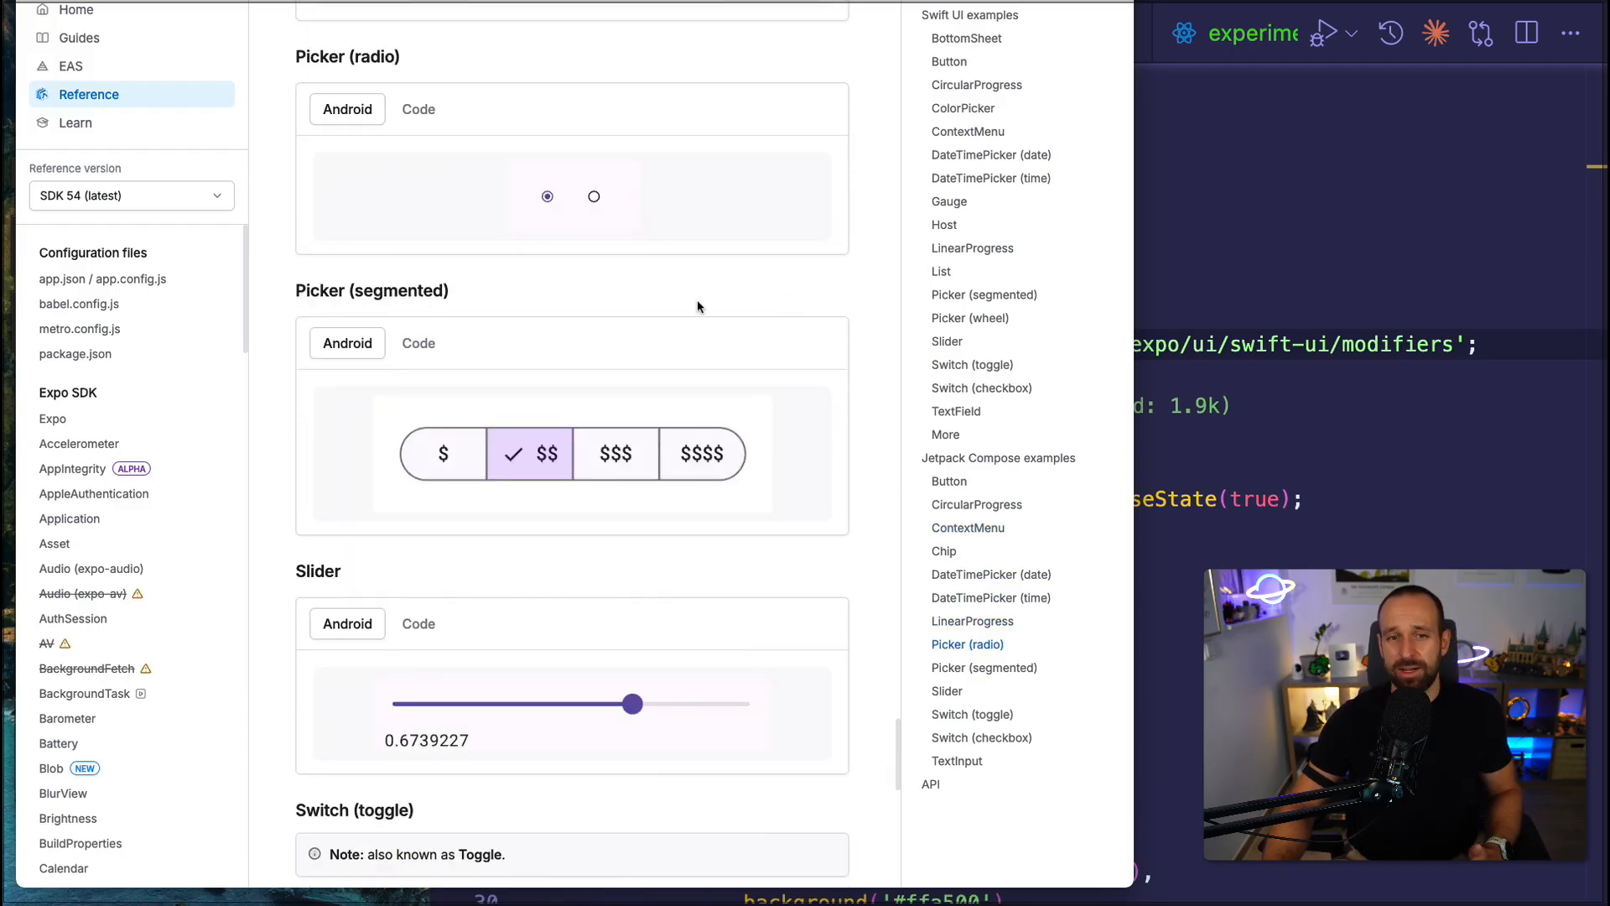
pyautogui.scroll(-4, 697, 299)
pyautogui.scroll(-4, 793, 328)
pyautogui.scroll(-5, 792, 329)
pyautogui.scroll(-4, 796, 331)
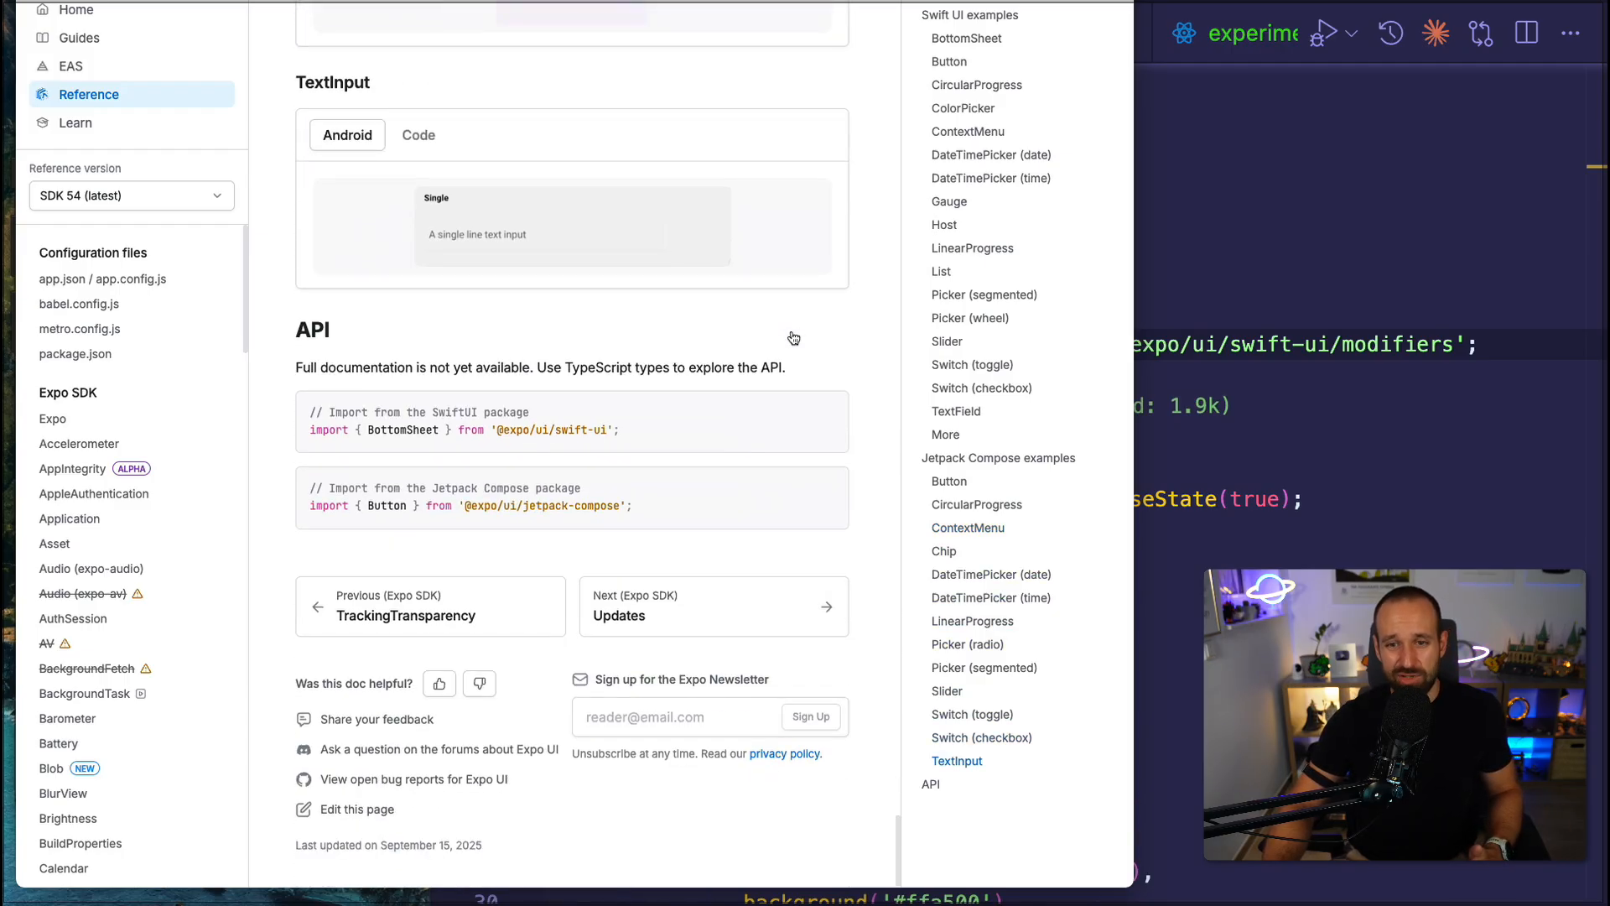
pyautogui.scroll(-1, 797, 332)
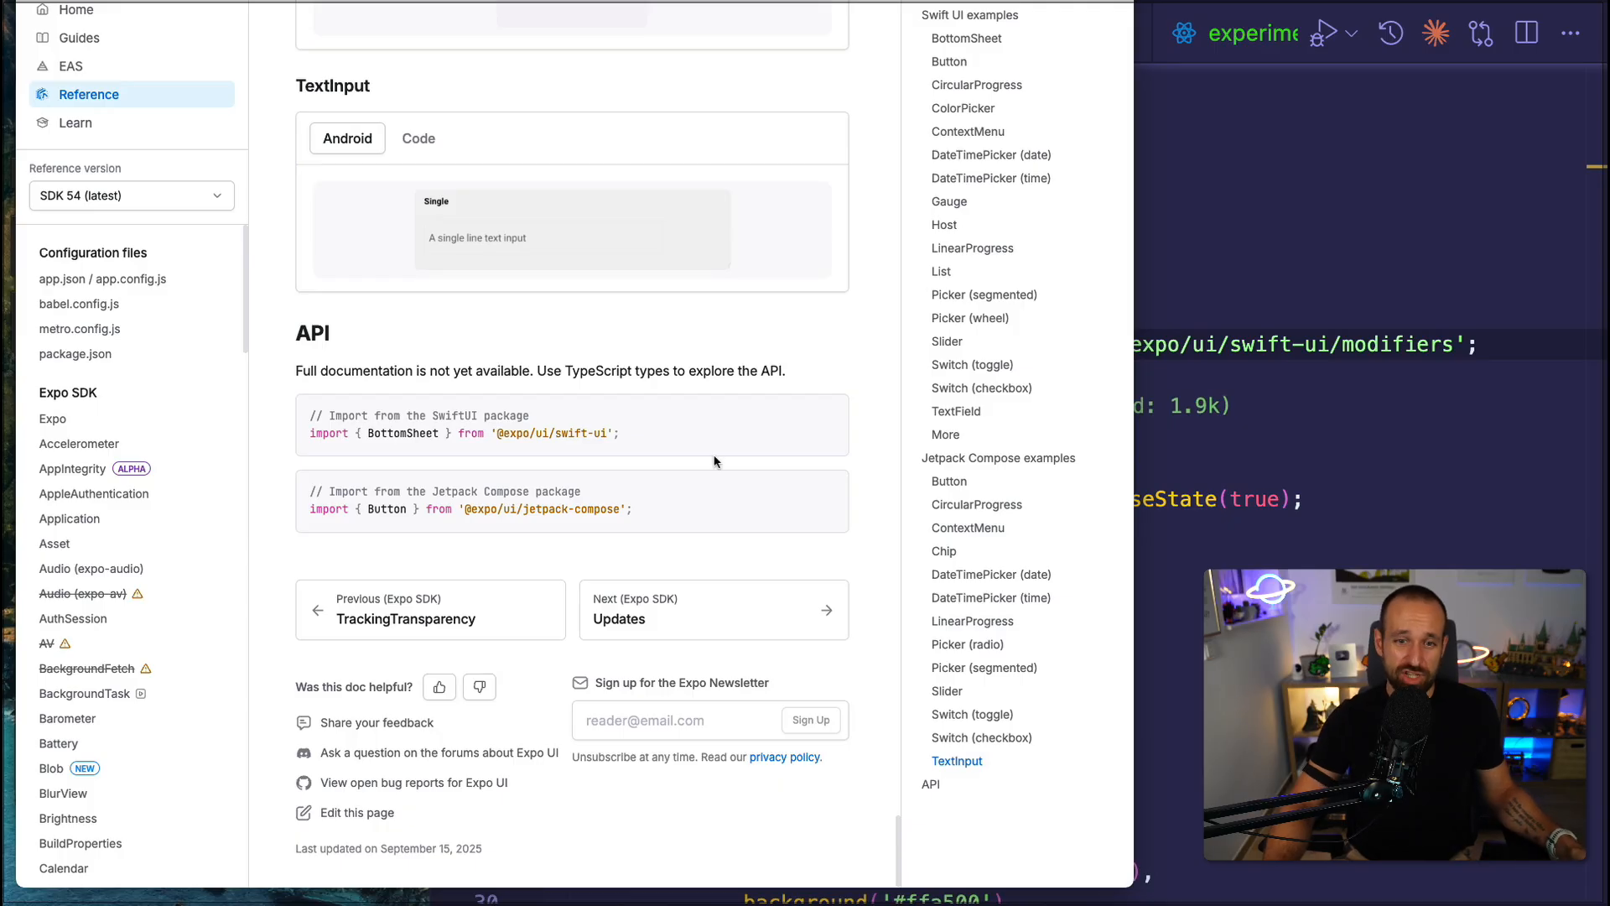
# Circle the SwiftUI and Jetpack Compose import snippets in the Expo UI API section.
pyautogui.moveTo(359, 371)
pyautogui.mouseDown()
pyautogui.moveTo(289, 415)
pyautogui.moveTo(705, 378)
pyautogui.moveTo(296, 390)
pyautogui.mouseUp()
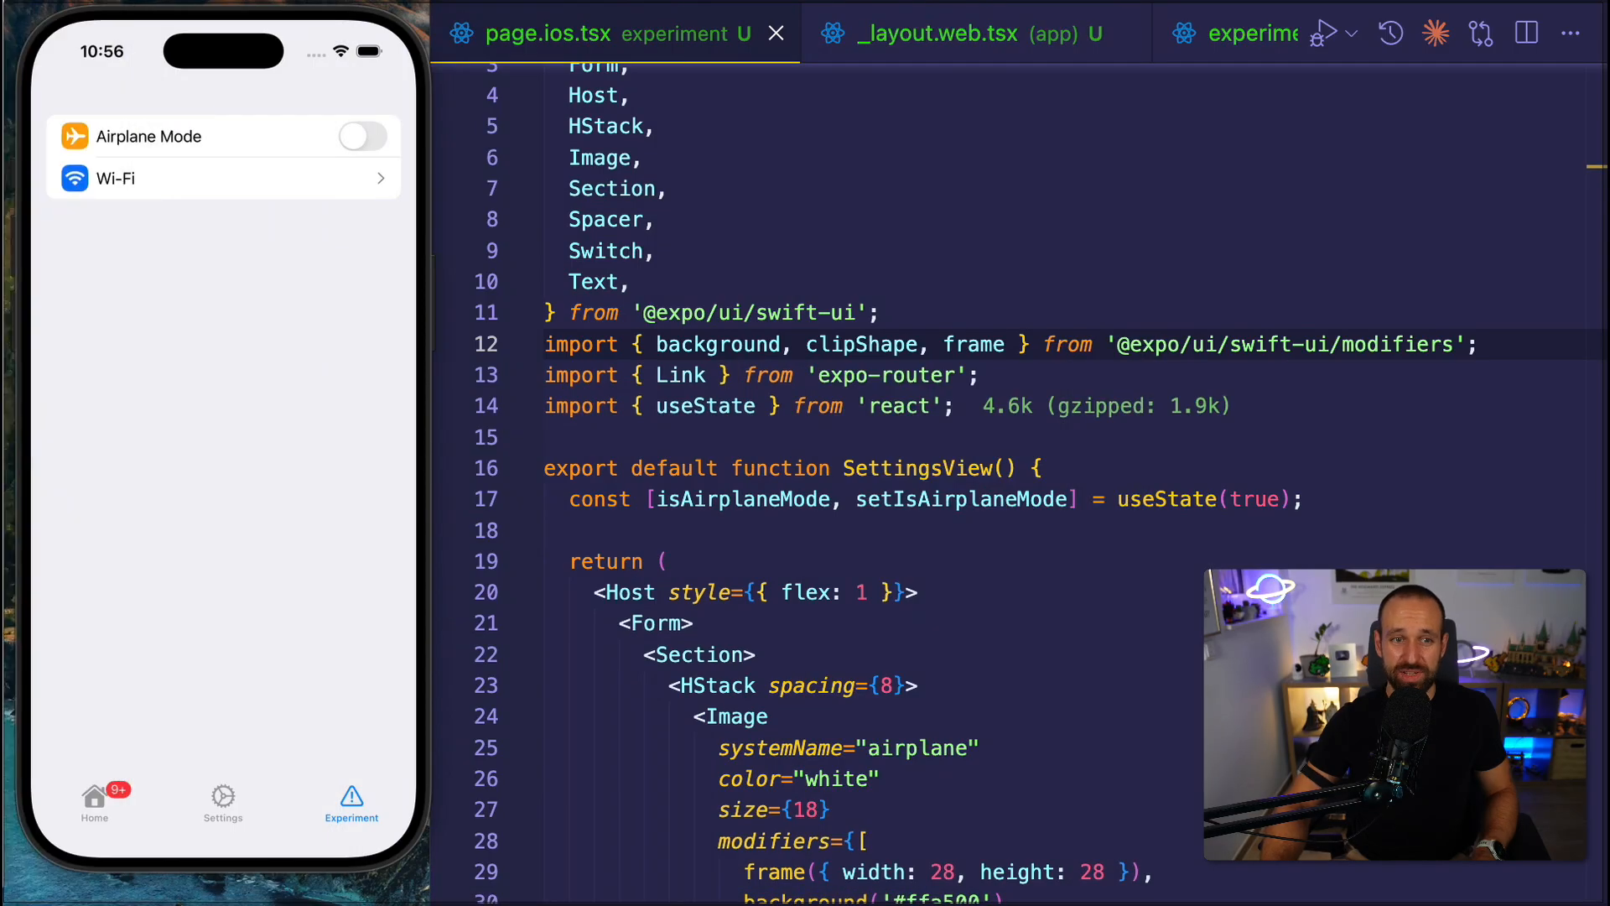
pyautogui.click(690, 281)
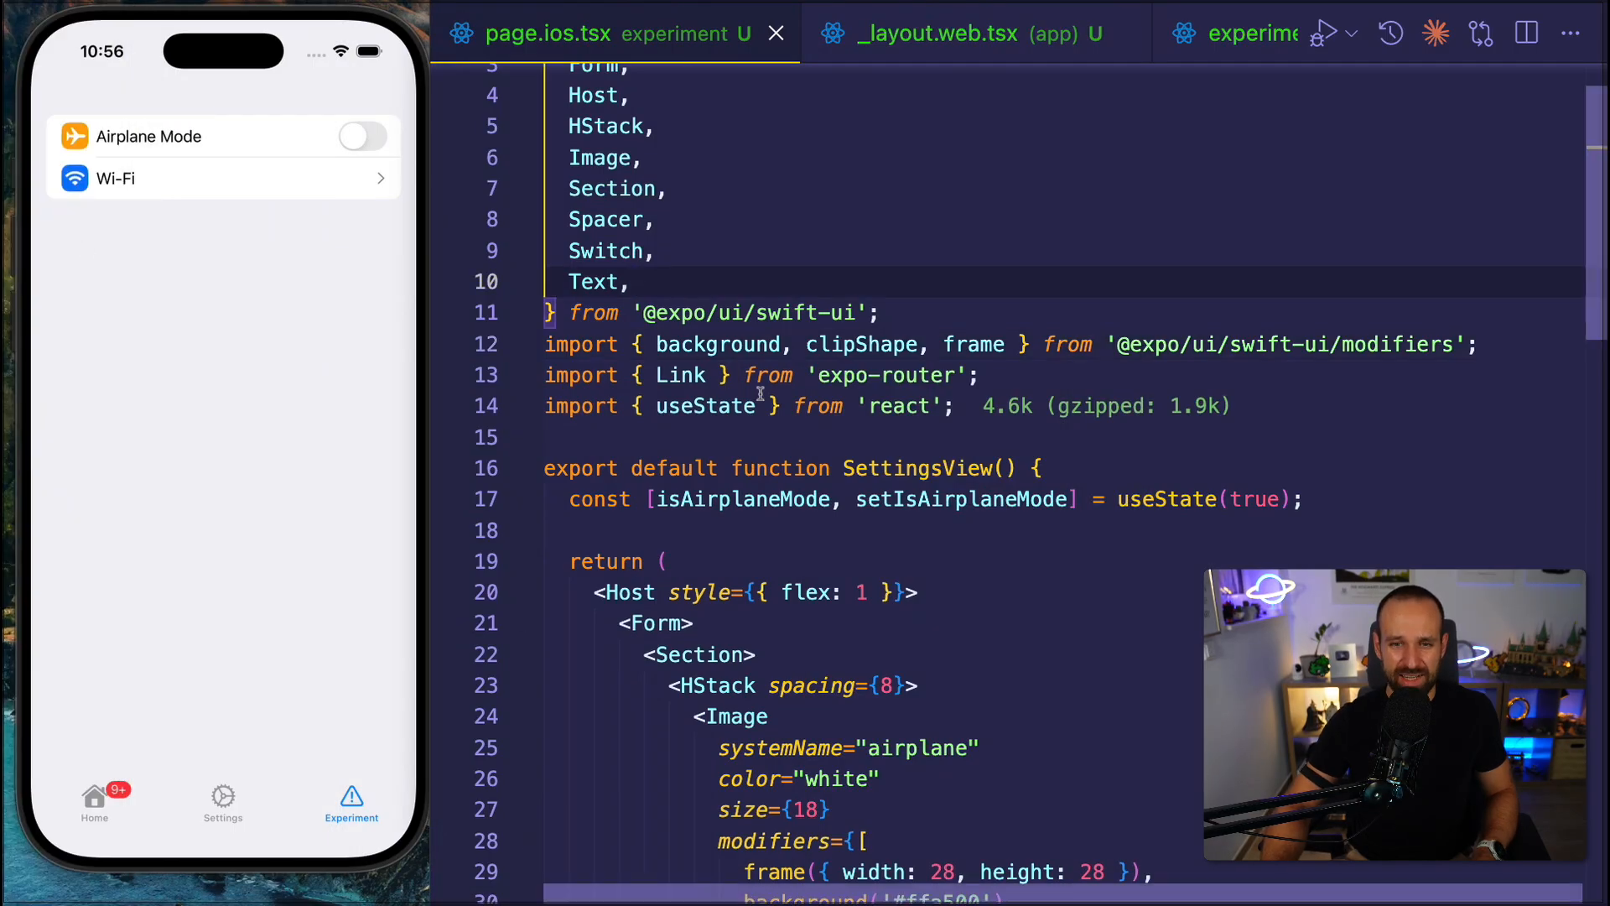
pyautogui.moveTo(881, 312); pyautogui.dragTo(701, 295)
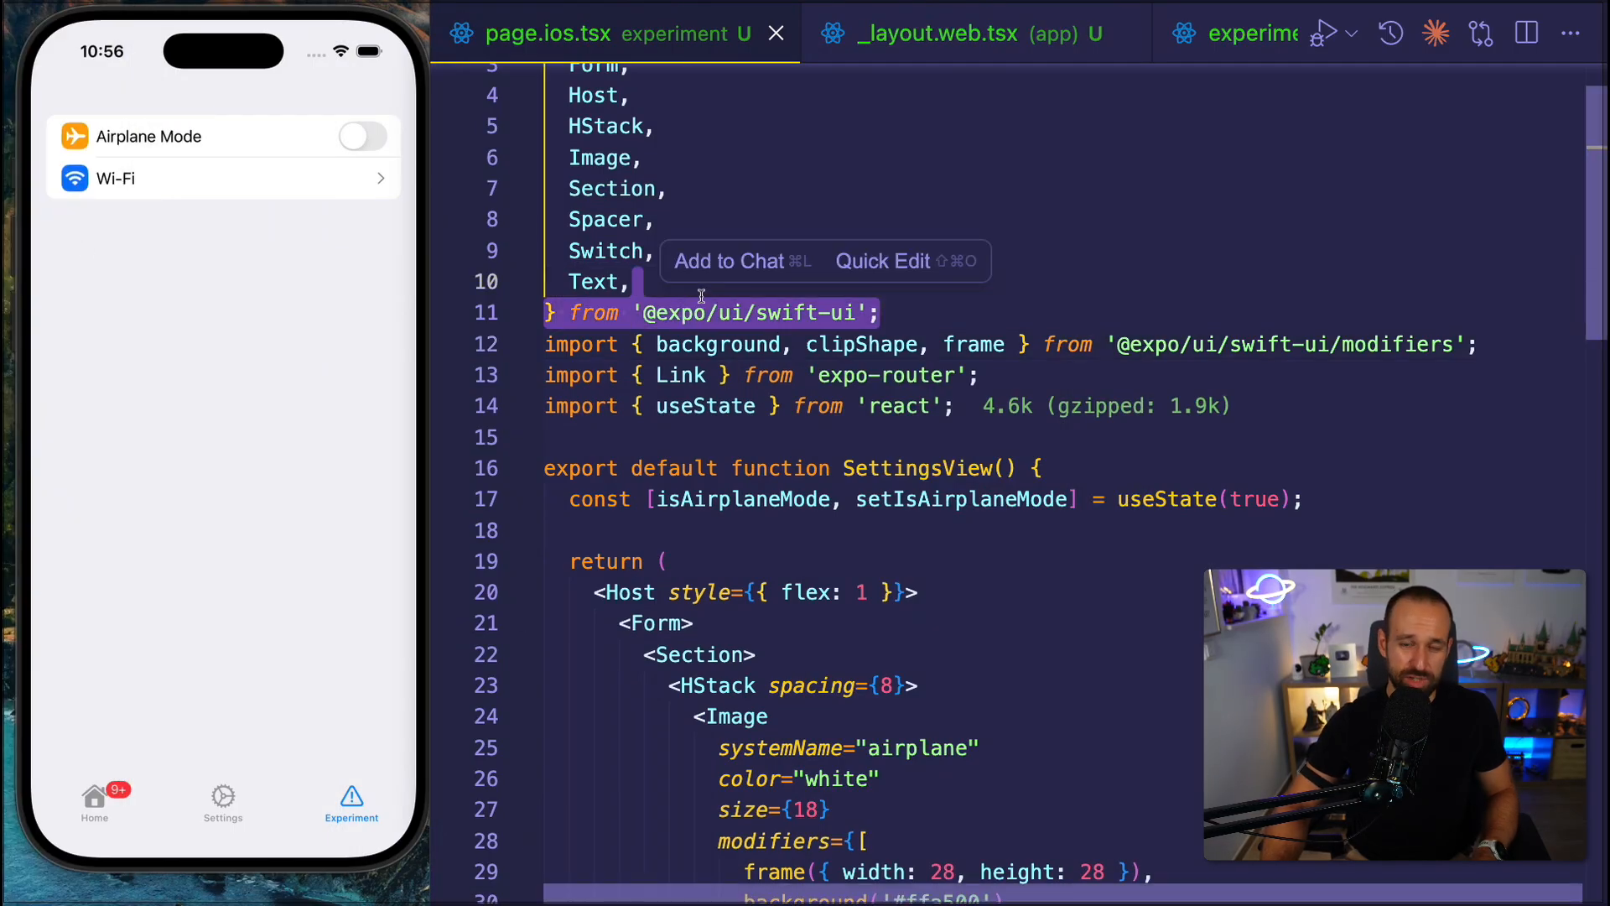
pyautogui.click(695, 164)
pyautogui.scroll(3, 696, 227)
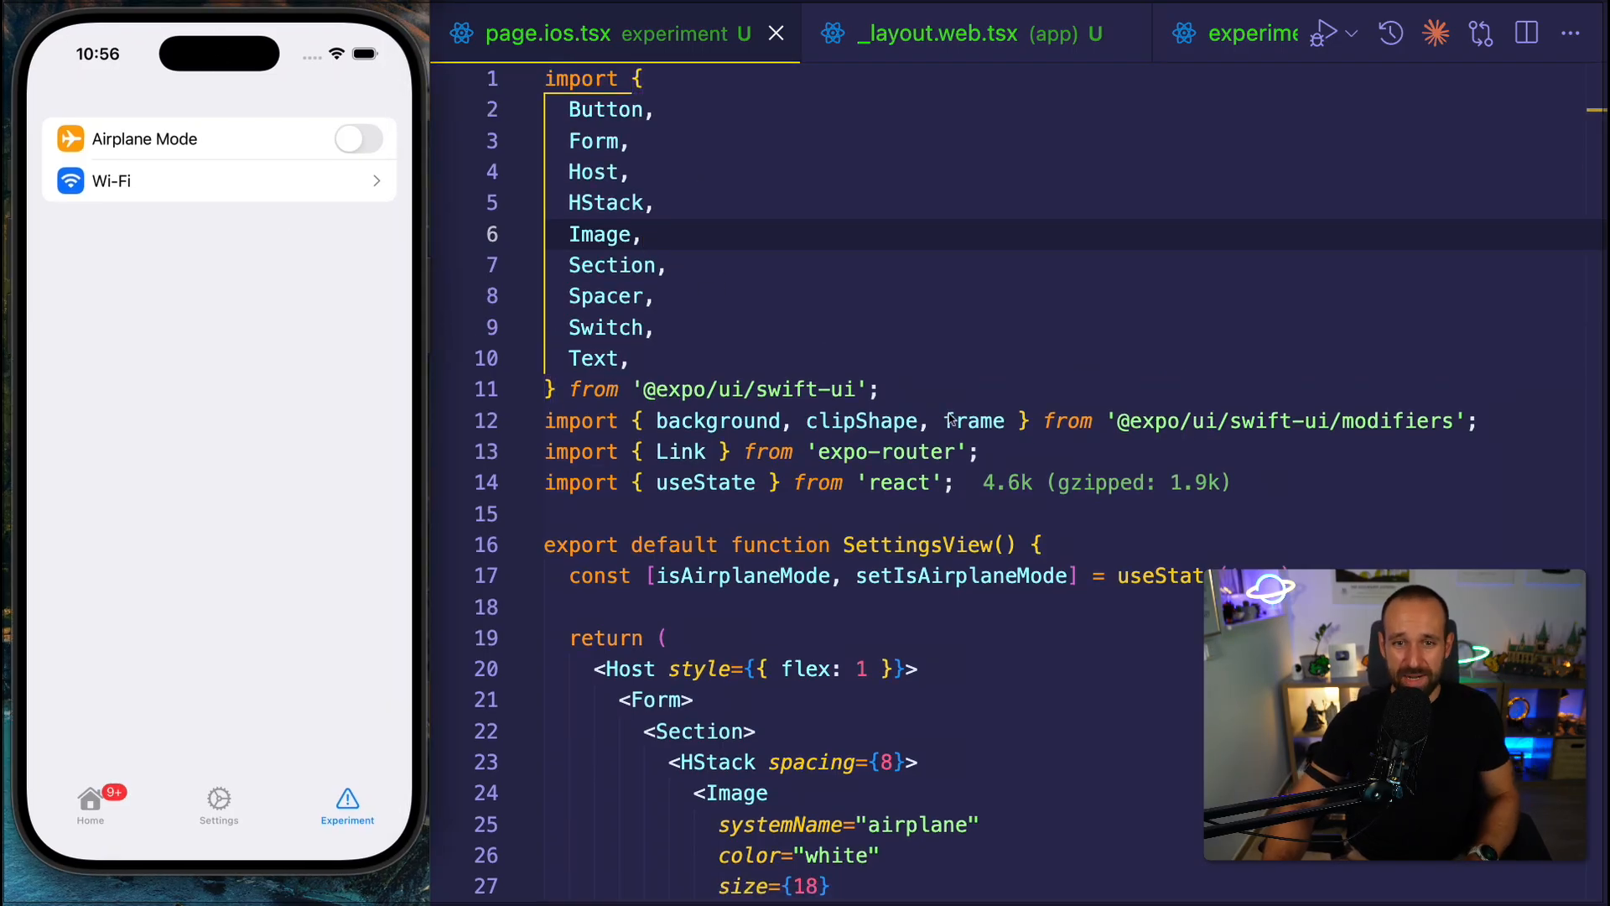
pyautogui.click(947, 420)
pyautogui.click(888, 360)
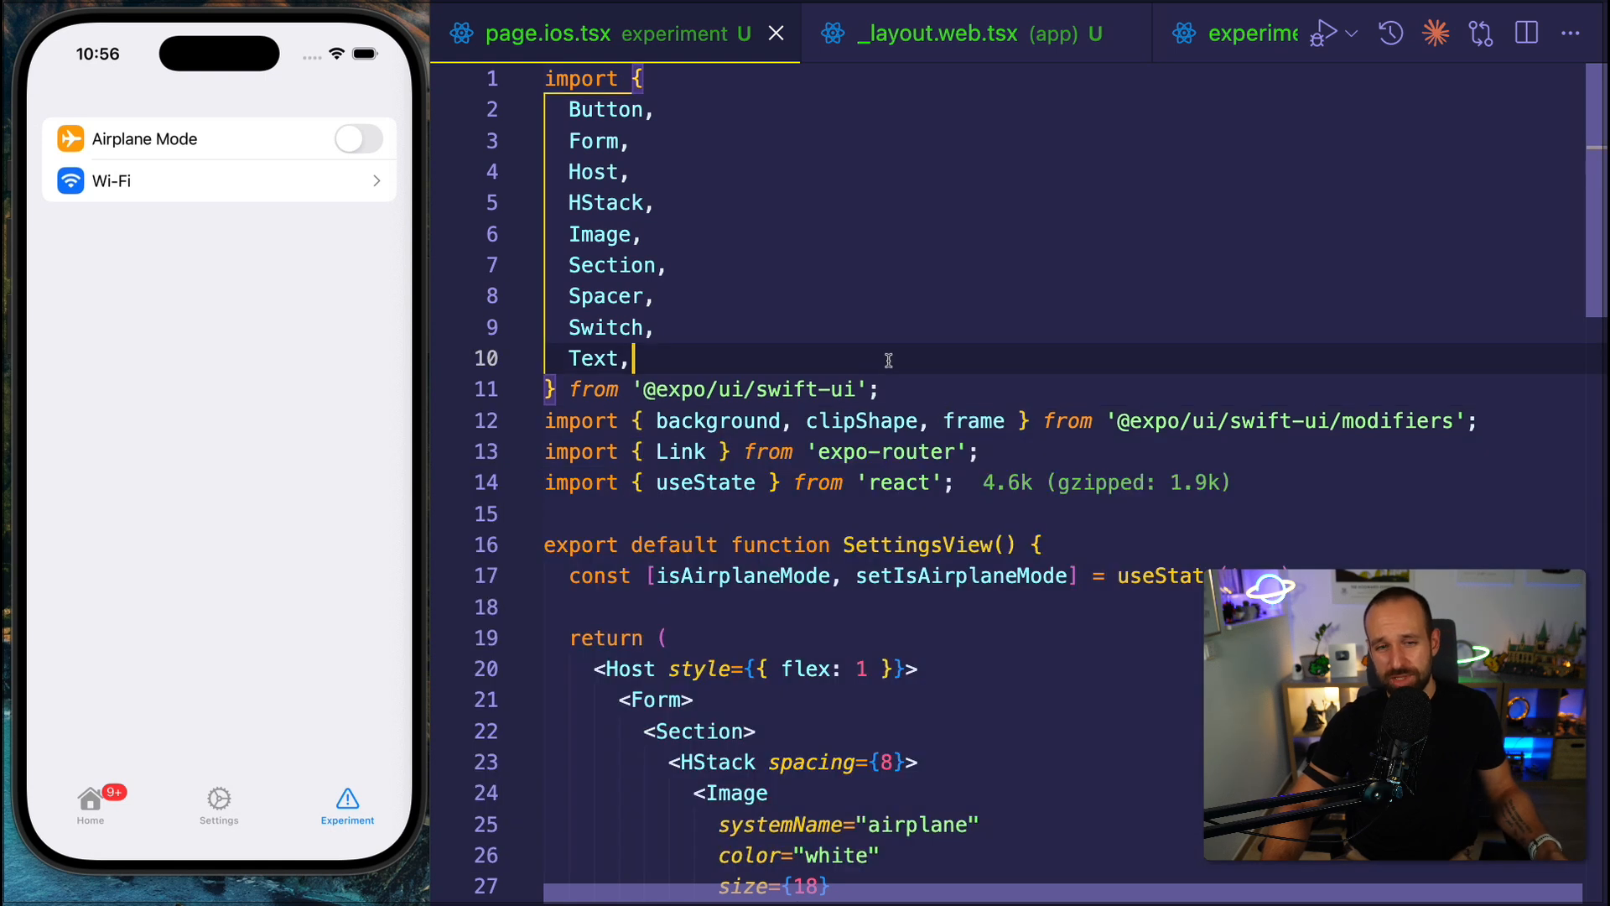
pyautogui.click(358, 140)
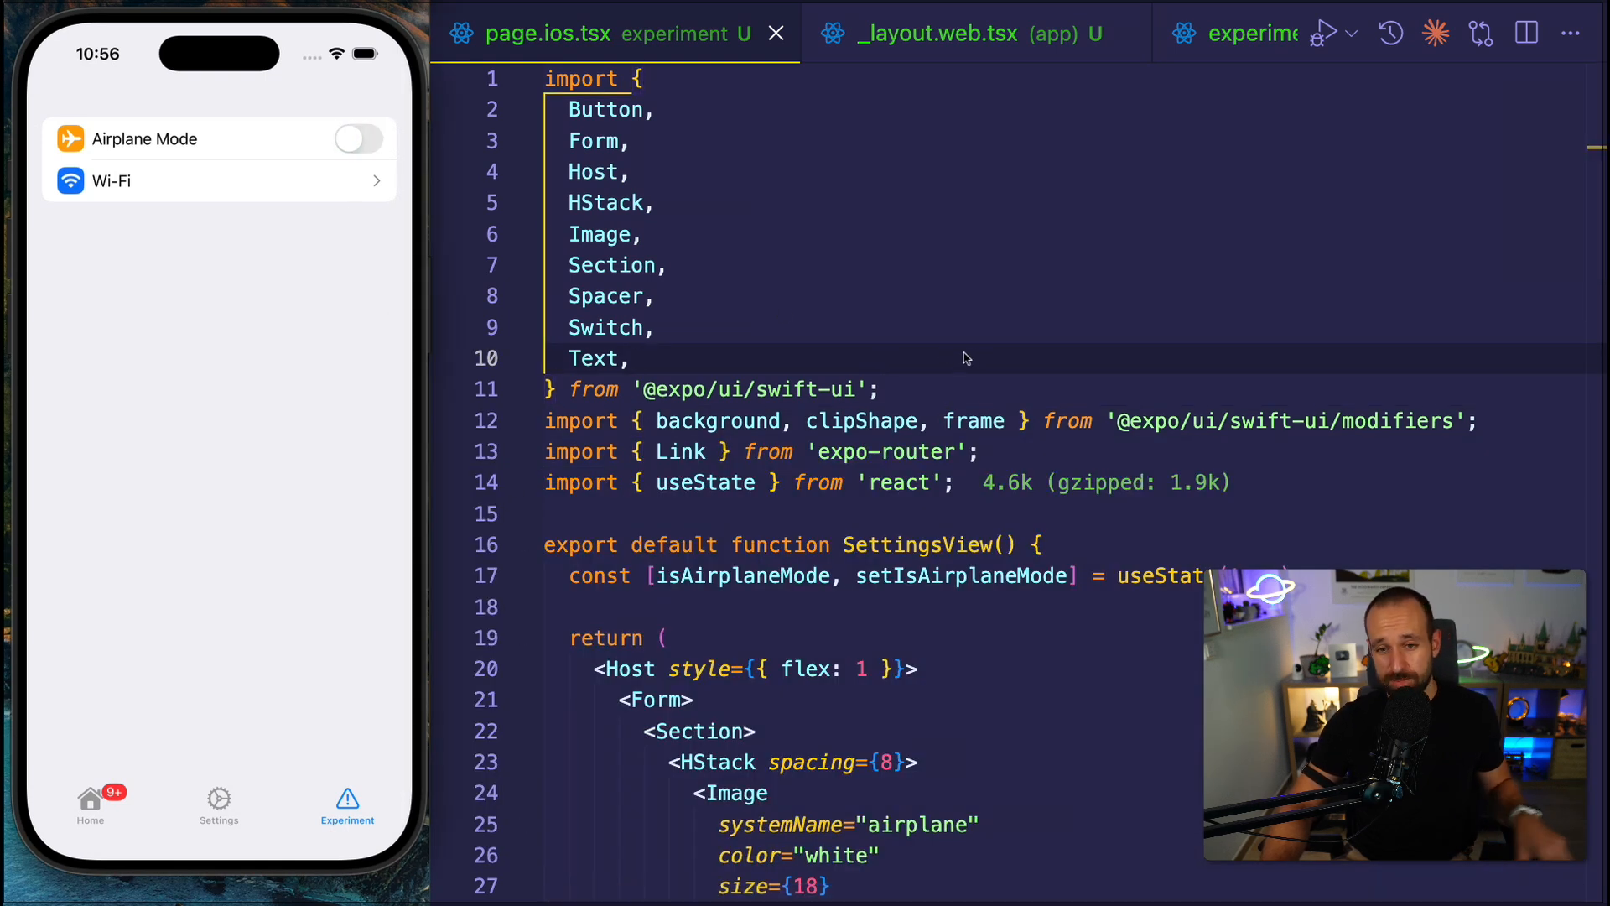
pyautogui.scroll(-3, 885, 347)
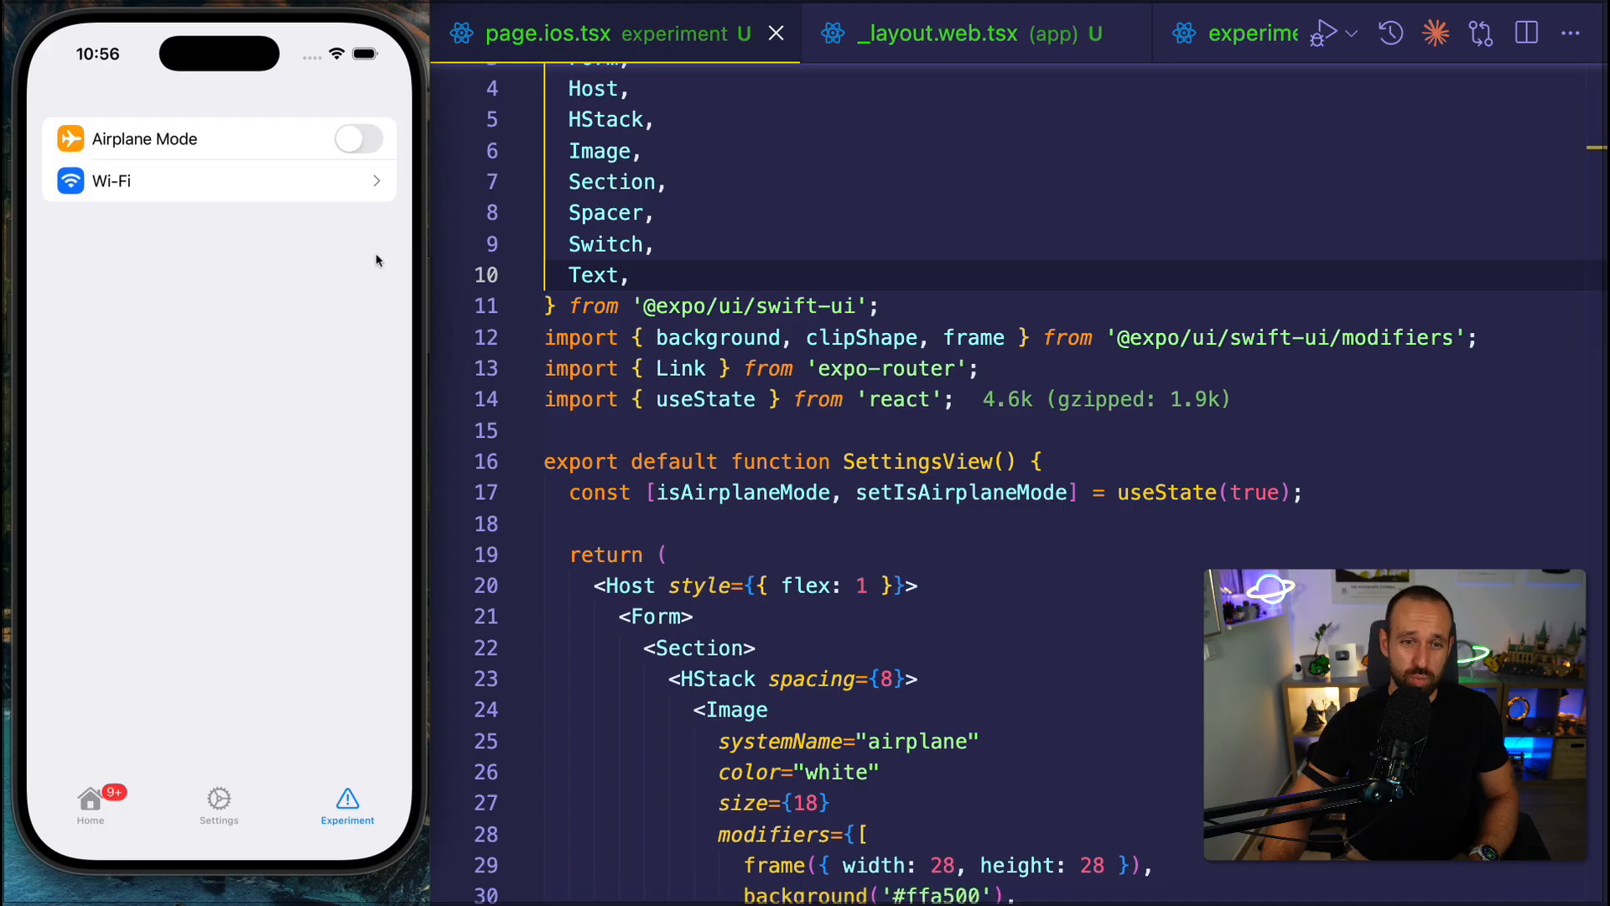
pyautogui.scroll(-5, 885, 346)
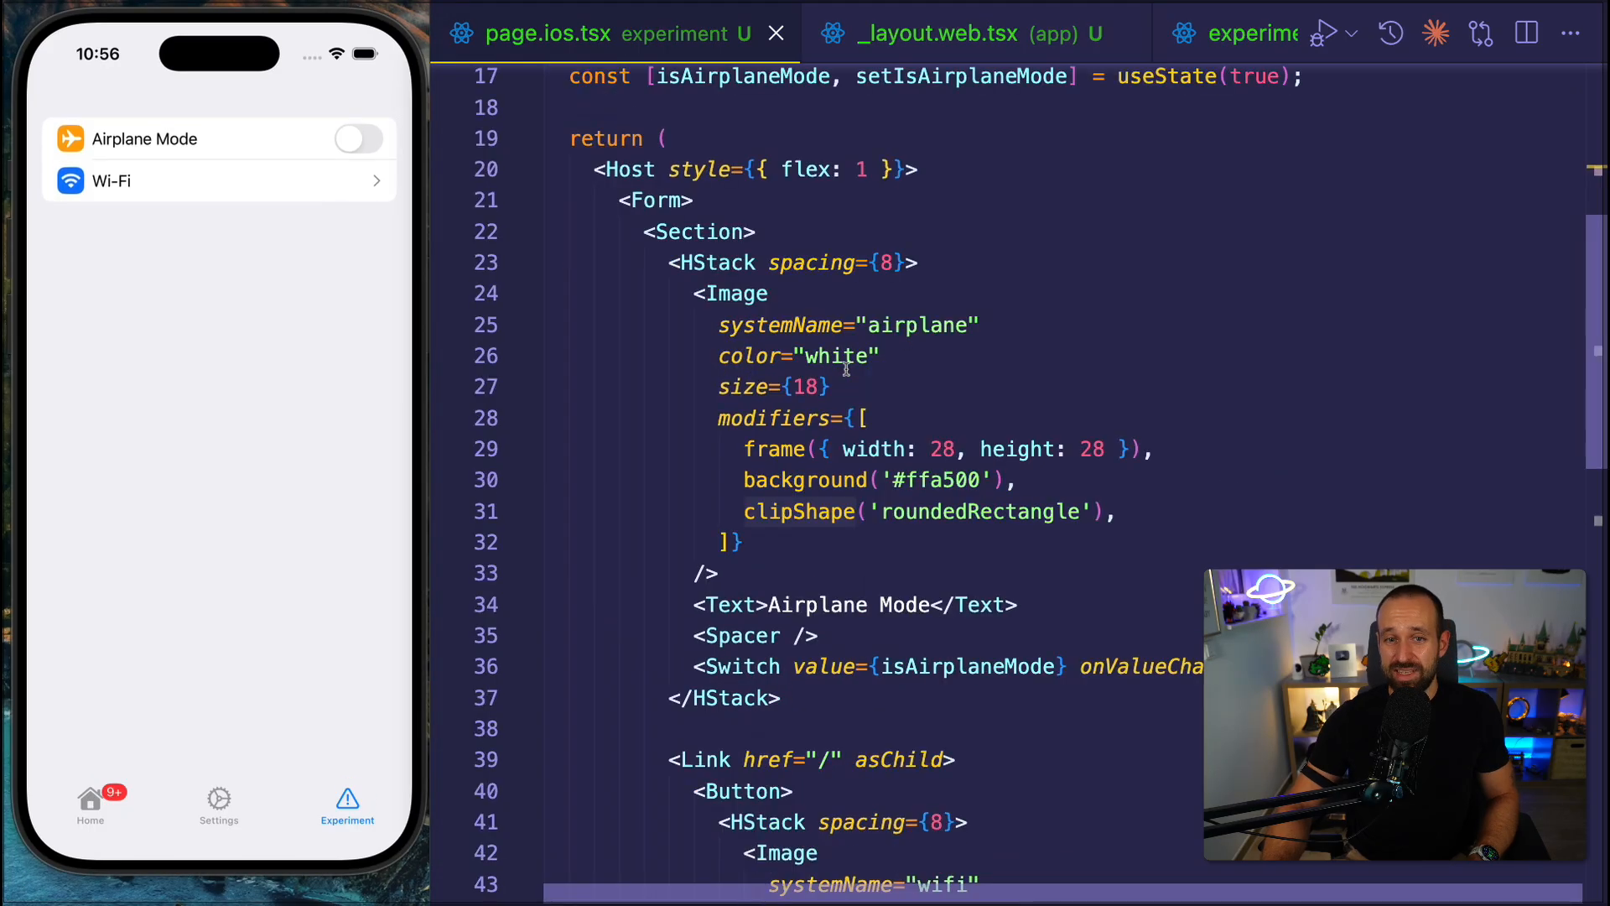
pyautogui.scroll(-2, 885, 346)
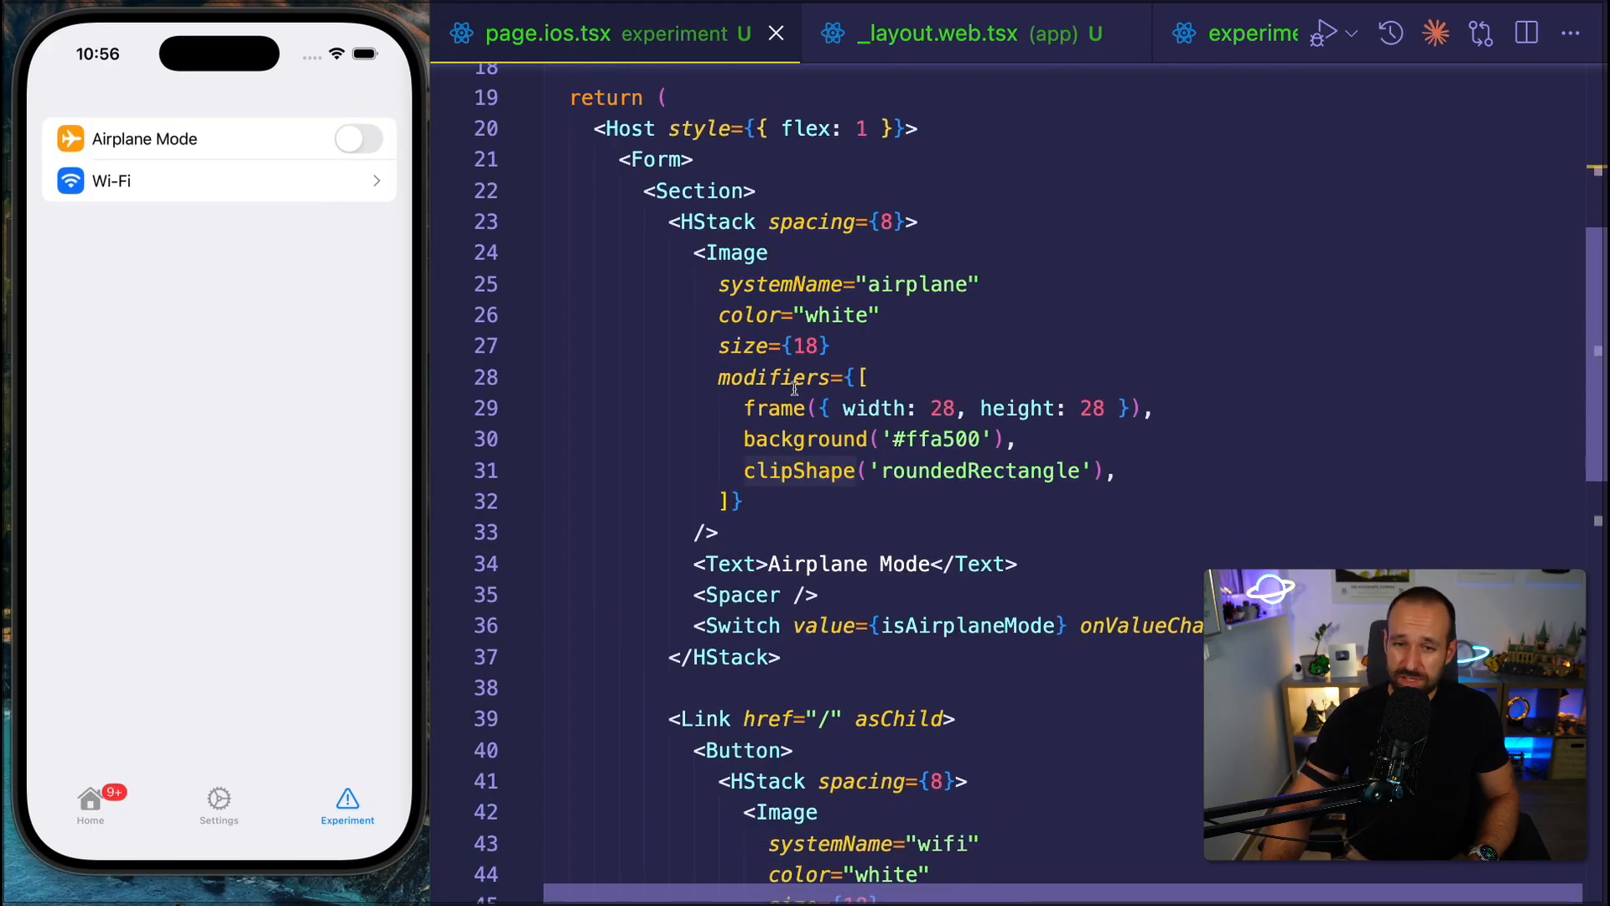
pyautogui.scroll(-3, 795, 384)
pyautogui.scroll(-3, 830, 371)
pyautogui.scroll(-5, 865, 366)
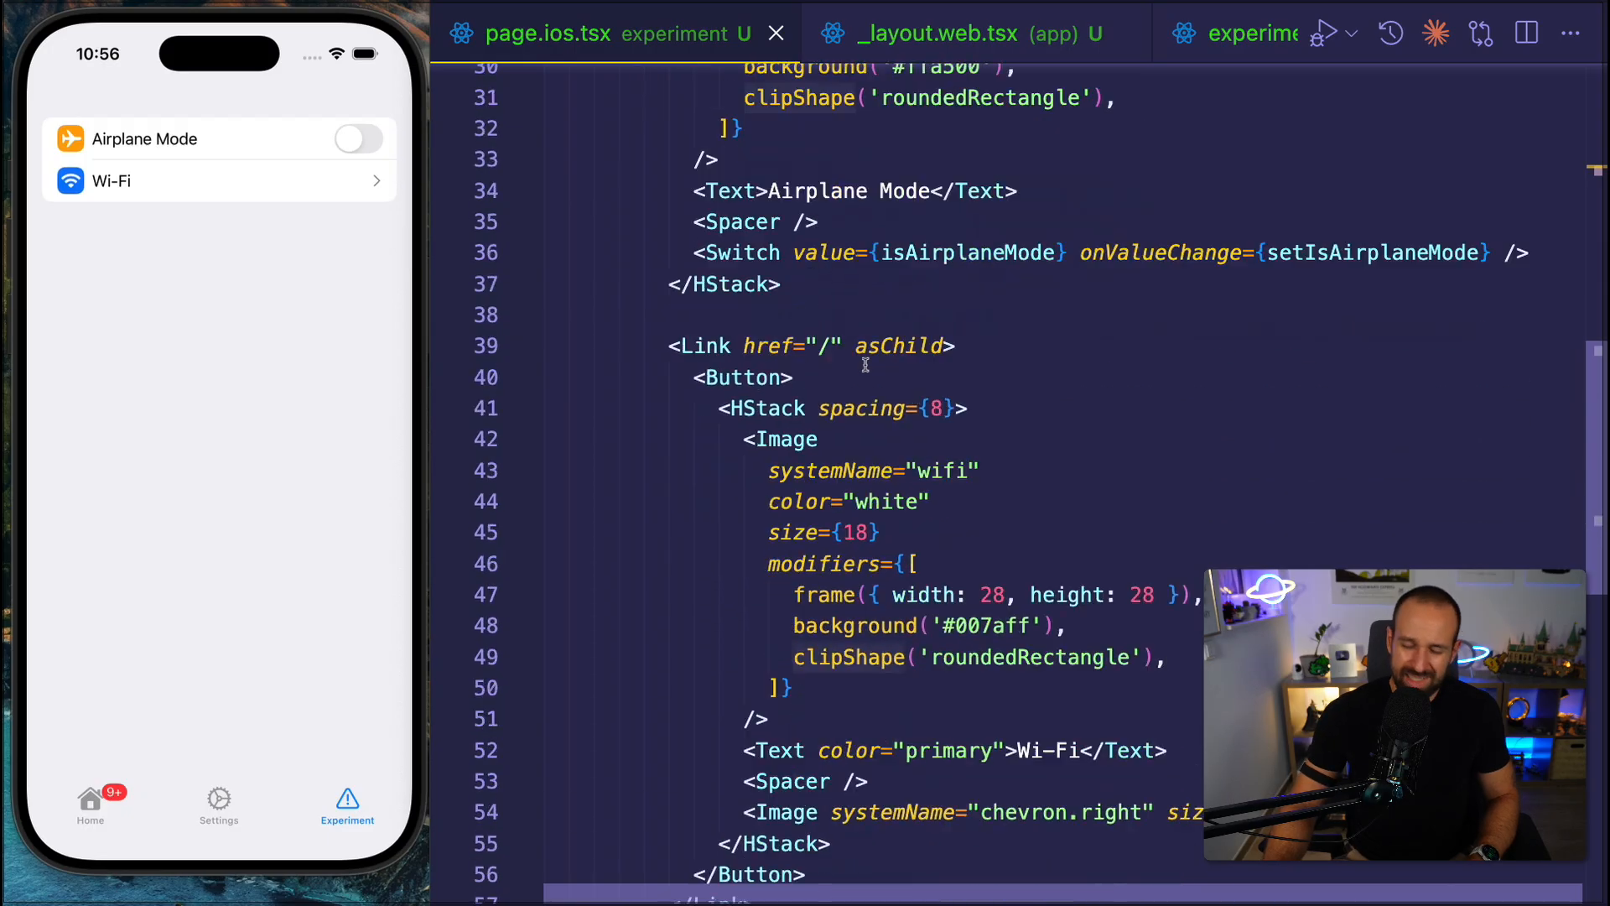
pyautogui.scroll(-4, 866, 364)
# Toggle the file explorer open and closed, then highlight the '/swift-ui' part of the import path.
pyautogui.hotkey('ctrl', 'b')
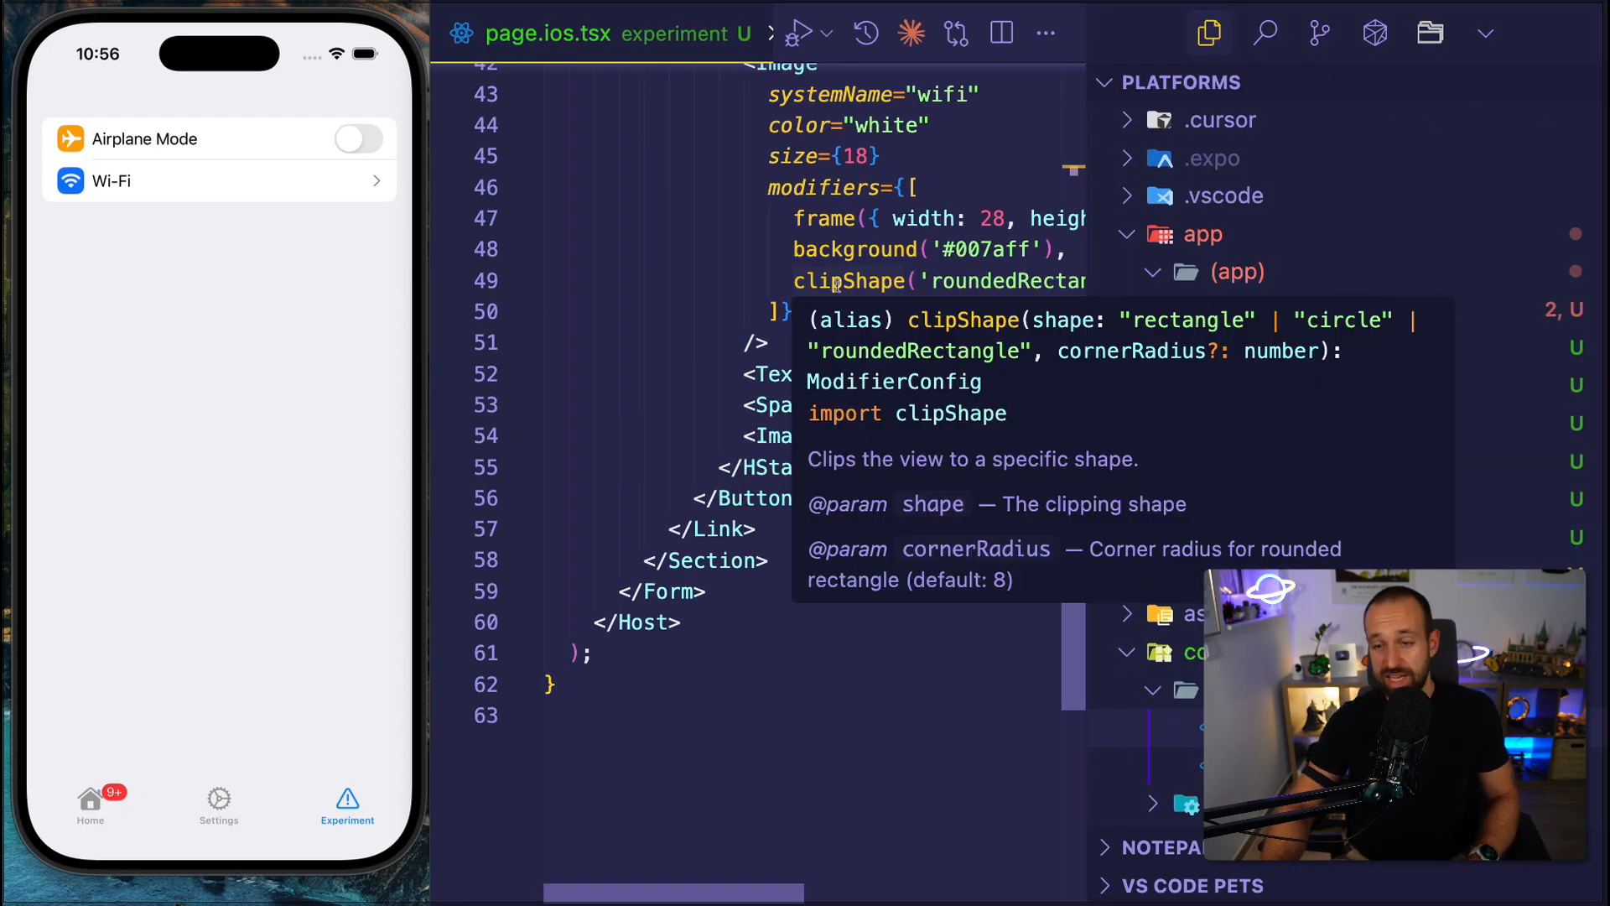
pyautogui.scroll(5, 860, 299)
pyautogui.scroll(10, 845, 269)
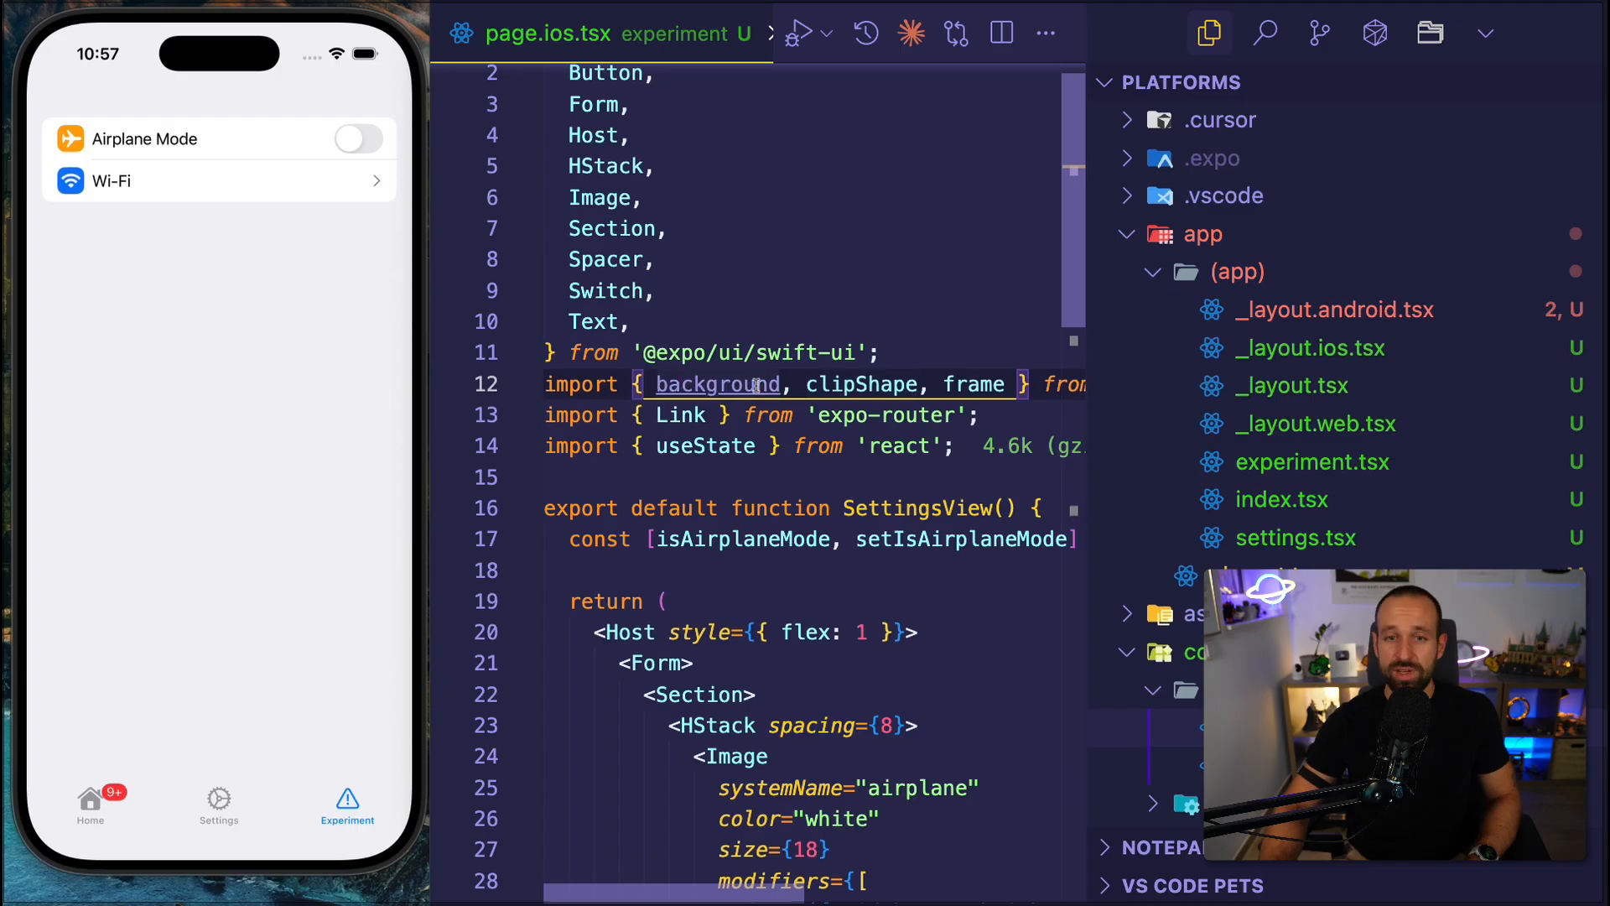
pyautogui.press('super+b')
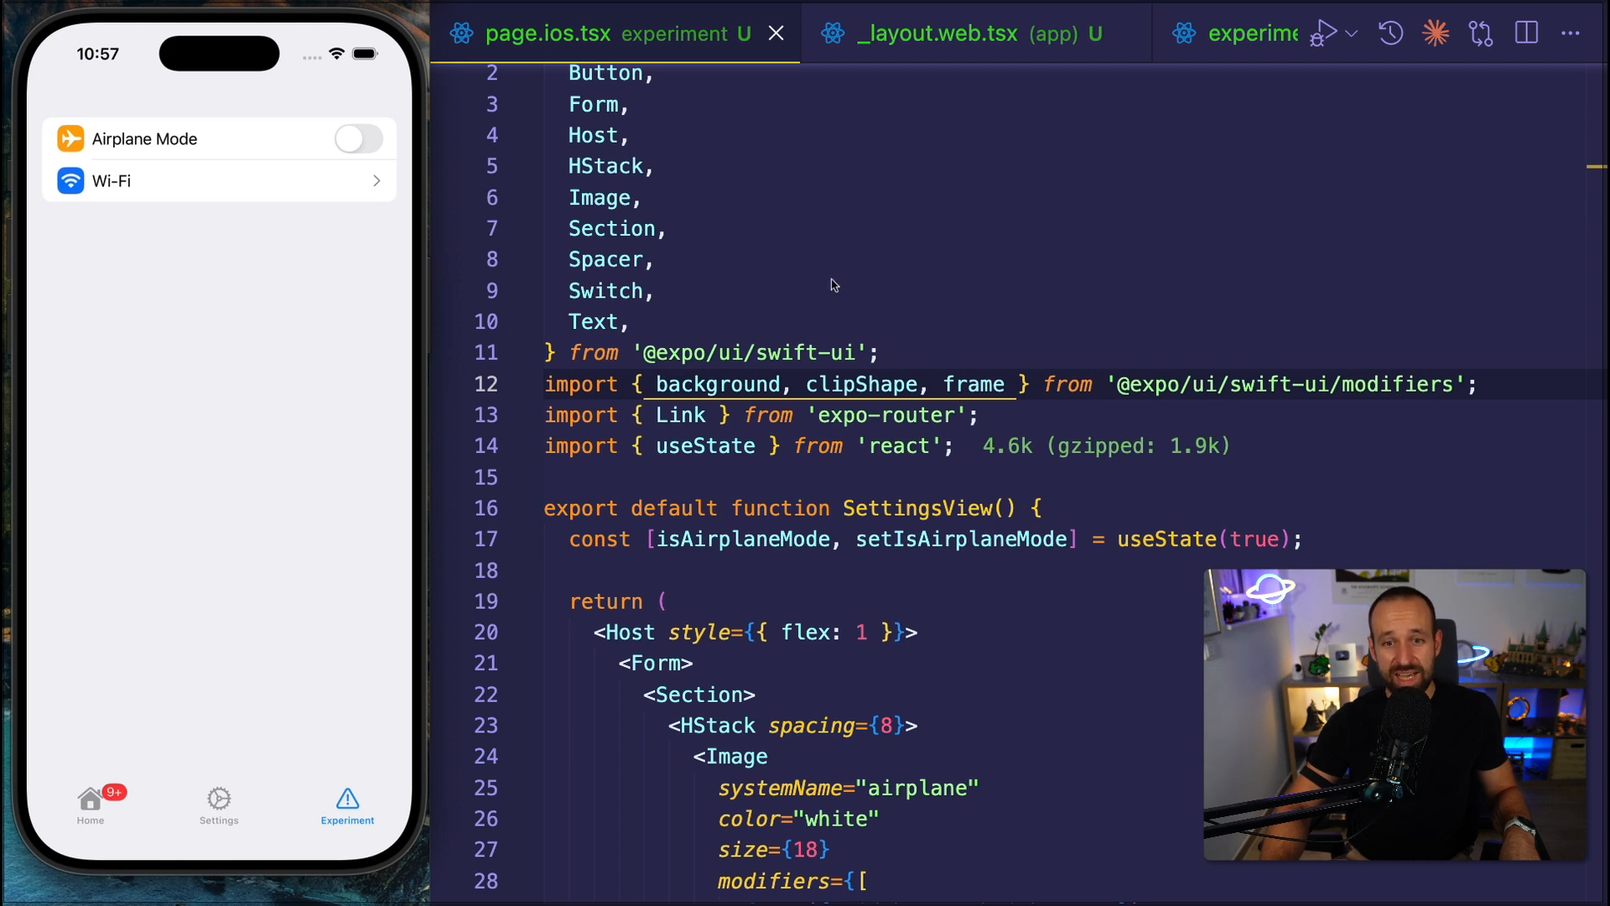
pyautogui.click(764, 322)
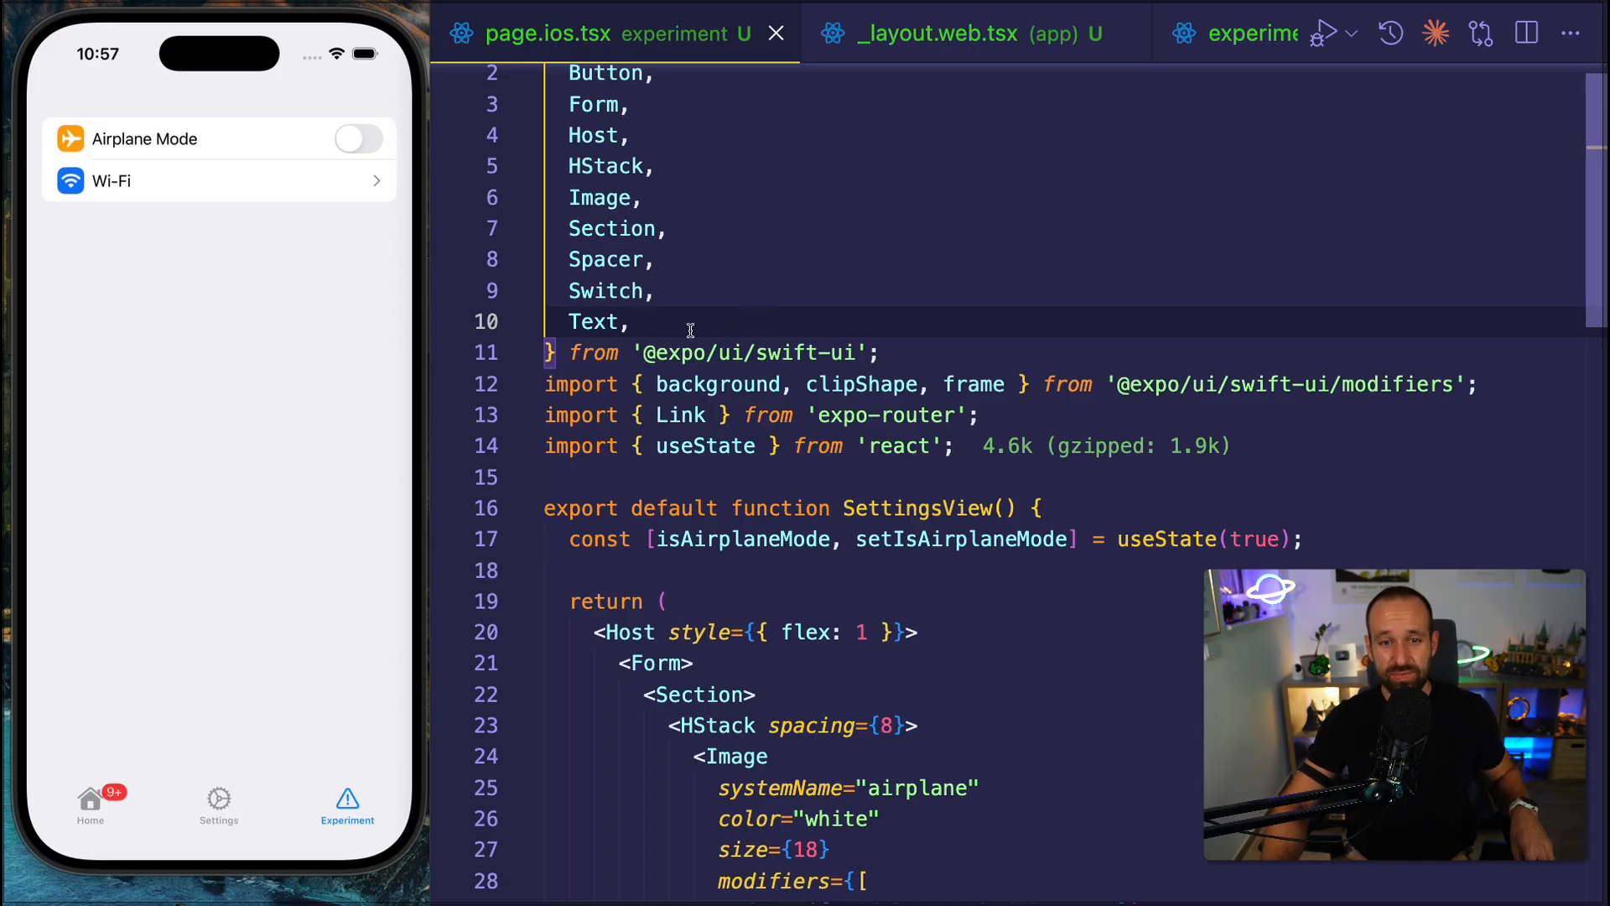
pyautogui.moveTo(881, 352); pyautogui.dragTo(750, 353)
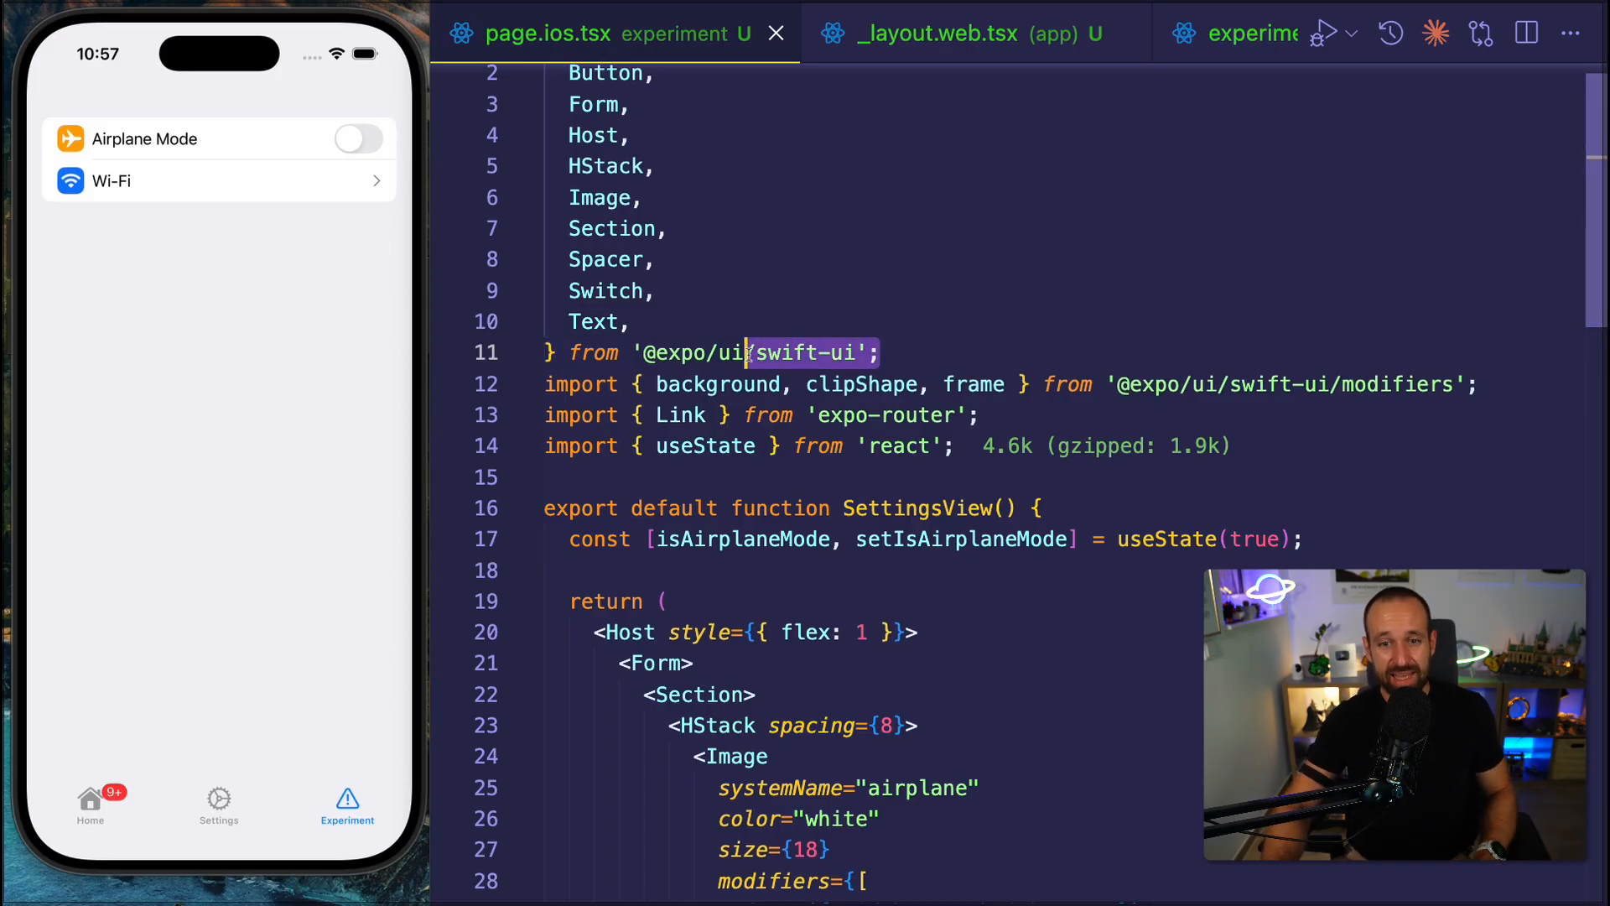